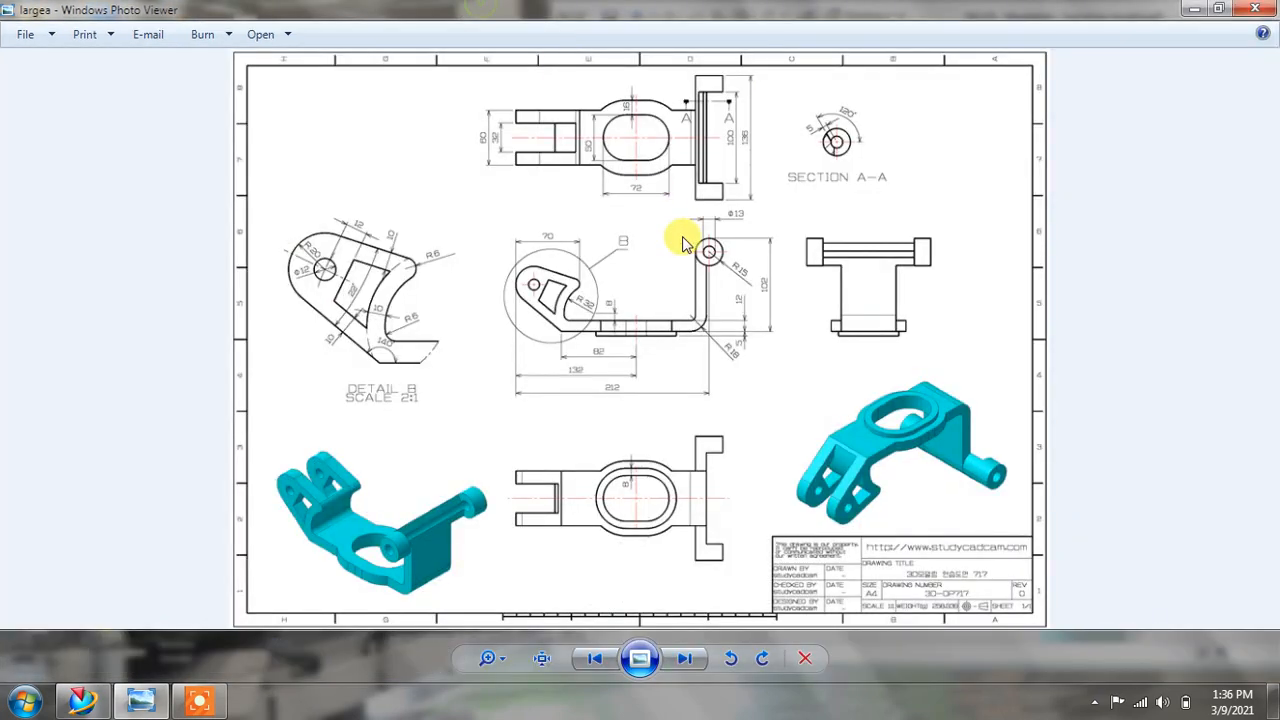
Examine the bracket drawing's top, front and side views, detail B and section A-A with their dimensions.
{"action": "scroll", "coordinate": [685, 255], "scroll_direction": "up", "scroll_amount": 2}
{"action": "left_click_drag", "start_coordinate": [596, 326], "coordinate": [574, 360]}
{"action": "left_click_drag", "start_coordinate": [604, 280], "coordinate": [593, 266]}
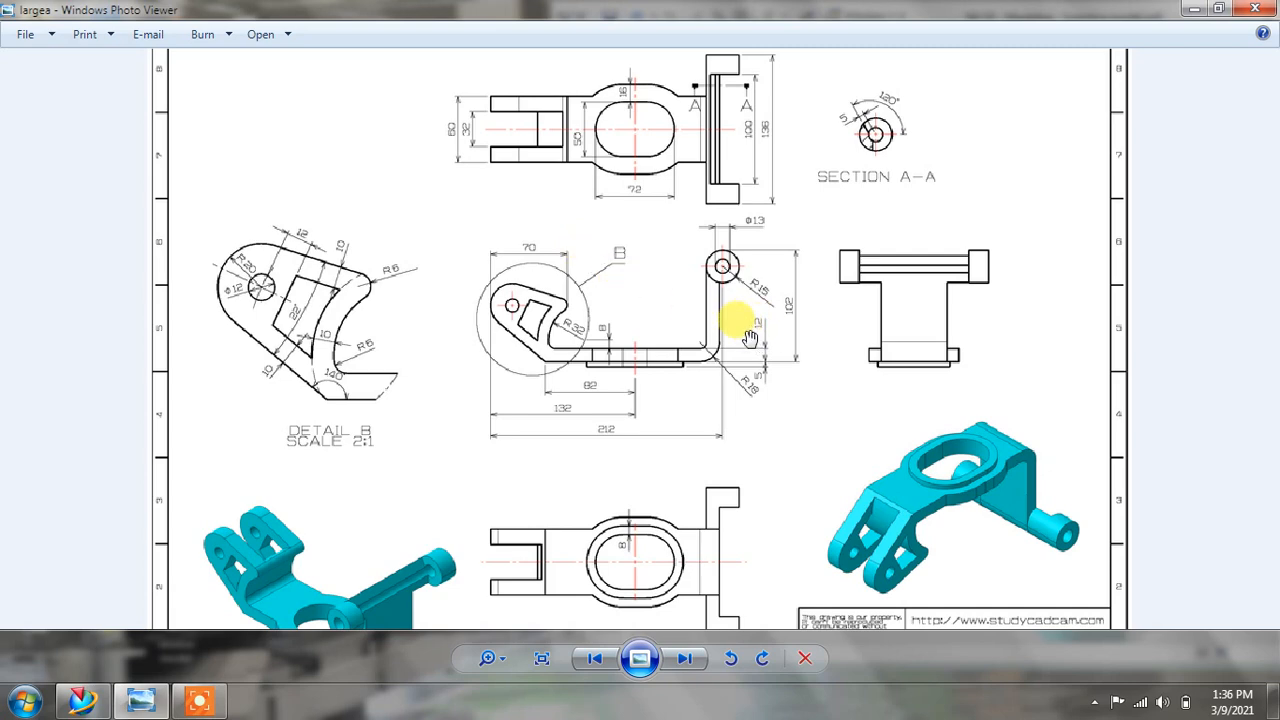
{"action": "scroll", "coordinate": [737, 323], "scroll_direction": "up", "scroll_amount": 1}
{"action": "scroll", "coordinate": [651, 347], "scroll_direction": "down", "scroll_amount": 1}
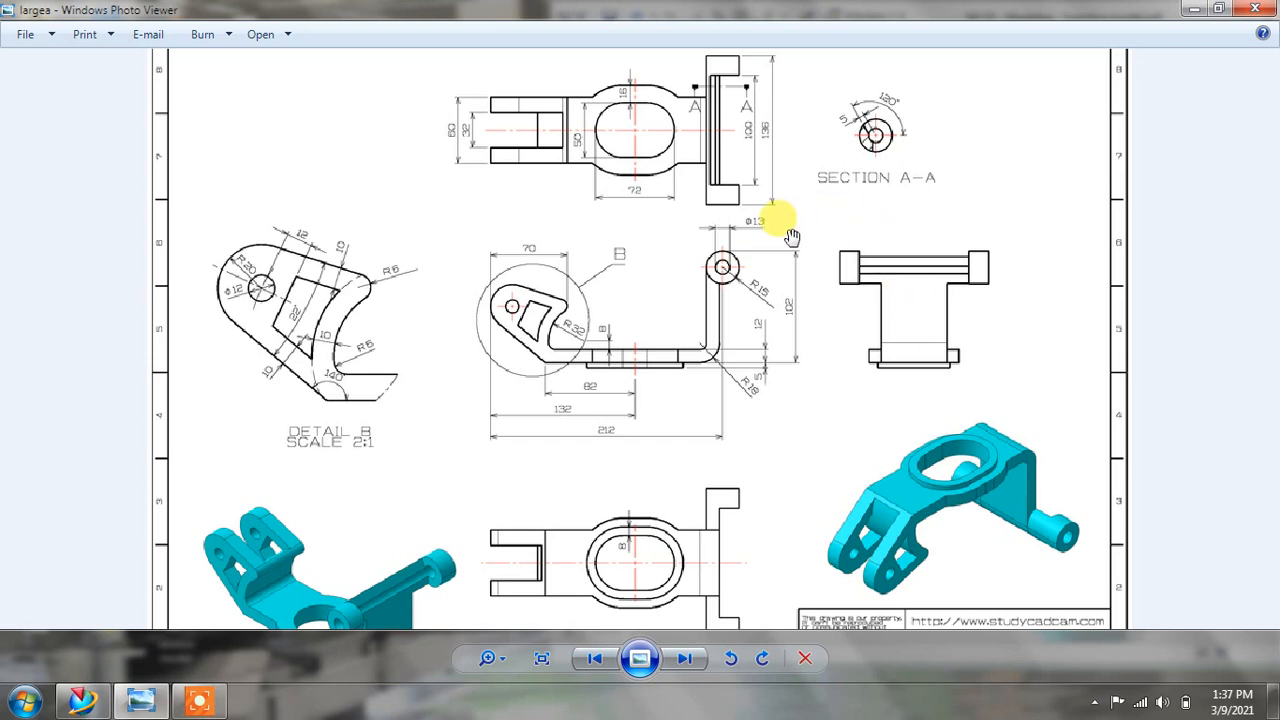
{"action": "scroll", "coordinate": [726, 252], "scroll_direction": "up", "scroll_amount": 2}
{"action": "scroll", "coordinate": [726, 253], "scroll_direction": "up", "scroll_amount": 1}
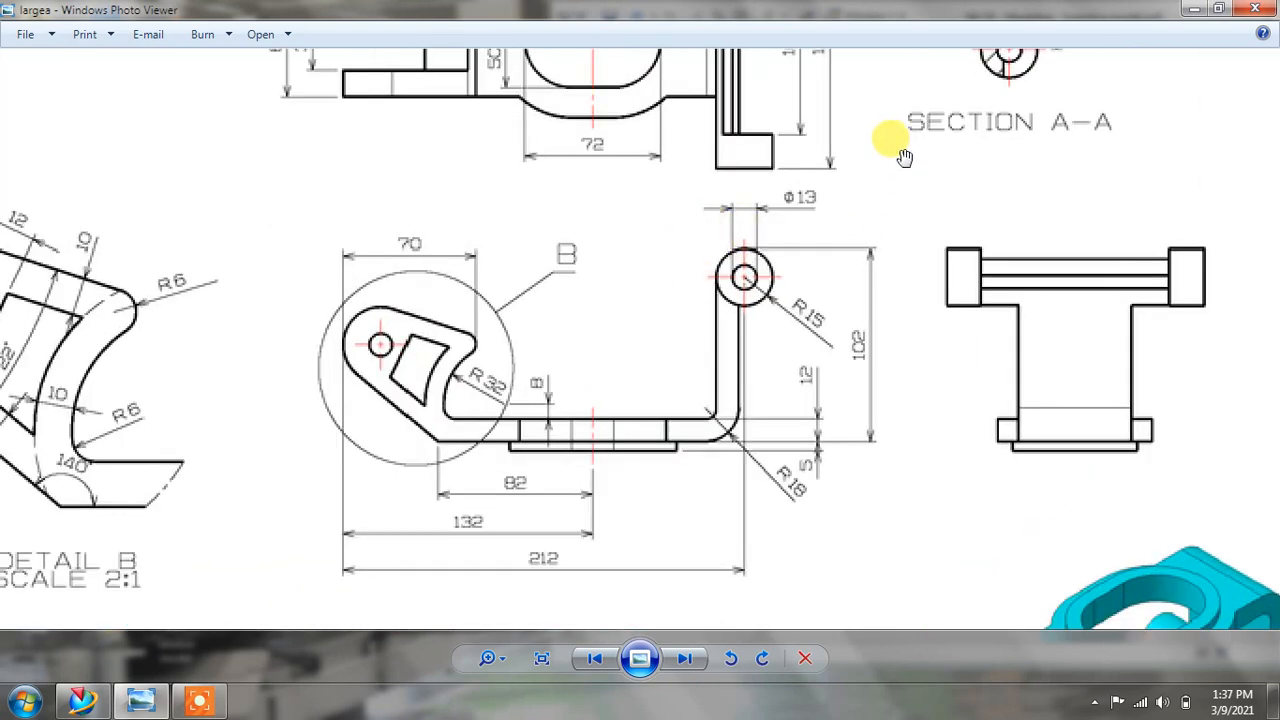
{"action": "left_click_drag", "start_coordinate": [902, 166], "coordinate": [824, 360]}
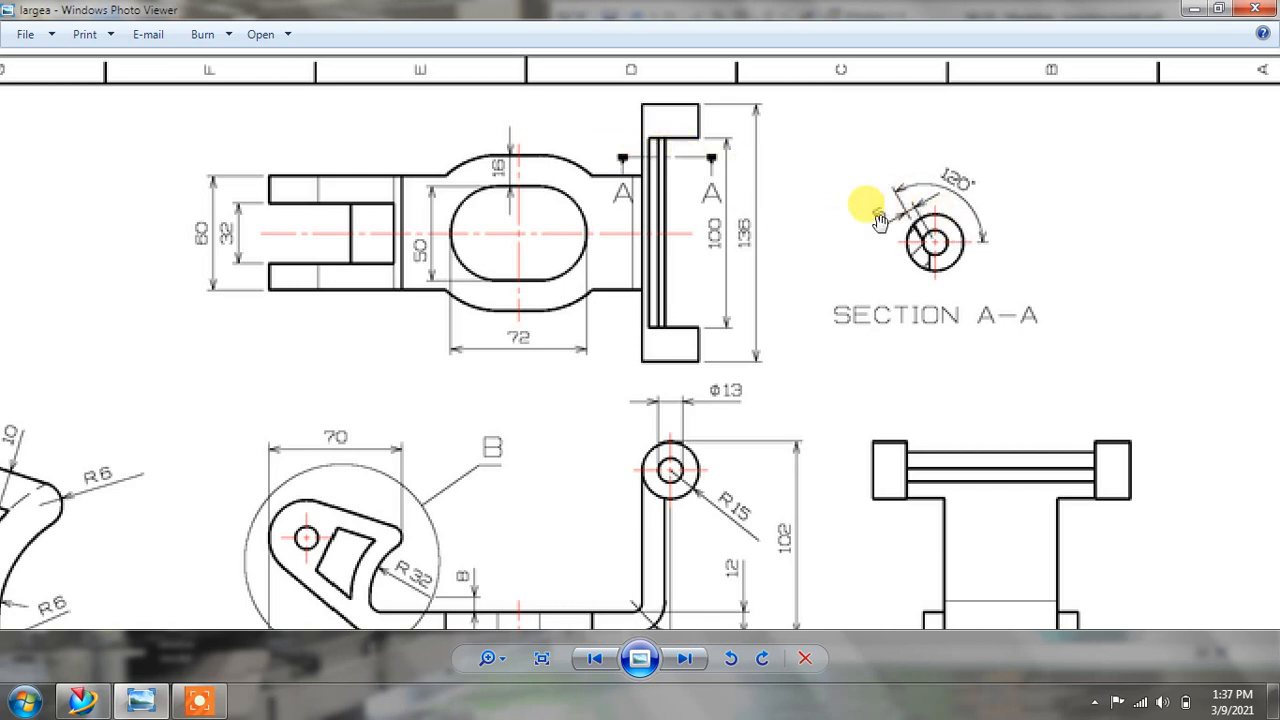
{"action": "scroll", "coordinate": [894, 290], "scroll_direction": "down", "scroll_amount": 1}
{"action": "scroll", "coordinate": [894, 296], "scroll_direction": "down", "scroll_amount": 1}
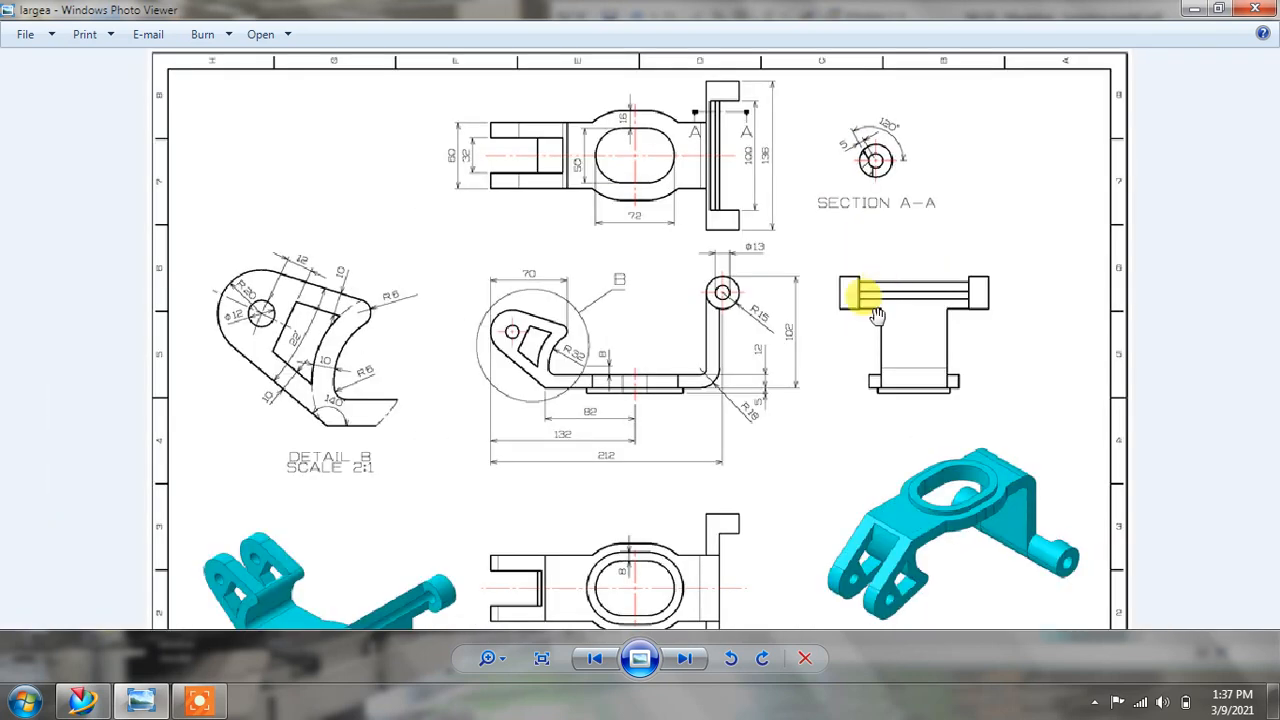
{"action": "left_click_drag", "start_coordinate": [818, 473], "coordinate": [793, 459]}
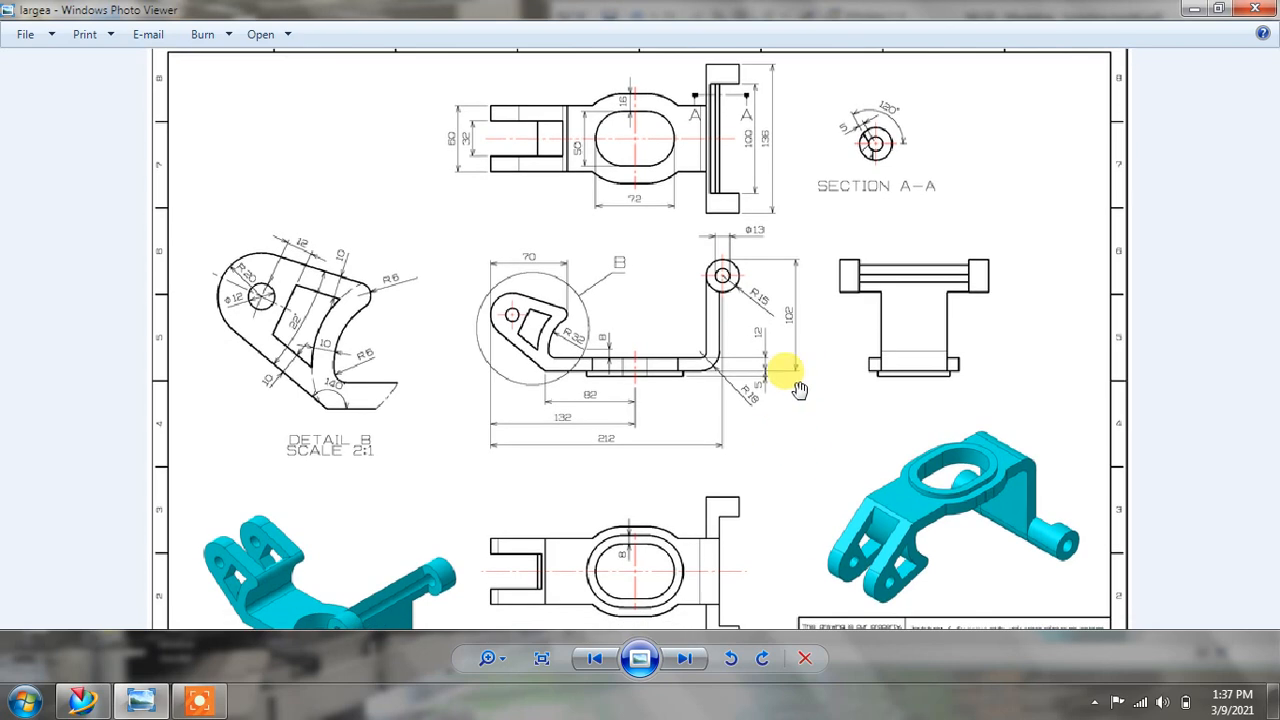
Restore the drawing window to half-screen size beside NX and bring the side view and title block into view.
{"action": "left_click", "coordinate": [1219, 10]}
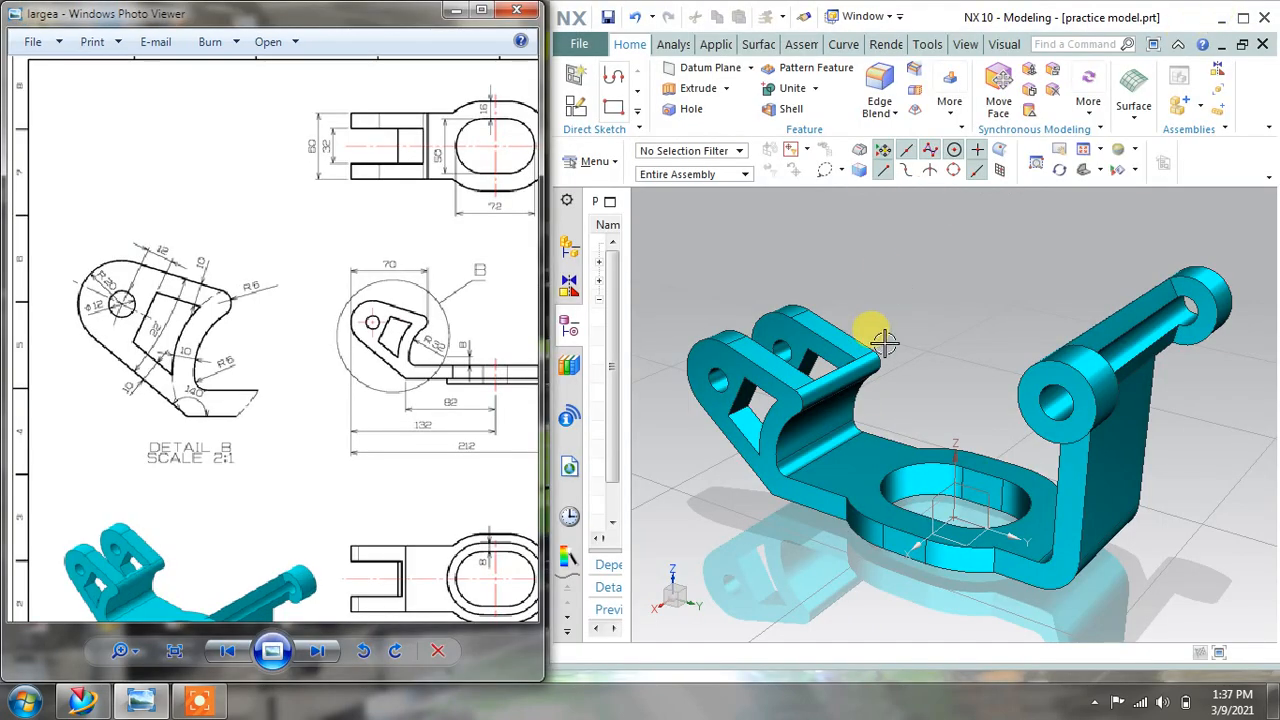
{"action": "left_click_drag", "start_coordinate": [349, 429], "coordinate": [58, 246]}
{"action": "left_click_drag", "start_coordinate": [484, 375], "coordinate": [294, 379]}
Inspect the finished bracket model from several angles with True Shading turned on.
{"action": "mouse_move", "coordinate": [1117, 603]}
{"action": "middle_mouse_down"}
{"action": "mouse_move", "coordinate": [1148, 446]}
{"action": "mouse_move", "coordinate": [1138, 380]}
{"action": "mouse_move", "coordinate": [1171, 437]}
{"action": "mouse_move", "coordinate": [1160, 417]}
{"action": "mouse_move", "coordinate": [1123, 406]}
{"action": "mouse_move", "coordinate": [1196, 489]}
{"action": "mouse_move", "coordinate": [1080, 414]}
{"action": "mouse_move", "coordinate": [1103, 431]}
{"action": "mouse_move", "coordinate": [1063, 294]}
{"action": "mouse_move", "coordinate": [1094, 486]}
{"action": "middle_mouse_up"}
{"action": "right_click_drag", "start_coordinate": [1088, 415], "coordinate": [1075, 407]}
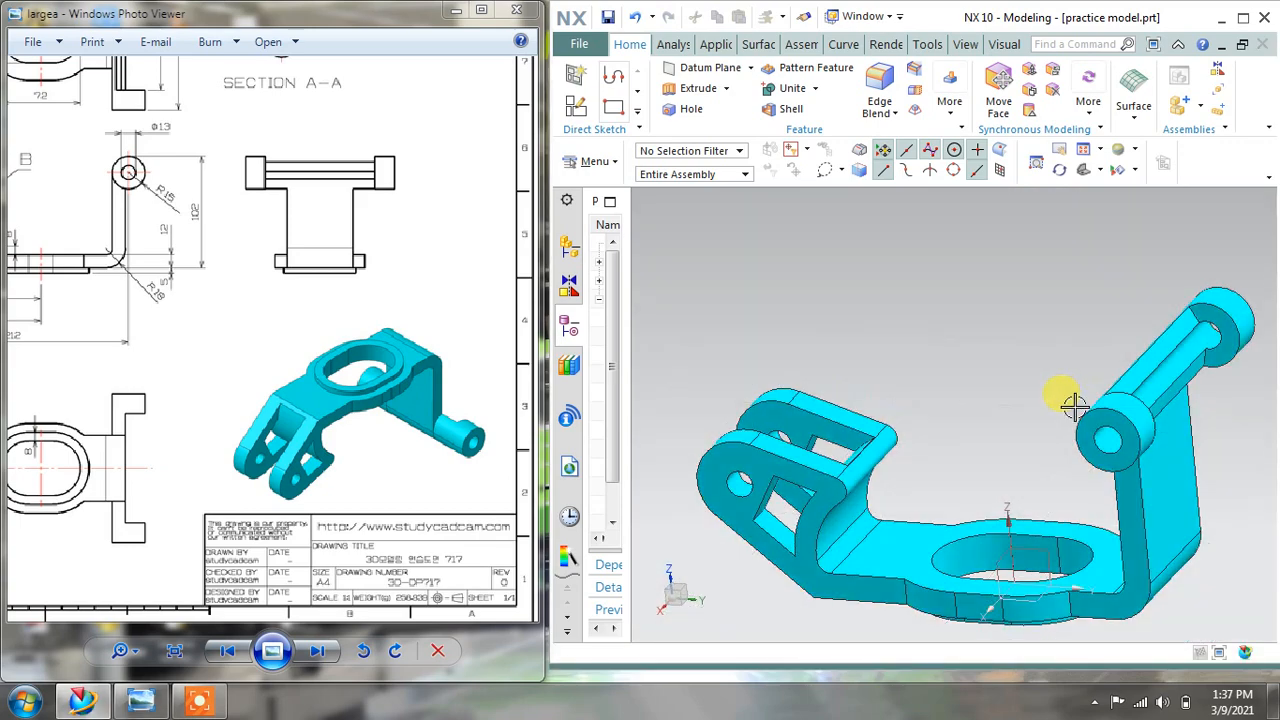
{"action": "scroll", "coordinate": [1075, 407], "scroll_direction": "down", "scroll_amount": 1}
{"action": "right_click", "coordinate": [995, 380]}
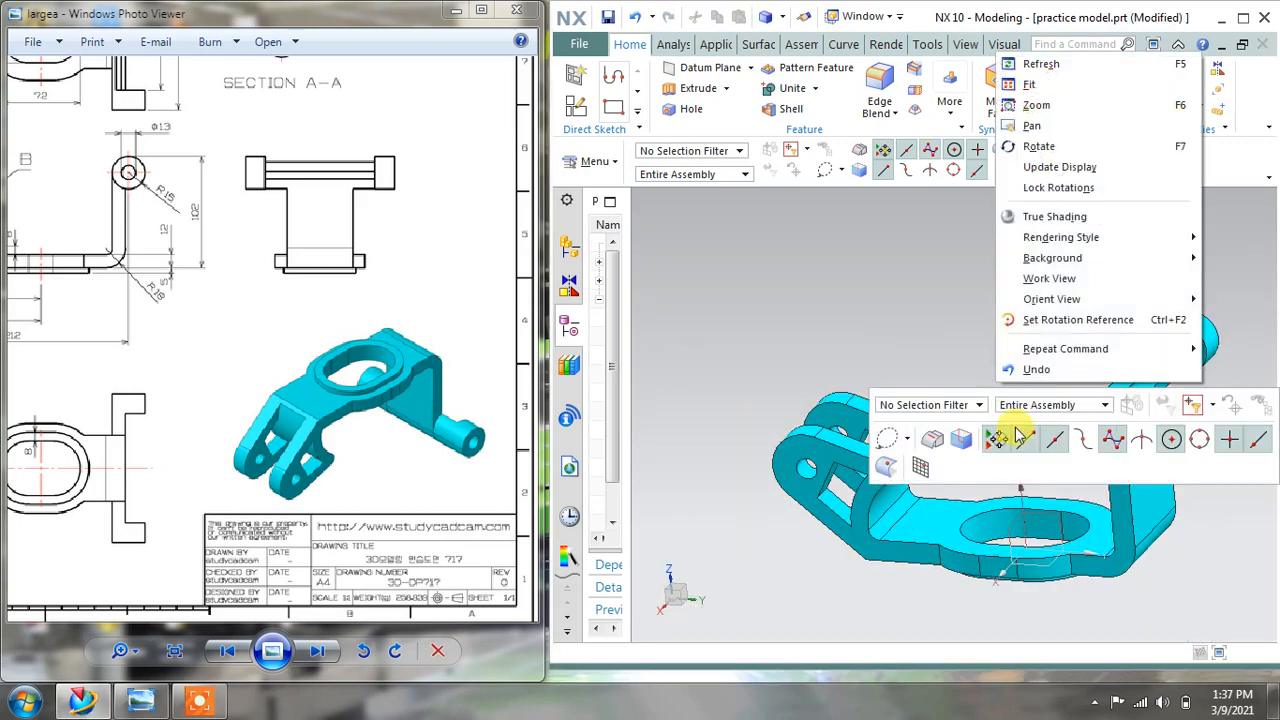
{"action": "left_click", "coordinate": [1052, 218]}
{"action": "middle_click_drag", "start_coordinate": [1014, 334], "coordinate": [891, 377]}
Examine the drawing's dimensioned front view and compare it with the finished 3D bracket.
{"action": "left_click_drag", "start_coordinate": [300, 405], "coordinate": [423, 422]}
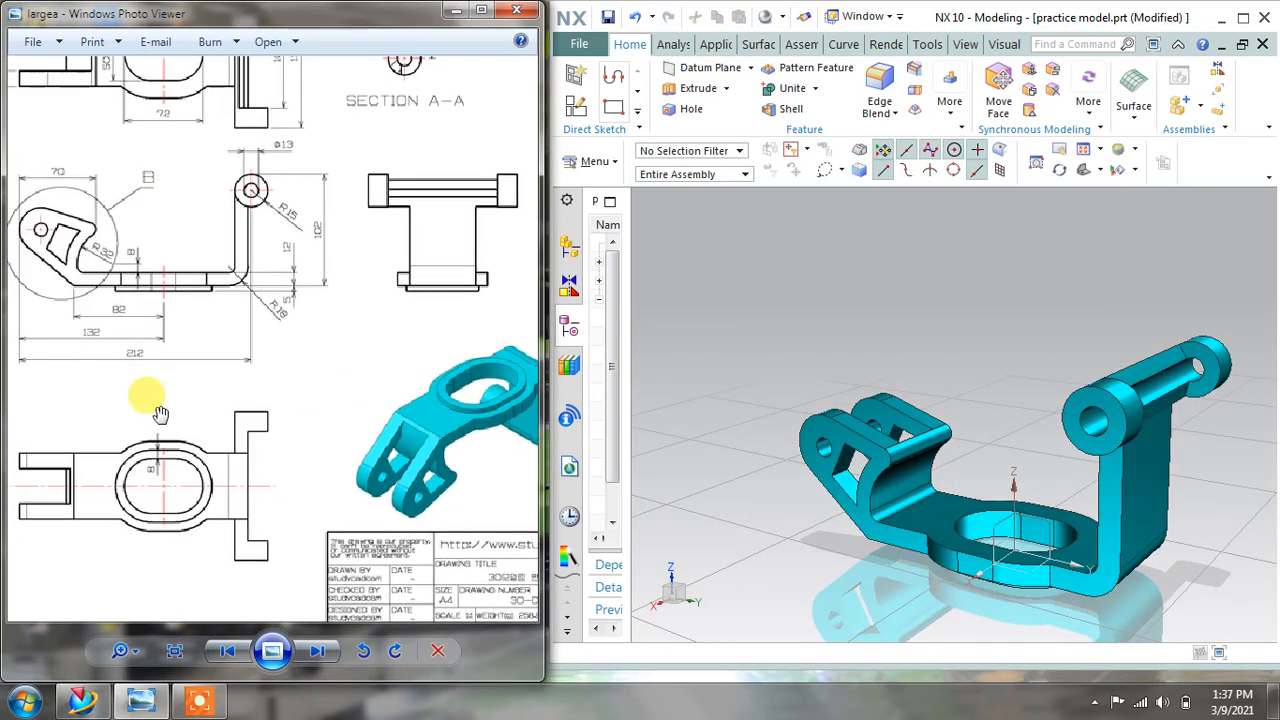
{"action": "left_click_drag", "start_coordinate": [162, 413], "coordinate": [440, 421]}
{"action": "left_click_drag", "start_coordinate": [232, 466], "coordinate": [280, 438]}
{"action": "mouse_move", "coordinate": [316, 394]}
{"action": "left_mouse_down"}
{"action": "mouse_move", "coordinate": [251, 446]}
{"action": "mouse_move", "coordinate": [245, 479]}
{"action": "left_mouse_up"}
{"action": "scroll", "coordinate": [346, 317], "scroll_direction": "up", "scroll_amount": 3}
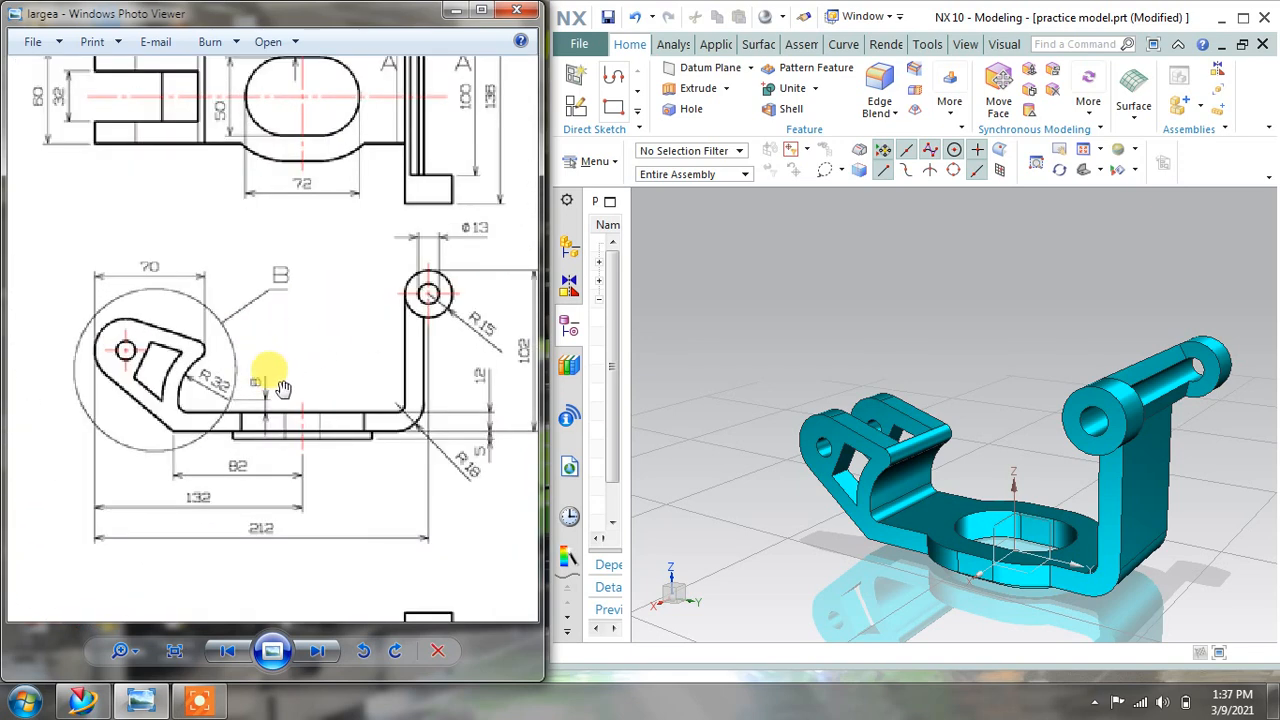
{"action": "left_click_drag", "start_coordinate": [258, 393], "coordinate": [120, 408]}
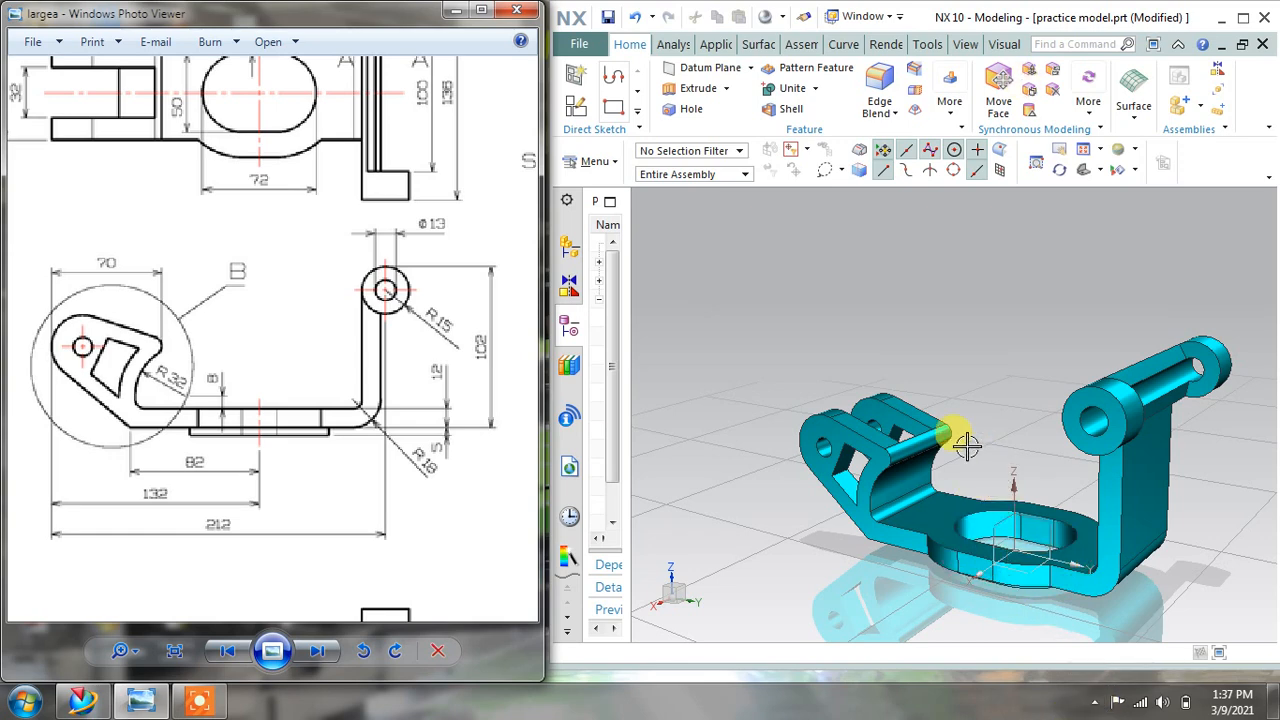
{"action": "mouse_move", "coordinate": [966, 446]}
{"action": "middle_mouse_down"}
{"action": "mouse_move", "coordinate": [968, 420]}
{"action": "mouse_move", "coordinate": [972, 440]}
{"action": "middle_mouse_up"}
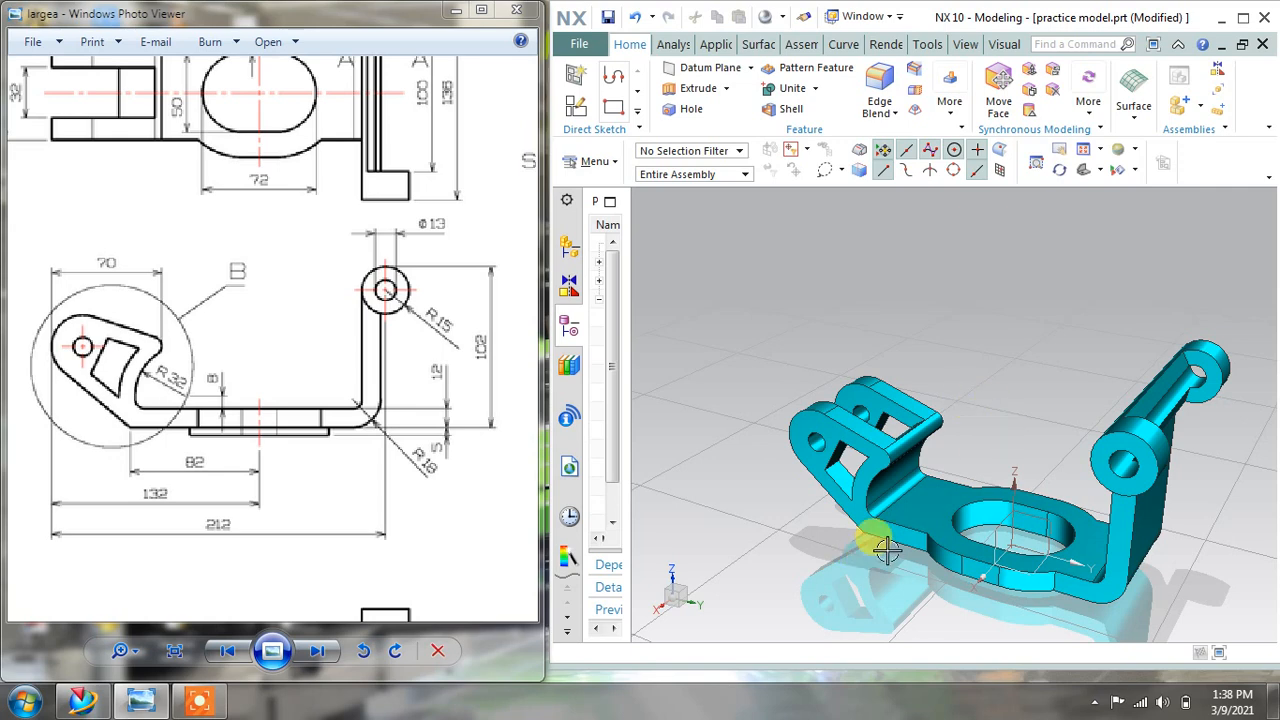
Close the practice model and create a new millimetre Model part named model5.prt in the UGII folder.
{"action": "left_click", "coordinate": [1263, 46]}
{"action": "left_click", "coordinate": [893, 376]}
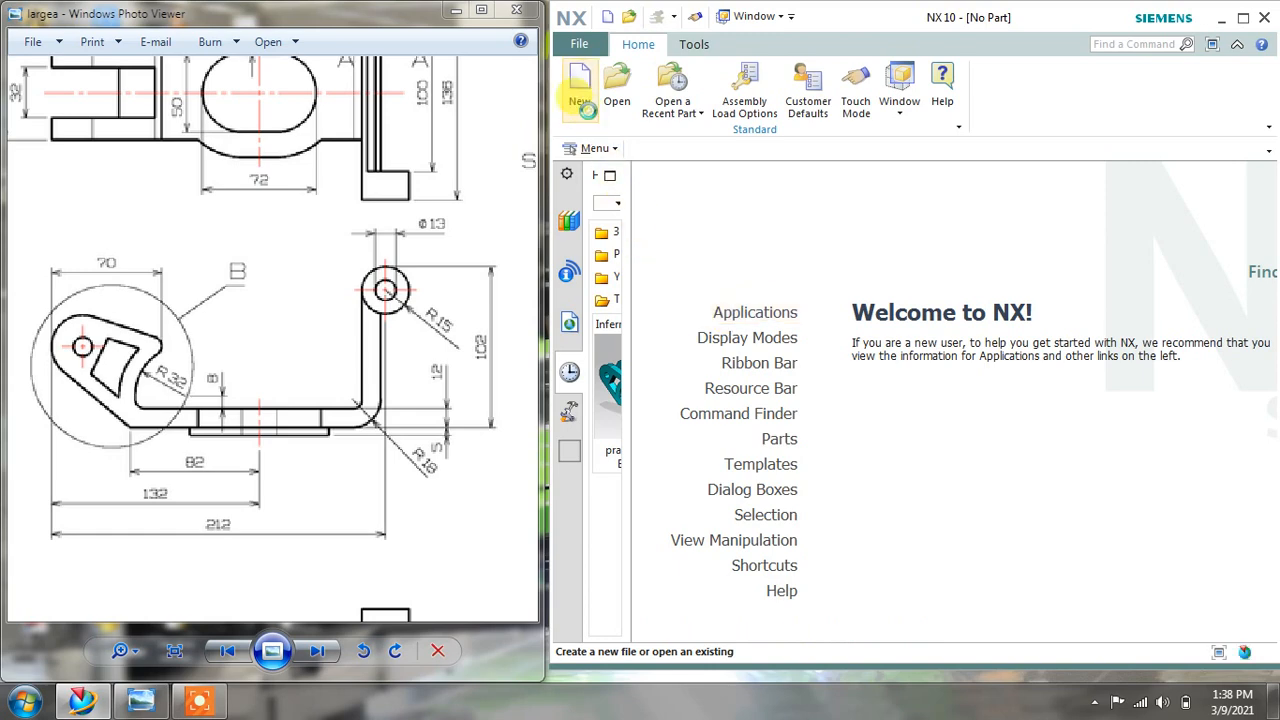
{"action": "left_click", "coordinate": [590, 107]}
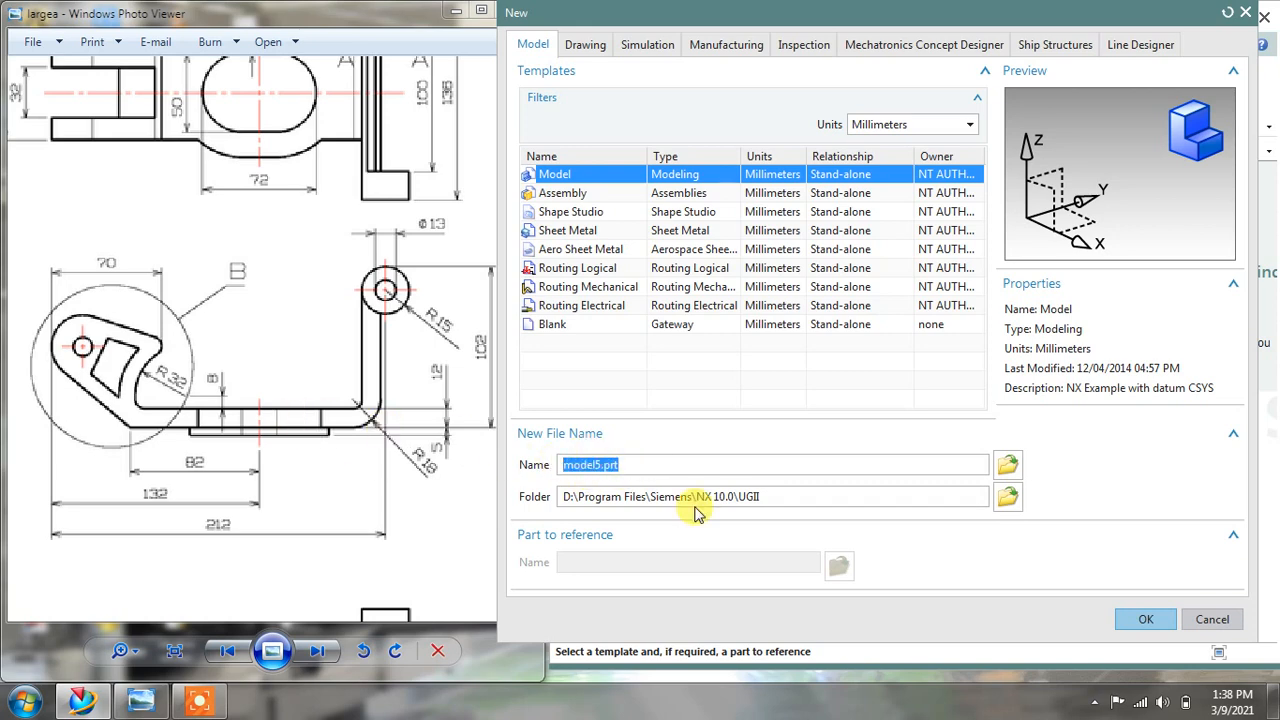
{"action": "left_click", "coordinate": [1010, 497]}
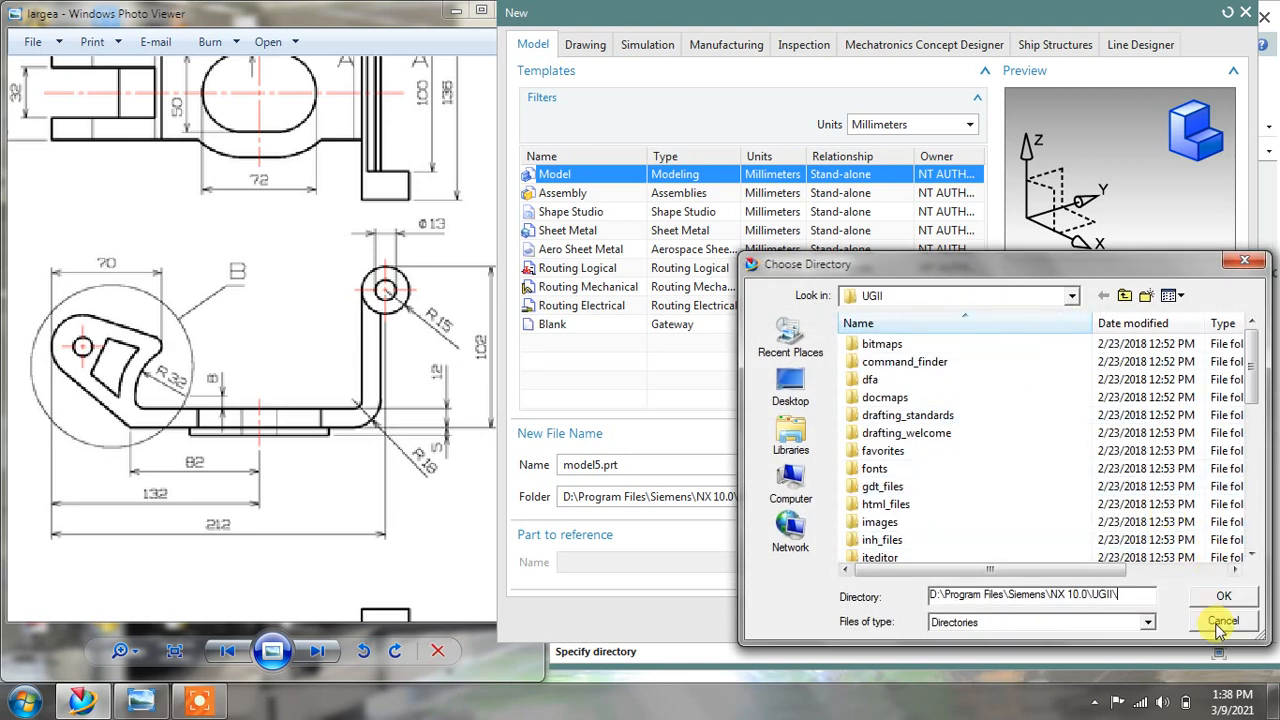
{"action": "left_click", "coordinate": [1222, 621]}
{"action": "left_click", "coordinate": [1146, 617]}
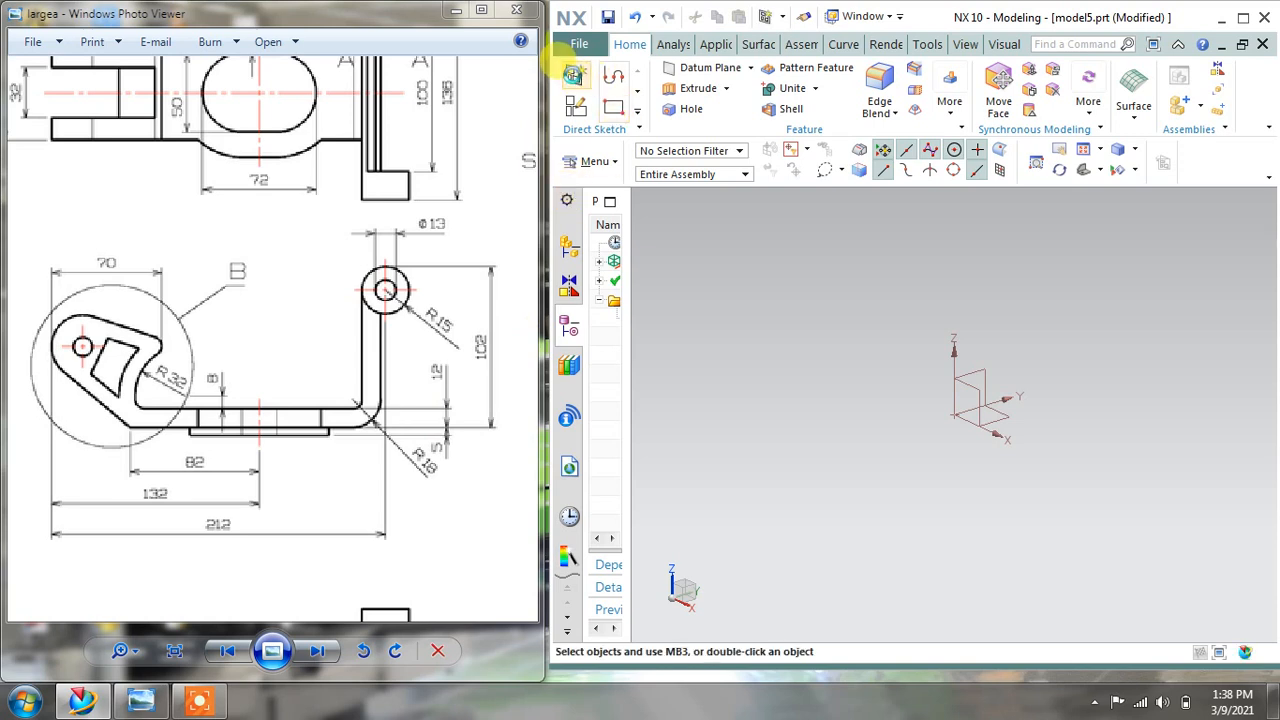
Start a sketch on the YZ datum plane.
{"action": "left_click", "coordinate": [574, 77]}
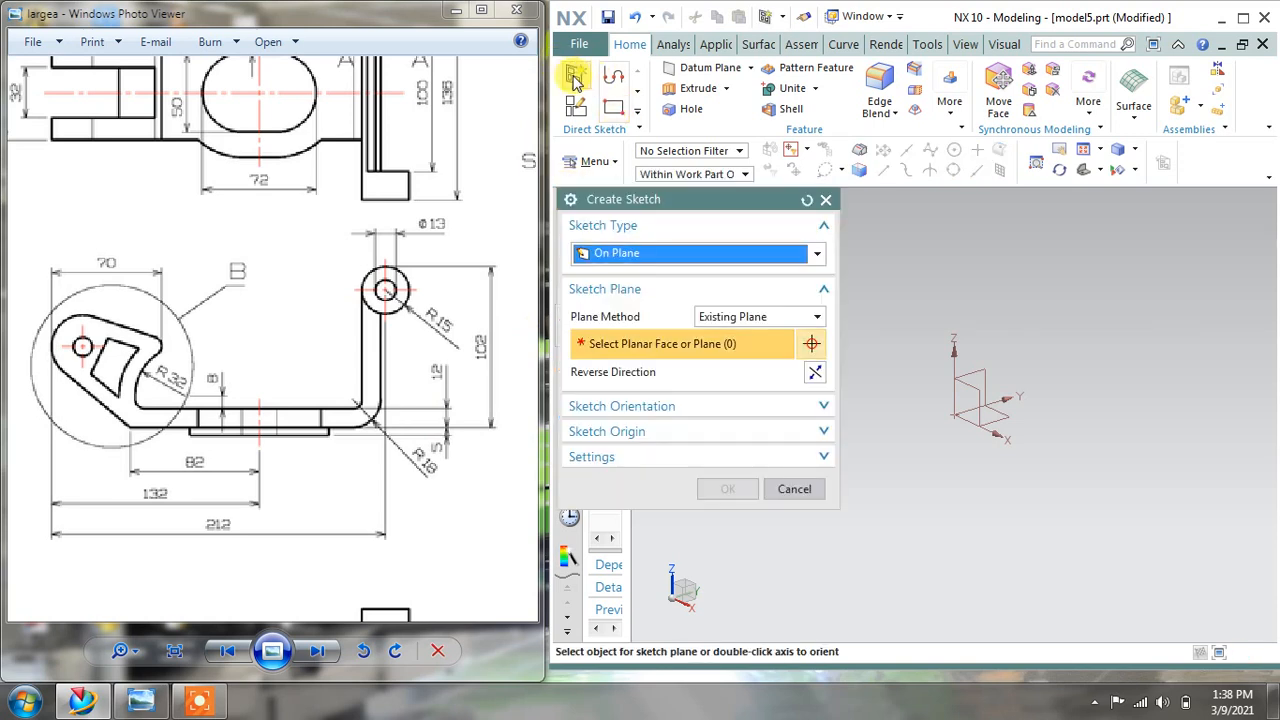
{"action": "left_click", "coordinate": [970, 367]}
{"action": "left_click", "coordinate": [728, 488]}
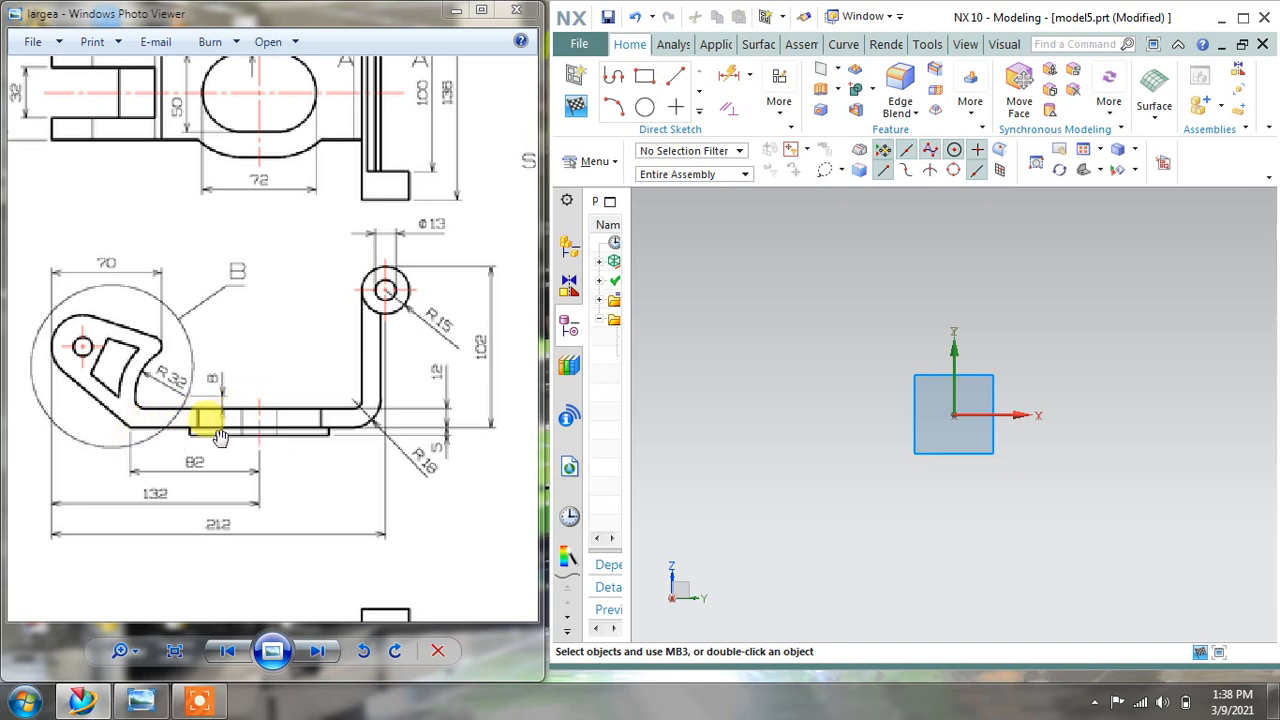
Sketch a horizontal line about 70 mm long from the origin at an angle of 180 degrees.
{"action": "left_click", "coordinate": [613, 80]}
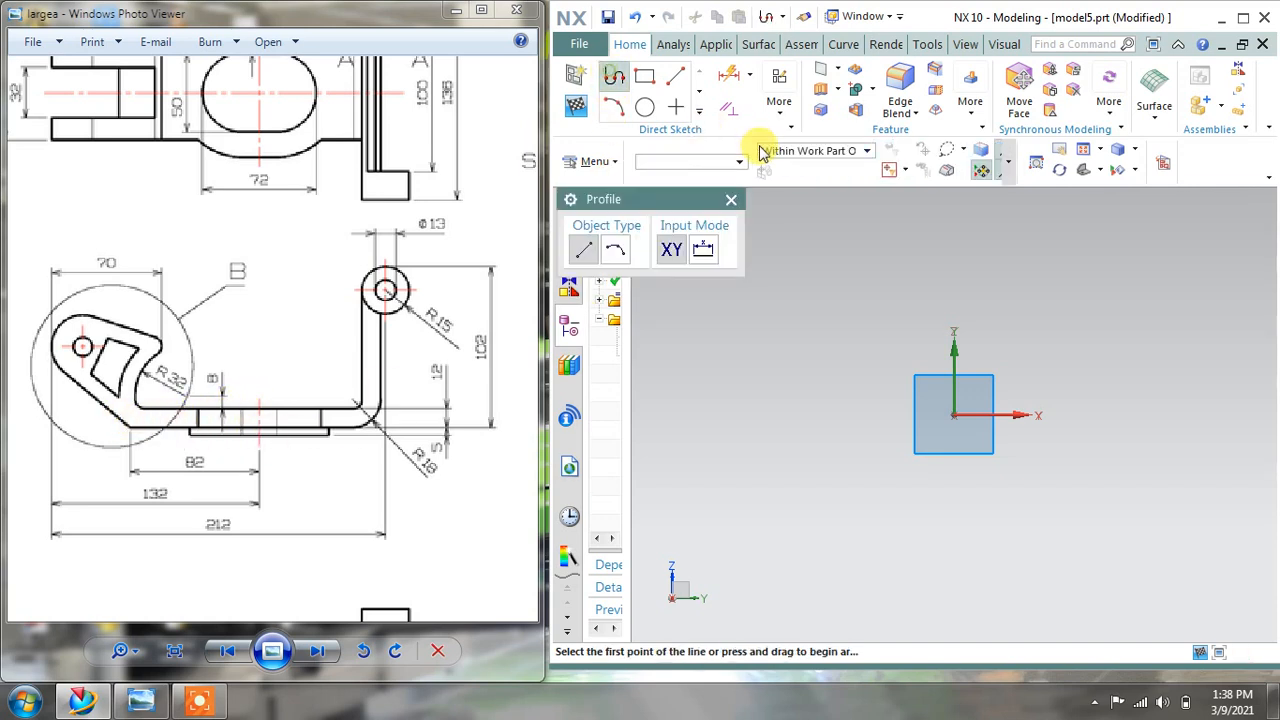
{"action": "left_click", "coordinate": [952, 412]}
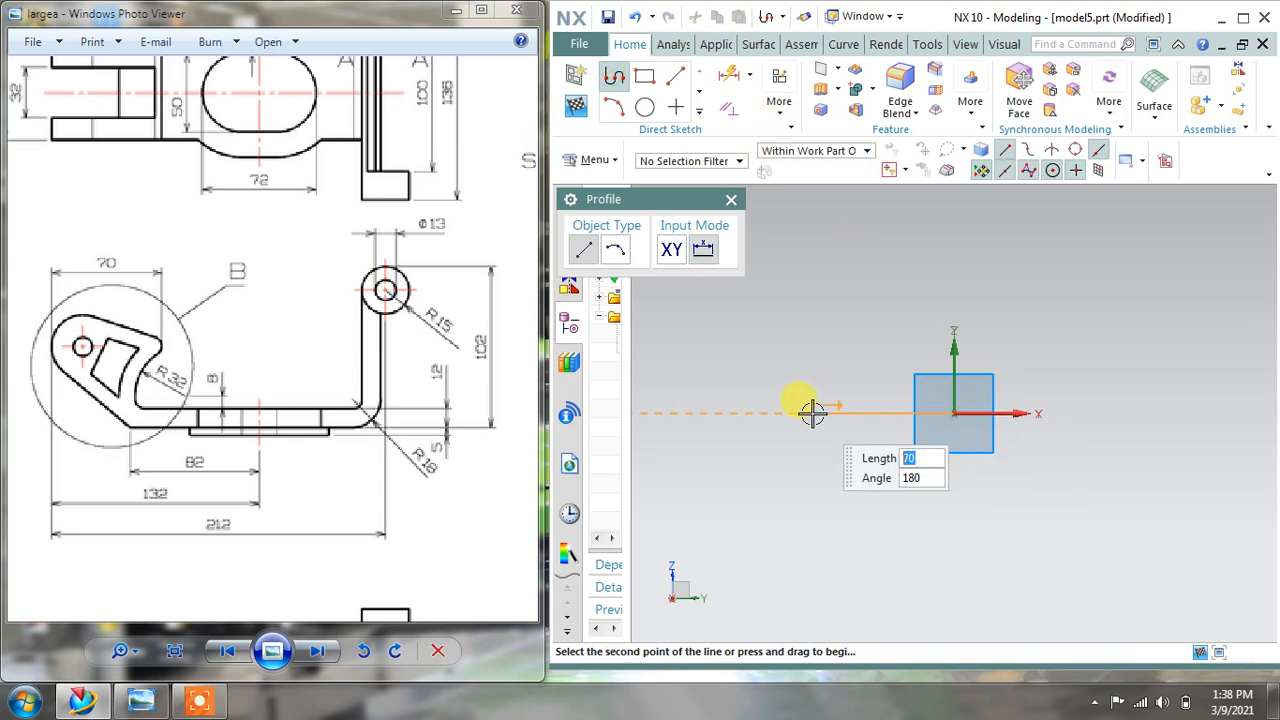
{"action": "left_click", "coordinate": [810, 413]}
{"action": "left_click", "coordinate": [731, 199]}
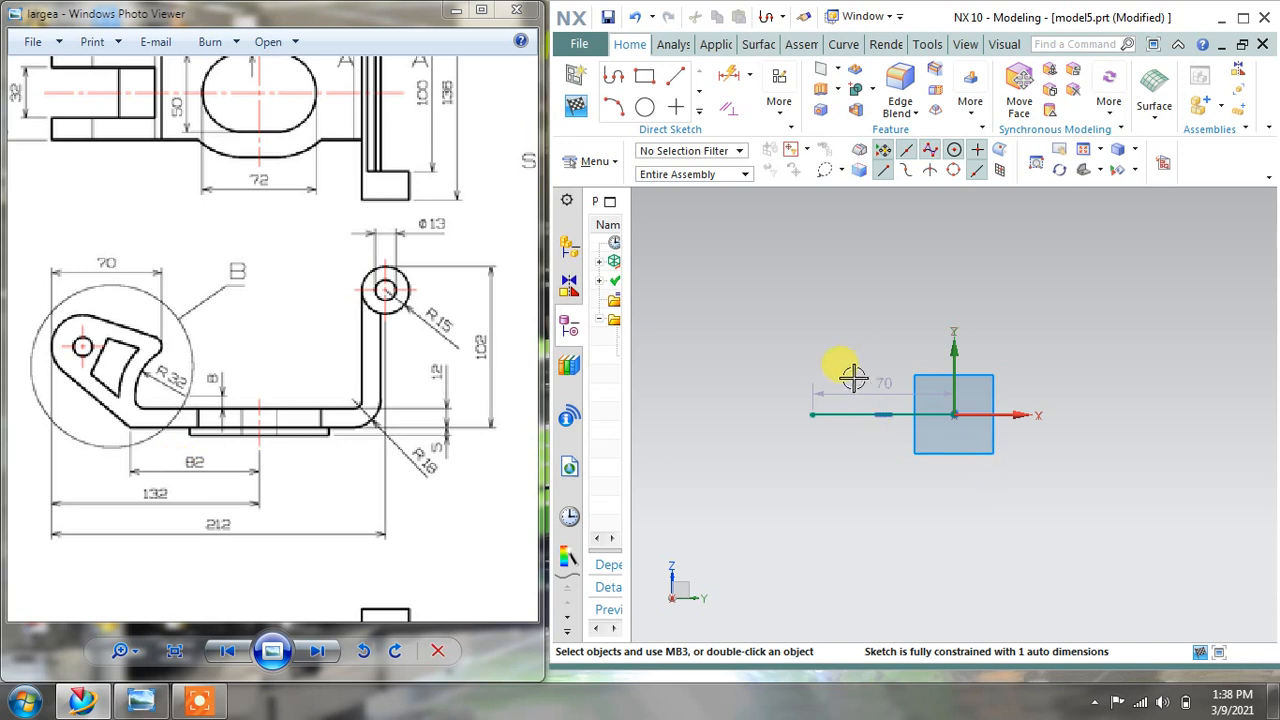
Move the horizontal line's length dimension below the line and set it to 80 mm.
{"action": "left_click_drag", "start_coordinate": [880, 385], "coordinate": [892, 457]}
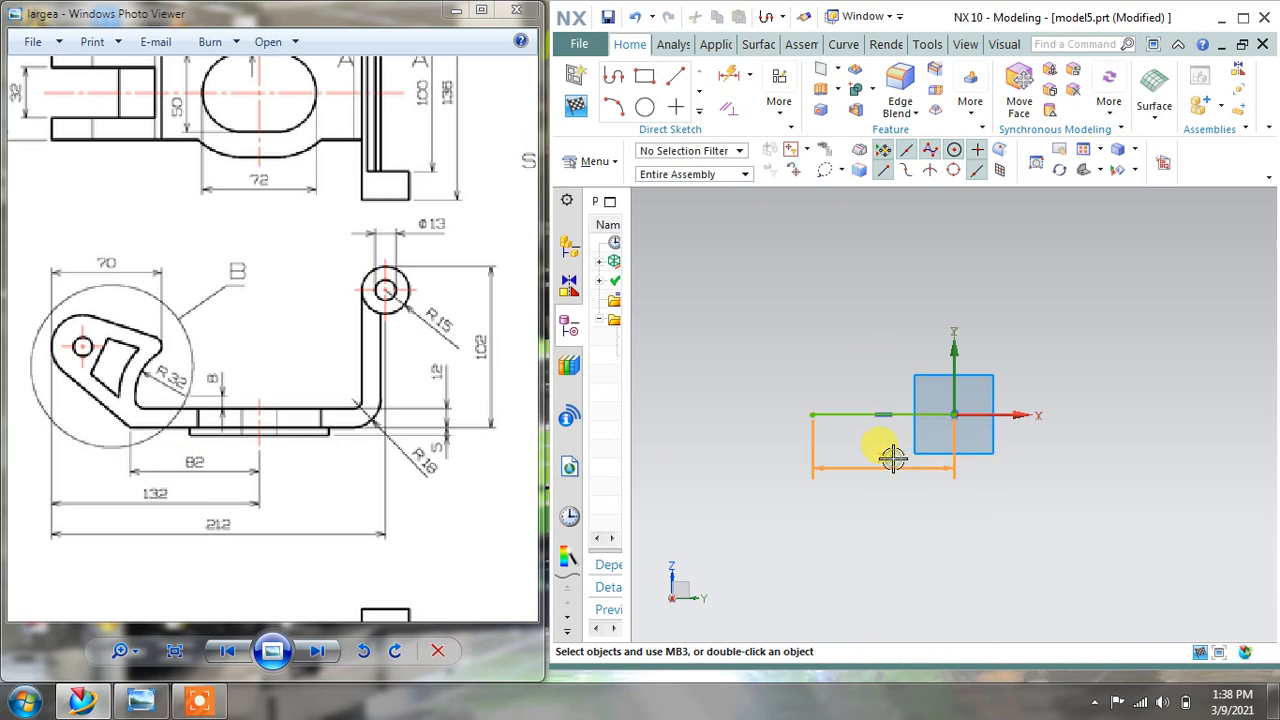
{"action": "double_click", "coordinate": [888, 457]}
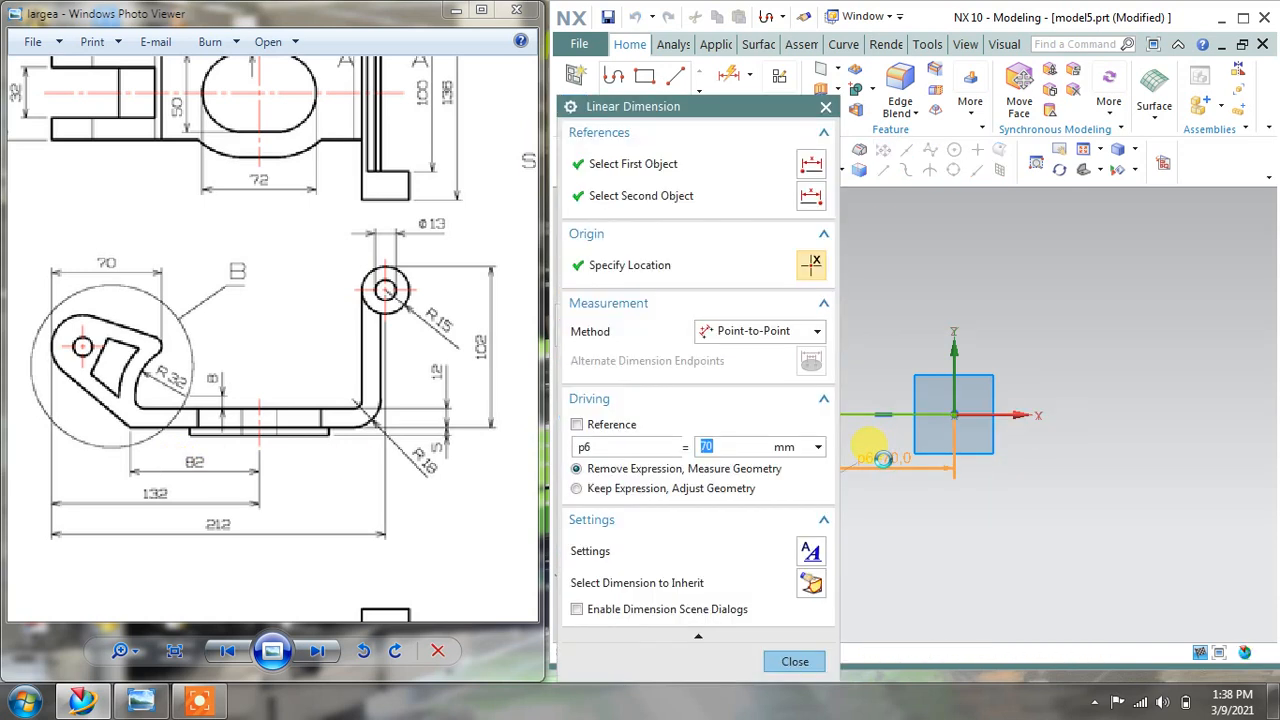
{"action": "type", "text": "8"}
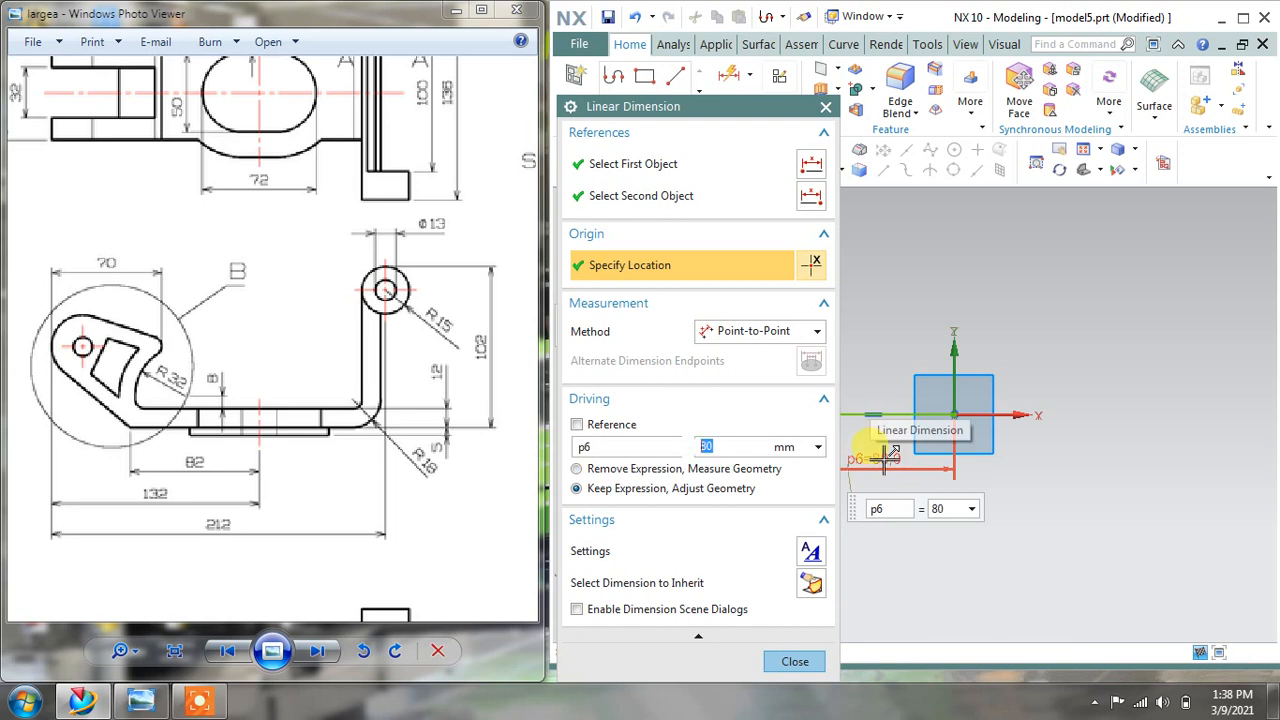
{"action": "left_click", "coordinate": [795, 661]}
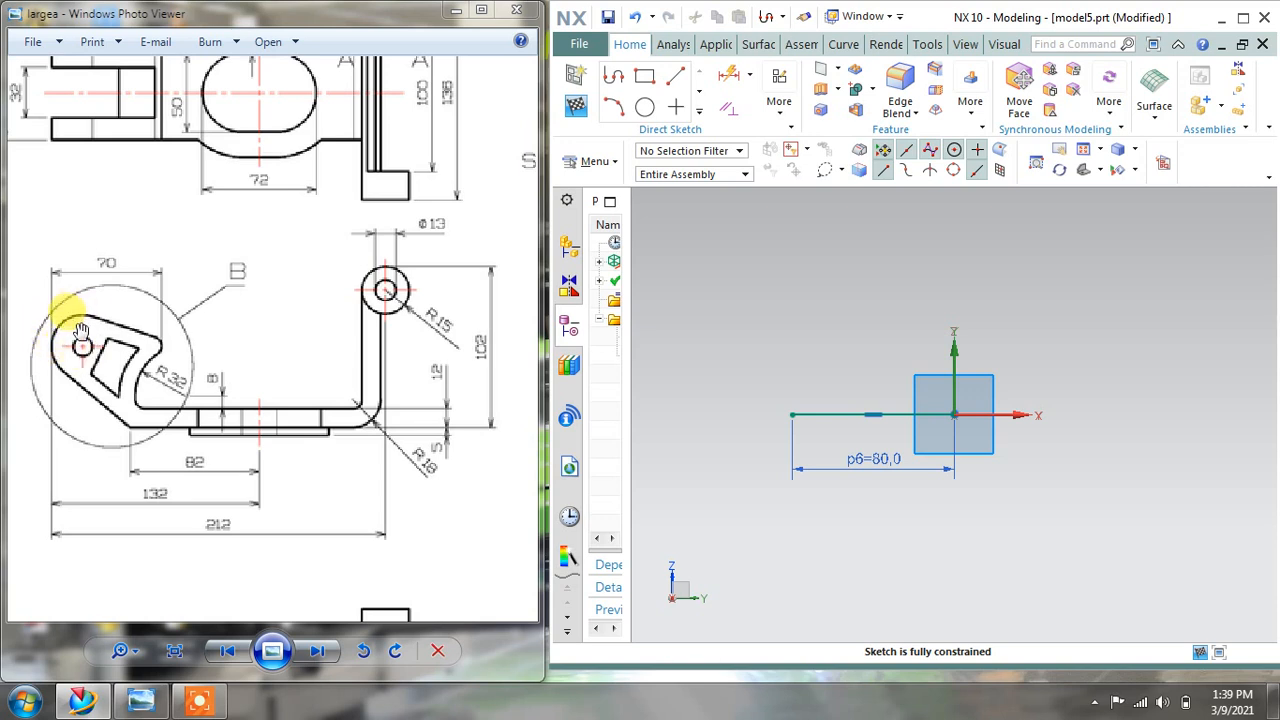
Consult detail B and sketch a circle about 29.7 mm in diameter, centred about 44.7 mm above the line's free end.
{"action": "left_click", "coordinate": [646, 108]}
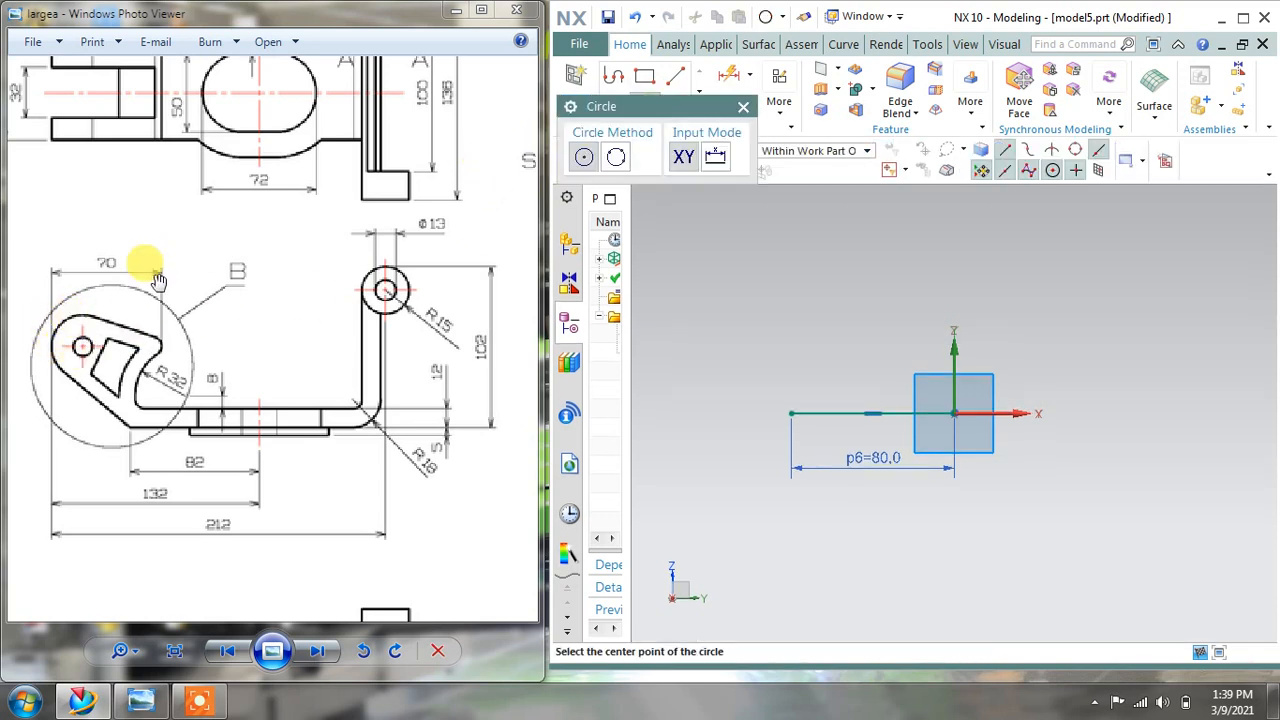
{"action": "left_click_drag", "start_coordinate": [80, 343], "coordinate": [309, 389]}
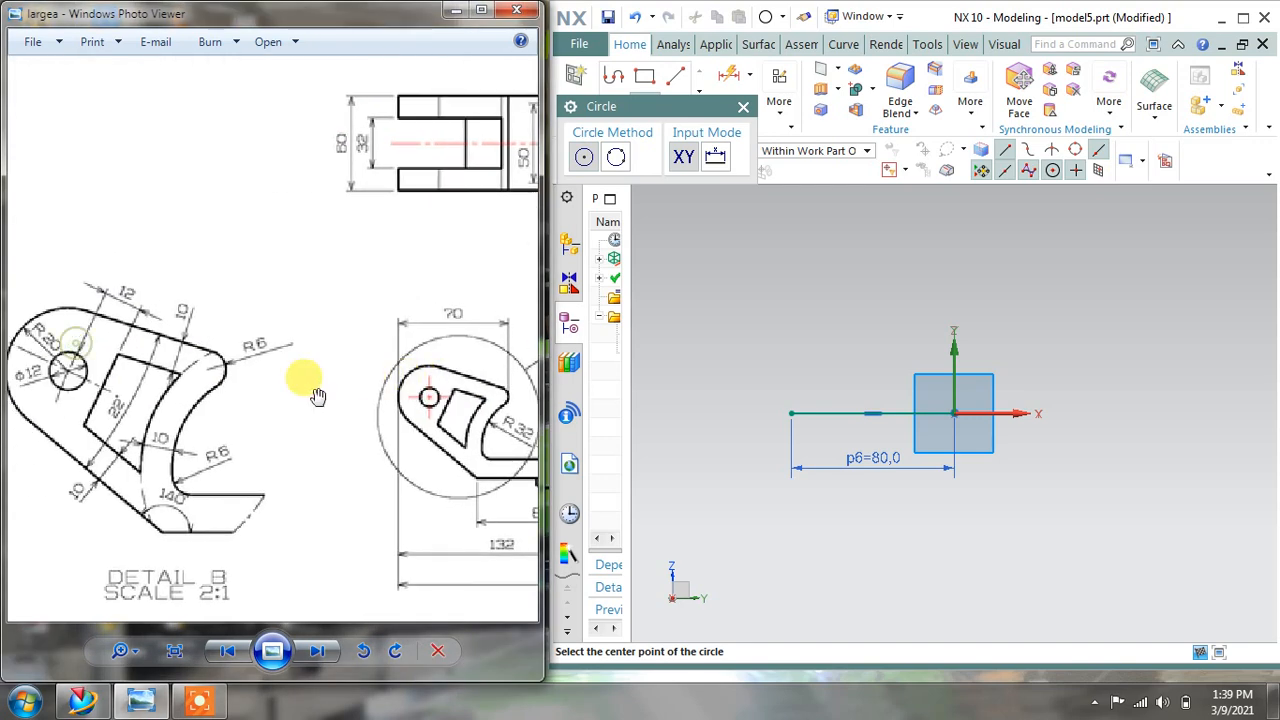
{"action": "mouse_move", "coordinate": [45, 340]}
{"action": "left_mouse_down"}
{"action": "mouse_move", "coordinate": [51, 243]}
{"action": "mouse_move", "coordinate": [129, 323]}
{"action": "mouse_move", "coordinate": [271, 380]}
{"action": "left_mouse_up"}
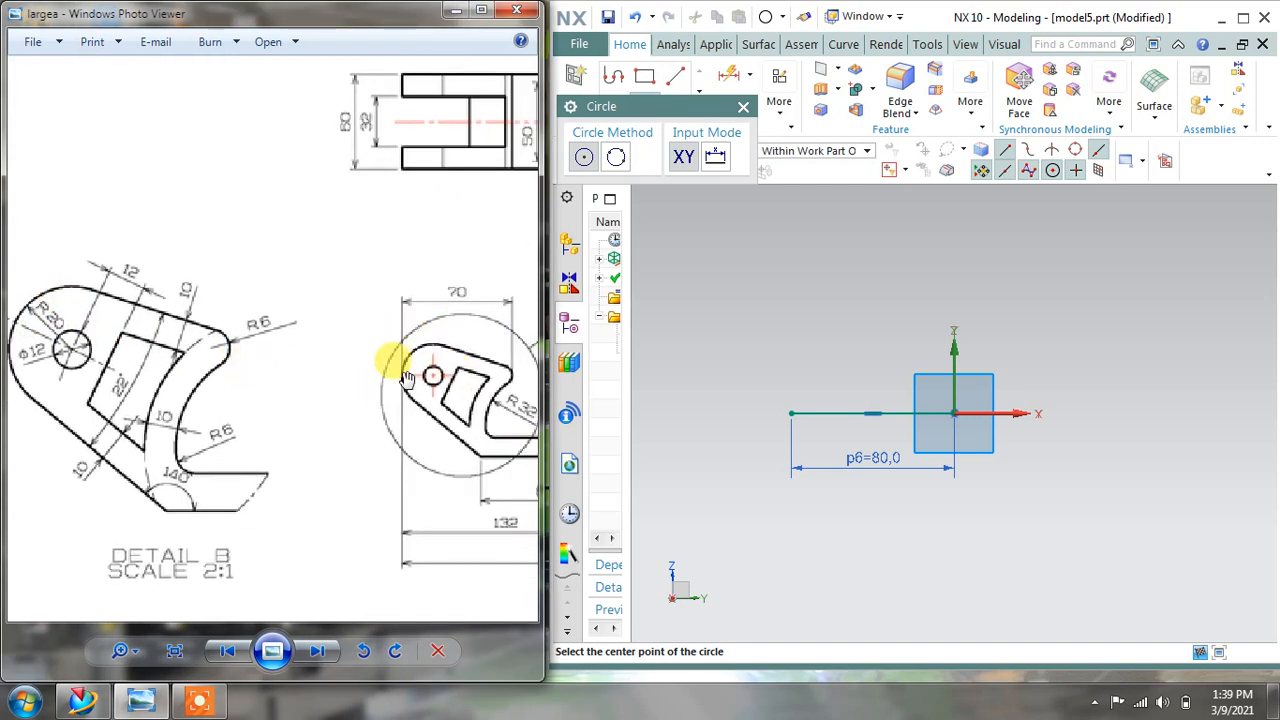
{"action": "left_click", "coordinate": [781, 322]}
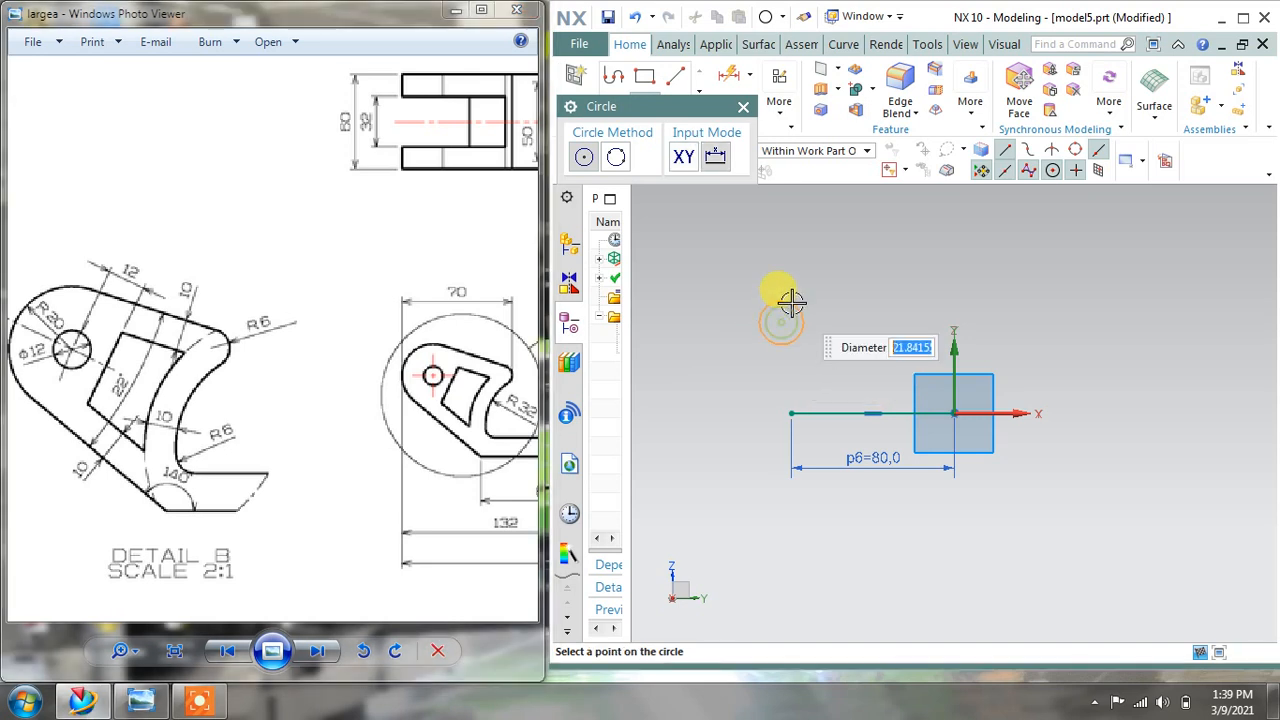
{"action": "left_click", "coordinate": [796, 296]}
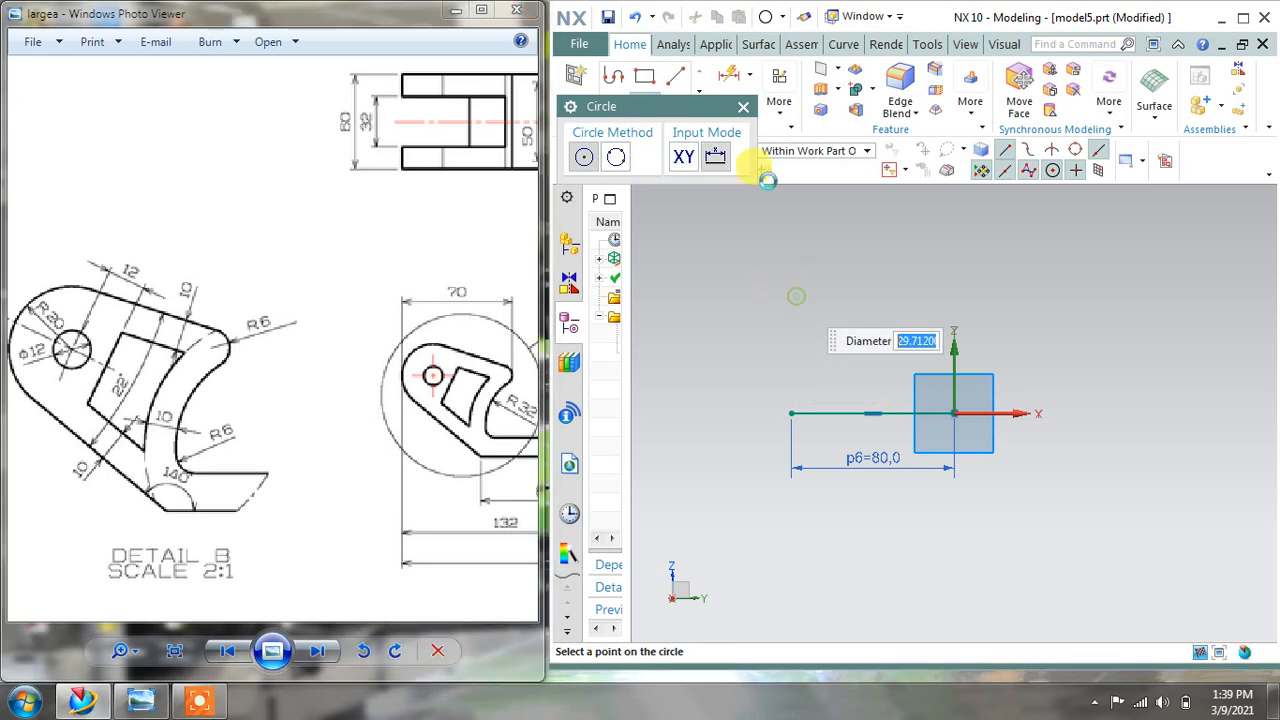
{"action": "left_click", "coordinate": [743, 106]}
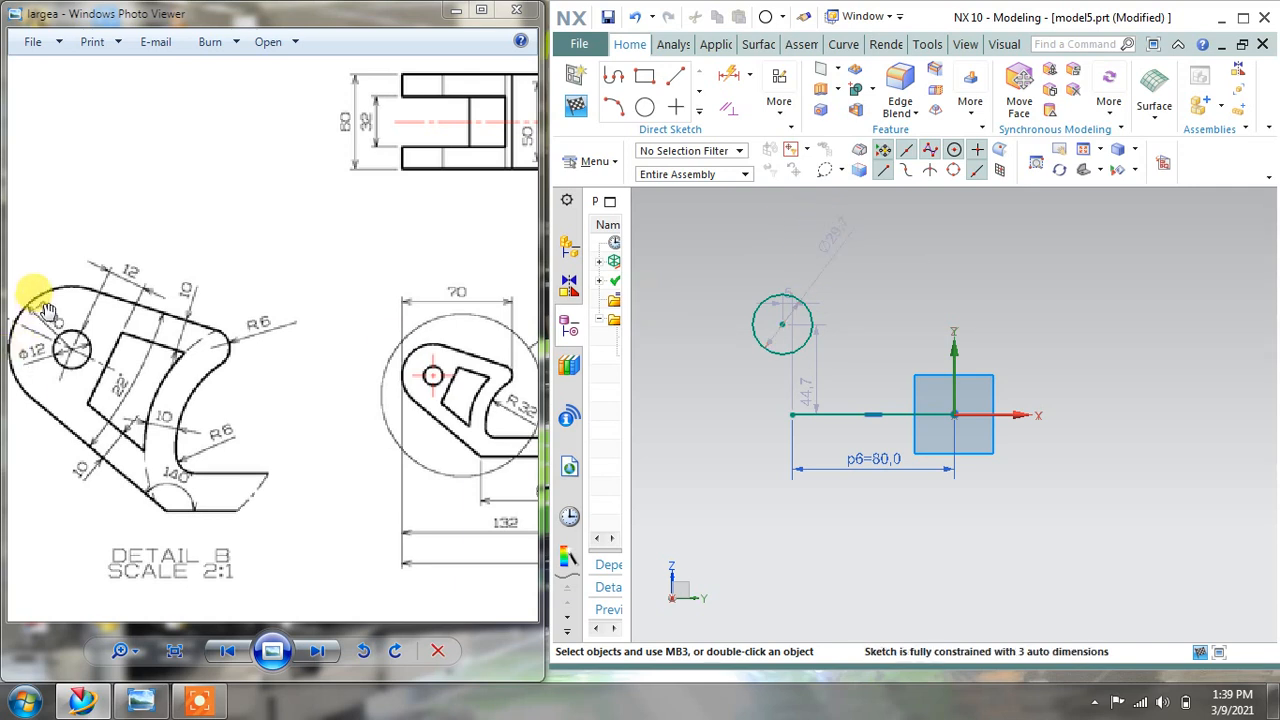
Set the circle's diameter to 40 mm.
{"action": "double_click", "coordinate": [829, 226]}
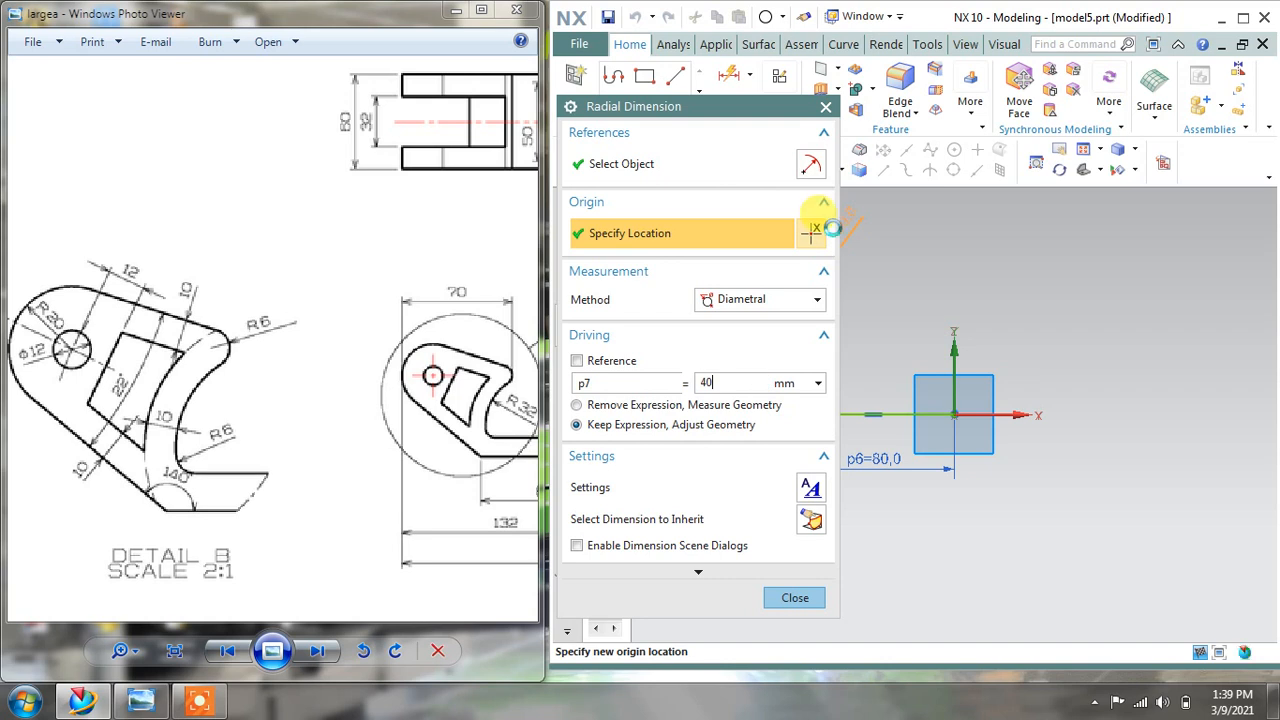
{"action": "type", "text": "40"}
{"action": "key", "text": "Return"}
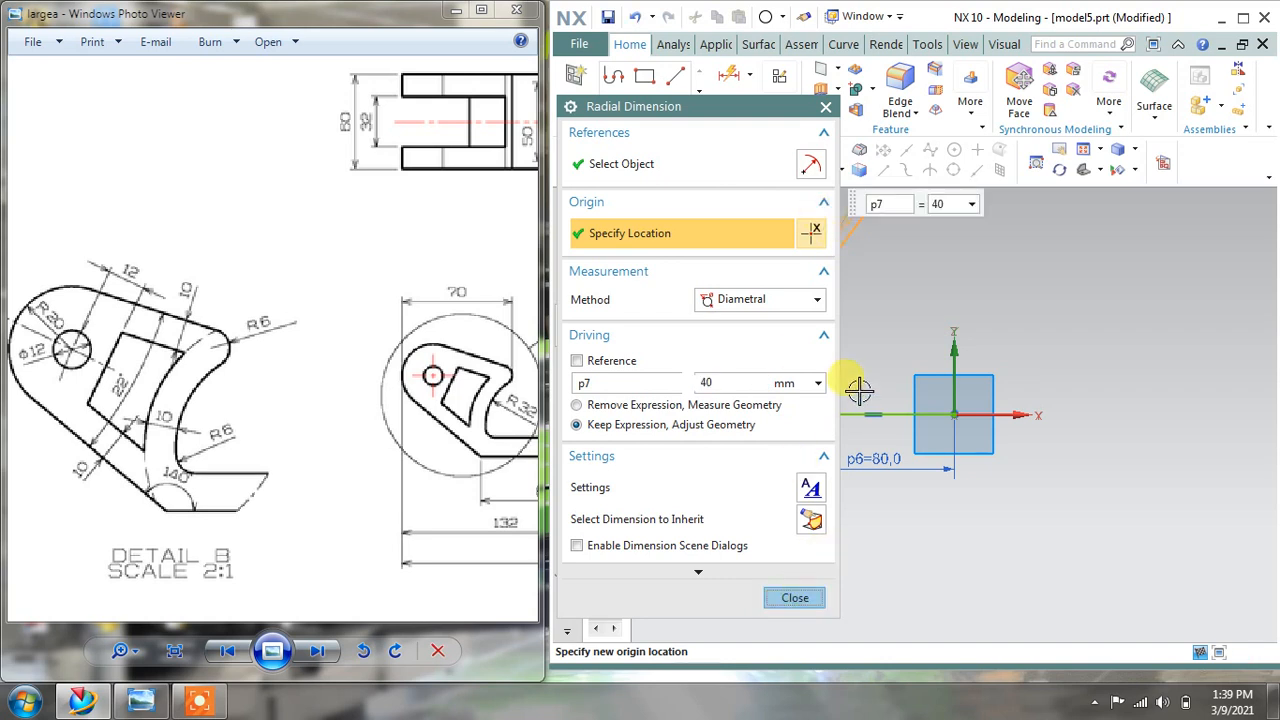
{"action": "left_click", "coordinate": [795, 598]}
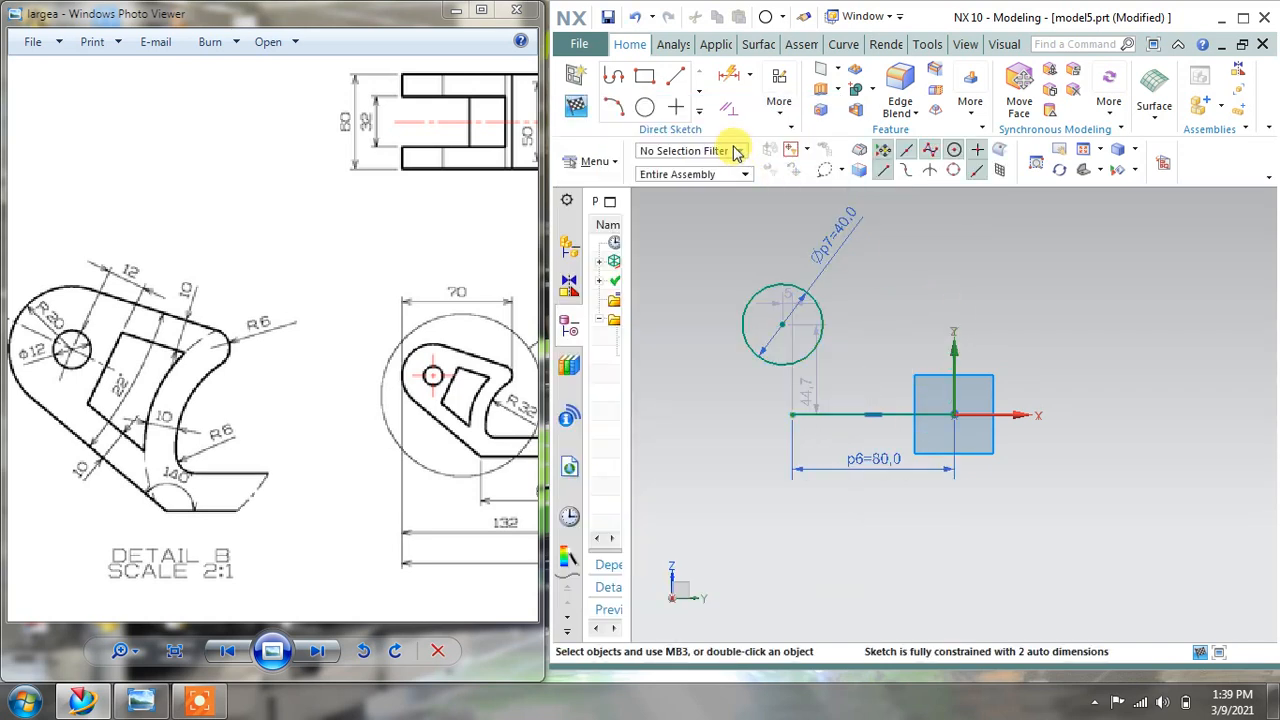
Sketch a circle about 19.9 mm in diameter inside the 40 mm circle, concentric with it.
{"action": "left_click", "coordinate": [644, 106]}
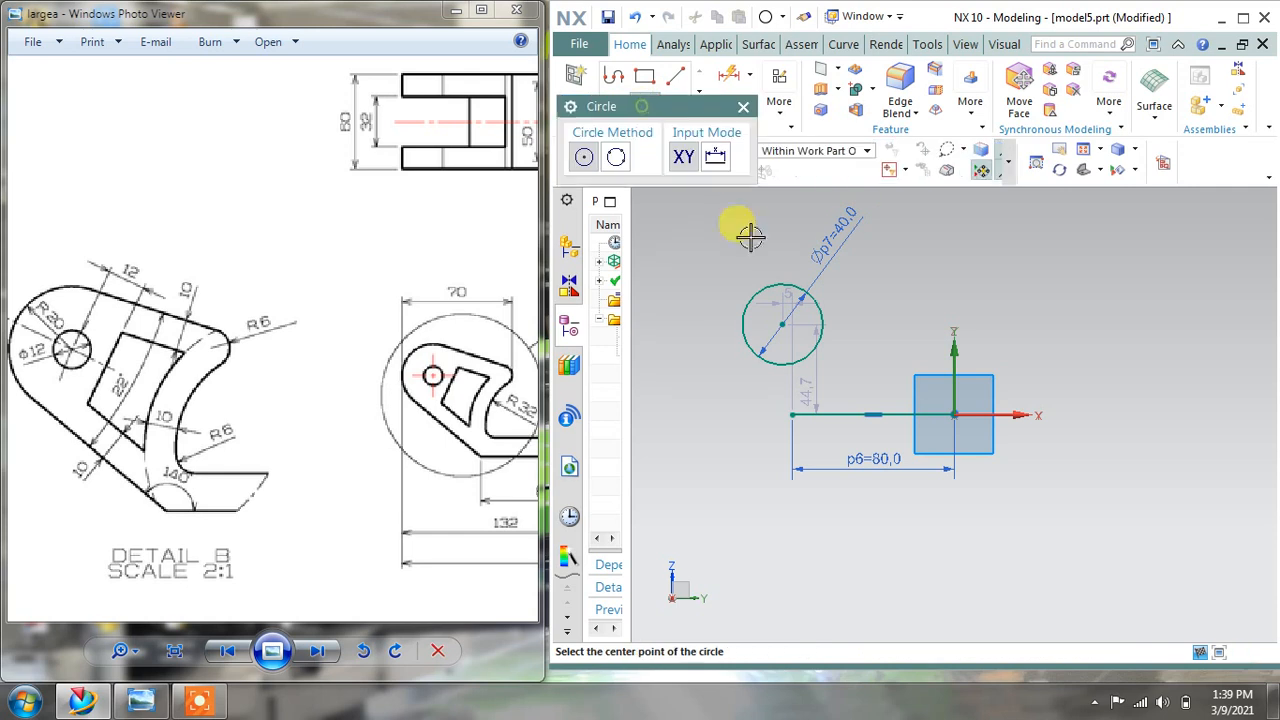
{"action": "left_click", "coordinate": [781, 321]}
{"action": "left_click", "coordinate": [781, 301]}
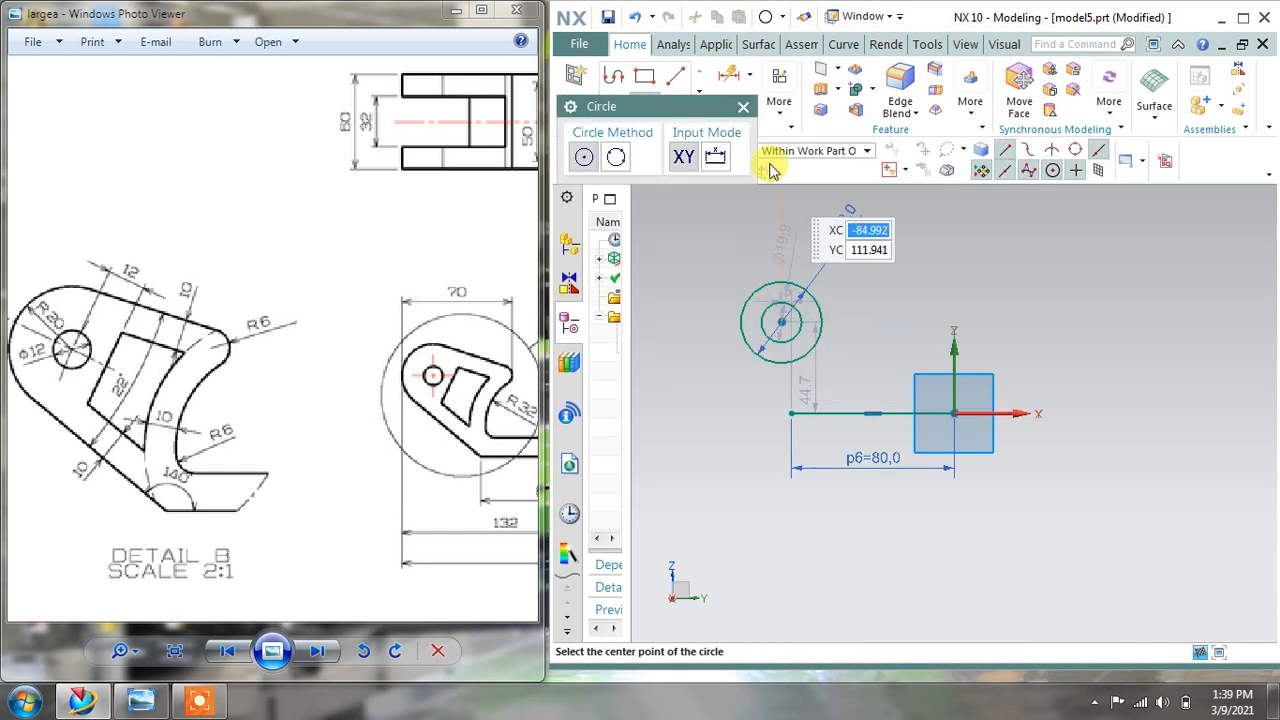
{"action": "left_click", "coordinate": [743, 106]}
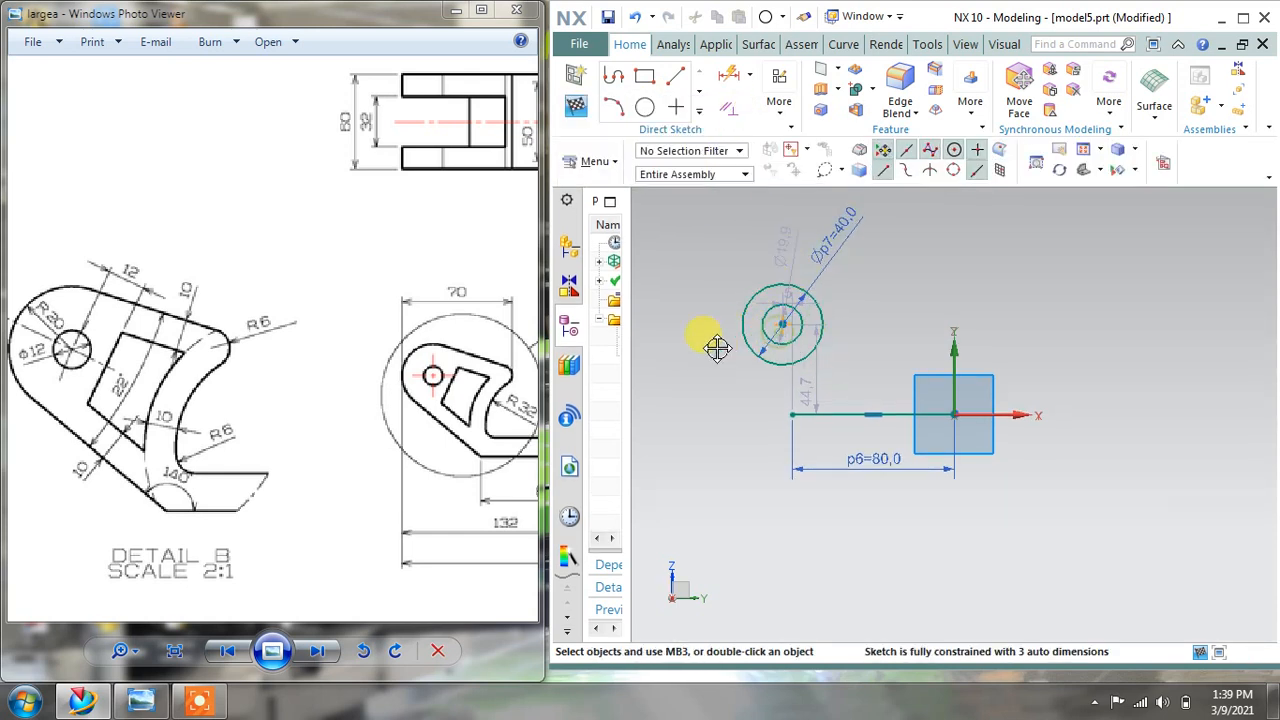
Move the inner circle's diameter dimension outside the outer circle and set it to 12 mm.
{"action": "mouse_move", "coordinate": [717, 347]}
{"action": "left_mouse_down"}
{"action": "mouse_move", "coordinate": [737, 320]}
{"action": "mouse_move", "coordinate": [756, 320]}
{"action": "left_mouse_up"}
{"action": "scroll", "coordinate": [767, 322], "scroll_direction": "up", "scroll_amount": 7}
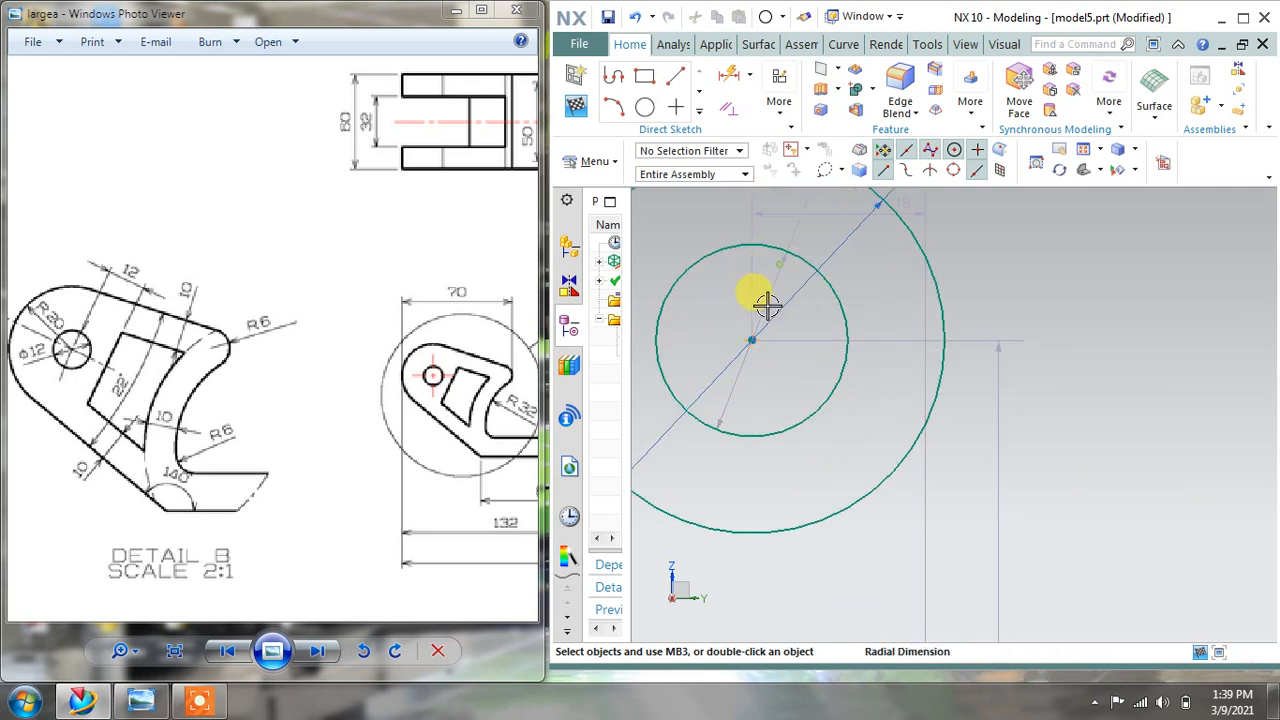
{"action": "scroll", "coordinate": [883, 577], "scroll_direction": "down", "scroll_amount": 3}
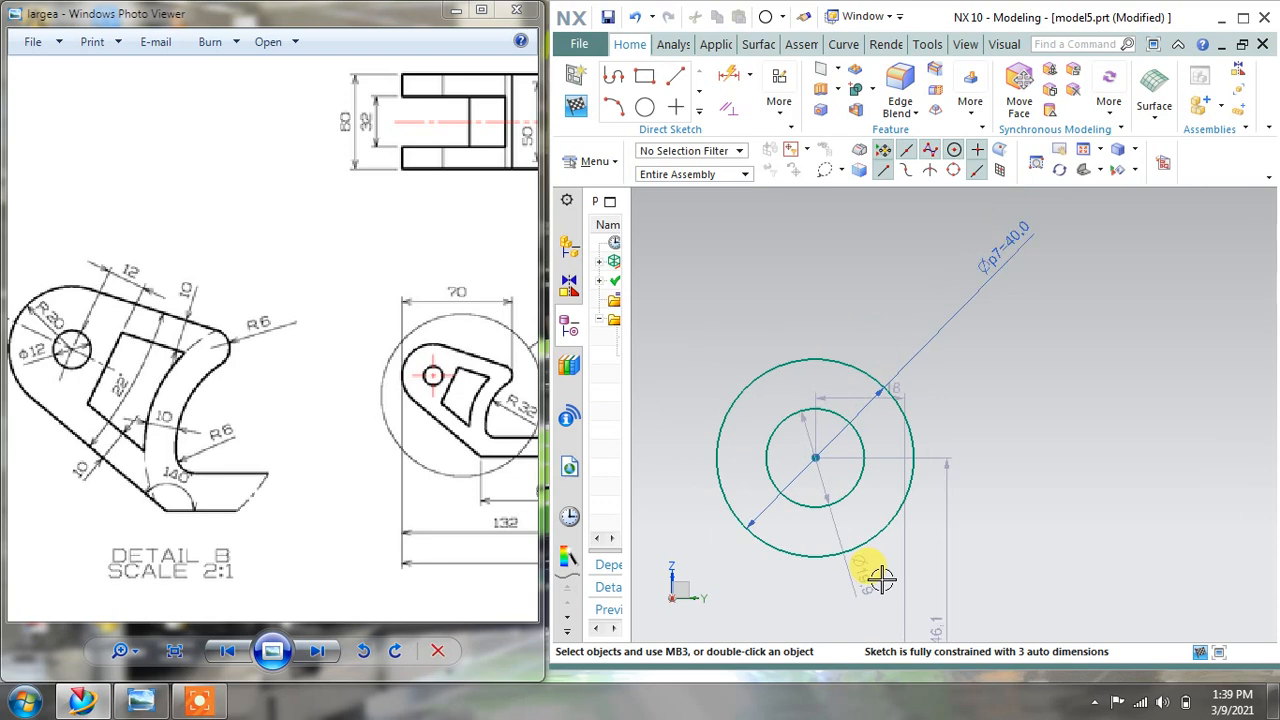
{"action": "middle_click_drag", "start_coordinate": [871, 588], "coordinate": [860, 447], "text": "shift"}
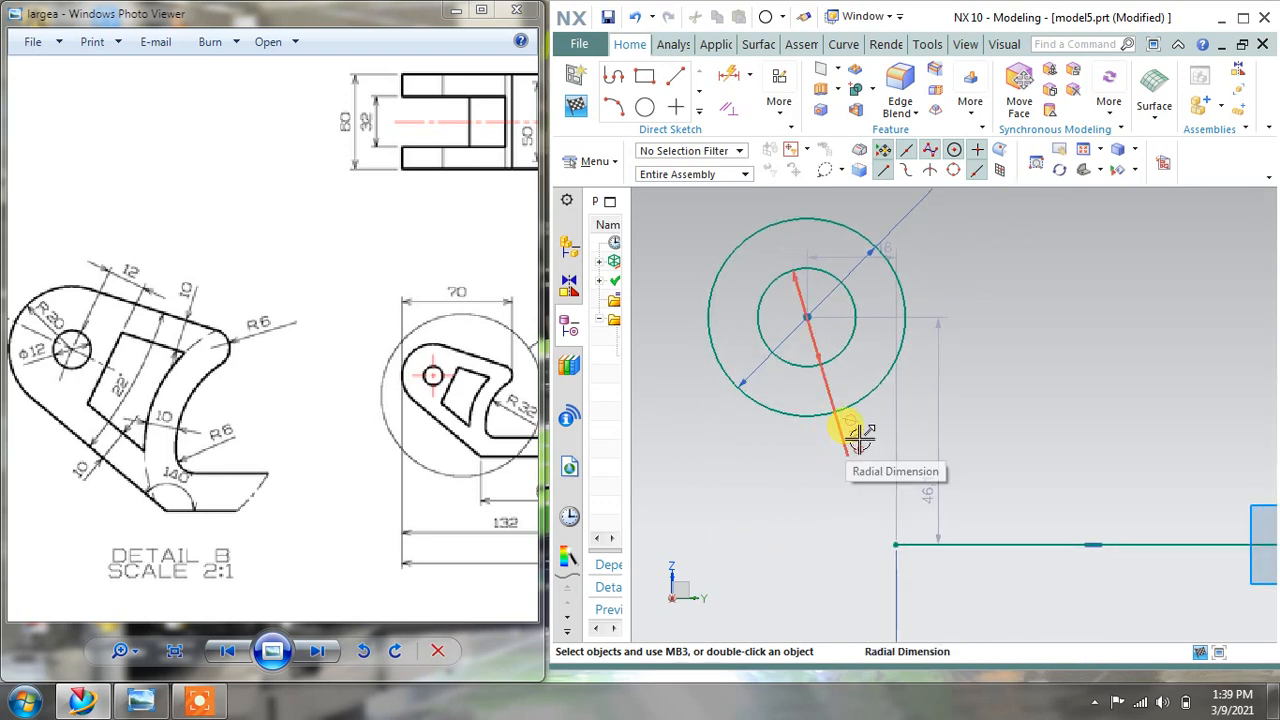
{"action": "double_click", "coordinate": [858, 437]}
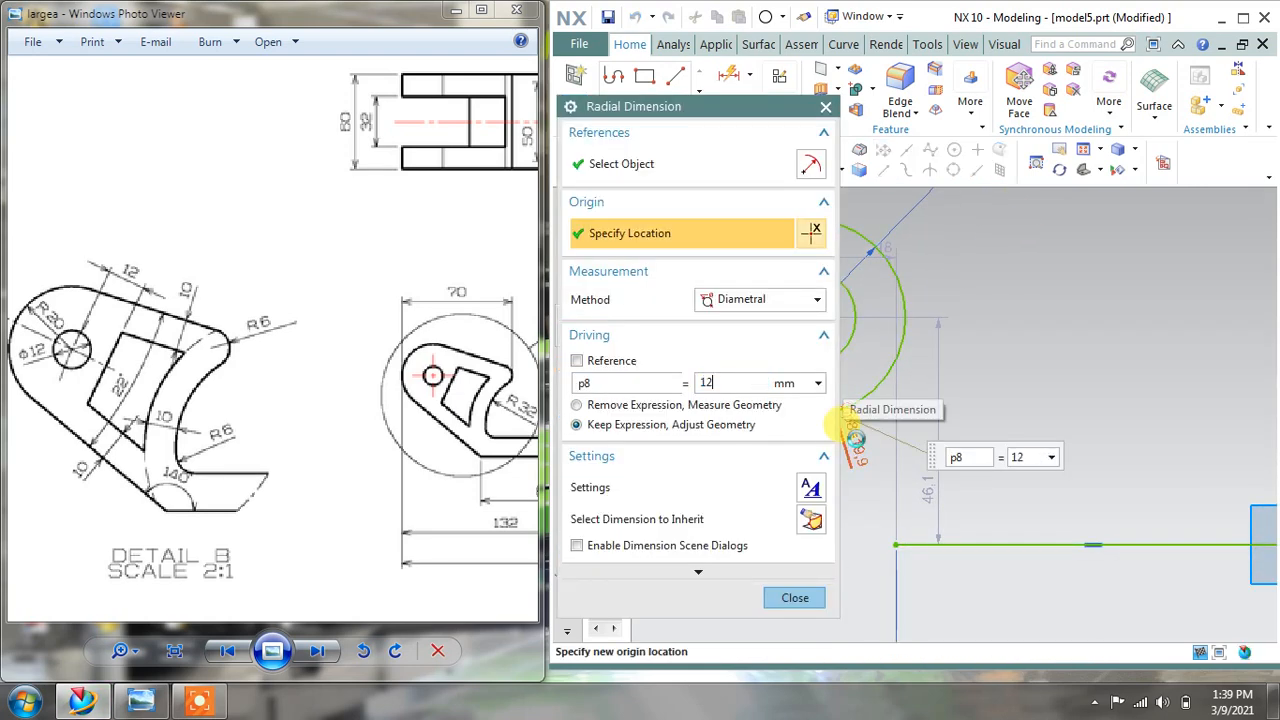
{"action": "left_click", "coordinate": [795, 597]}
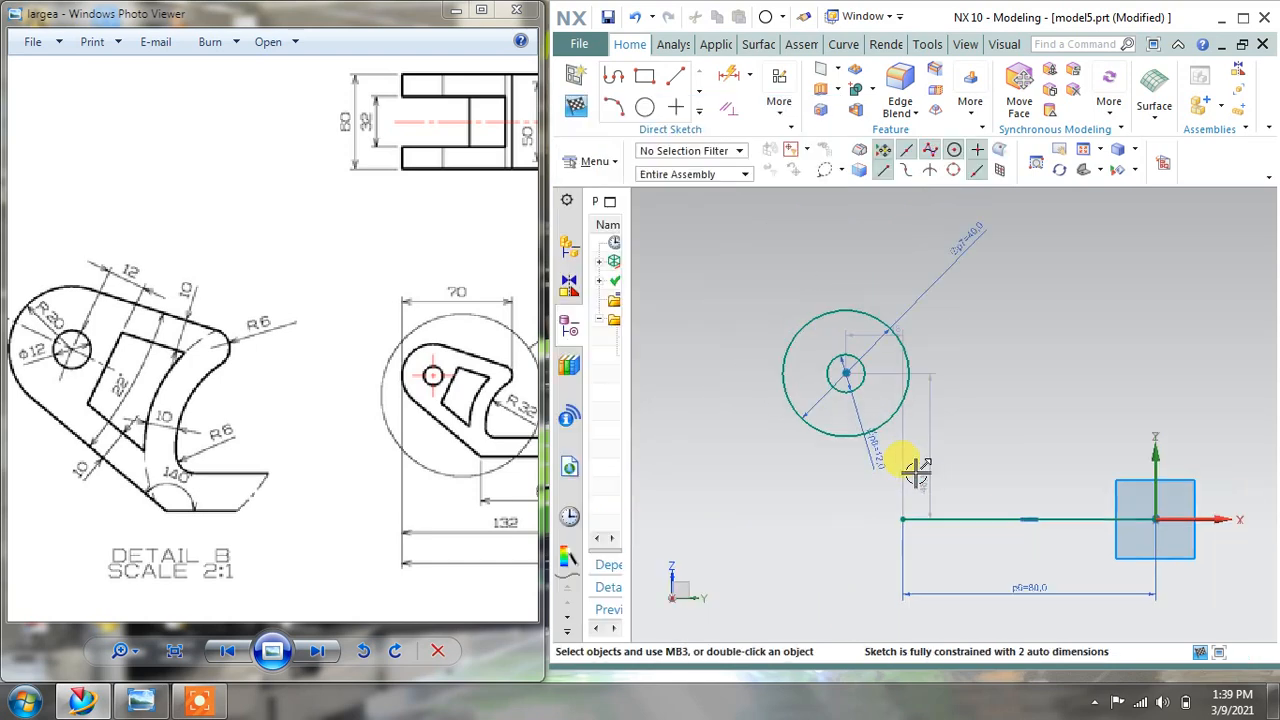
Add a horizontal dimension from the outer circle's far edge to the origin and set it to 132 mm, as in the drawing.
{"action": "scroll", "coordinate": [932, 467], "scroll_direction": "down", "scroll_amount": 1}
{"action": "mouse_move", "coordinate": [414, 471]}
{"action": "left_mouse_down"}
{"action": "mouse_move", "coordinate": [277, 457]}
{"action": "mouse_move", "coordinate": [272, 476]}
{"action": "mouse_move", "coordinate": [219, 355]}
{"action": "left_mouse_up"}
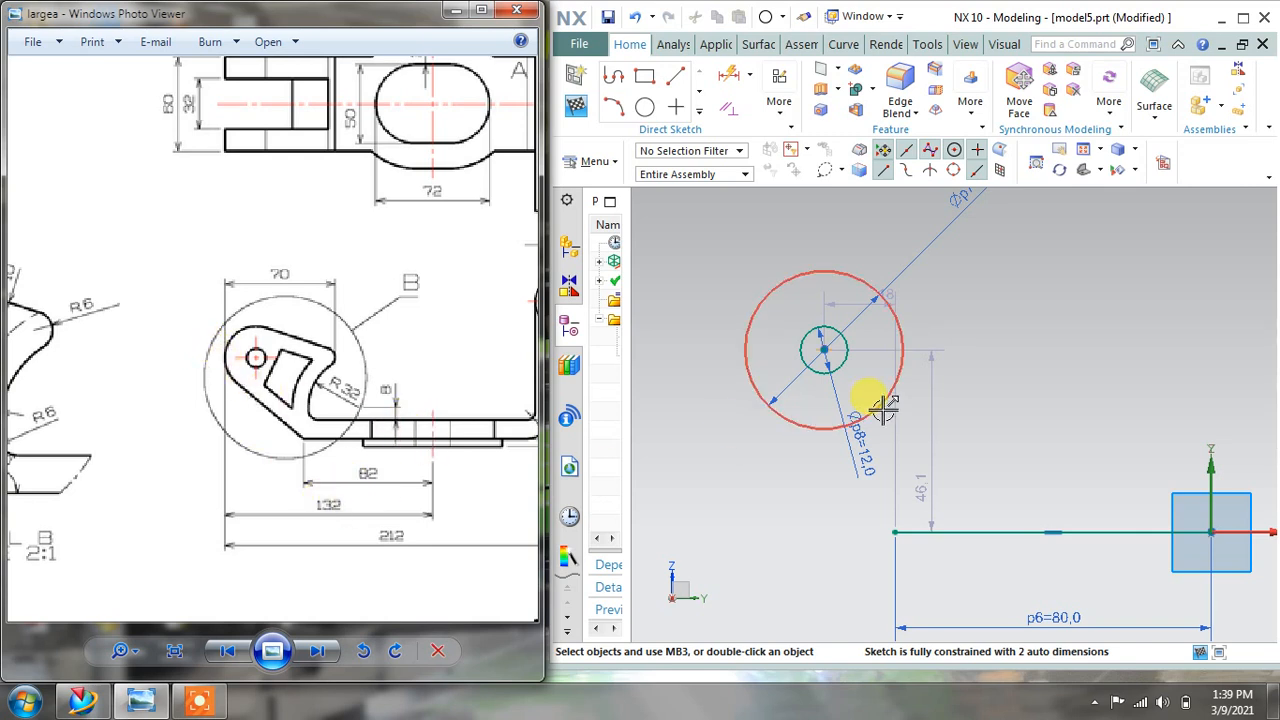
{"action": "mouse_move", "coordinate": [1001, 399]}
{"action": "middle_mouse_down", "text": "shift"}
{"action": "mouse_move", "coordinate": [942, 391]}
{"action": "mouse_move", "coordinate": [933, 377]}
{"action": "middle_mouse_up", "text": "shift"}
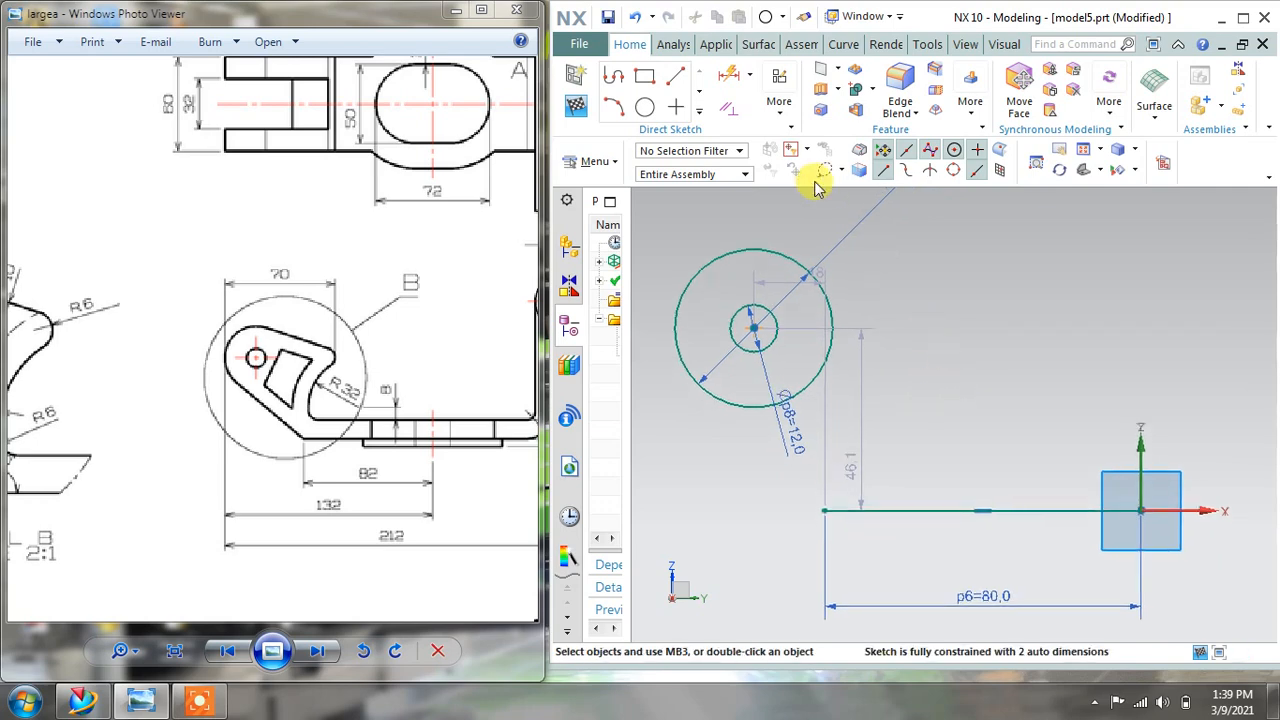
{"action": "left_click", "coordinate": [749, 78]}
{"action": "left_click", "coordinate": [740, 121]}
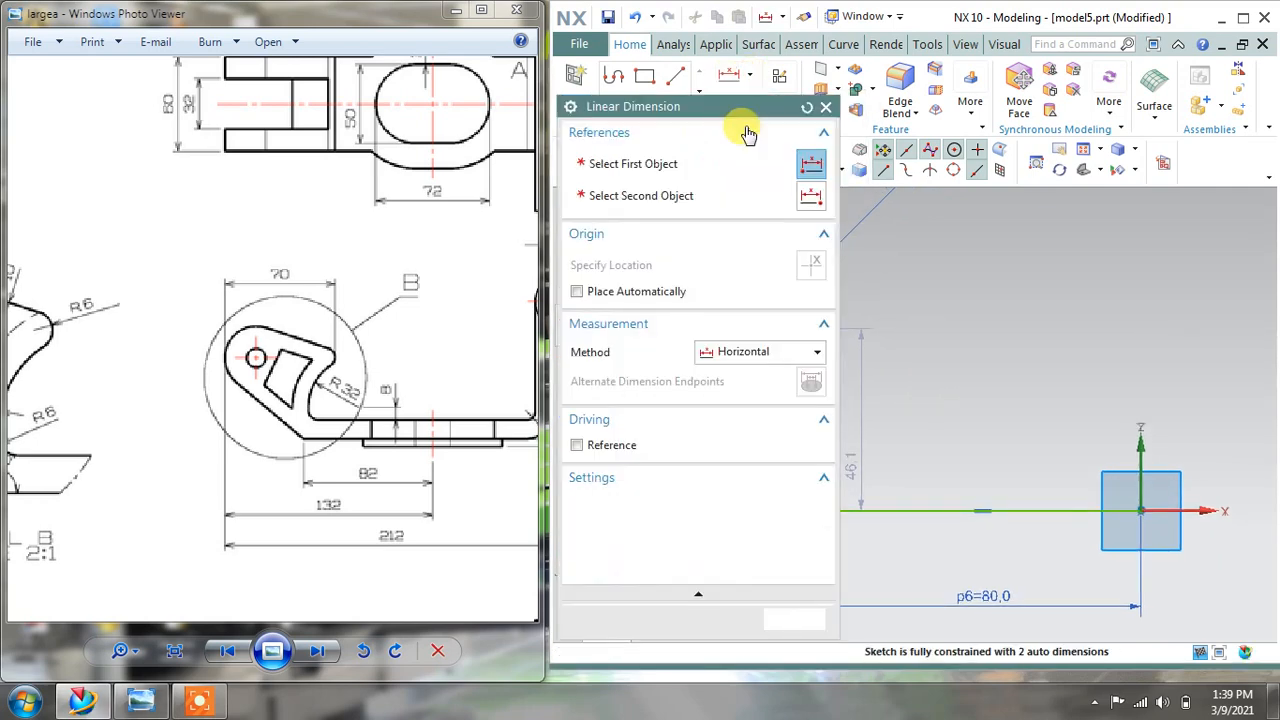
{"action": "left_click_drag", "start_coordinate": [680, 106], "coordinate": [334, 111]}
{"action": "left_click", "coordinate": [670, 303]}
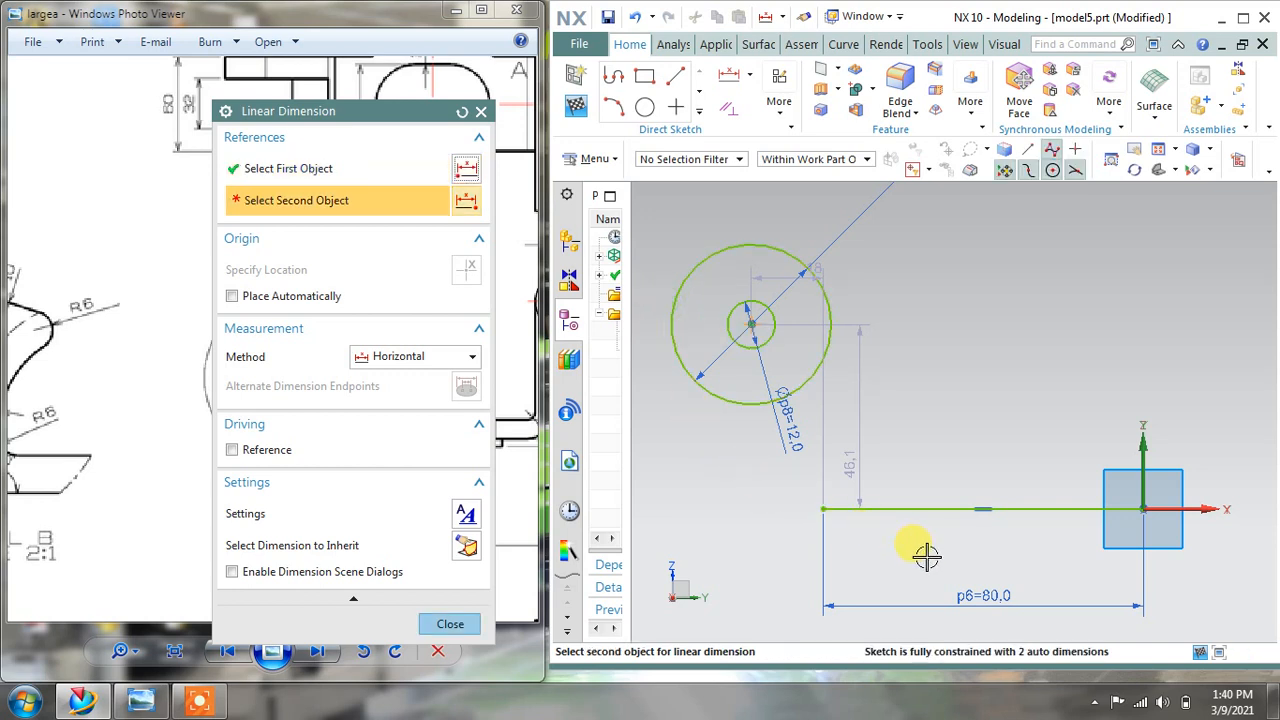
{"action": "left_click", "coordinate": [1141, 513]}
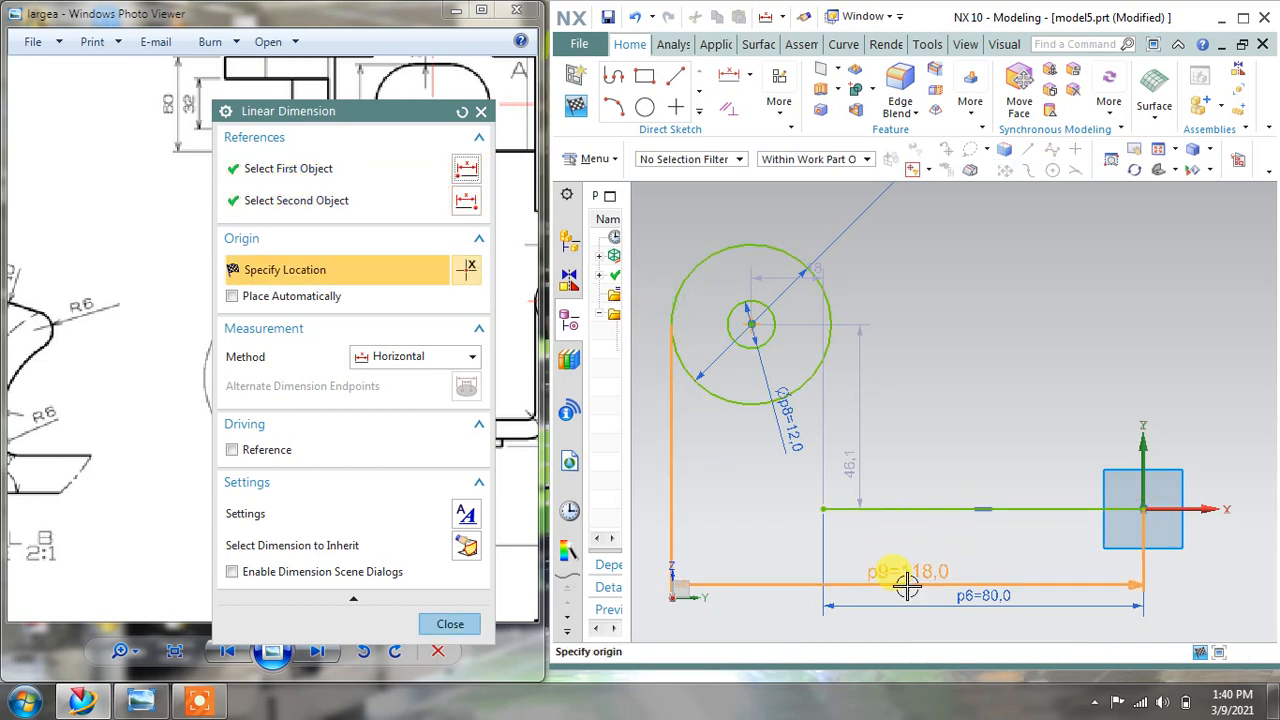
{"action": "left_click", "coordinate": [927, 537]}
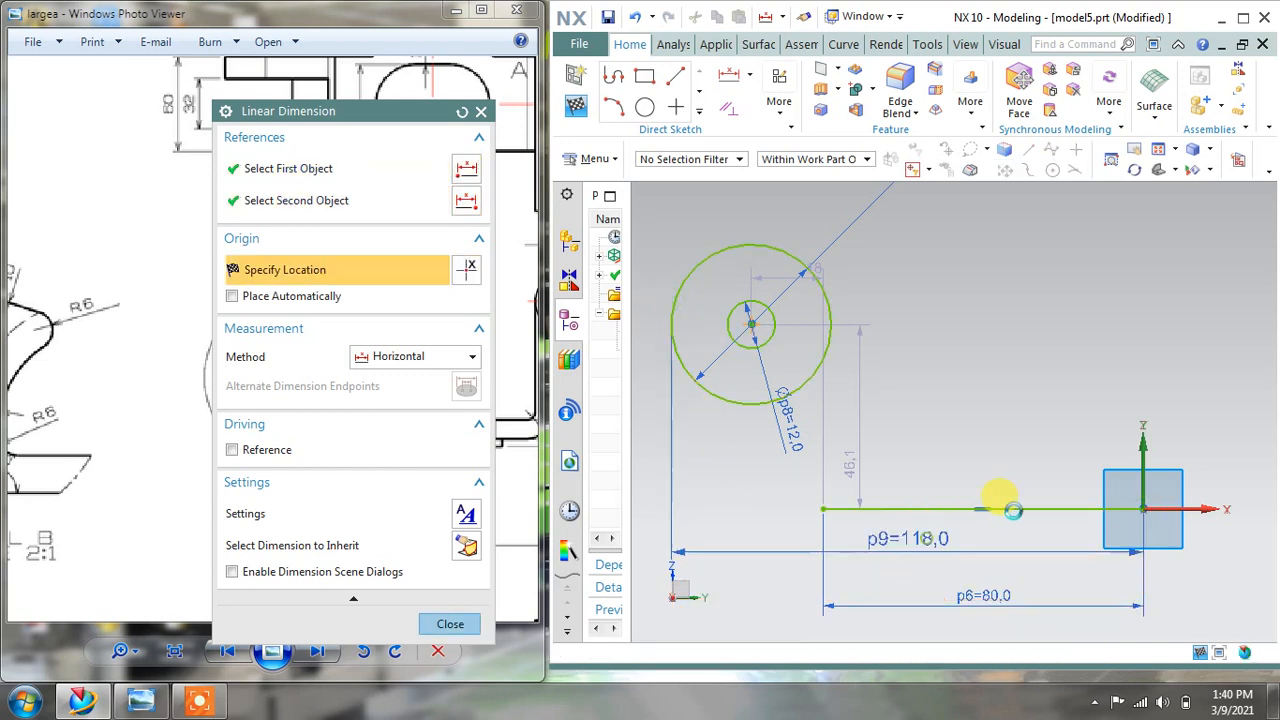
{"action": "type", "text": "132"}
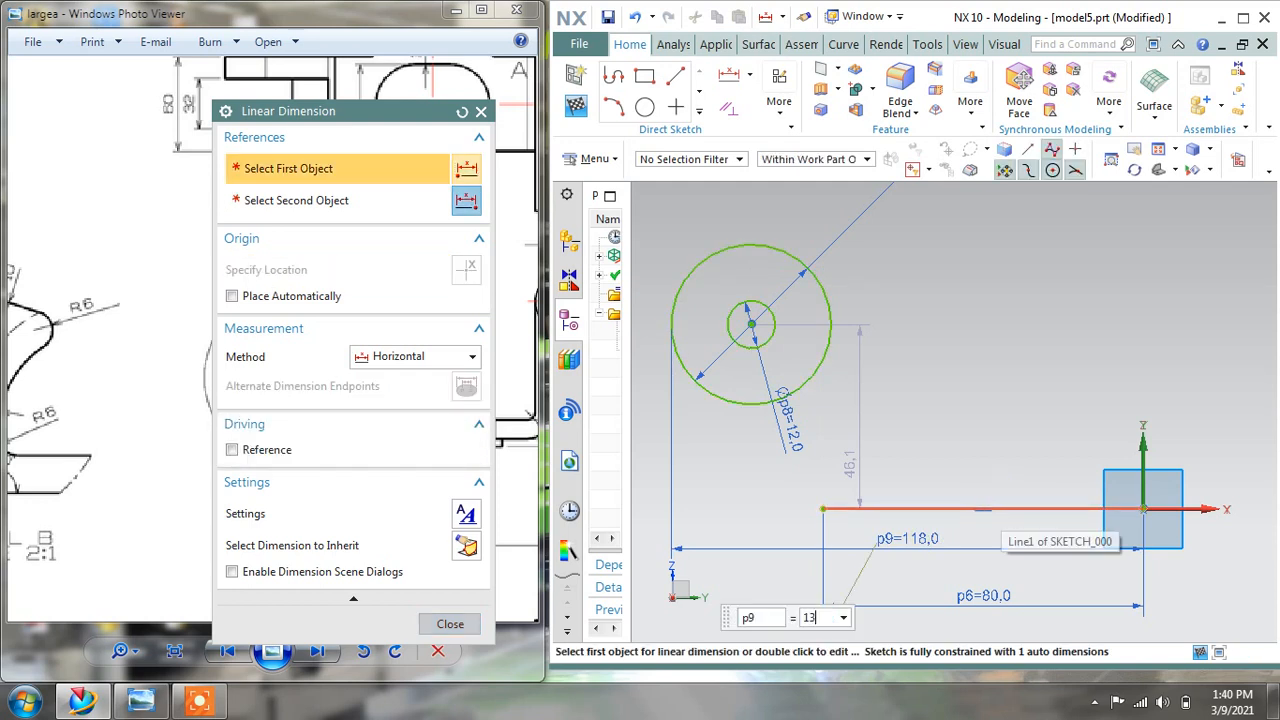
{"action": "key", "text": "Return"}
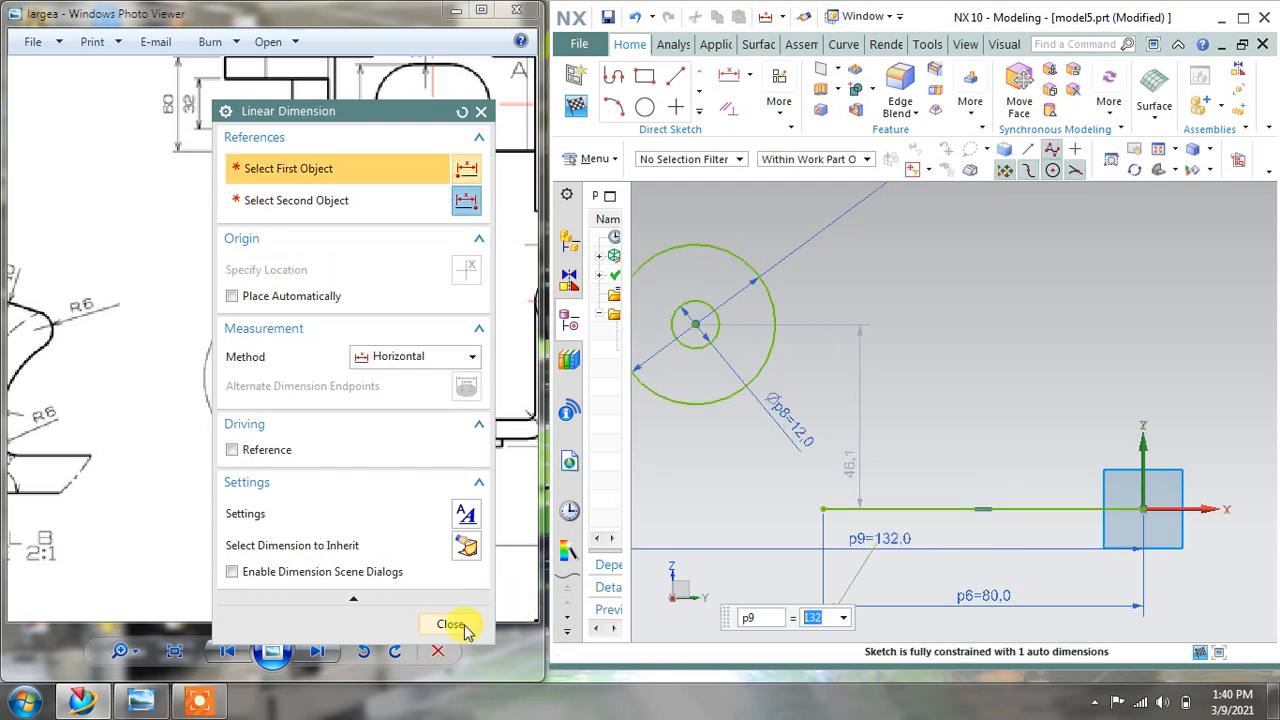
{"action": "scroll", "coordinate": [963, 429], "scroll_direction": "down", "scroll_amount": 2}
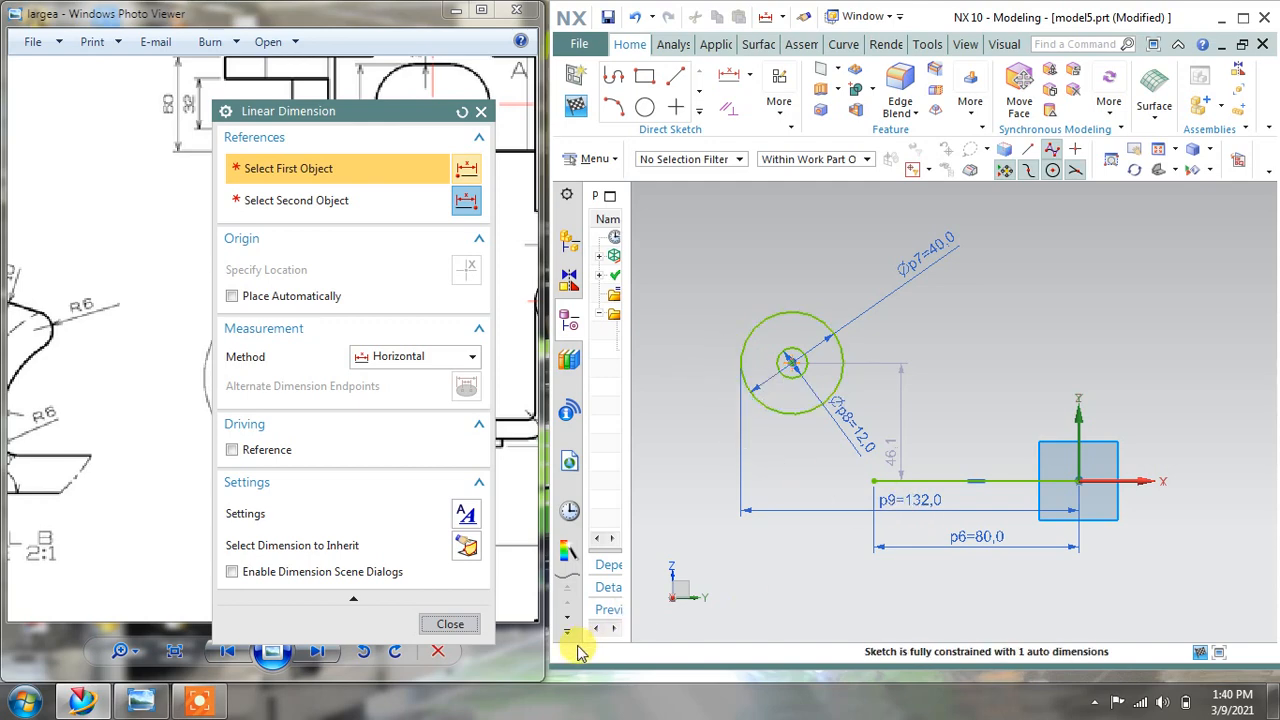
Consult detail B and draw a line tangent to the outer circle's lower side, ending at the horizontal line's free end.
{"action": "mouse_move", "coordinate": [62, 386]}
{"action": "left_mouse_down"}
{"action": "mouse_move", "coordinate": [277, 395]}
{"action": "mouse_move", "coordinate": [33, 335]}
{"action": "left_mouse_up"}
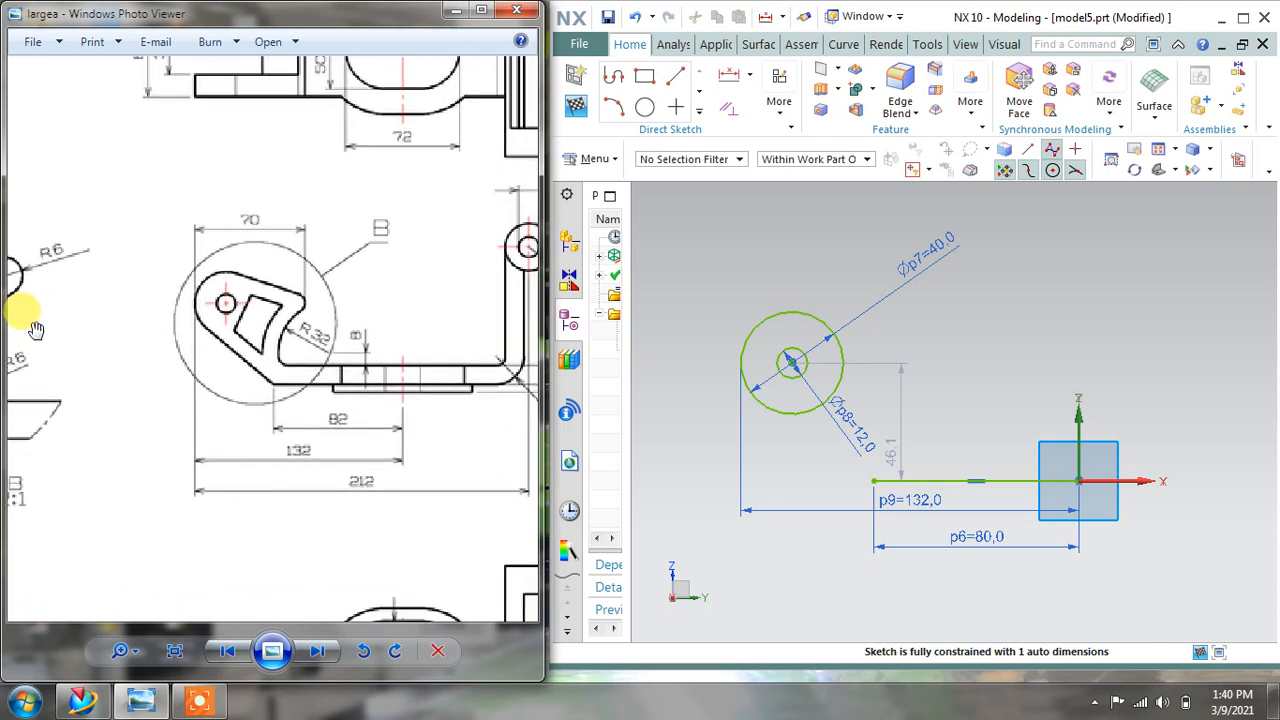
{"action": "left_click_drag", "start_coordinate": [251, 366], "coordinate": [403, 440]}
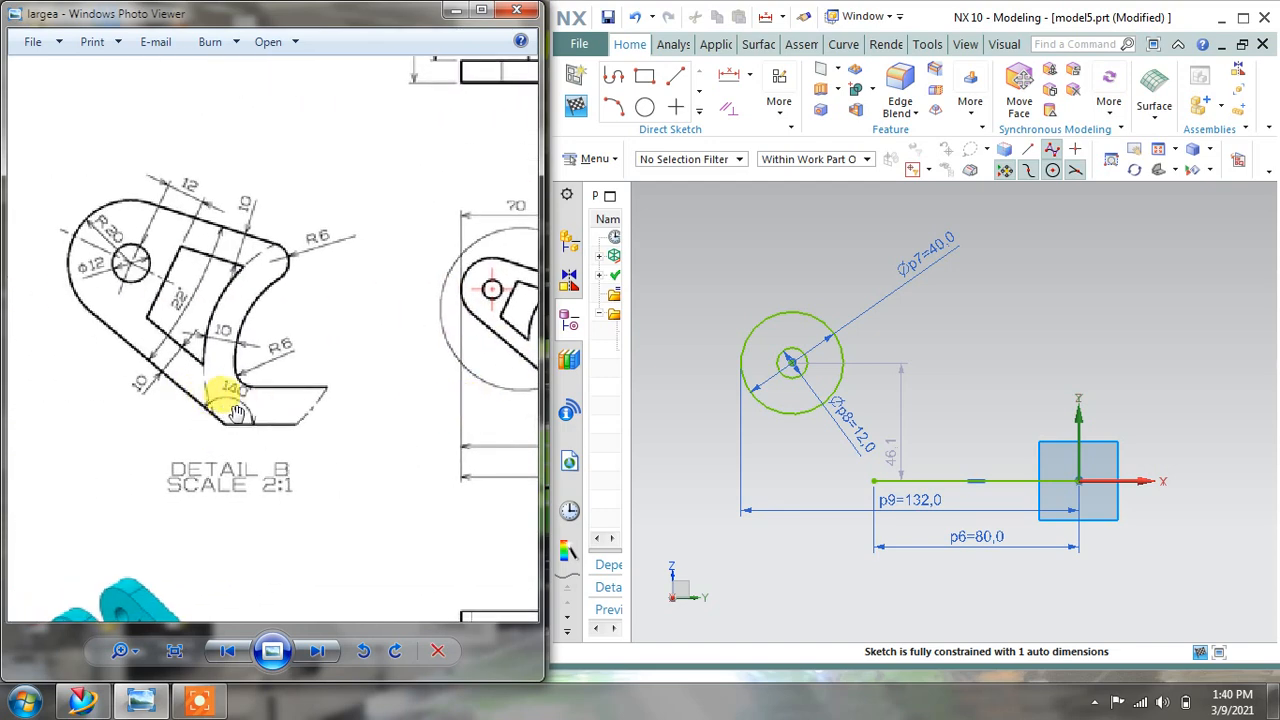
{"action": "left_click", "coordinate": [614, 76]}
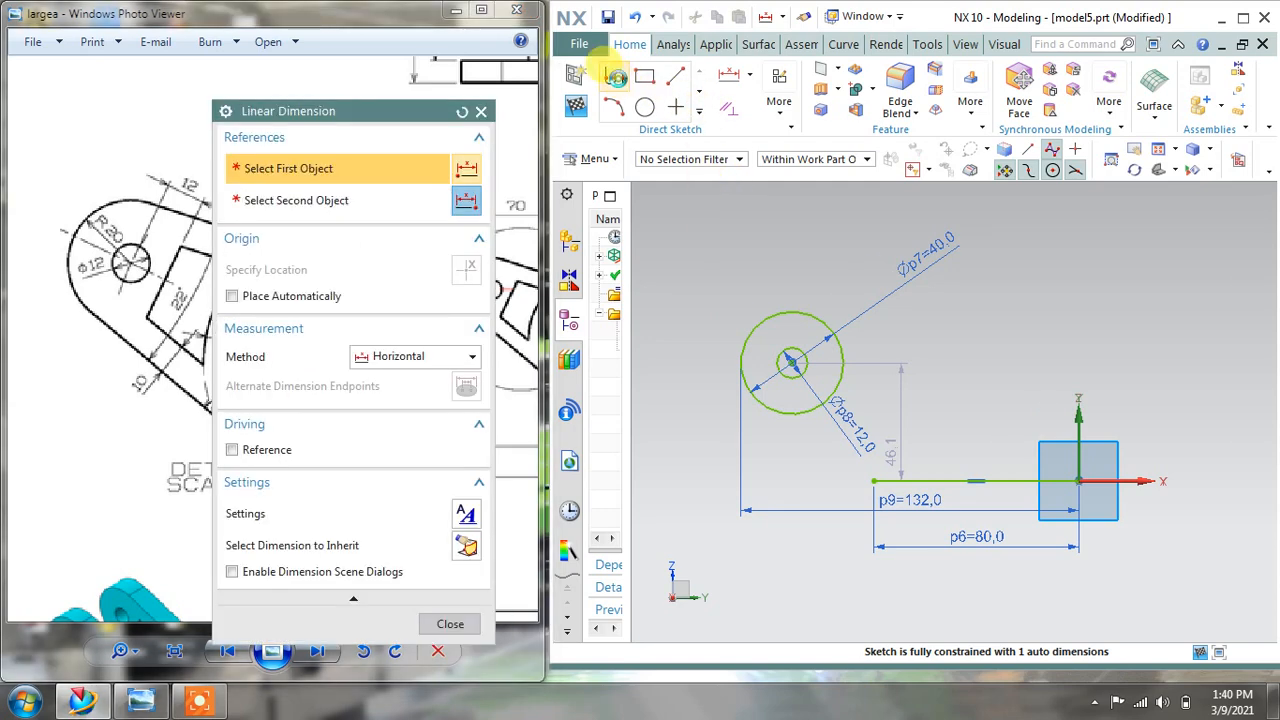
{"action": "left_click", "coordinate": [737, 364]}
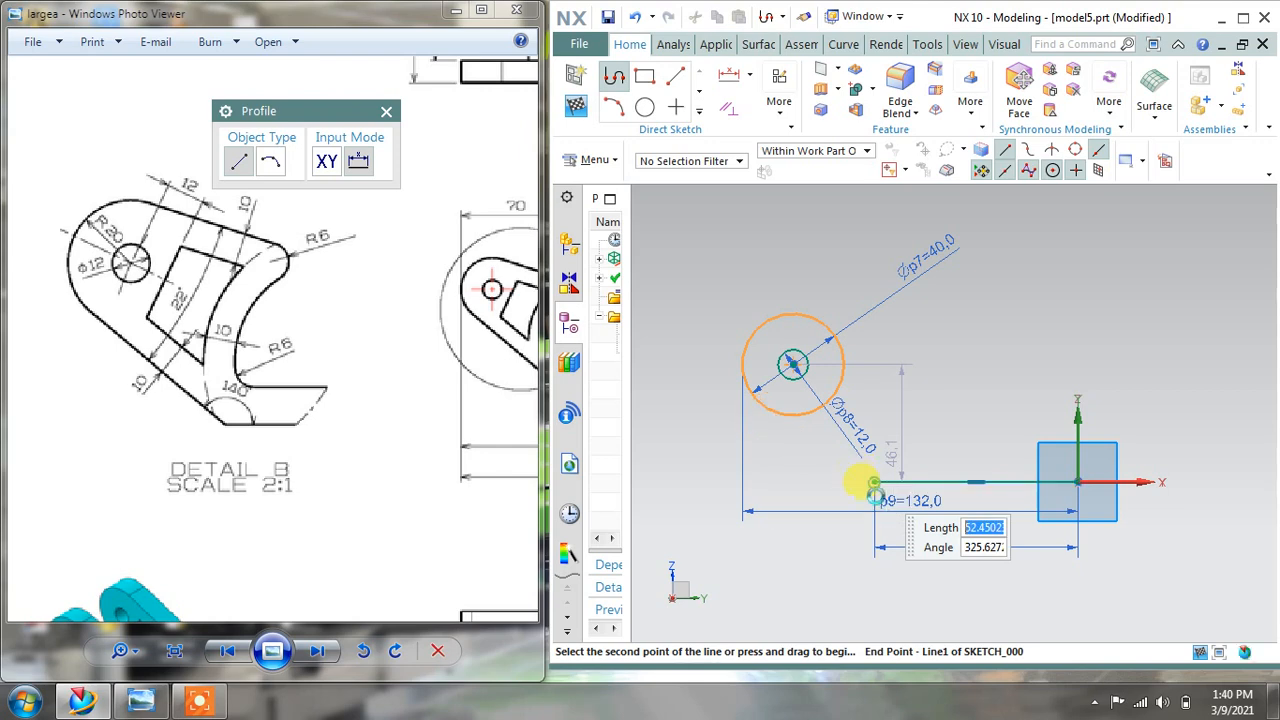
{"action": "left_click", "coordinate": [875, 481]}
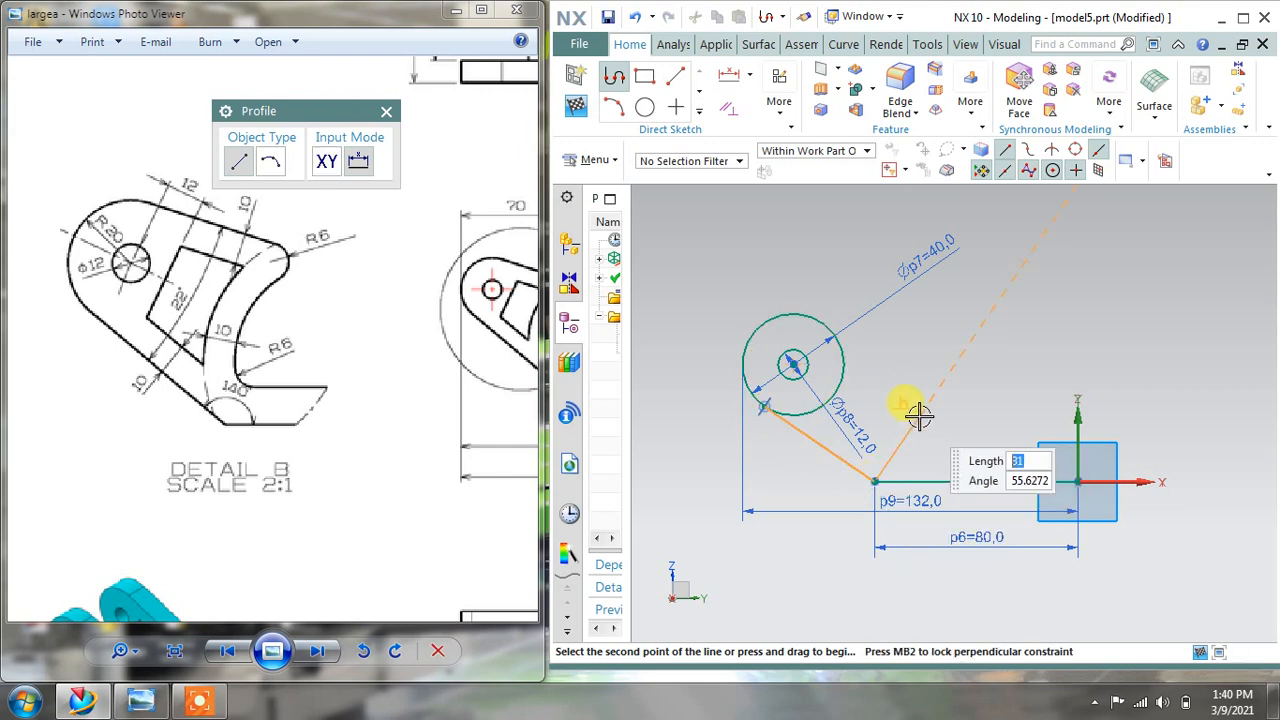
{"action": "right_click", "coordinate": [916, 416]}
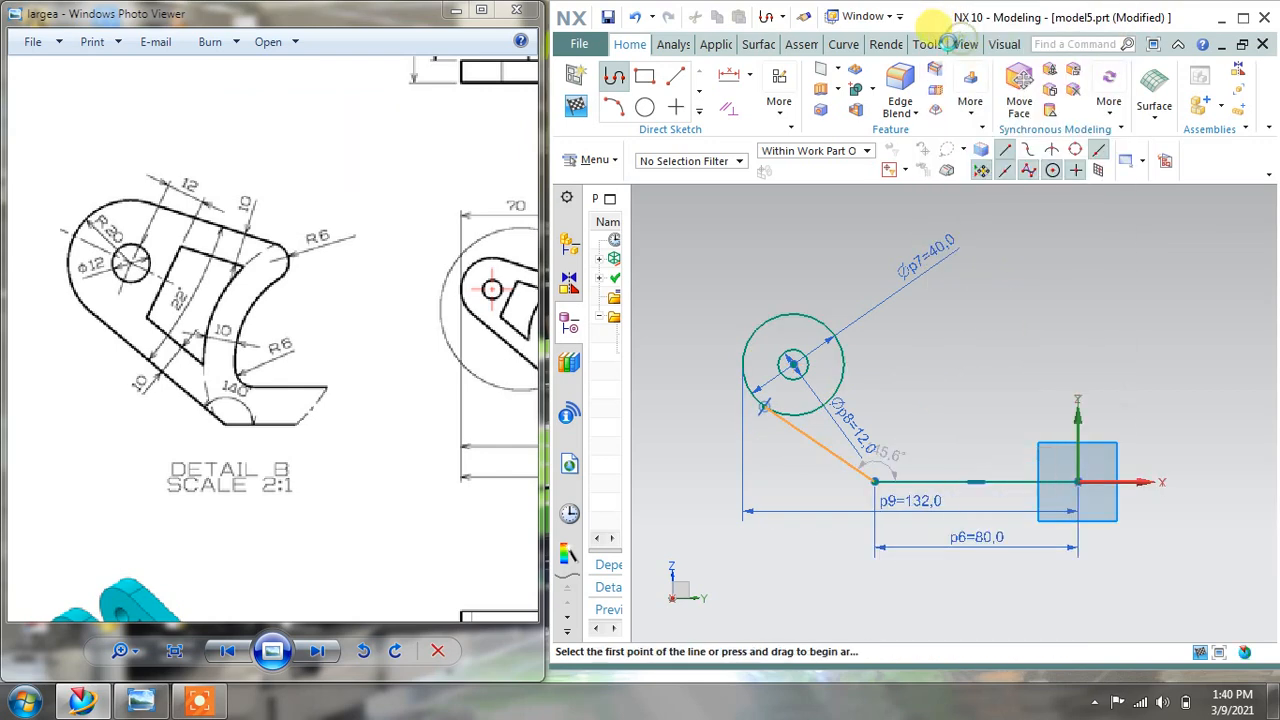
{"action": "left_click", "coordinate": [955, 43]}
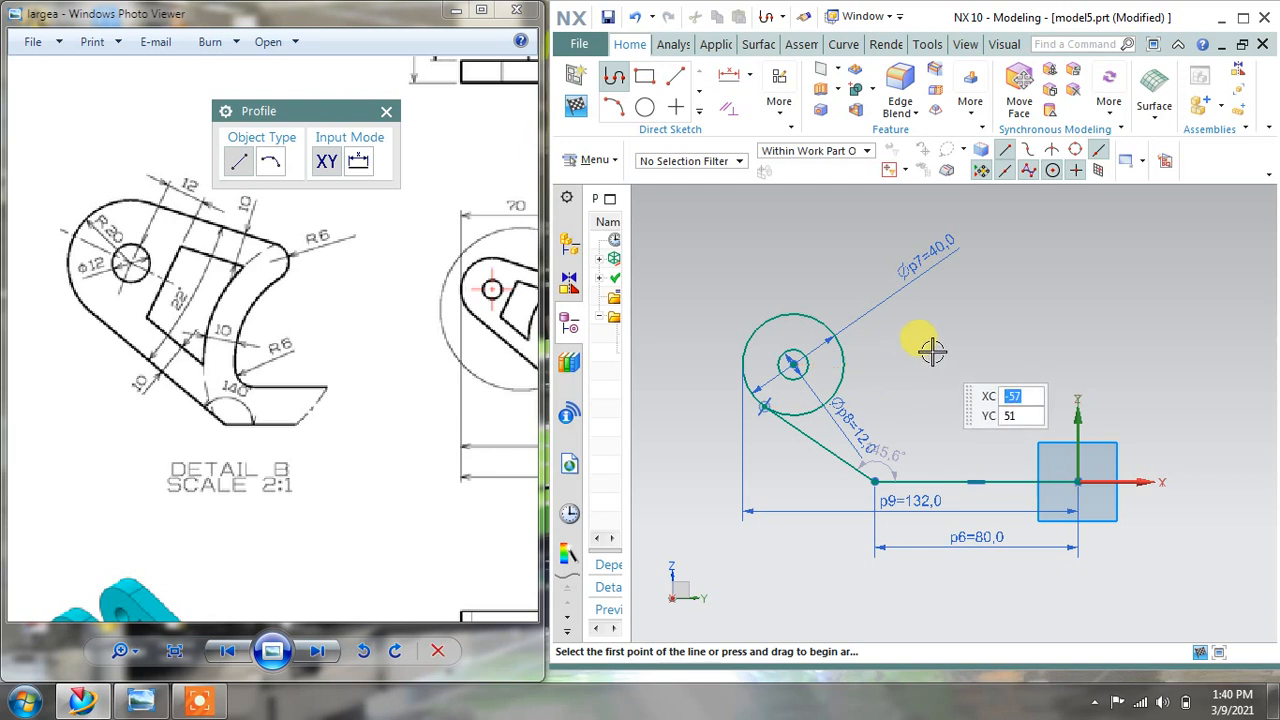
{"action": "key", "text": "Escape"}
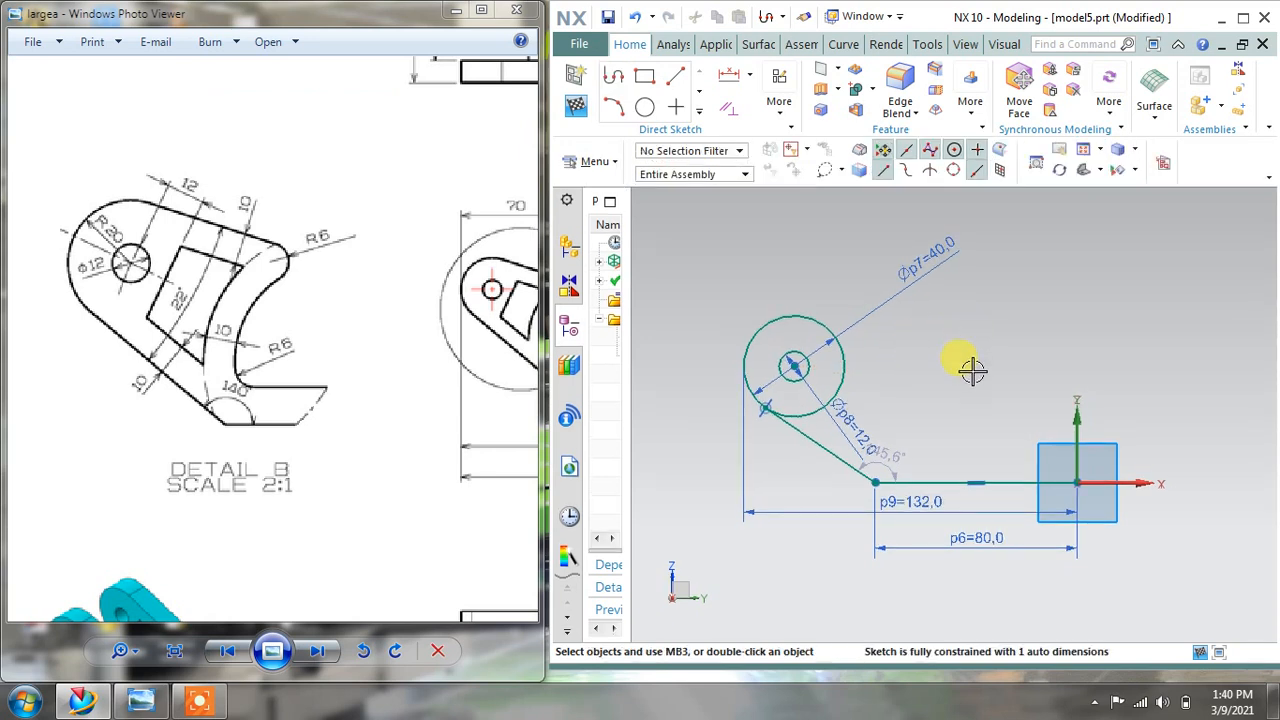
Move the angle dimension between the slanted and horizontal lines outward and set it to 140 degrees.
{"action": "left_click_drag", "start_coordinate": [898, 460], "coordinate": [920, 438]}
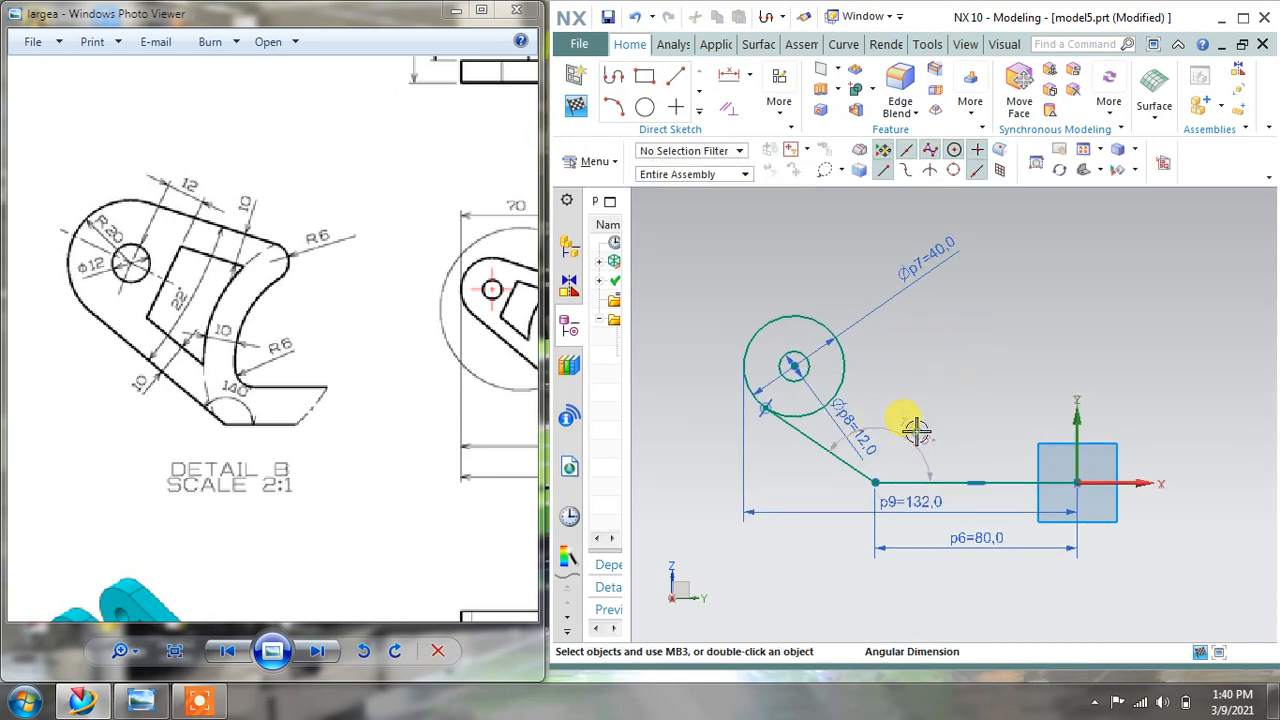
{"action": "double_click", "coordinate": [916, 431]}
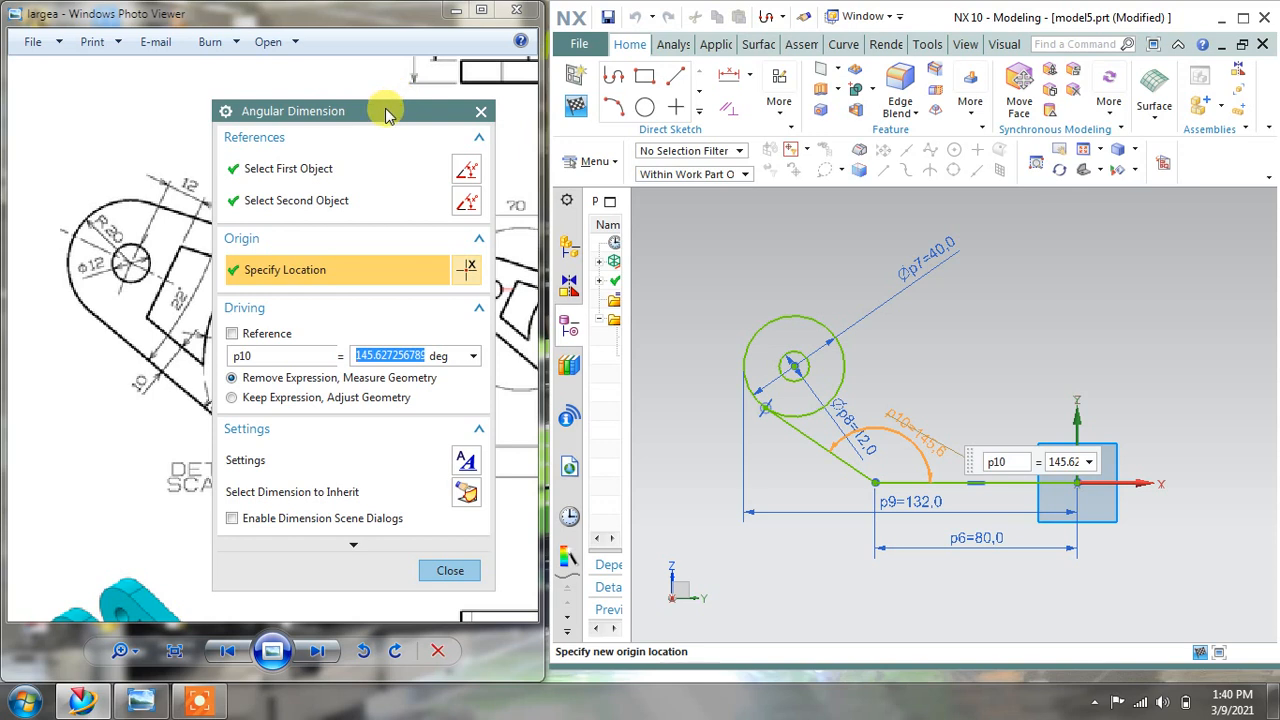
{"action": "left_click_drag", "start_coordinate": [388, 116], "coordinate": [470, 106]}
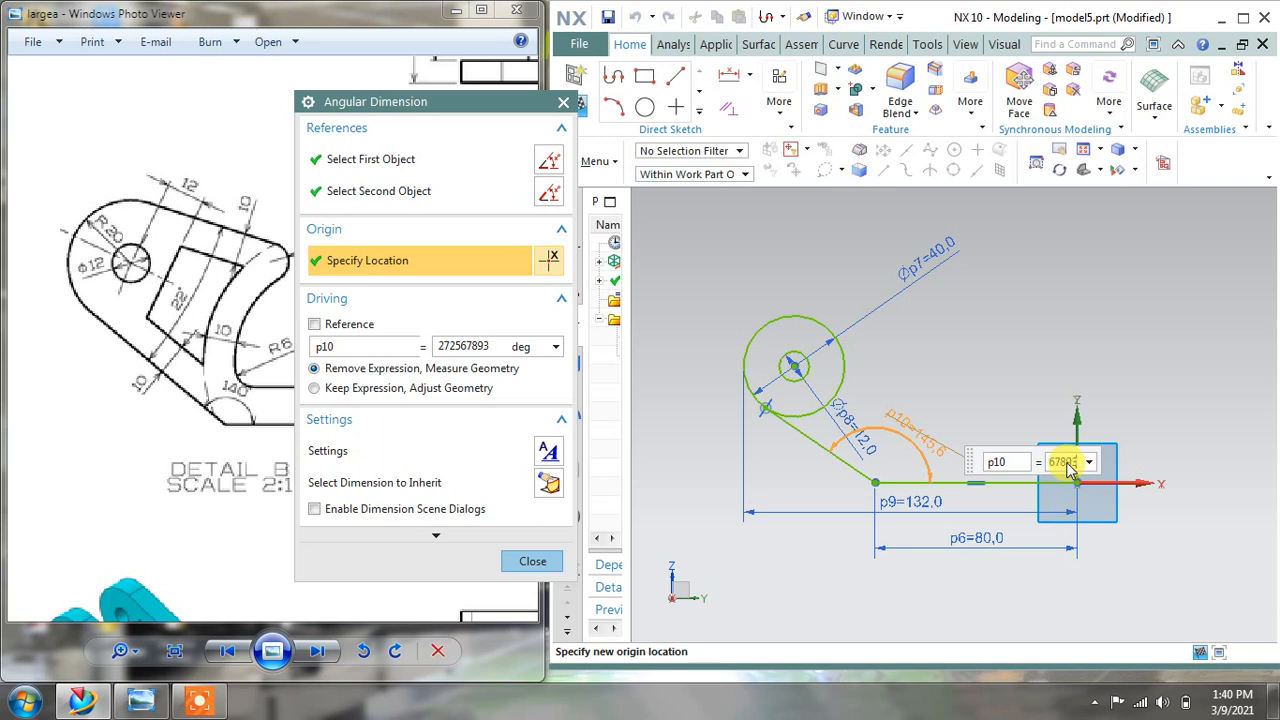
{"action": "key", "text": "Return"}
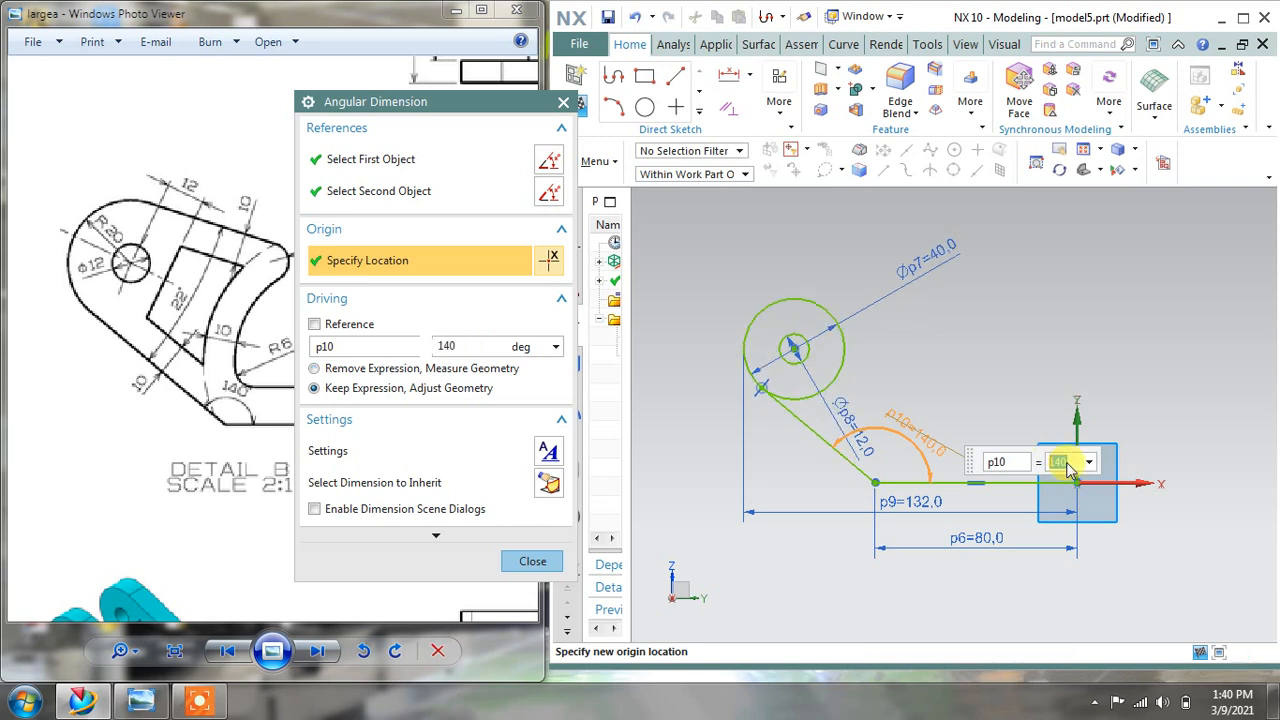
{"action": "left_click", "coordinate": [534, 561]}
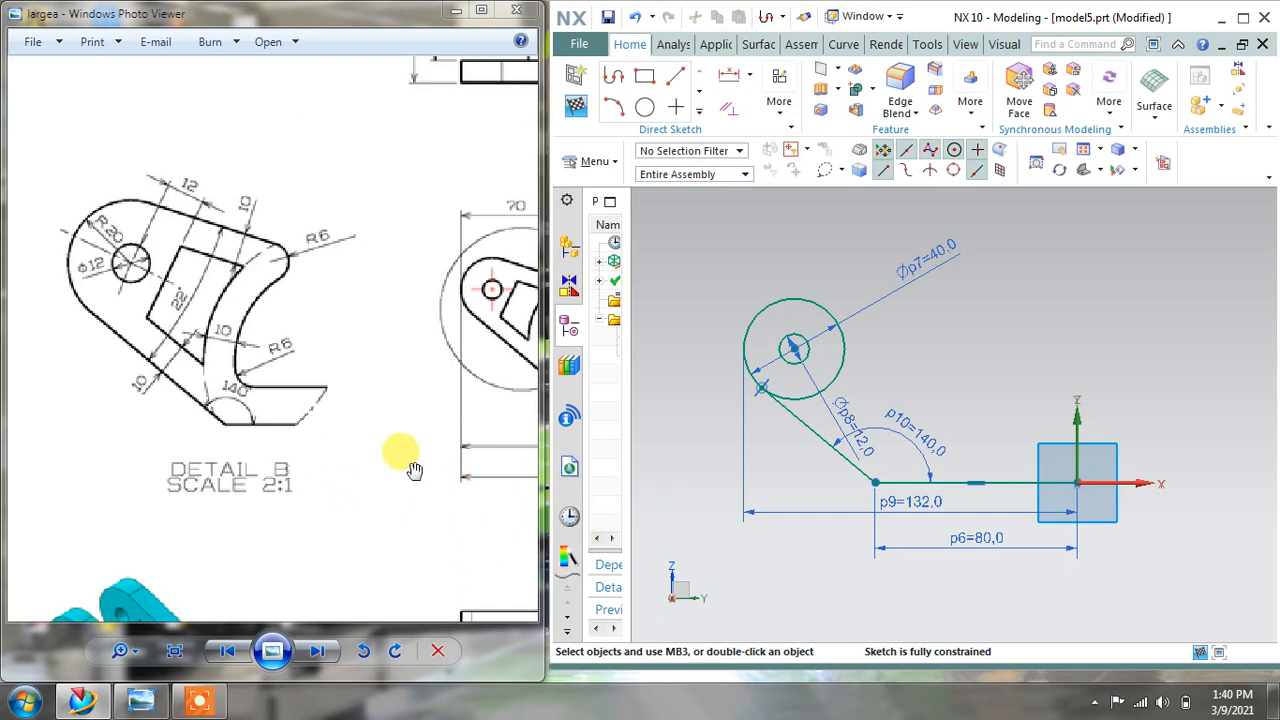
{"action": "left_click_drag", "start_coordinate": [409, 463], "coordinate": [129, 443]}
{"action": "left_click_drag", "start_coordinate": [283, 417], "coordinate": [201, 450]}
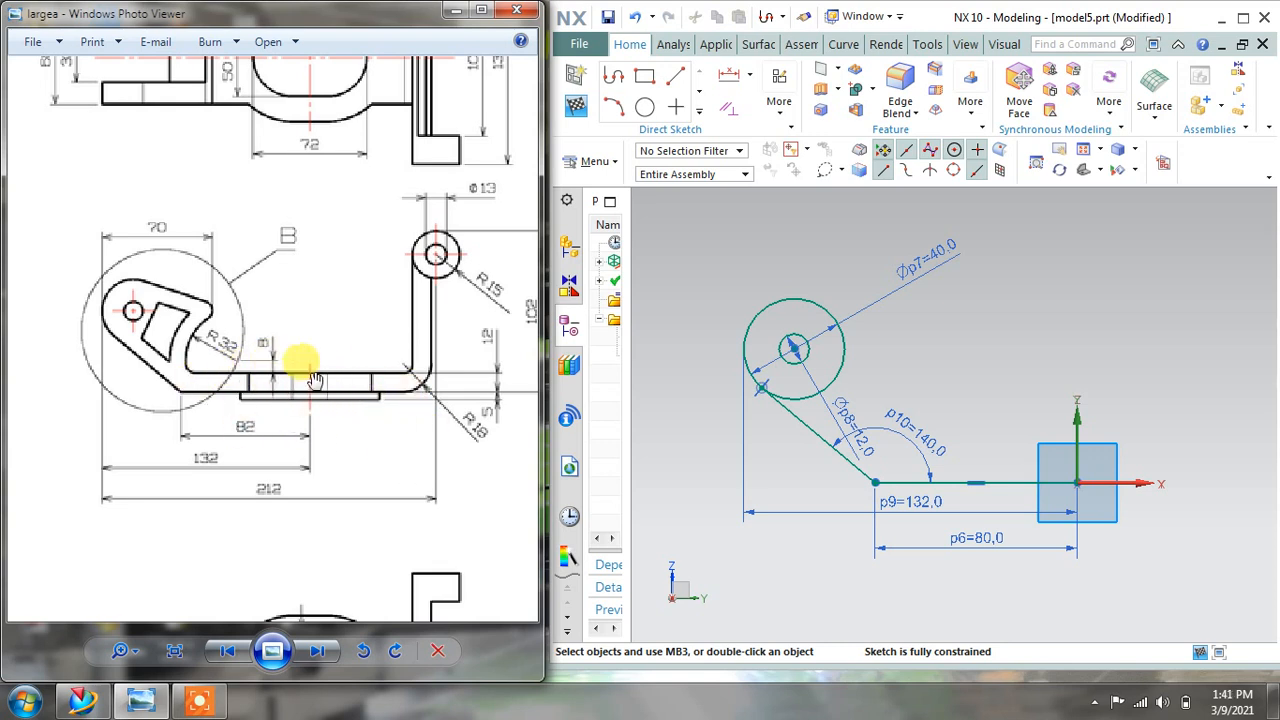
{"action": "left_click", "coordinate": [700, 115]}
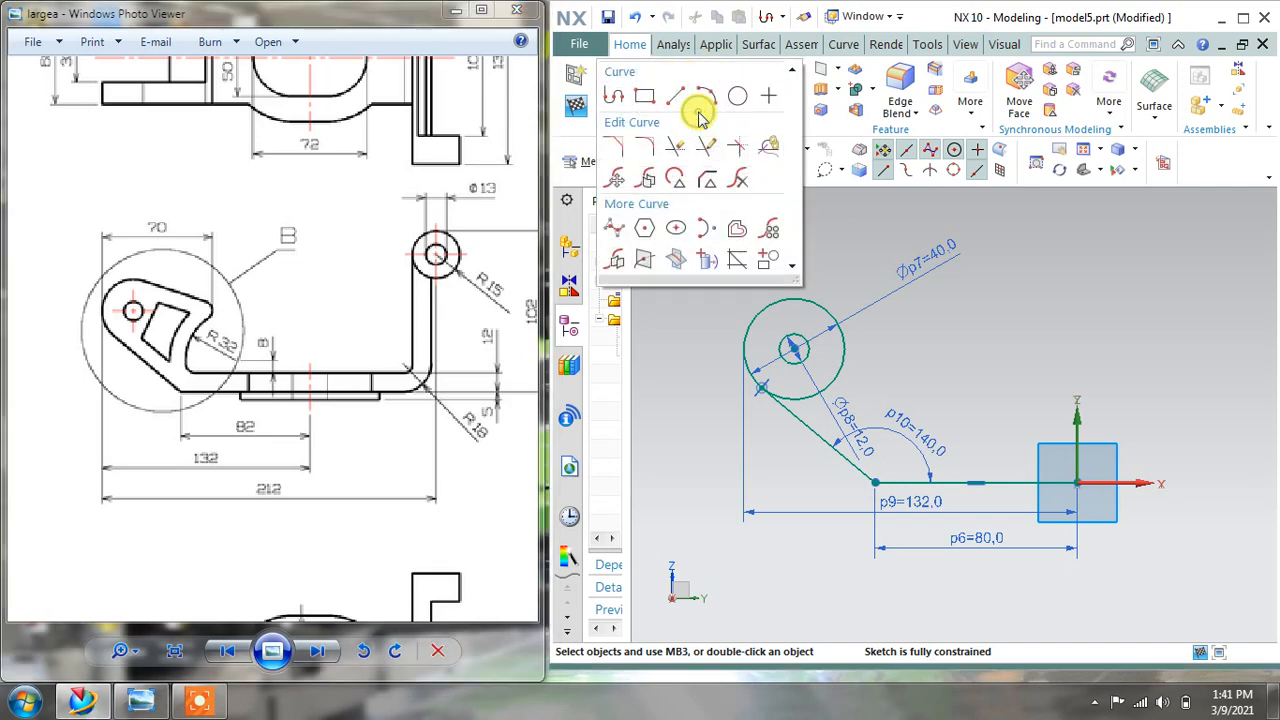
{"action": "left_click", "coordinate": [736, 230]}
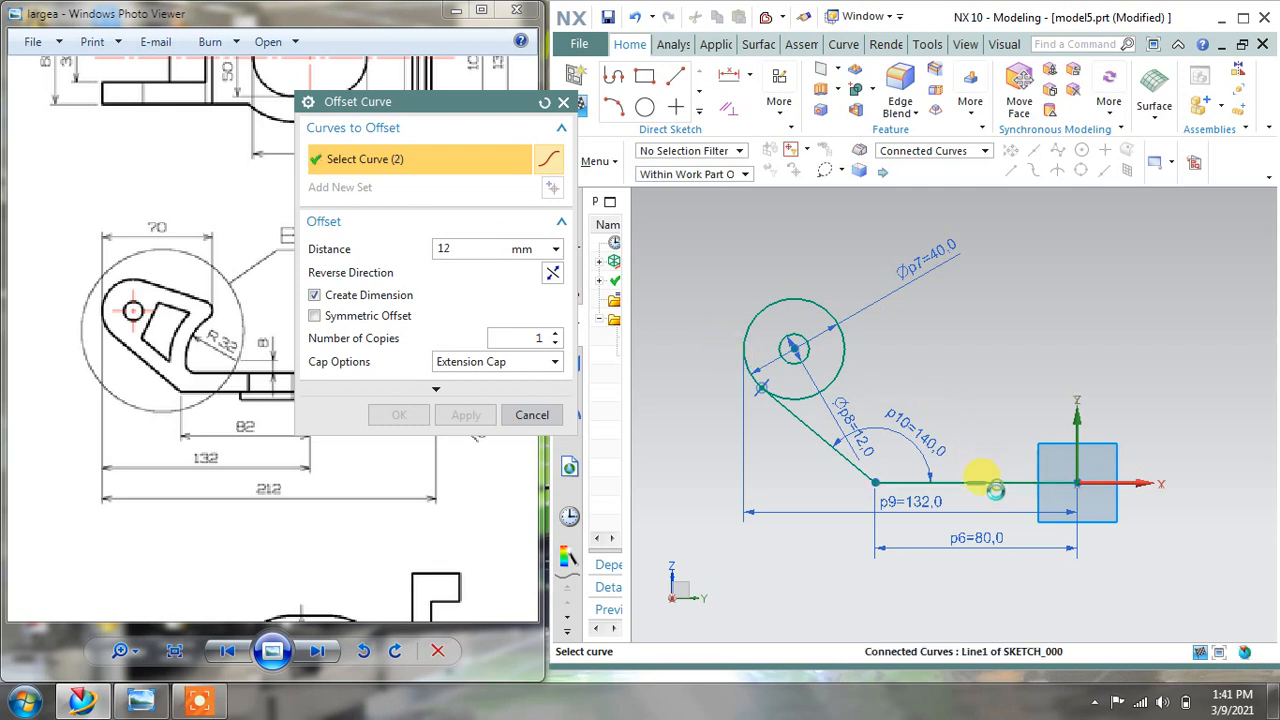
{"action": "left_click", "coordinate": [978, 483]}
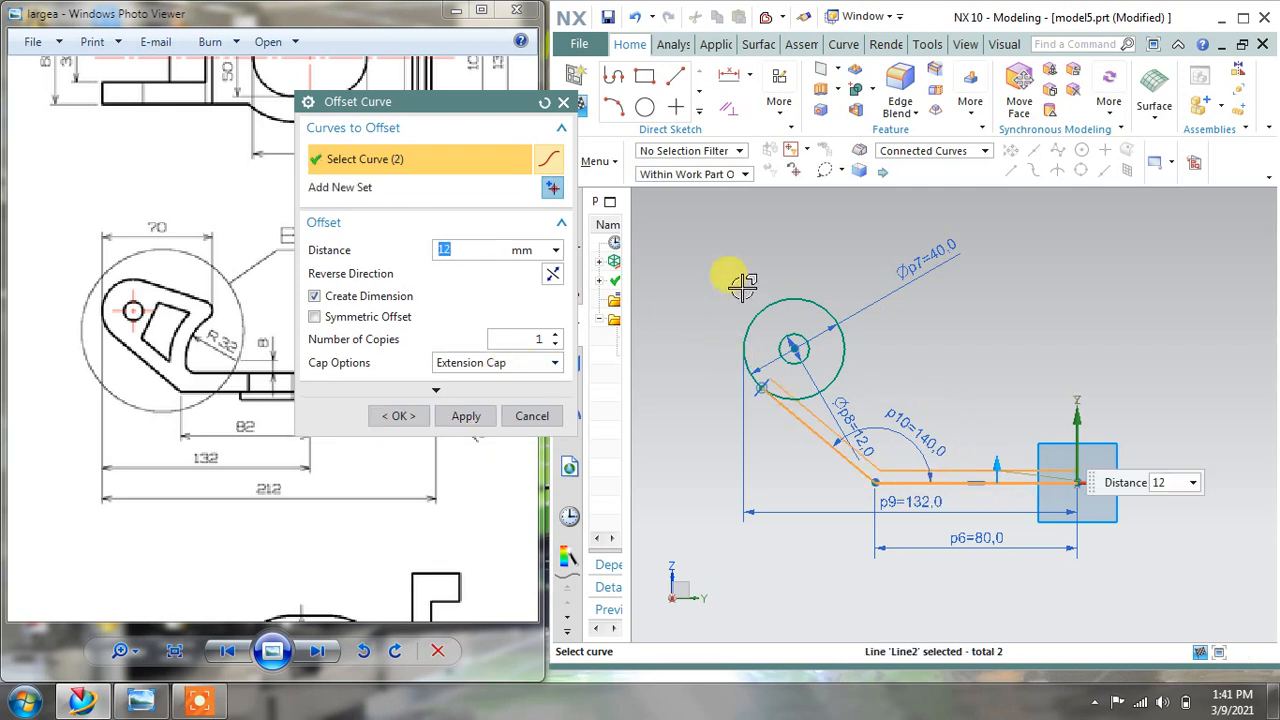
{"action": "left_click", "coordinate": [530, 418]}
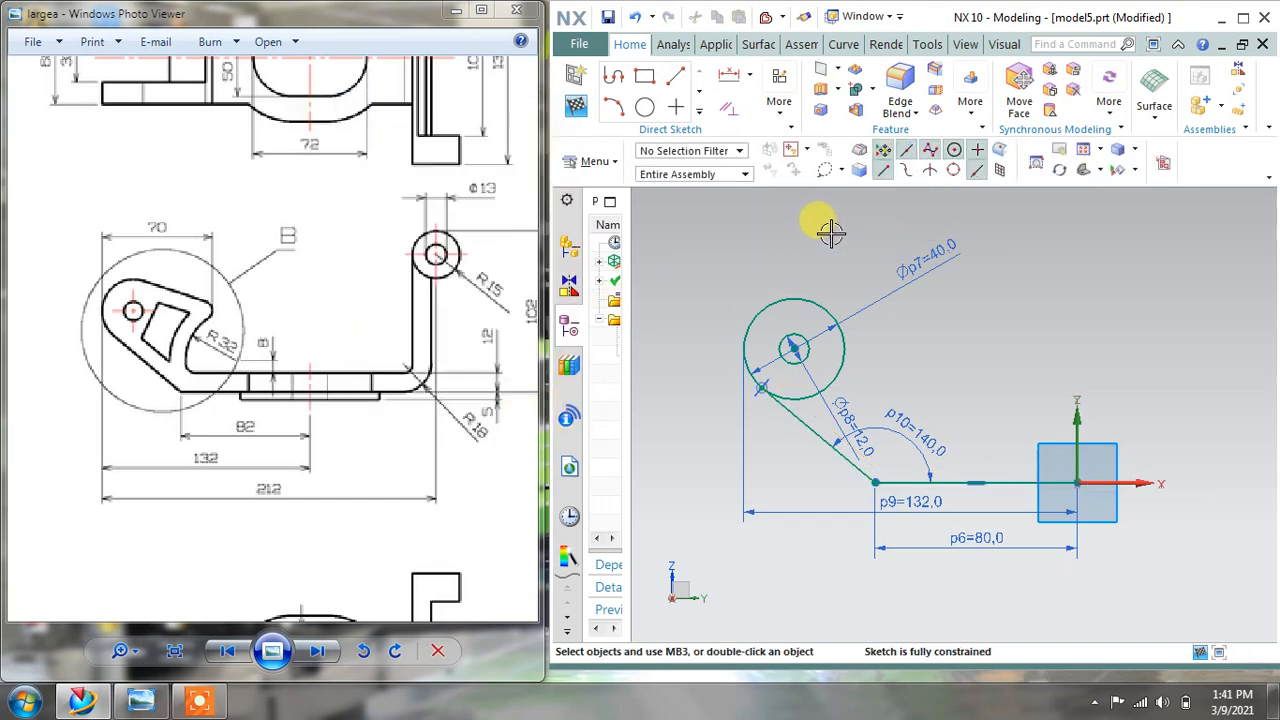
Offset only the horizontal line 12 mm upward with Offset Curve, using the single-curve selection rule.
{"action": "left_click", "coordinate": [704, 113]}
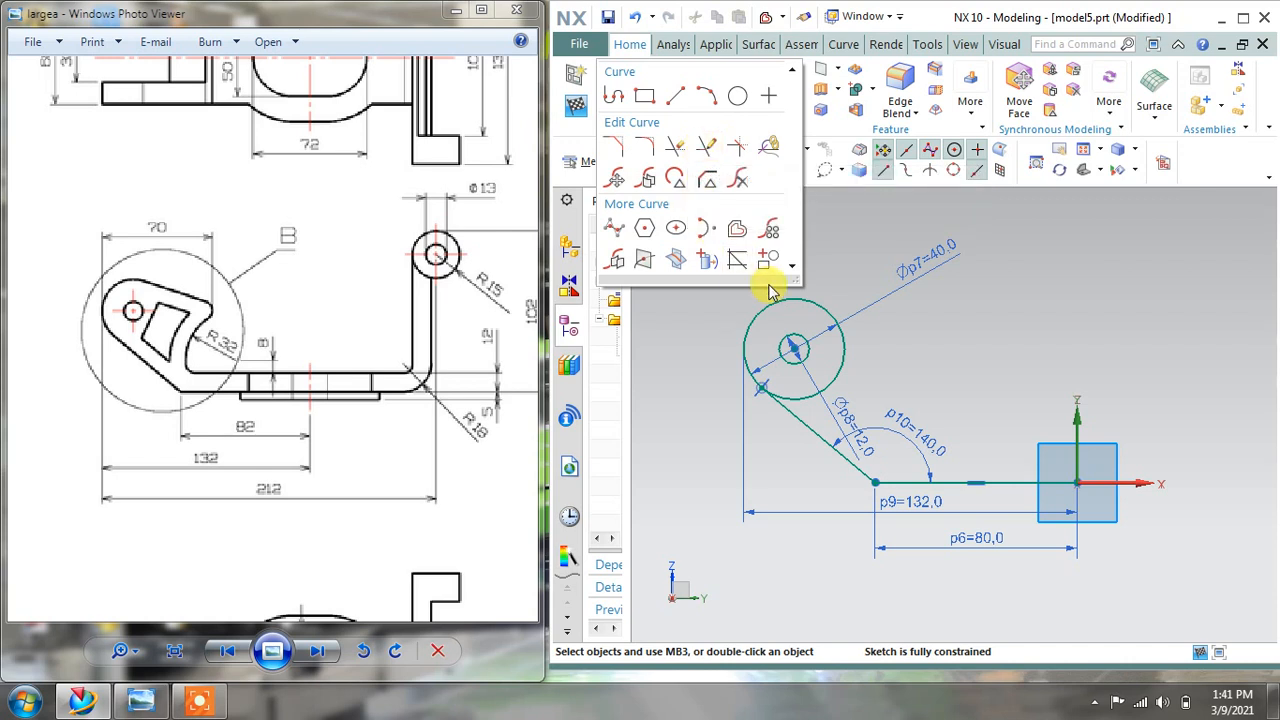
{"action": "left_click", "coordinate": [738, 232]}
{"action": "left_click", "coordinate": [930, 151]}
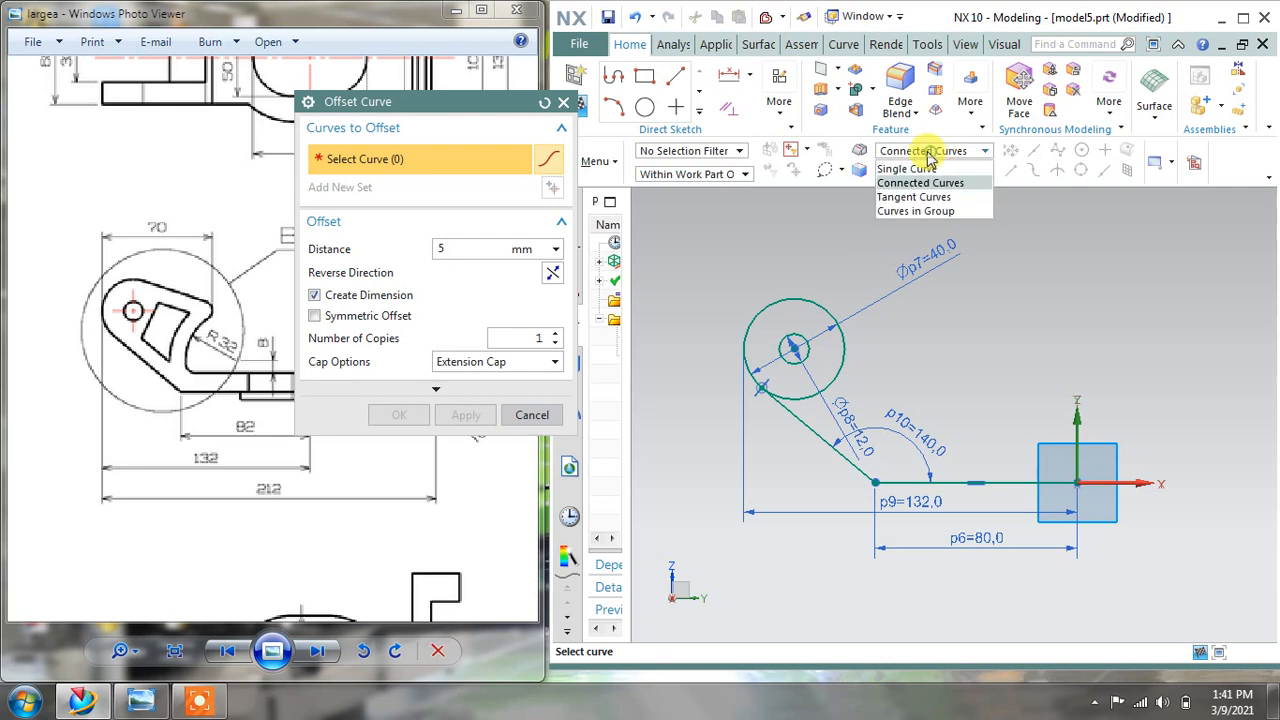
{"action": "left_click", "coordinate": [905, 169]}
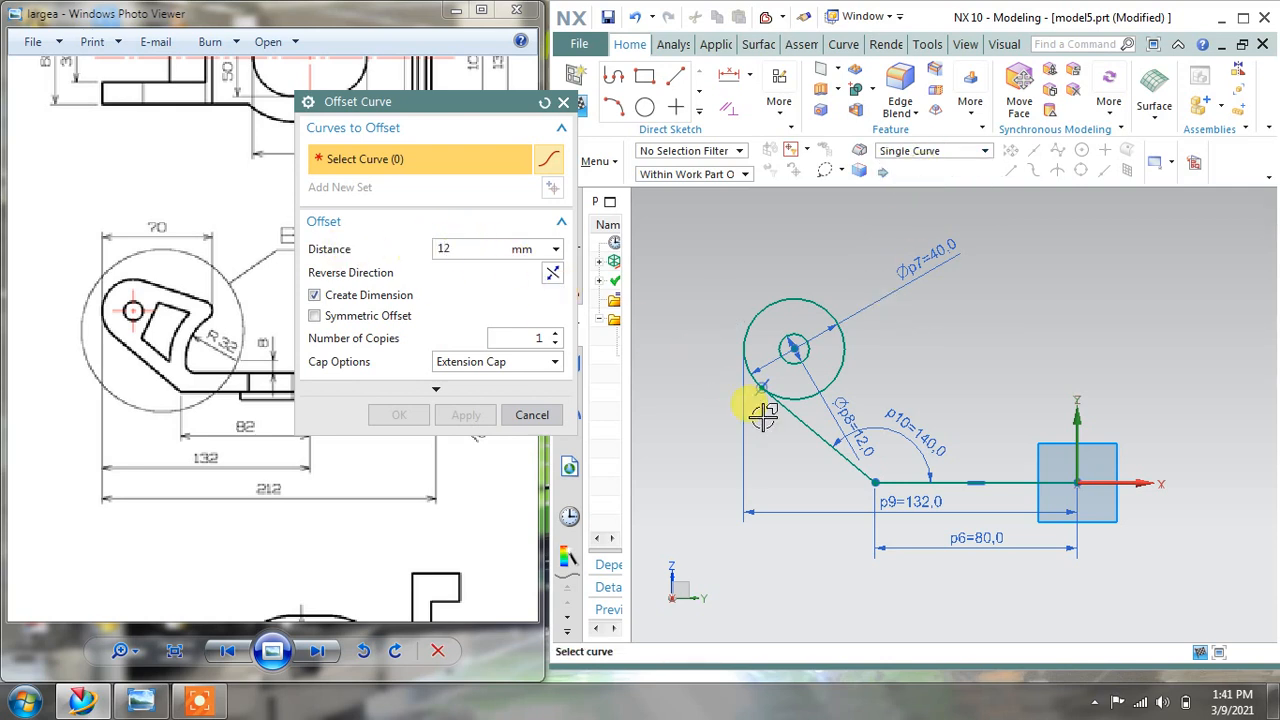
{"action": "left_click", "coordinate": [1008, 481]}
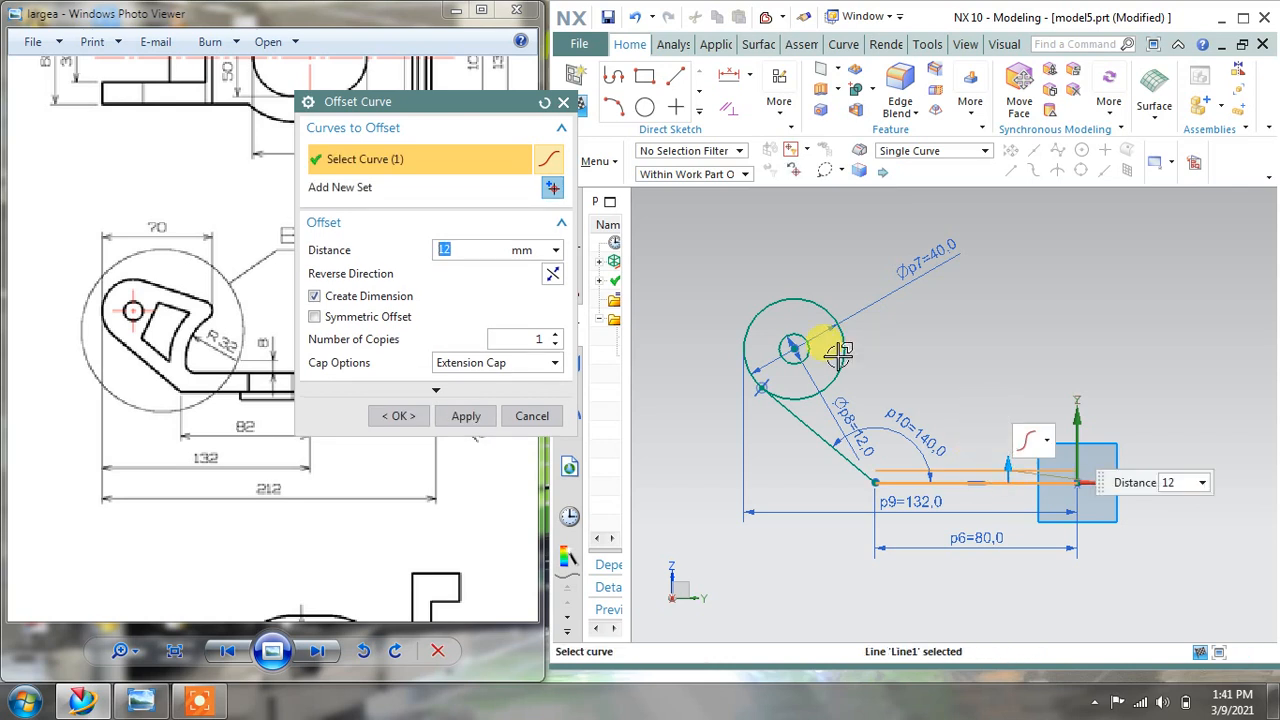
{"action": "left_click", "coordinate": [550, 274]}
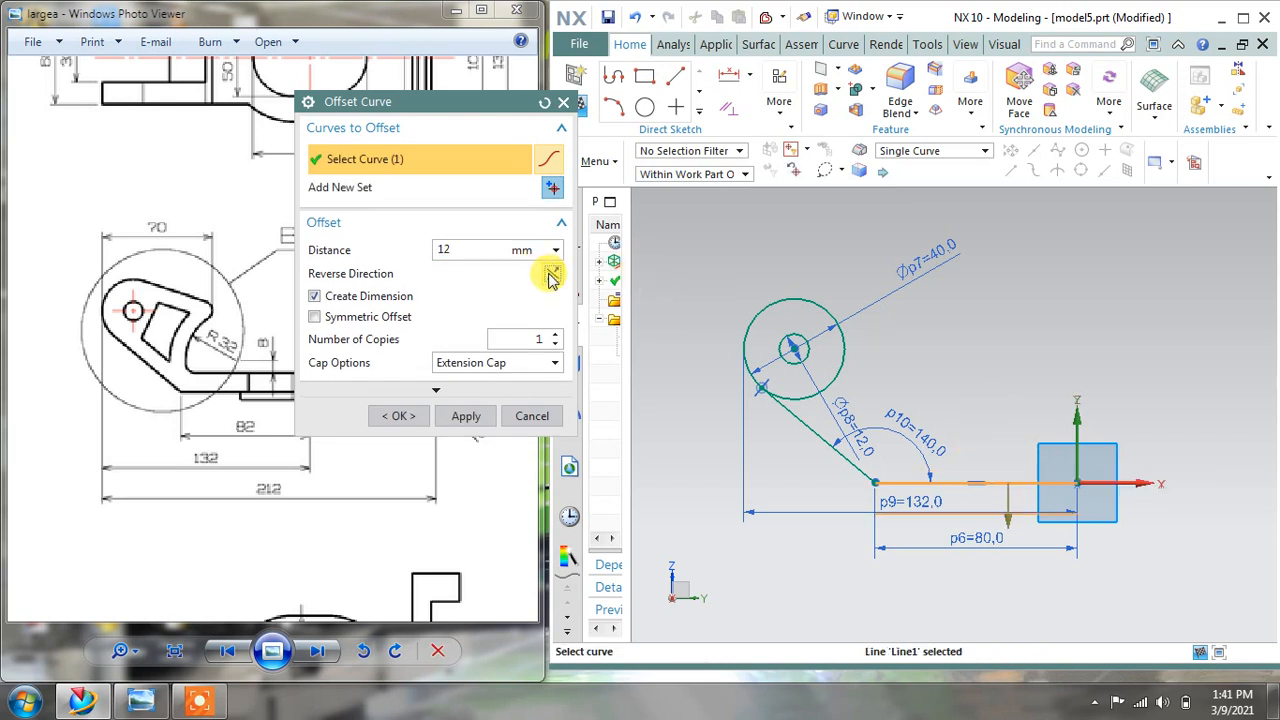
{"action": "left_click", "coordinate": [466, 416]}
{"action": "left_click", "coordinate": [531, 417]}
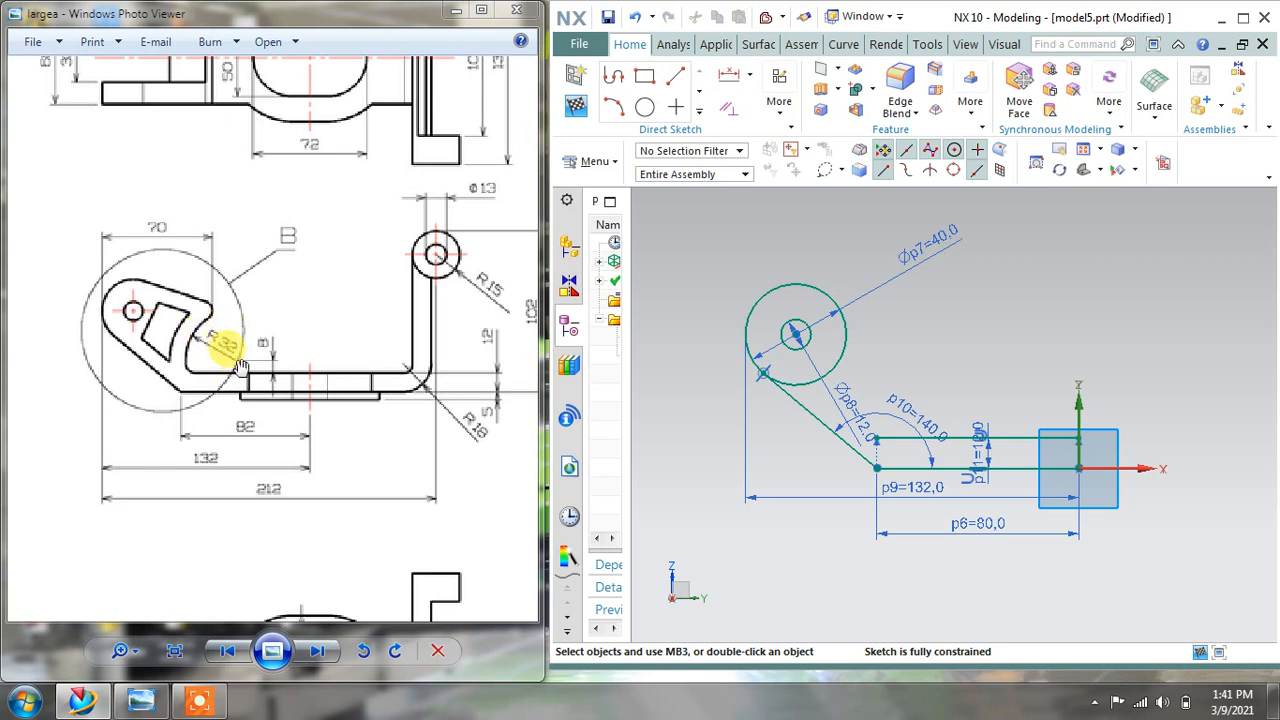
Draw a three-point arc of about 25 mm radius rising from the offset line's free end and bulging toward the circles.
{"action": "left_click", "coordinate": [645, 107]}
{"action": "scroll", "coordinate": [895, 400], "scroll_direction": "up", "scroll_amount": 3}
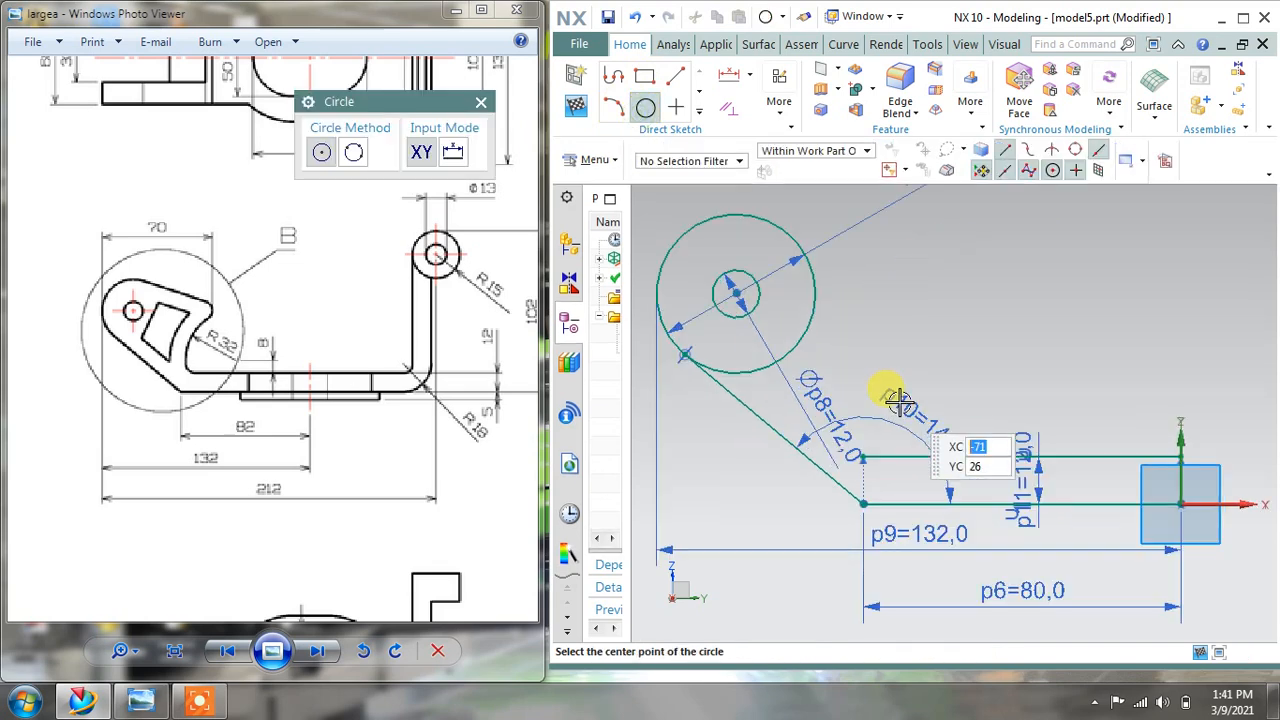
{"action": "left_click", "coordinate": [614, 106]}
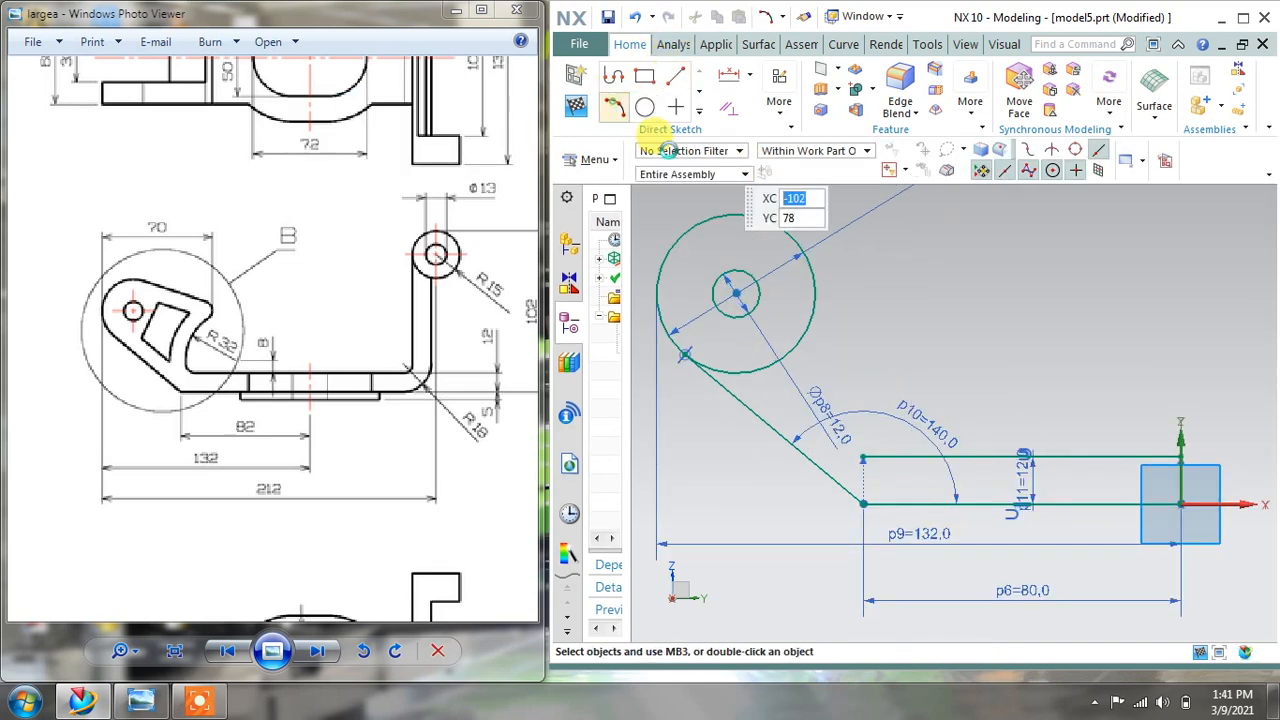
{"action": "left_click", "coordinate": [862, 455]}
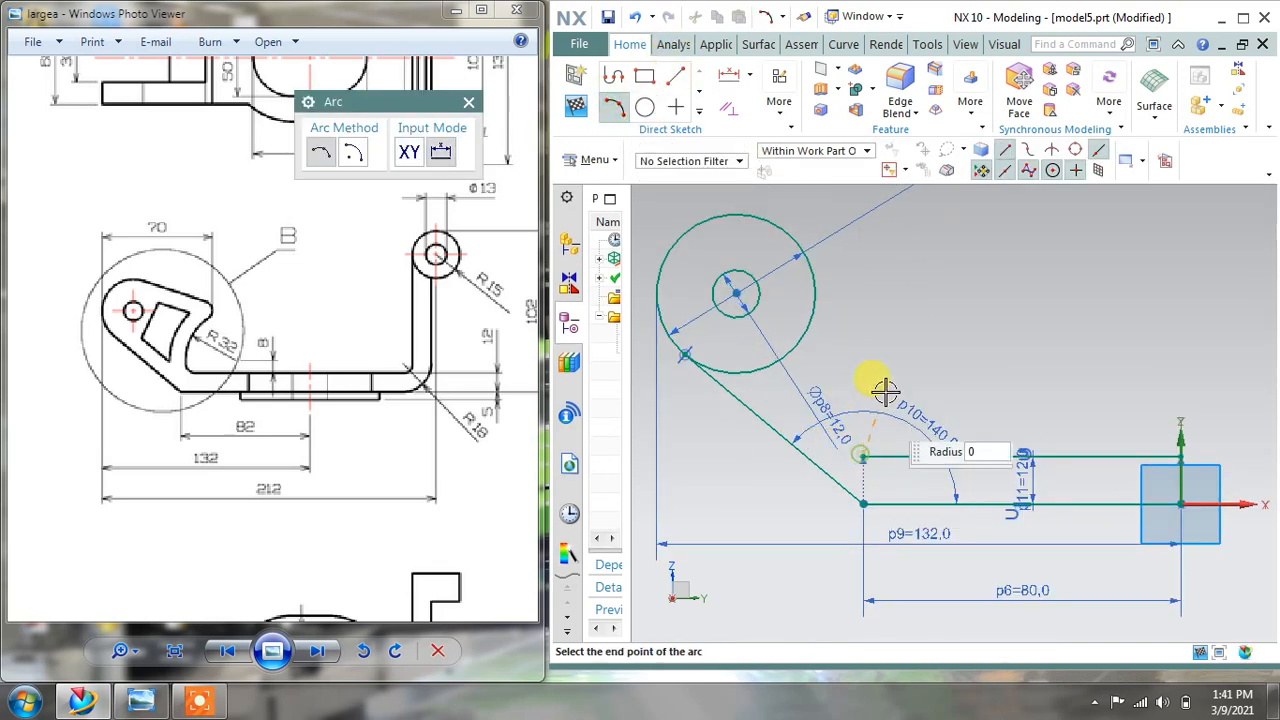
{"action": "left_click", "coordinate": [911, 325]}
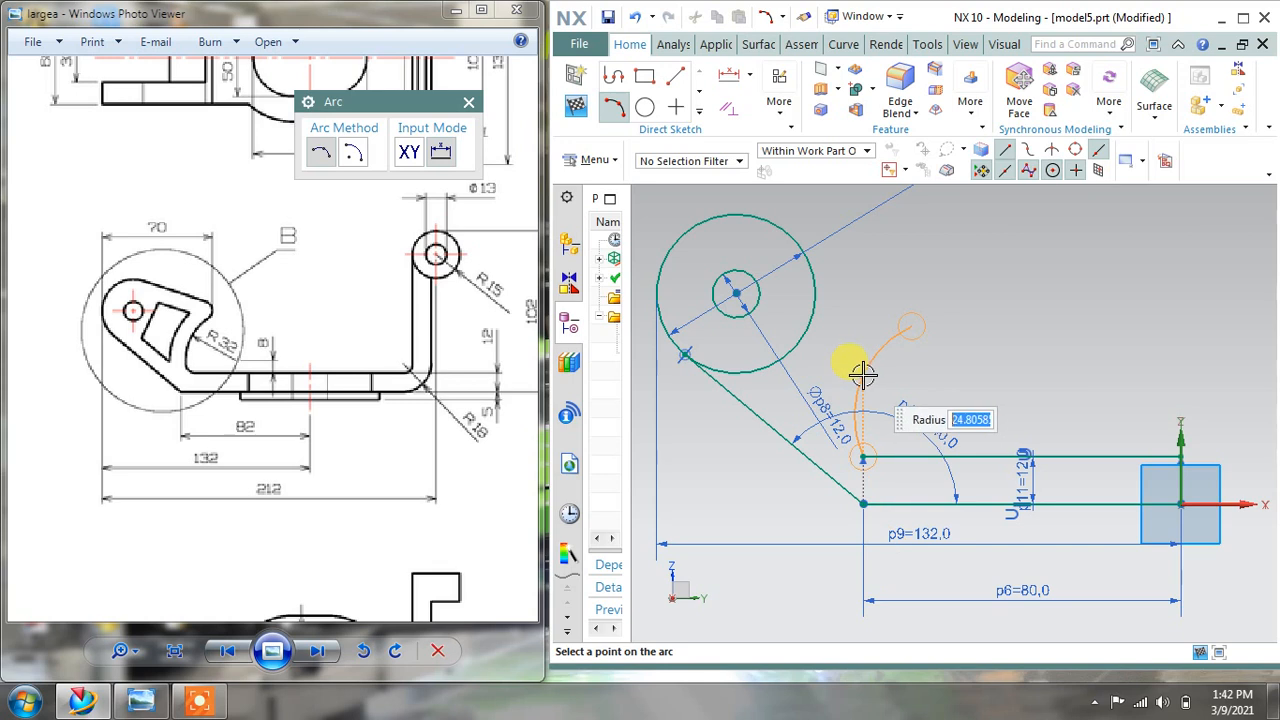
{"action": "left_click", "coordinate": [875, 375]}
{"action": "key", "text": "Escape"}
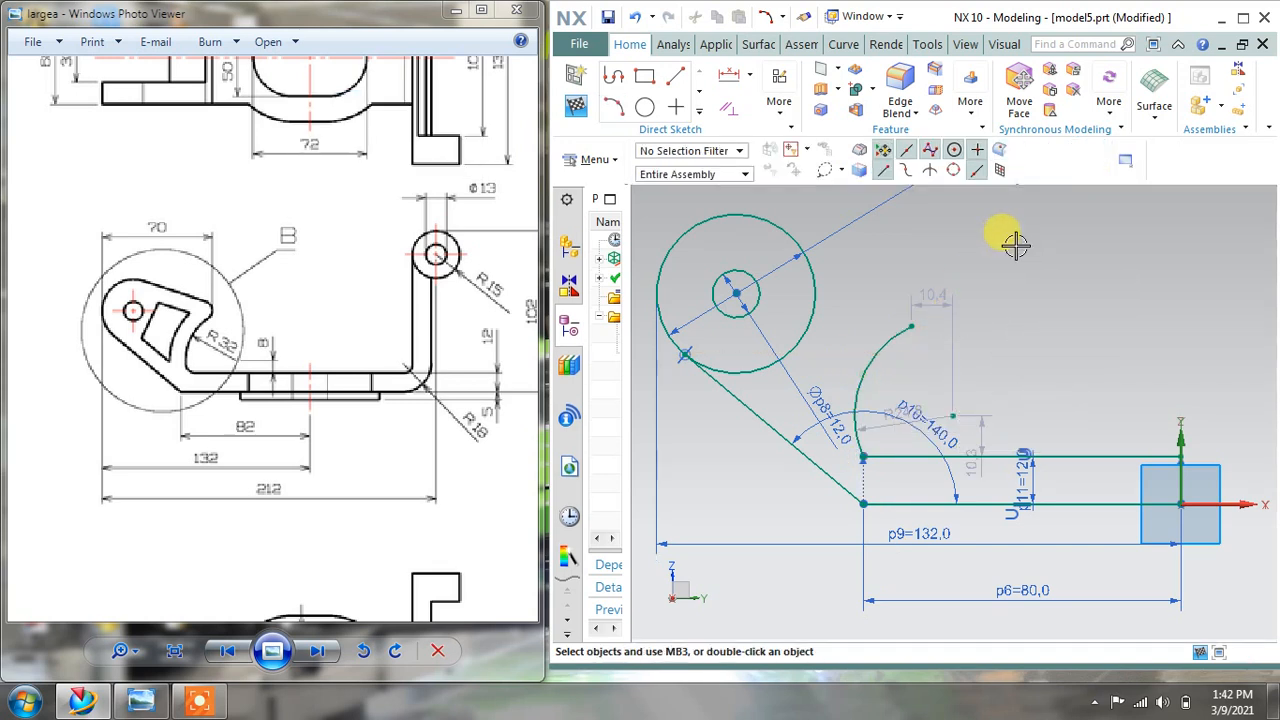
Set the arc's radius to 32 mm.
{"action": "double_click", "coordinate": [907, 380]}
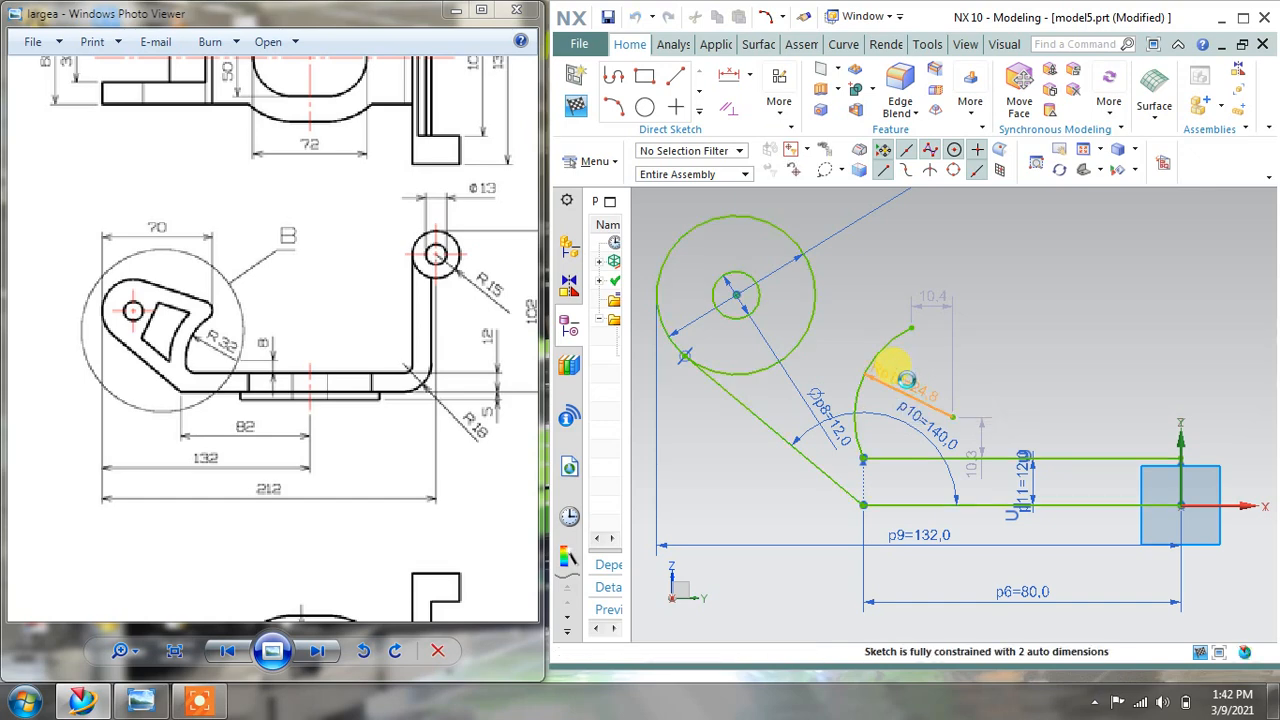
{"action": "type", "text": "32"}
{"action": "key", "text": "Return"}
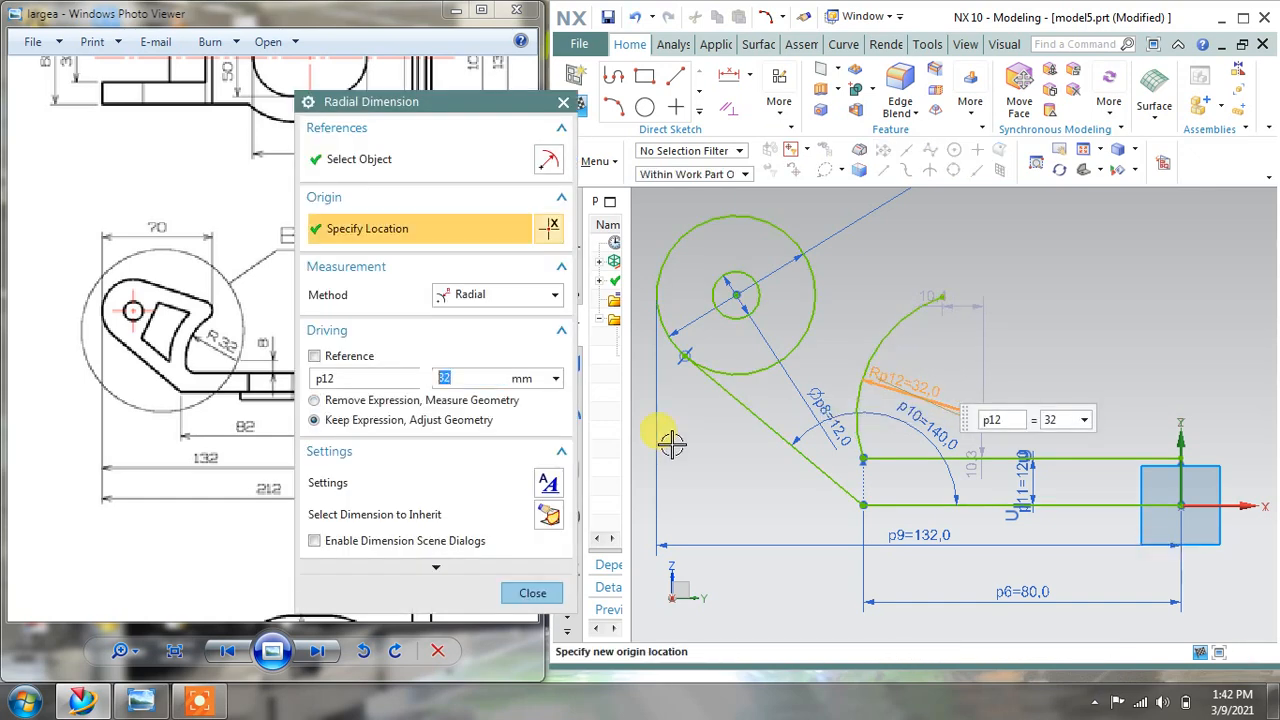
{"action": "left_click", "coordinate": [532, 596]}
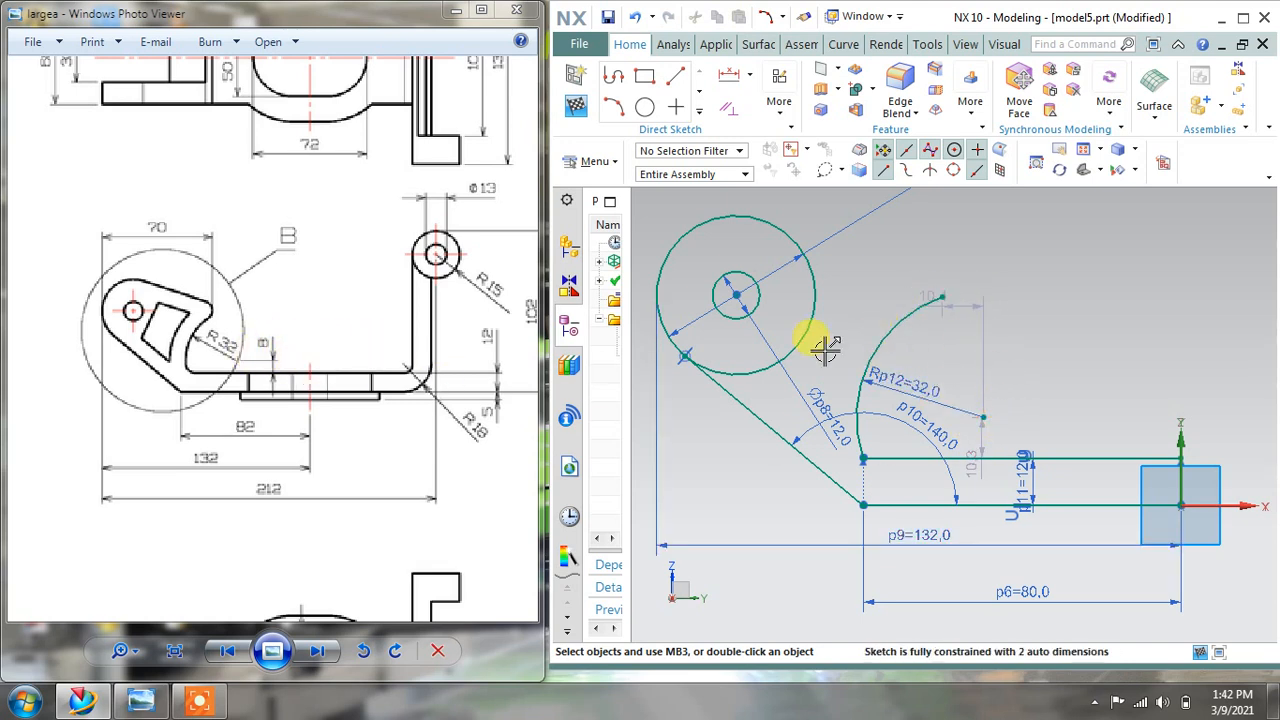
Move the vertical dimension of the arc's centre clear of the arc and set its height above the offset line to 8 mm.
{"action": "left_click", "coordinate": [972, 447]}
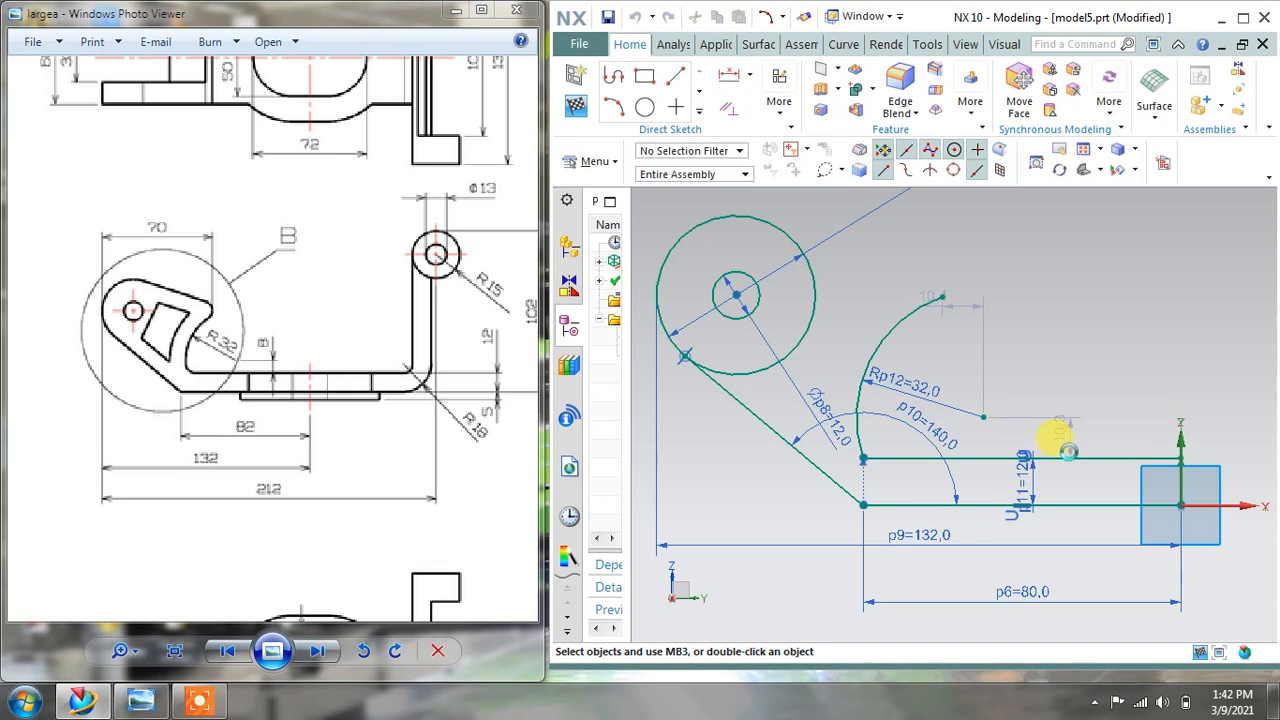
{"action": "double_click", "coordinate": [1064, 426]}
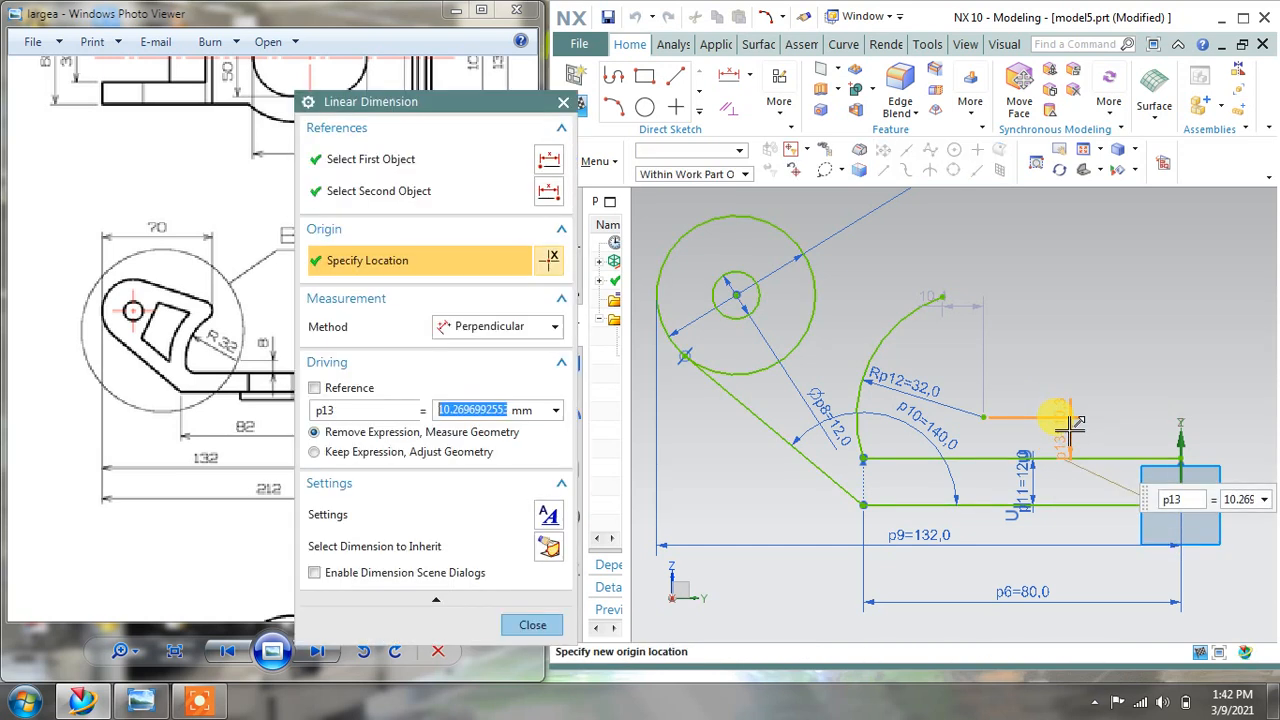
{"action": "type", "text": "8"}
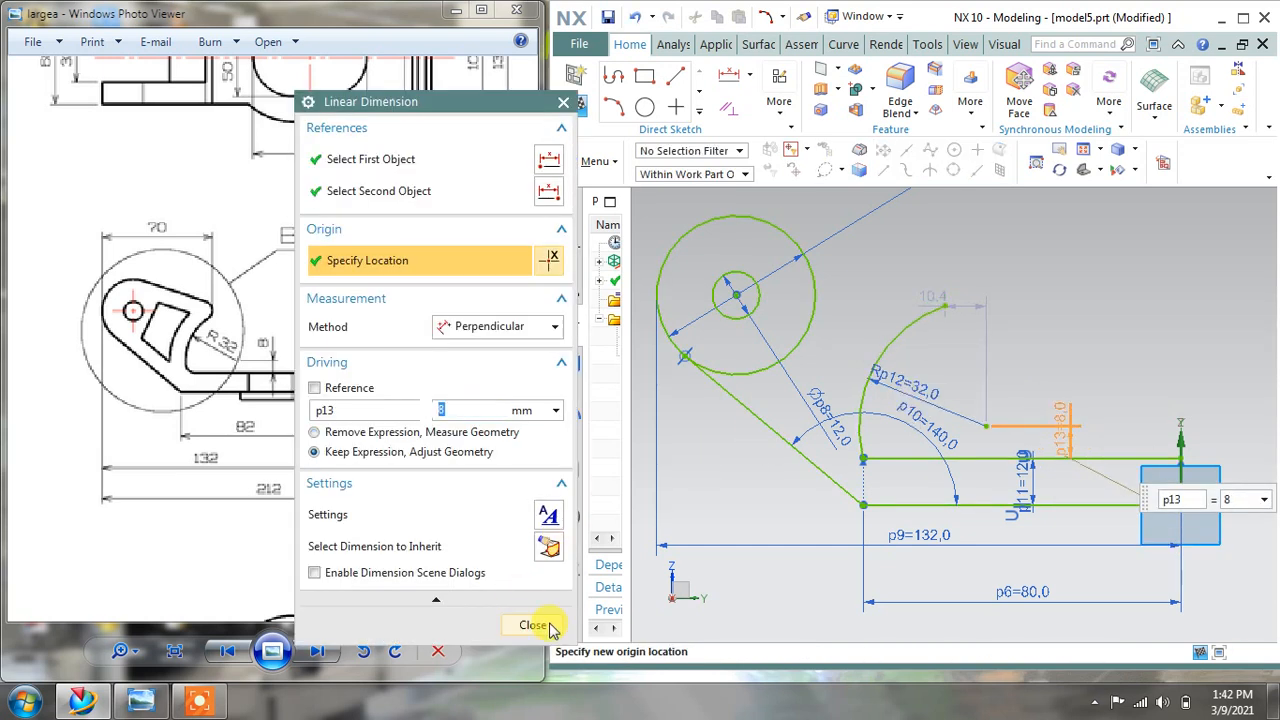
{"action": "left_click", "coordinate": [536, 628]}
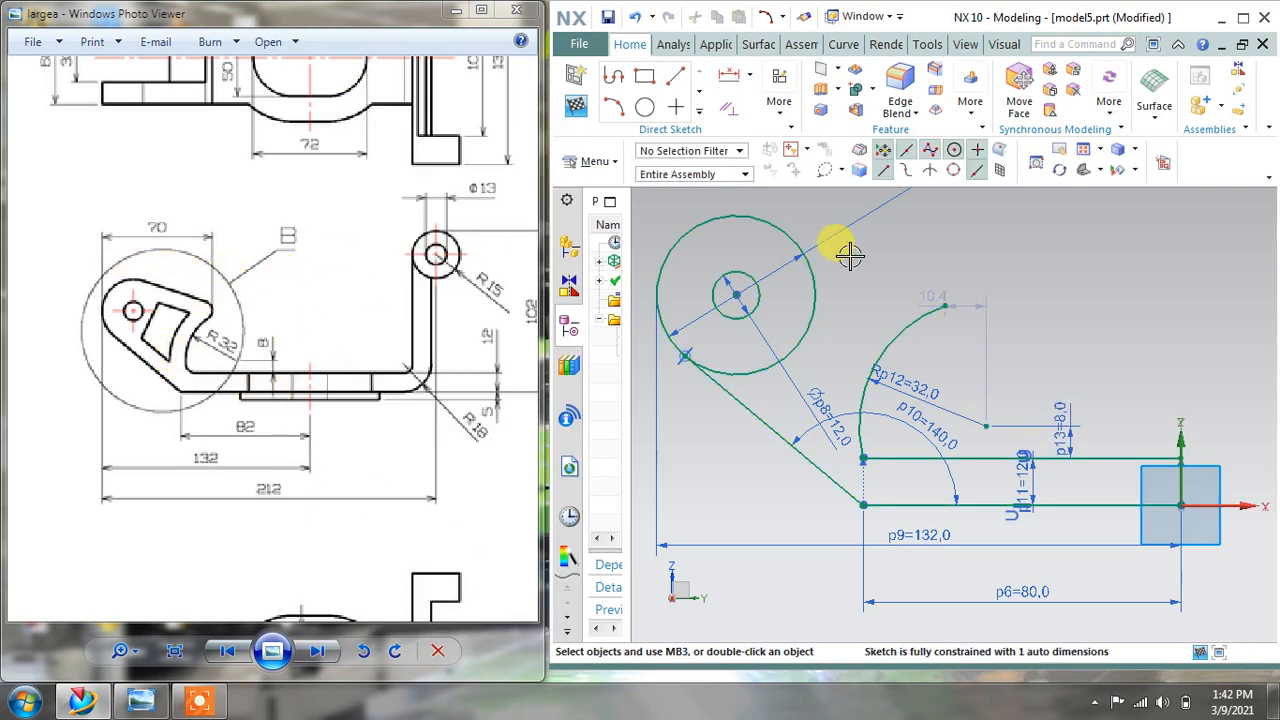
{"action": "mouse_move", "coordinate": [846, 251]}
{"action": "middle_mouse_down", "text": "shift"}
{"action": "mouse_move", "coordinate": [874, 286]}
{"action": "mouse_move", "coordinate": [885, 365]}
{"action": "middle_mouse_up", "text": "shift"}
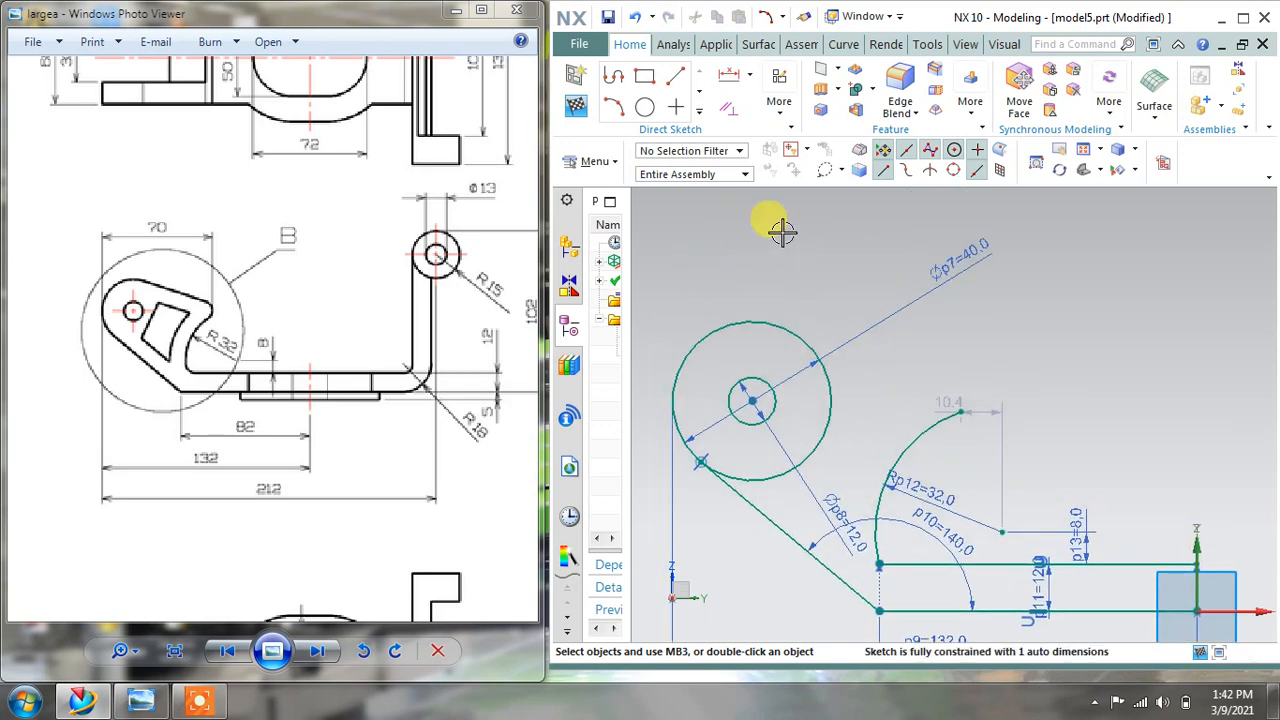
{"action": "left_click", "coordinate": [614, 78]}
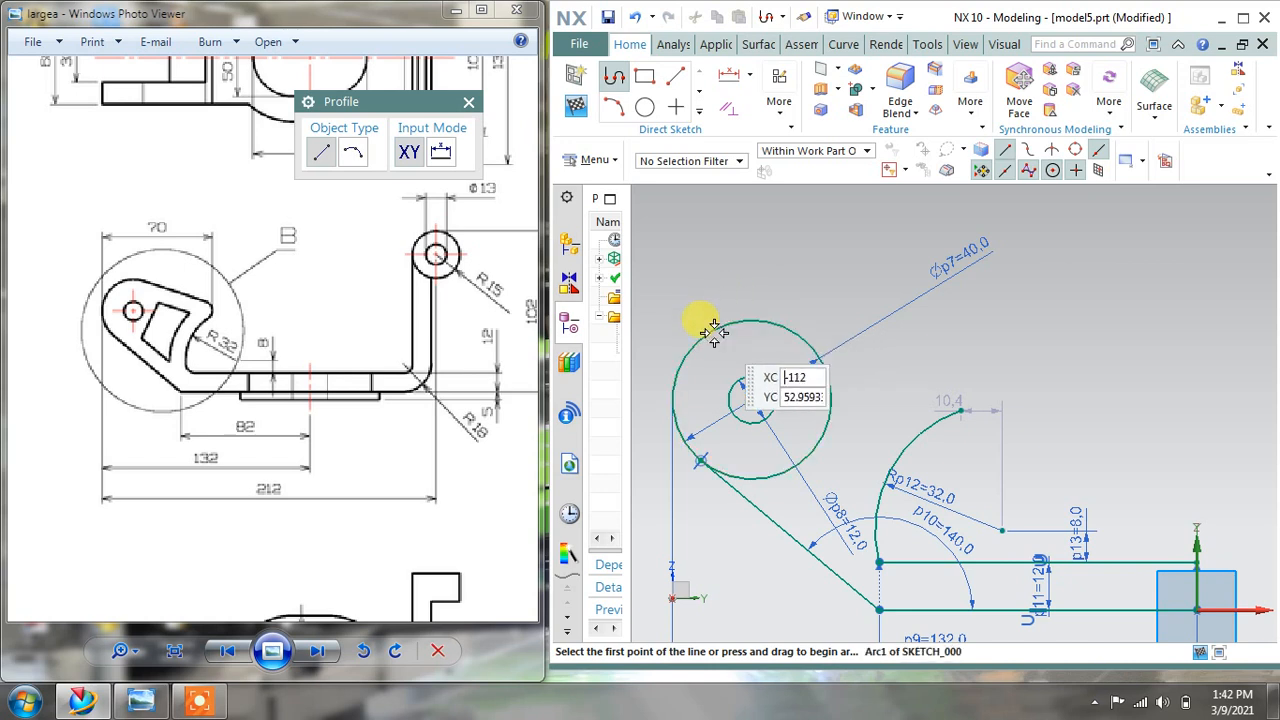
{"action": "left_click", "coordinate": [714, 333]}
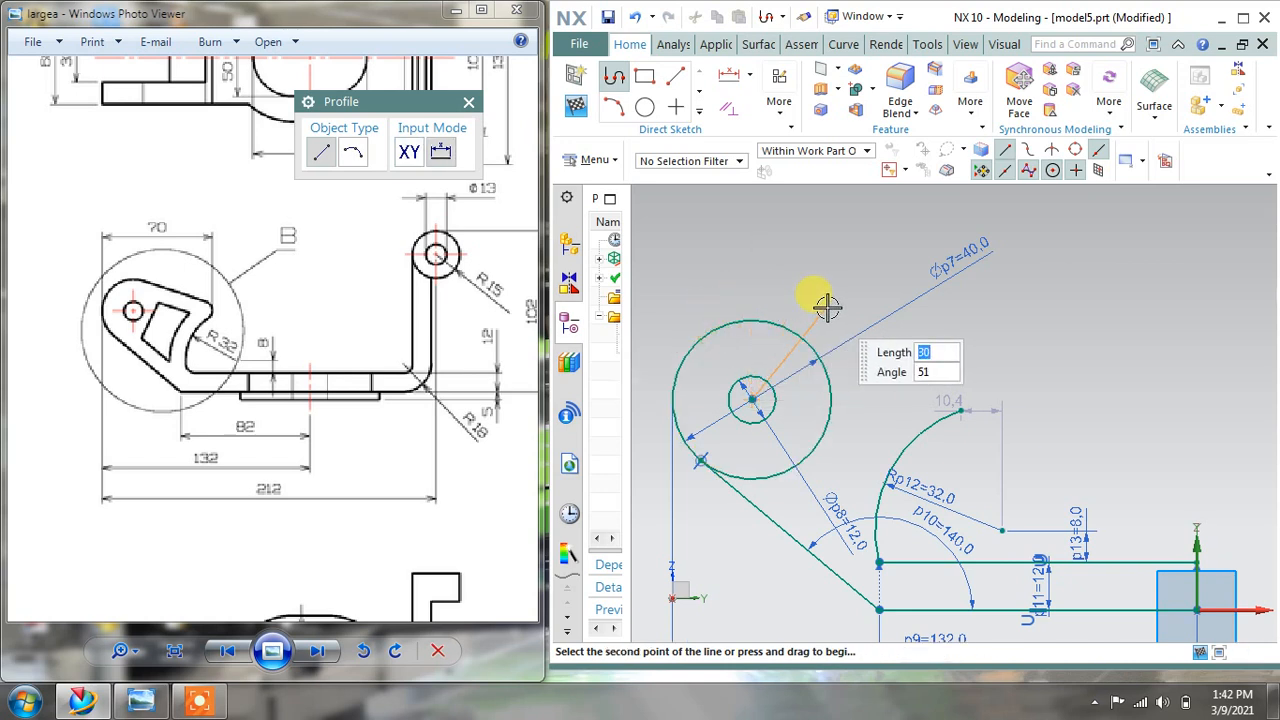
{"action": "key", "text": "Escape"}
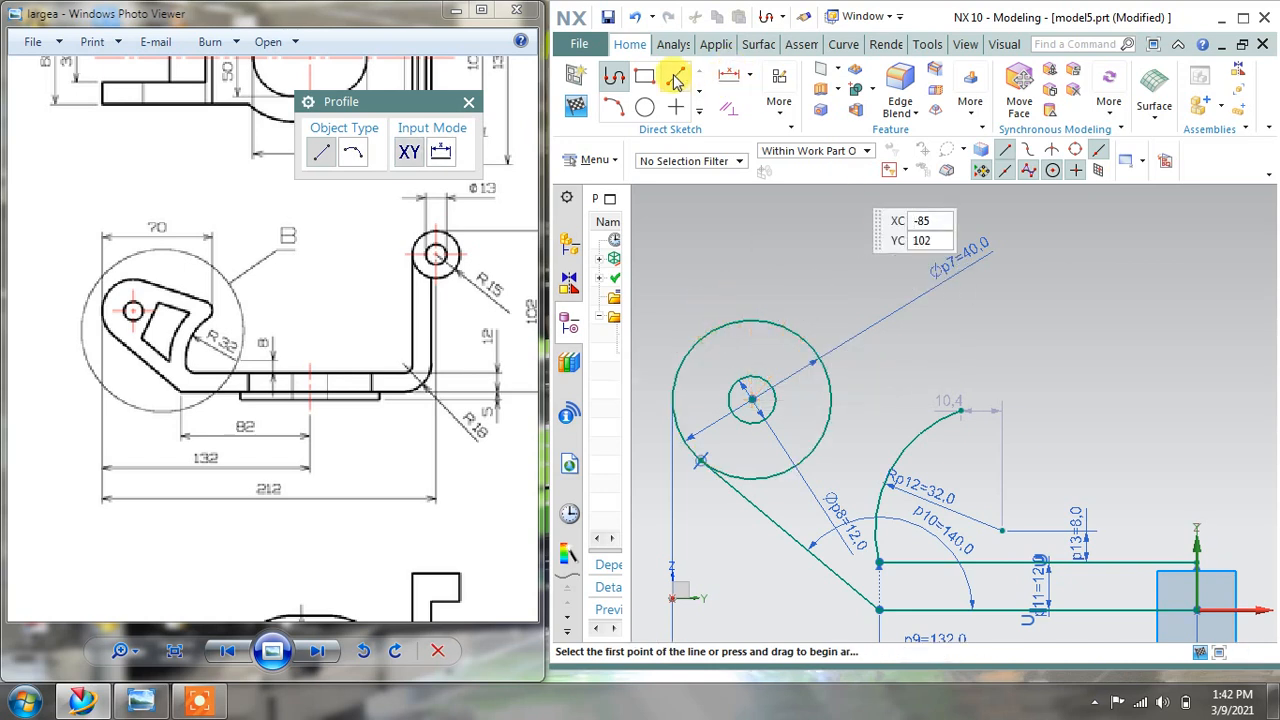
{"action": "left_click", "coordinate": [702, 315]}
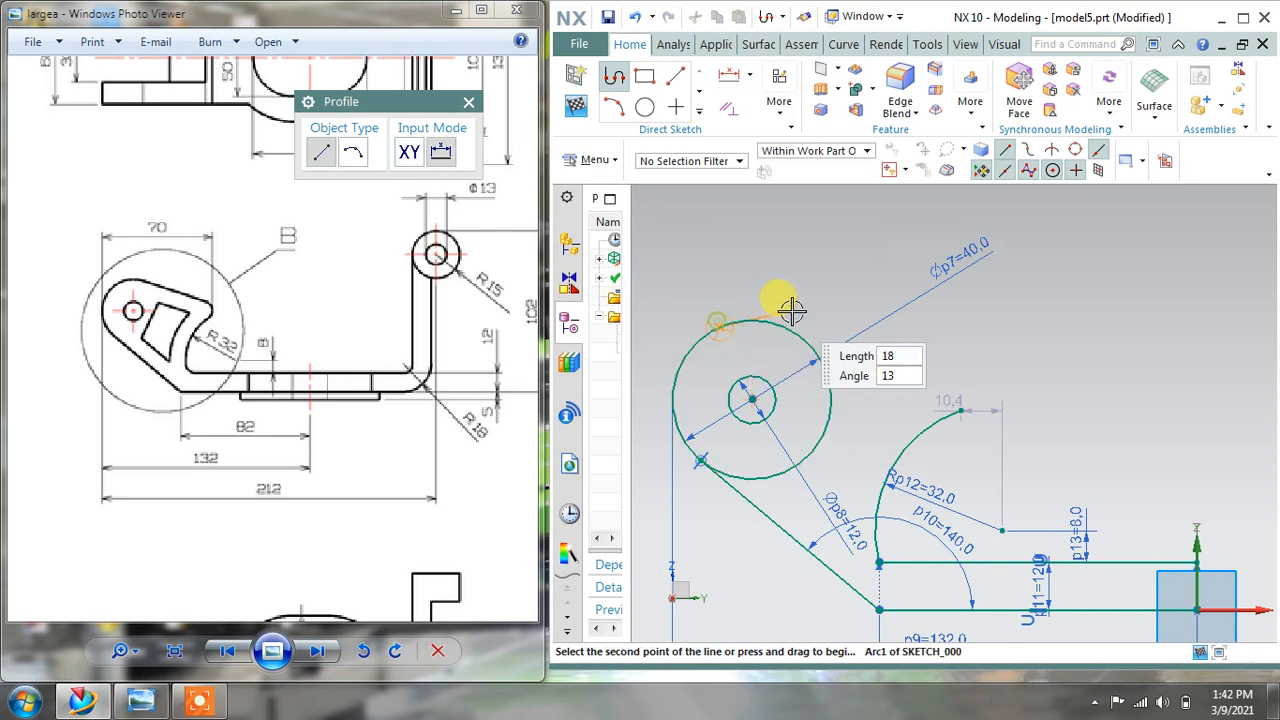
{"action": "key", "text": "Escape"}
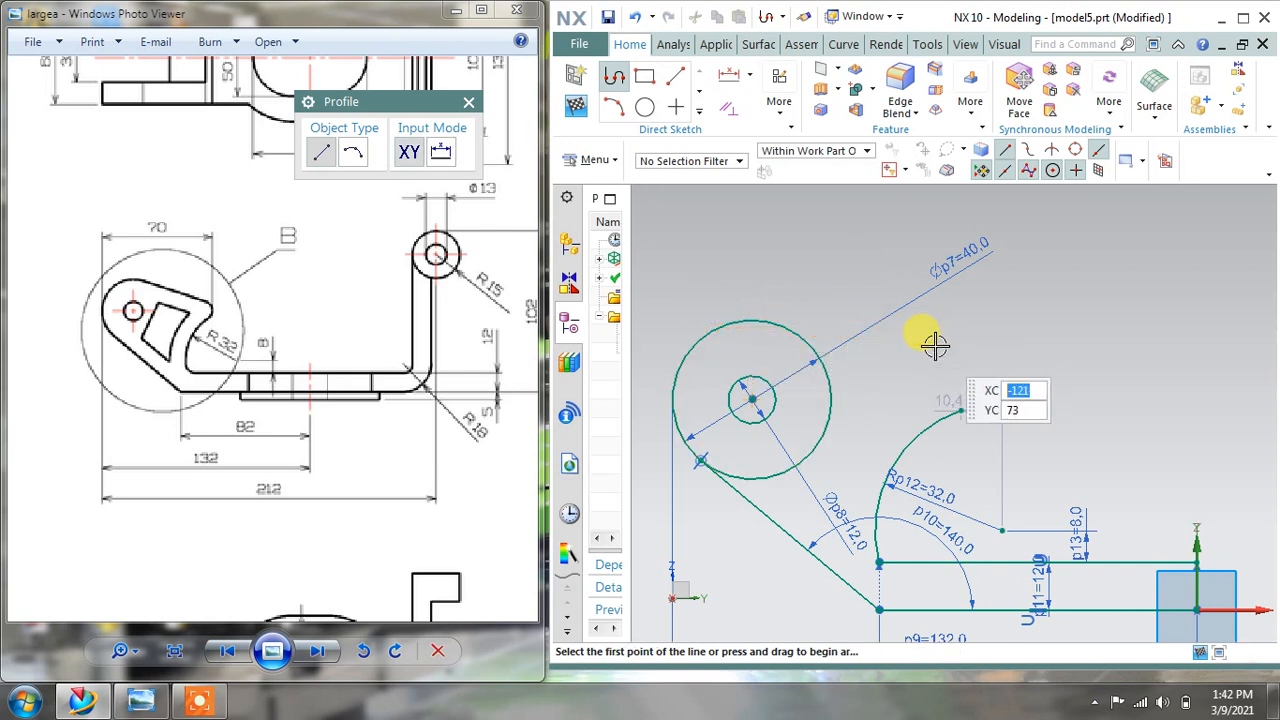
{"action": "key", "text": "Escape"}
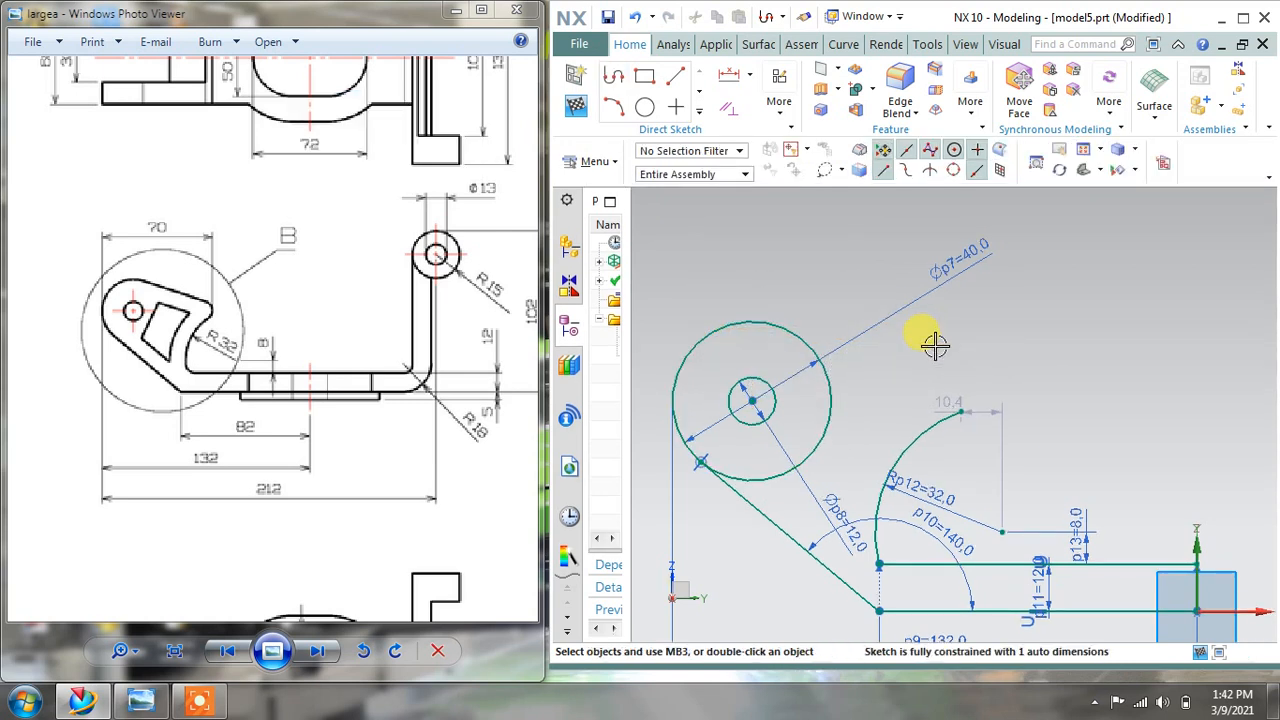
Draw a line about 51 mm long from the outer circle's upper edge to the upper end of the arc.
{"action": "left_click", "coordinate": [614, 77]}
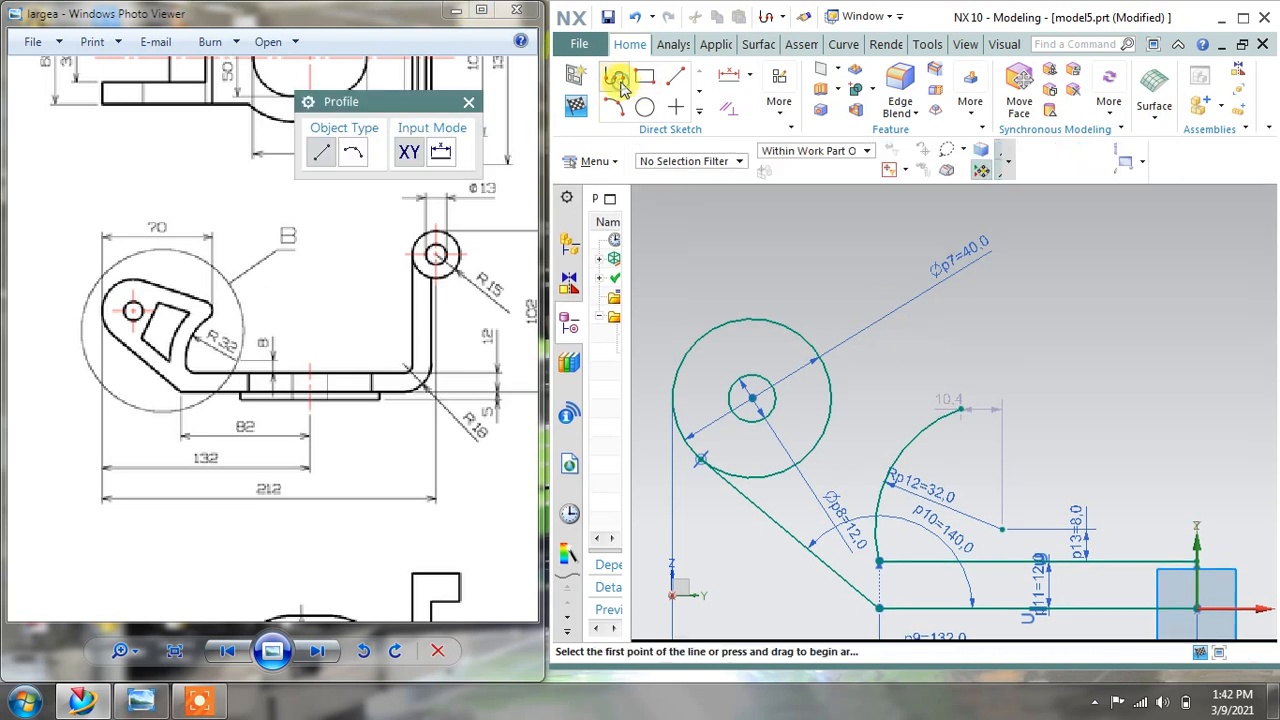
{"action": "left_click", "coordinate": [723, 317]}
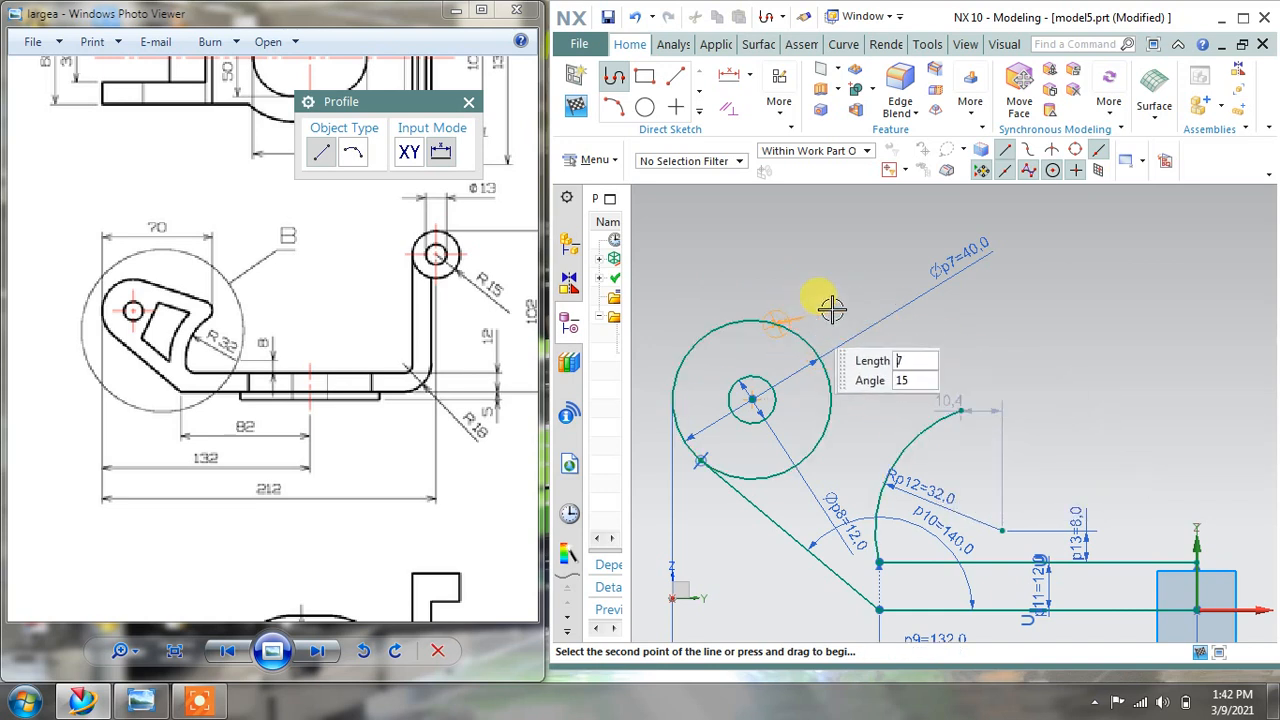
{"action": "left_click", "coordinate": [961, 409]}
{"action": "key", "text": "Escape"}
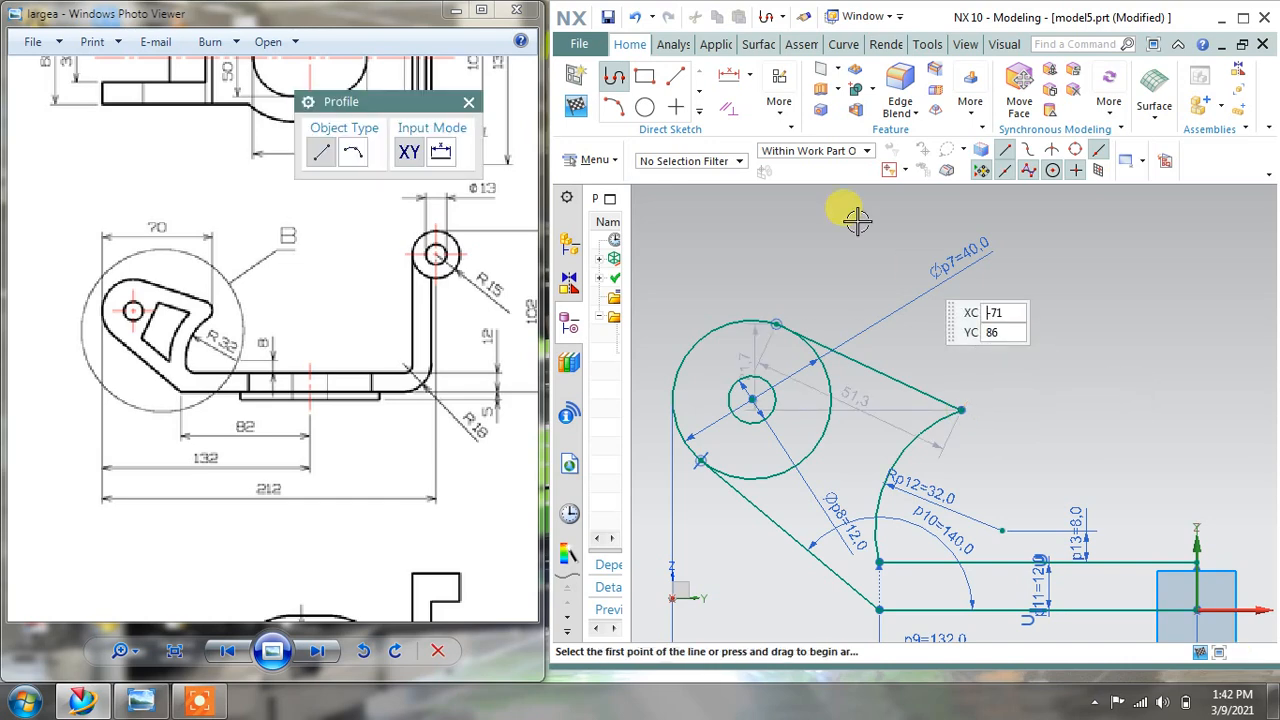
Constrain the upper slanted line to be tangent to the outer circle.
{"action": "left_click", "coordinate": [731, 112]}
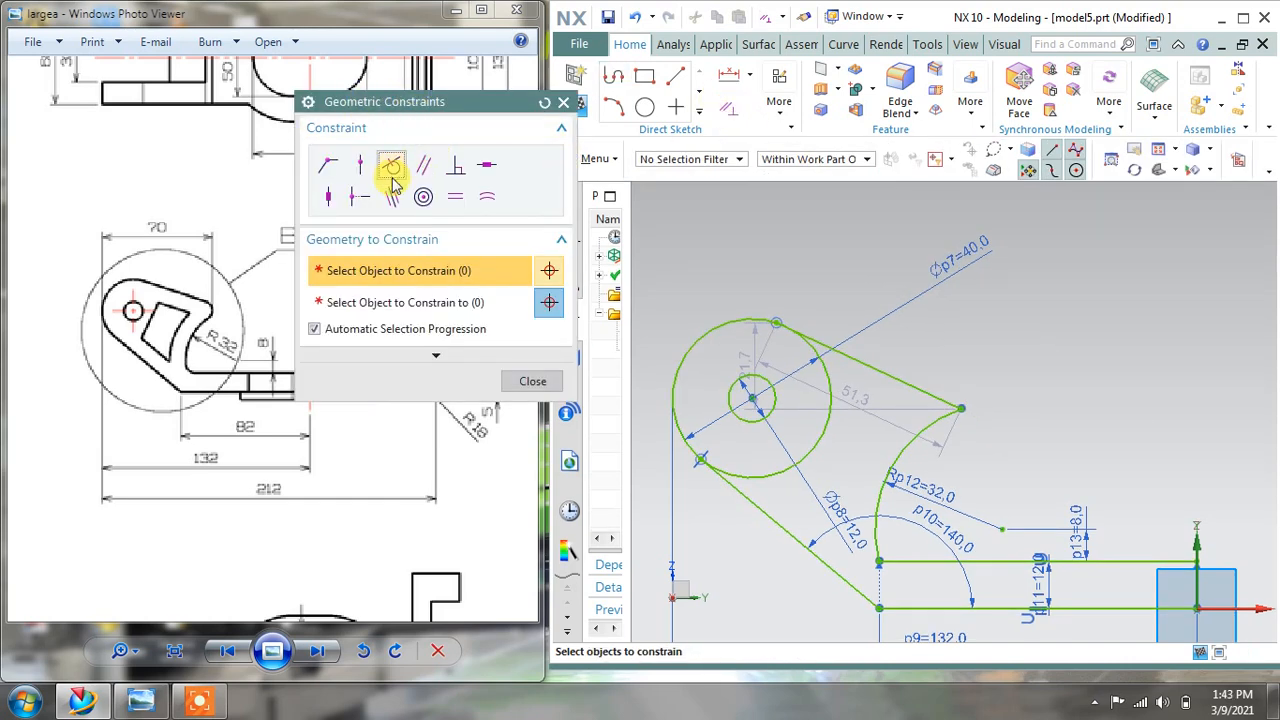
{"action": "left_click", "coordinate": [393, 166]}
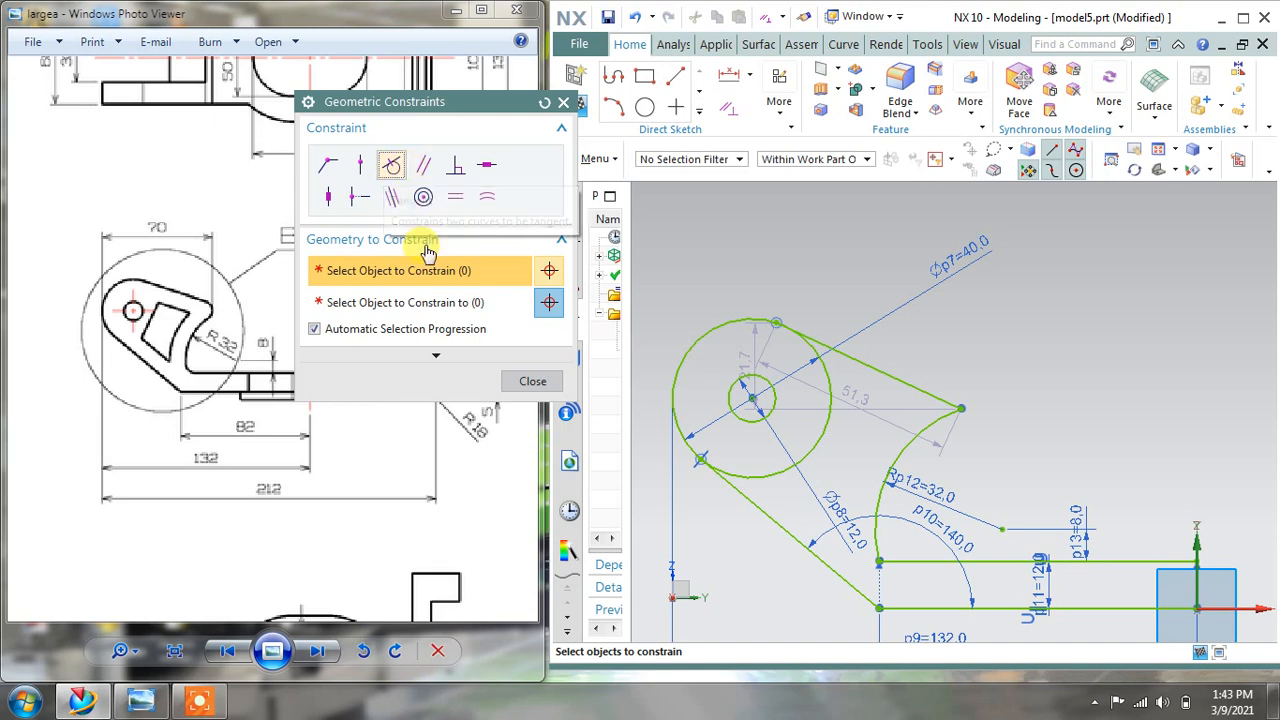
{"action": "left_click", "coordinate": [826, 398]}
{"action": "left_click", "coordinate": [837, 346]}
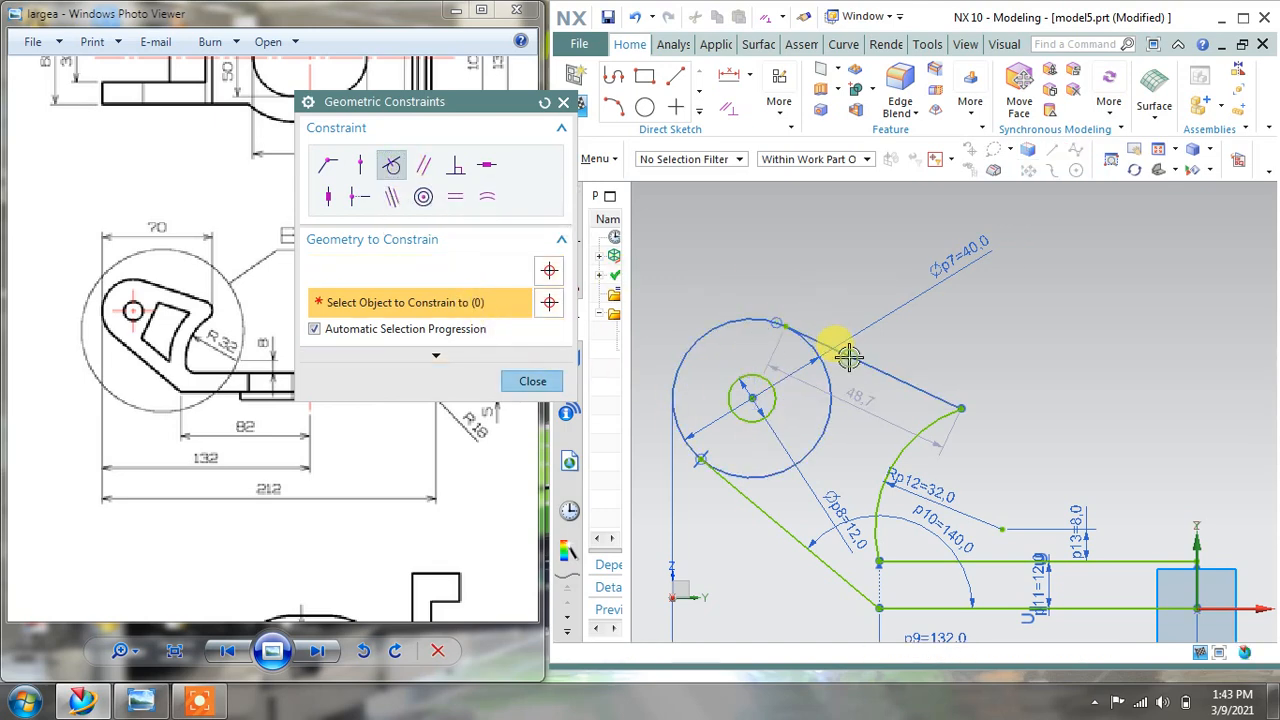
{"action": "left_click", "coordinate": [530, 382]}
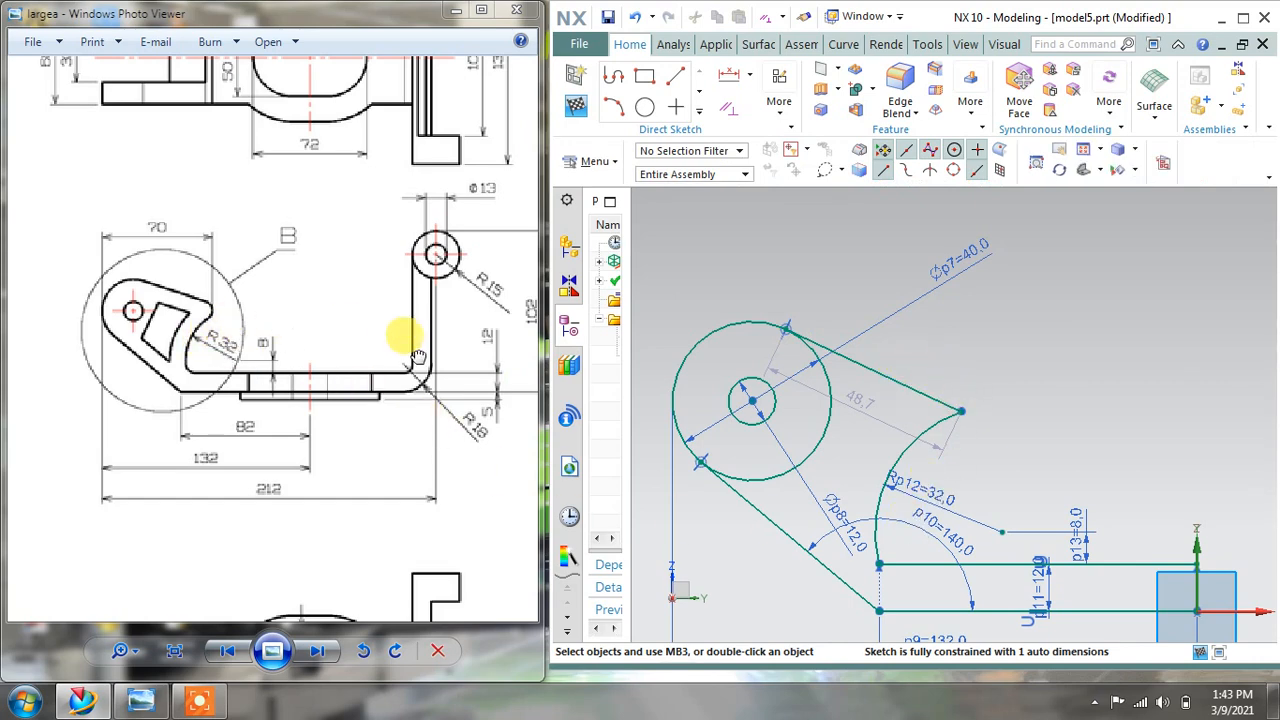
Fillet the R32 arc's junctions with the upper slanted line and with the offset line, using a 6 mm radius.
{"action": "mouse_move", "coordinate": [419, 356]}
{"action": "left_mouse_down"}
{"action": "mouse_move", "coordinate": [532, 391]}
{"action": "mouse_move", "coordinate": [616, 391]}
{"action": "left_mouse_up"}
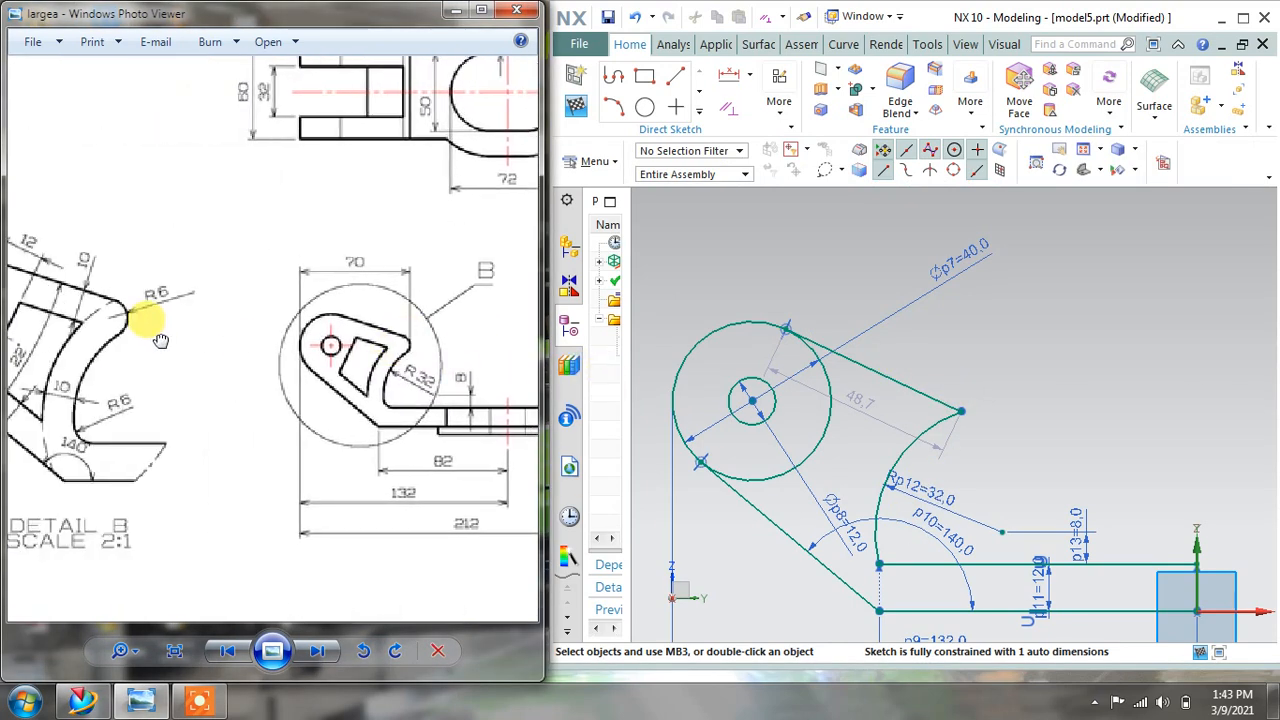
{"action": "left_click_drag", "start_coordinate": [145, 330], "coordinate": [270, 315]}
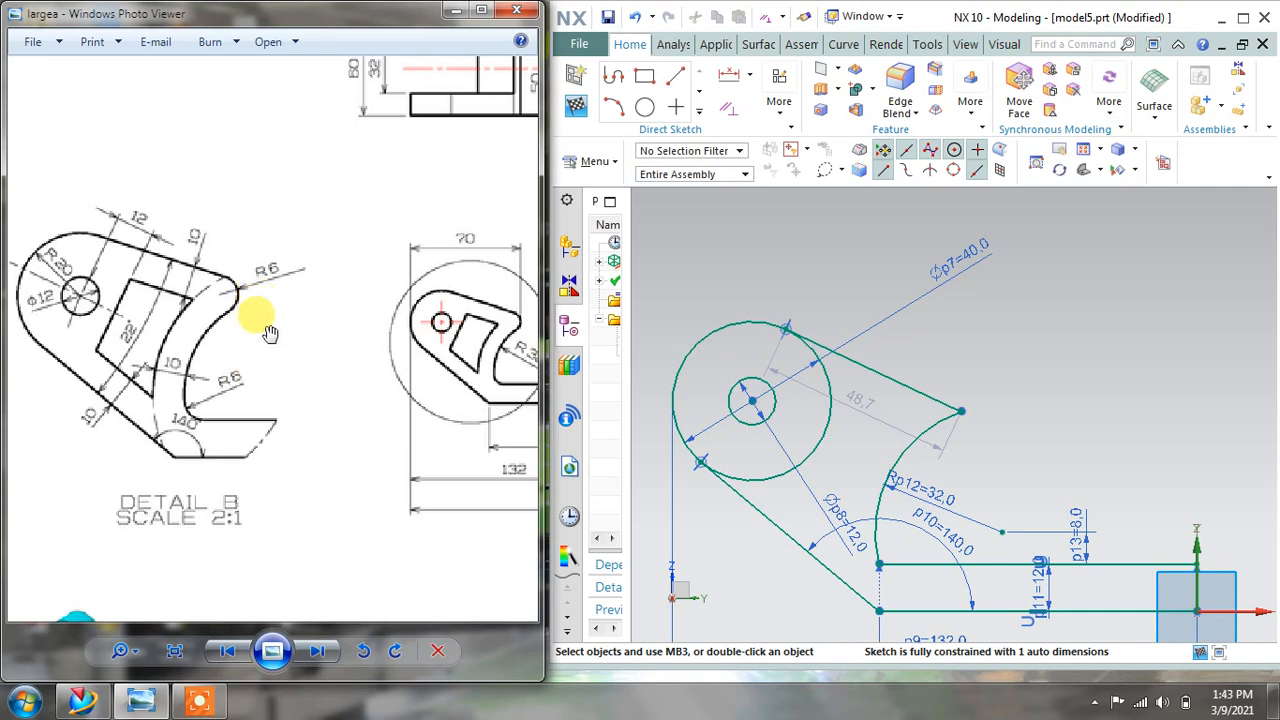
{"action": "scroll", "coordinate": [223, 400], "scroll_direction": "up", "scroll_amount": 4}
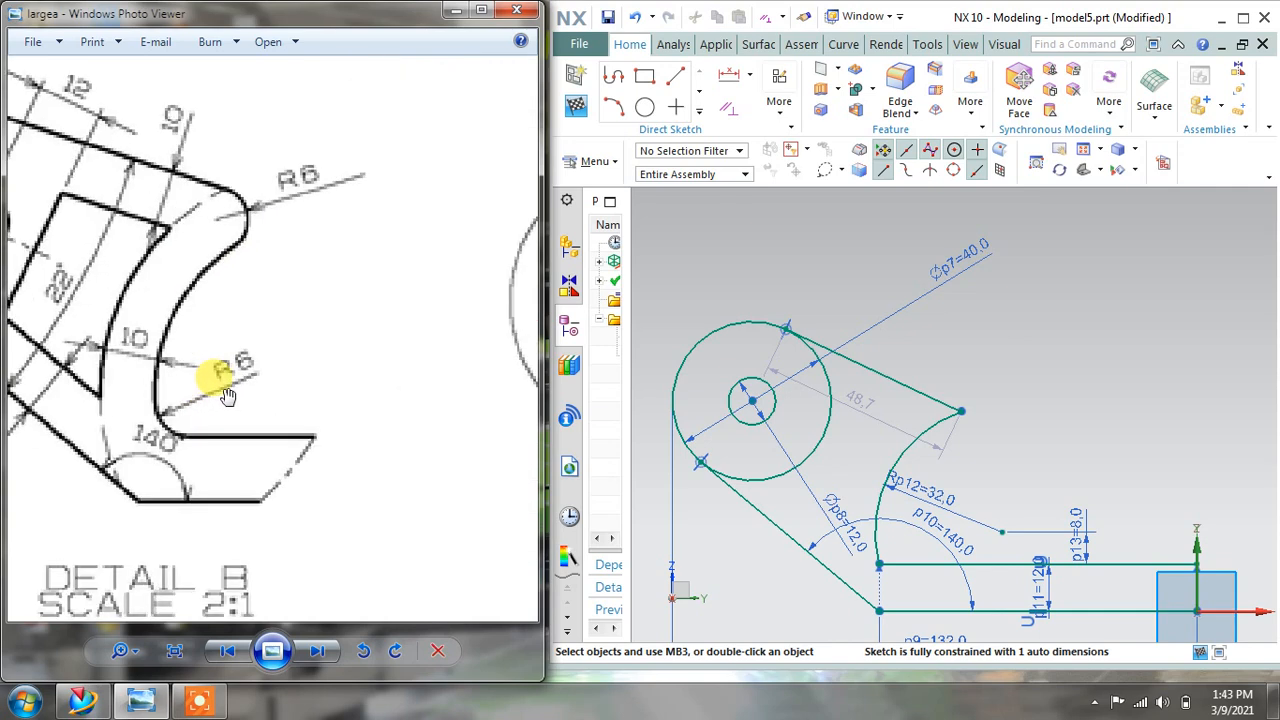
{"action": "scroll", "coordinate": [229, 397], "scroll_direction": "down", "scroll_amount": 4}
{"action": "left_click_drag", "start_coordinate": [372, 369], "coordinate": [289, 352]}
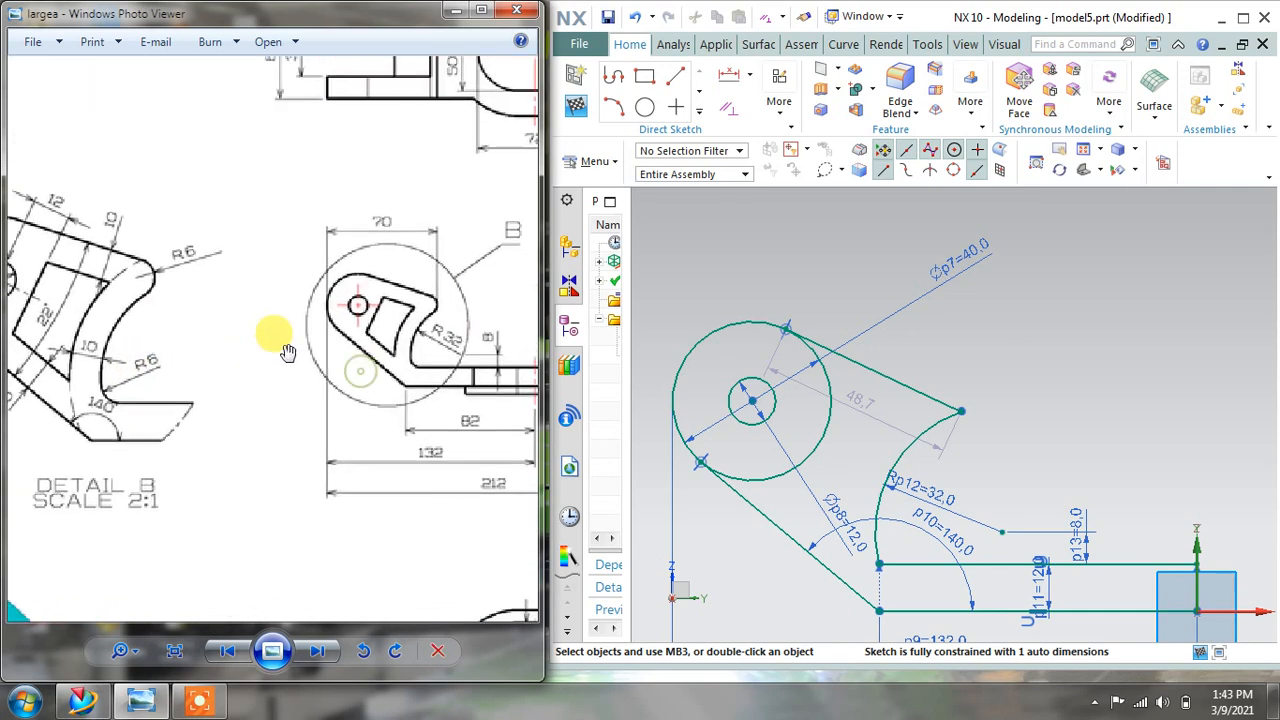
{"action": "left_click", "coordinate": [699, 110]}
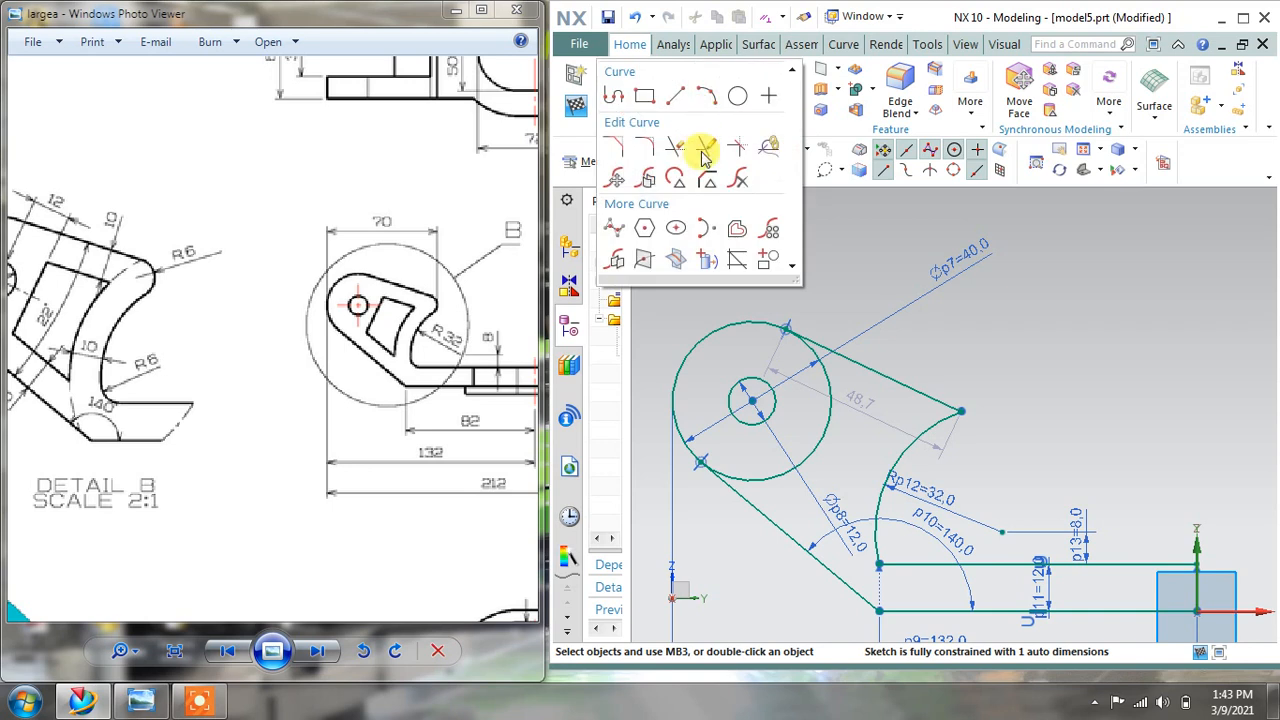
{"action": "left_click", "coordinate": [645, 150]}
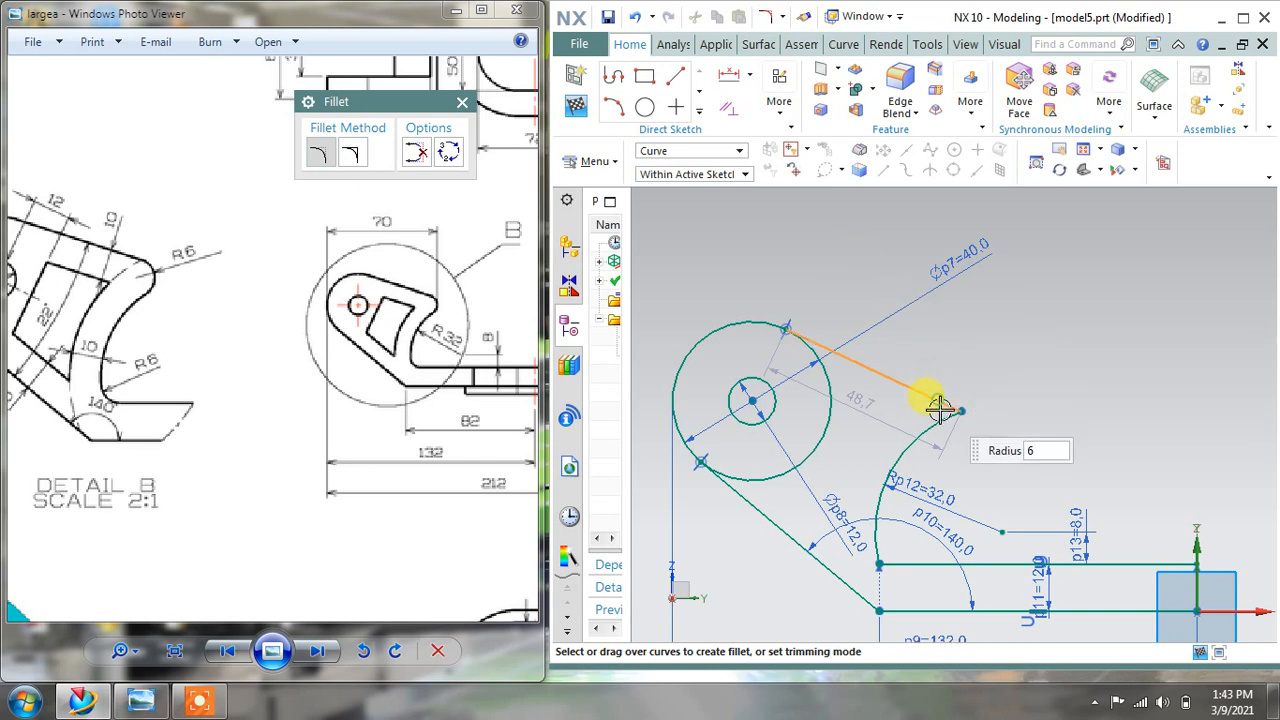
{"action": "left_click", "coordinate": [877, 520]}
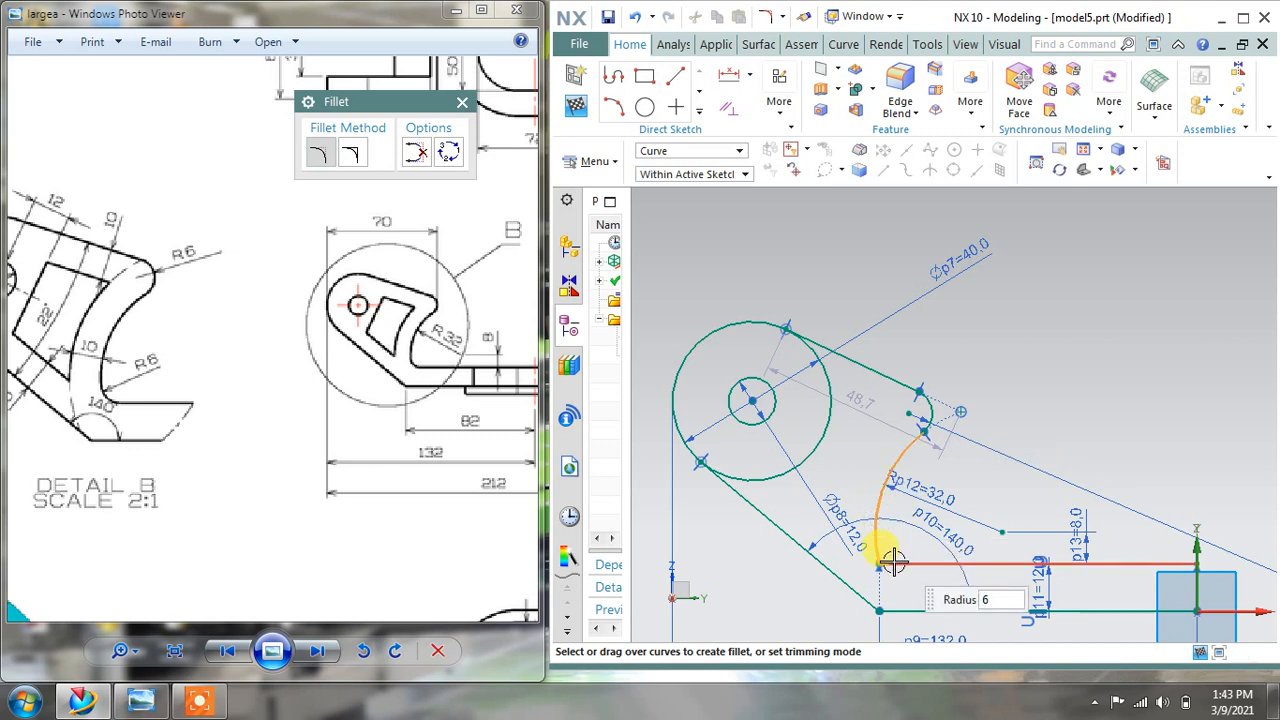
{"action": "left_click", "coordinate": [895, 563]}
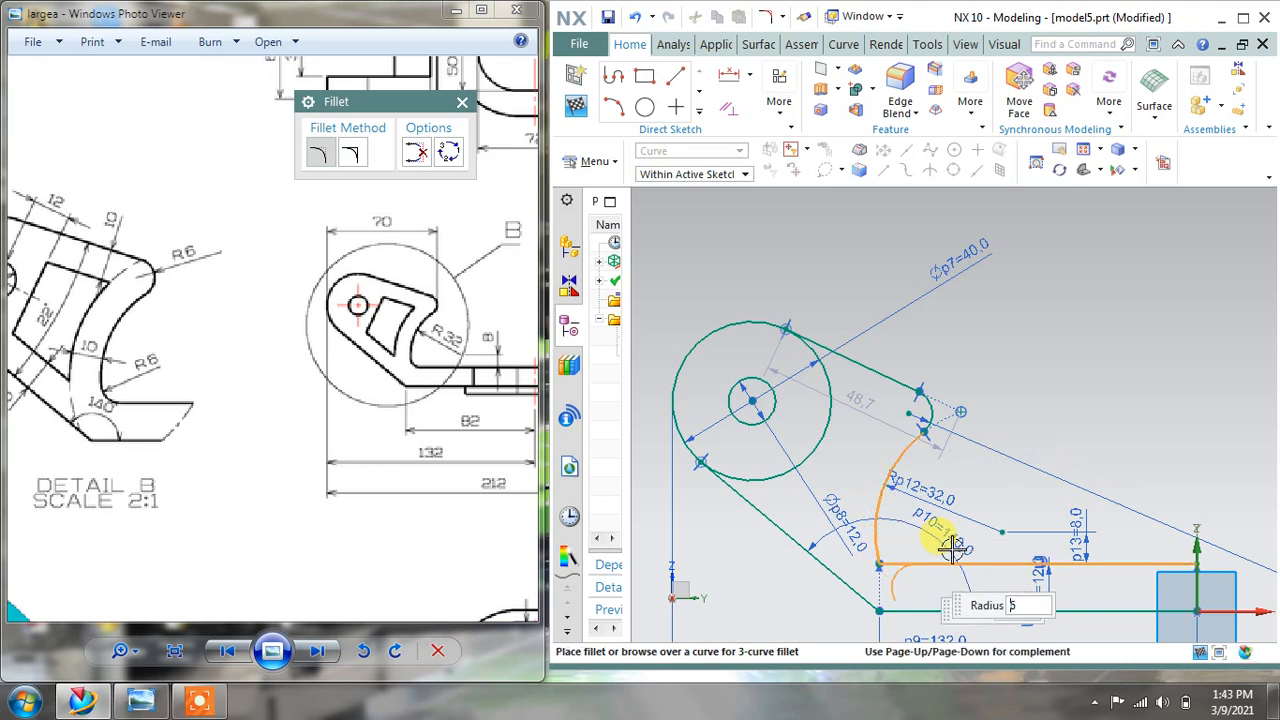
{"action": "left_click", "coordinate": [900, 536]}
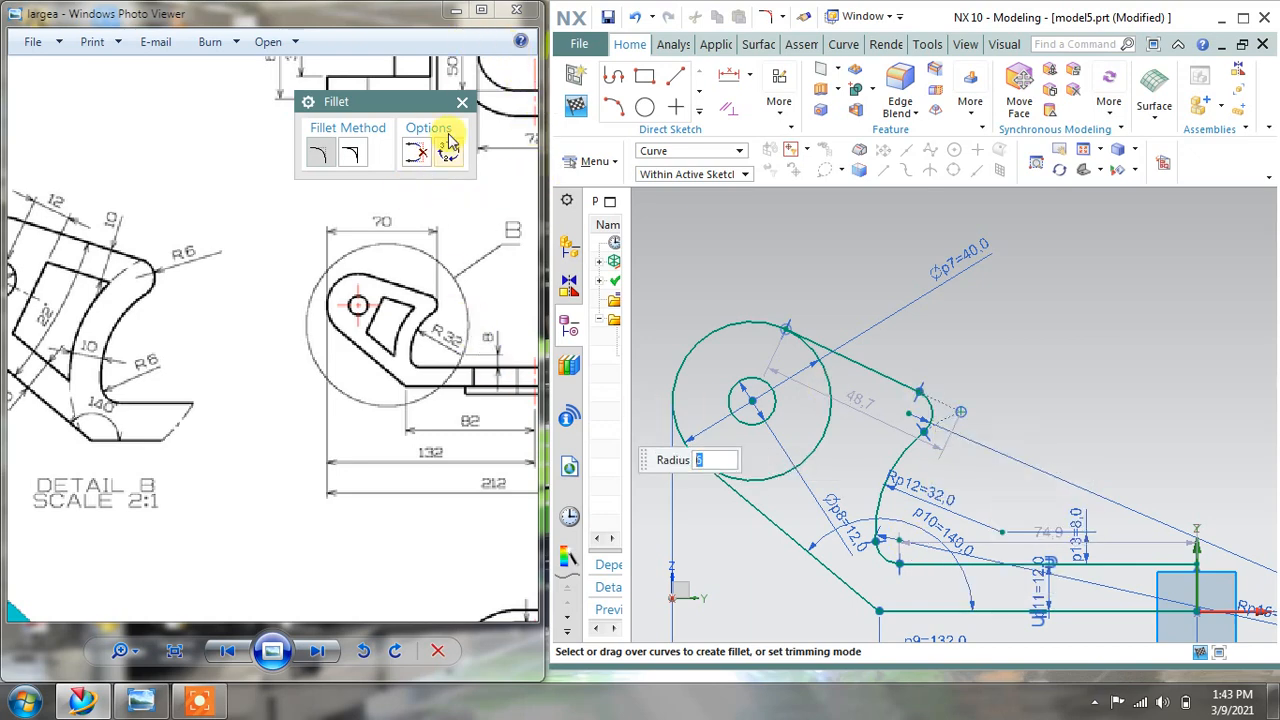
{"action": "left_click", "coordinate": [462, 105]}
Add an angular dimension between the upper and lower slanted lines and set it to 22 degrees.
{"action": "mouse_move", "coordinate": [266, 300]}
{"action": "left_mouse_down"}
{"action": "mouse_move", "coordinate": [451, 297]}
{"action": "mouse_move", "coordinate": [433, 308]}
{"action": "left_mouse_up"}
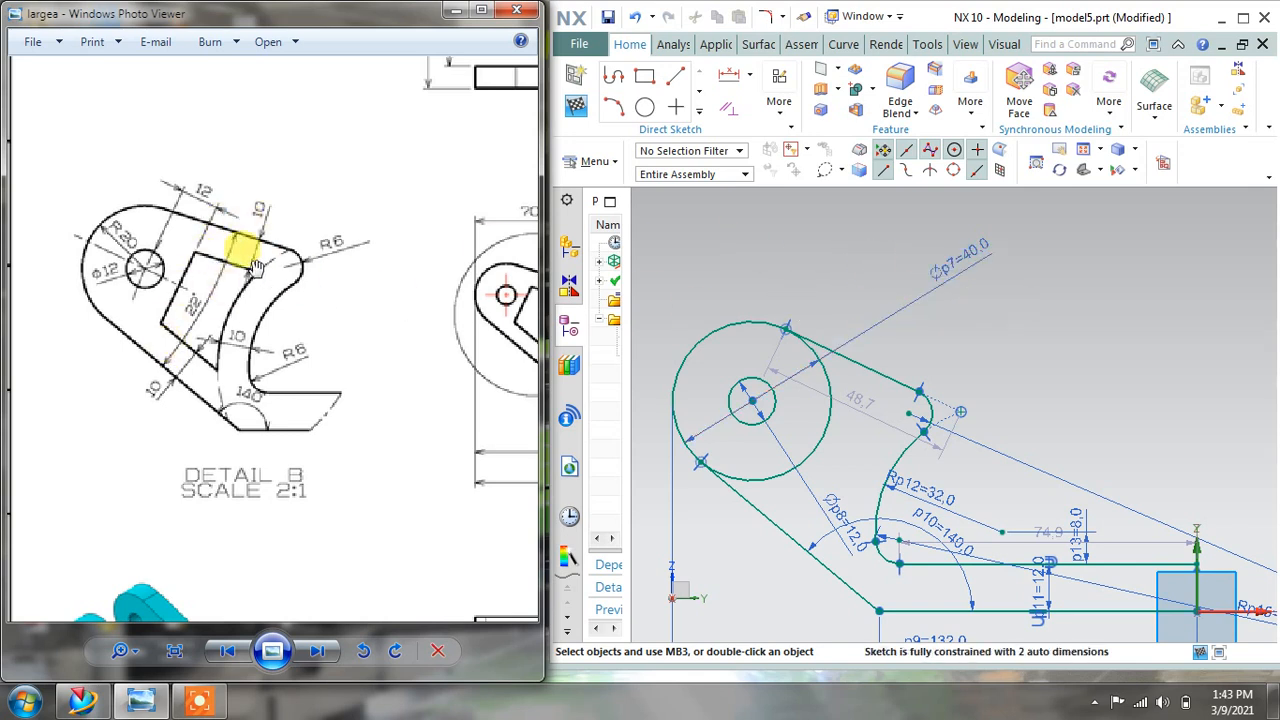
{"action": "left_click", "coordinate": [748, 76]}
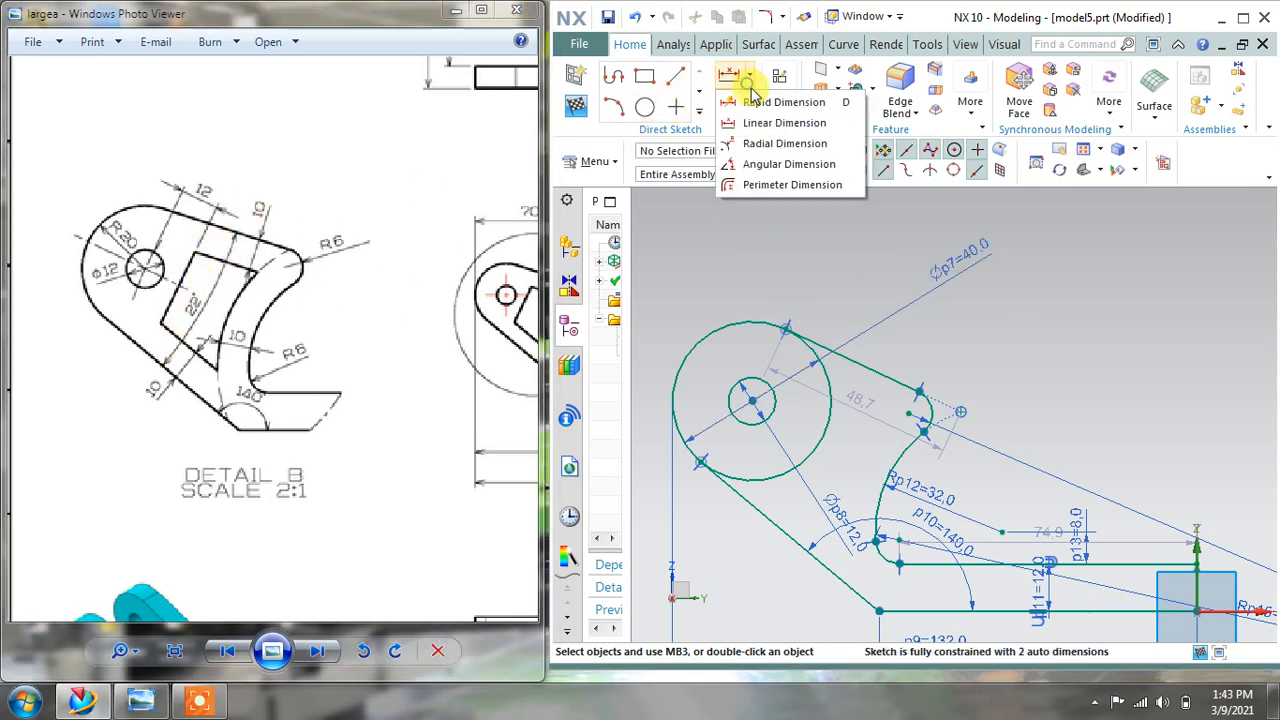
{"action": "left_click", "coordinate": [770, 166]}
{"action": "left_click", "coordinate": [863, 369]}
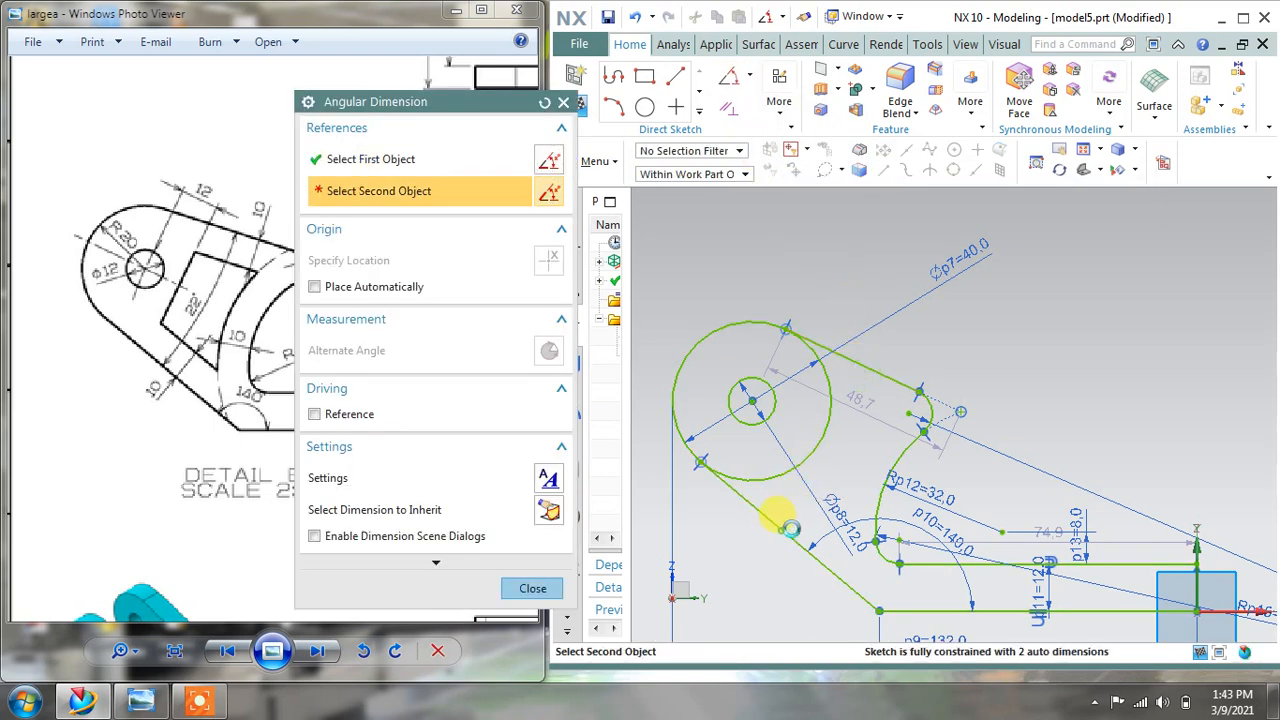
{"action": "left_click", "coordinate": [790, 528]}
{"action": "left_click", "coordinate": [866, 466]}
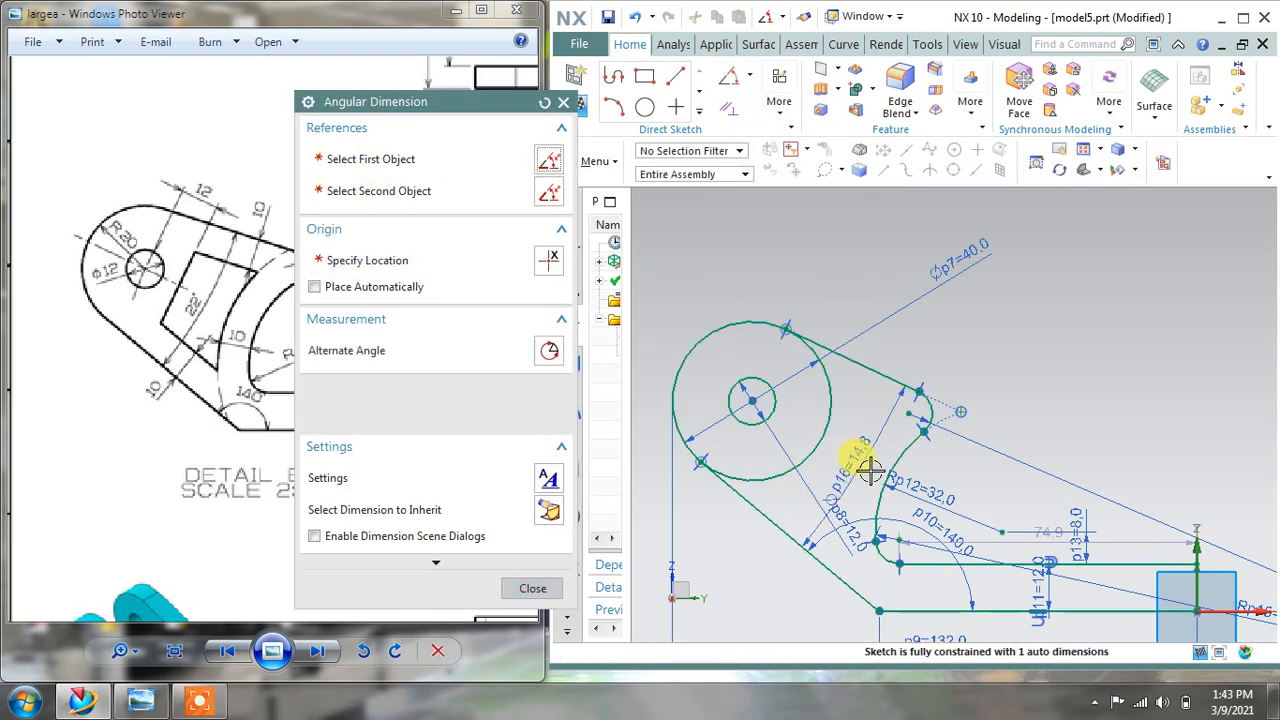
{"action": "type", "text": "22"}
{"action": "key", "text": "Return"}
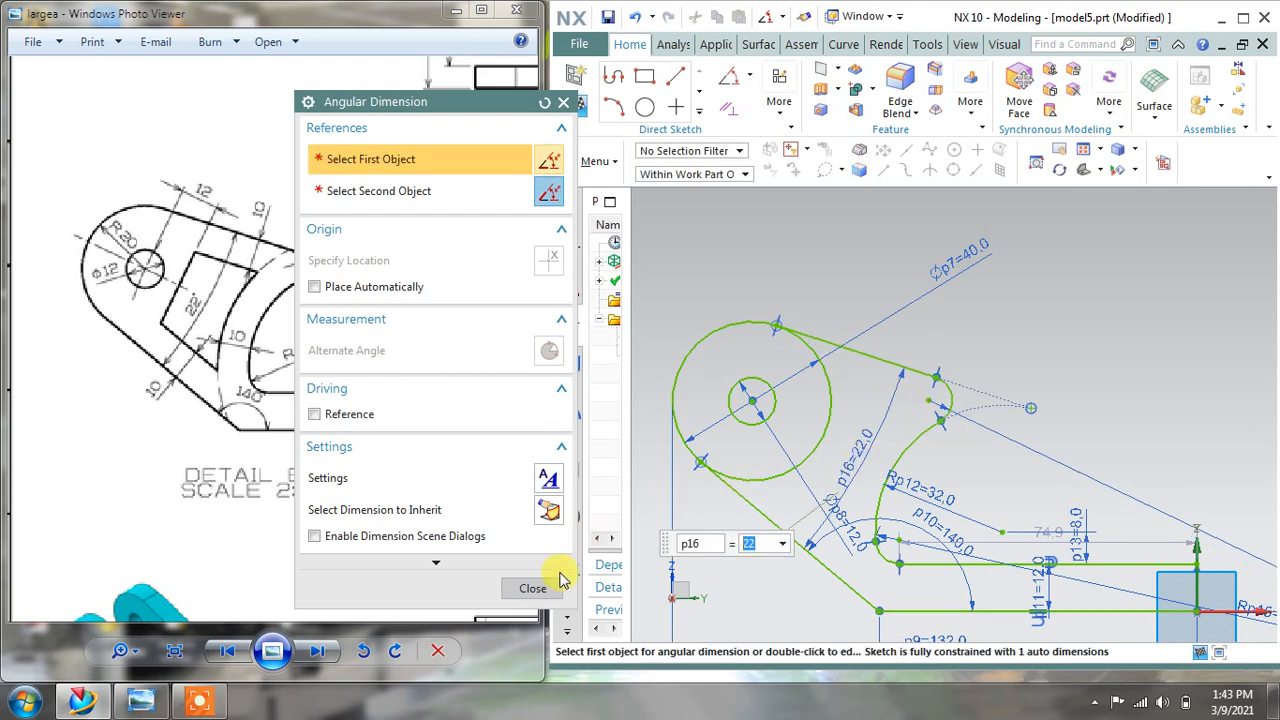
{"action": "left_click", "coordinate": [533, 590]}
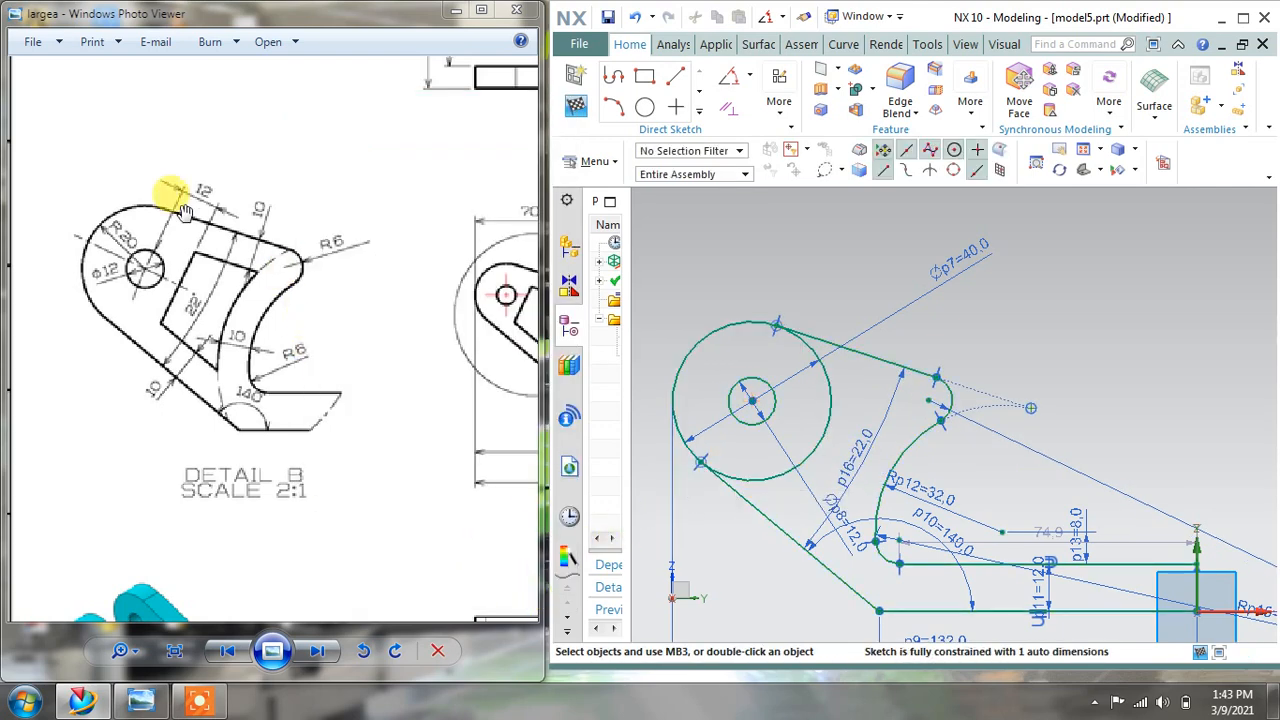
Add a horizontal dimension from the outer circle to the arm's tip fillet, try a value of 70 mm, and undo that value.
{"action": "left_click_drag", "start_coordinate": [380, 300], "coordinate": [163, 249]}
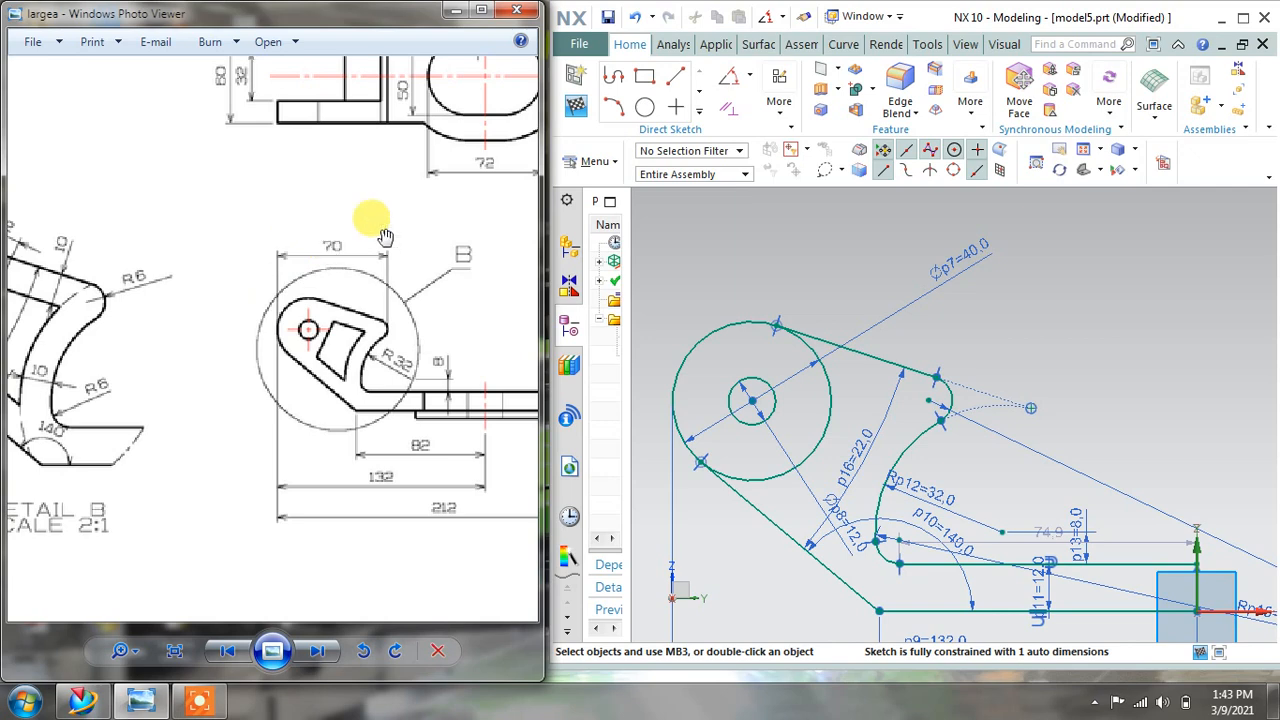
{"action": "left_click", "coordinate": [746, 77]}
{"action": "left_click", "coordinate": [765, 121]}
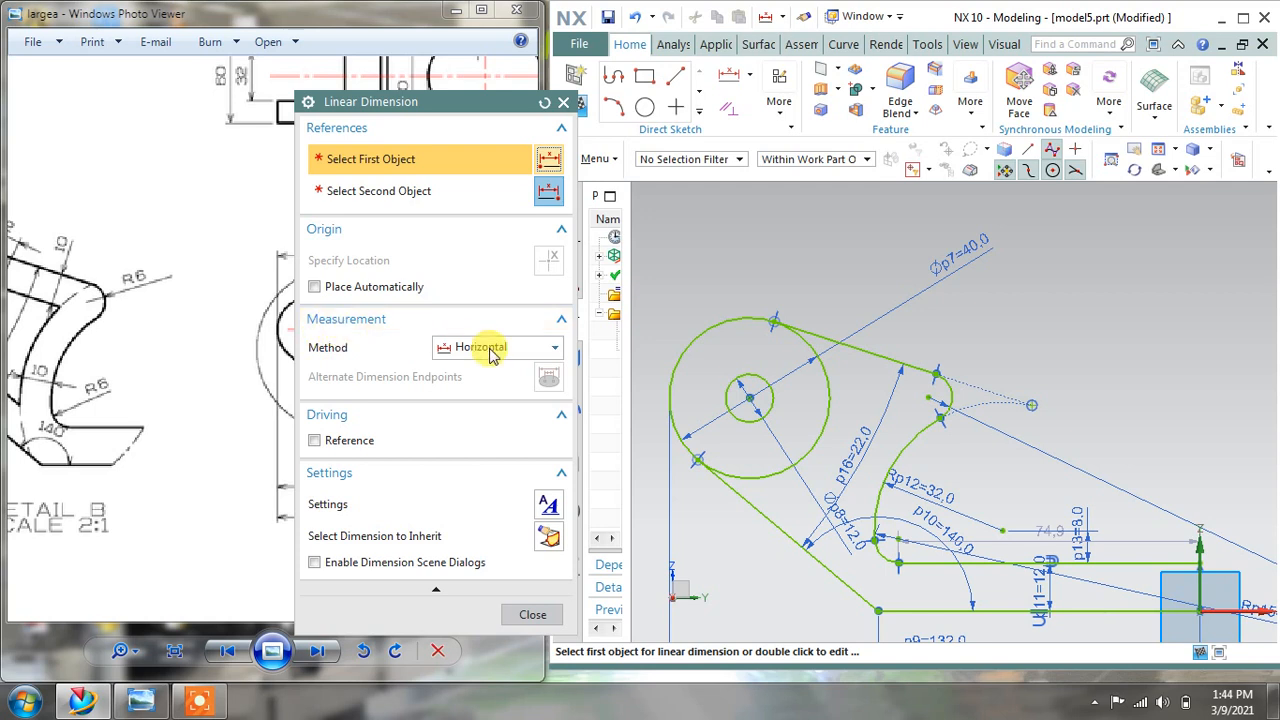
{"action": "left_click", "coordinate": [692, 326]}
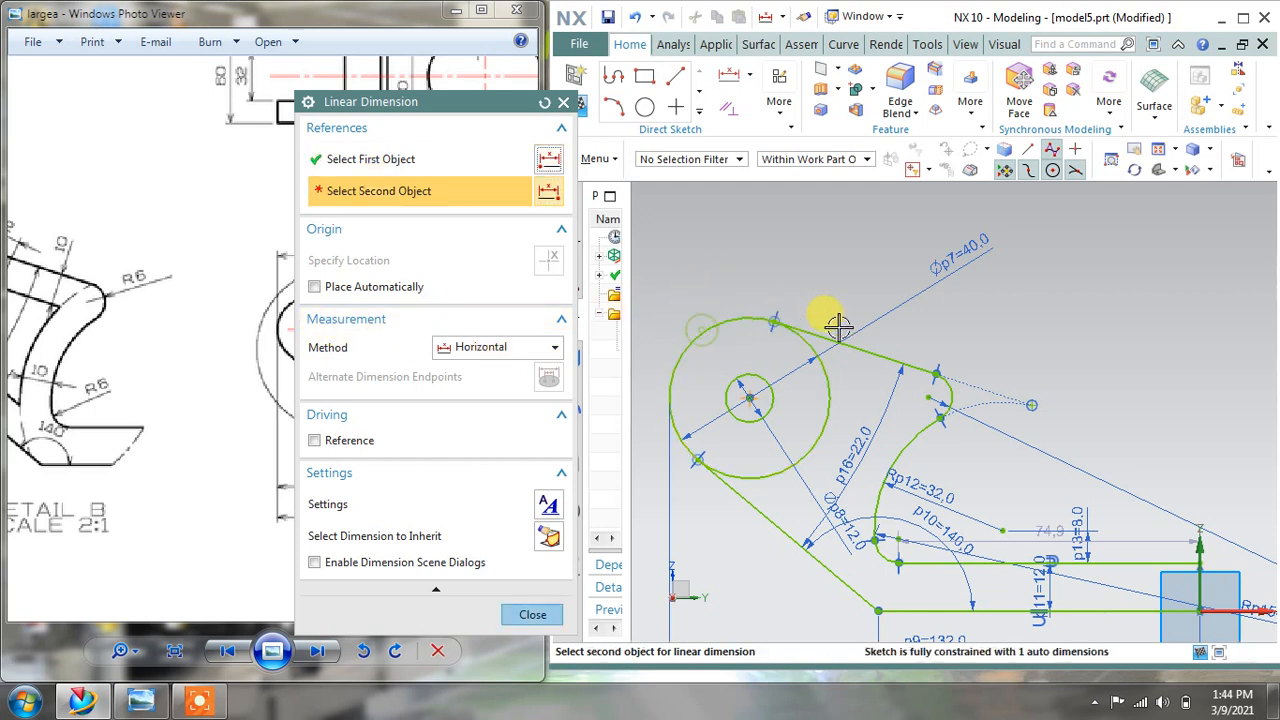
{"action": "left_click", "coordinate": [958, 388]}
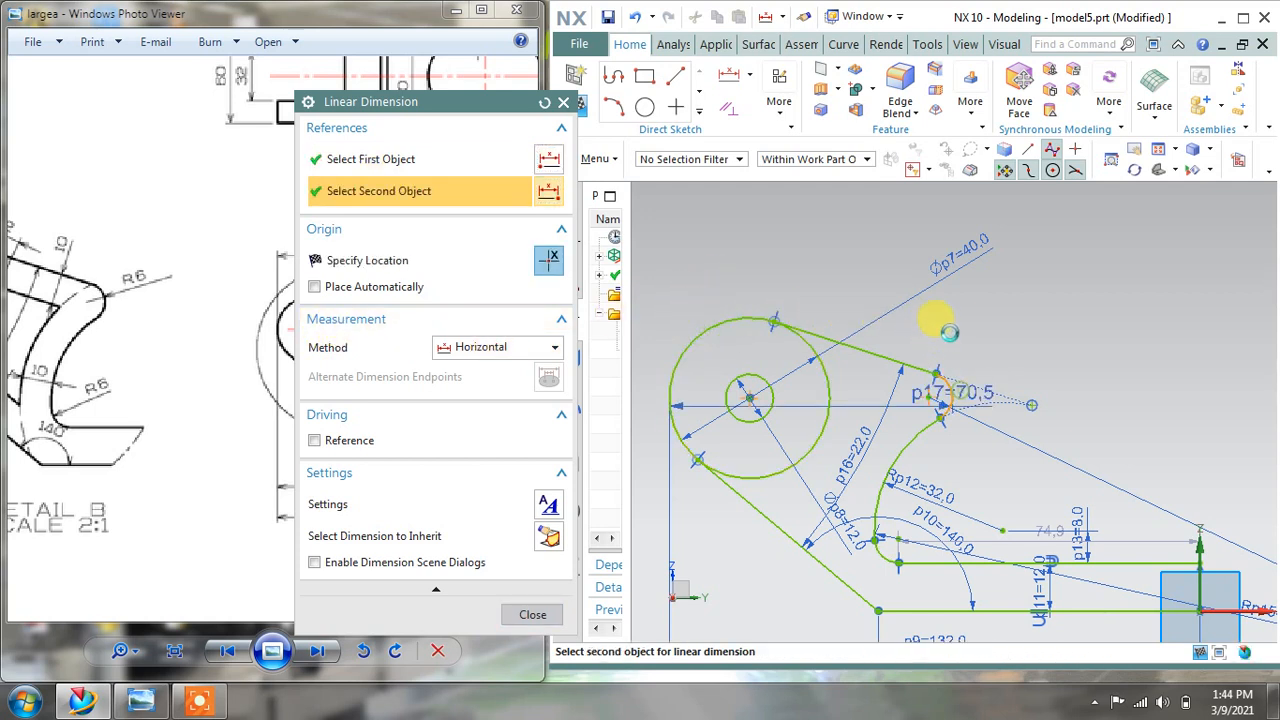
{"action": "left_click", "coordinate": [906, 236]}
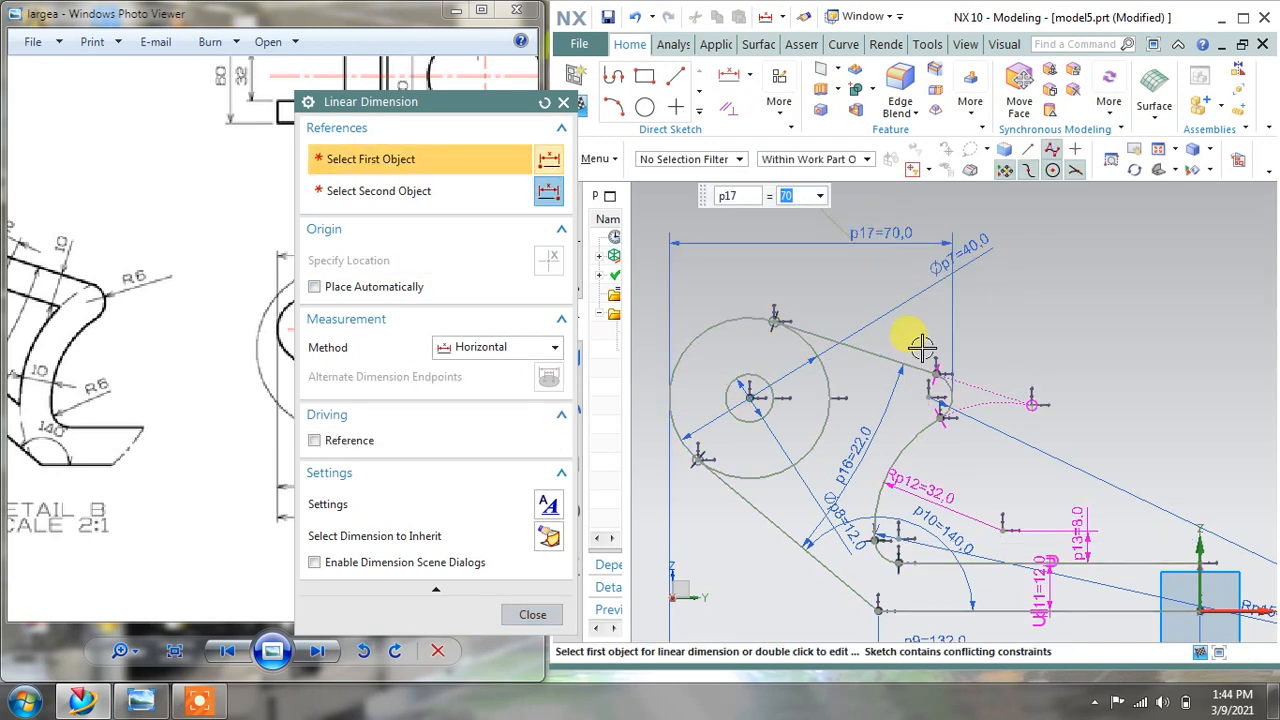
{"action": "left_click", "coordinate": [531, 615]}
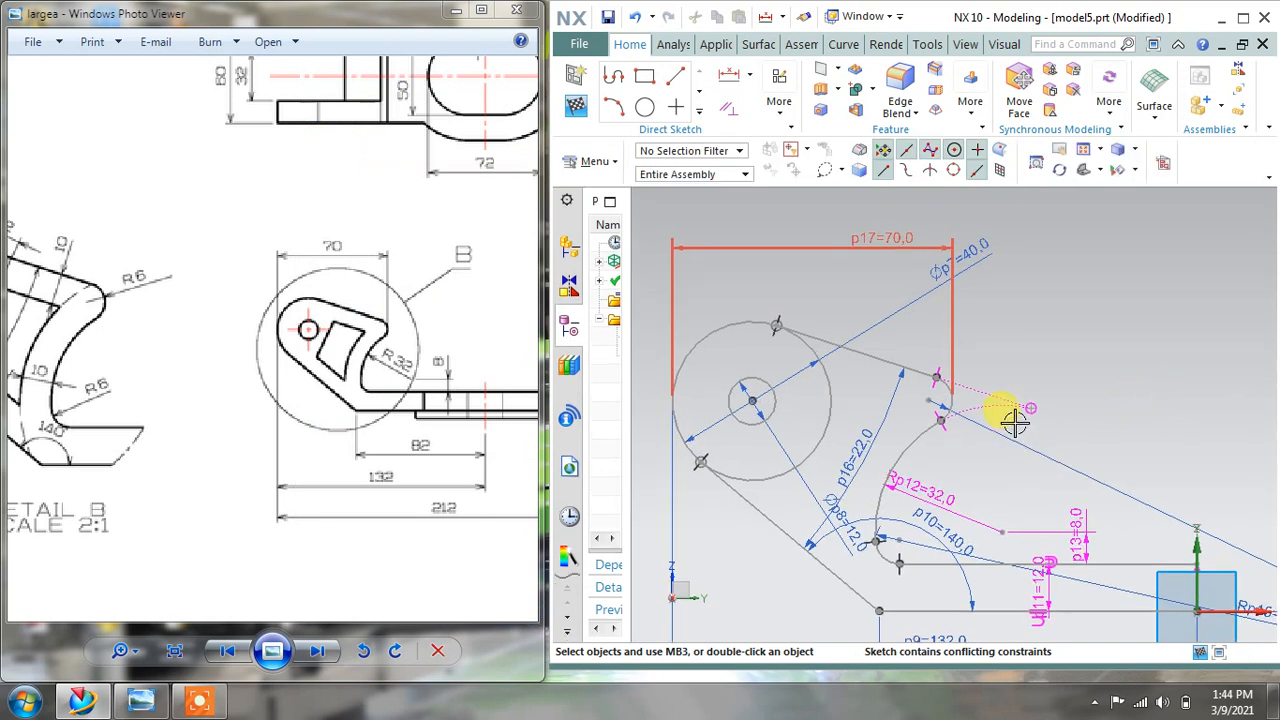
{"action": "key", "text": "ctrl+z"}
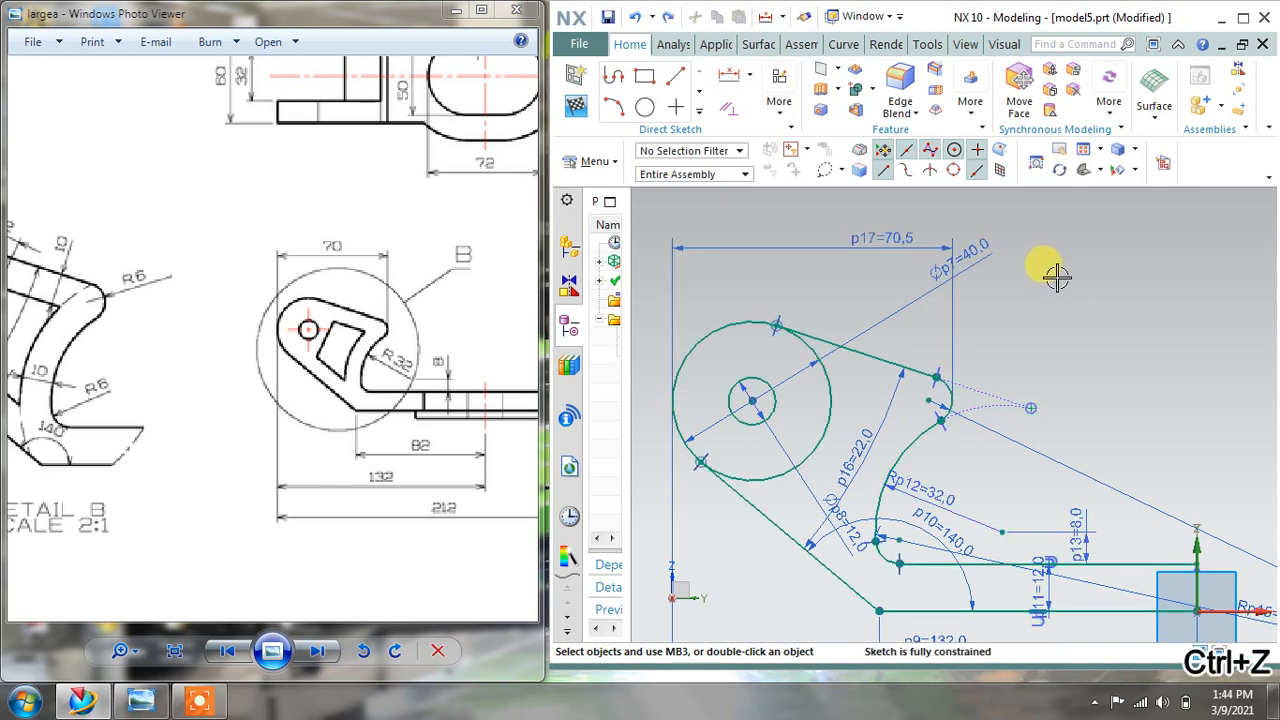
Delete the 22-degree angular dimension between the two slanted lines.
{"action": "right_click", "coordinate": [857, 445]}
{"action": "left_click", "coordinate": [905, 372]}
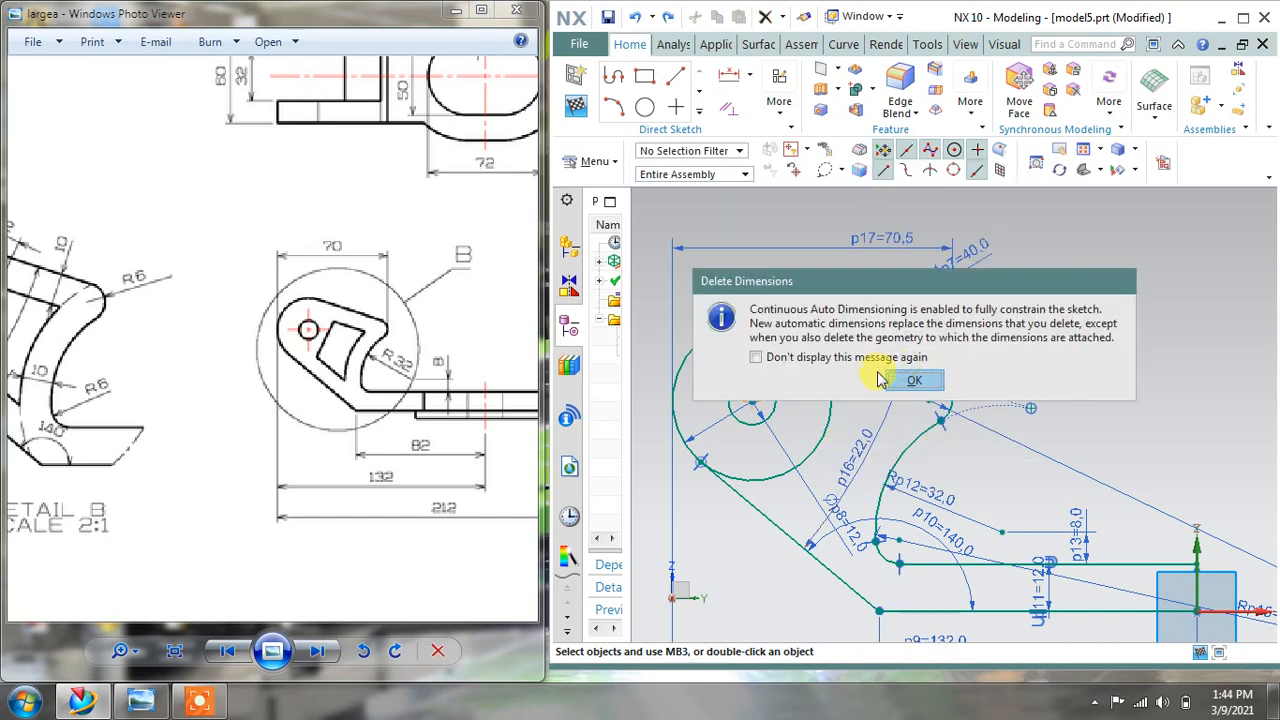
{"action": "left_click", "coordinate": [908, 381]}
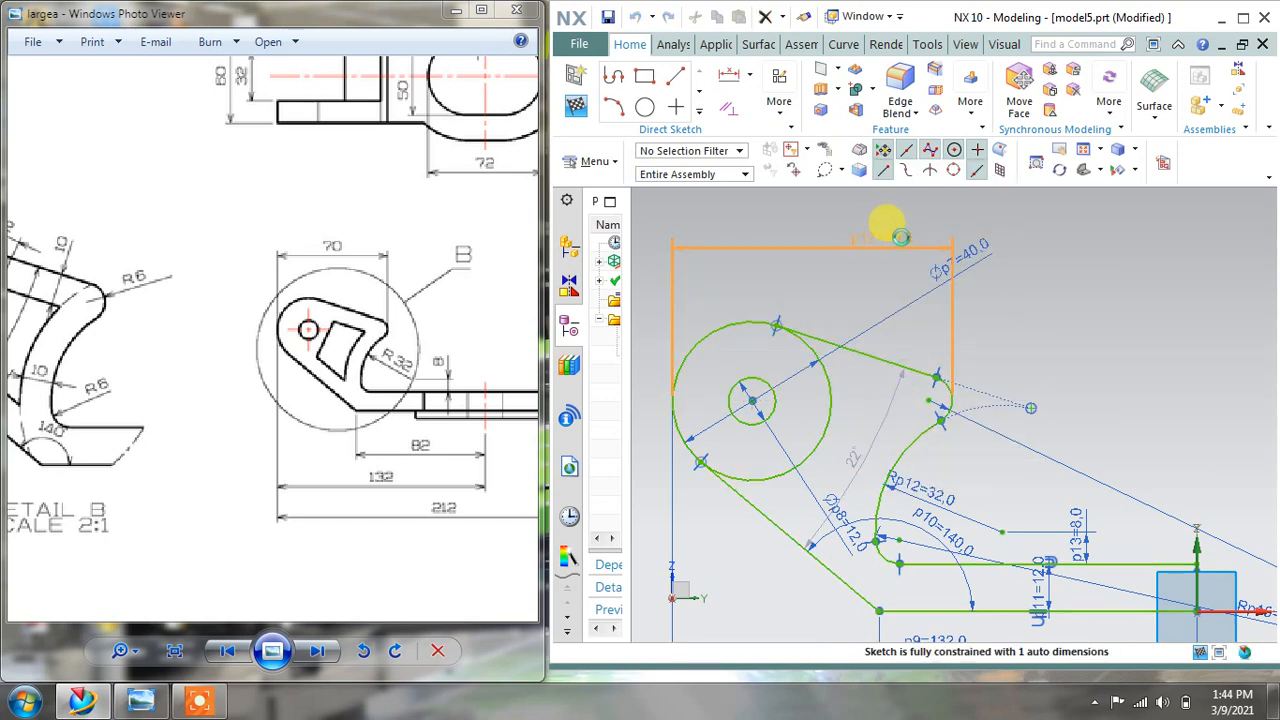
Set the arm's overall horizontal dimension, from the outer circle to the tip fillet, to 70 mm.
{"action": "double_click", "coordinate": [898, 230]}
{"action": "key", "text": "Return"}
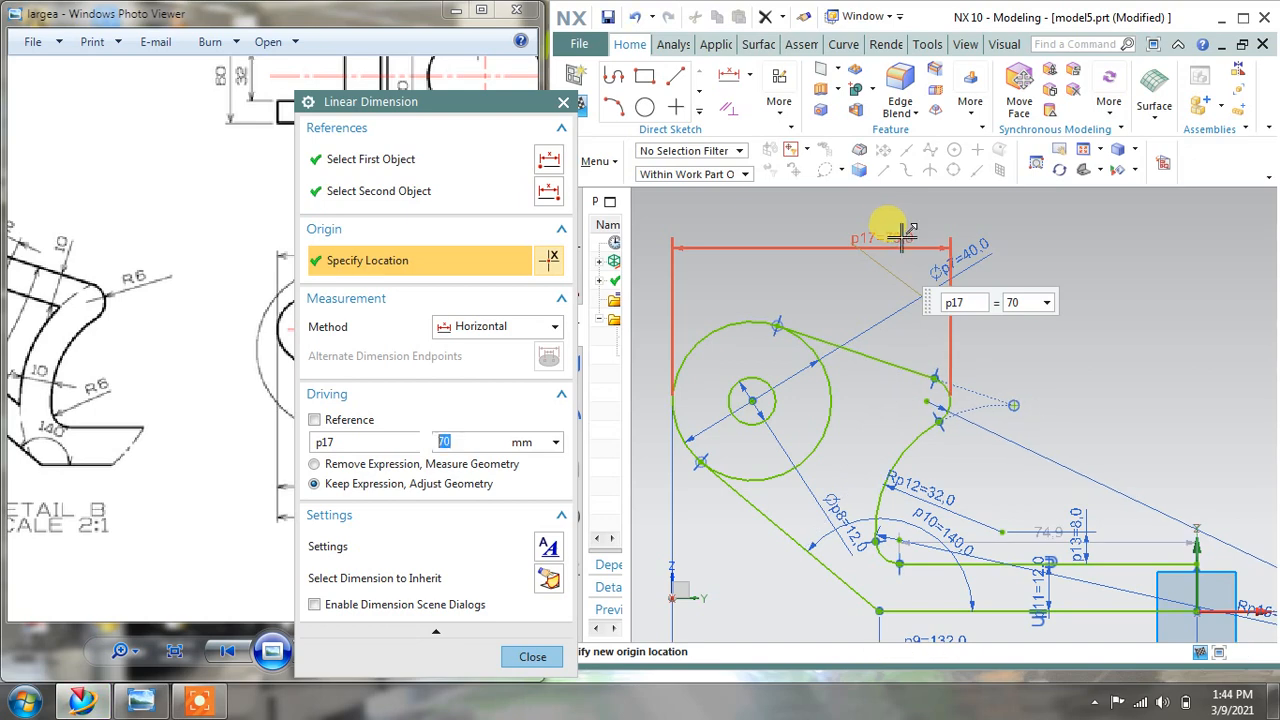
{"action": "left_click", "coordinate": [532, 656]}
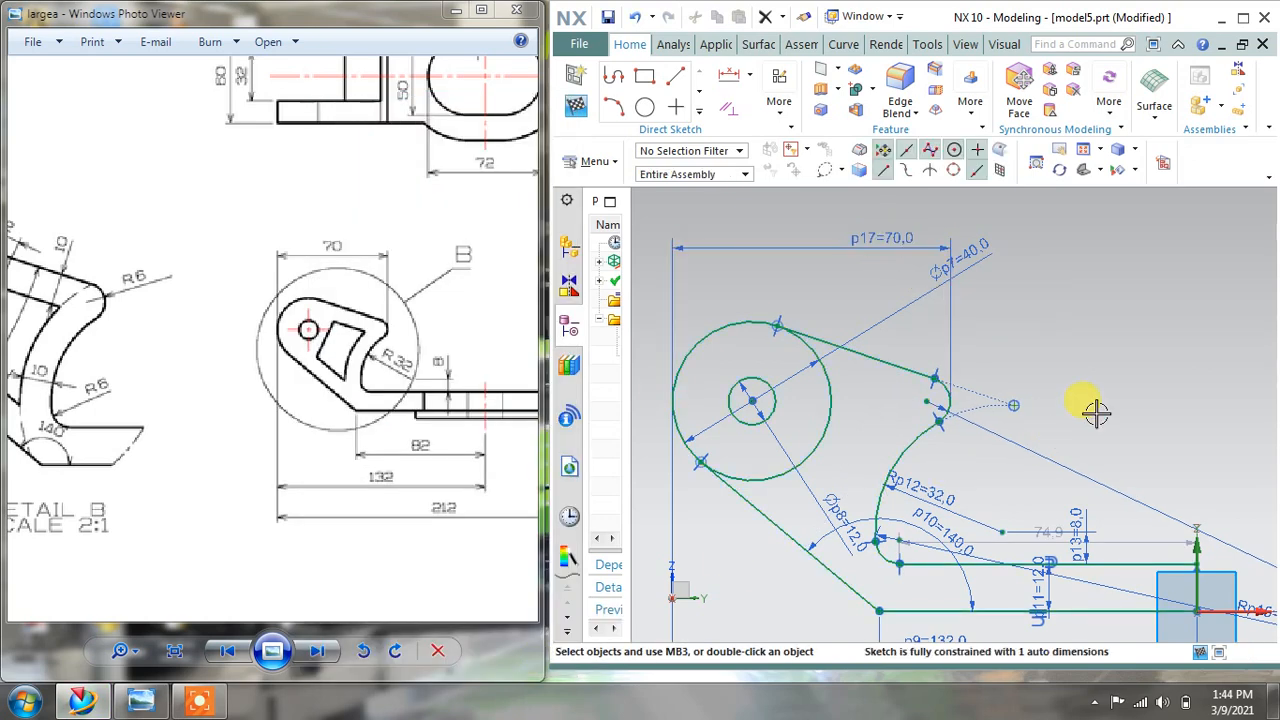
Dimension the angle between the upper and lower slanted lines again, with a value of 22 degrees.
{"action": "left_click", "coordinate": [752, 77]}
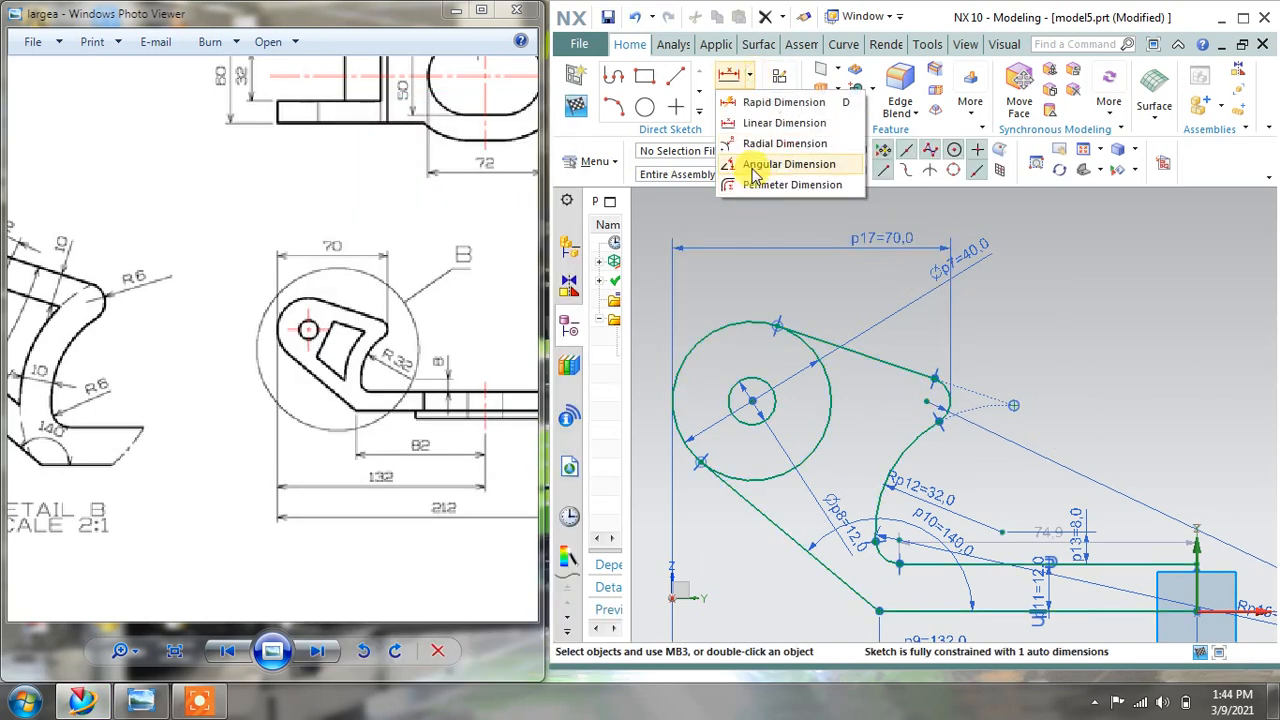
{"action": "left_click", "coordinate": [772, 160]}
{"action": "left_click", "coordinate": [883, 364]}
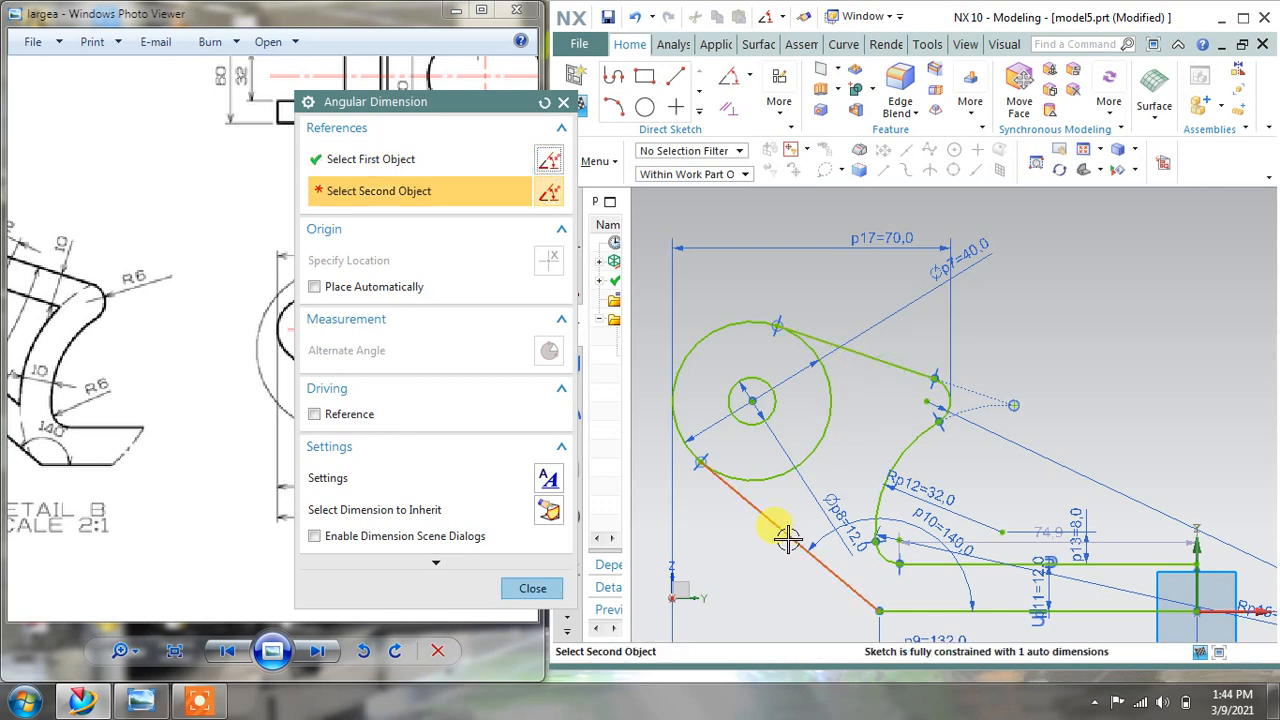
{"action": "left_click", "coordinate": [791, 533]}
{"action": "left_click", "coordinate": [857, 455]}
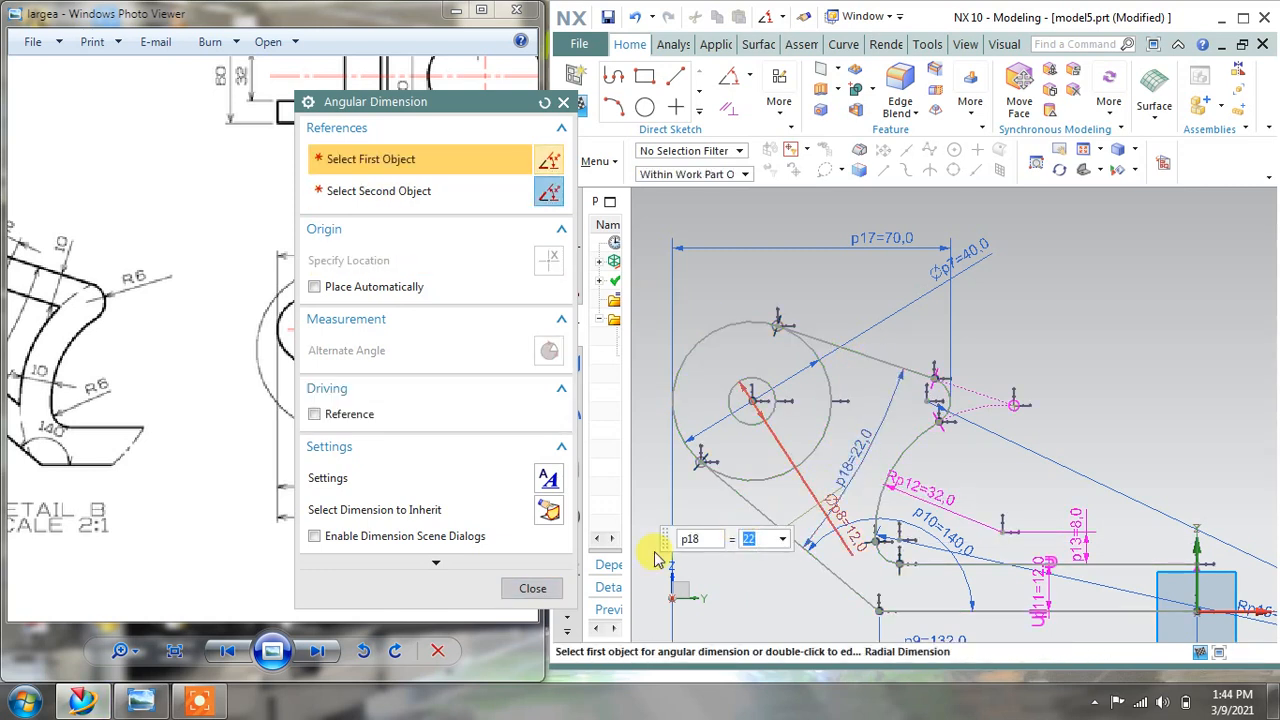
{"action": "left_click", "coordinate": [532, 588]}
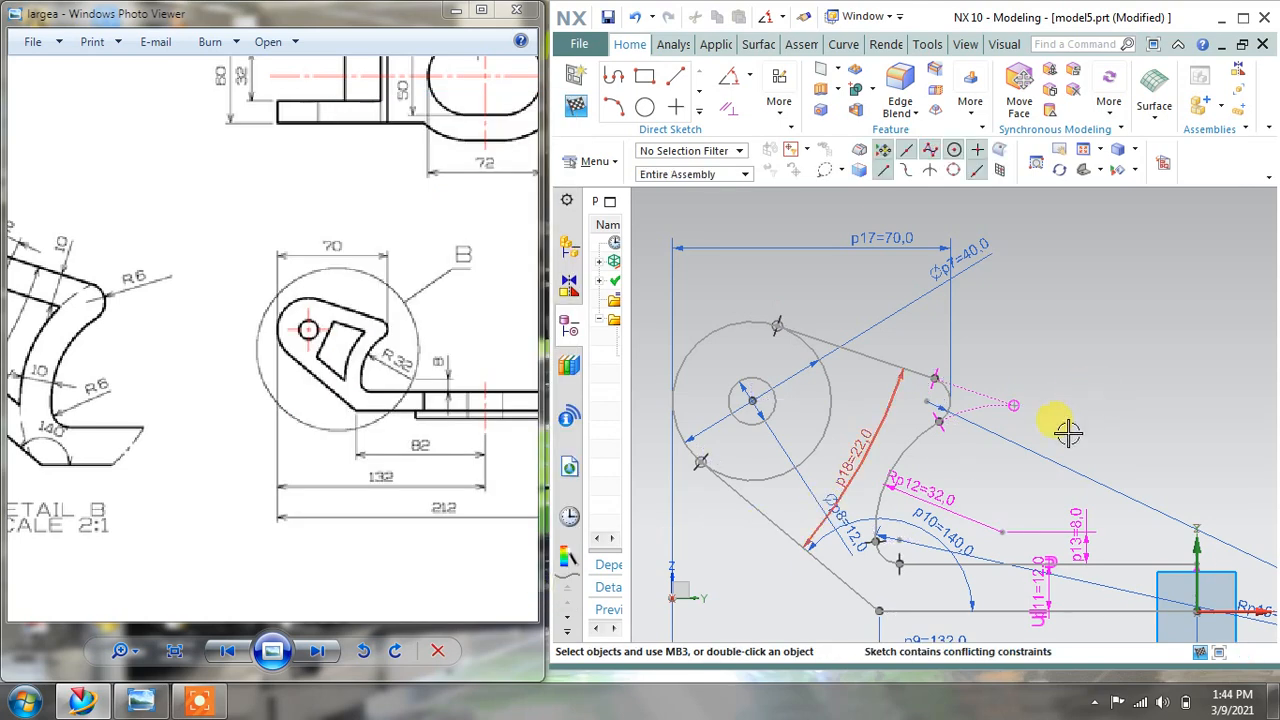
Examine the sketch's conflicting dimensions and constraints around the R32 arc, its two fillets and the offset line.
{"action": "scroll", "coordinate": [1051, 481], "scroll_direction": "up", "scroll_amount": 2}
{"action": "scroll", "coordinate": [1051, 481], "scroll_direction": "down", "scroll_amount": 3}
{"action": "scroll", "coordinate": [1075, 624], "scroll_direction": "up", "scroll_amount": 2}
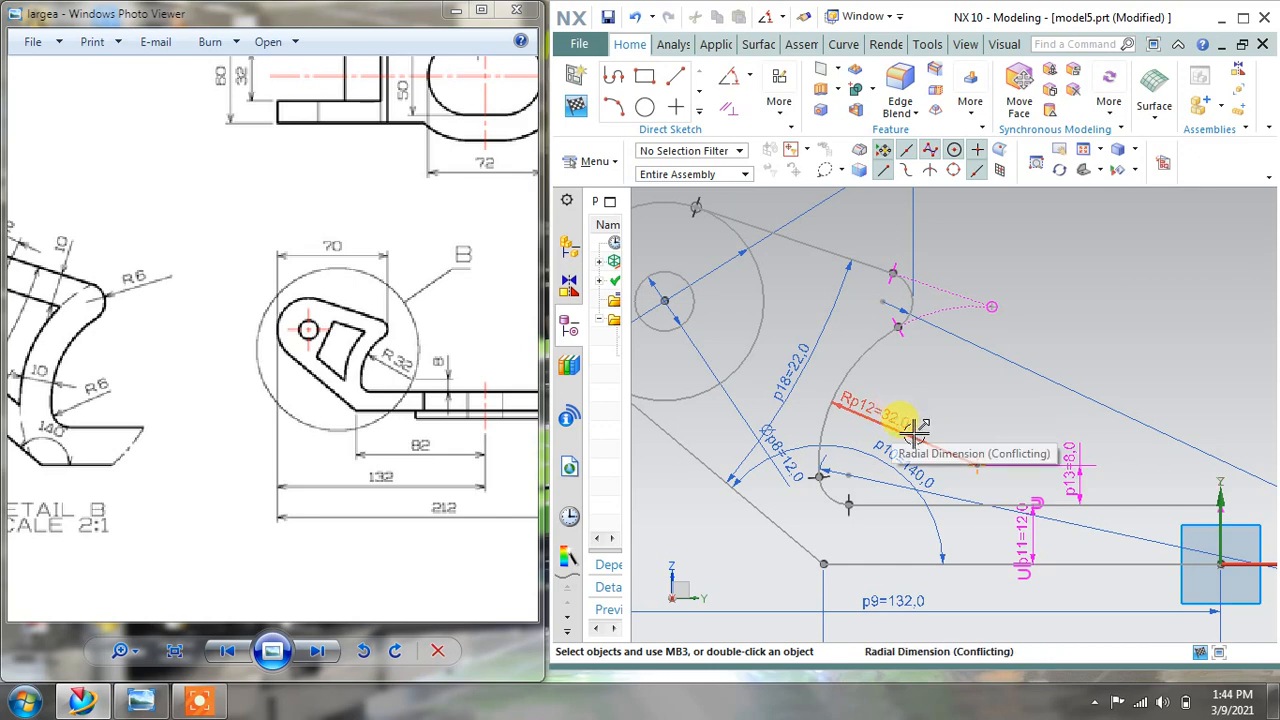
{"action": "scroll", "coordinate": [830, 495], "scroll_direction": "up", "scroll_amount": 1}
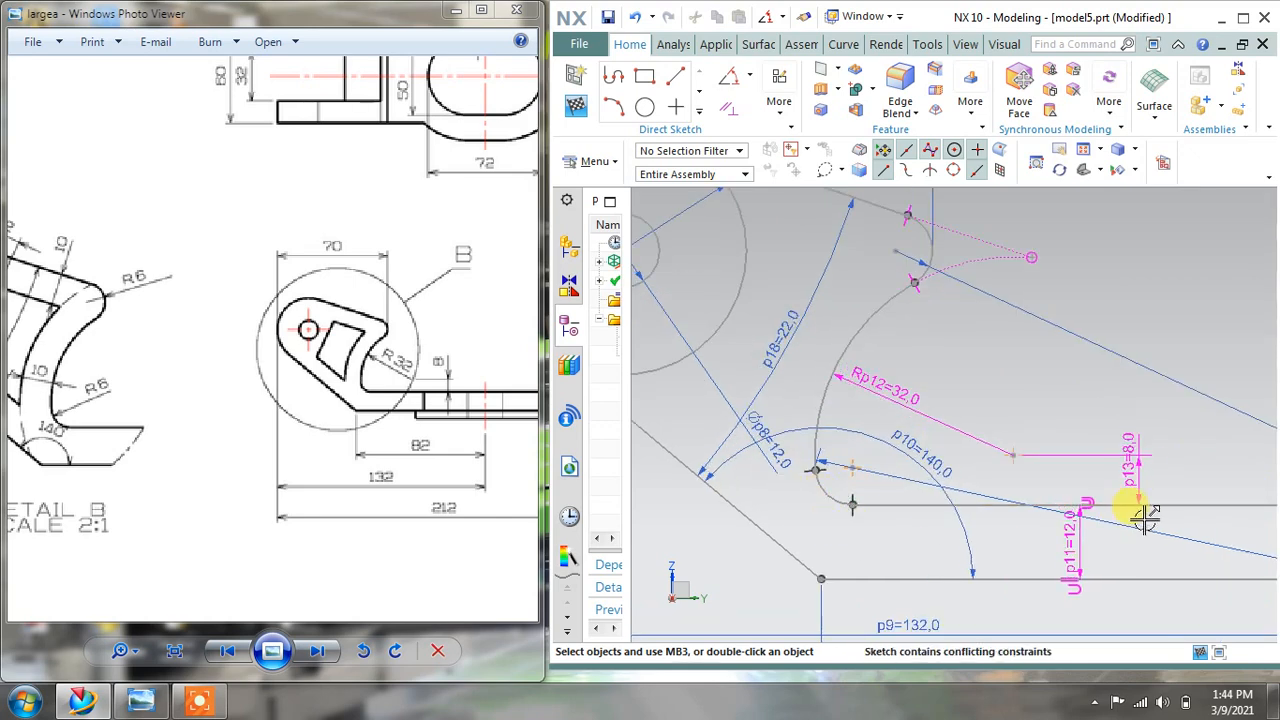
{"action": "scroll", "coordinate": [1140, 520], "scroll_direction": "down", "scroll_amount": 3}
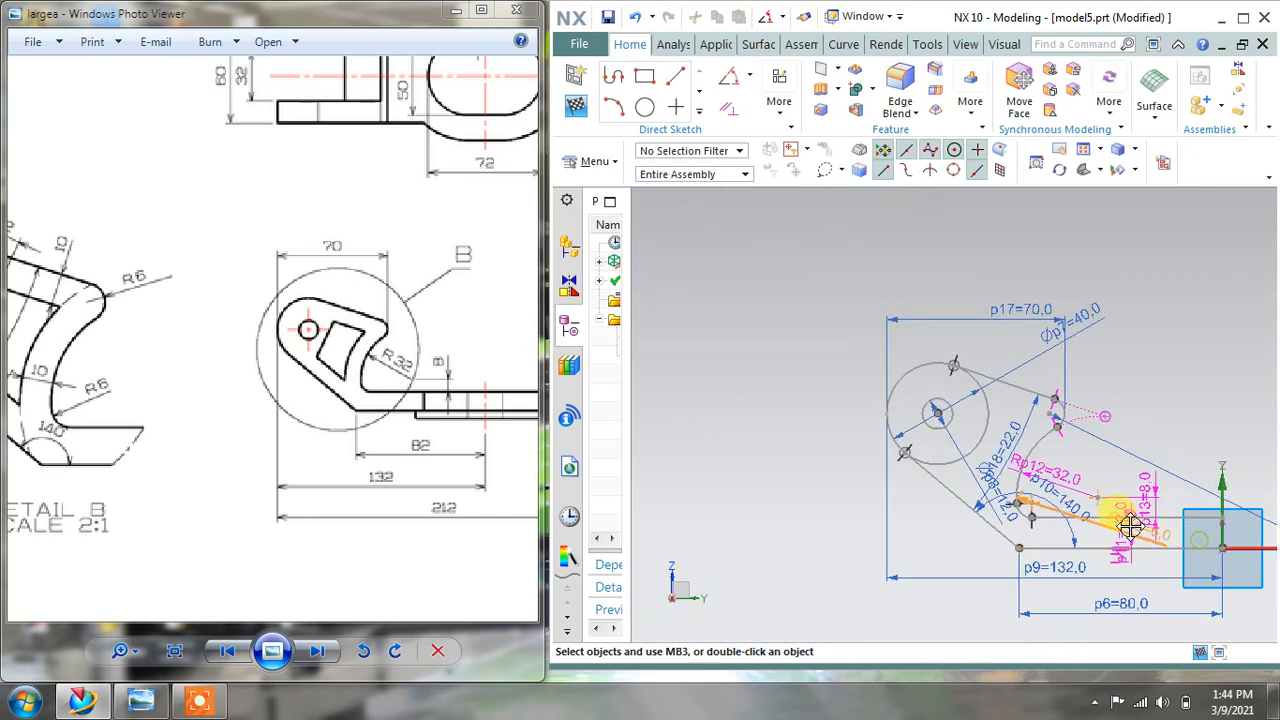
{"action": "scroll", "coordinate": [1047, 510], "scroll_direction": "up", "scroll_amount": 3}
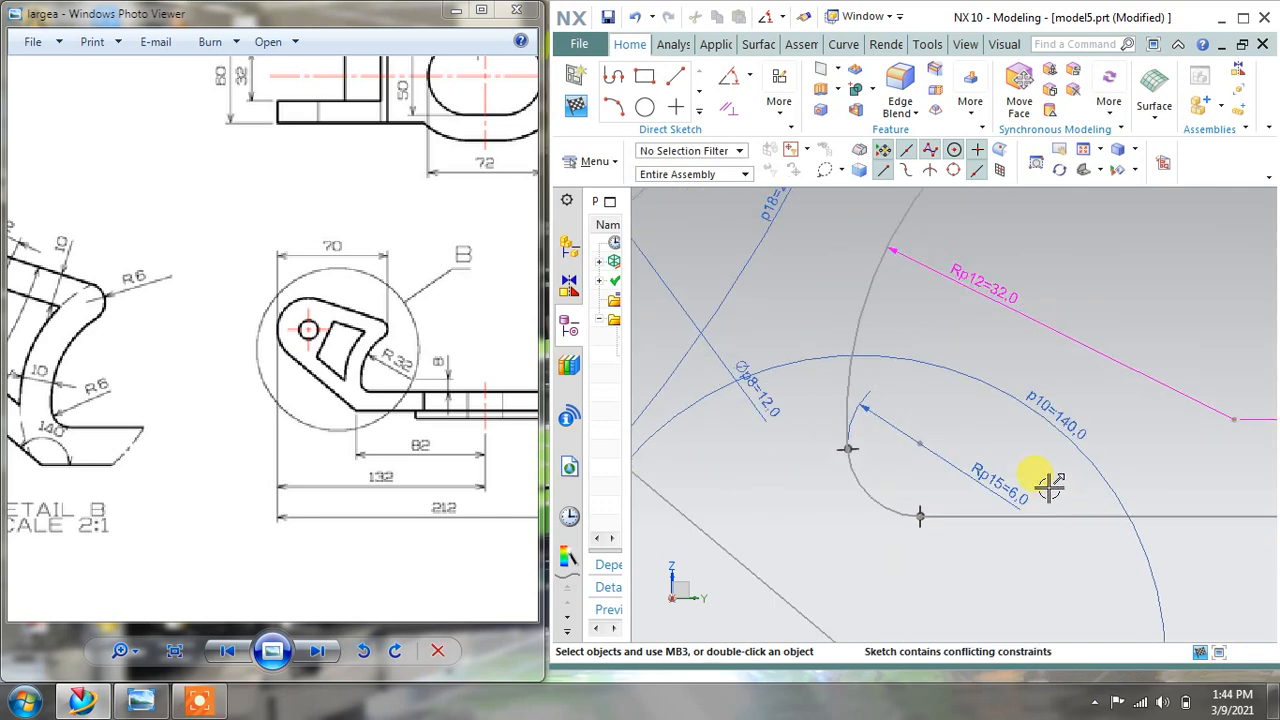
{"action": "scroll", "coordinate": [1047, 483], "scroll_direction": "down", "scroll_amount": 2}
{"action": "scroll", "coordinate": [1060, 280], "scroll_direction": "up", "scroll_amount": 2}
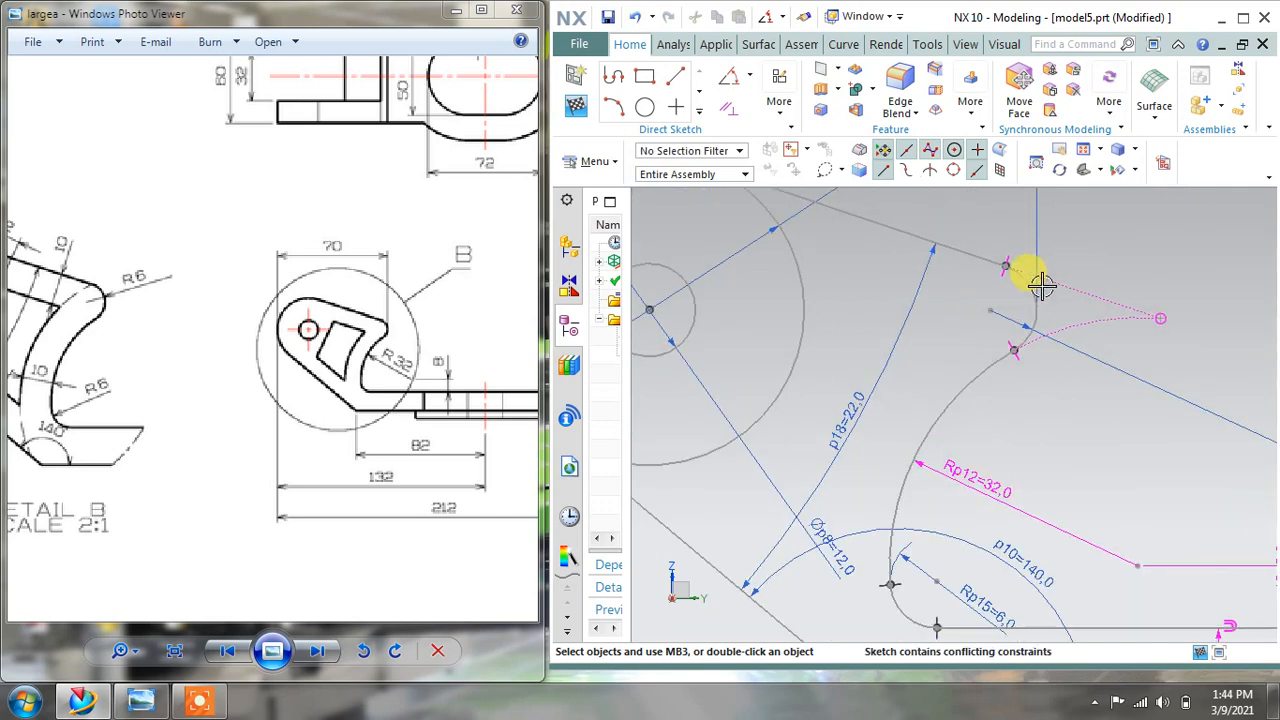
Delete the conflicting Point on Curve constraint at the theoretical corner beyond the tip fillet.
{"action": "right_click", "coordinate": [1160, 318]}
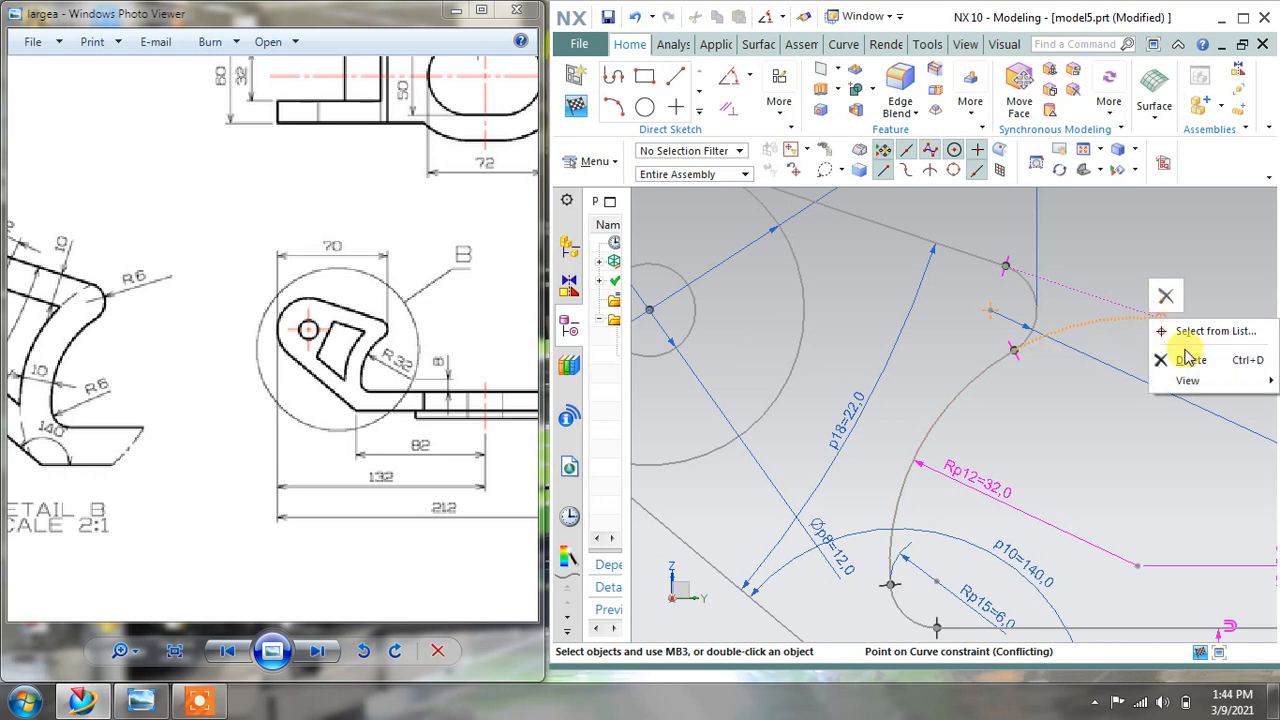
{"action": "left_click", "coordinate": [1190, 359]}
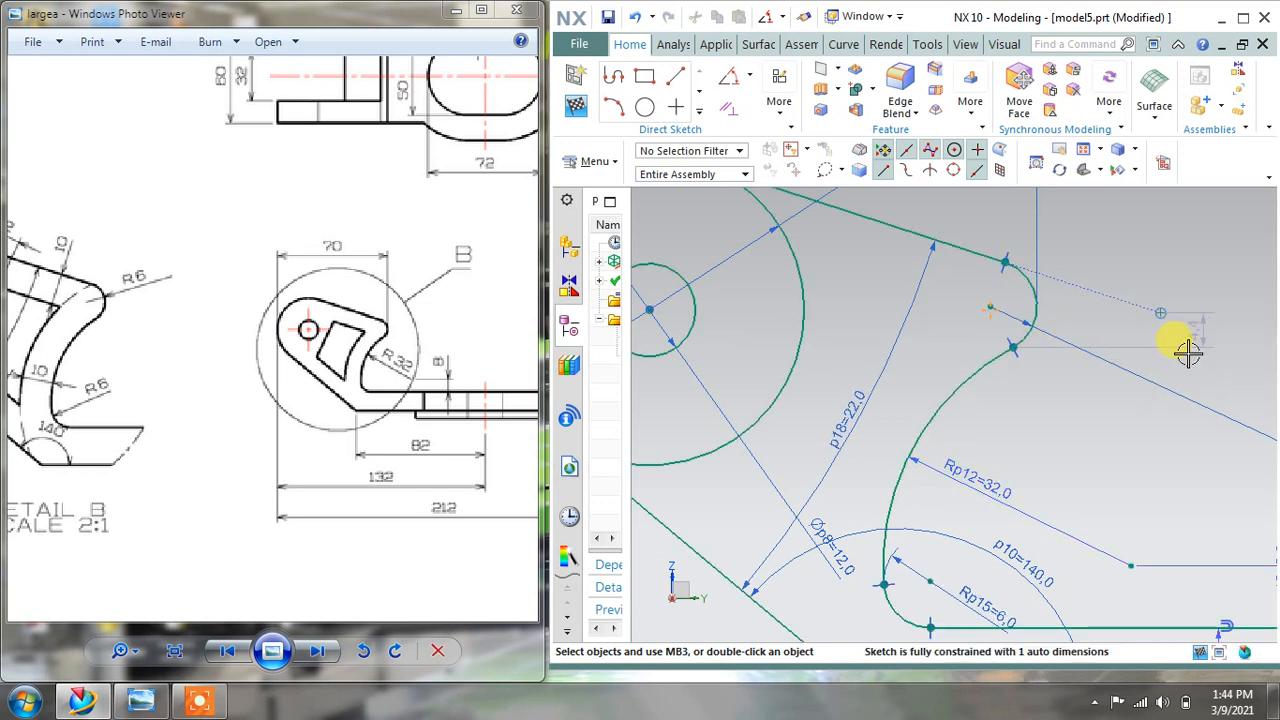
{"action": "scroll", "coordinate": [1170, 392], "scroll_direction": "down", "scroll_amount": 5}
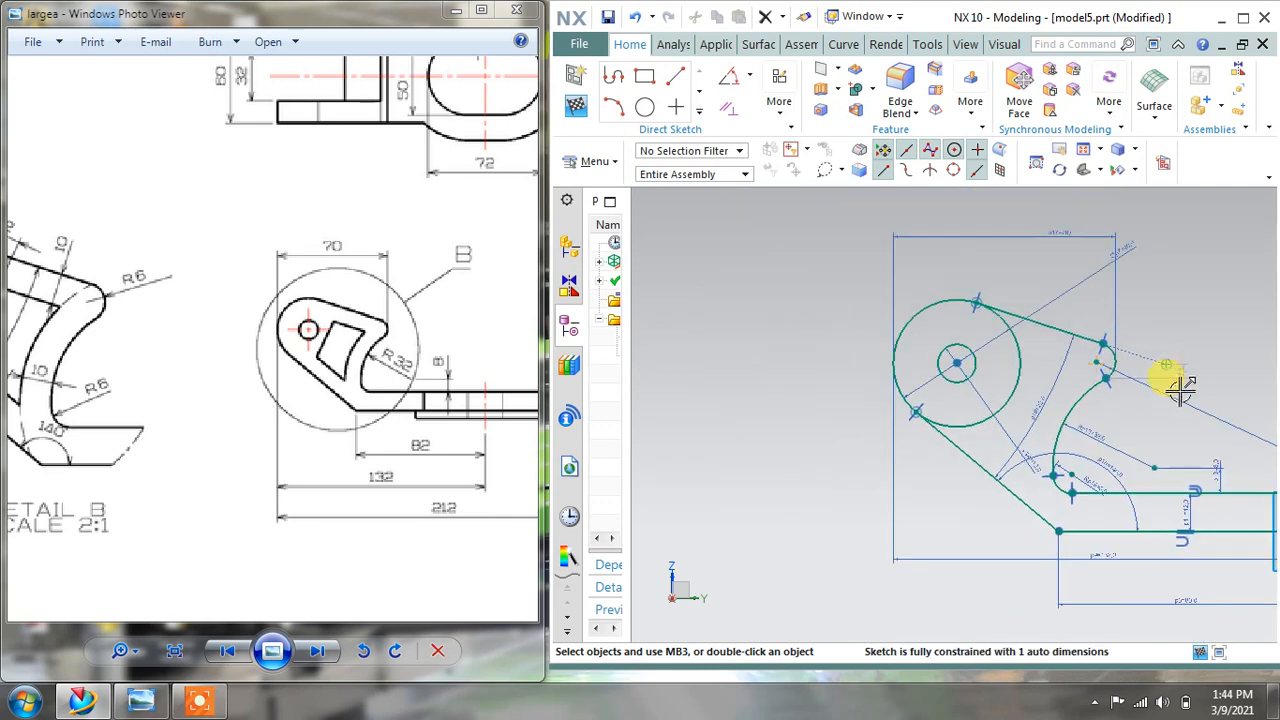
Try to delete the automatic linear dimension between the tip fillet's lower end and the theoretical corner.
{"action": "scroll", "coordinate": [1180, 390], "scroll_direction": "up", "scroll_amount": 4}
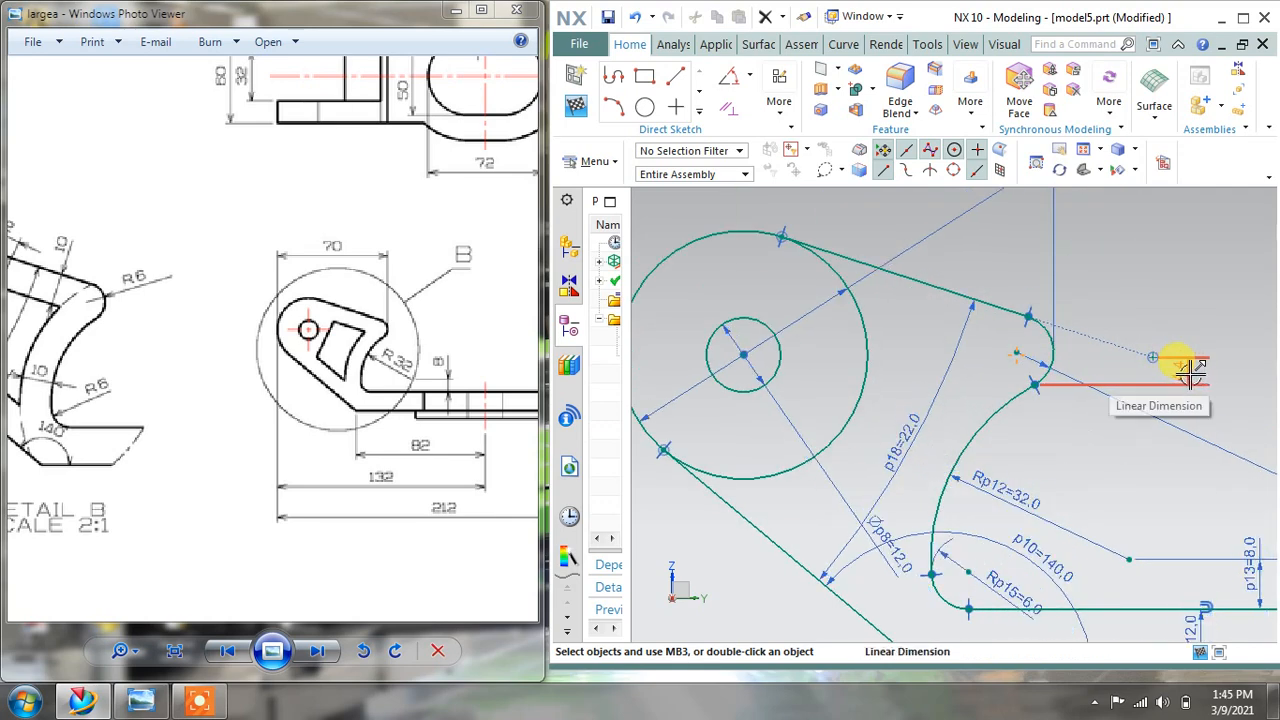
{"action": "right_click", "coordinate": [1190, 372]}
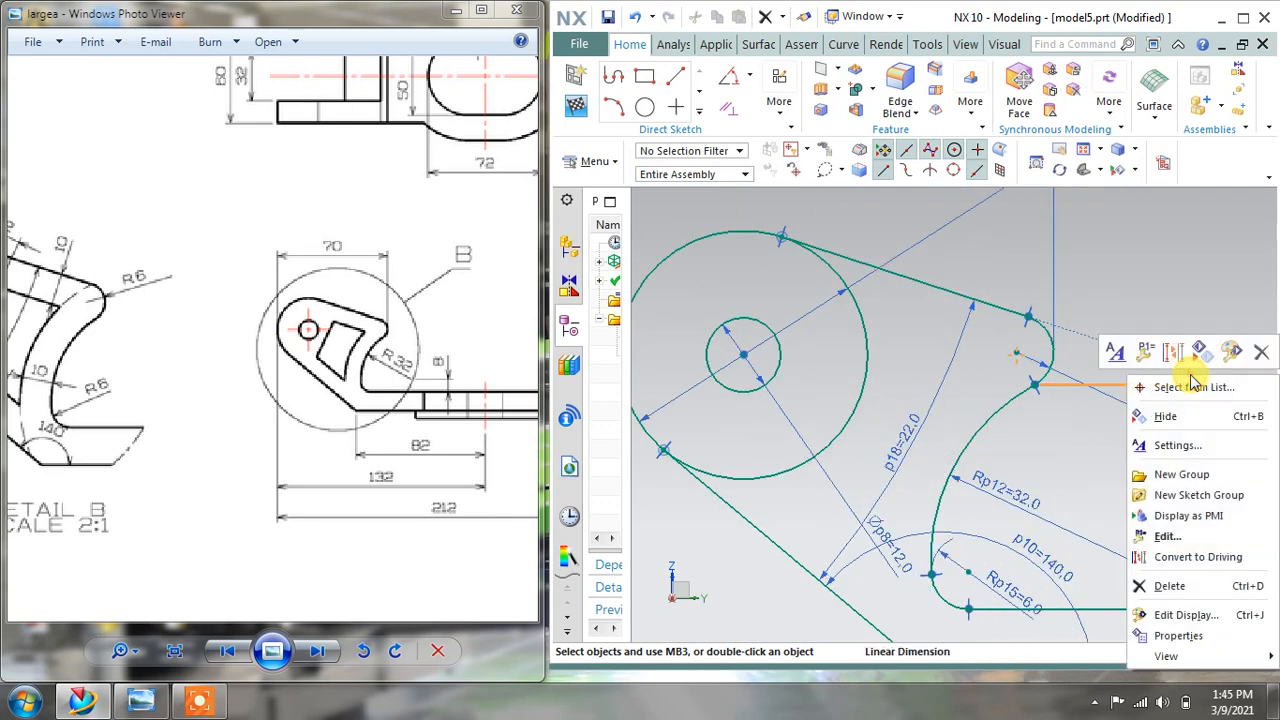
{"action": "left_click", "coordinate": [1169, 586]}
{"action": "left_click", "coordinate": [914, 382]}
{"action": "scroll", "coordinate": [934, 357], "scroll_direction": "down", "scroll_amount": 2}
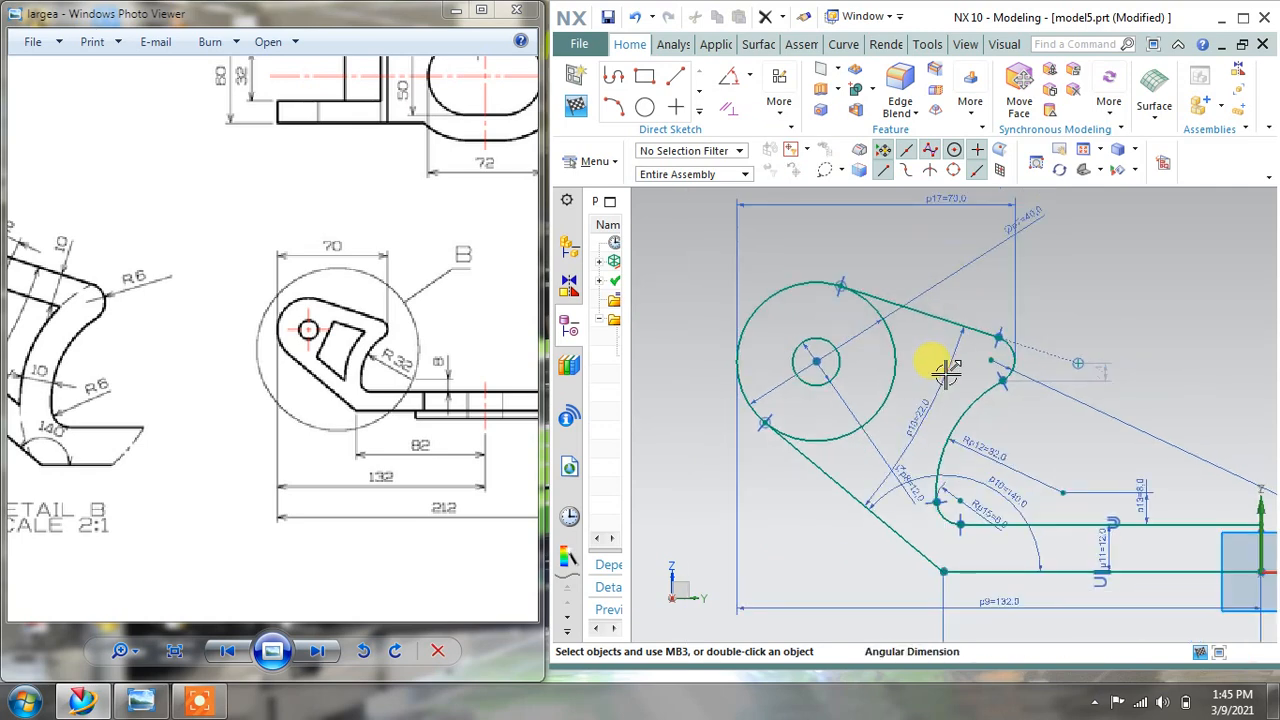
{"action": "scroll", "coordinate": [929, 237], "scroll_direction": "up", "scroll_amount": 2}
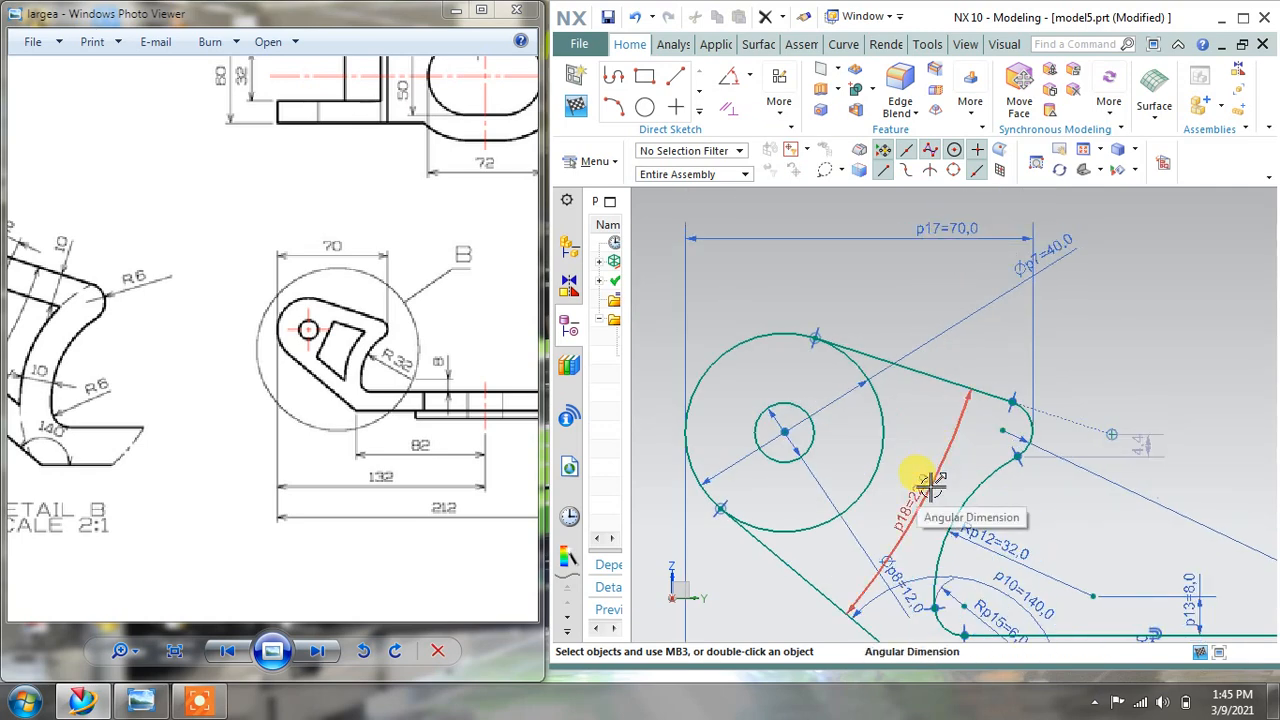
{"action": "scroll", "coordinate": [931, 483], "scroll_direction": "down", "scroll_amount": 3}
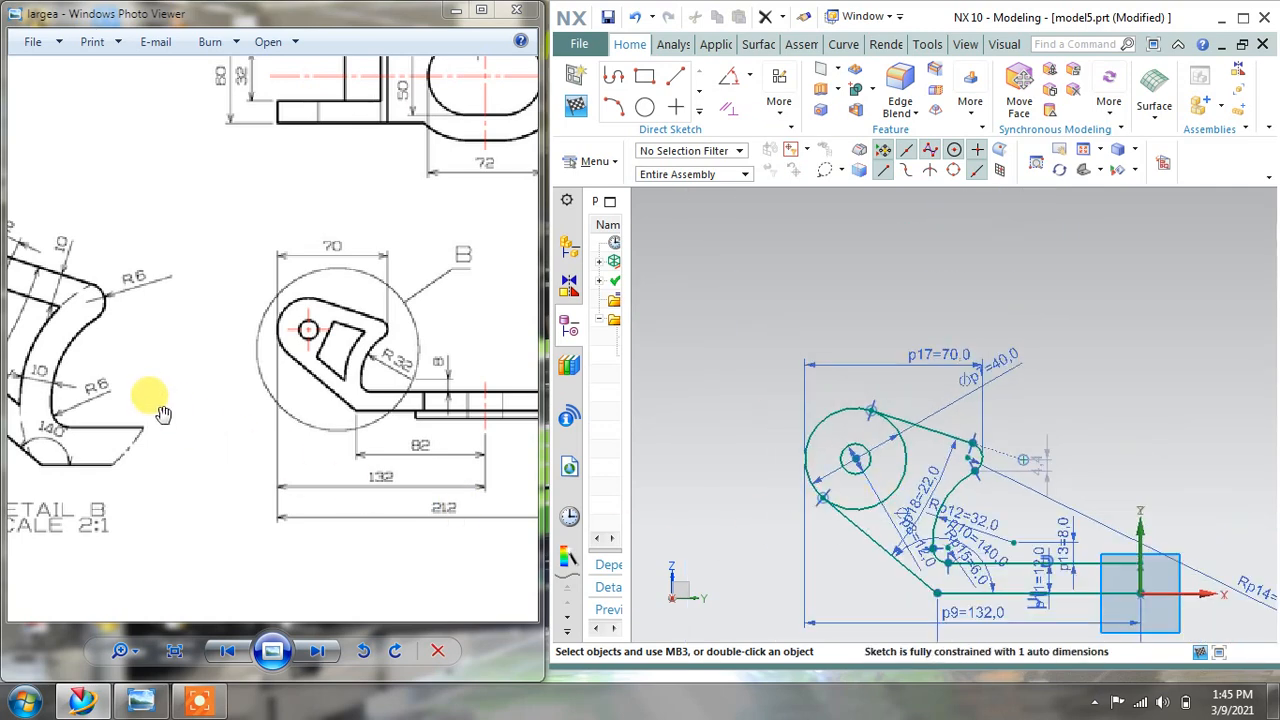
Trim away the inner portion of the 40 mm circle between its tangent points with the two slanted lines.
{"action": "mouse_move", "coordinate": [157, 400]}
{"action": "left_mouse_down"}
{"action": "mouse_move", "coordinate": [332, 406]}
{"action": "mouse_move", "coordinate": [336, 388]}
{"action": "left_mouse_up"}
{"action": "scroll", "coordinate": [333, 385], "scroll_direction": "up", "scroll_amount": 1}
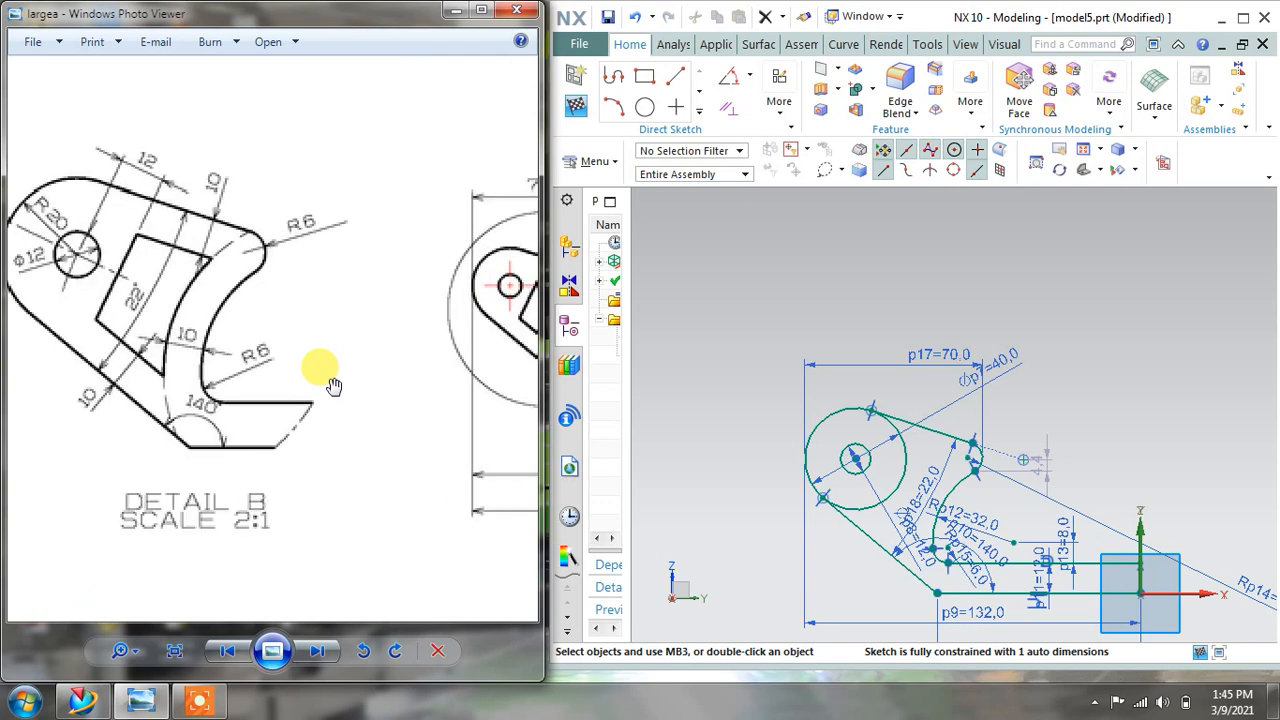
{"action": "left_click", "coordinate": [699, 110]}
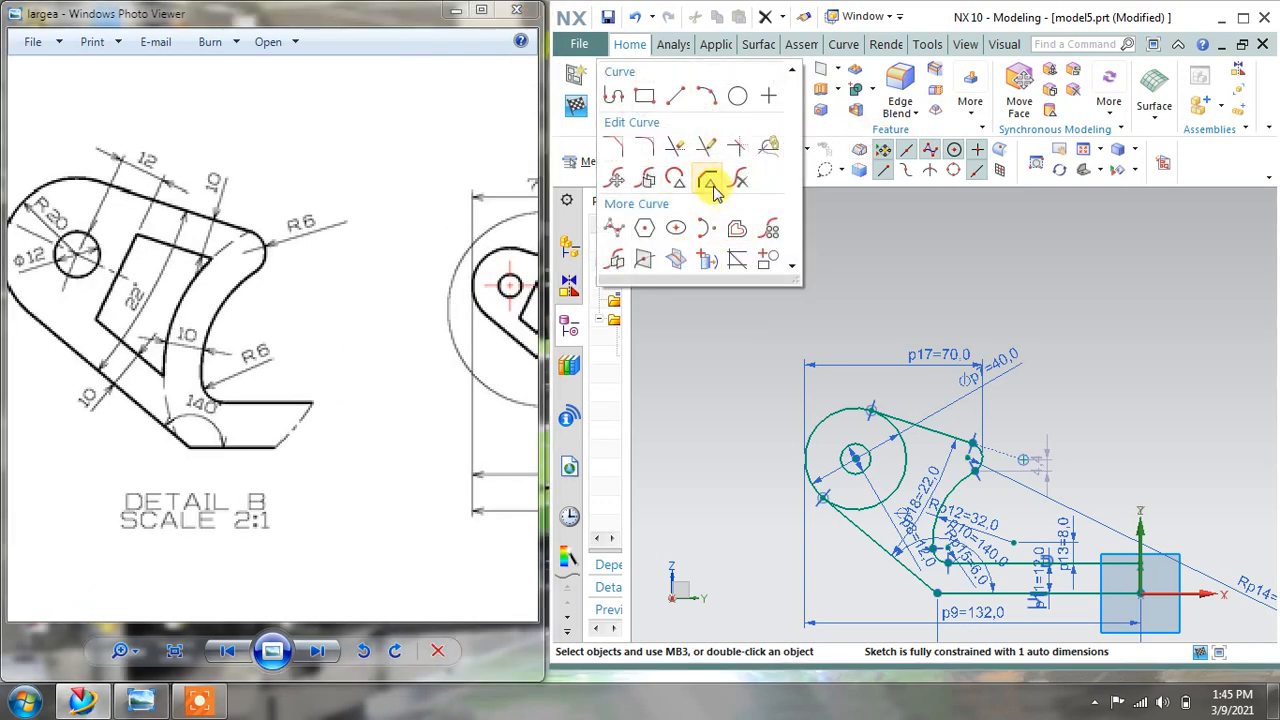
{"action": "left_click", "coordinate": [676, 150]}
{"action": "left_click", "coordinate": [898, 478]}
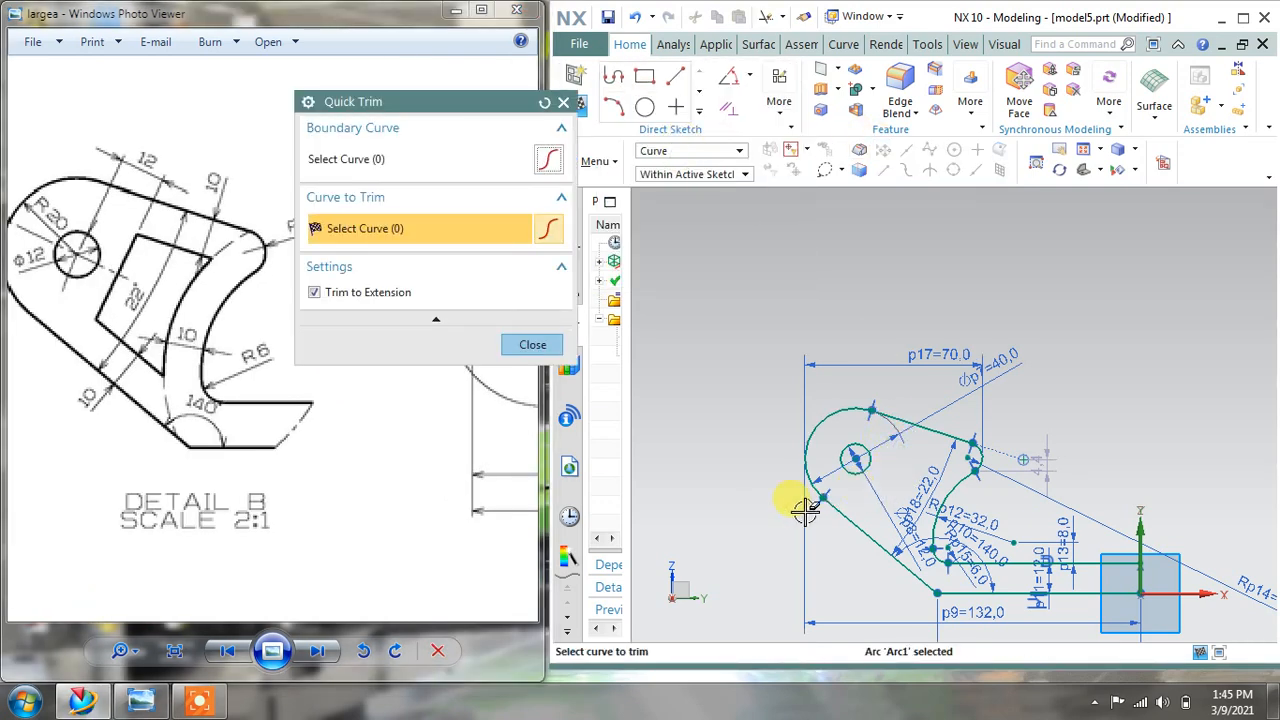
{"action": "left_click", "coordinate": [561, 352]}
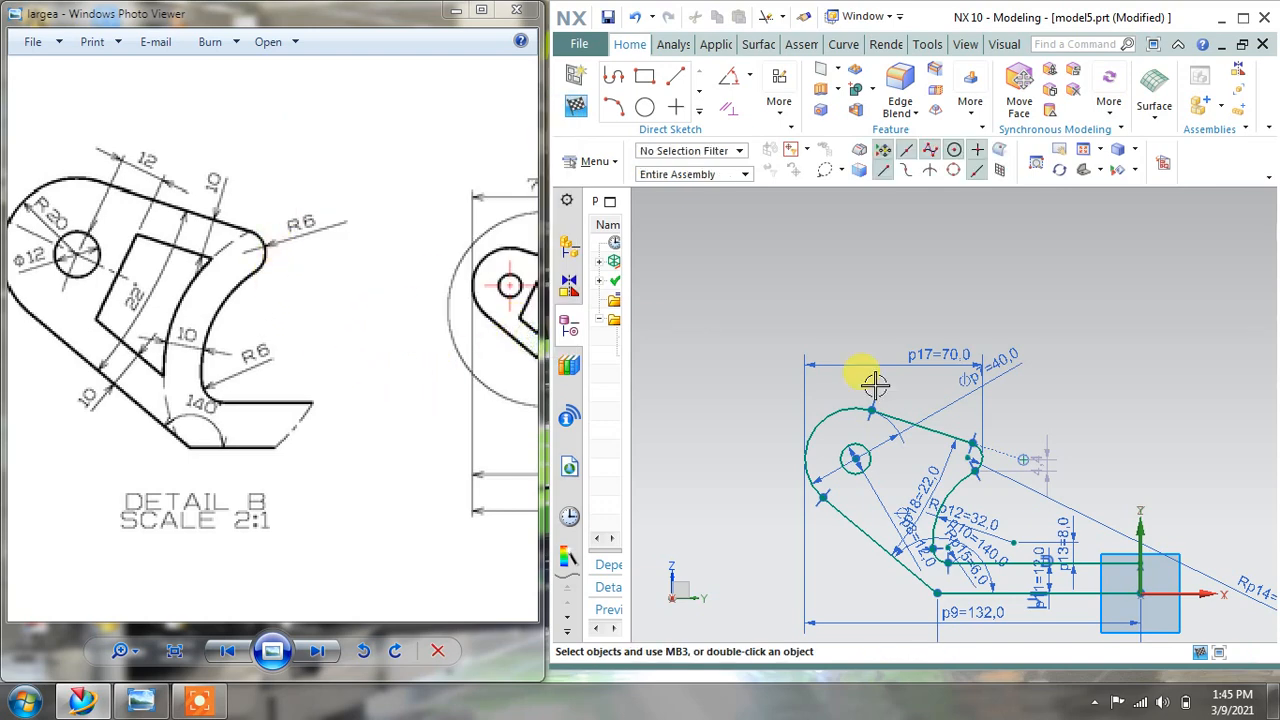
Reposition the 140-degree angle, 12 mm hole diameter and lower R6 fillet dimensions close to their geometry.
{"action": "scroll", "coordinate": [968, 455], "scroll_direction": "up", "scroll_amount": 3}
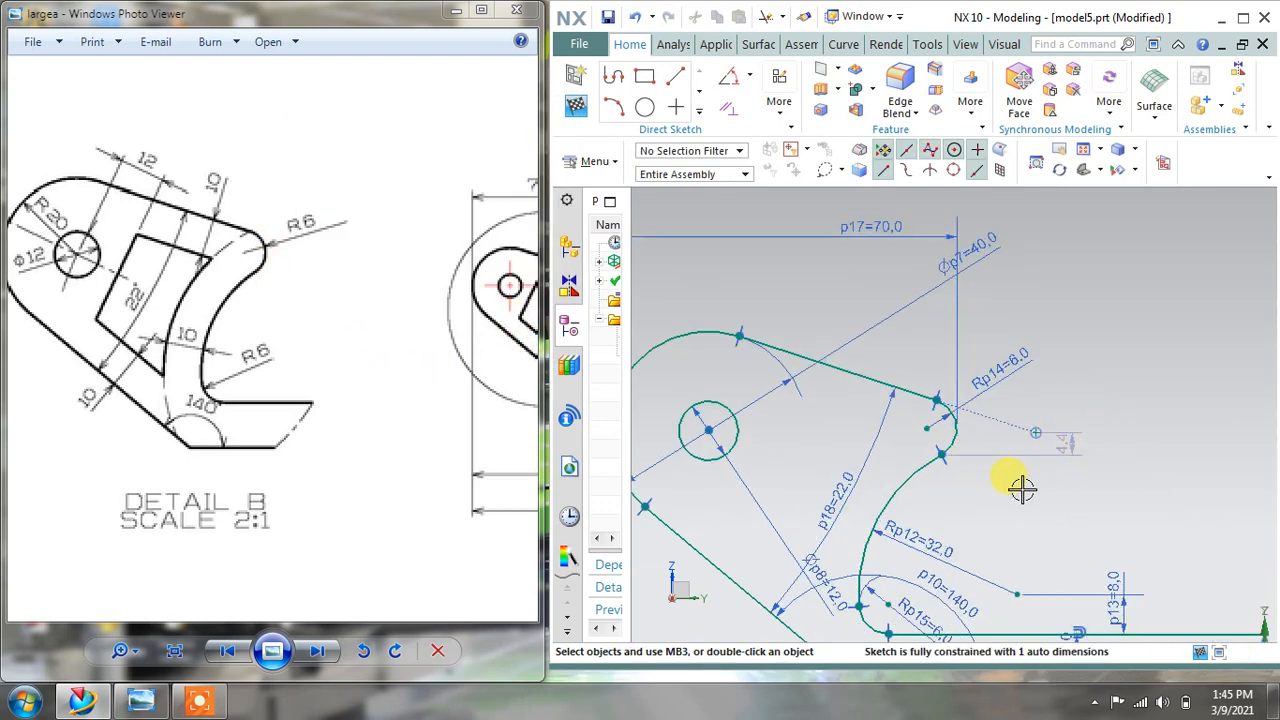
{"action": "mouse_move", "coordinate": [426, 453]}
{"action": "left_mouse_down"}
{"action": "mouse_move", "coordinate": [383, 477]}
{"action": "mouse_move", "coordinate": [420, 494]}
{"action": "left_mouse_up"}
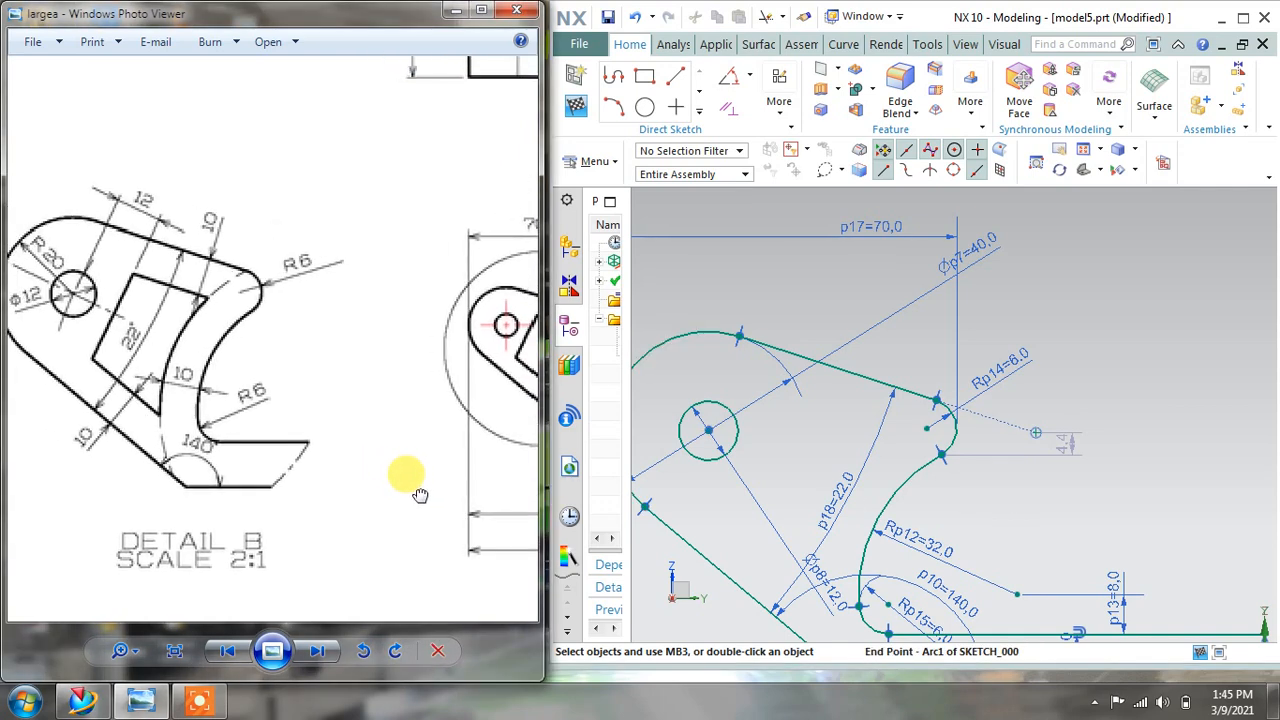
{"action": "scroll", "coordinate": [431, 490], "scroll_direction": "down", "scroll_amount": 1}
{"action": "scroll", "coordinate": [431, 490], "scroll_direction": "down", "scroll_amount": 2}
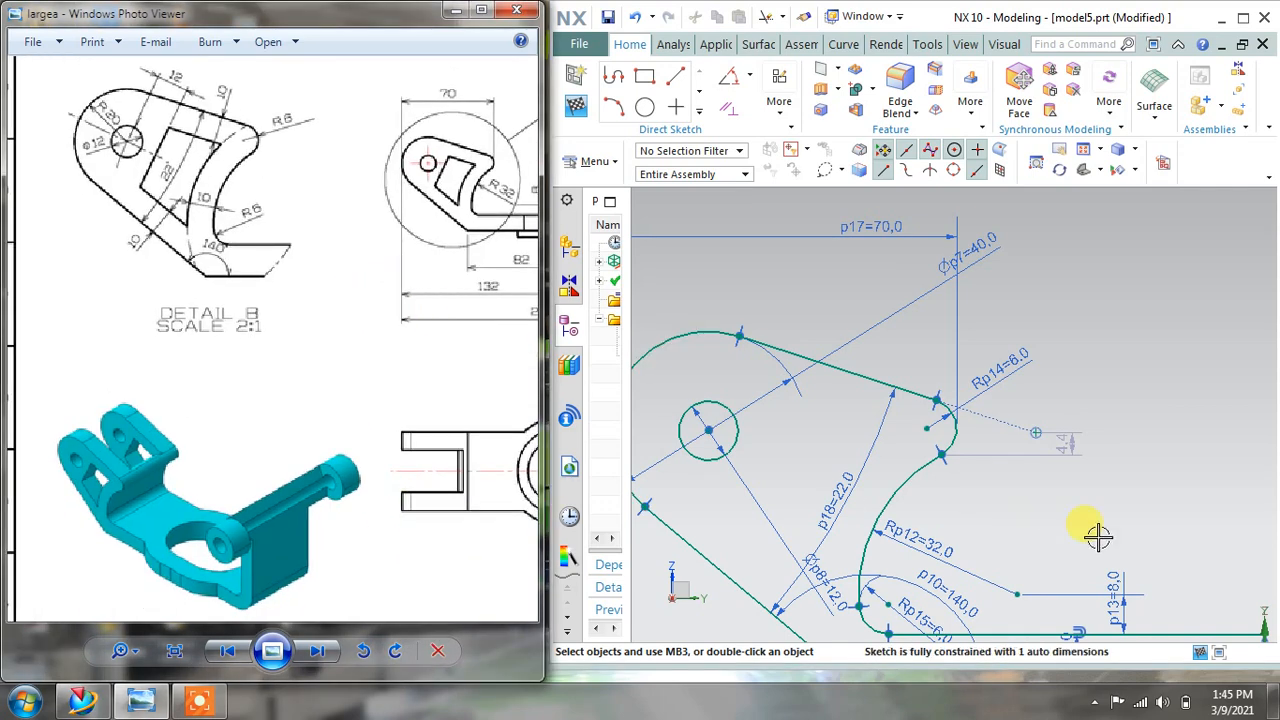
{"action": "middle_click_drag", "start_coordinate": [1094, 523], "coordinate": [1106, 440], "text": "shift"}
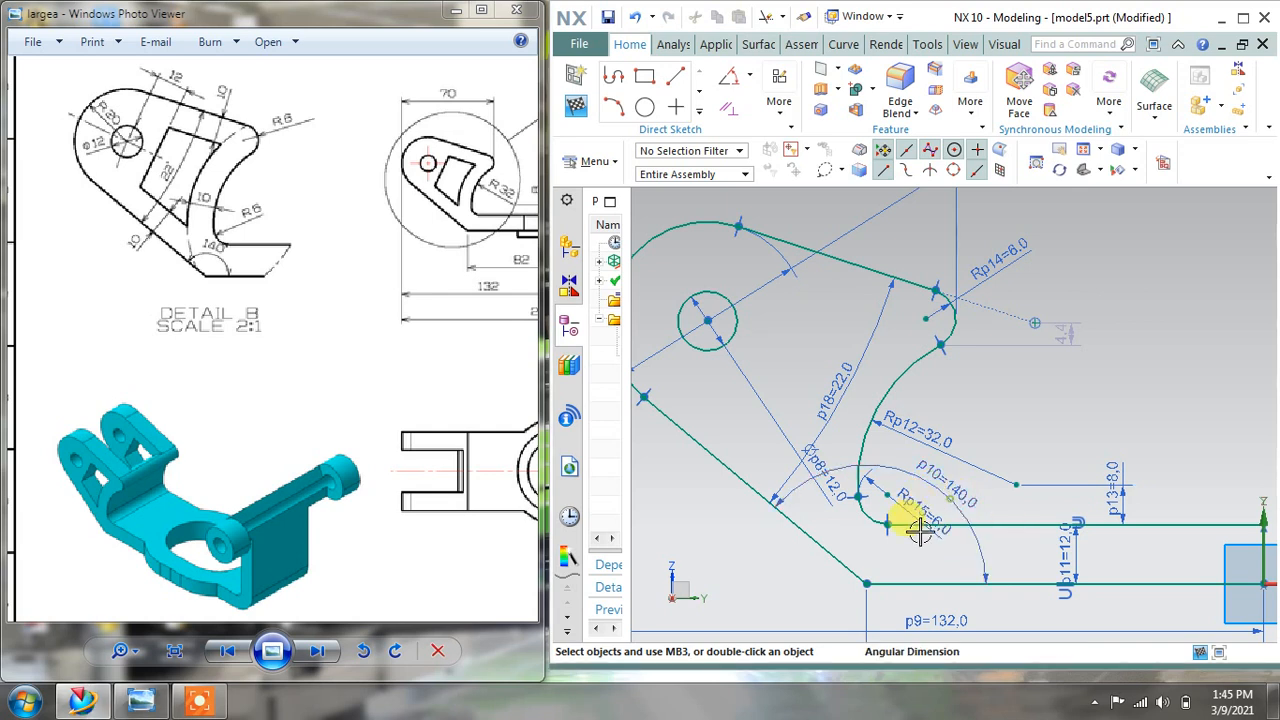
{"action": "left_click_drag", "start_coordinate": [919, 532], "coordinate": [918, 548]}
{"action": "left_click_drag", "start_coordinate": [829, 486], "coordinate": [750, 384]}
{"action": "left_click_drag", "start_coordinate": [914, 500], "coordinate": [918, 480]}
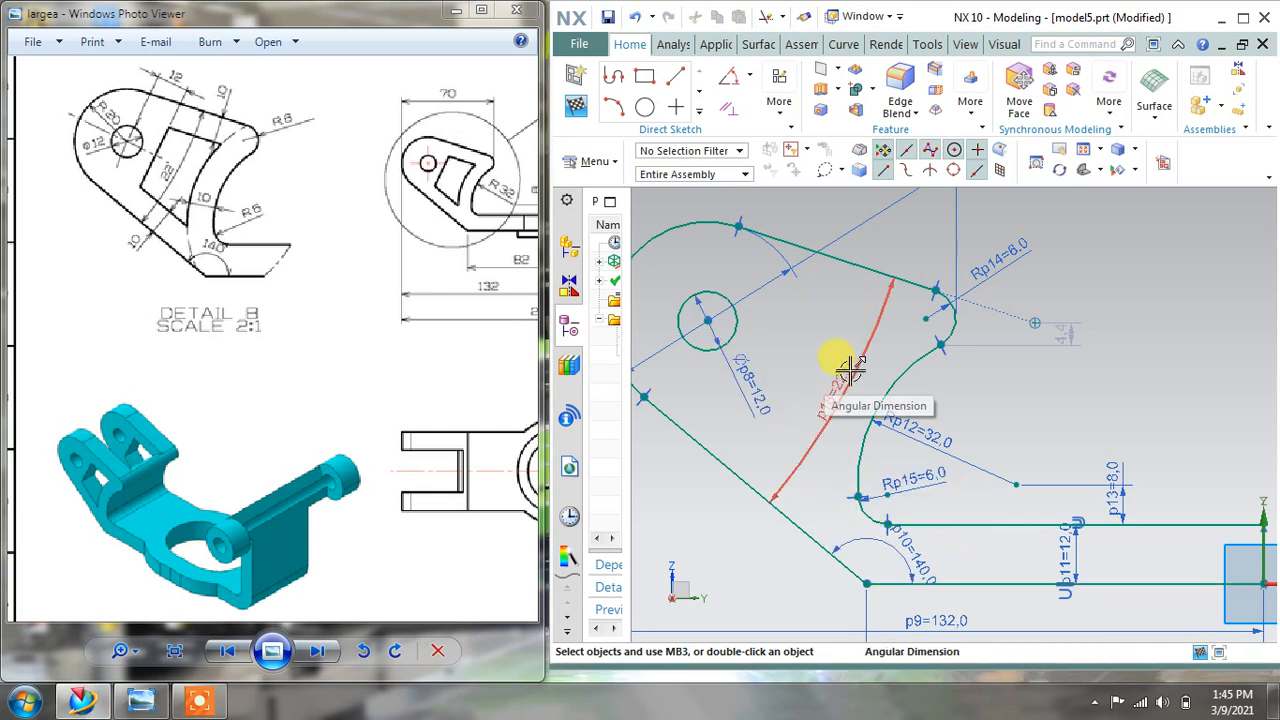
Move the 40 mm diameter dimension in toward the rounded end and shift the arm's 70 mm dimension text.
{"action": "scroll", "coordinate": [966, 363], "scroll_direction": "up", "scroll_amount": 1}
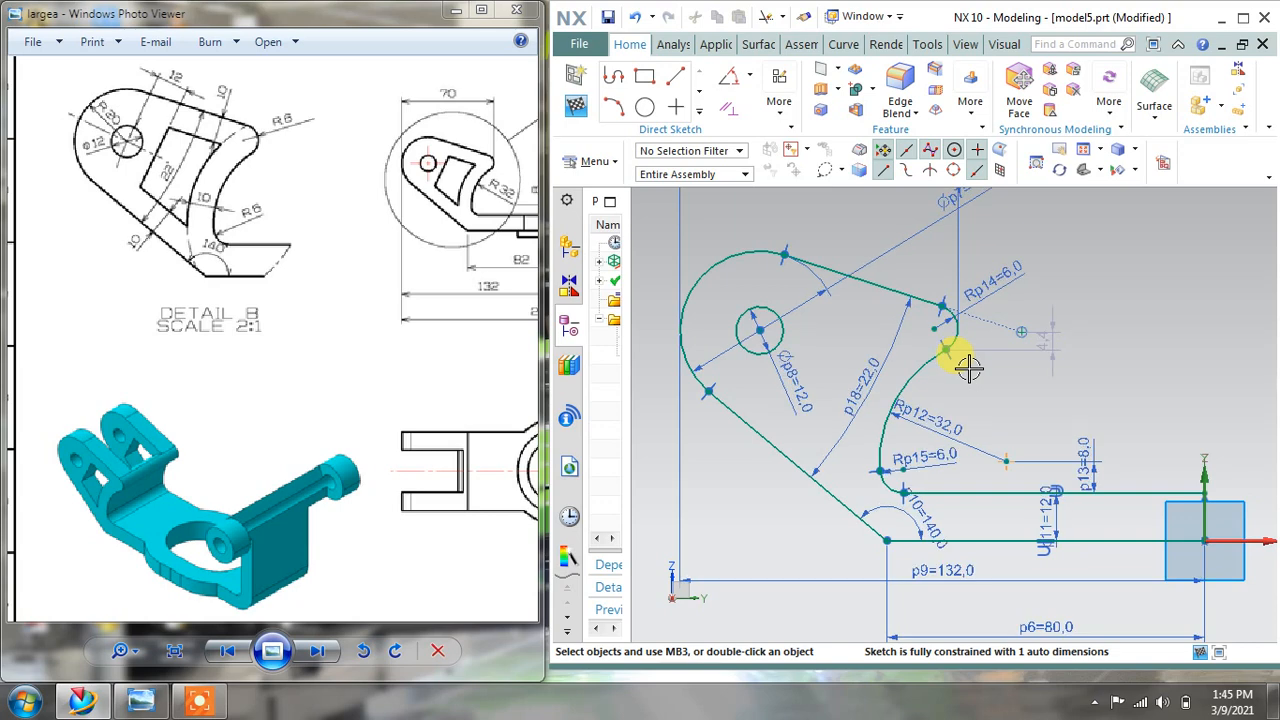
{"action": "middle_click_drag", "start_coordinate": [963, 273], "coordinate": [967, 400], "text": "shift"}
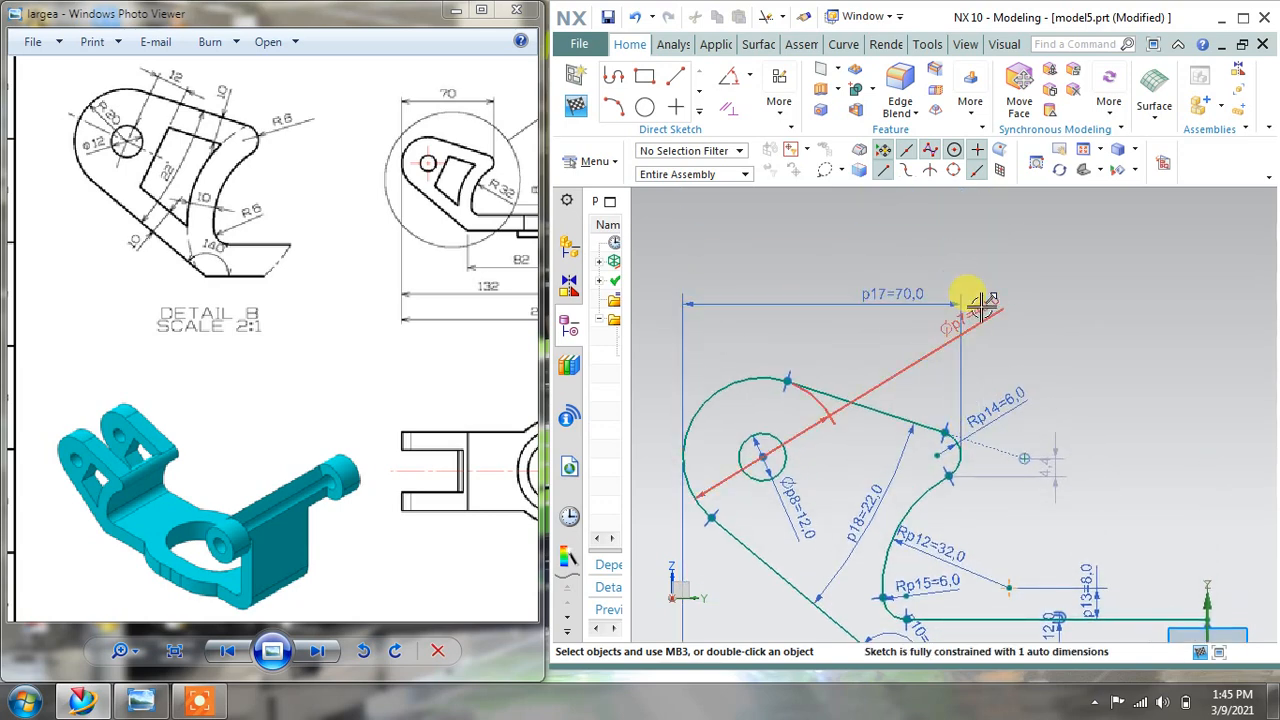
{"action": "left_click_drag", "start_coordinate": [983, 303], "coordinate": [861, 371]}
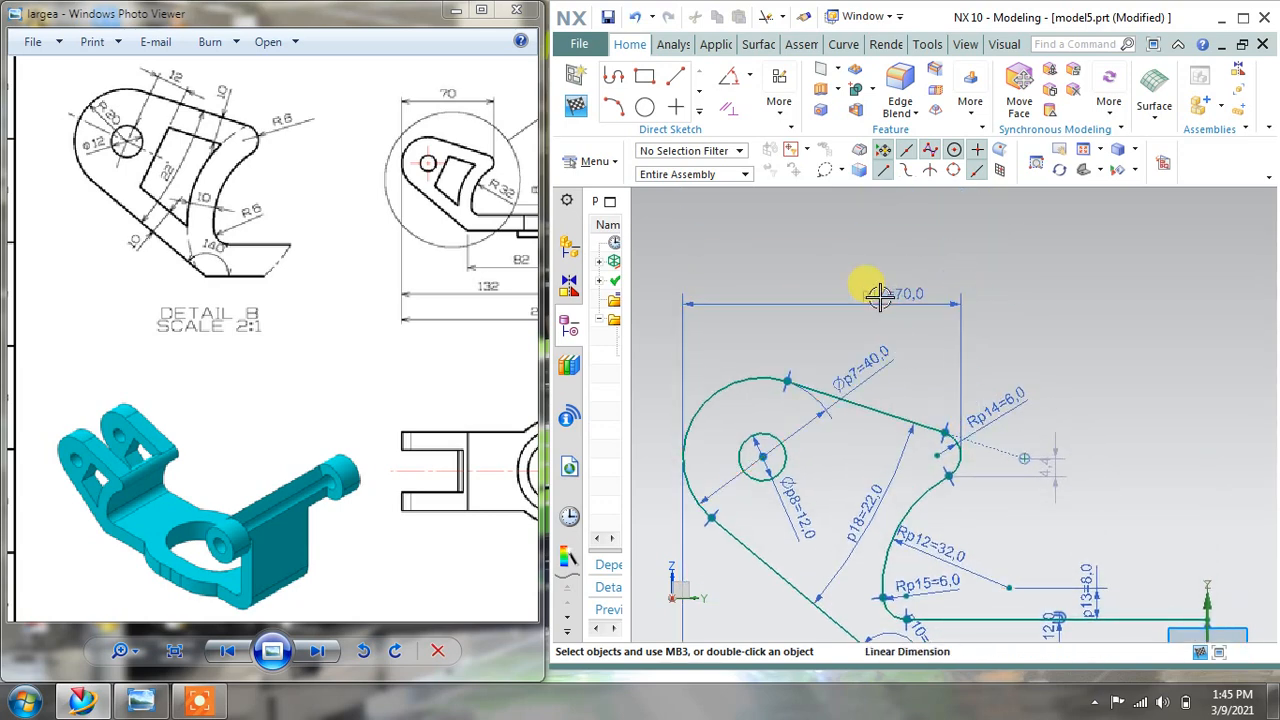
{"action": "left_click_drag", "start_coordinate": [881, 296], "coordinate": [860, 271]}
{"action": "scroll", "coordinate": [420, 300], "scroll_direction": "up", "scroll_amount": 5}
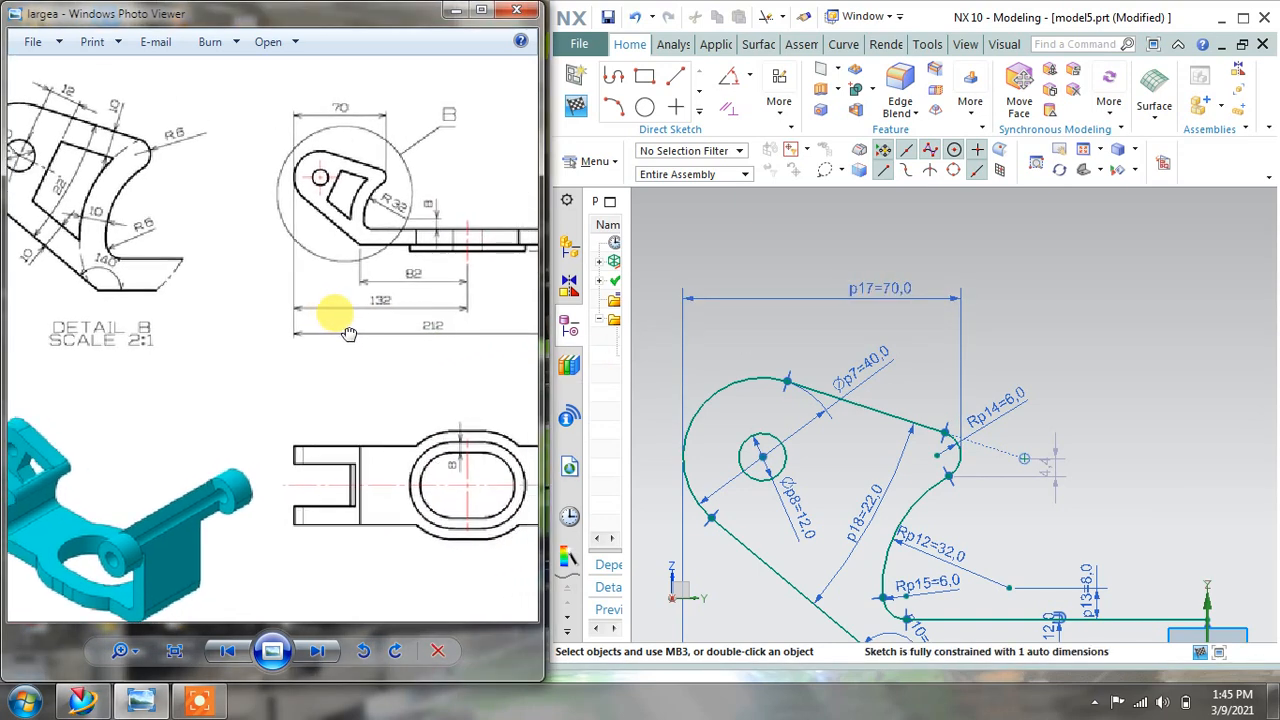
{"action": "mouse_move", "coordinate": [700, 366]}
{"action": "middle_mouse_down", "text": "shift"}
{"action": "mouse_move", "coordinate": [737, 263]}
{"action": "mouse_move", "coordinate": [740, 160]}
{"action": "middle_mouse_up", "text": "shift"}
Move the tip fillet's R6 dimension outside the profile and turn the 40 mm diameter dimension to a steeper angle.
{"action": "left_click_drag", "start_coordinate": [1092, 386], "coordinate": [1120, 399]}
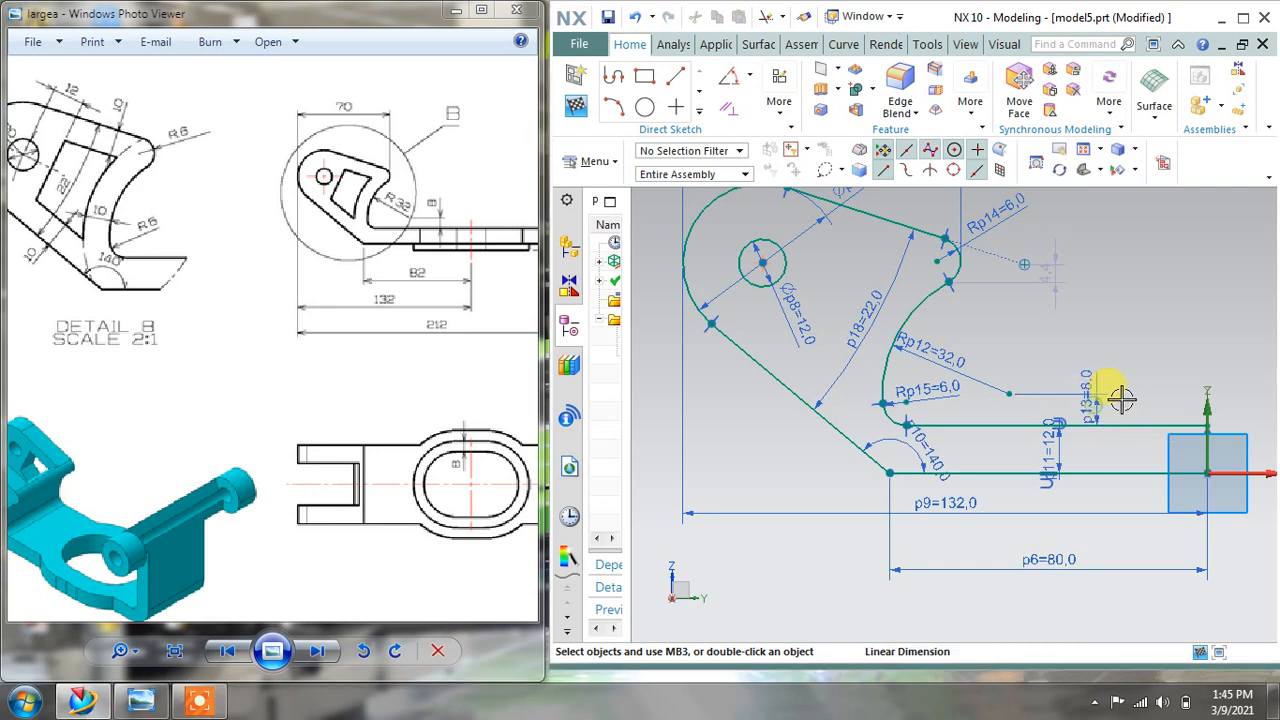
{"action": "scroll", "coordinate": [914, 434], "scroll_direction": "up", "scroll_amount": 2}
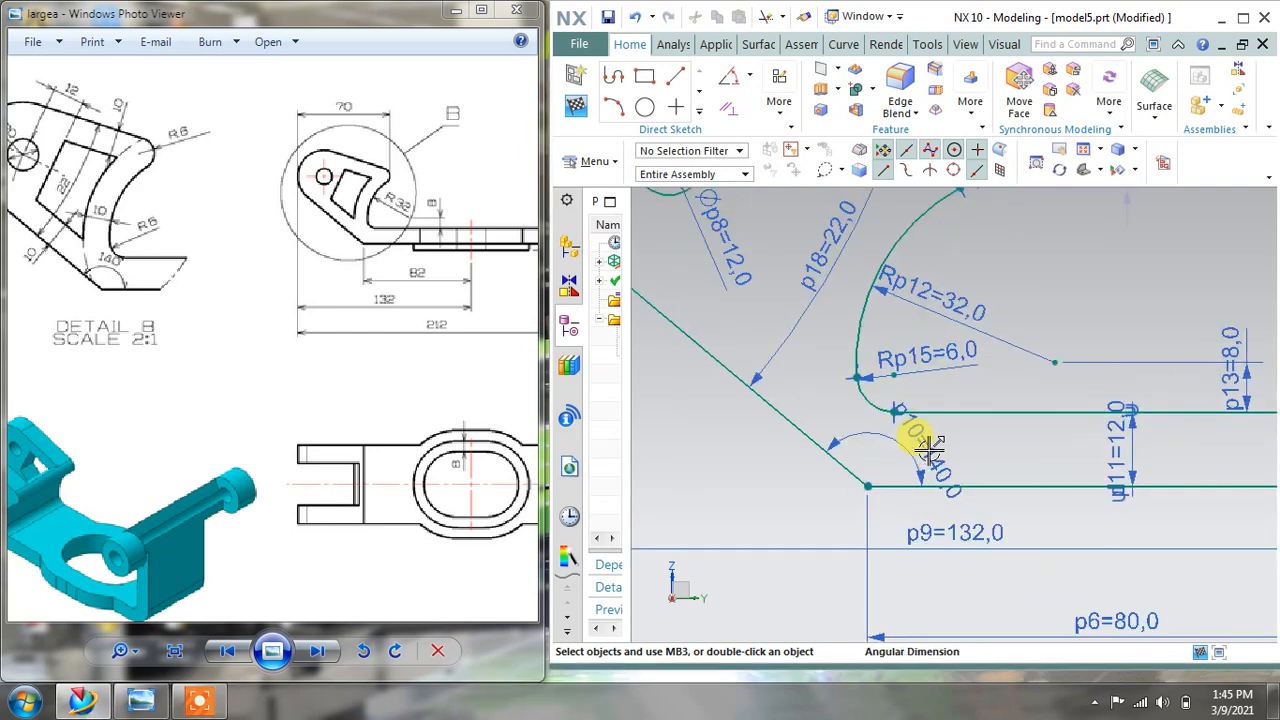
{"action": "scroll", "coordinate": [935, 366], "scroll_direction": "down", "scroll_amount": 3}
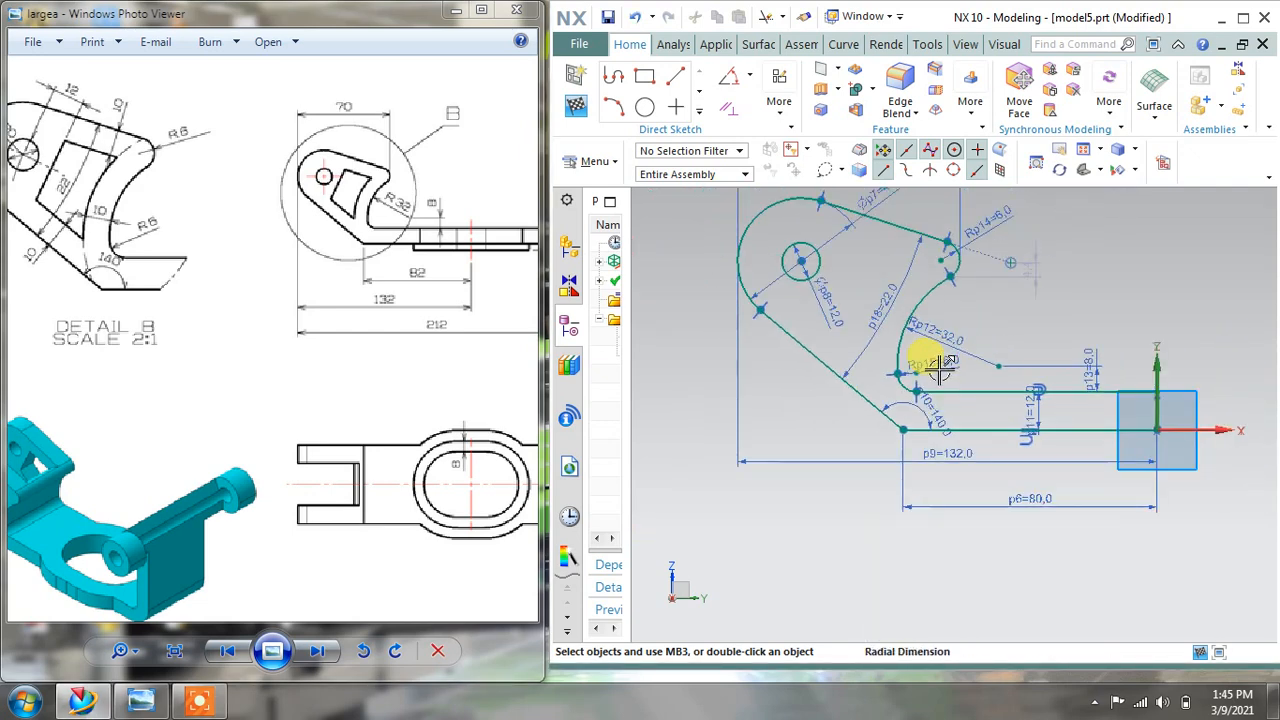
{"action": "mouse_move", "coordinate": [300, 305]}
{"action": "left_mouse_down"}
{"action": "mouse_move", "coordinate": [214, 277]}
{"action": "mouse_move", "coordinate": [287, 372]}
{"action": "left_mouse_up"}
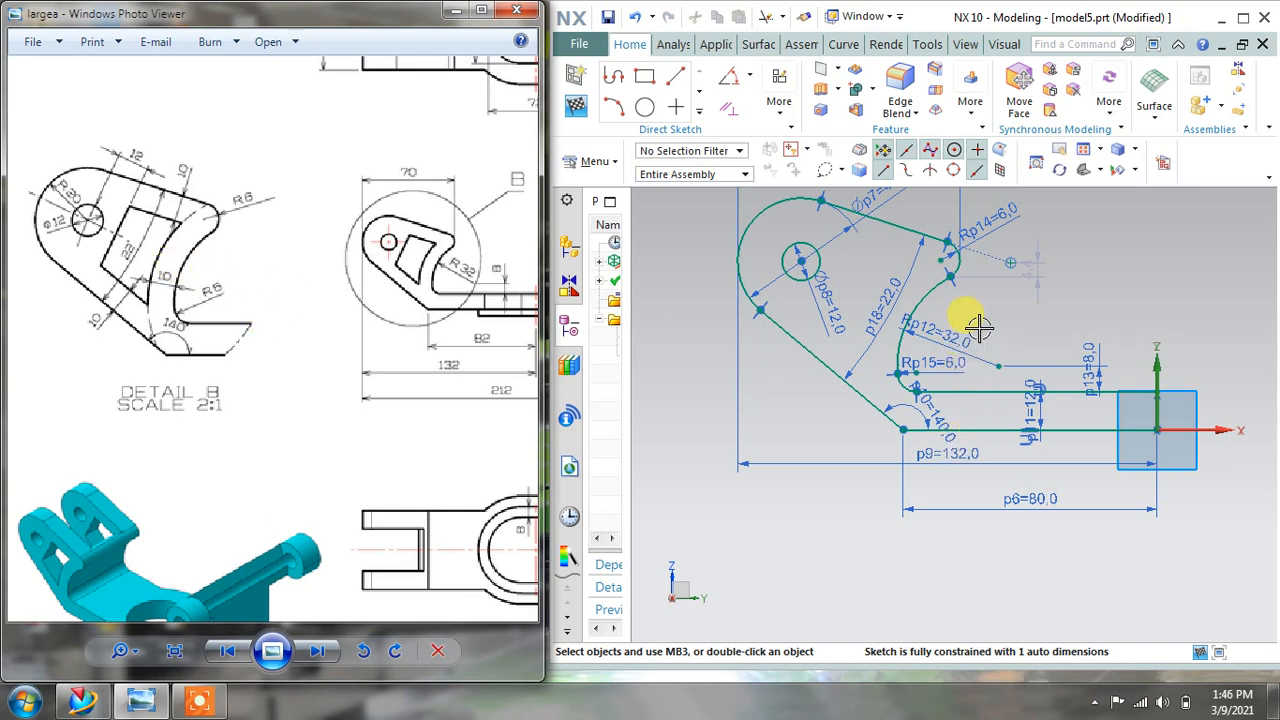
{"action": "left_click_drag", "start_coordinate": [1012, 220], "coordinate": [1050, 215]}
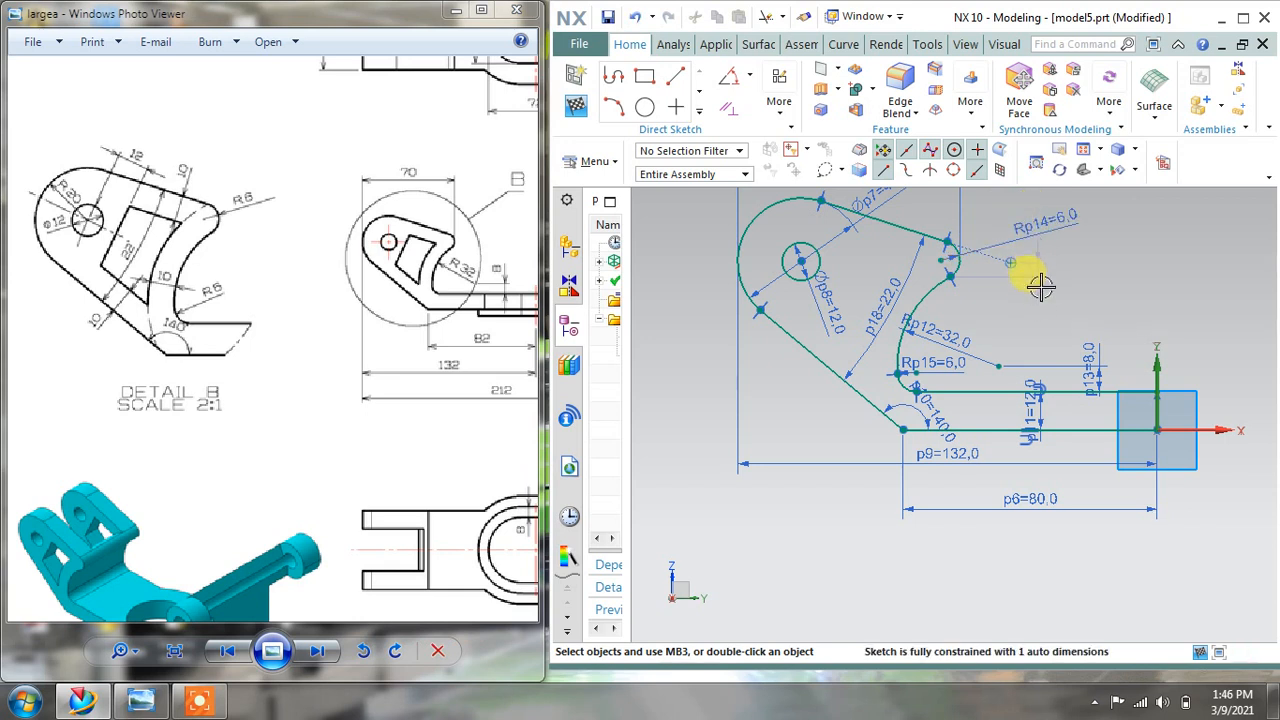
{"action": "mouse_move", "coordinate": [1041, 341]}
{"action": "middle_mouse_down", "text": "shift"}
{"action": "mouse_move", "coordinate": [906, 357]}
{"action": "mouse_move", "coordinate": [920, 404]}
{"action": "middle_mouse_up", "text": "shift"}
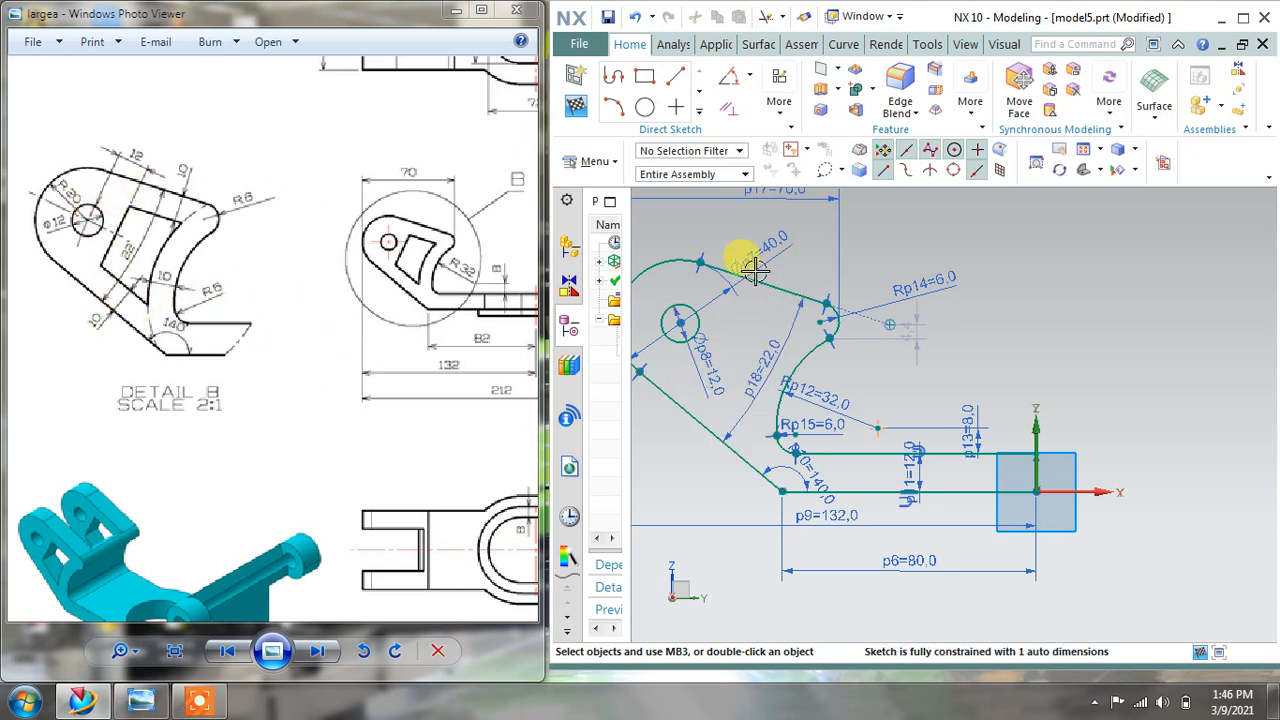
{"action": "left_click_drag", "start_coordinate": [768, 246], "coordinate": [702, 217]}
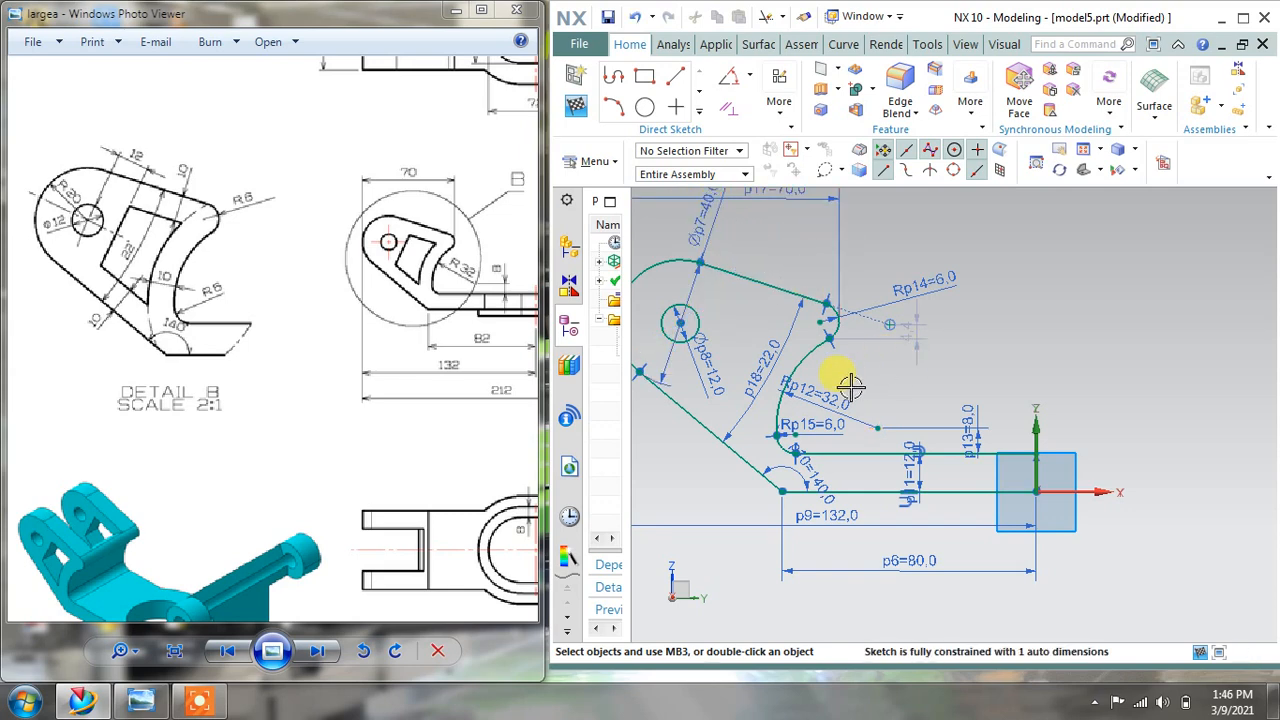
{"action": "scroll", "coordinate": [880, 371], "scroll_direction": "up", "scroll_amount": 4}
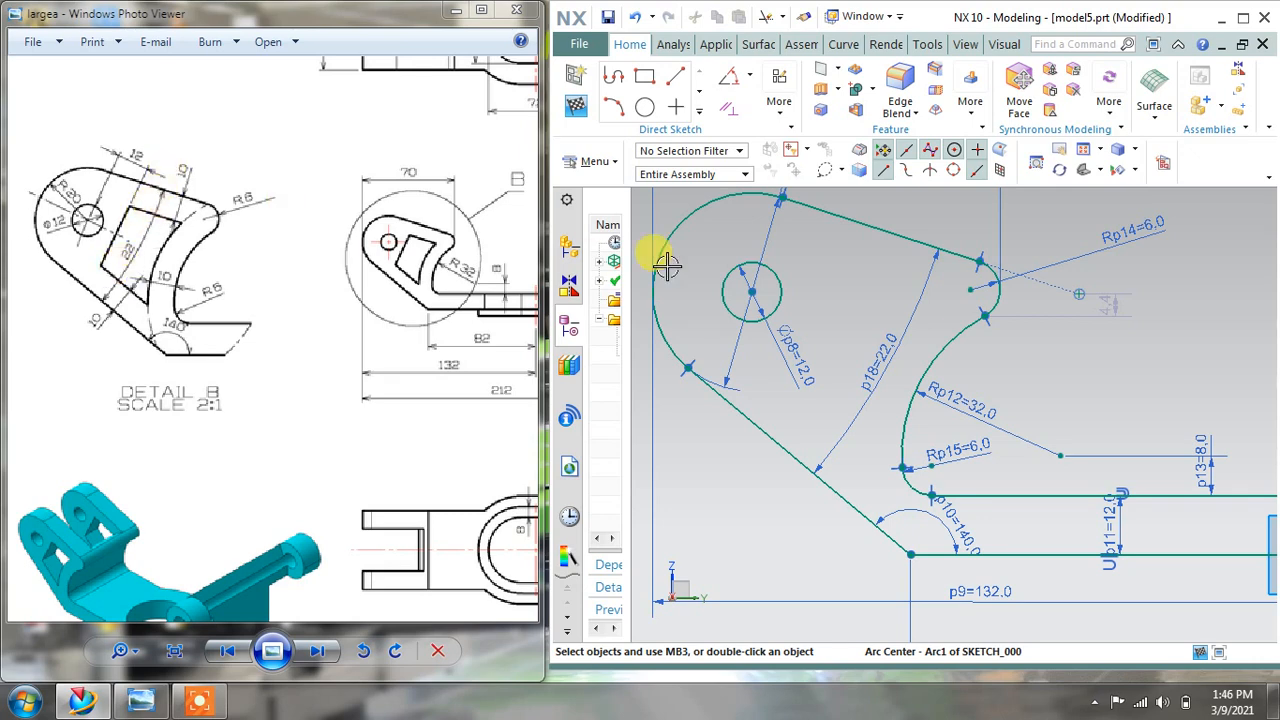
Start an Offset Curve of the R32 arc toward the hole with a distance of 10 mm.
{"action": "left_click", "coordinate": [699, 109]}
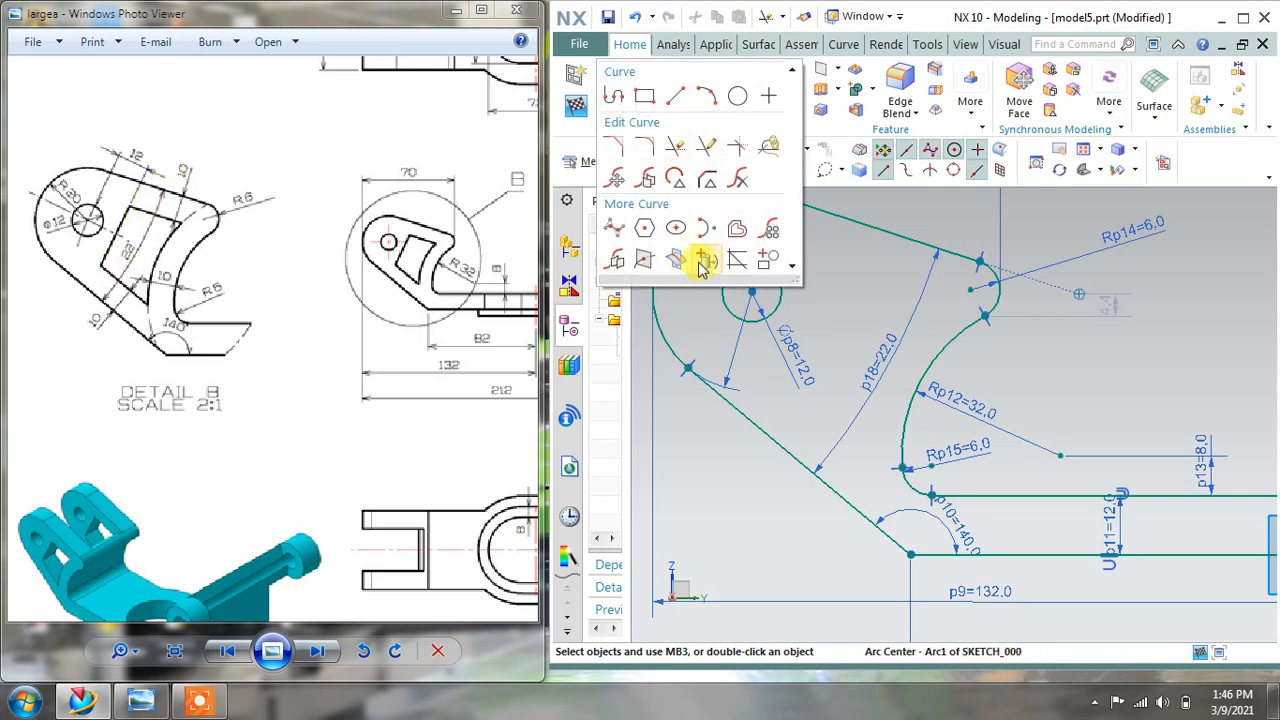
{"action": "left_click", "coordinate": [735, 231]}
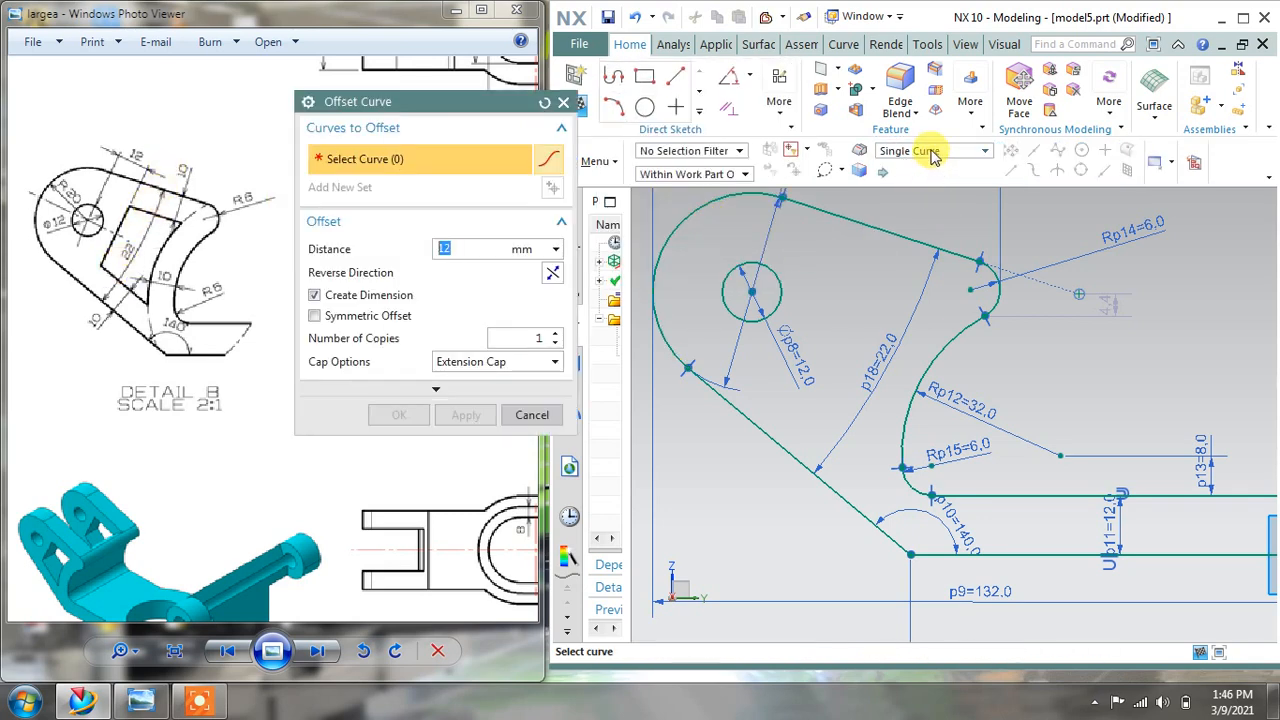
{"action": "left_click", "coordinate": [921, 351]}
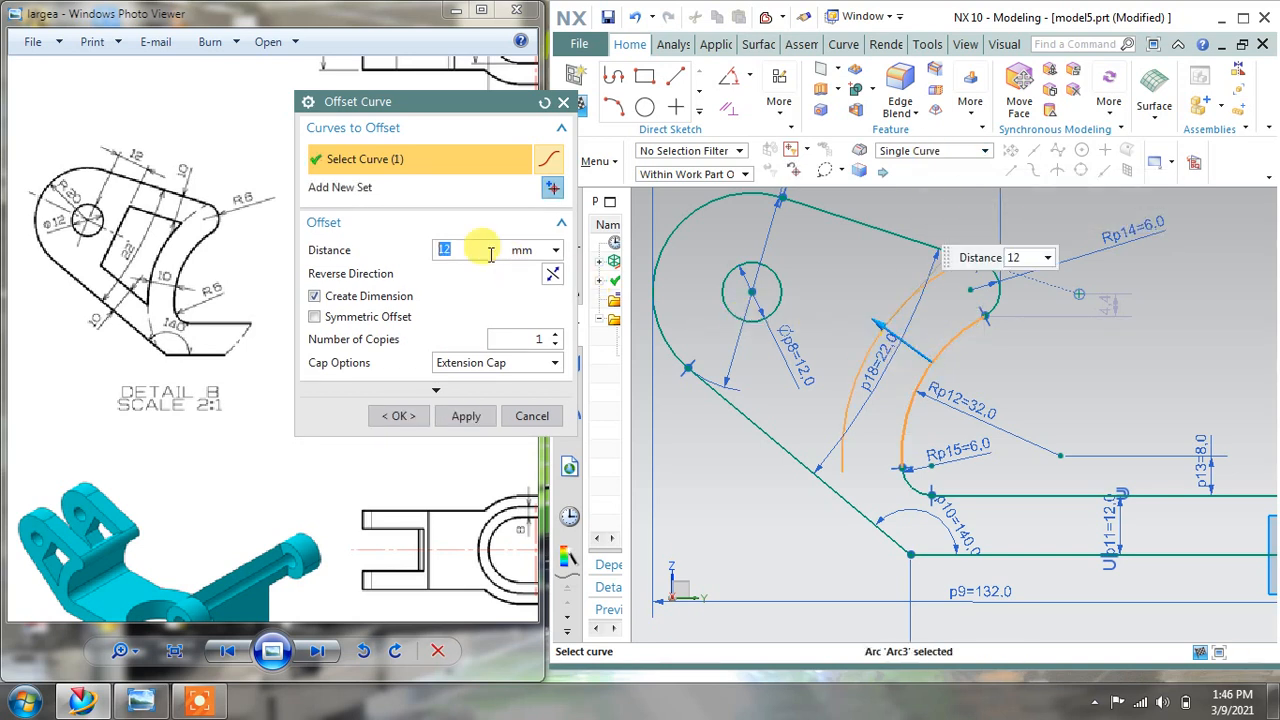
{"action": "key", "text": "Return"}
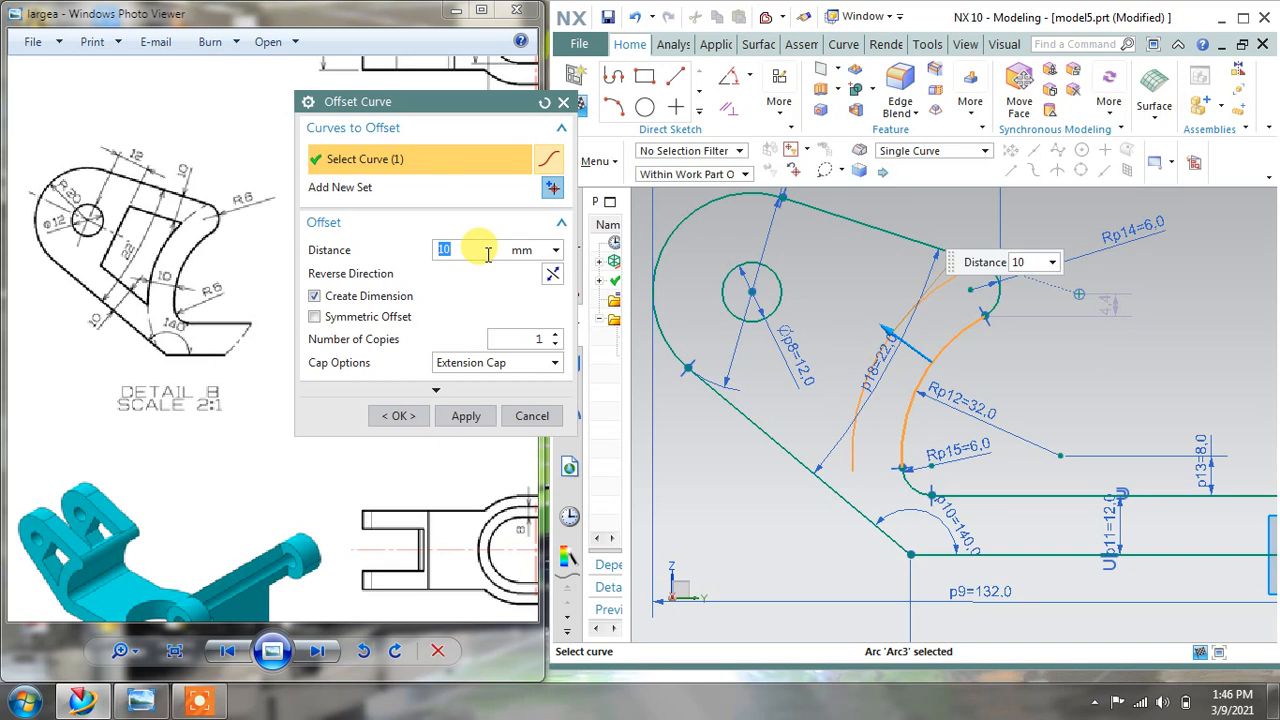
{"action": "left_click", "coordinate": [765, 437]}
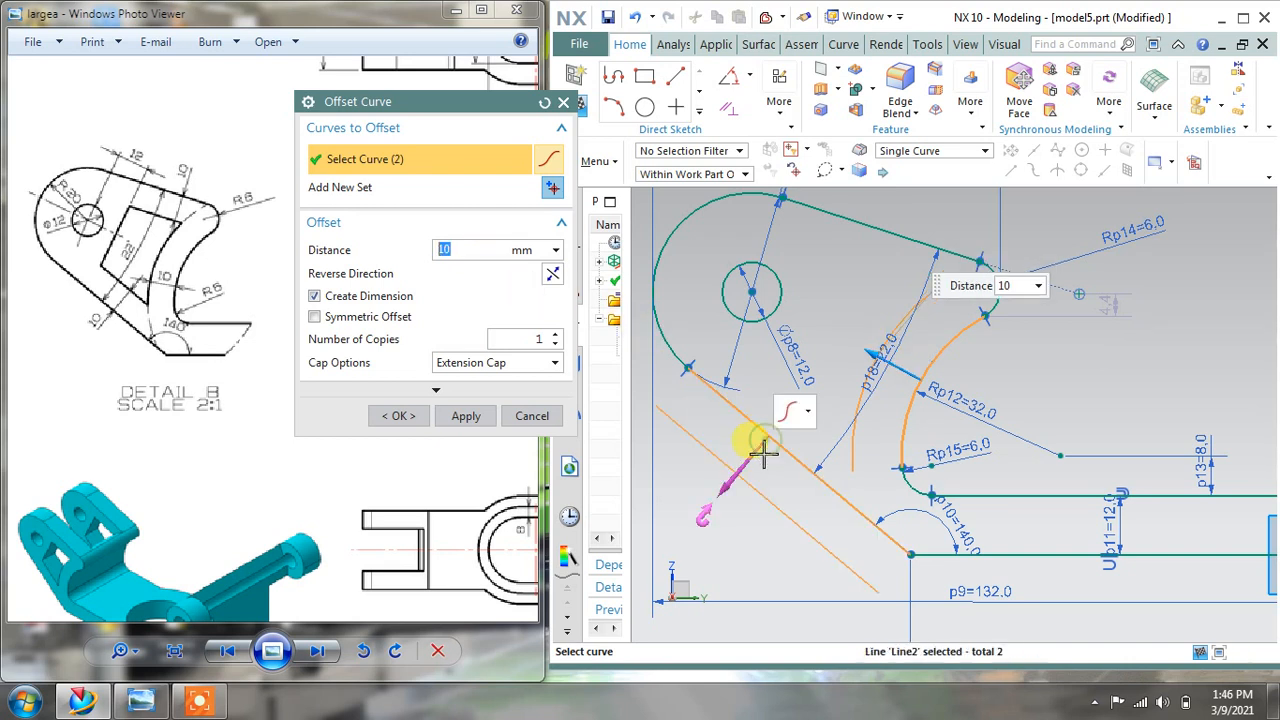
{"action": "left_click", "coordinate": [550, 271]}
{"action": "left_click", "coordinate": [557, 268]}
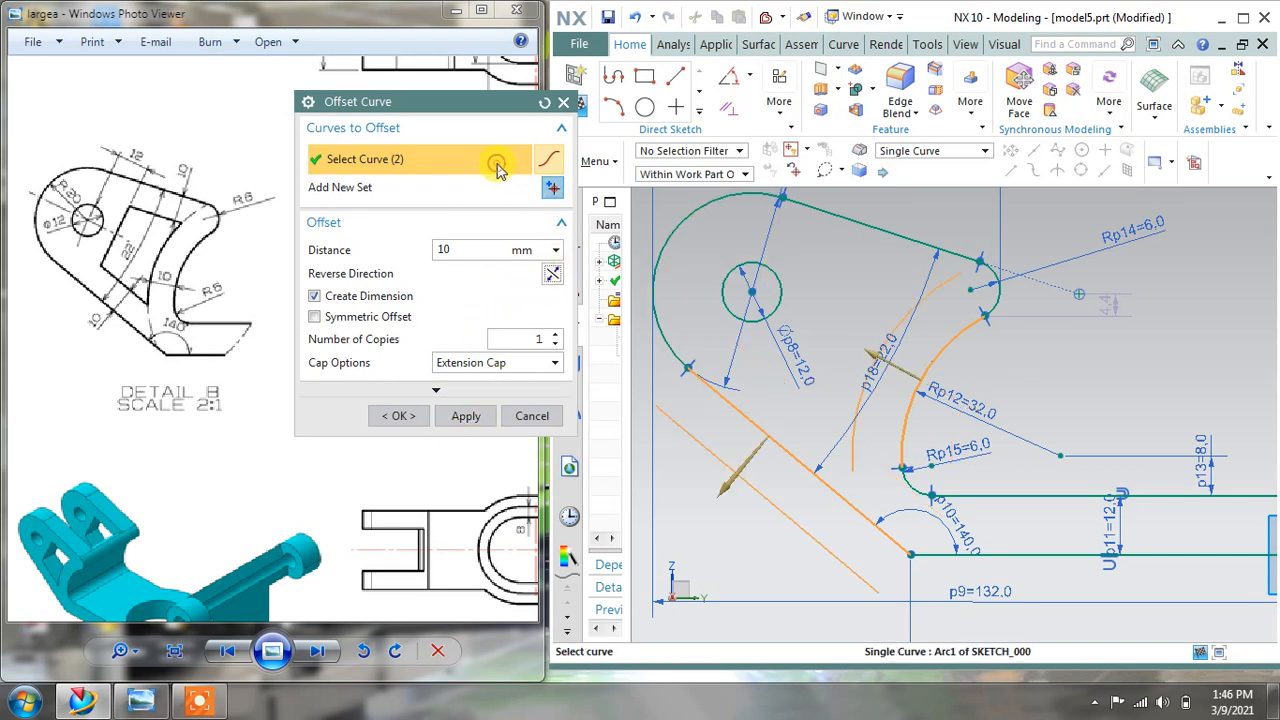
{"action": "left_click", "coordinate": [530, 417]}
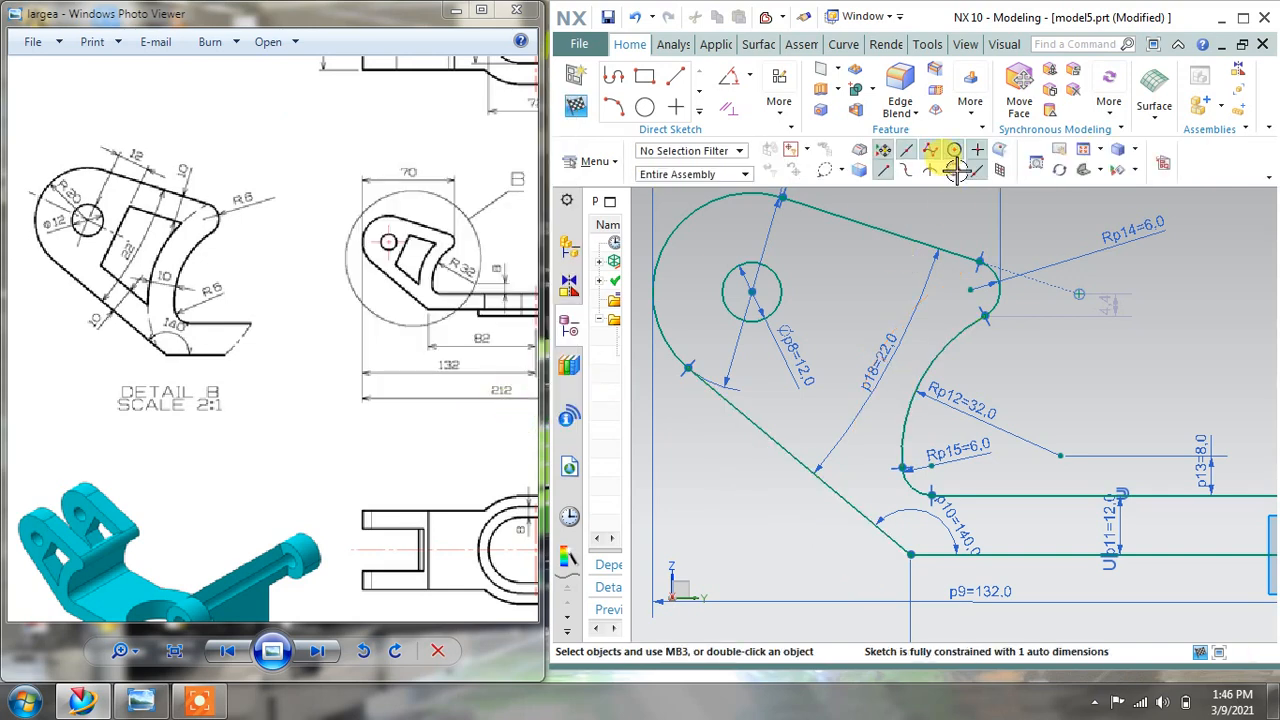
{"action": "left_click", "coordinate": [699, 112]}
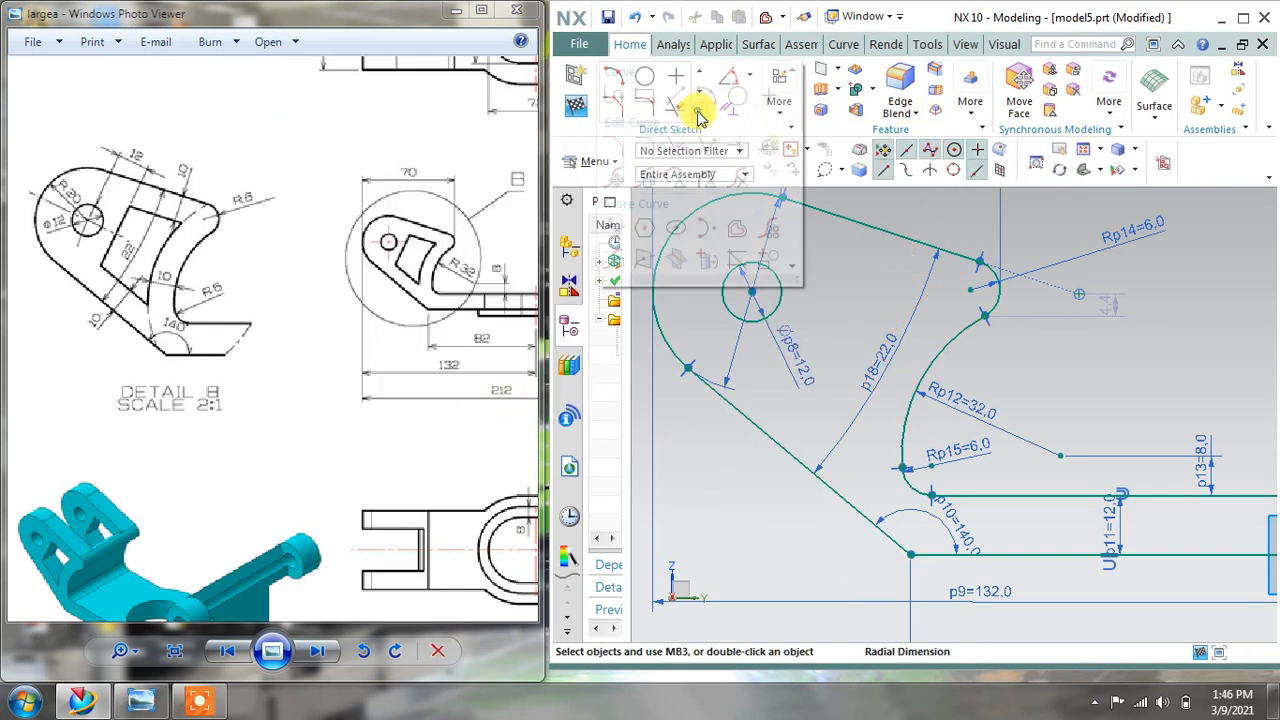
{"action": "left_click", "coordinate": [738, 230]}
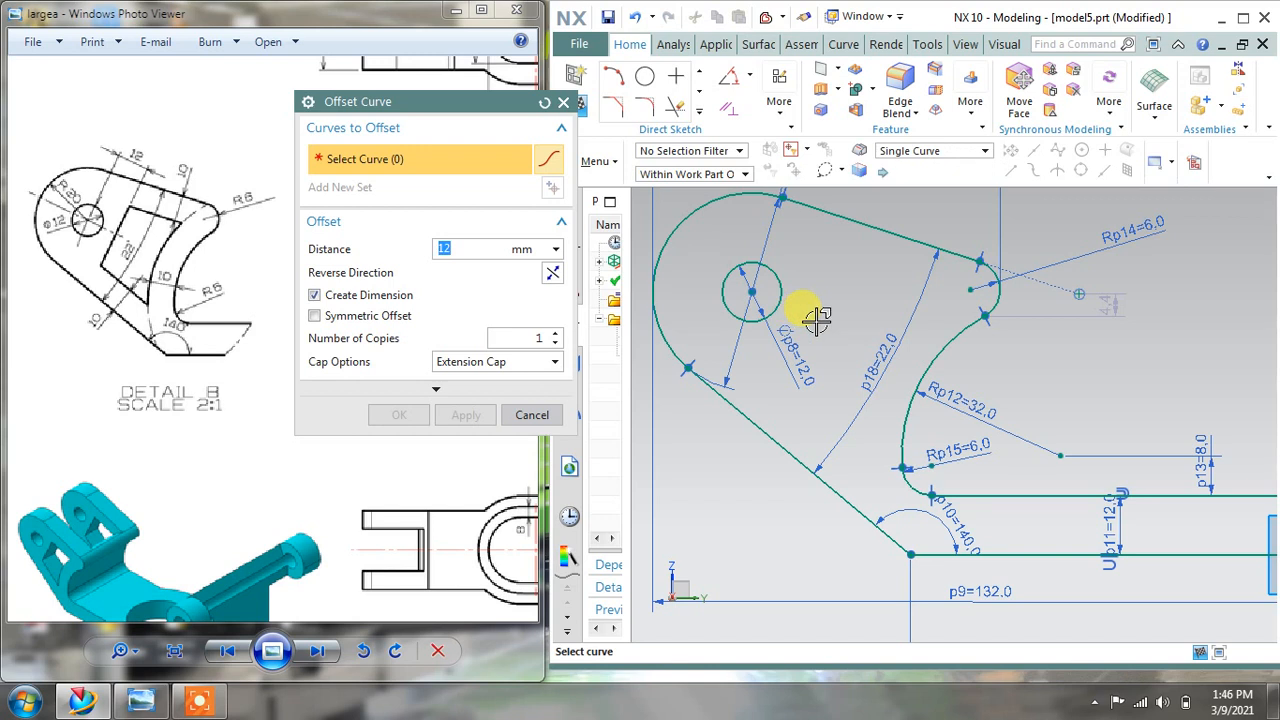
{"action": "left_click", "coordinate": [942, 348]}
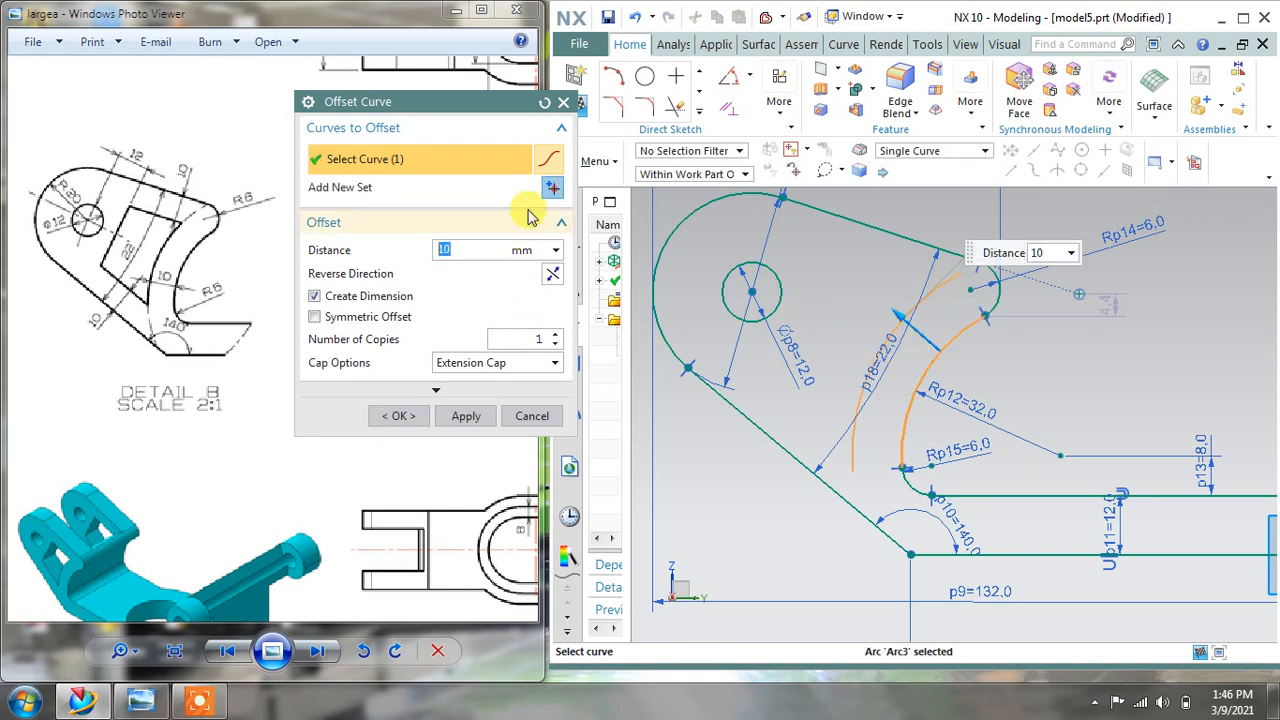
{"action": "left_click", "coordinate": [552, 188]}
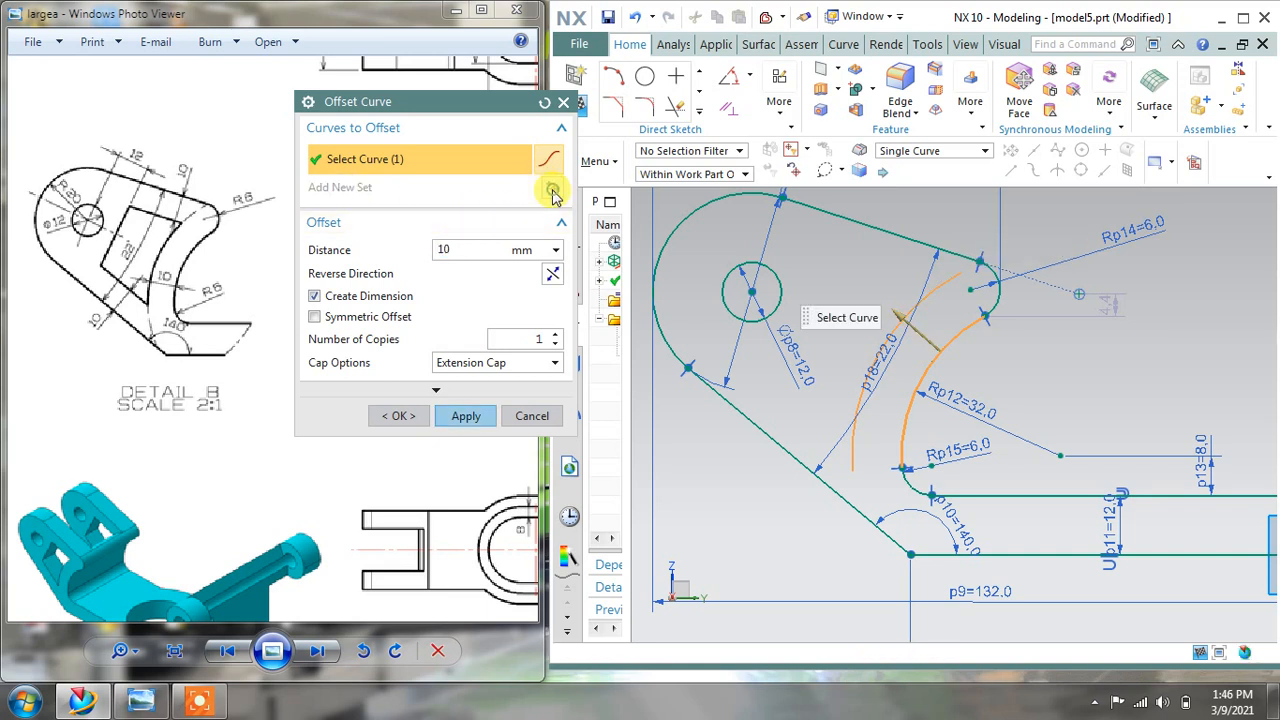
{"action": "left_click", "coordinate": [767, 437]}
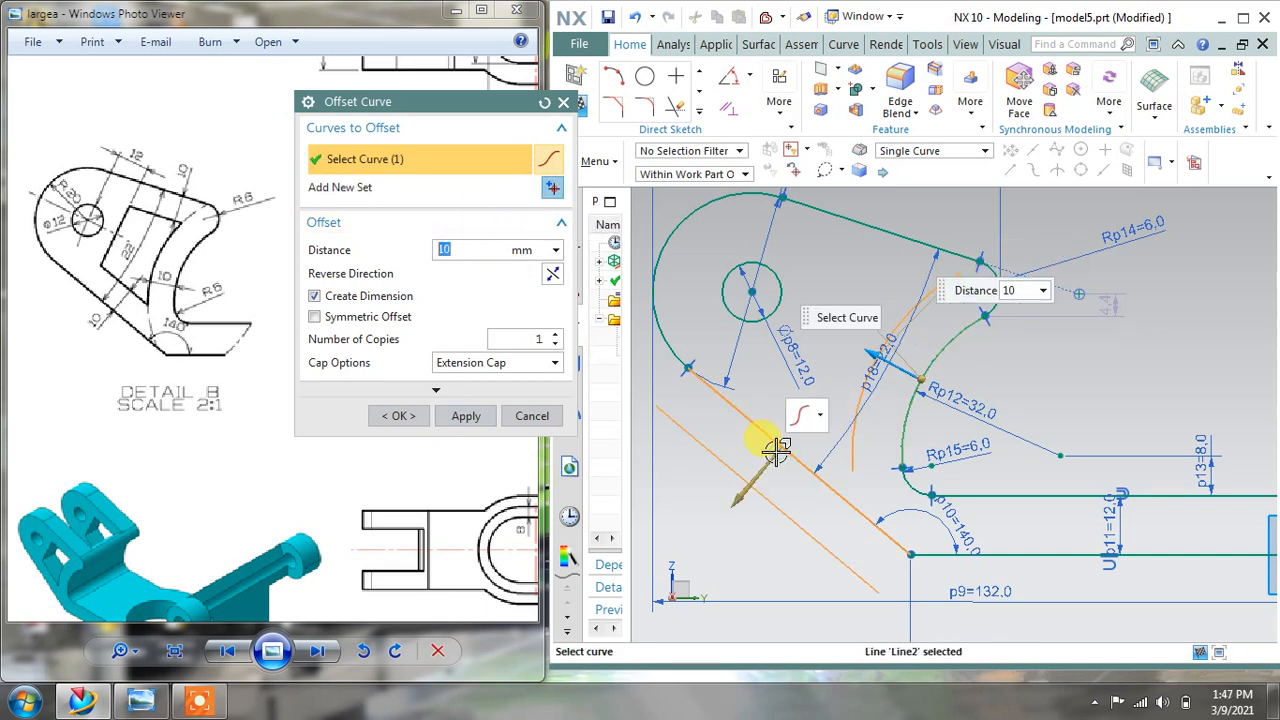
{"action": "left_click", "coordinate": [550, 276]}
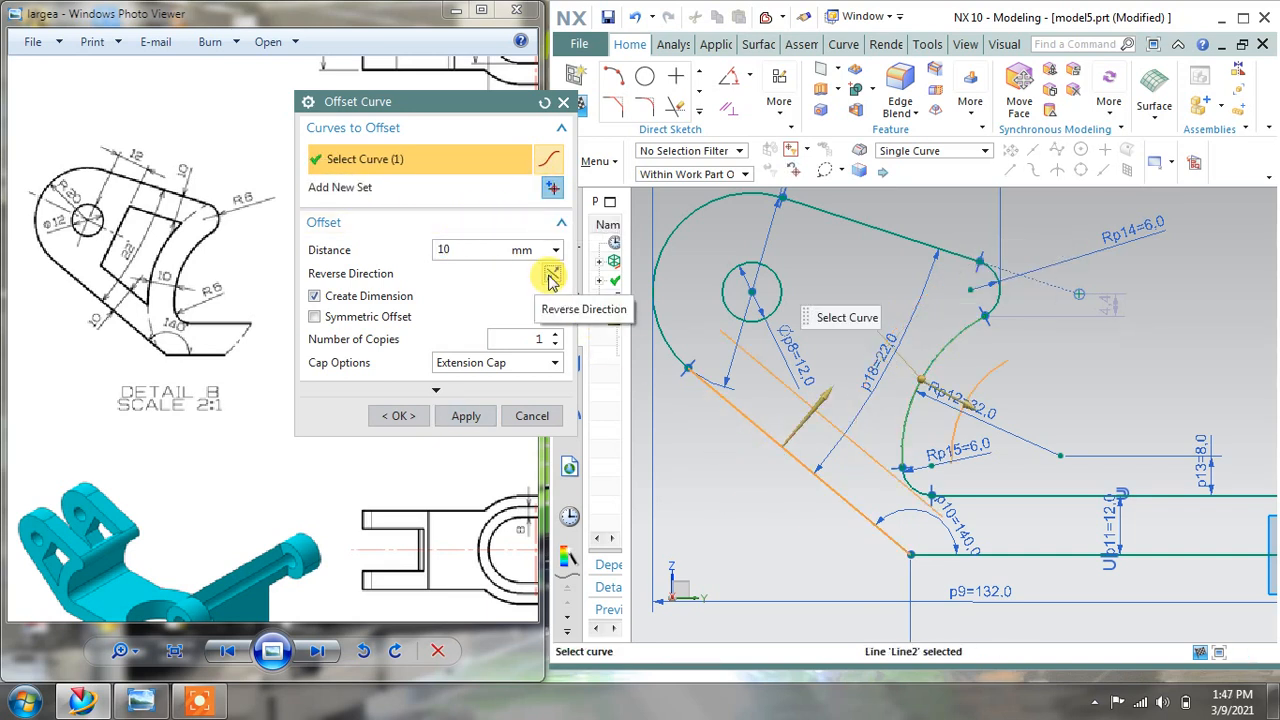
{"action": "left_click", "coordinate": [550, 277]}
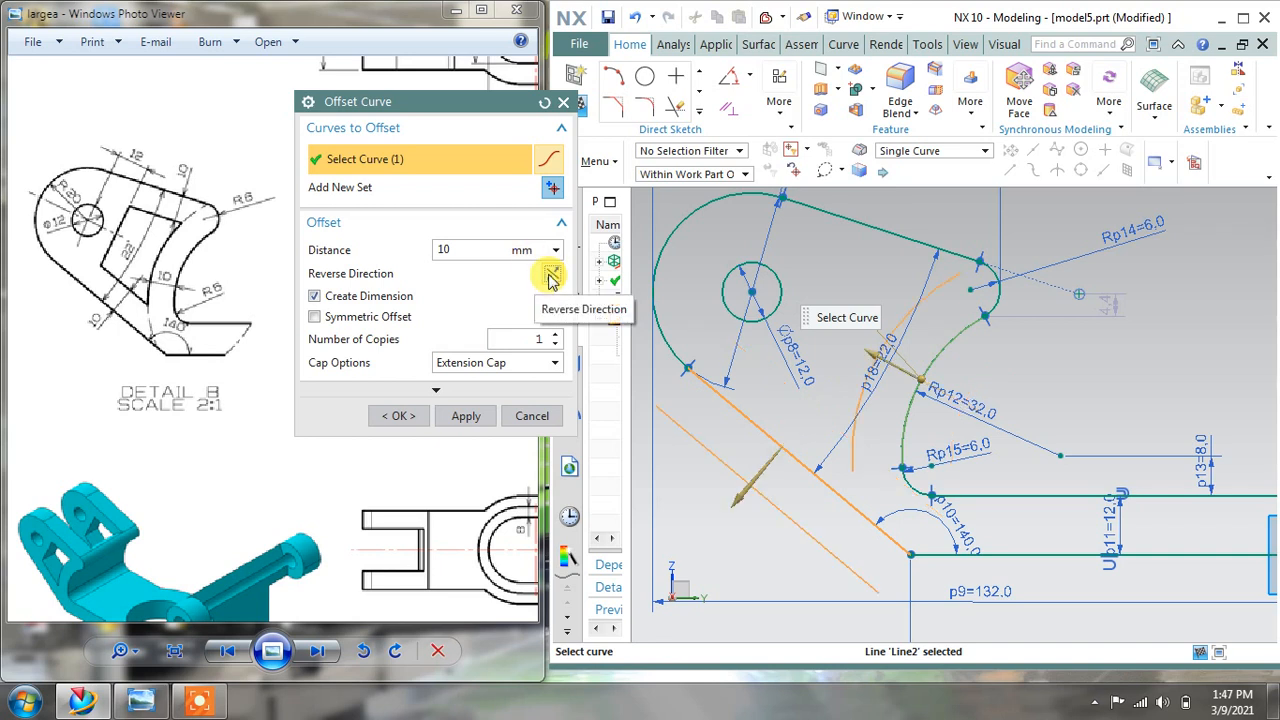
{"action": "left_click", "coordinate": [552, 188]}
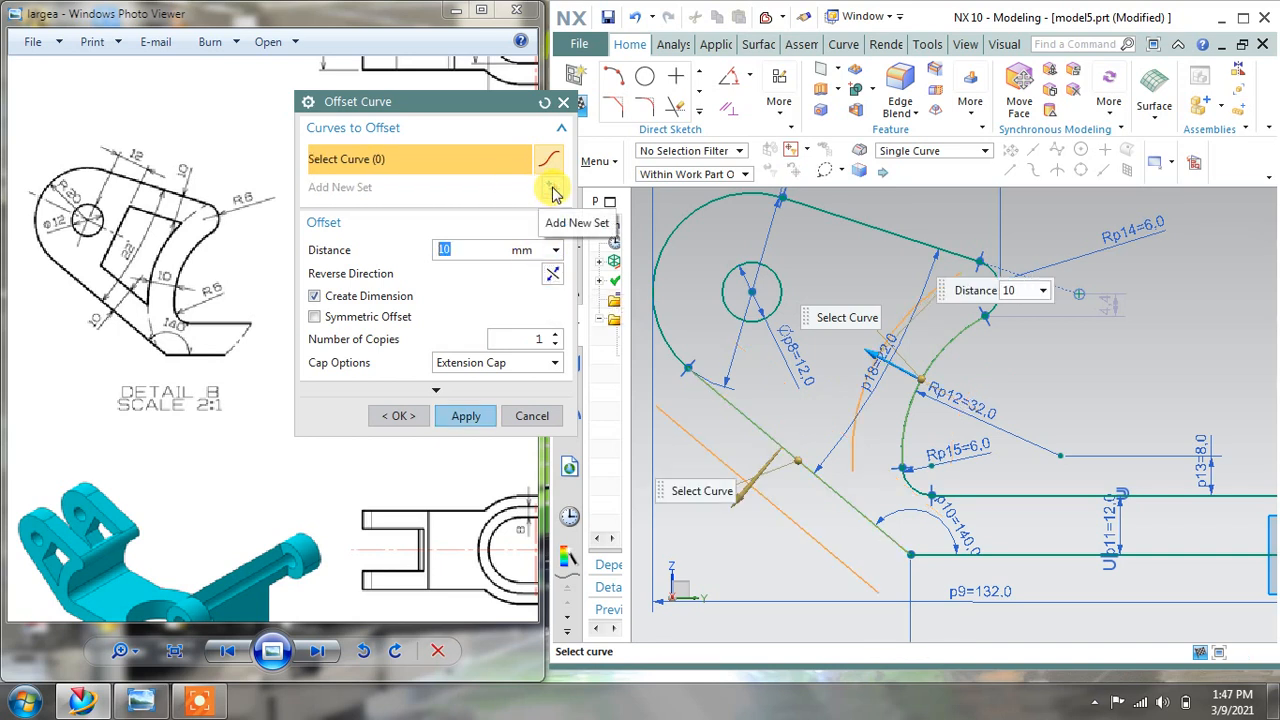
{"action": "left_click", "coordinate": [850, 224]}
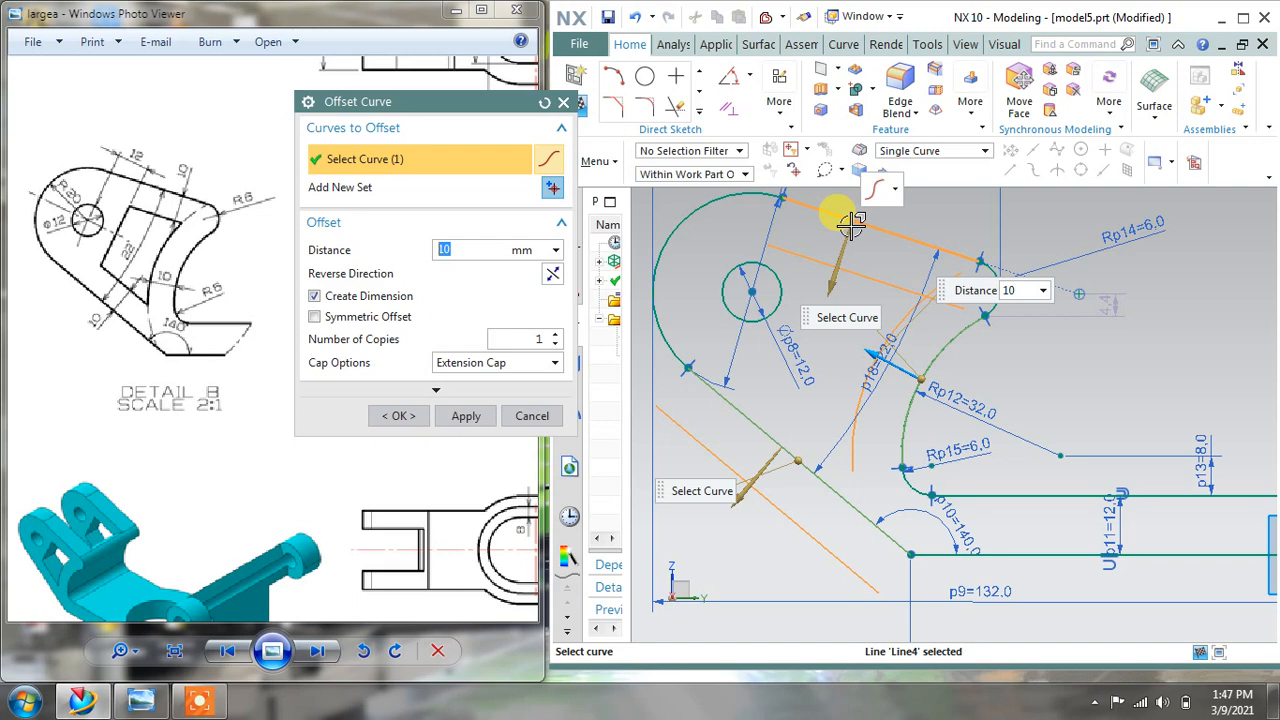
{"action": "left_click", "coordinate": [532, 418]}
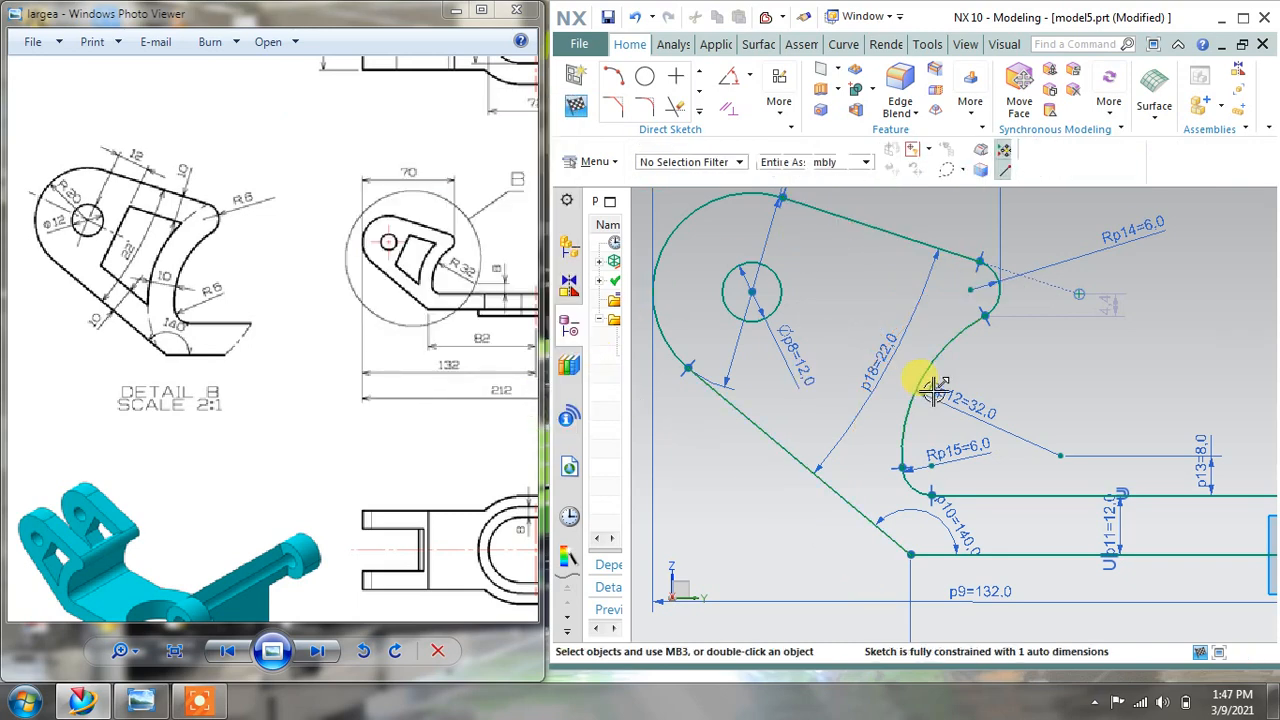
Offset the R32 arc and the arm's lower and upper slanted lines 10 mm inward as three separate curve sets.
{"action": "left_click", "coordinate": [703, 113]}
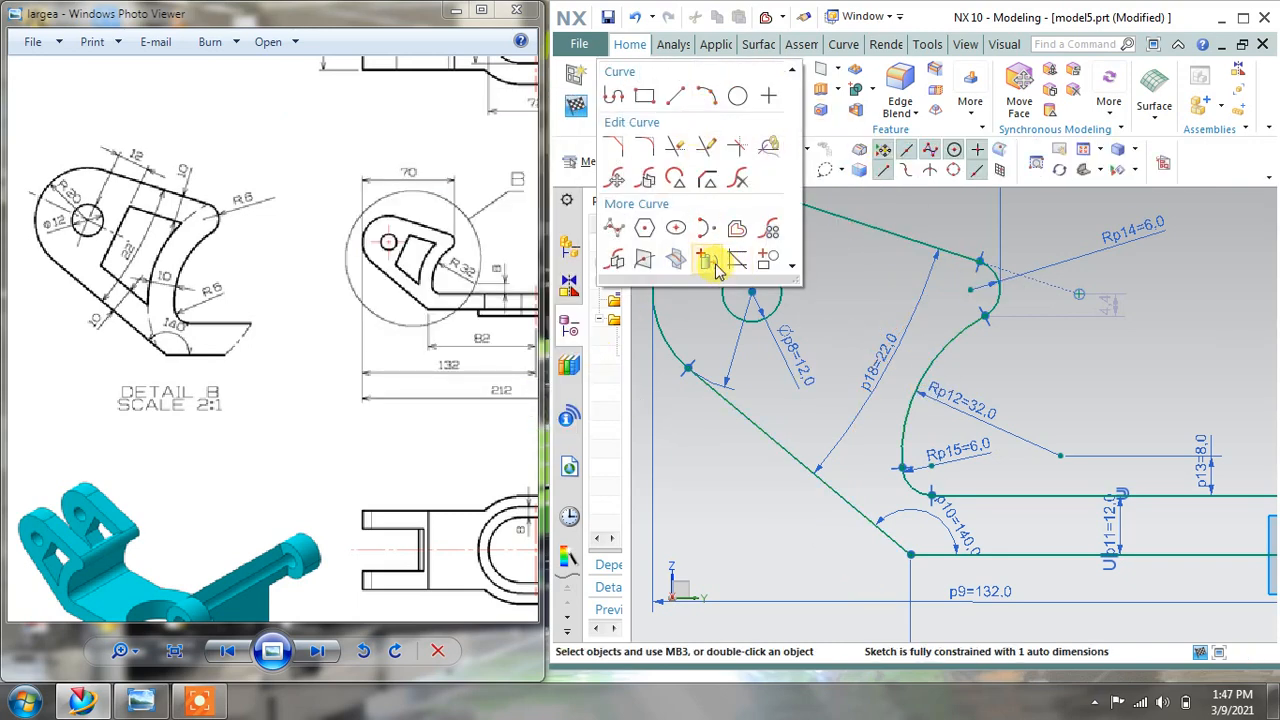
{"action": "left_click", "coordinate": [735, 230]}
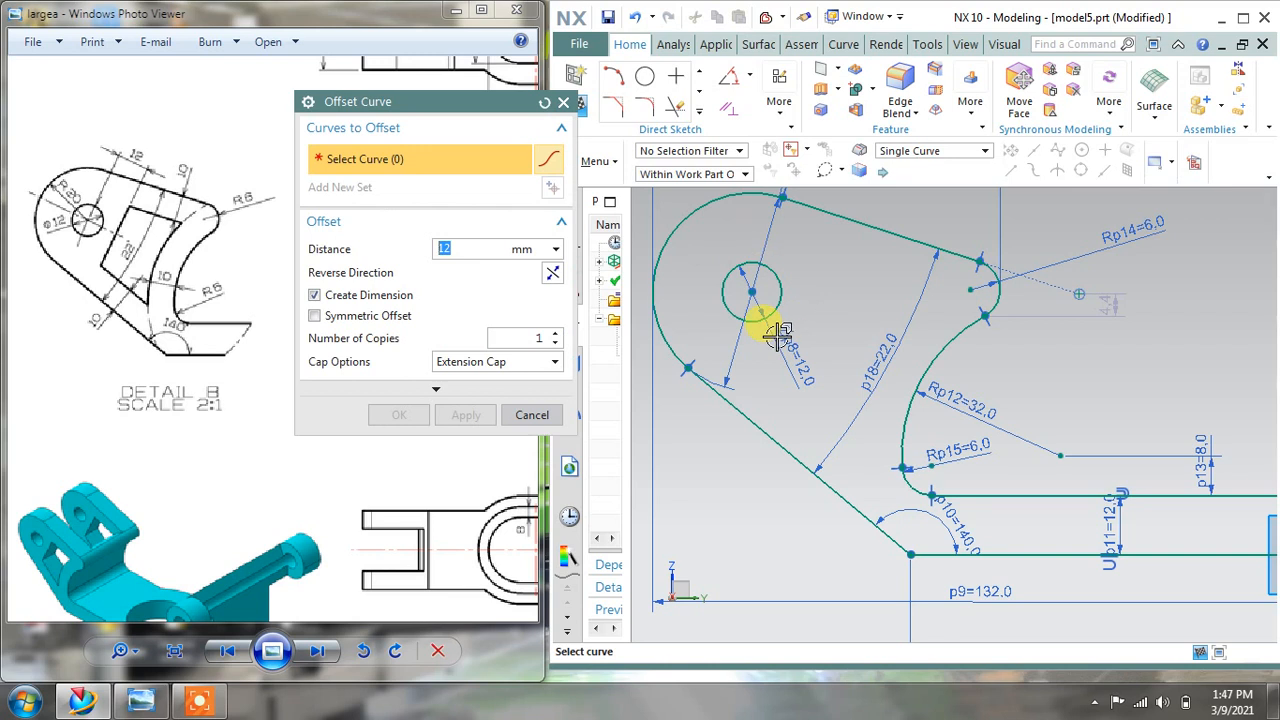
{"action": "left_click", "coordinate": [922, 358]}
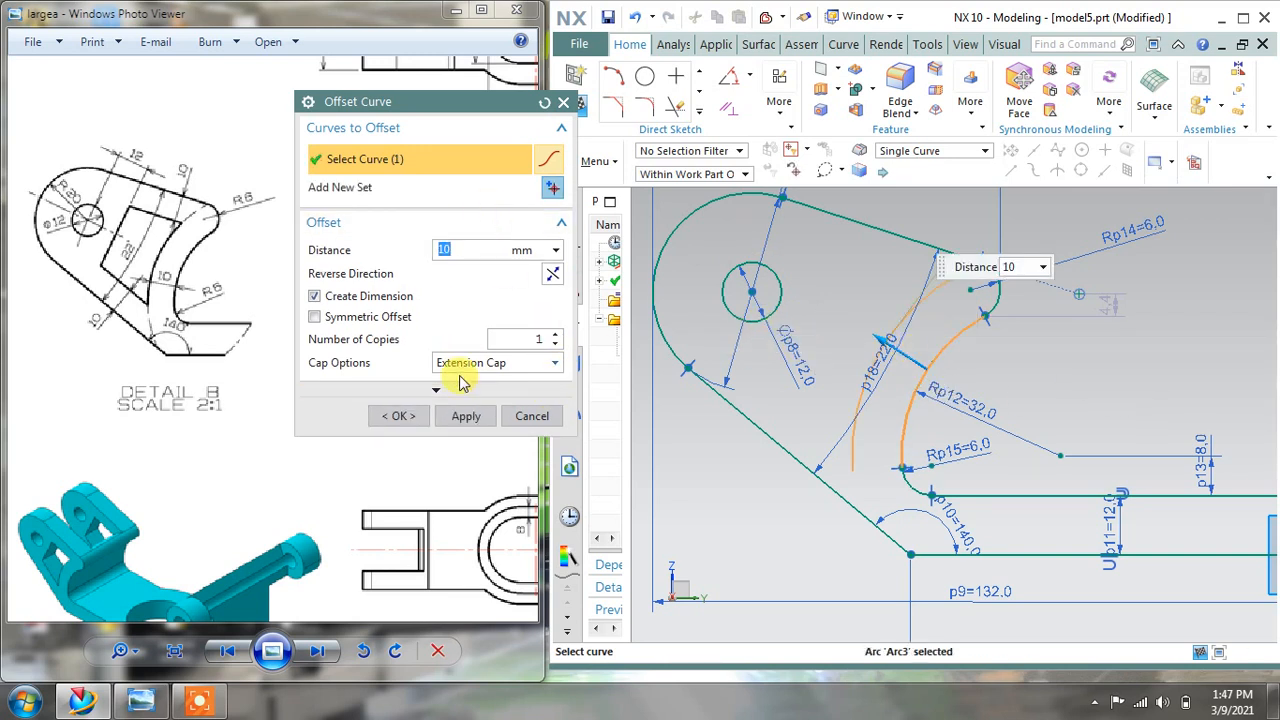
{"action": "left_click", "coordinate": [466, 415]}
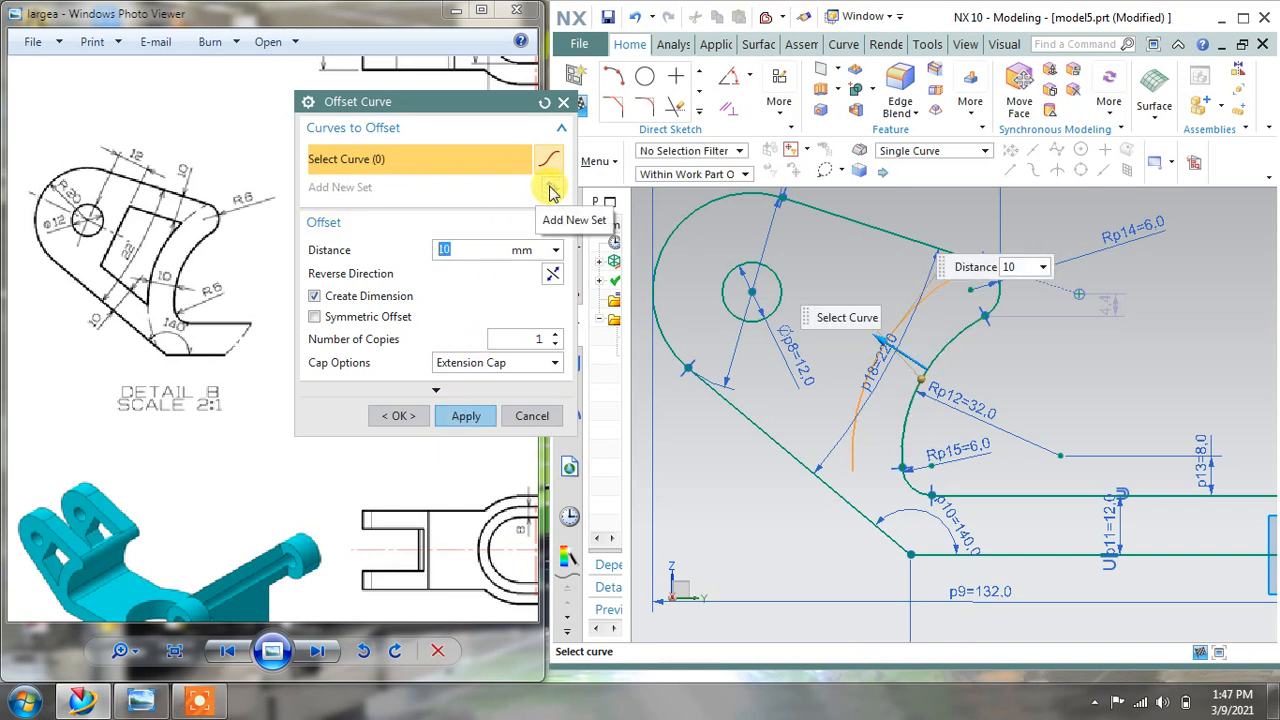
{"action": "left_click", "coordinate": [777, 443]}
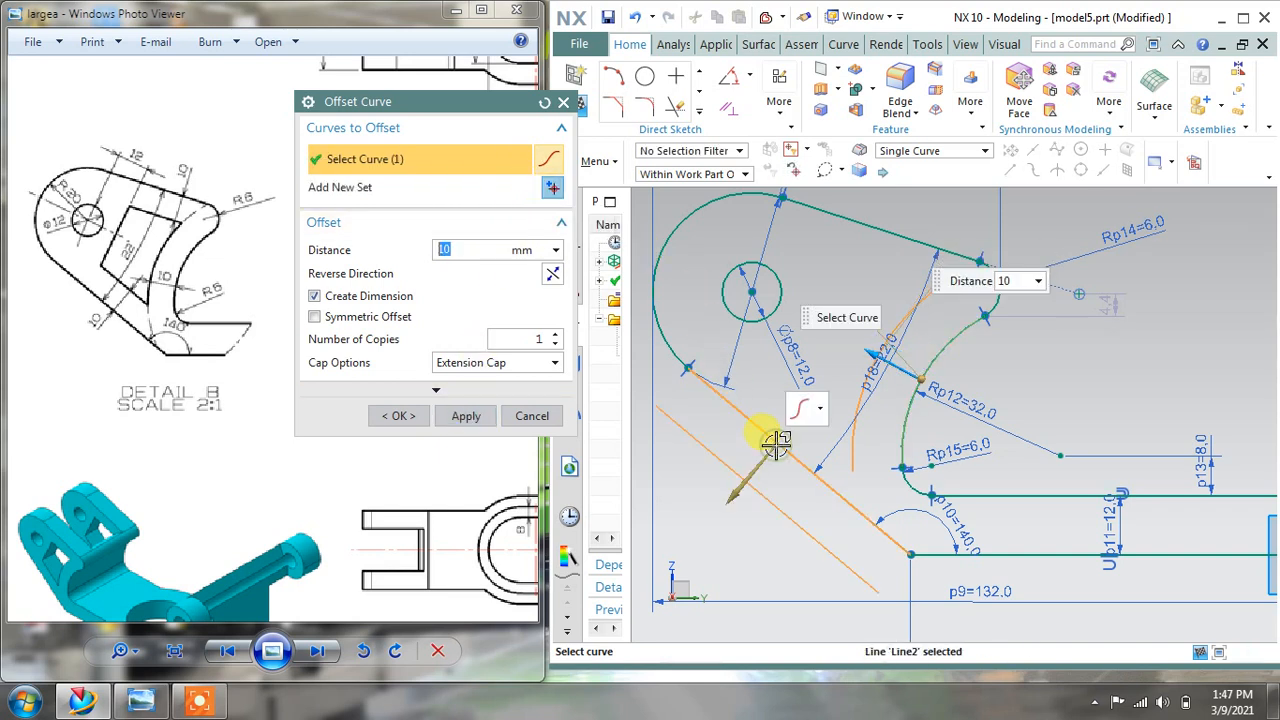
{"action": "left_click", "coordinate": [728, 502]}
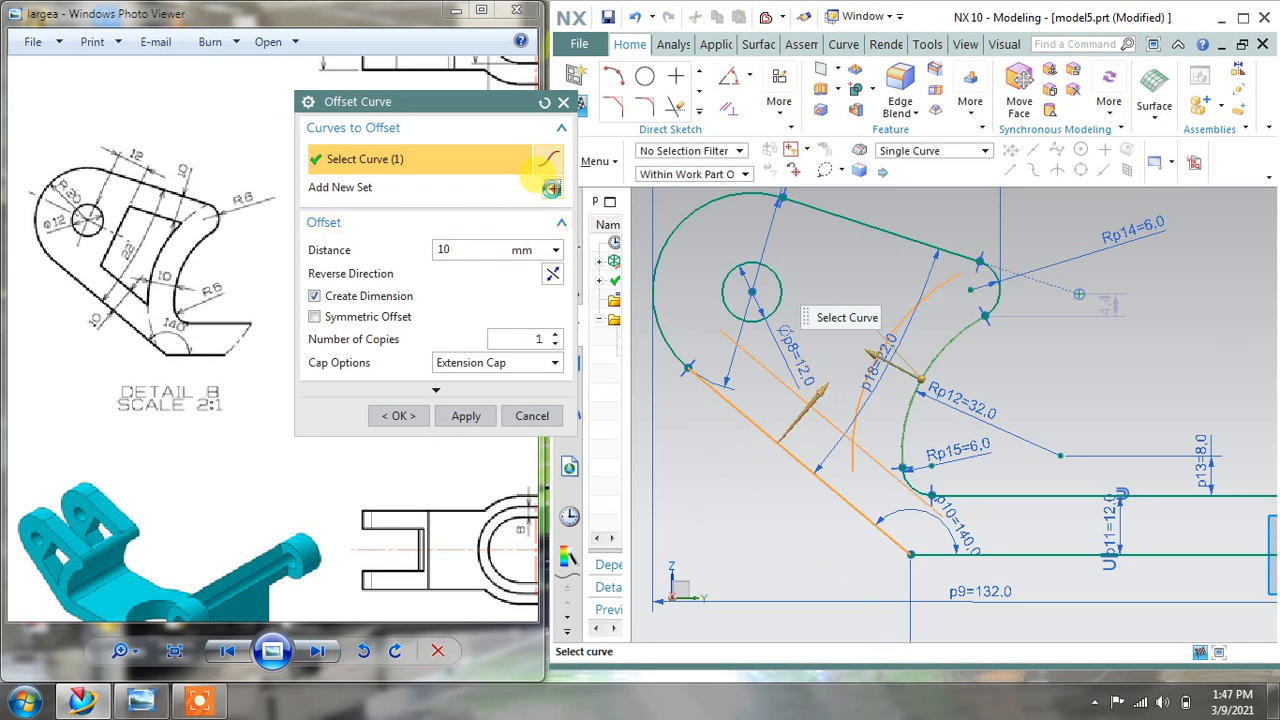
{"action": "left_click", "coordinate": [552, 186]}
{"action": "left_click", "coordinate": [842, 205]}
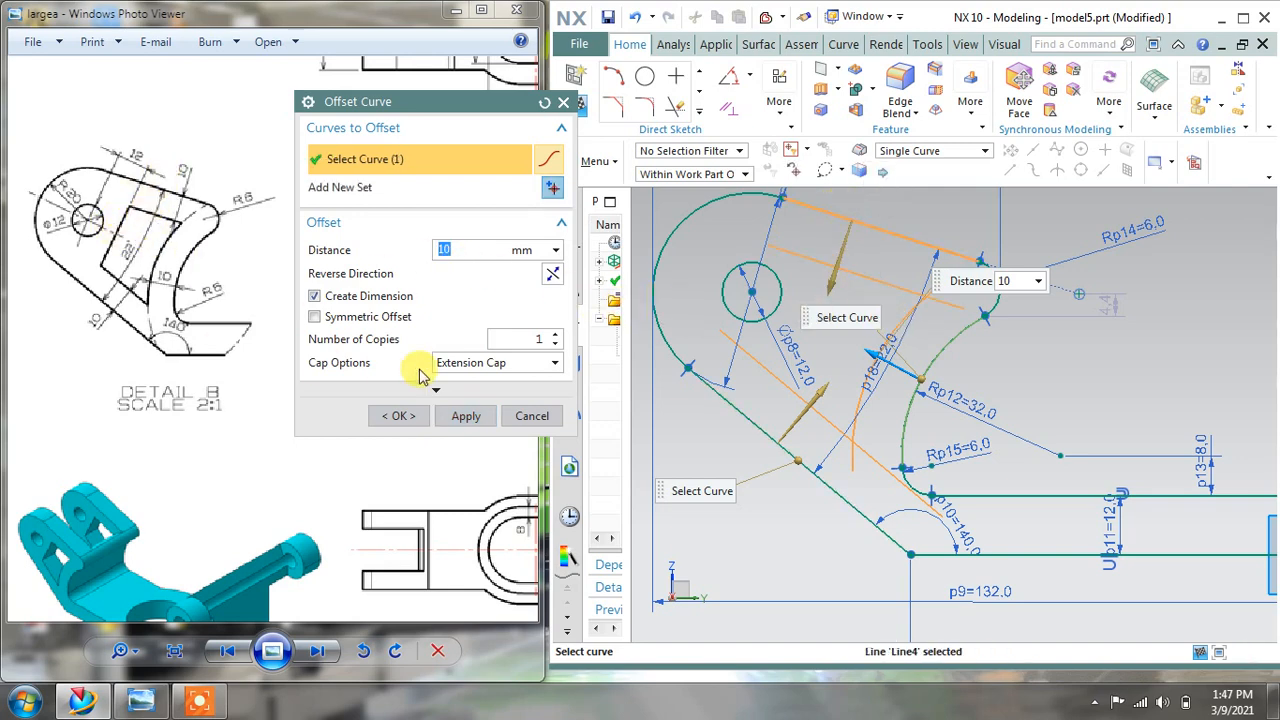
{"action": "left_click", "coordinate": [472, 418]}
{"action": "left_click", "coordinate": [530, 416]}
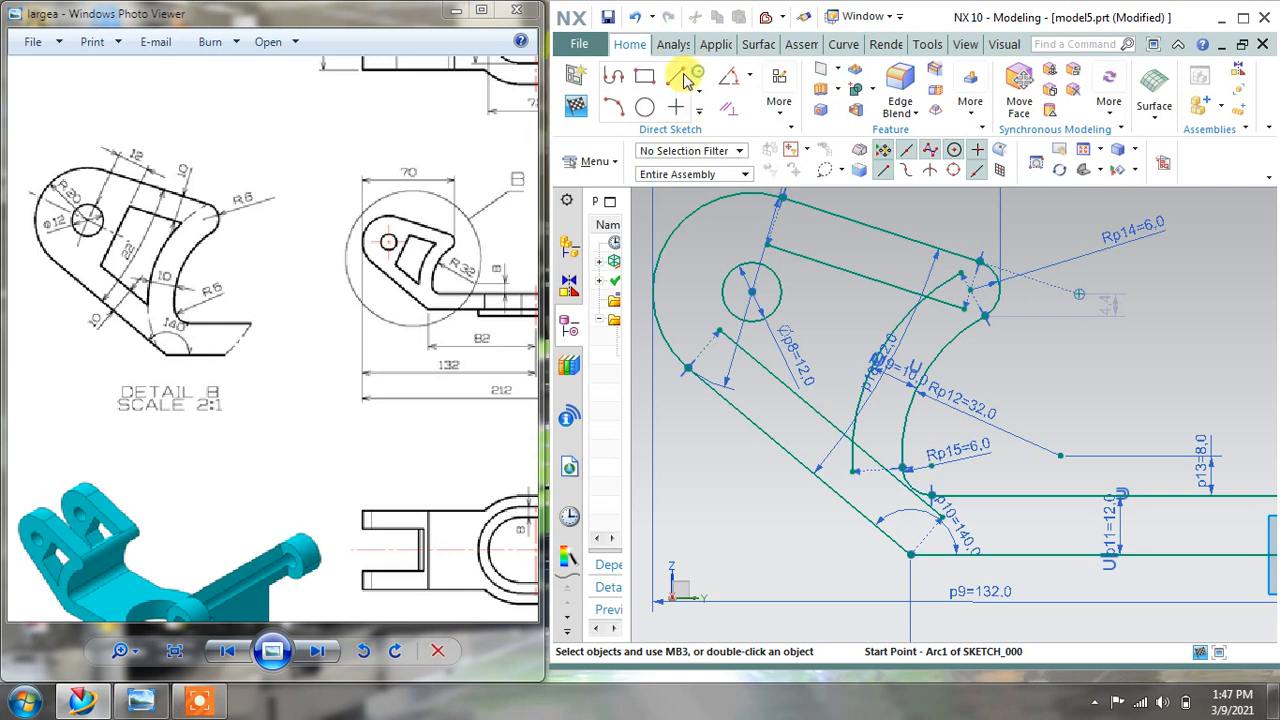
Draw a line about 31.4 mm long beside the hole, crossing the upper offset line perpendicularly and heading toward the lower offset line.
{"action": "left_click", "coordinate": [614, 76]}
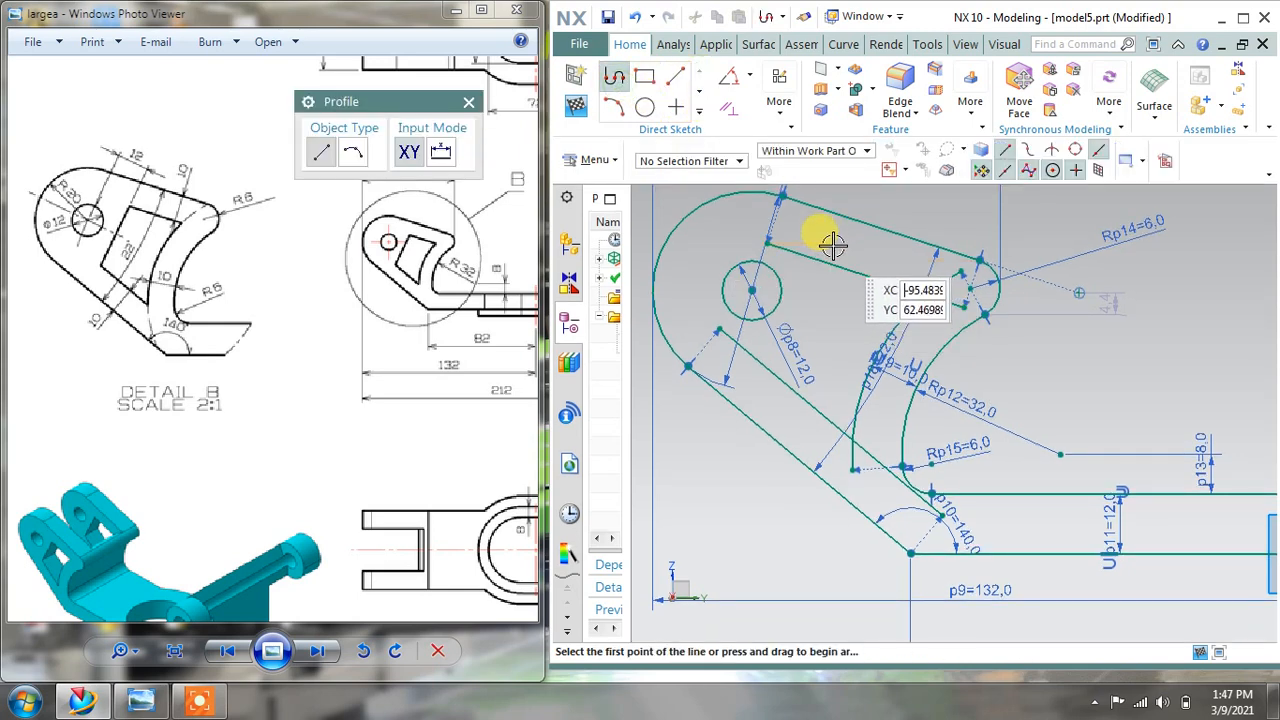
{"action": "scroll", "coordinate": [825, 246], "scroll_direction": "up", "scroll_amount": 4}
{"action": "left_click", "coordinate": [810, 252]}
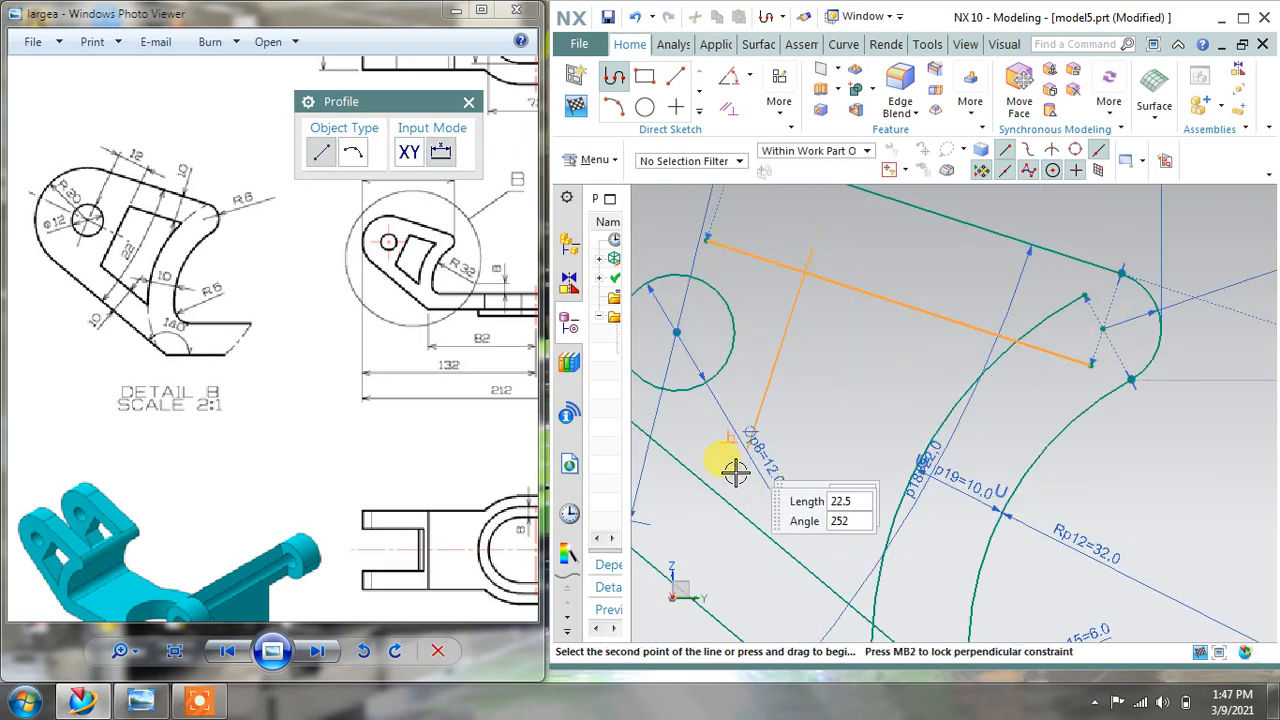
{"action": "left_click", "coordinate": [720, 531]}
{"action": "scroll", "coordinate": [895, 500], "scroll_direction": "down", "scroll_amount": 3}
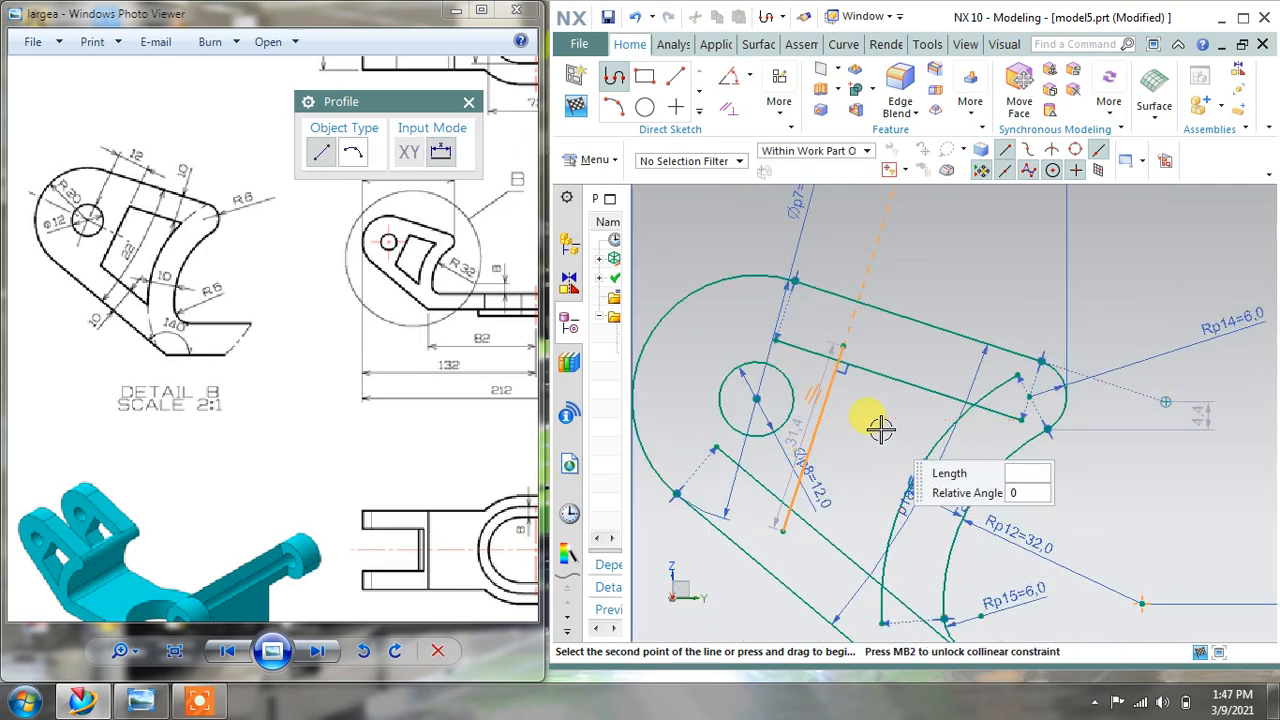
{"action": "key", "text": "Escape"}
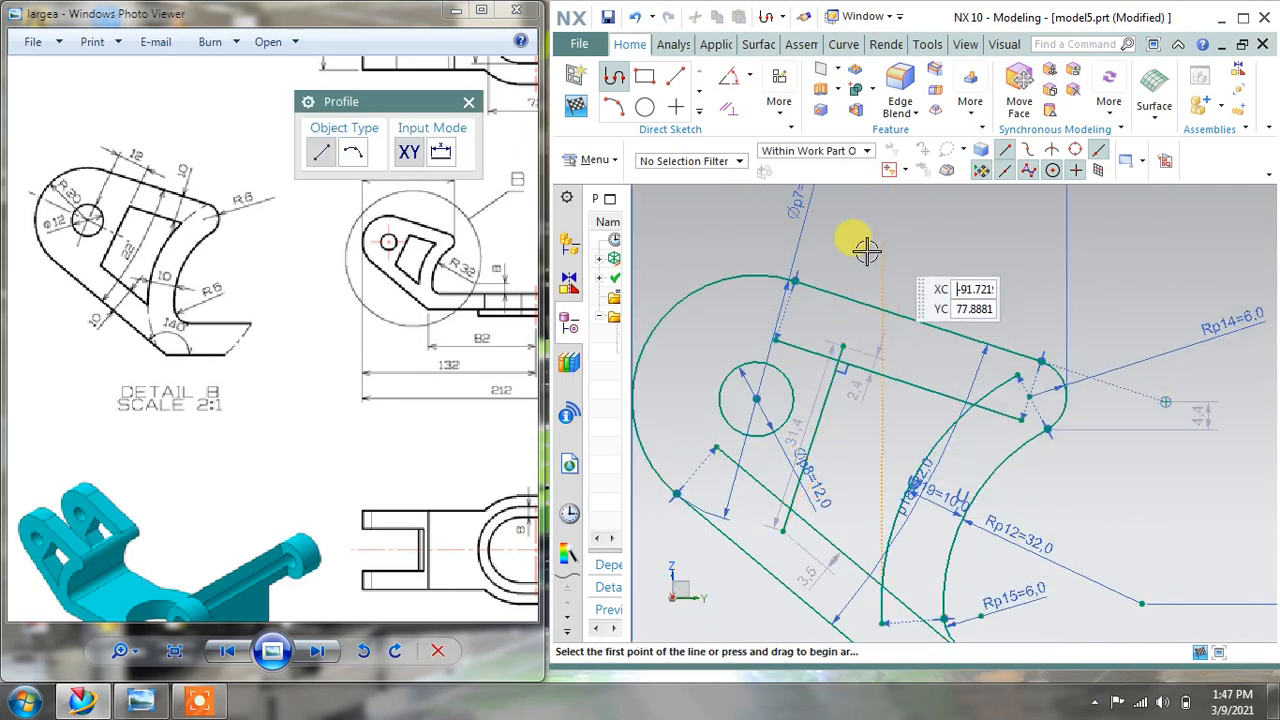
Quick Trim the ends of the offset curves and the perpendicular line at their corners to form a closed four-sided cutout.
{"action": "left_click", "coordinate": [699, 111]}
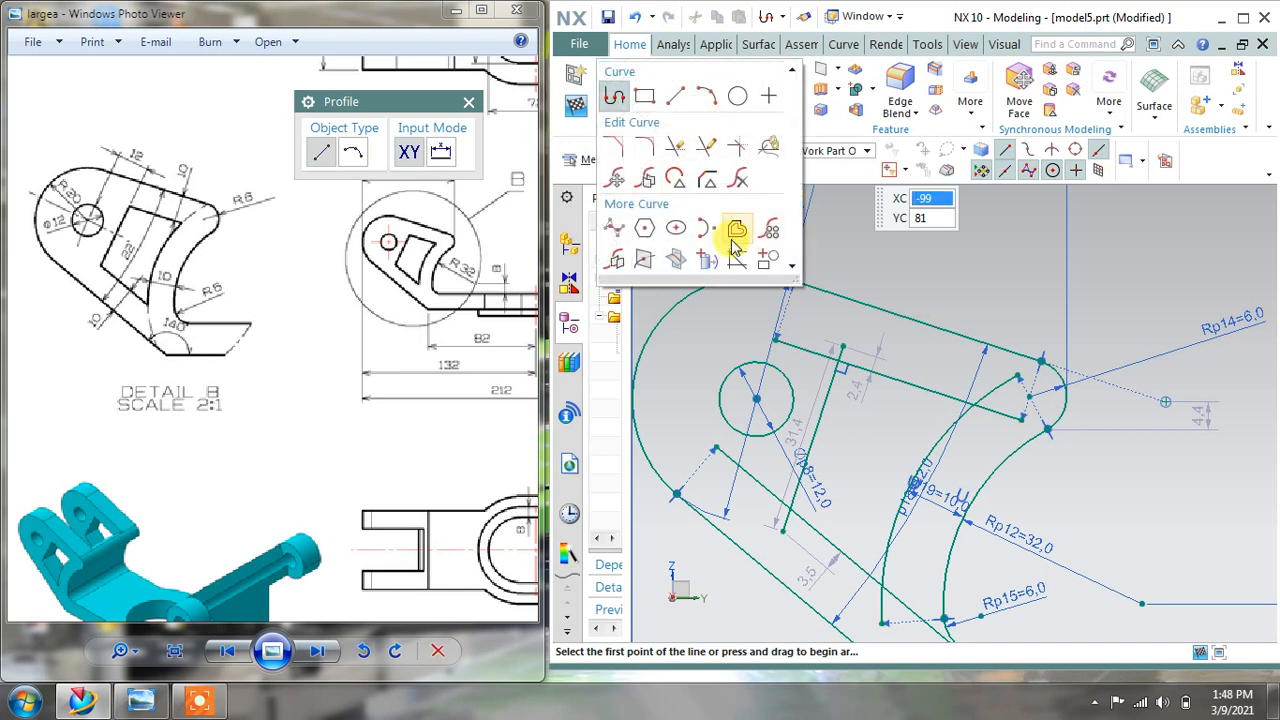
{"action": "left_click", "coordinate": [701, 148]}
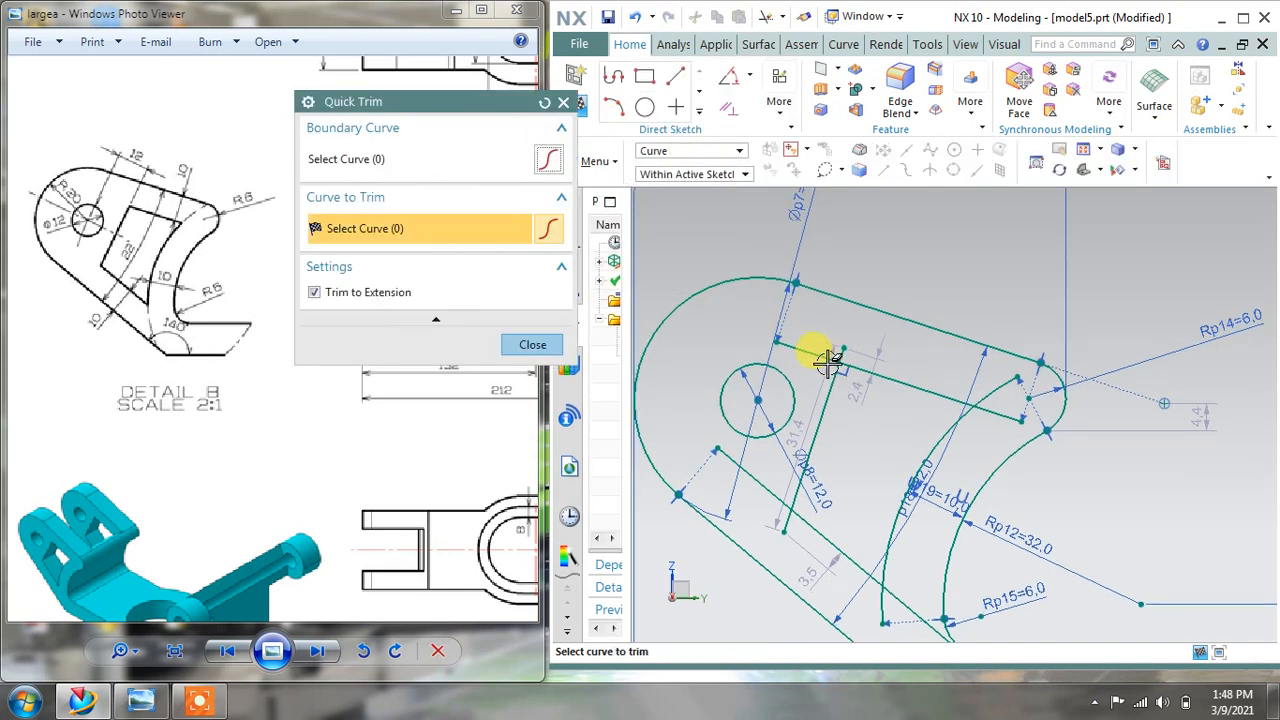
{"action": "scroll", "coordinate": [816, 350], "scroll_direction": "up", "scroll_amount": 4}
{"action": "scroll", "coordinate": [810, 390], "scroll_direction": "down", "scroll_amount": 4}
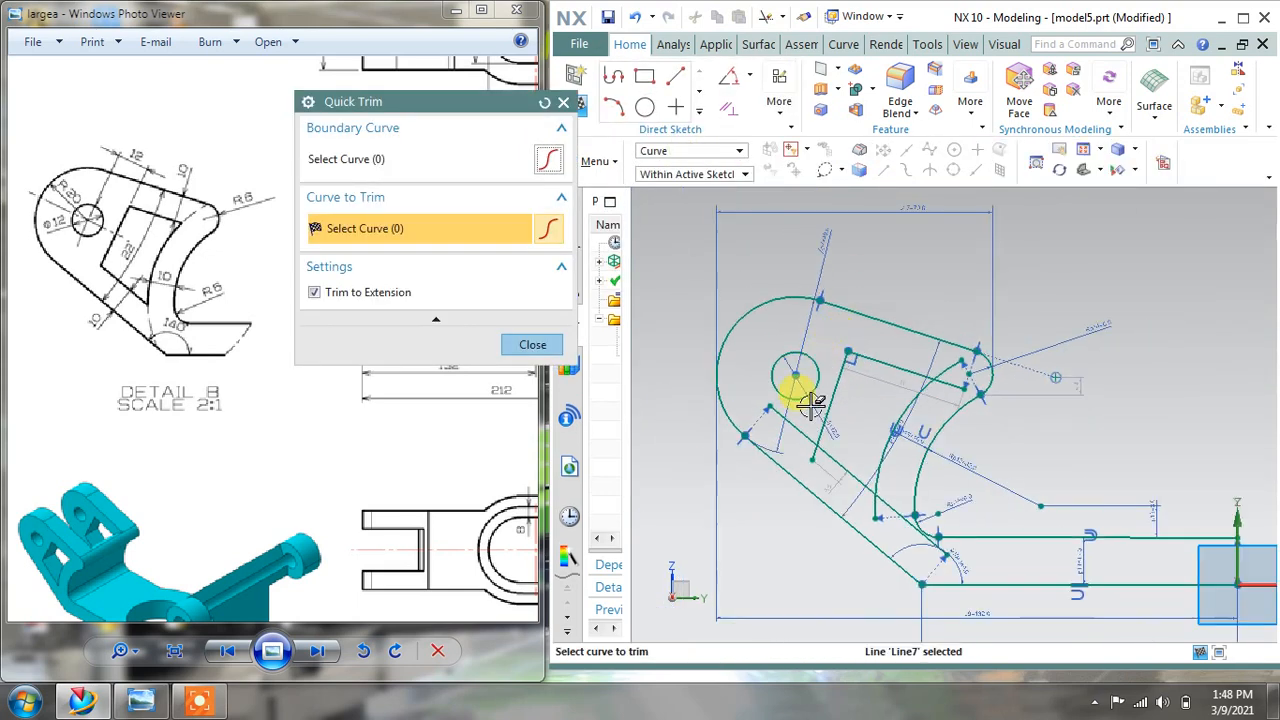
{"action": "left_click", "coordinate": [823, 443]}
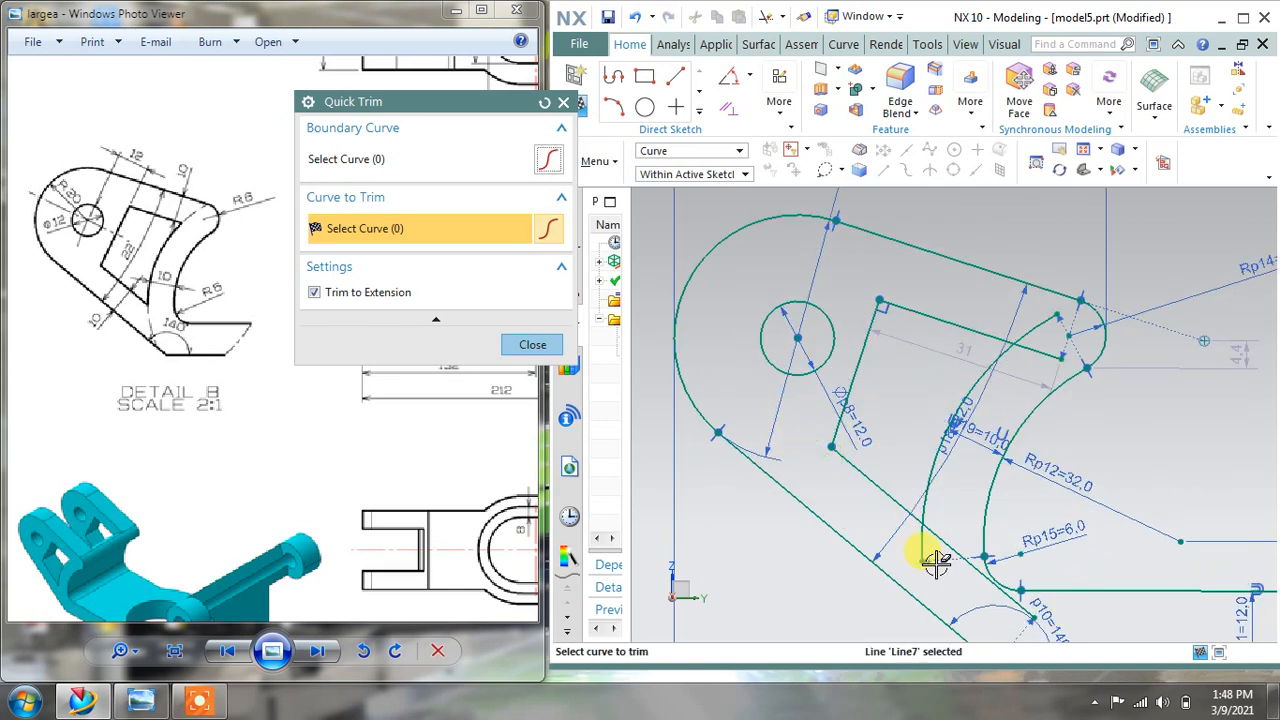
{"action": "left_click", "coordinate": [921, 538]}
{"action": "left_click", "coordinate": [944, 541]}
{"action": "left_click", "coordinate": [1040, 350]}
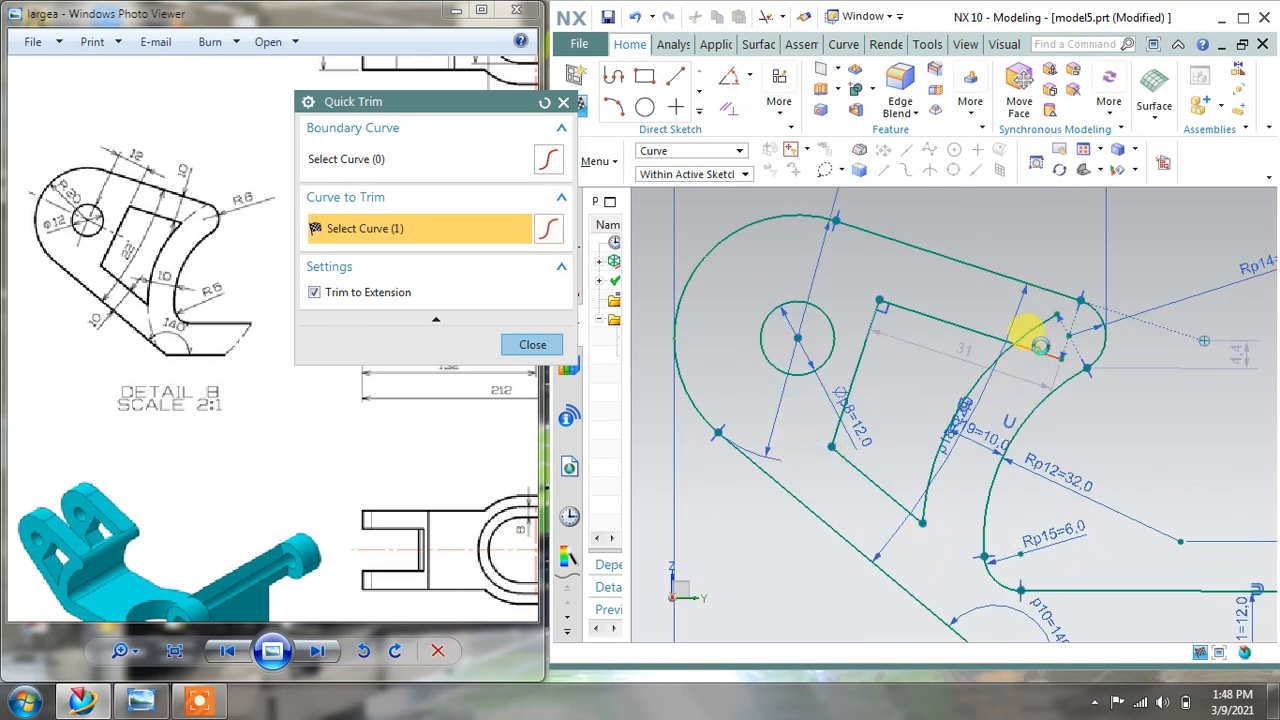
{"action": "left_click", "coordinate": [1035, 328]}
{"action": "left_click", "coordinate": [1032, 415]}
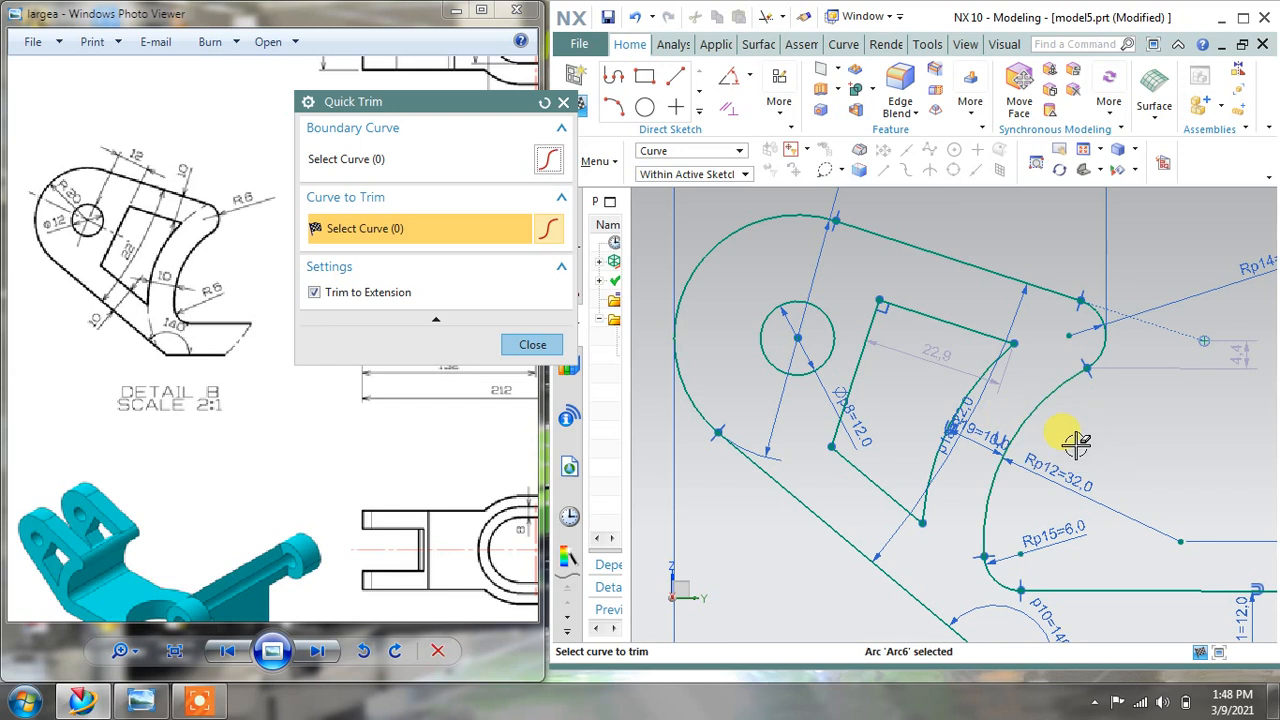
{"action": "left_click", "coordinate": [526, 346]}
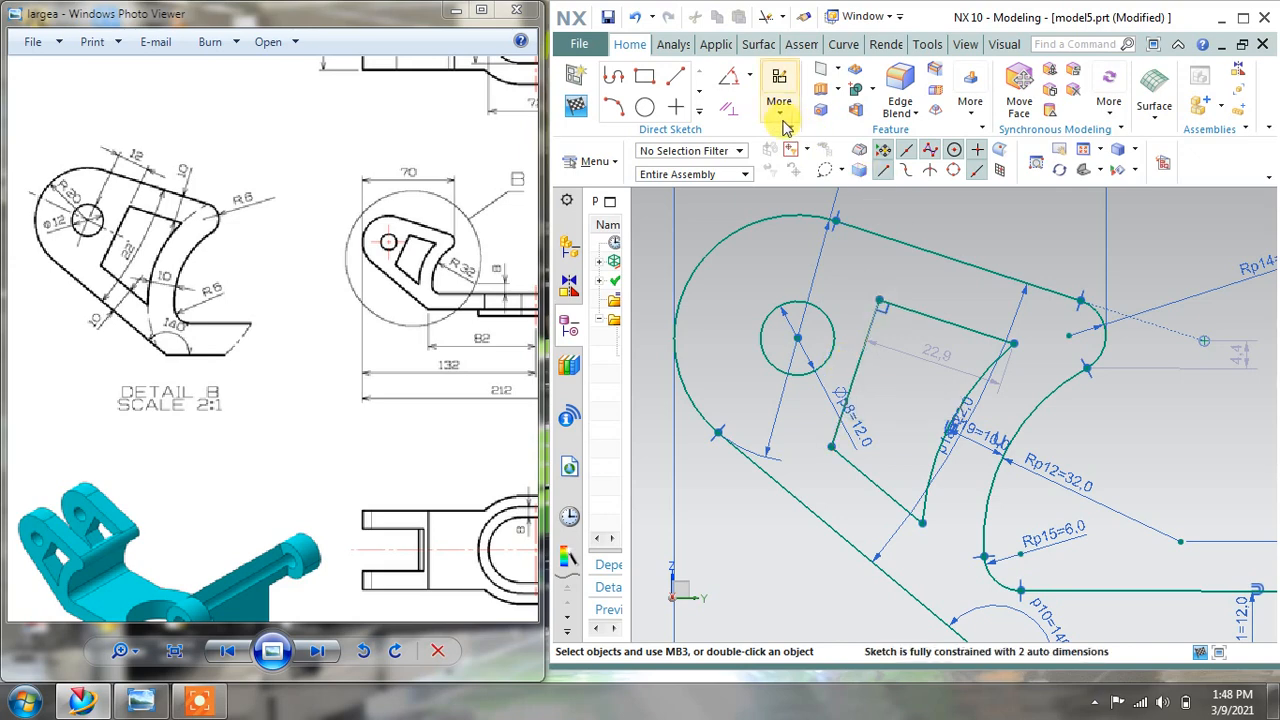
Dimension the distance from the small hole's center to the cutout's perpendicular edge and set it to 12 mm.
{"action": "left_click", "coordinate": [738, 77]}
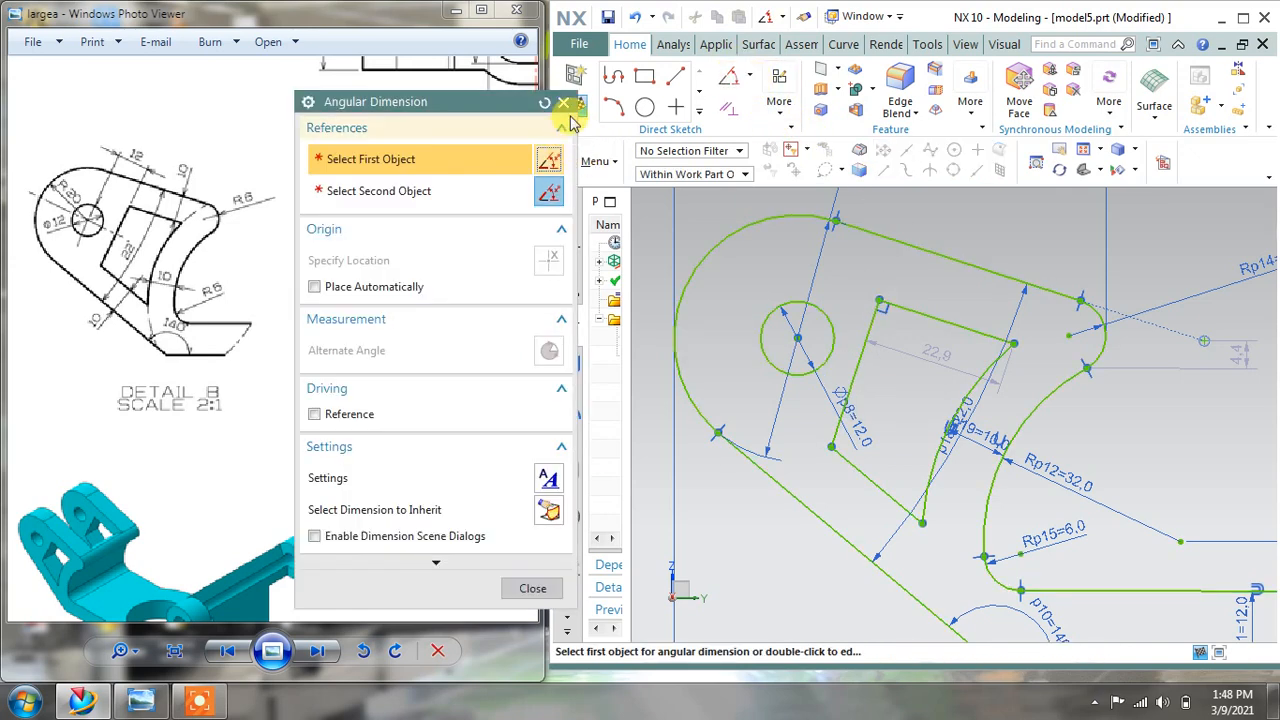
{"action": "left_click", "coordinate": [750, 78]}
{"action": "left_click", "coordinate": [755, 118]}
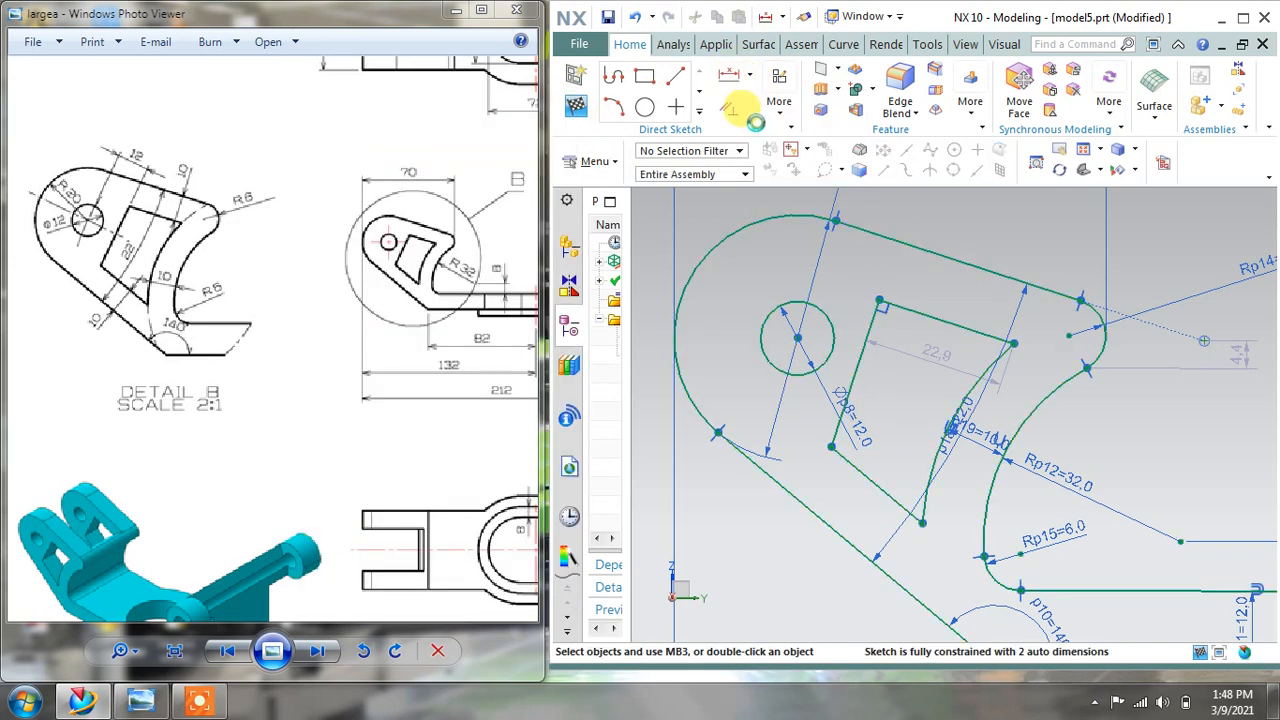
{"action": "left_click", "coordinate": [468, 347]}
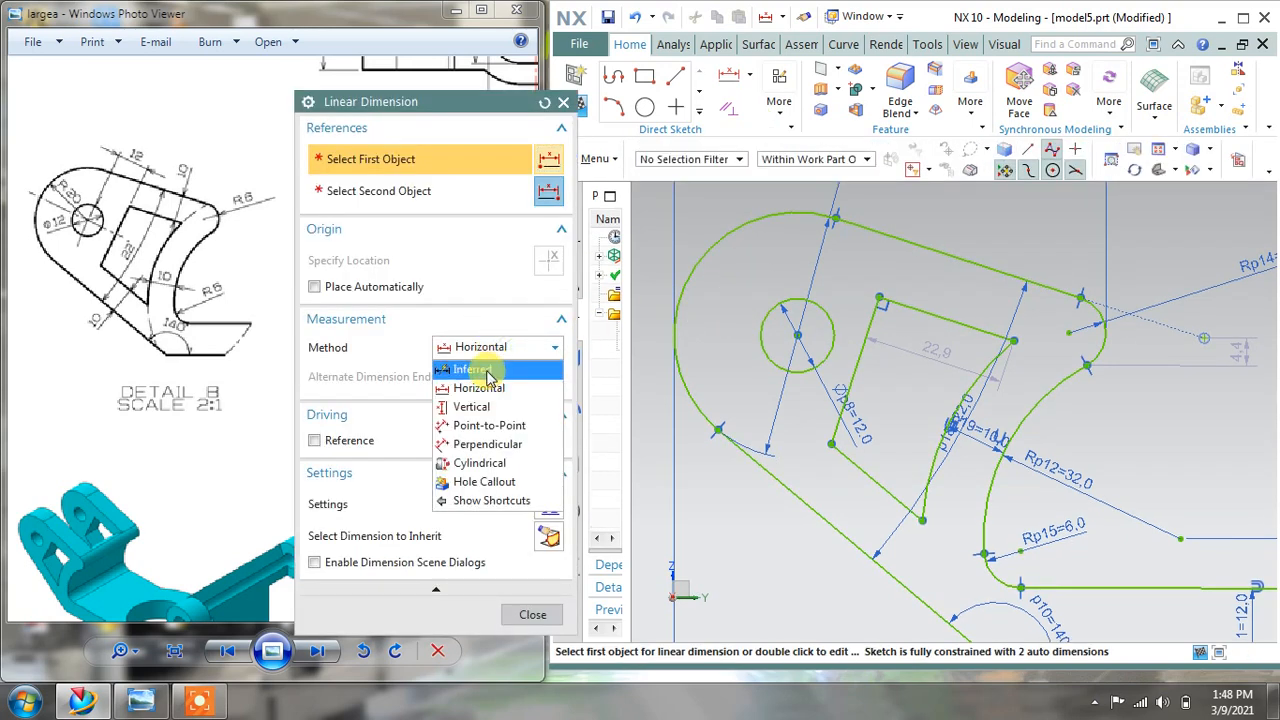
{"action": "left_click", "coordinate": [484, 366]}
{"action": "left_click", "coordinate": [796, 334]}
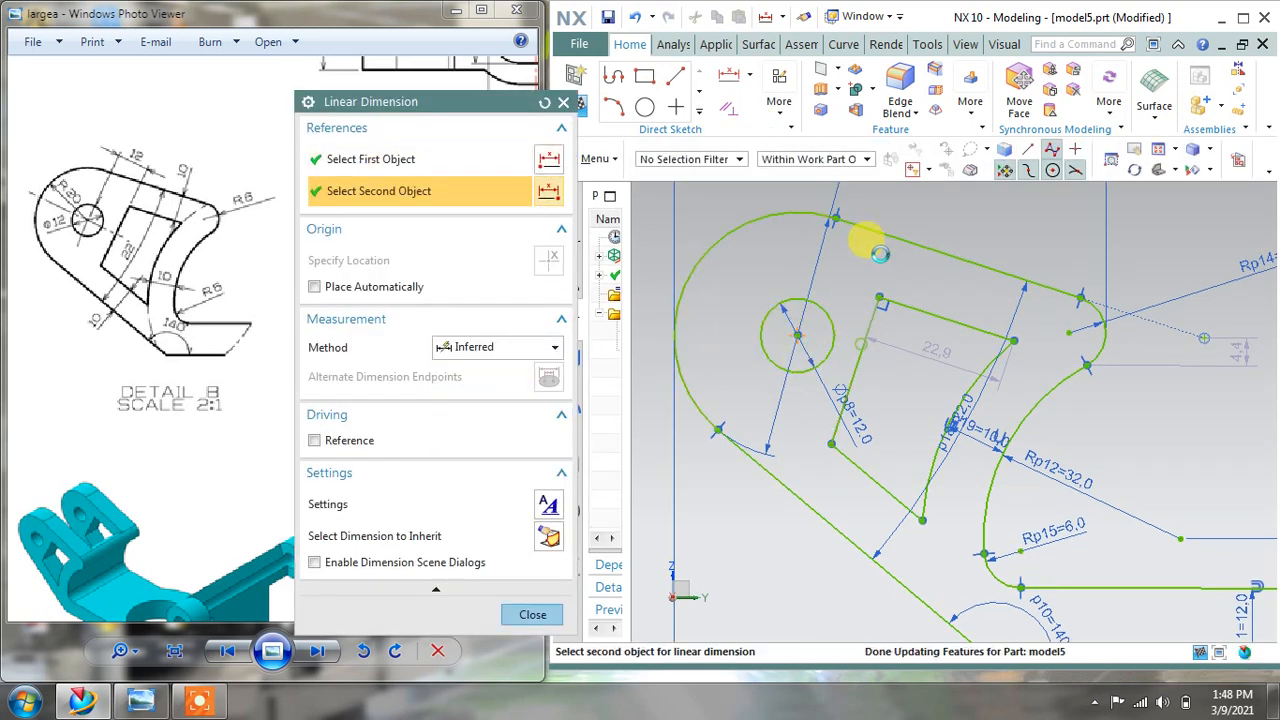
{"action": "left_click", "coordinate": [865, 228]}
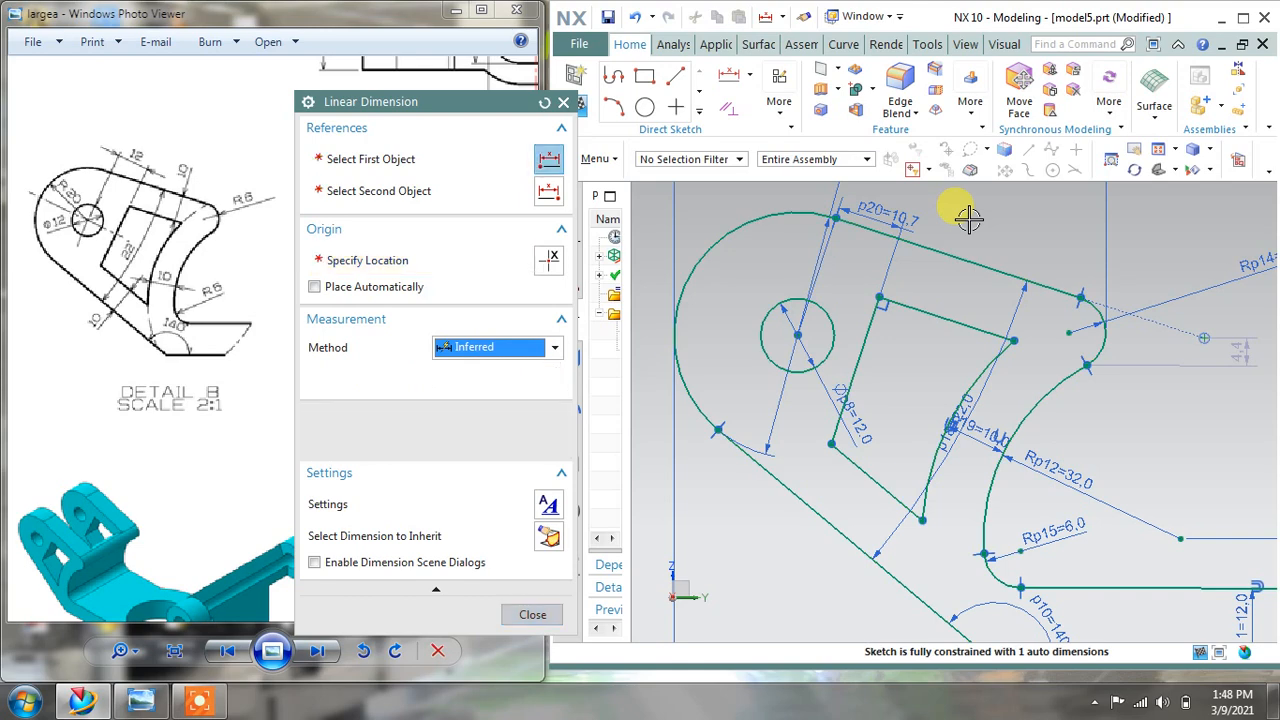
{"action": "type", "text": "12"}
{"action": "key", "text": "Return"}
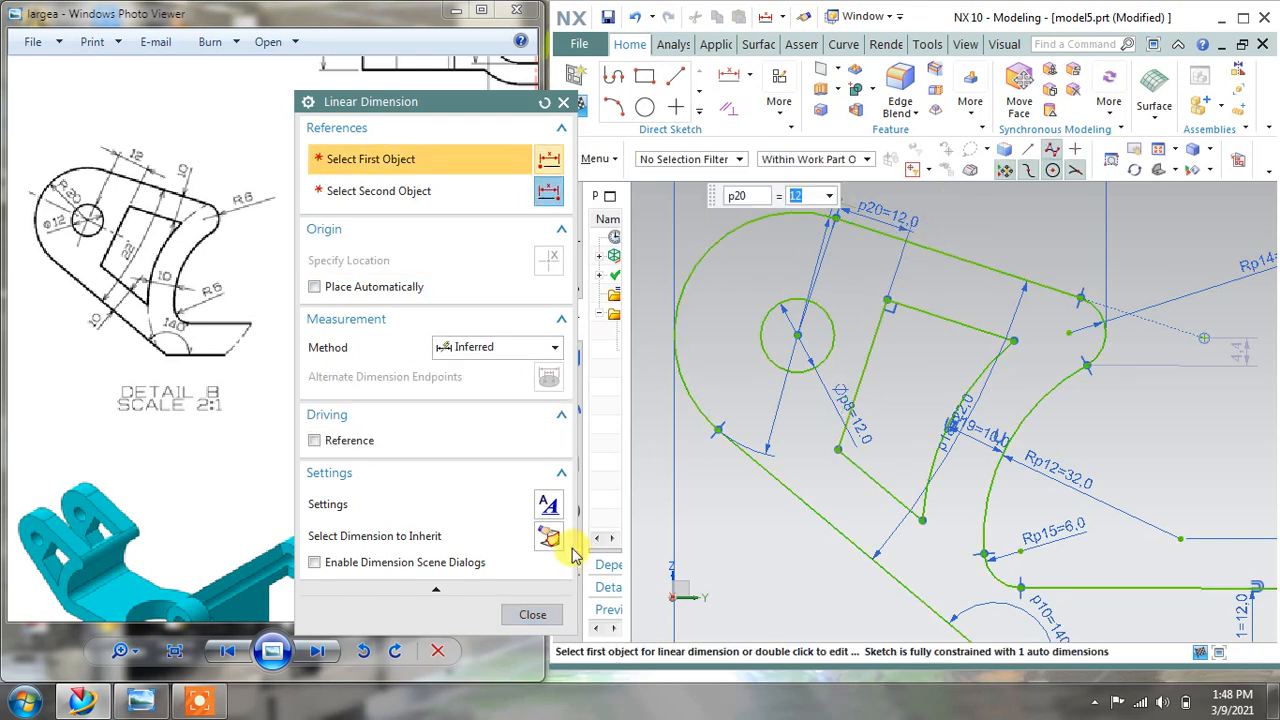
{"action": "left_click", "coordinate": [537, 614]}
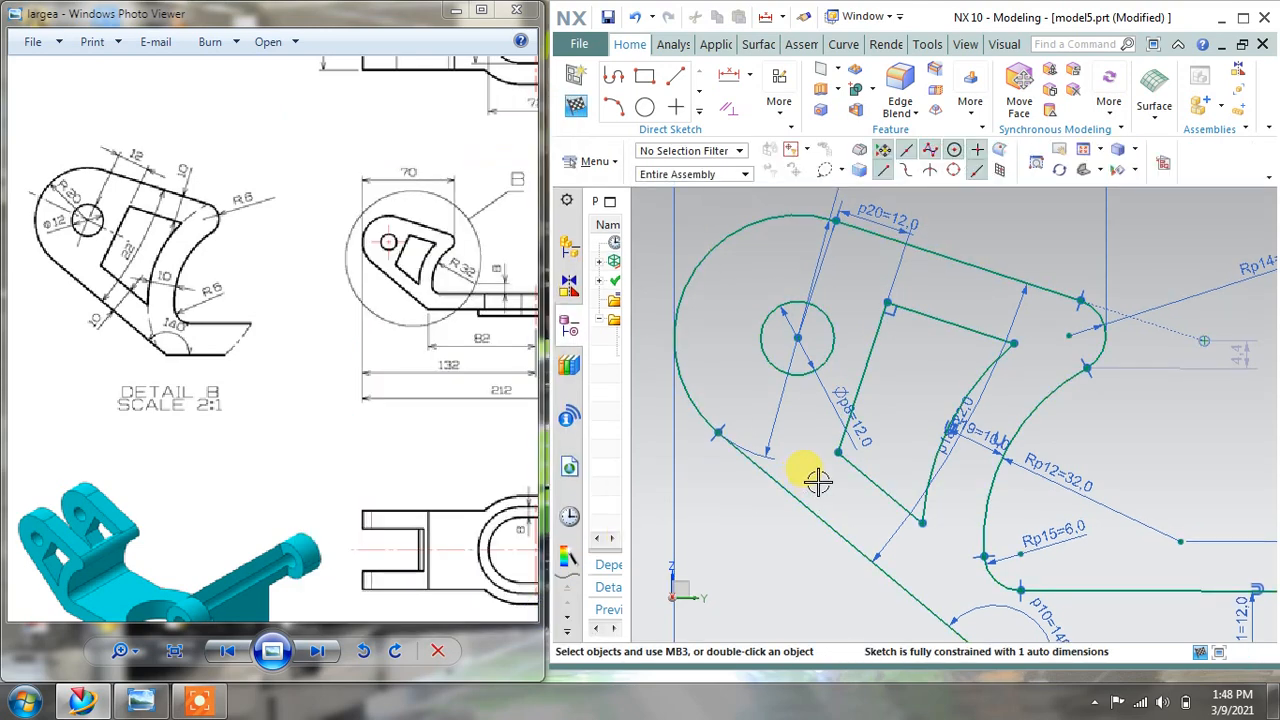
Draw a 30 mm diameter circle above and beyond the sketch origin for the R15 boss of the upright arm.
{"action": "scroll", "coordinate": [830, 480], "scroll_direction": "down", "scroll_amount": 3}
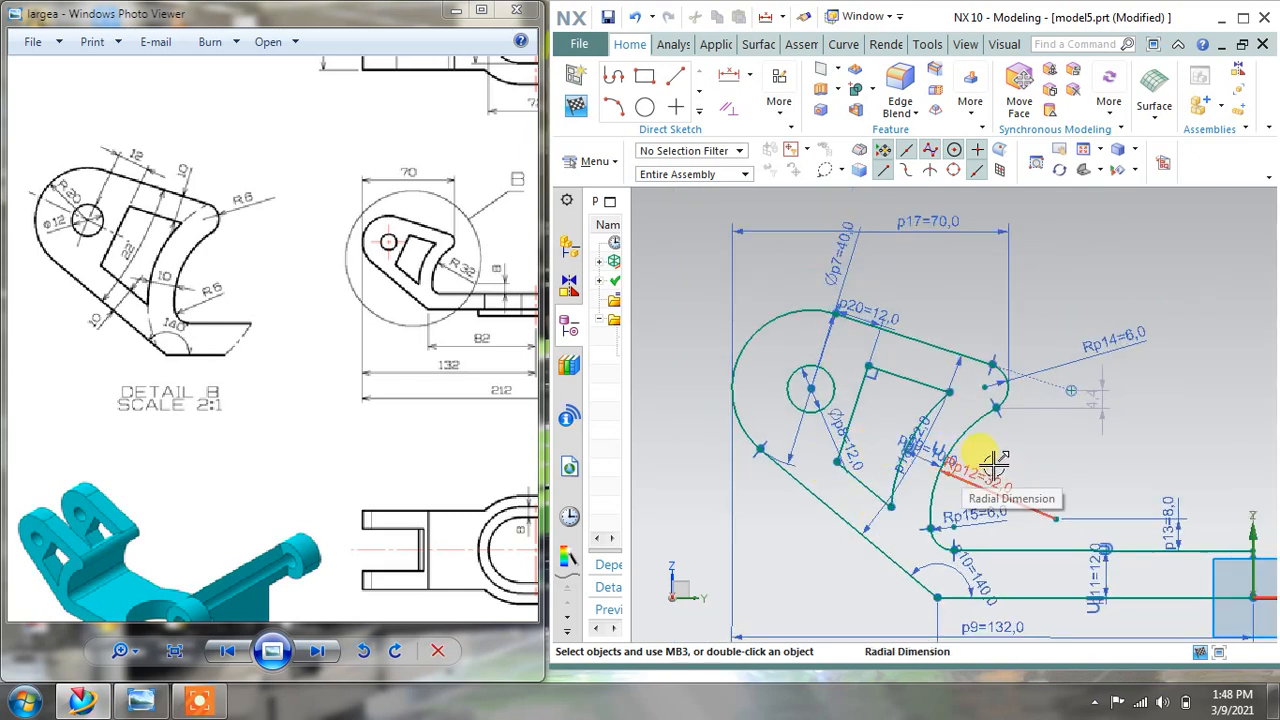
{"action": "scroll", "coordinate": [995, 460], "scroll_direction": "down", "scroll_amount": 2}
{"action": "scroll", "coordinate": [1068, 490], "scroll_direction": "up", "scroll_amount": 2}
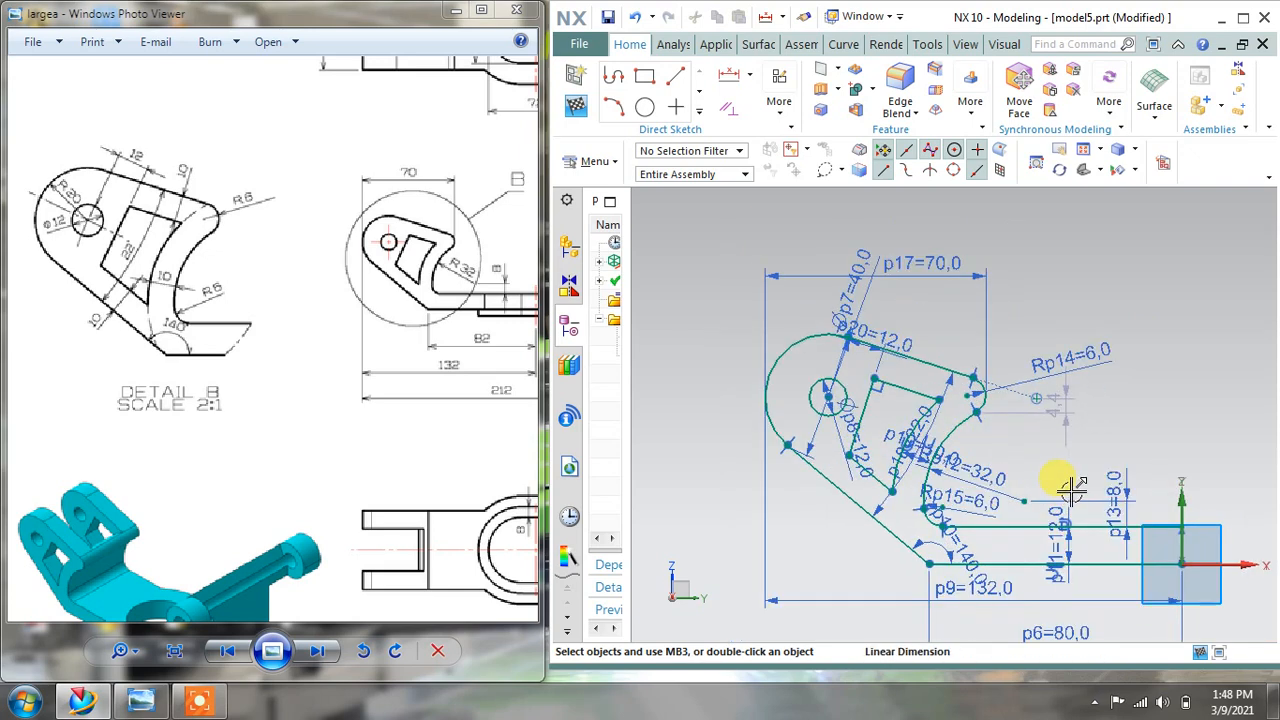
{"action": "mouse_move", "coordinate": [1068, 484]}
{"action": "middle_mouse_down", "text": "shift"}
{"action": "mouse_move", "coordinate": [1028, 447]}
{"action": "mouse_move", "coordinate": [870, 413]}
{"action": "middle_mouse_up", "text": "shift"}
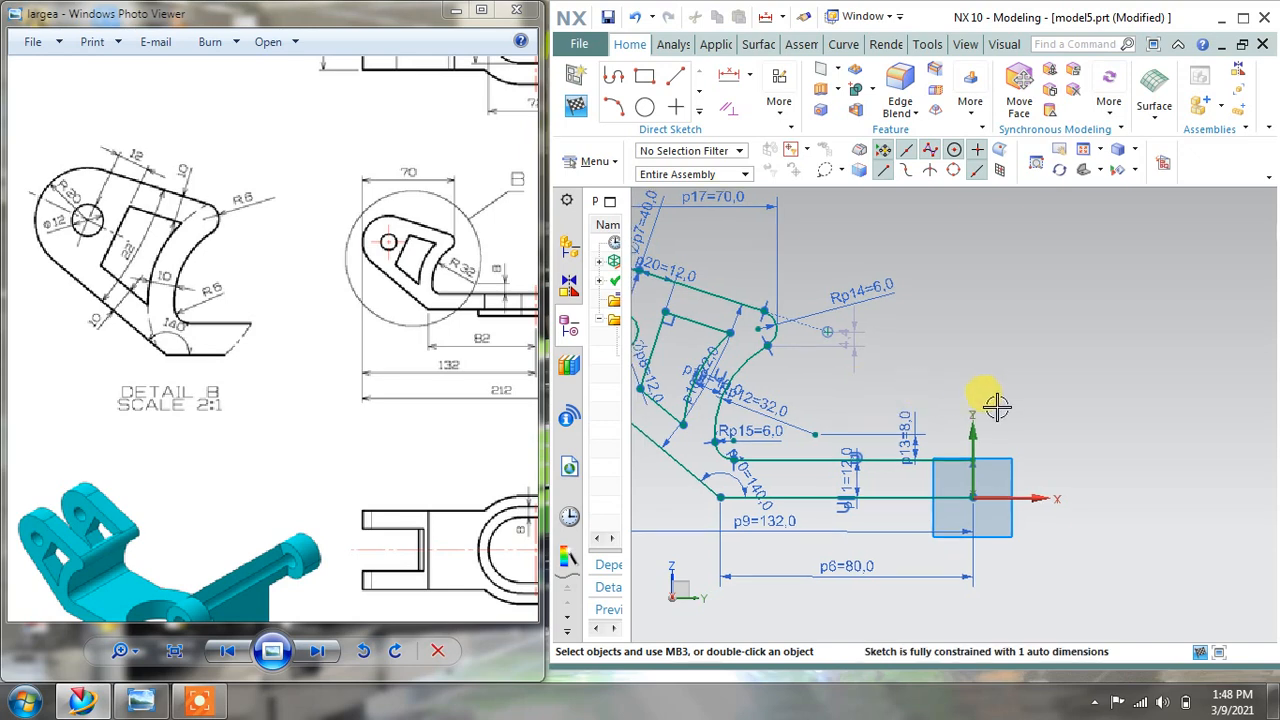
{"action": "middle_click_drag", "start_coordinate": [1020, 413], "coordinate": [868, 420], "text": "shift"}
{"action": "left_click_drag", "start_coordinate": [439, 397], "coordinate": [183, 392]}
{"action": "scroll", "coordinate": [365, 176], "scroll_direction": "up", "scroll_amount": 1}
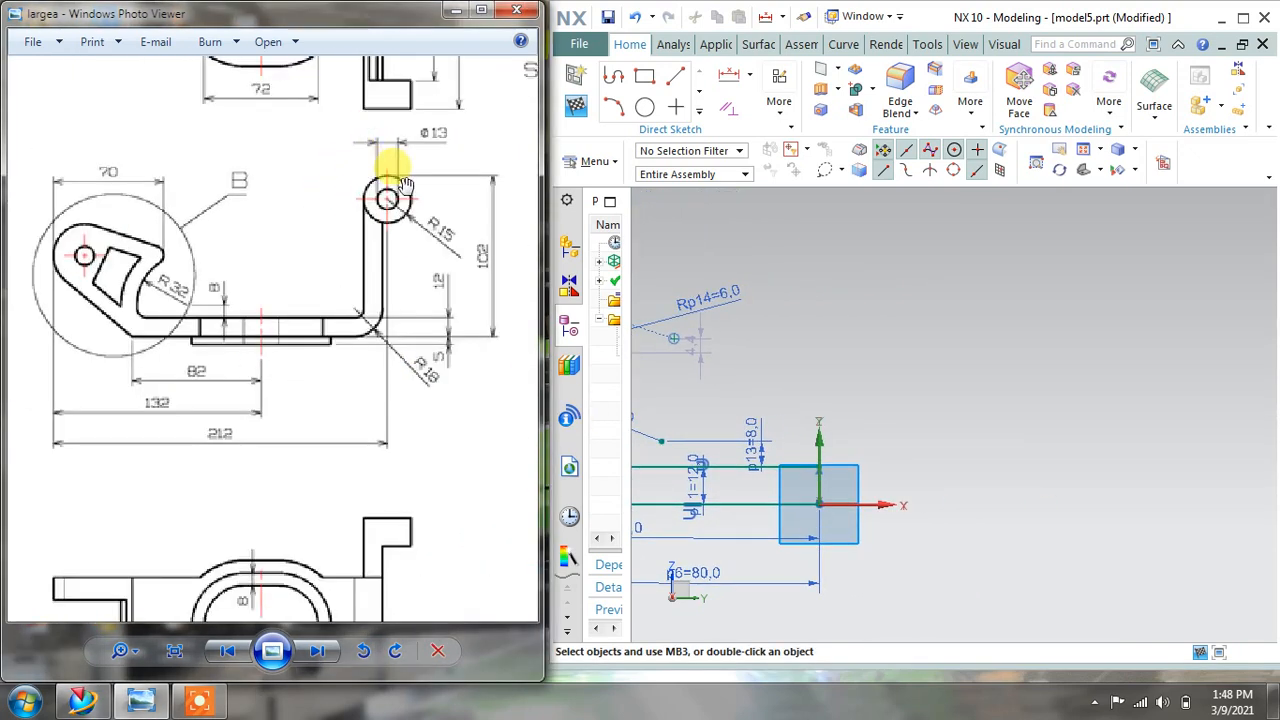
{"action": "left_click_drag", "start_coordinate": [425, 236], "coordinate": [395, 255]}
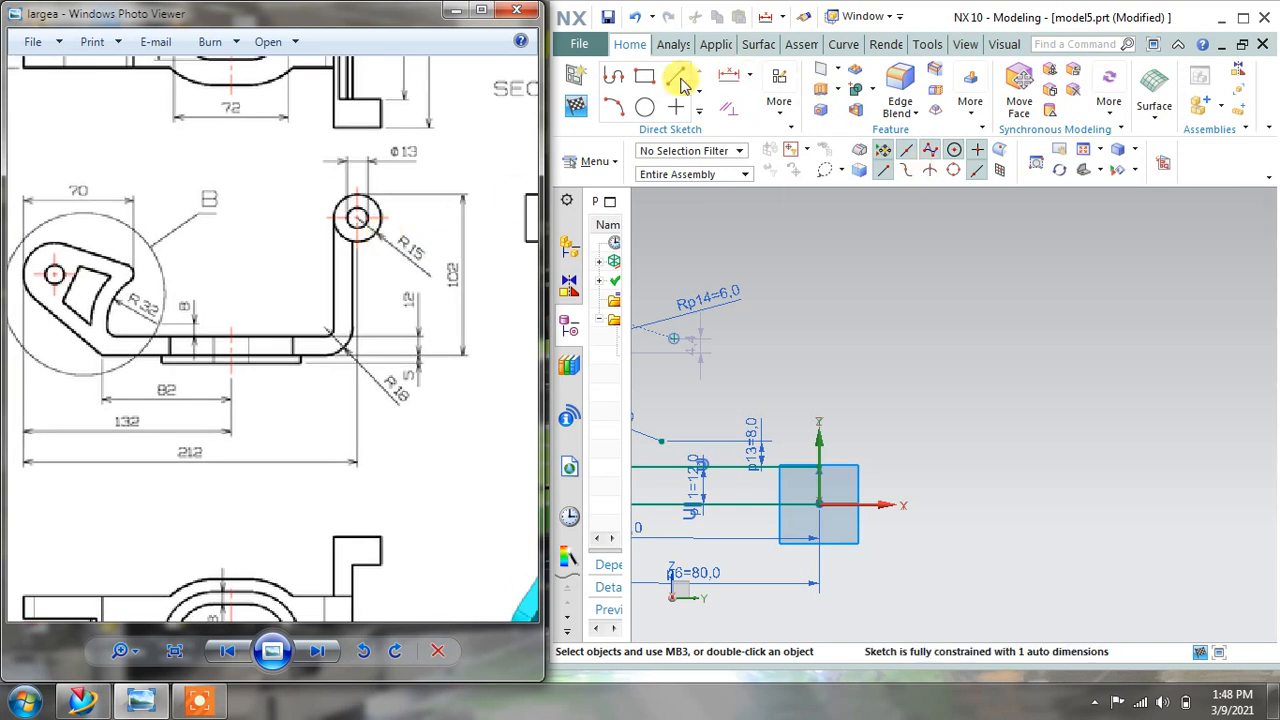
{"action": "left_click", "coordinate": [645, 113]}
{"action": "left_click", "coordinate": [925, 314]}
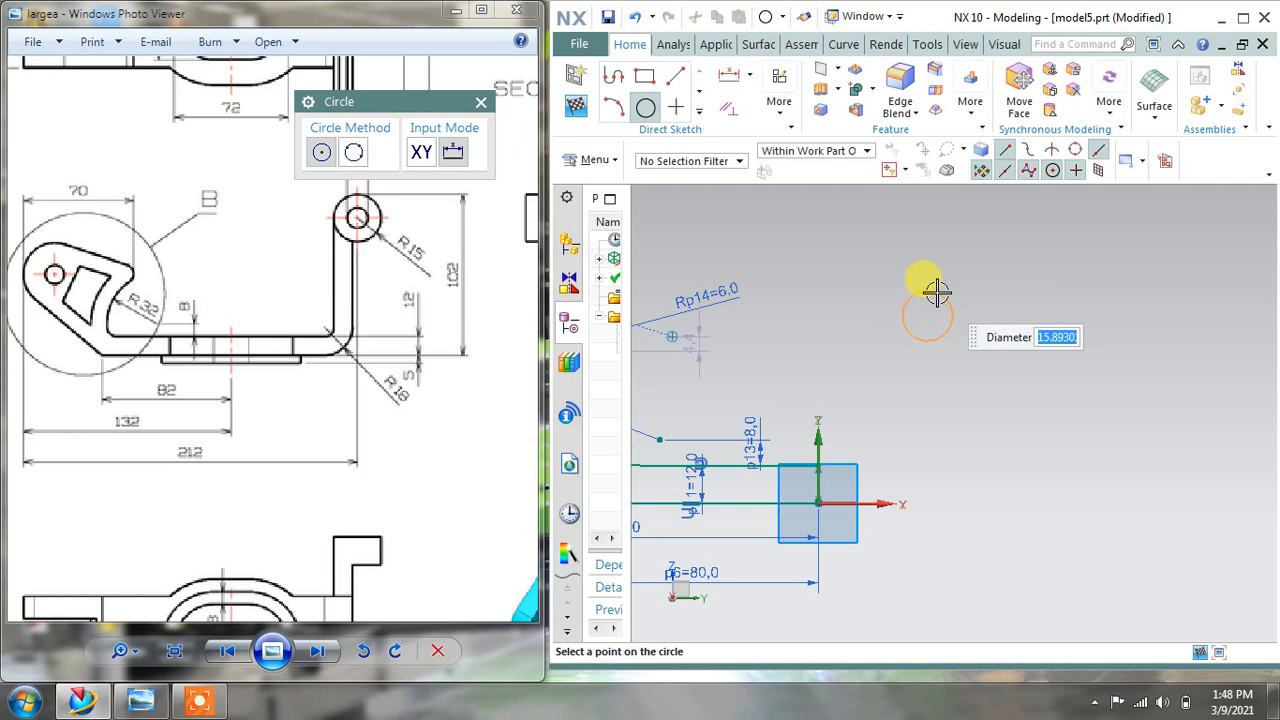
{"action": "left_click", "coordinate": [923, 283]}
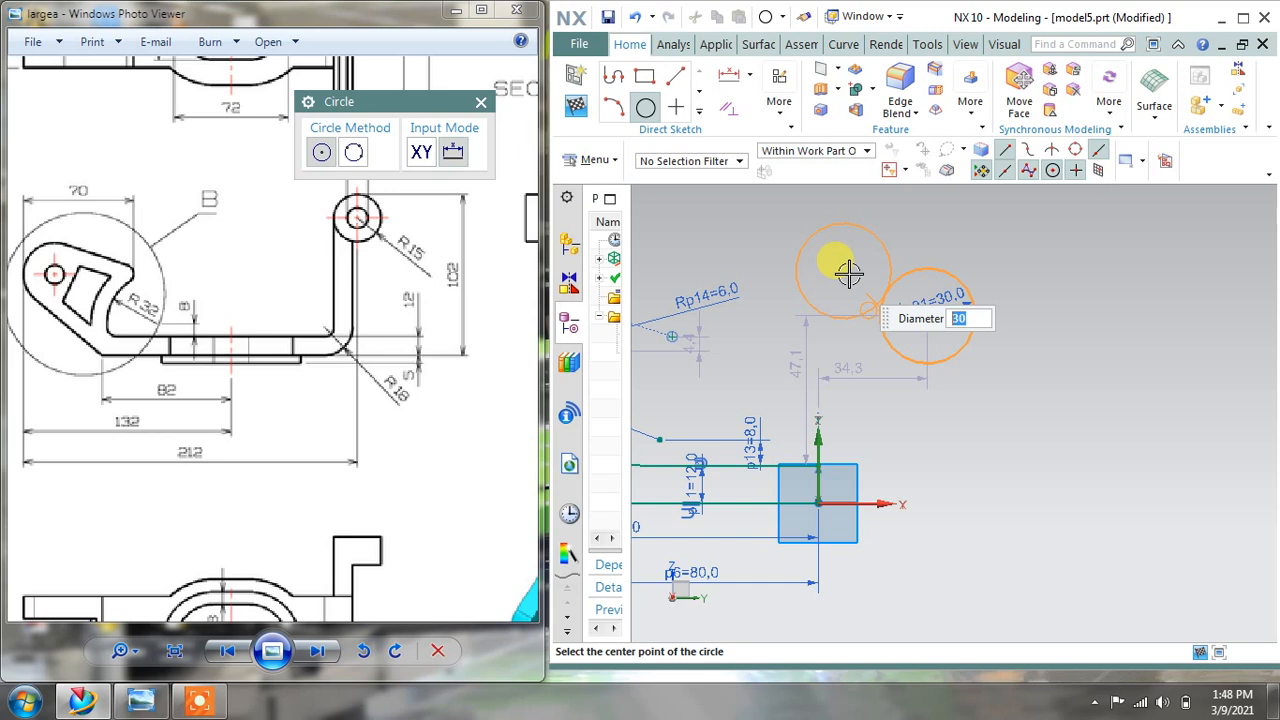
{"action": "key", "text": "Escape"}
Reposition the 30 mm circle's diameter dimension so its text sits outside the circle.
{"action": "scroll", "coordinate": [849, 273], "scroll_direction": "down", "scroll_amount": 3}
{"action": "scroll", "coordinate": [852, 273], "scroll_direction": "up", "scroll_amount": 1}
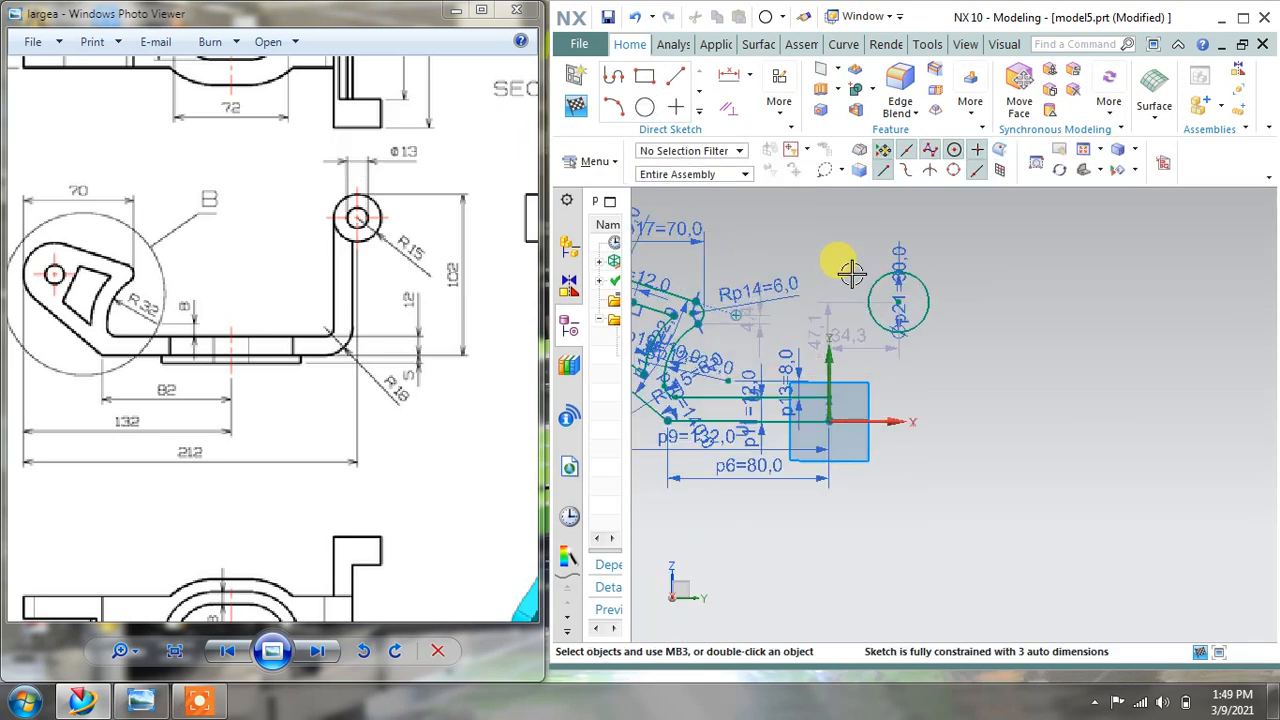
{"action": "scroll", "coordinate": [850, 275], "scroll_direction": "up", "scroll_amount": 2}
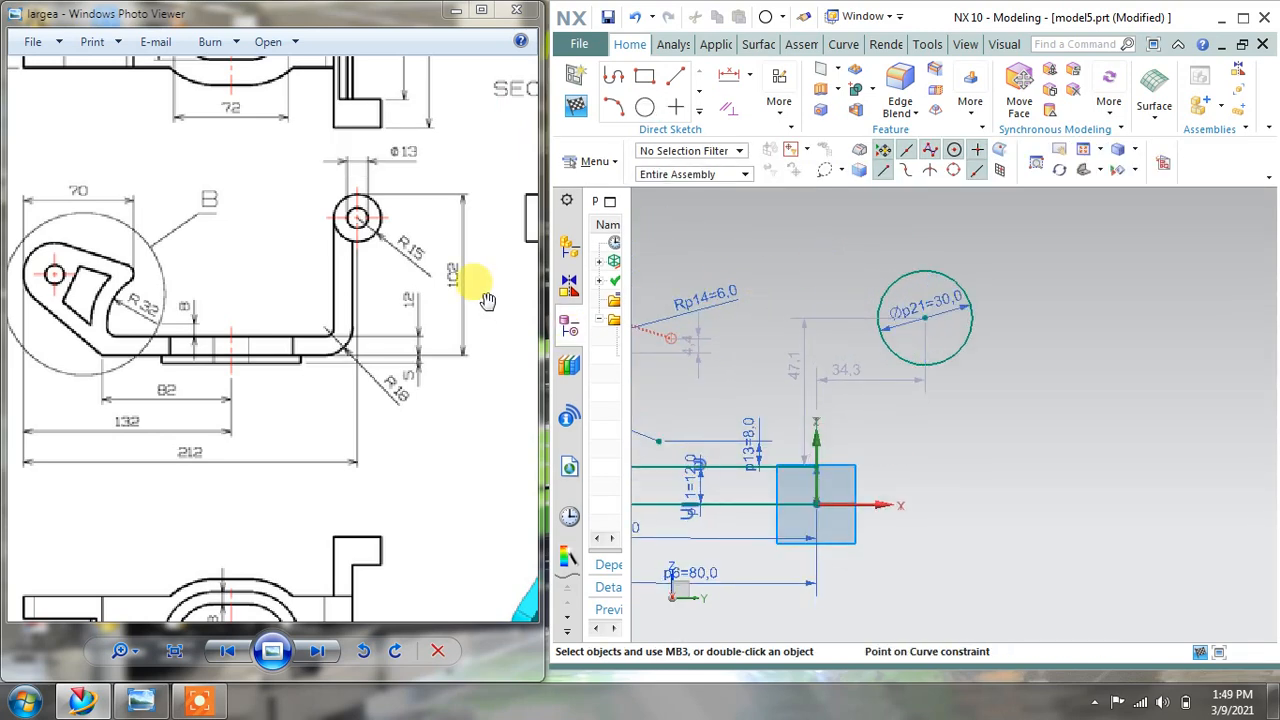
{"action": "scroll", "coordinate": [377, 244], "scroll_direction": "up", "scroll_amount": 2}
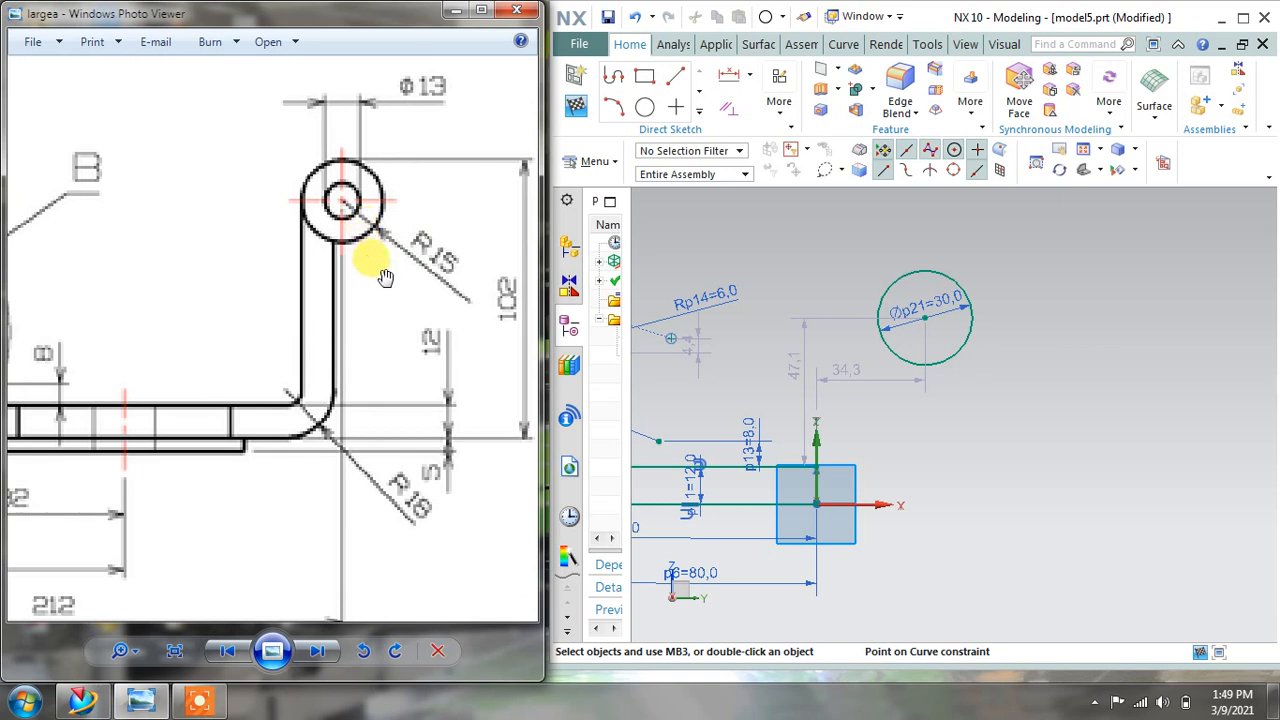
{"action": "scroll", "coordinate": [386, 277], "scroll_direction": "down", "scroll_amount": 2}
{"action": "left_click_drag", "start_coordinate": [912, 290], "coordinate": [1040, 280]}
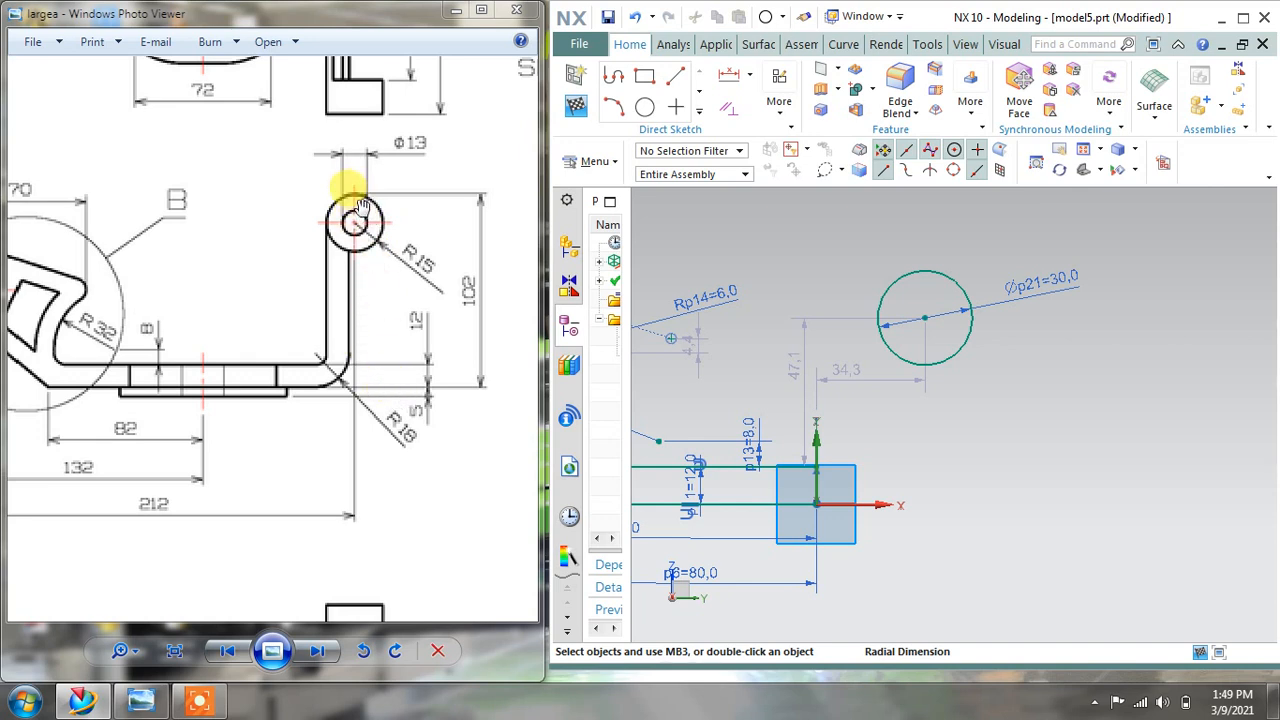
Add a 102 mm vertical dimension from the top of the 30 mm circle to the base's bottom line.
{"action": "left_click", "coordinate": [752, 80]}
{"action": "left_click", "coordinate": [755, 122]}
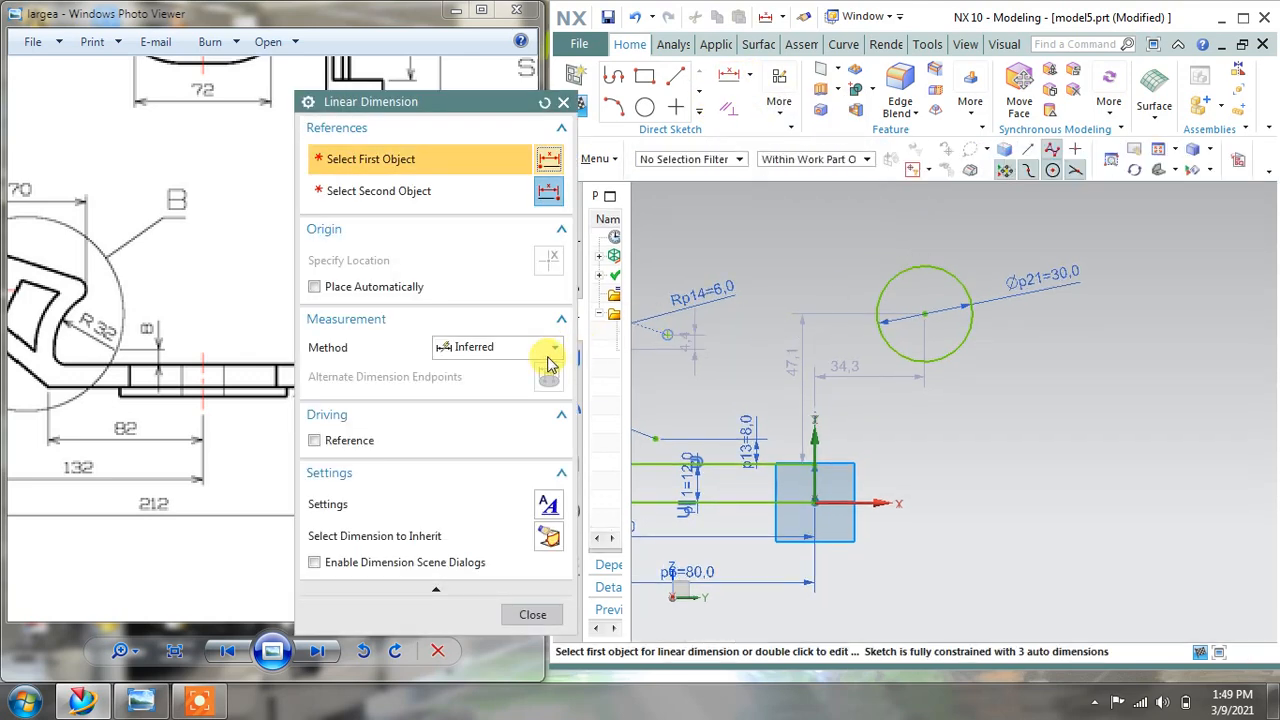
{"action": "left_click", "coordinate": [549, 350]}
{"action": "left_click", "coordinate": [470, 406]}
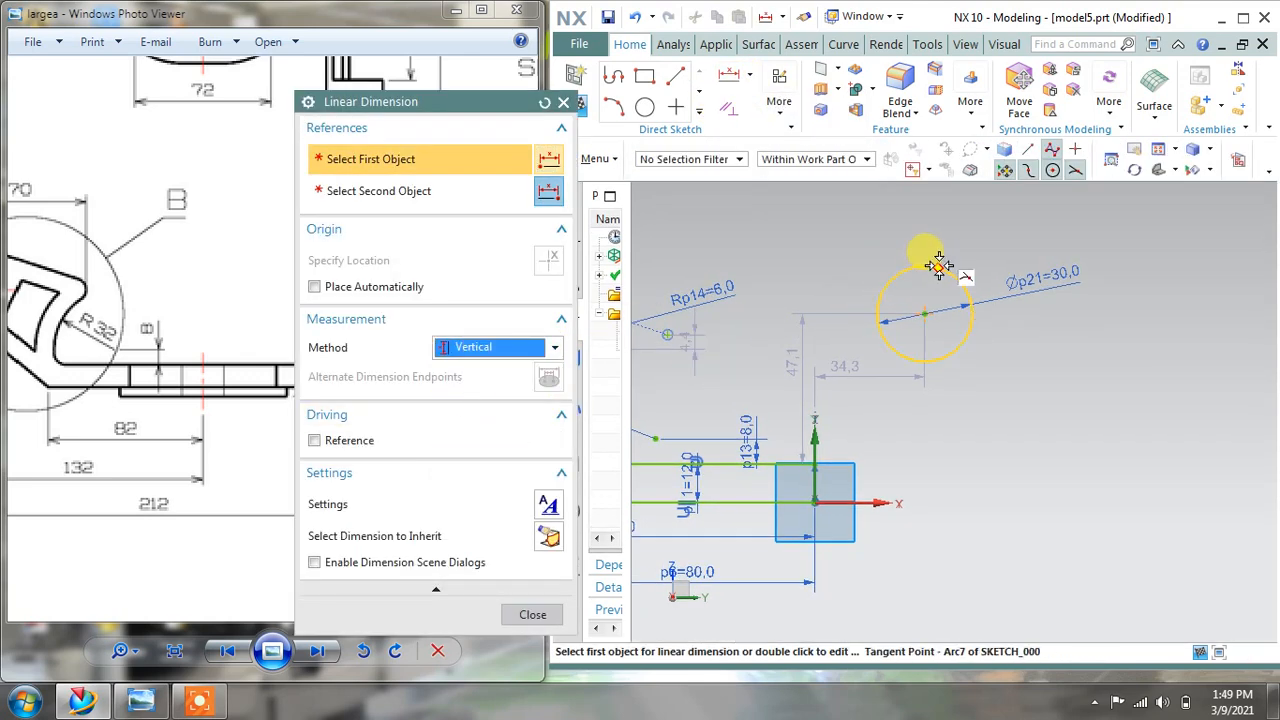
{"action": "left_click", "coordinate": [938, 262]}
{"action": "left_click", "coordinate": [836, 502]}
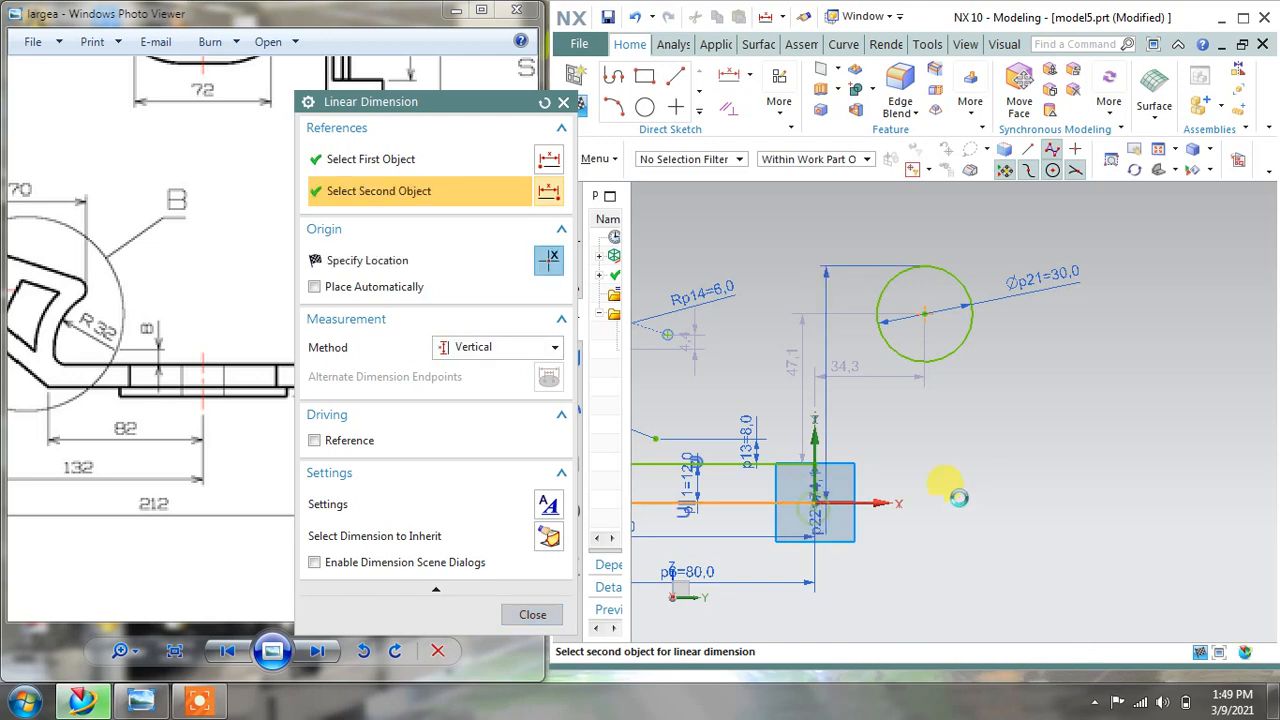
{"action": "left_click", "coordinate": [1177, 450]}
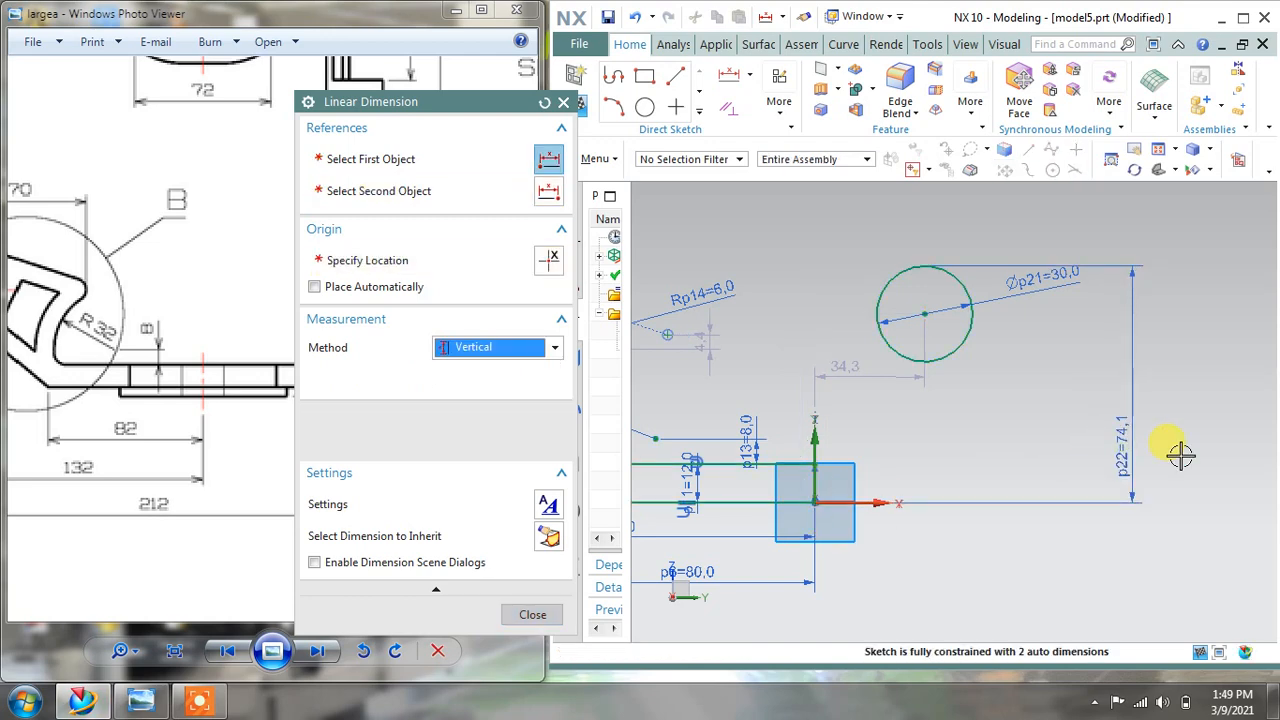
{"action": "type", "text": "102"}
{"action": "key", "text": "Return"}
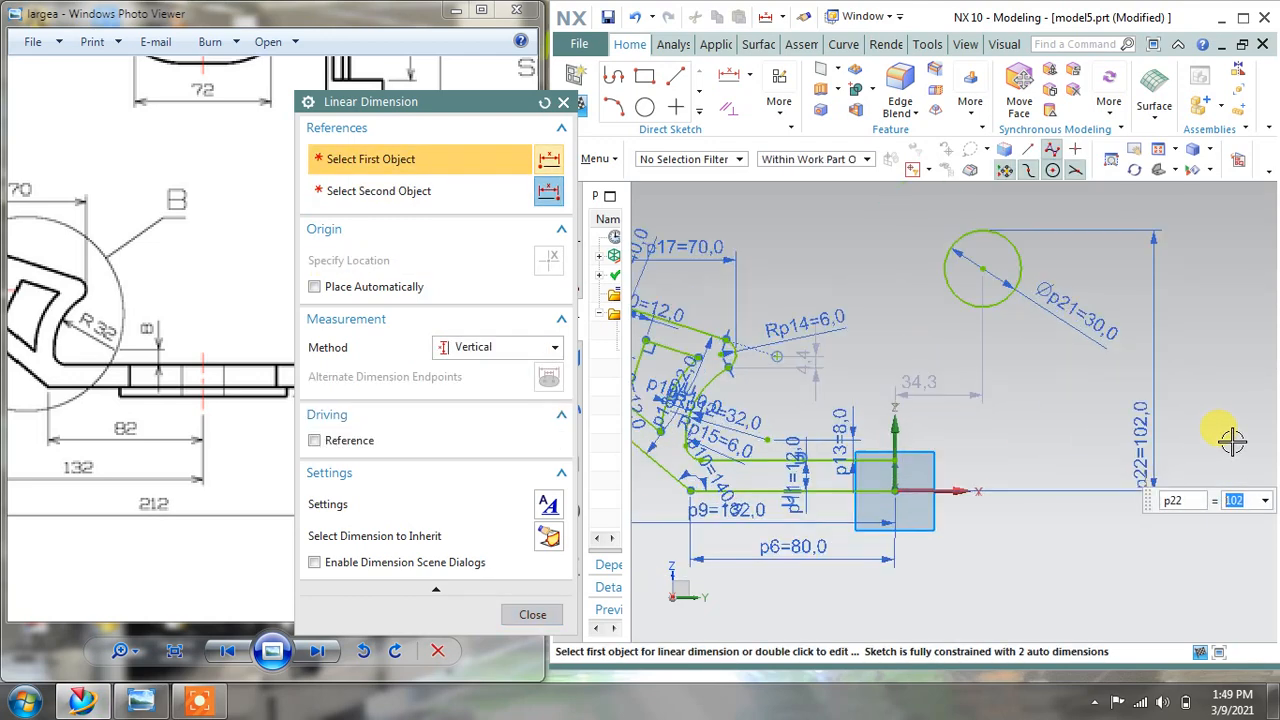
{"action": "left_click", "coordinate": [545, 613]}
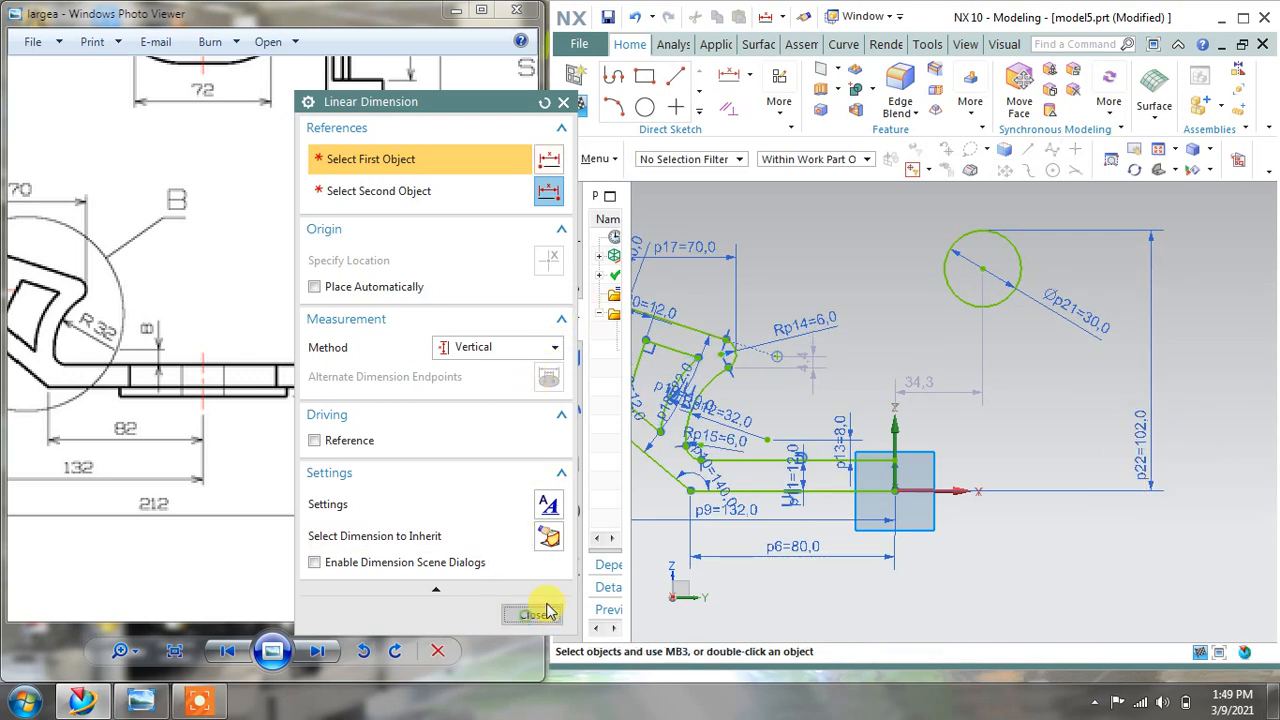
Draw a 13 mm diameter circle concentric with the 30 mm circle.
{"action": "scroll", "coordinate": [400, 395], "scroll_direction": "down", "scroll_amount": 3}
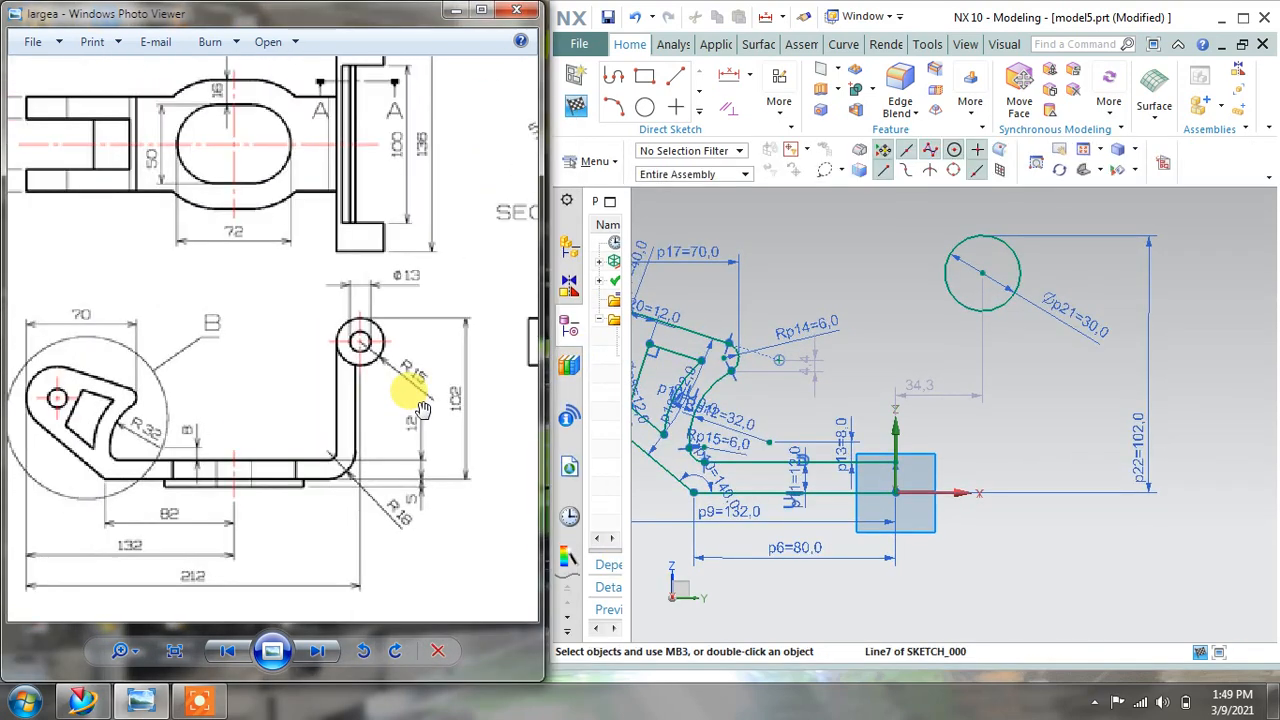
{"action": "scroll", "coordinate": [422, 400], "scroll_direction": "down", "scroll_amount": 1}
{"action": "left_click_drag", "start_coordinate": [414, 292], "coordinate": [286, 290]}
{"action": "scroll", "coordinate": [427, 168], "scroll_direction": "up", "scroll_amount": 2}
{"action": "scroll", "coordinate": [430, 168], "scroll_direction": "down", "scroll_amount": 2}
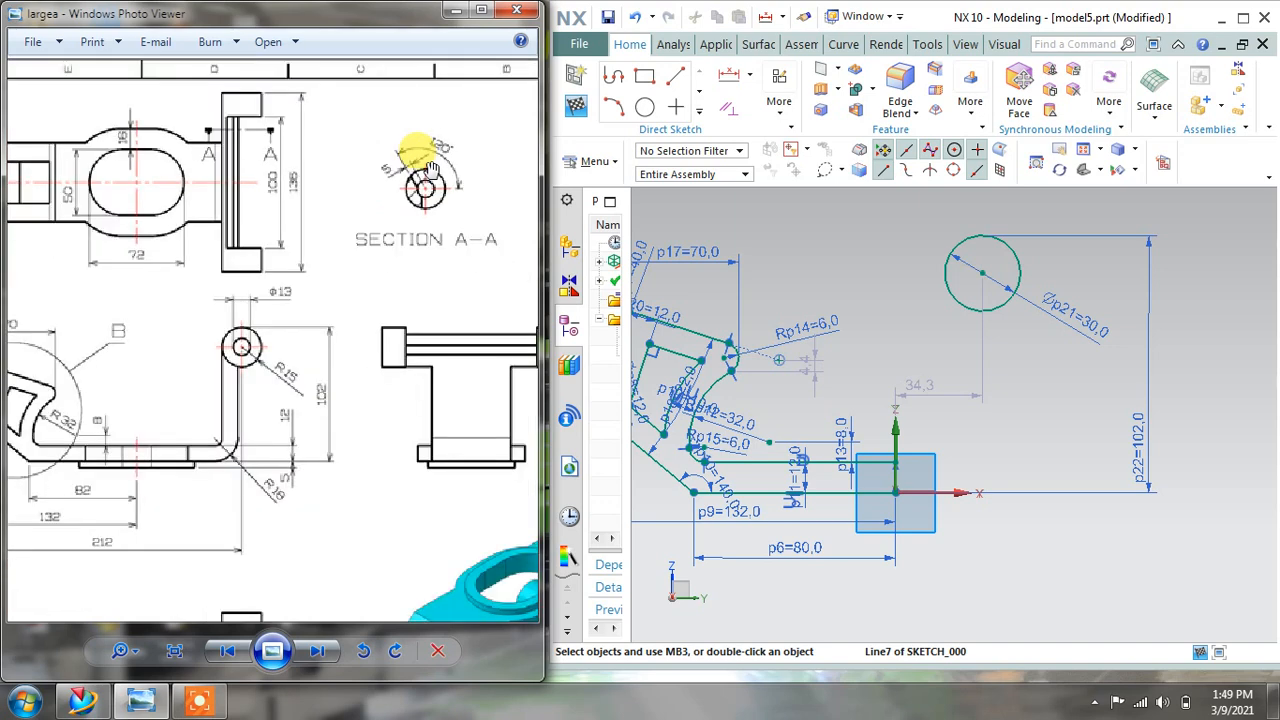
{"action": "scroll", "coordinate": [432, 168], "scroll_direction": "down", "scroll_amount": 1}
{"action": "mouse_move", "coordinate": [199, 342]}
{"action": "left_mouse_down"}
{"action": "mouse_move", "coordinate": [411, 374]}
{"action": "mouse_move", "coordinate": [416, 395]}
{"action": "mouse_move", "coordinate": [298, 322]}
{"action": "left_mouse_up"}
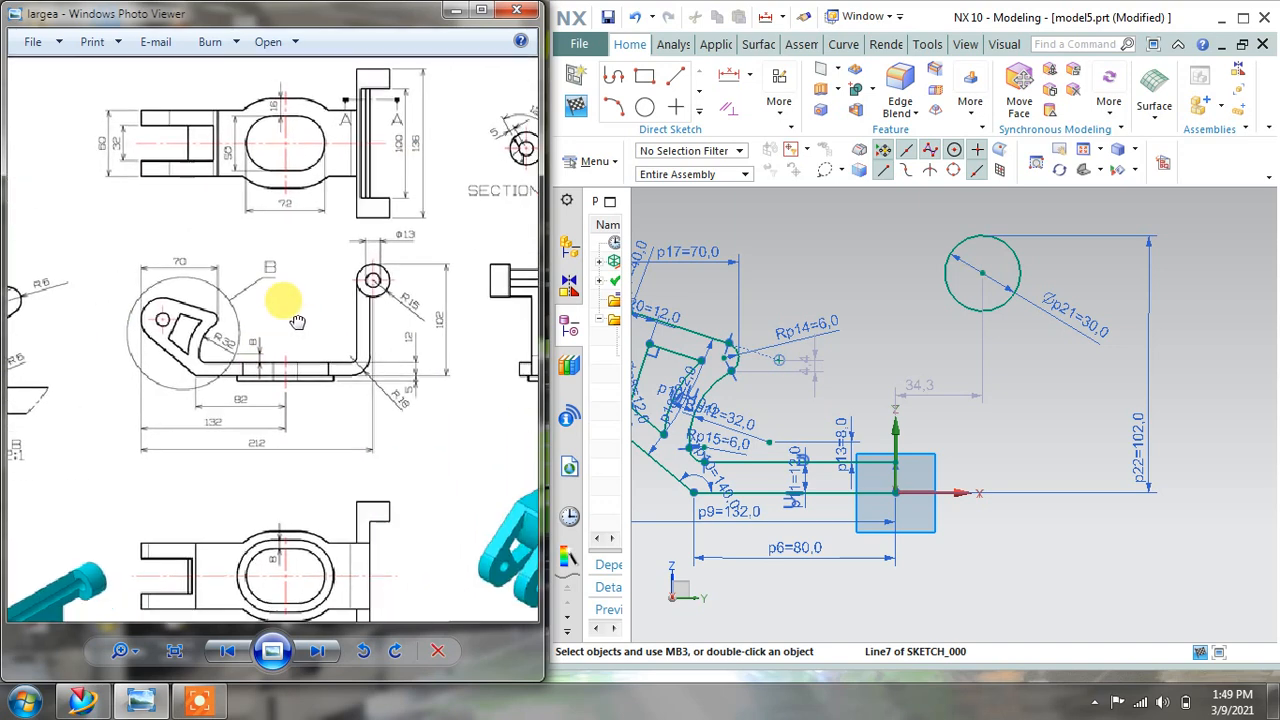
{"action": "scroll", "coordinate": [390, 288], "scroll_direction": "up", "scroll_amount": 2}
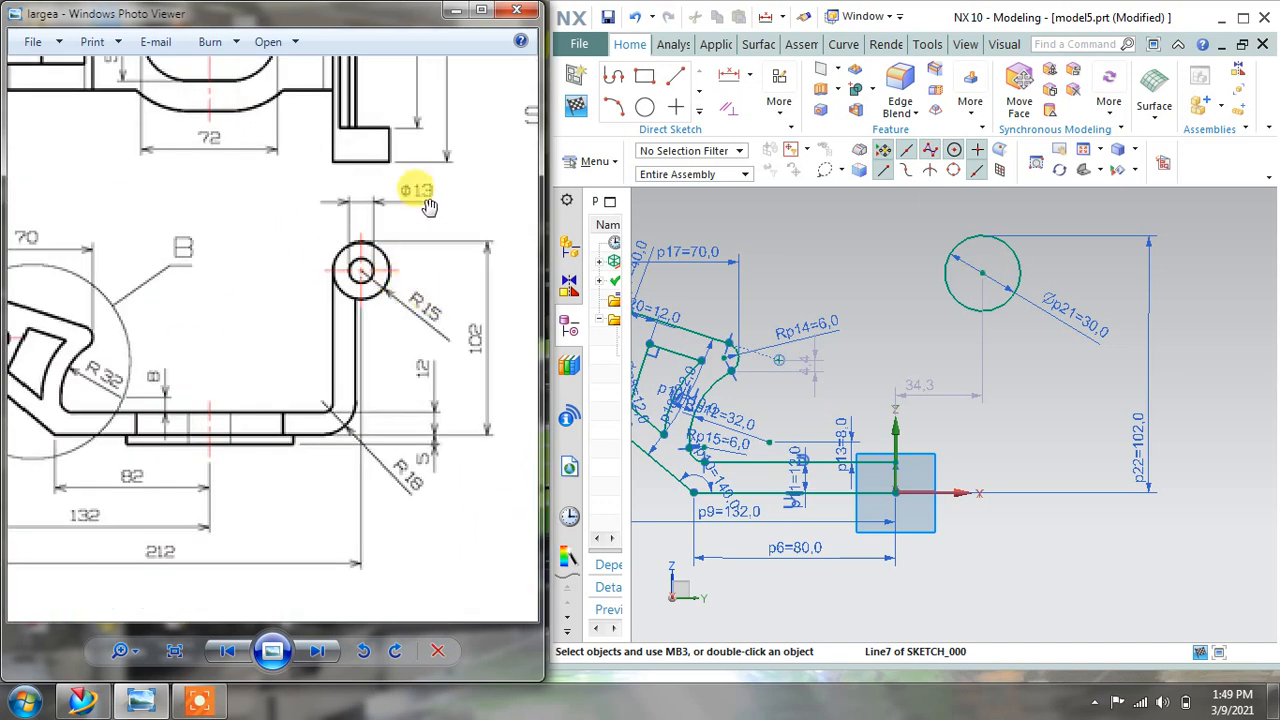
{"action": "left_click", "coordinate": [646, 108]}
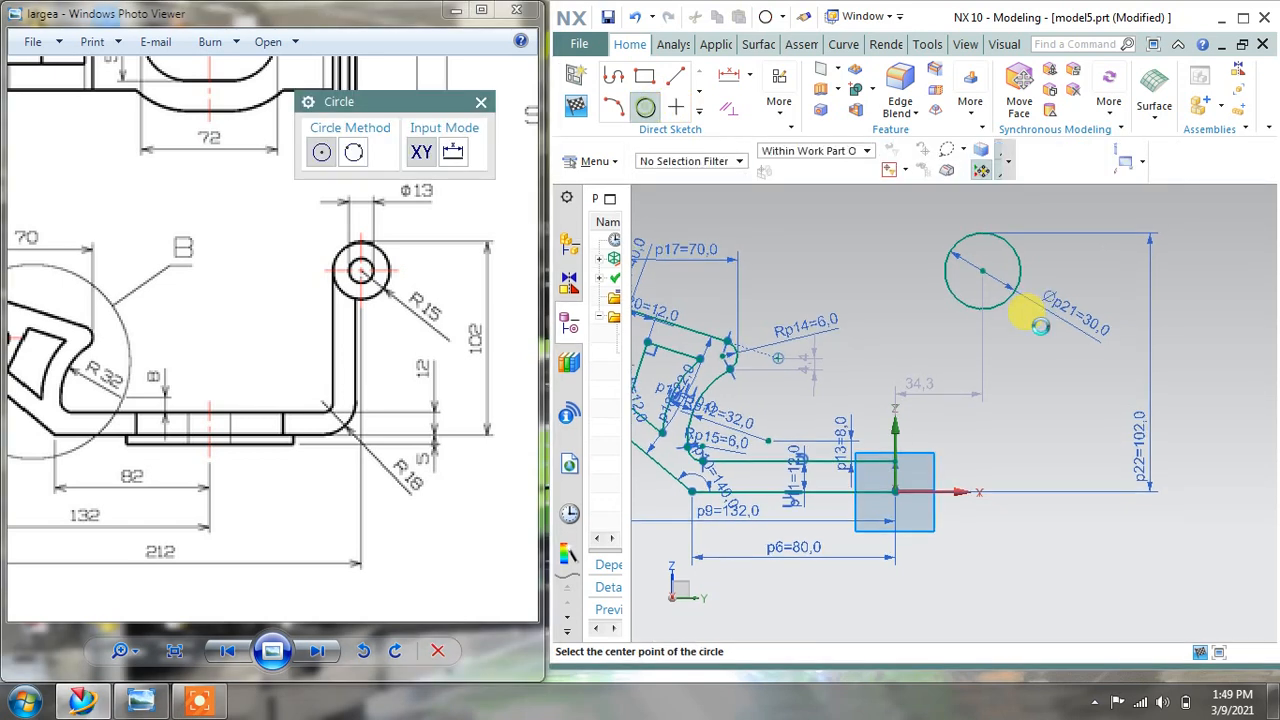
{"action": "left_click", "coordinate": [982, 272]}
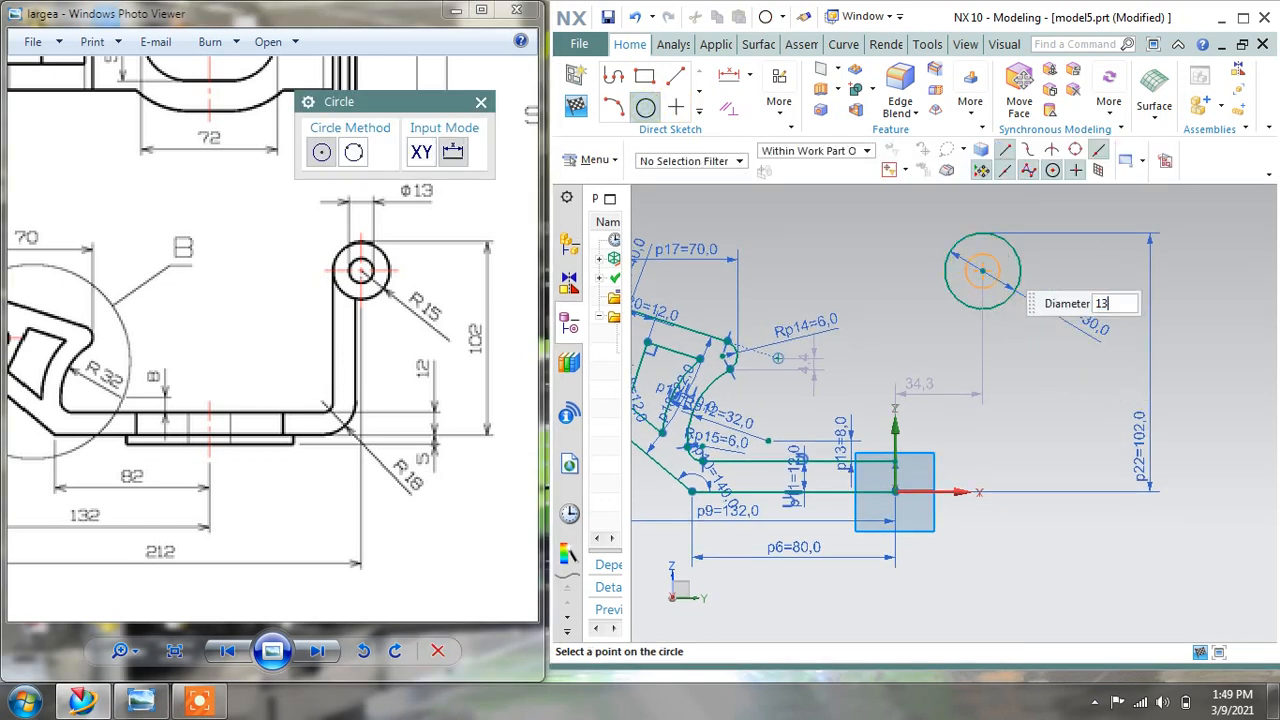
{"action": "left_click", "coordinate": [990, 262]}
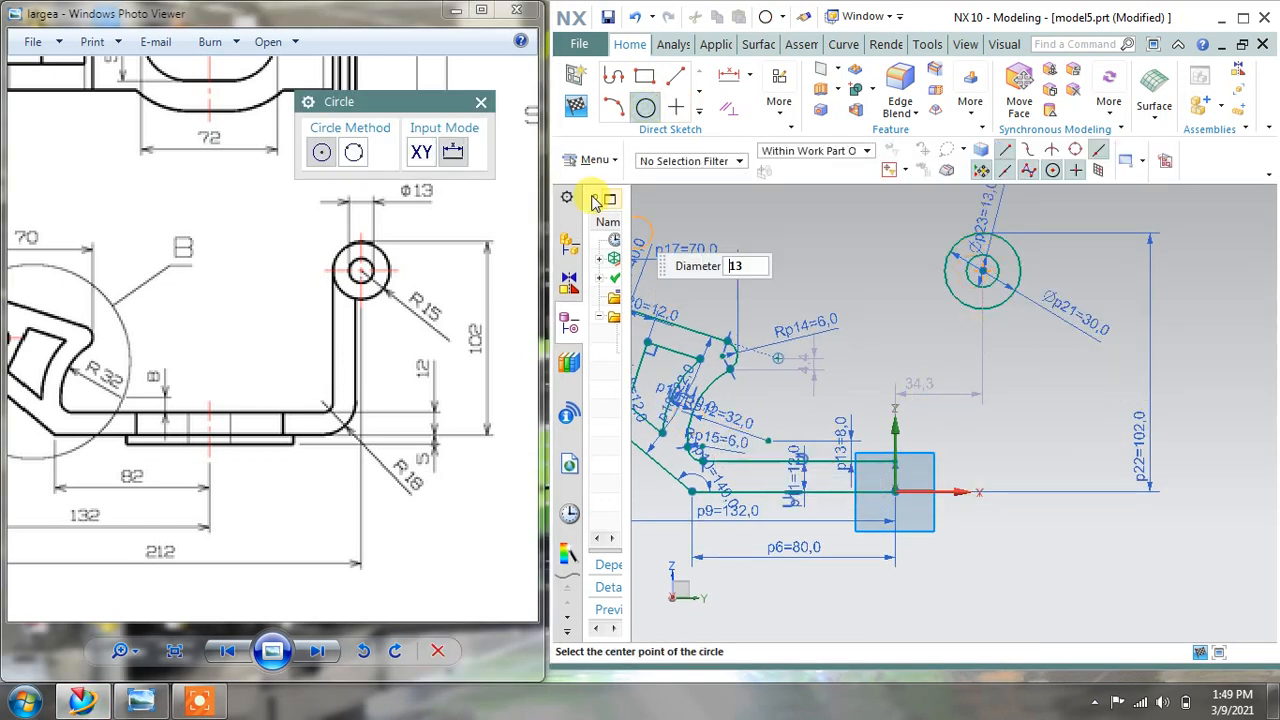
{"action": "left_click", "coordinate": [481, 103]}
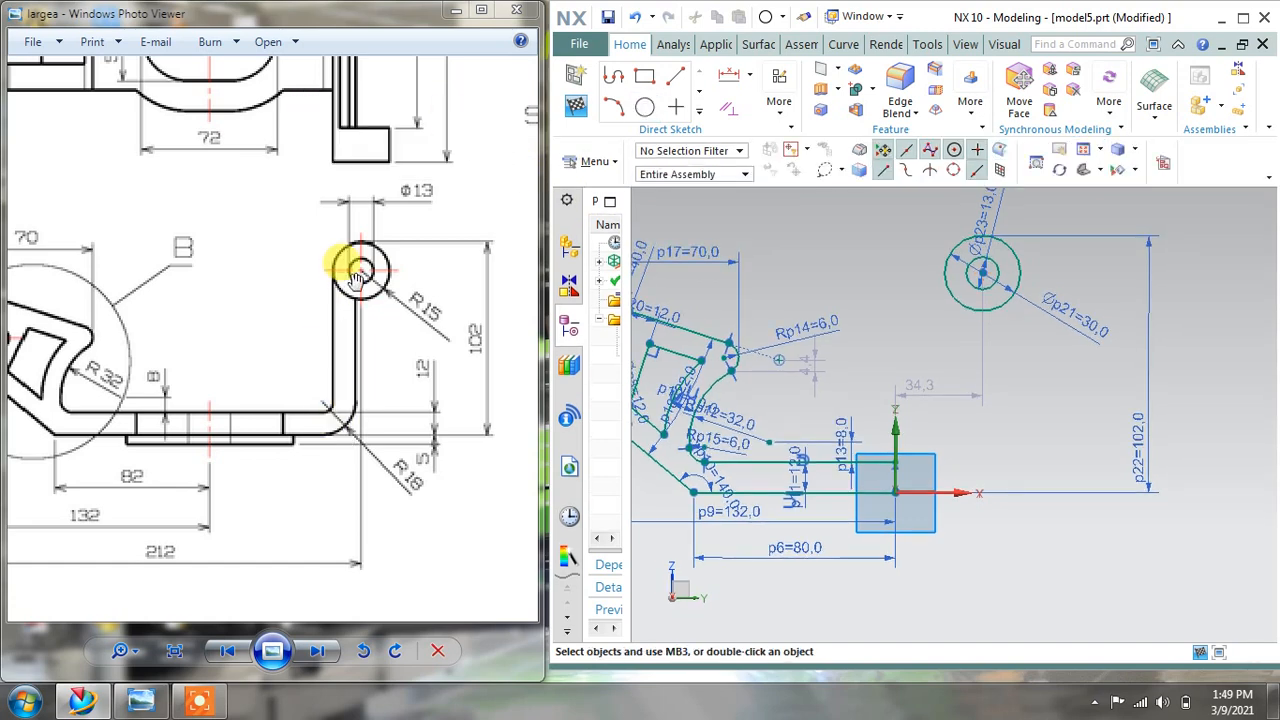
Dismiss the IObit Uninstaller upgrade offer and cancel its installation.
{"action": "left_click_drag", "start_coordinate": [235, 397], "coordinate": [320, 386]}
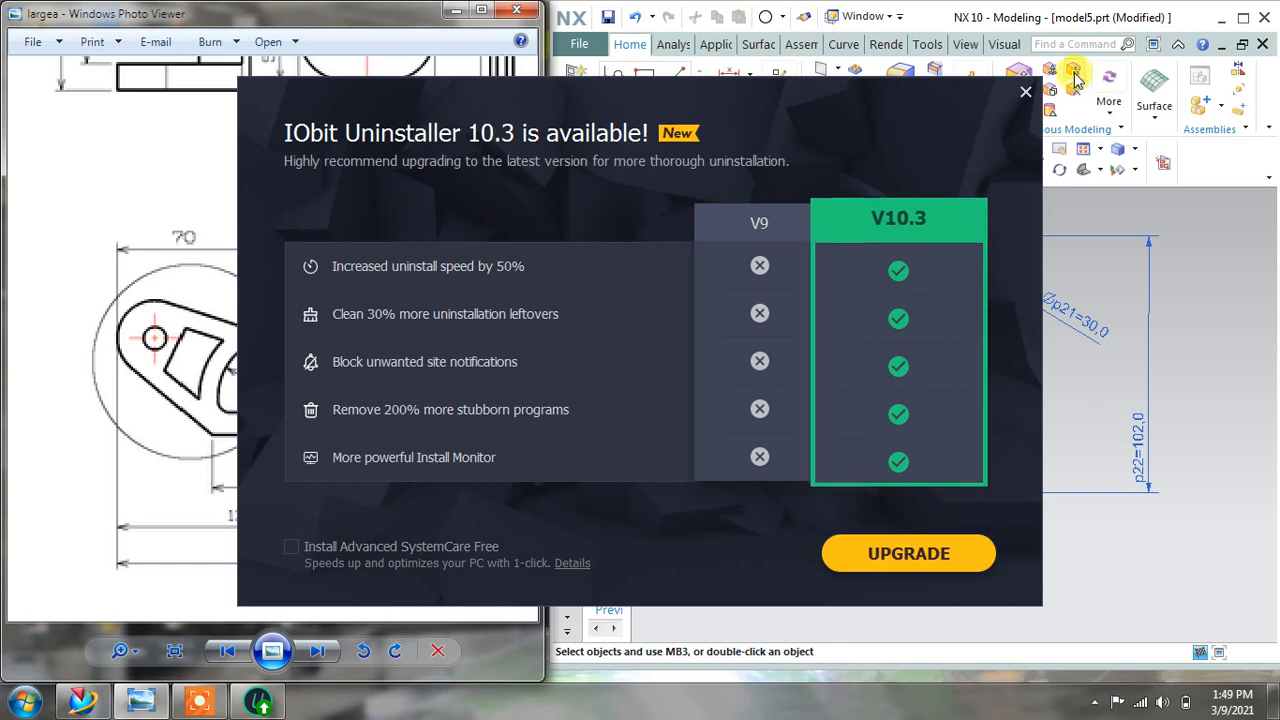
{"action": "left_click", "coordinate": [1025, 92]}
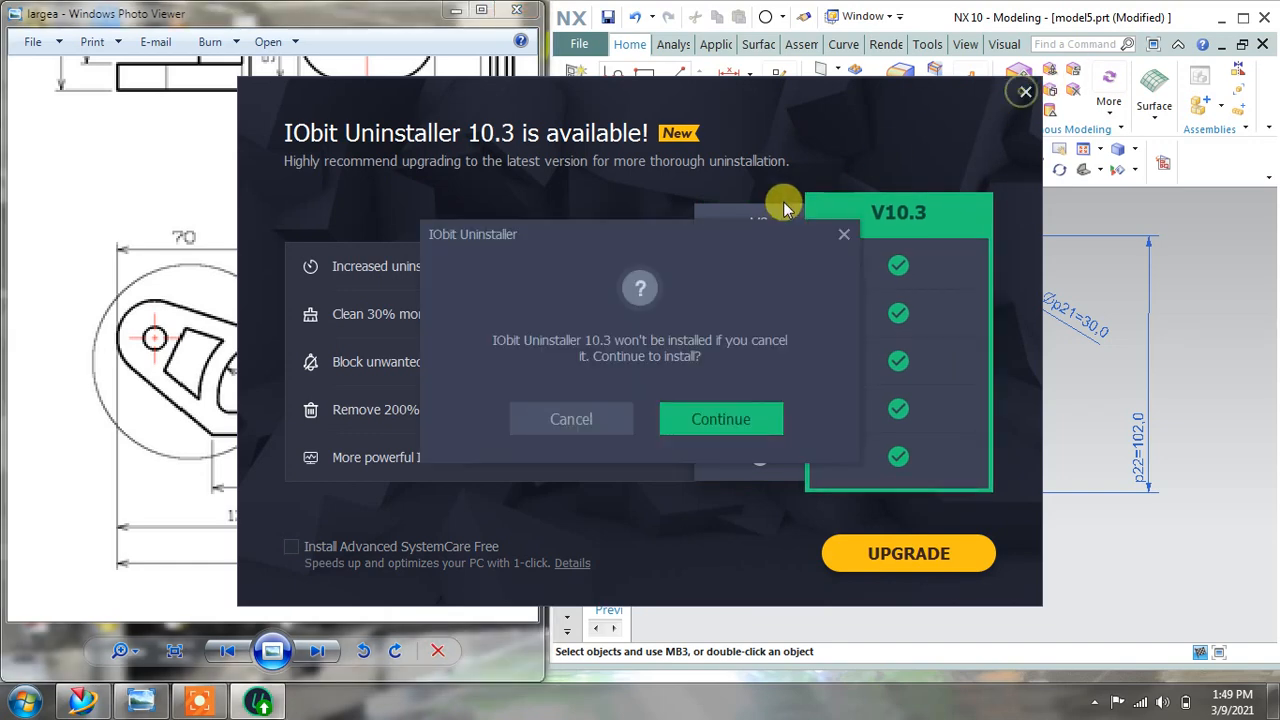
{"action": "left_click", "coordinate": [585, 421]}
{"action": "scroll", "coordinate": [362, 314], "scroll_direction": "up", "scroll_amount": 2}
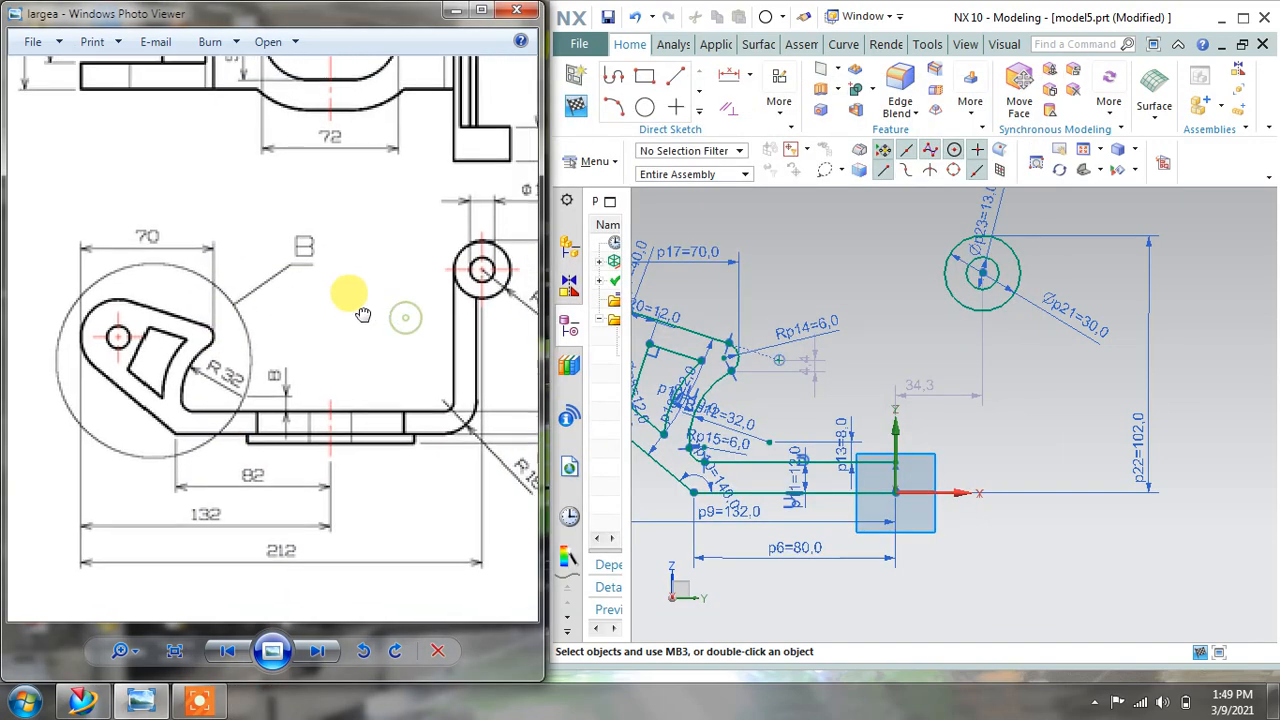
{"action": "left_click_drag", "start_coordinate": [362, 314], "coordinate": [345, 292]}
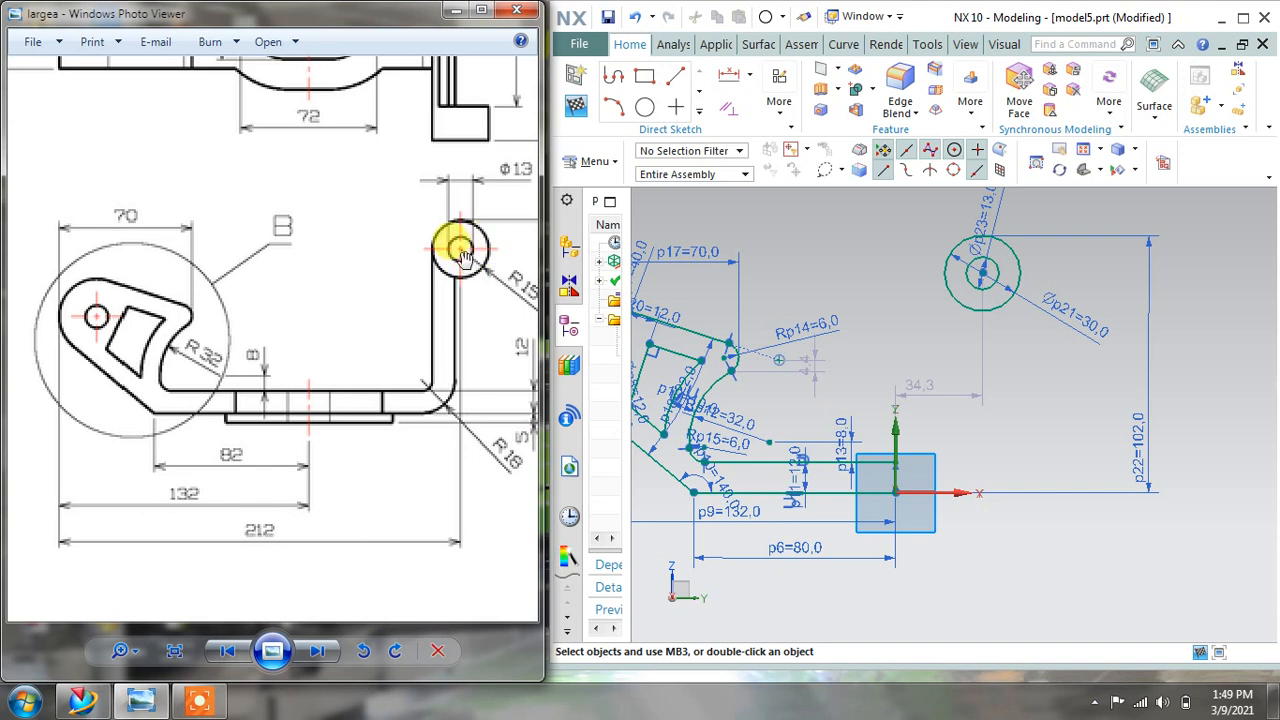
{"action": "left_click", "coordinate": [752, 84]}
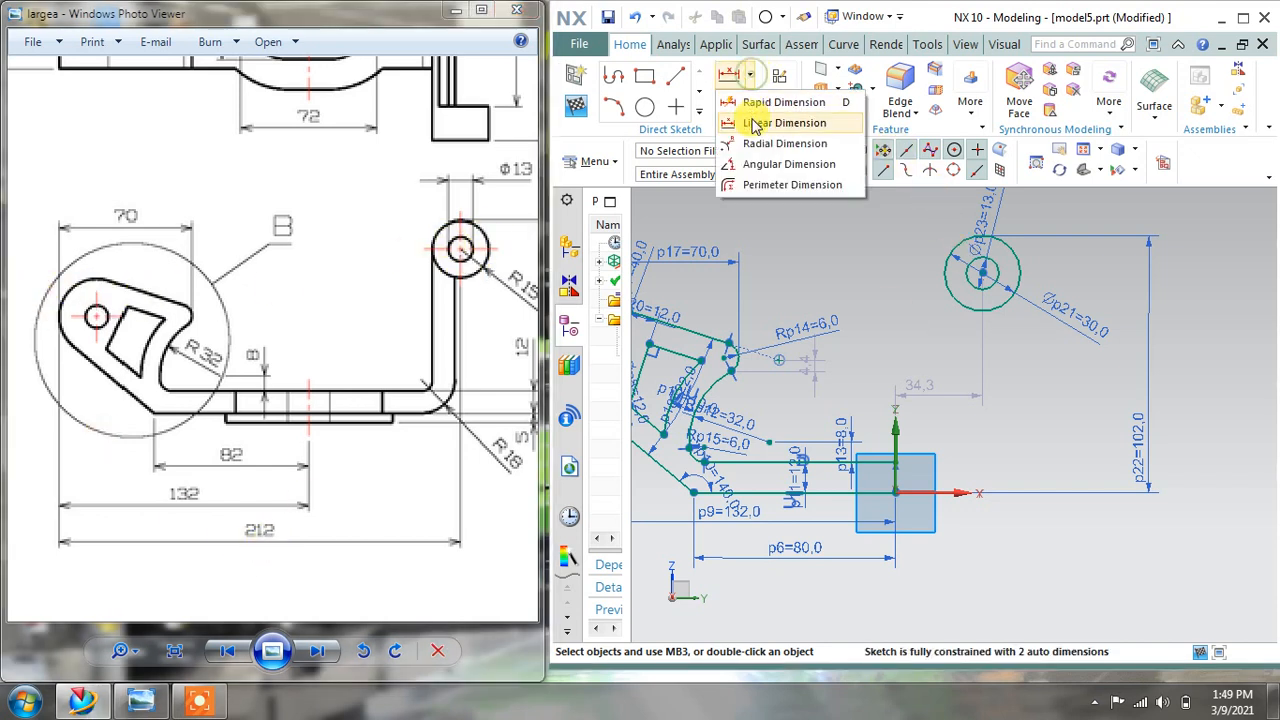
{"action": "left_click", "coordinate": [750, 122]}
{"action": "mouse_move", "coordinate": [894, 338]}
{"action": "middle_mouse_down", "text": "shift"}
{"action": "mouse_move", "coordinate": [951, 334]}
{"action": "mouse_move", "coordinate": [1019, 354]}
{"action": "middle_mouse_up", "text": "shift"}
{"action": "left_click", "coordinate": [1108, 280]}
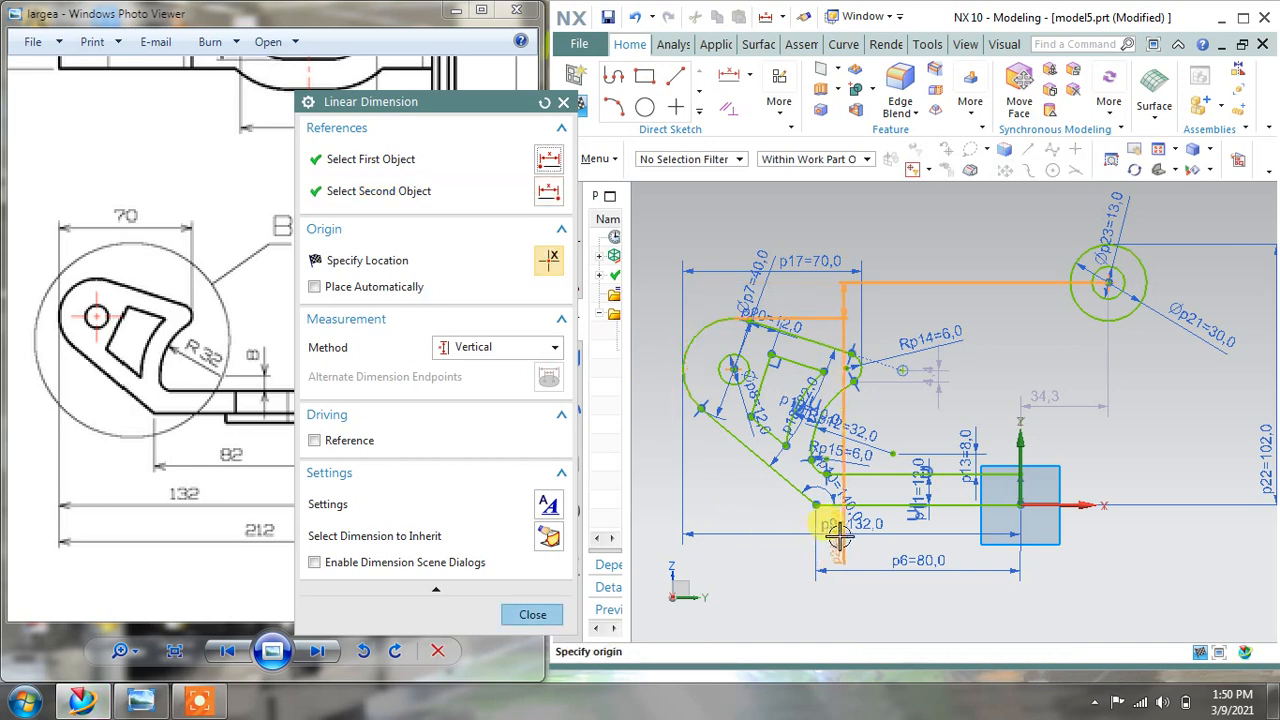
{"action": "left_click", "coordinate": [520, 347]}
{"action": "left_click", "coordinate": [503, 389]}
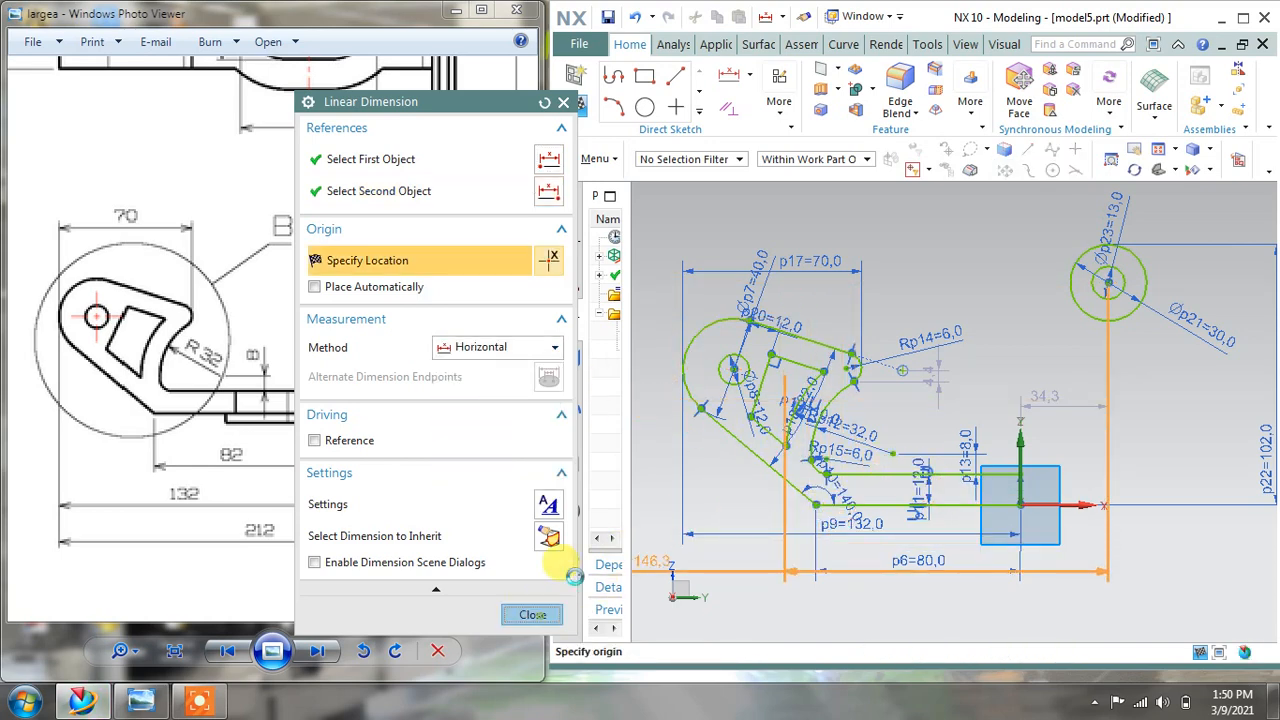
{"action": "left_click", "coordinate": [533, 614]}
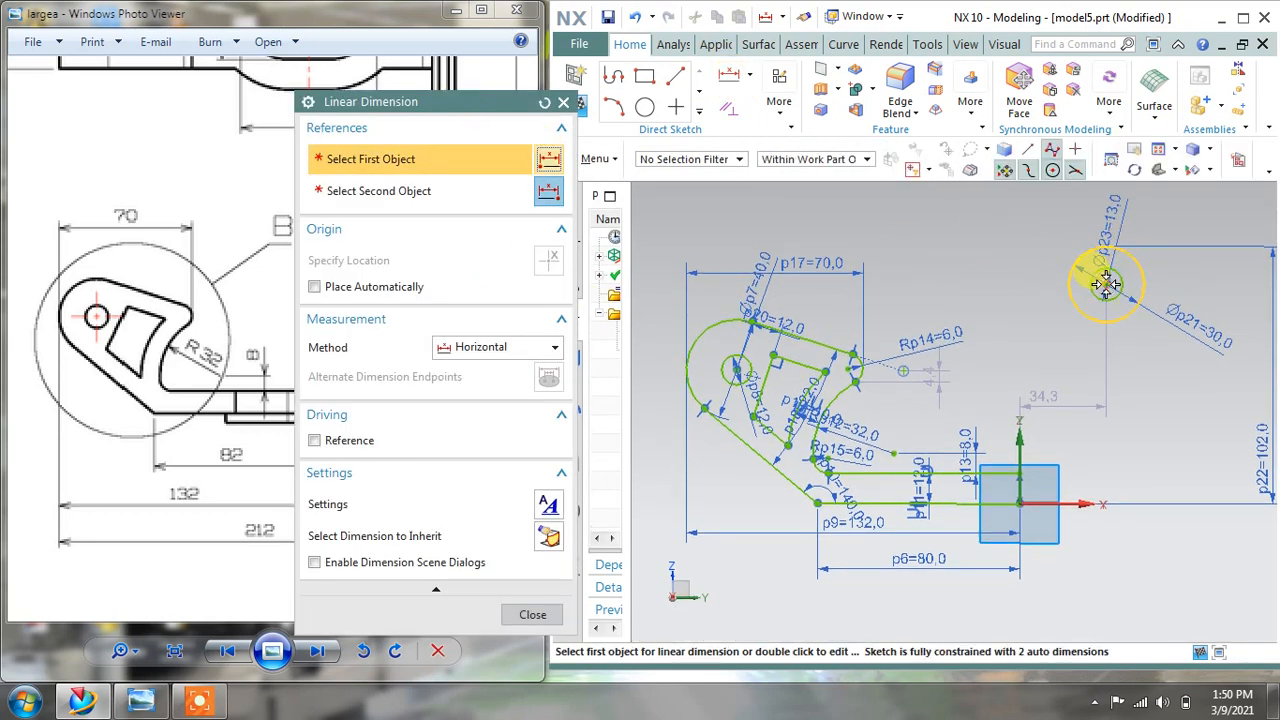
Add a 212 mm horizontal dimension between the 30 mm circle's centre and the outermost edge of the lug's large rounded end.
{"action": "left_click", "coordinate": [1106, 283]}
{"action": "left_click", "coordinate": [688, 338]}
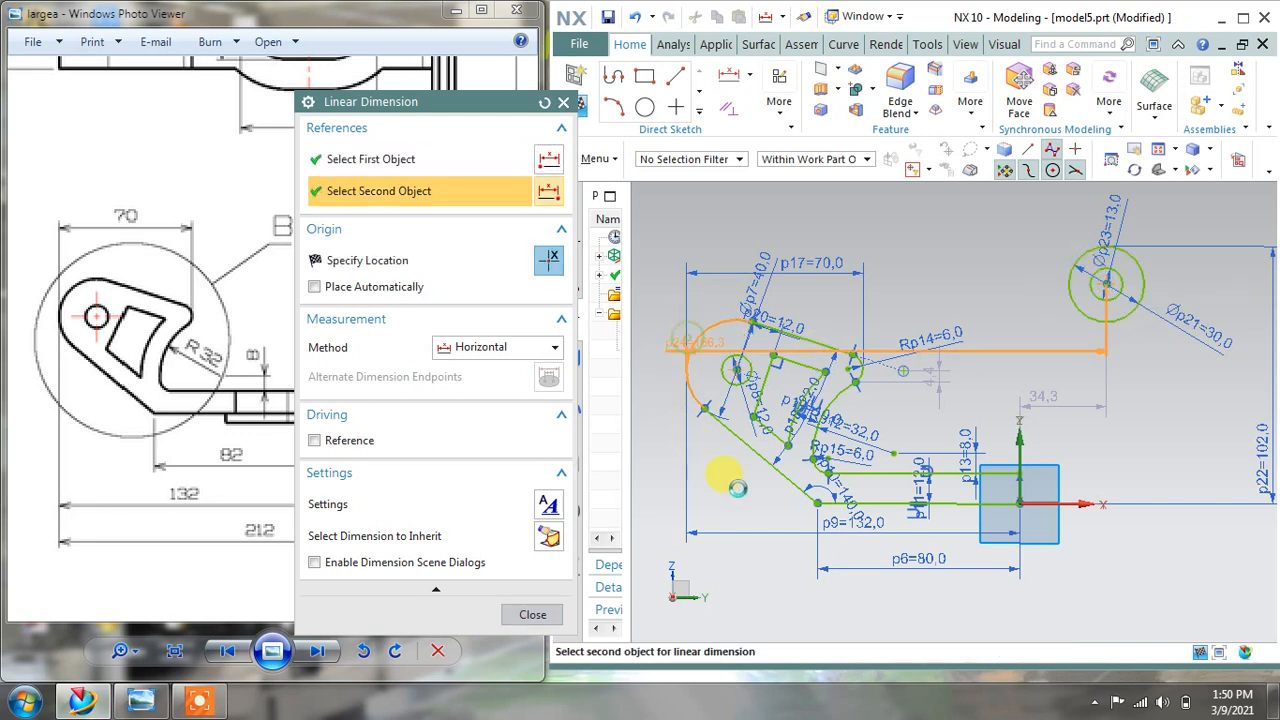
{"action": "left_click", "coordinate": [1042, 619]}
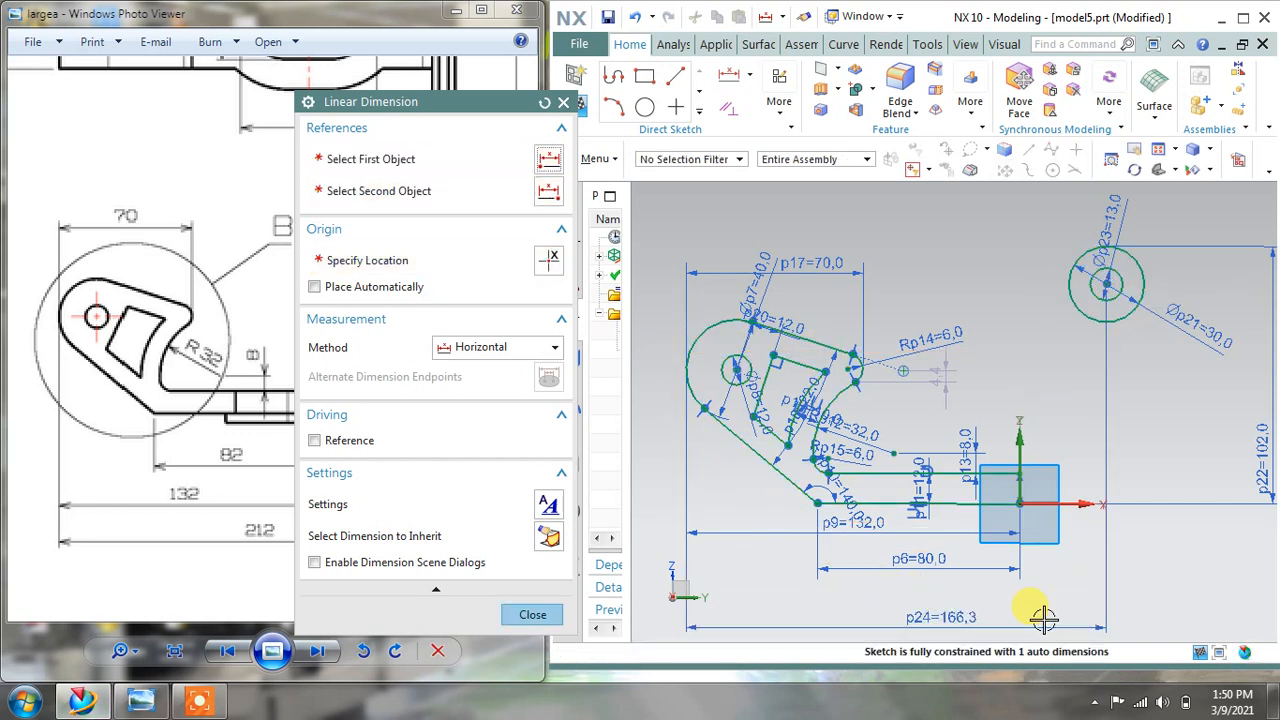
{"action": "type", "text": "212"}
{"action": "key", "text": "Return"}
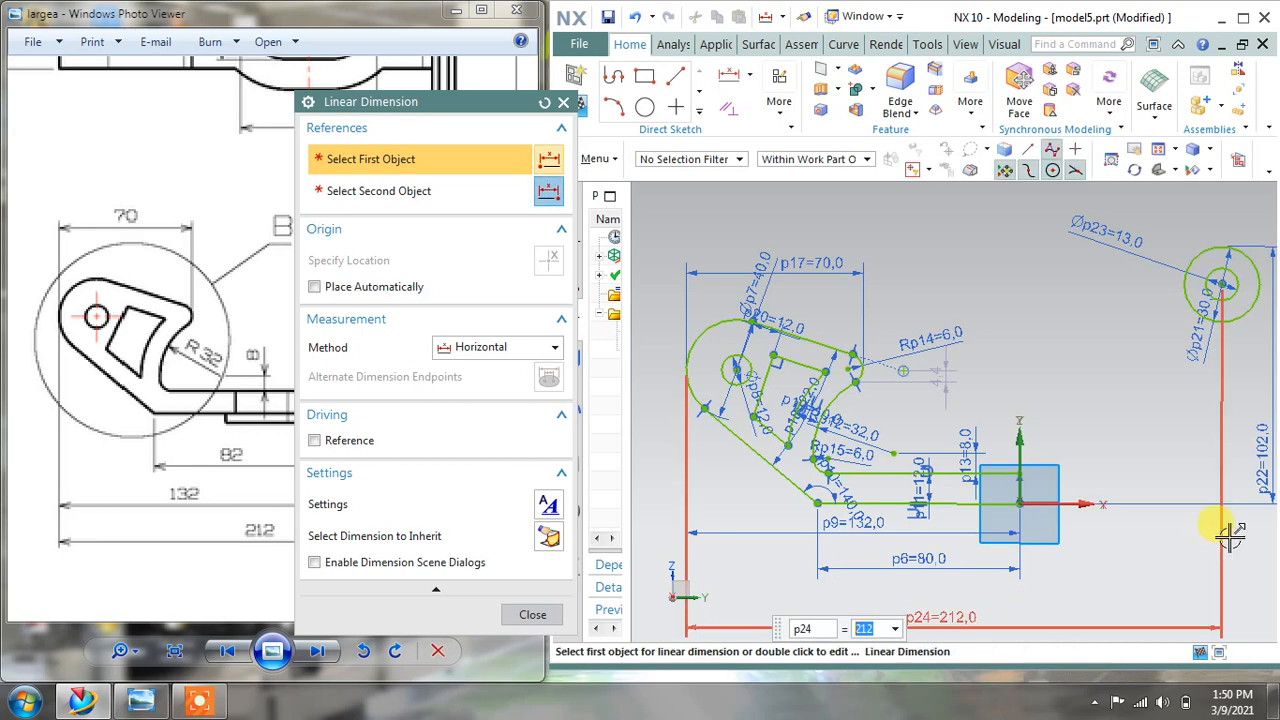
{"action": "scroll", "coordinate": [1186, 498], "scroll_direction": "down", "scroll_amount": 2}
{"action": "scroll", "coordinate": [1216, 580], "scroll_direction": "up", "scroll_amount": 1}
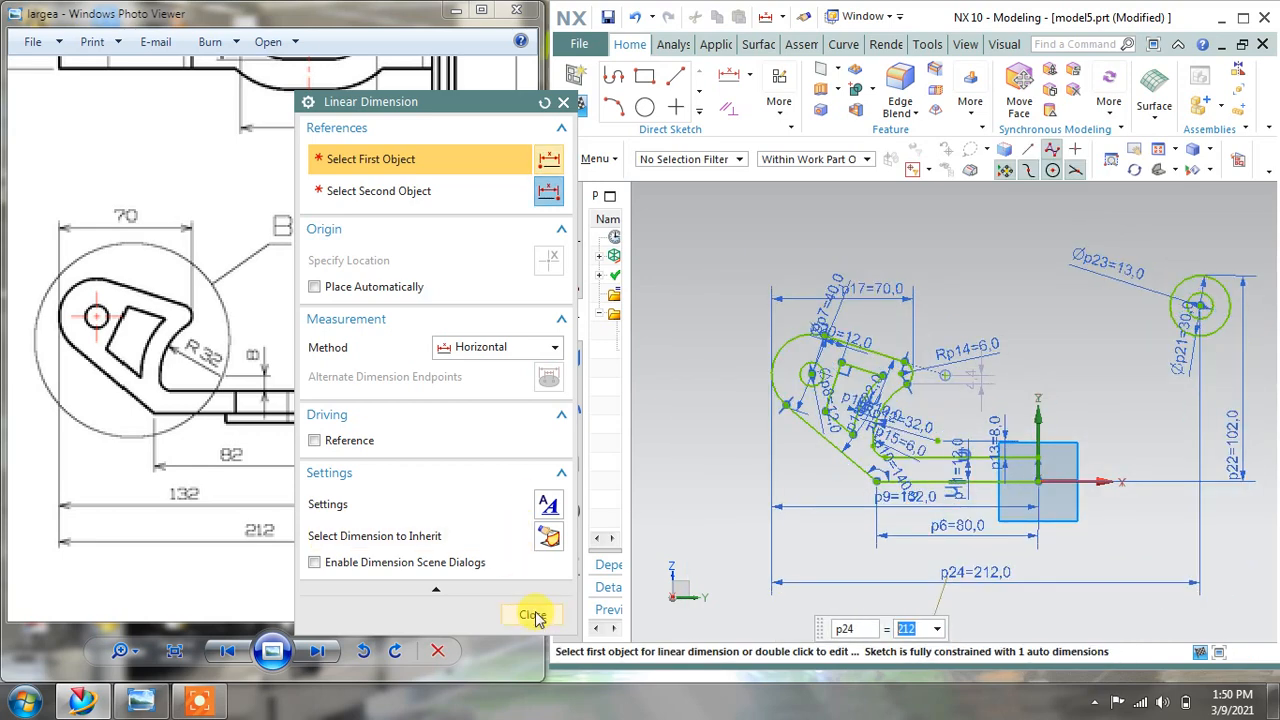
{"action": "left_click", "coordinate": [532, 614]}
{"action": "scroll", "coordinate": [931, 314], "scroll_direction": "down", "scroll_amount": 2}
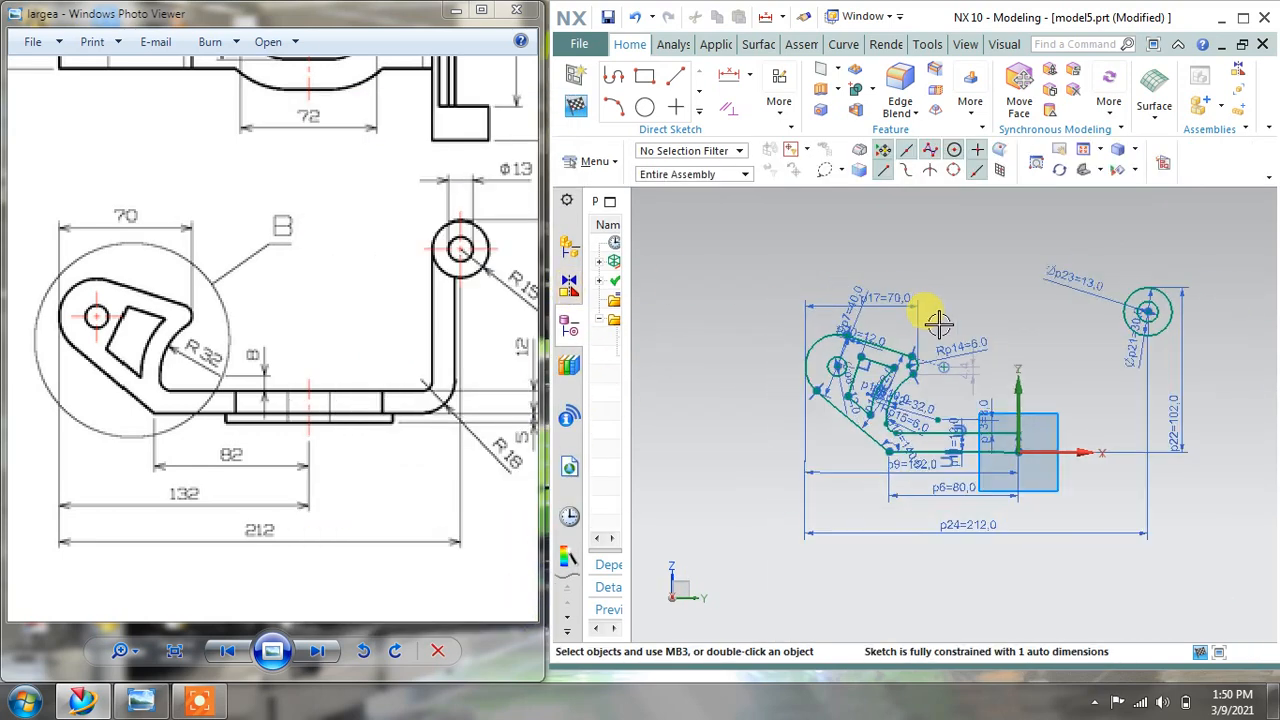
{"action": "scroll", "coordinate": [1151, 307], "scroll_direction": "up", "scroll_amount": 1}
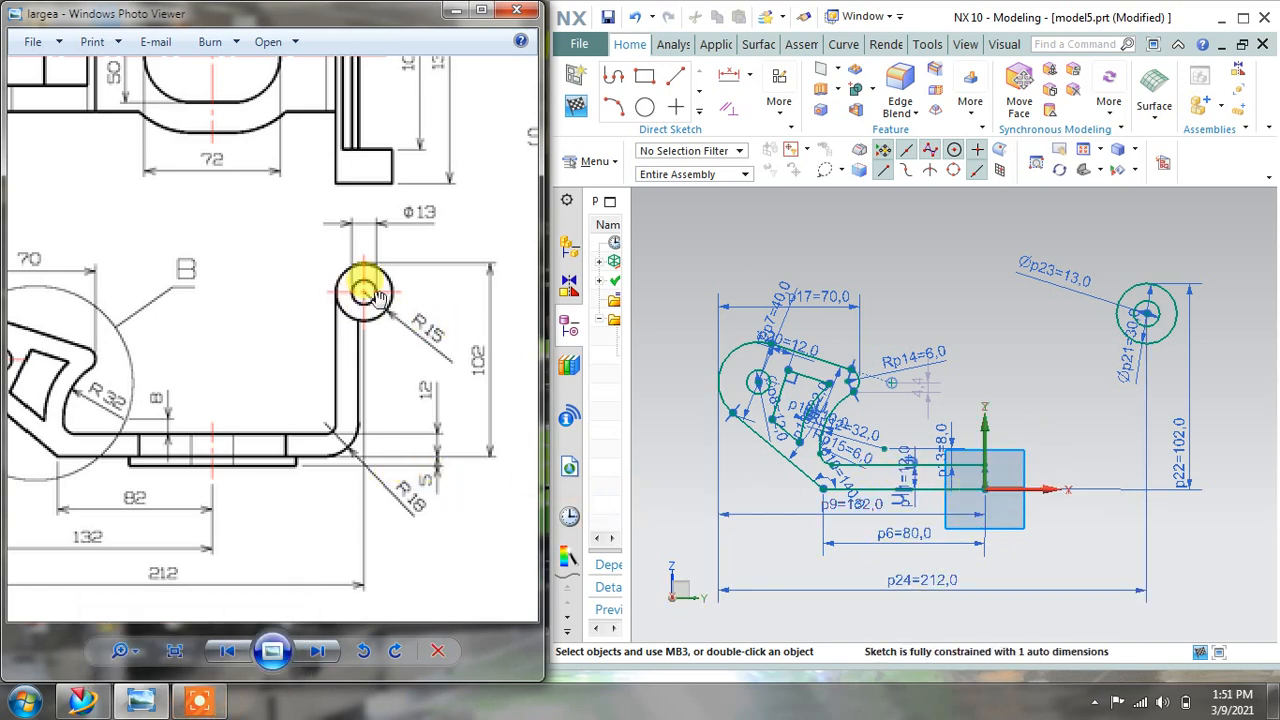
Draw a vertical line about 91 mm long downward from the upper-left edge of the 30 mm circle.
{"action": "left_click", "coordinate": [614, 77]}
{"action": "scroll", "coordinate": [1123, 284], "scroll_direction": "up", "scroll_amount": 2}
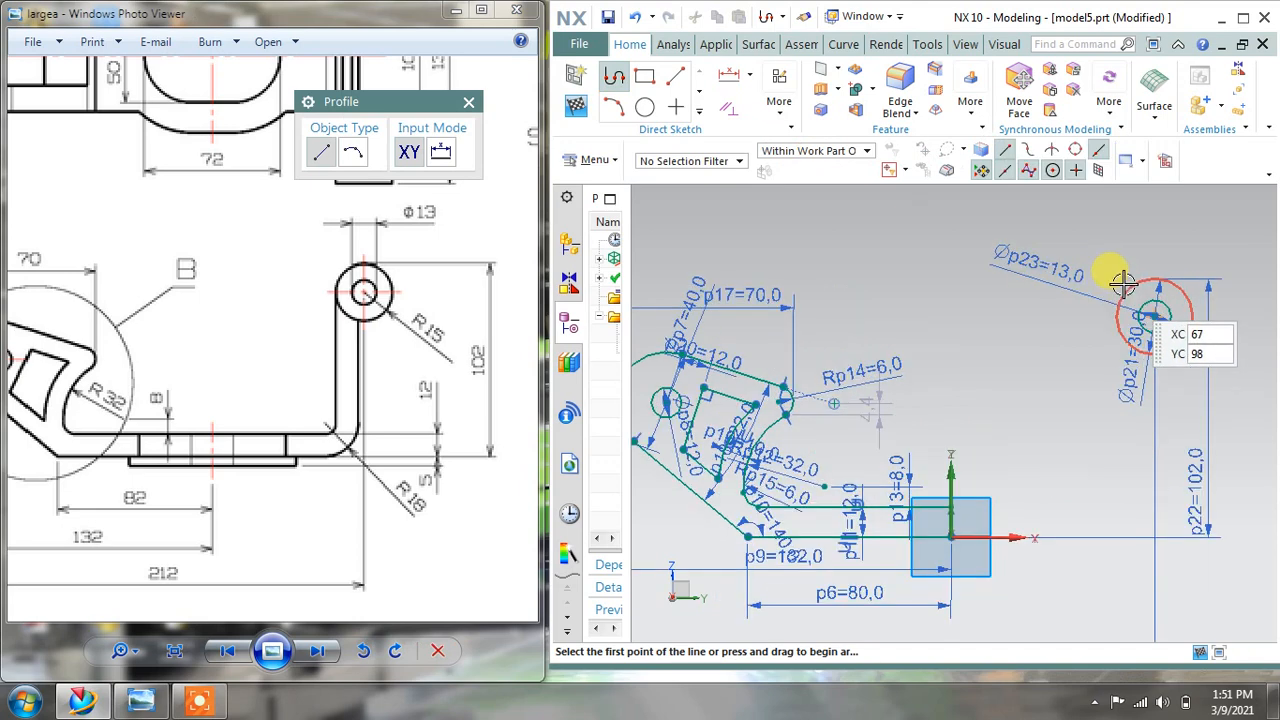
{"action": "left_click", "coordinate": [1128, 287]}
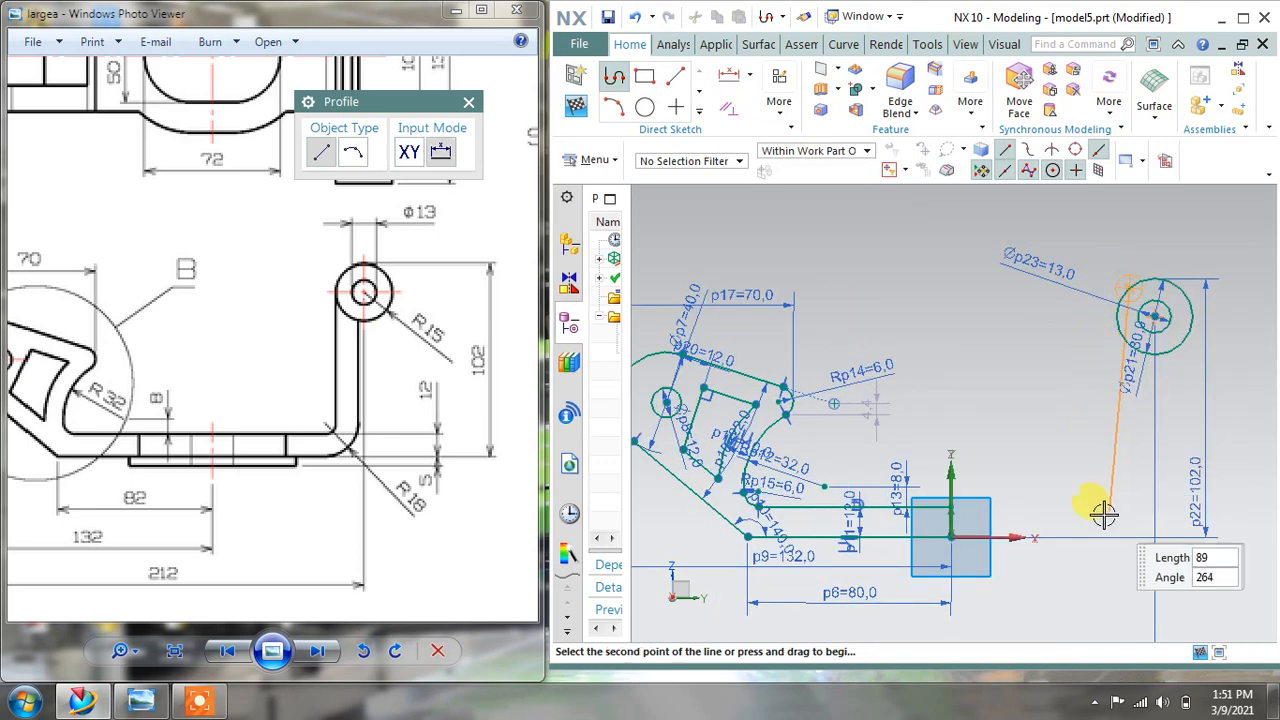
{"action": "type", "text": "80"}
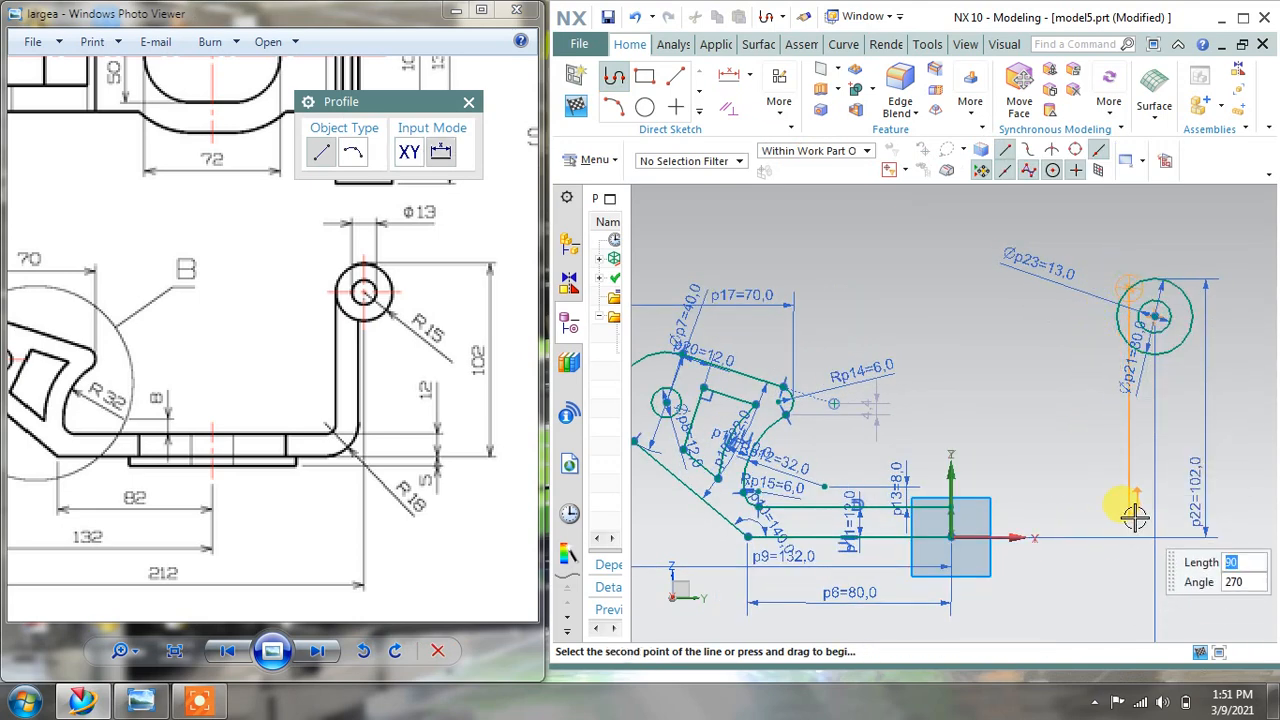
{"action": "left_click", "coordinate": [1135, 520]}
{"action": "key", "text": "Escape"}
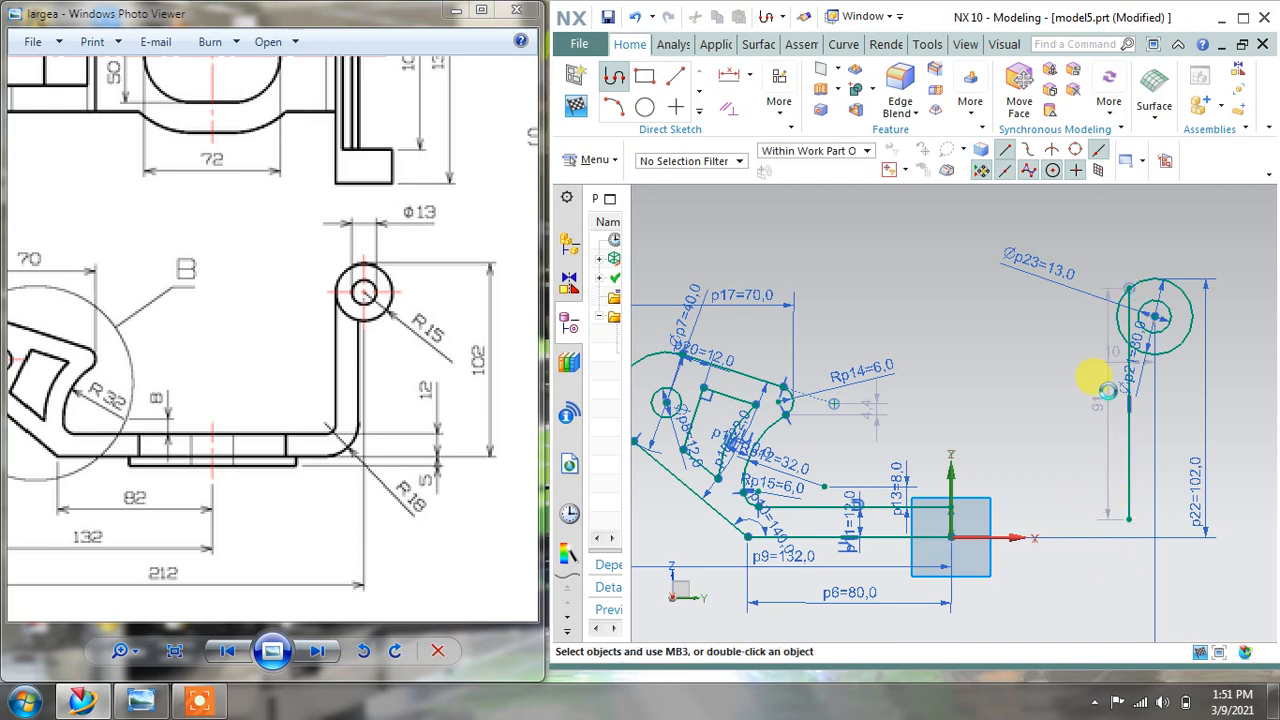
Try to make the vertical line tangent to the 30 mm circle, and undo both the constraint and the line.
{"action": "left_click", "coordinate": [737, 113]}
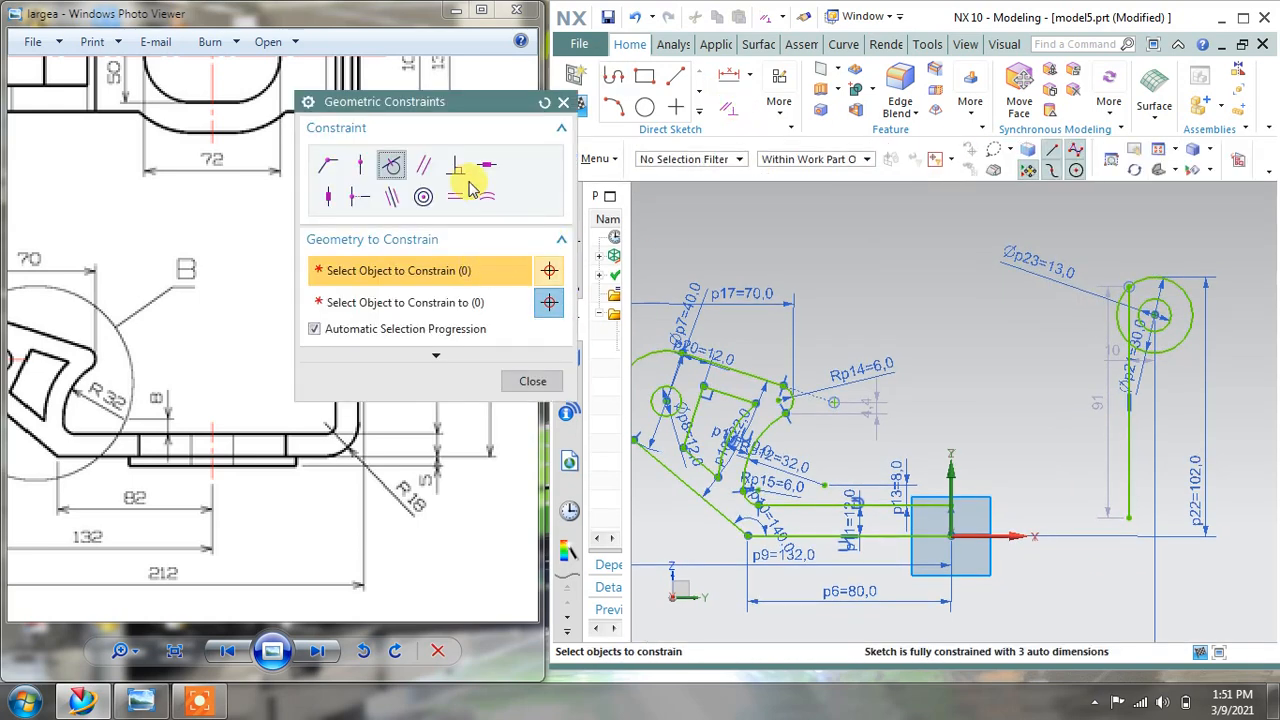
{"action": "left_click", "coordinate": [1128, 287]}
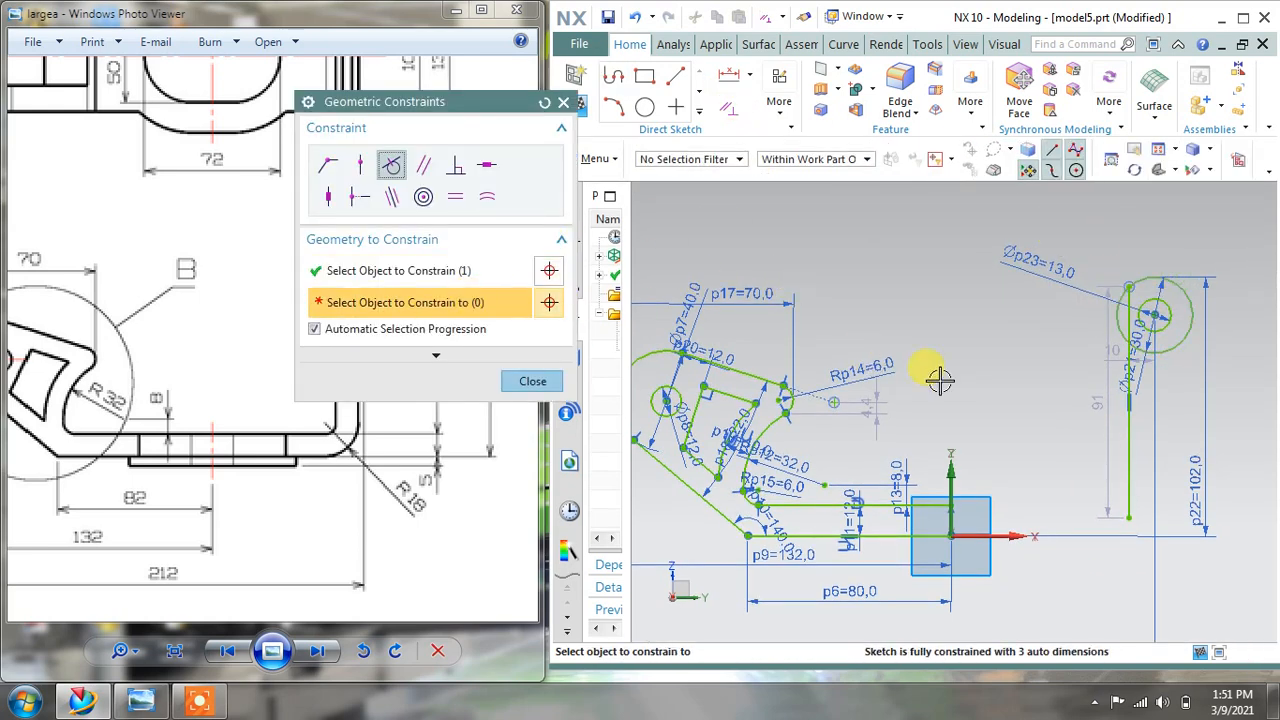
{"action": "left_click", "coordinate": [1130, 440]}
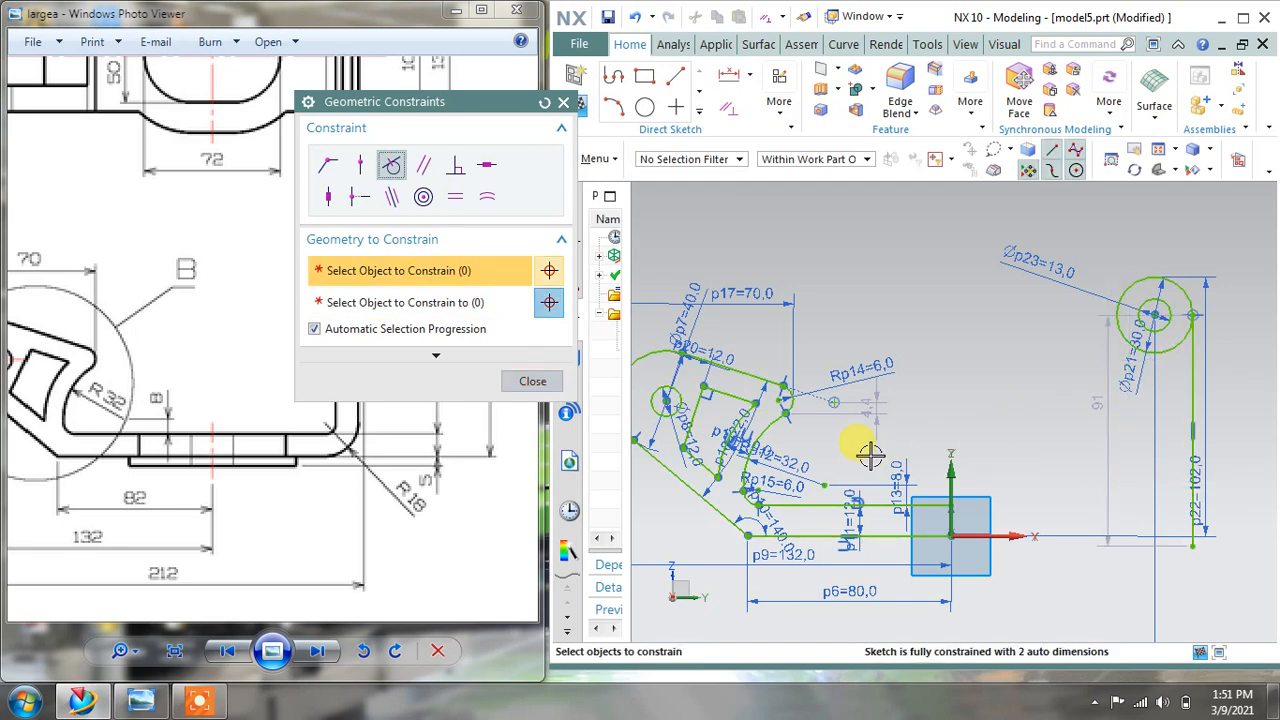
{"action": "key", "text": "ctrl+z"}
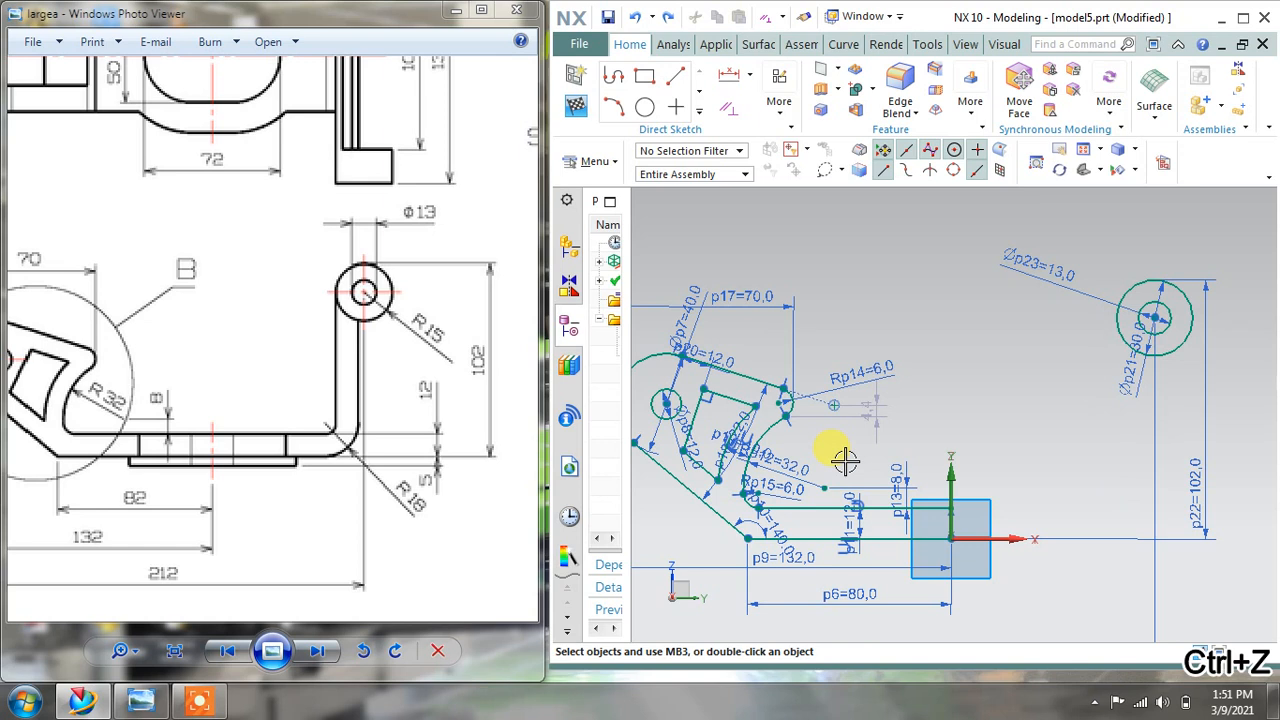
Draw a vertical line about 72 mm long downward from the 30 mm circle's left side and make it tangent to the circle.
{"action": "left_click", "coordinate": [612, 80]}
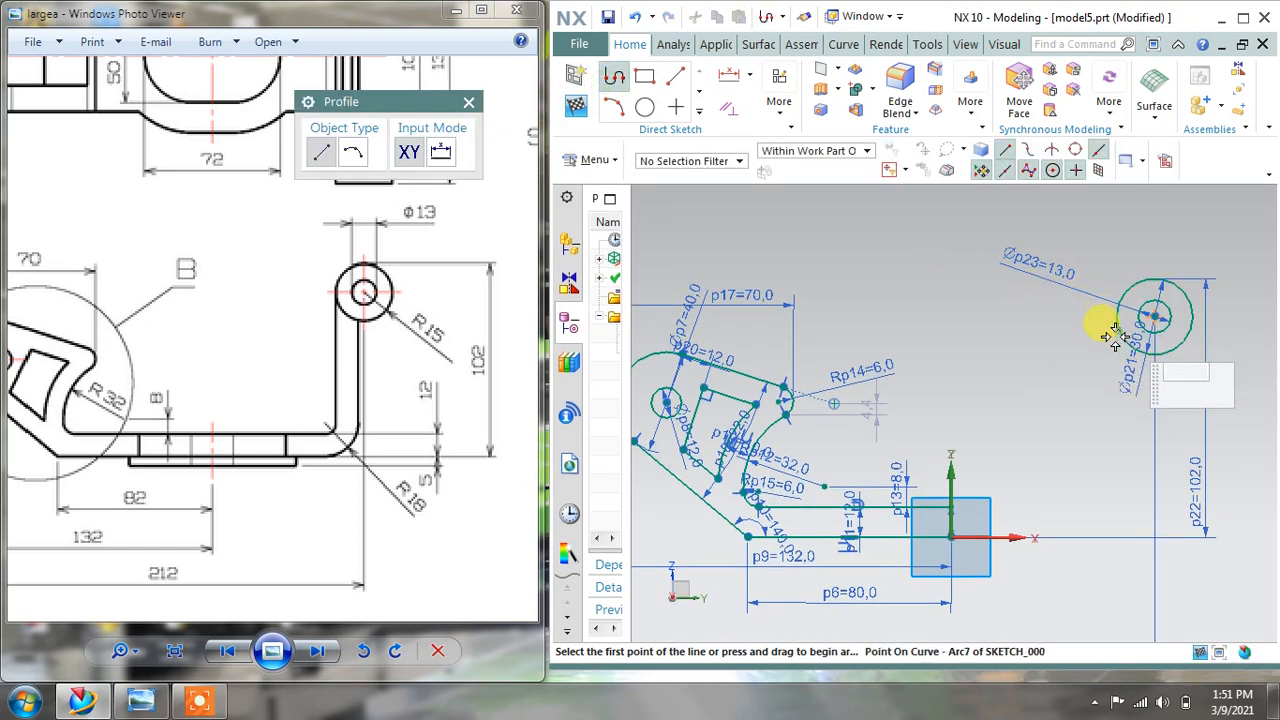
{"action": "left_click", "coordinate": [1115, 333]}
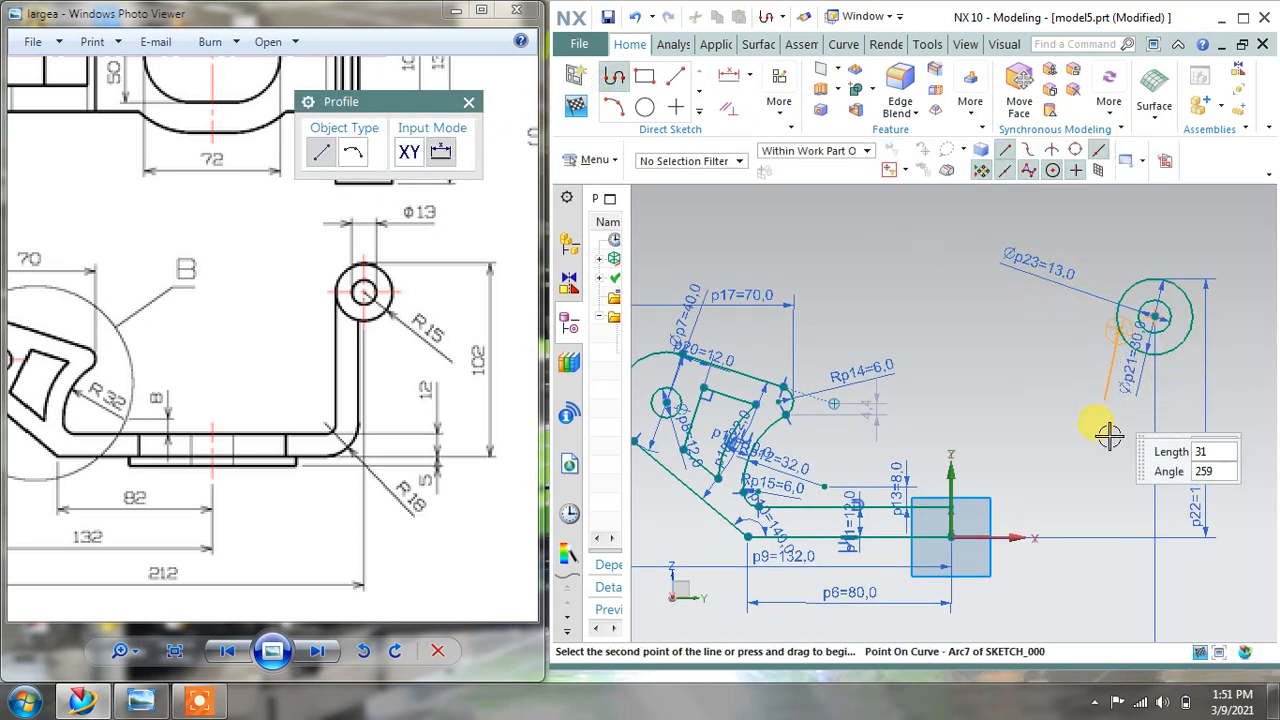
{"action": "left_click", "coordinate": [1120, 514]}
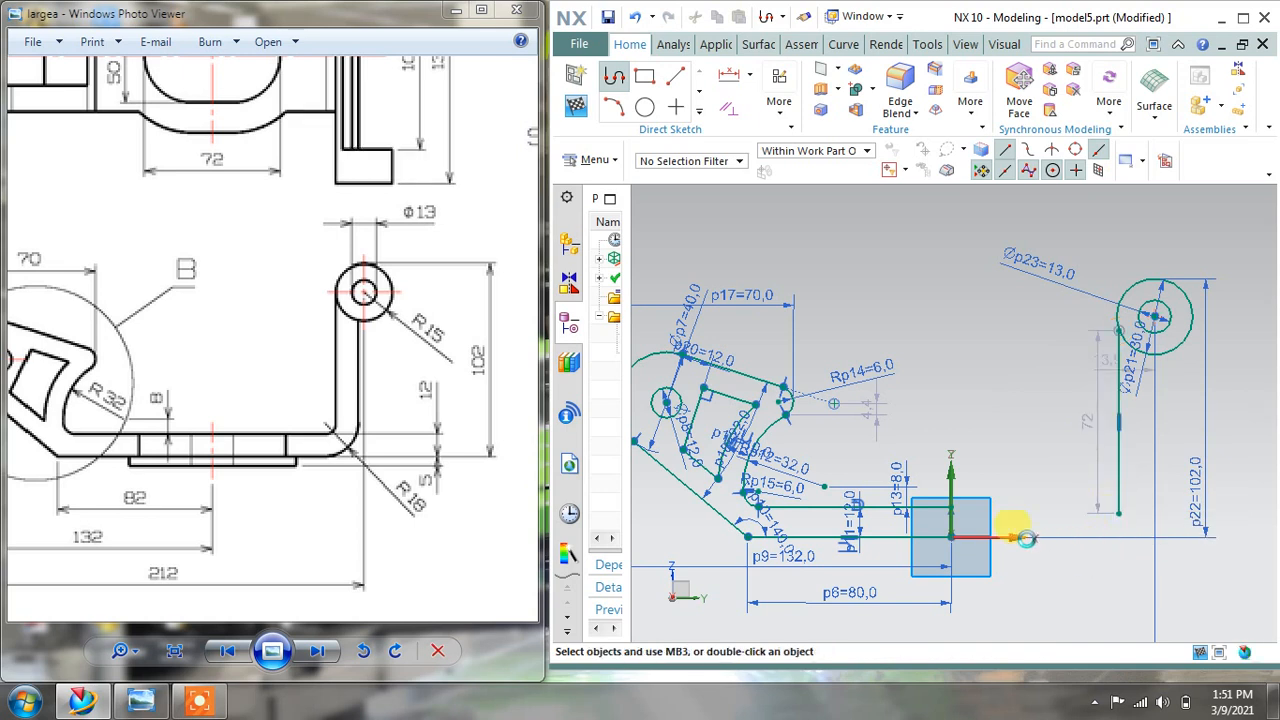
{"action": "left_click", "coordinate": [728, 108]}
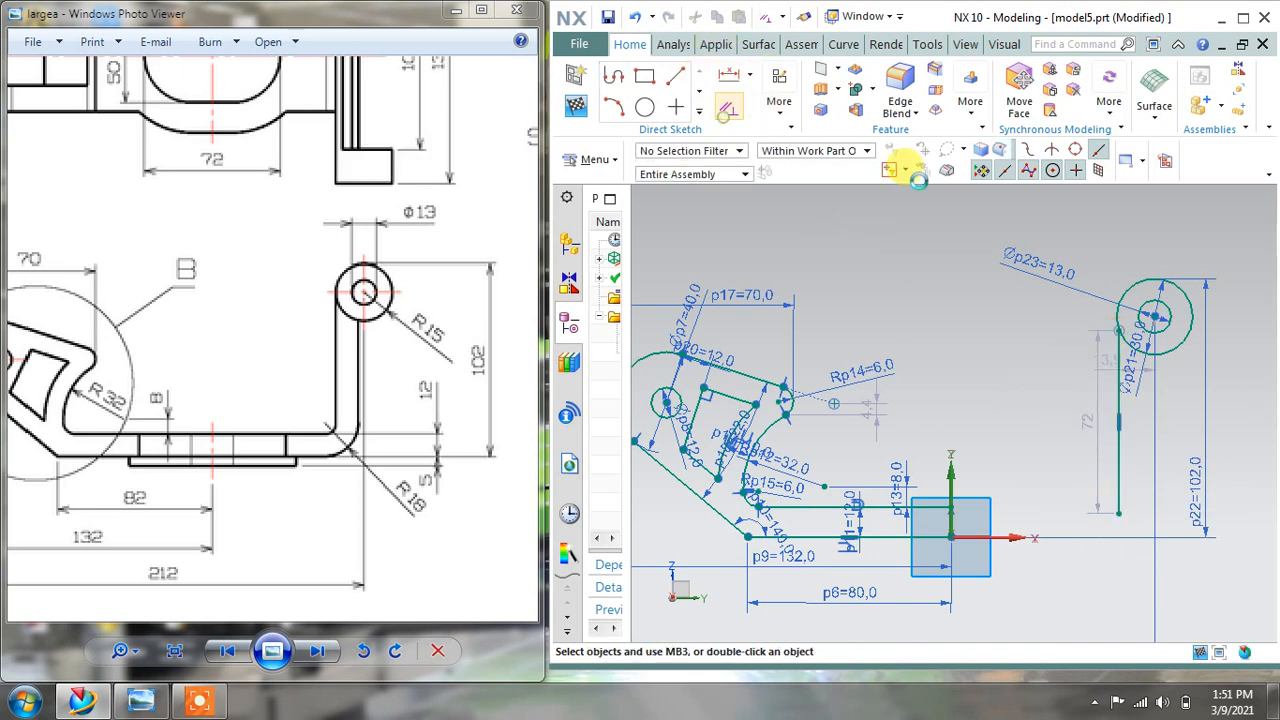
{"action": "left_click", "coordinate": [1143, 283]}
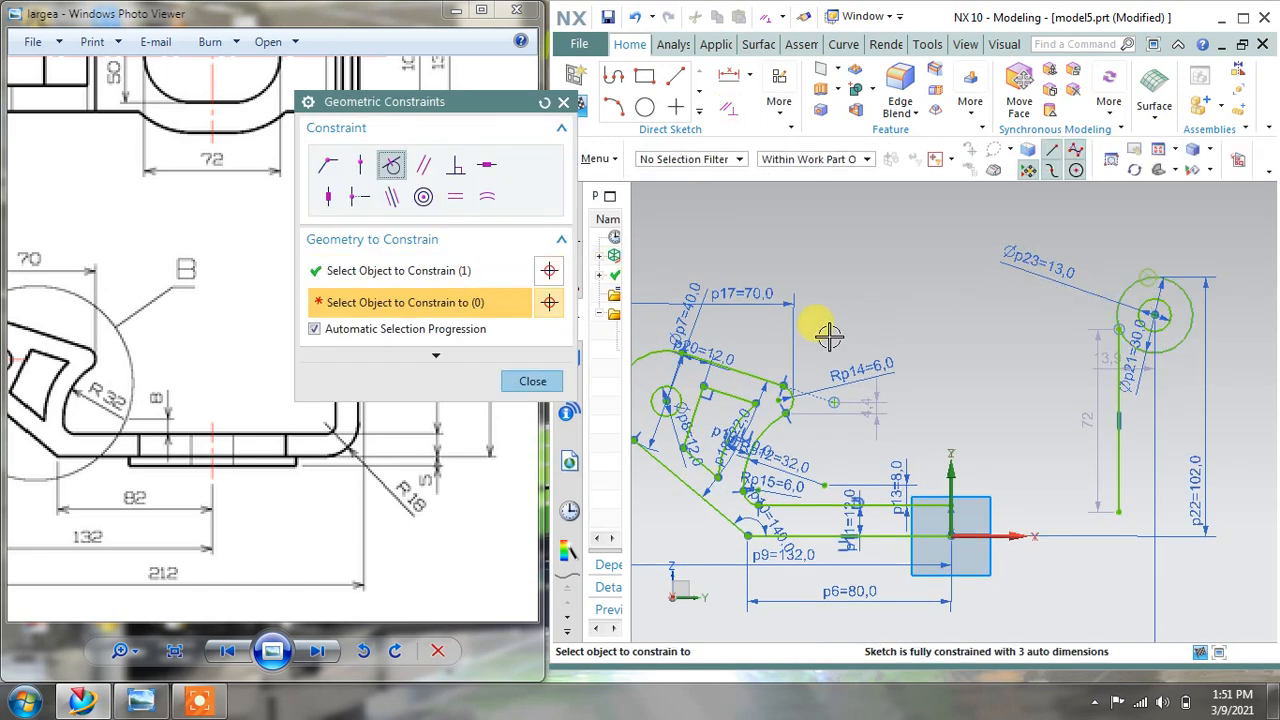
{"action": "left_click", "coordinate": [1120, 390]}
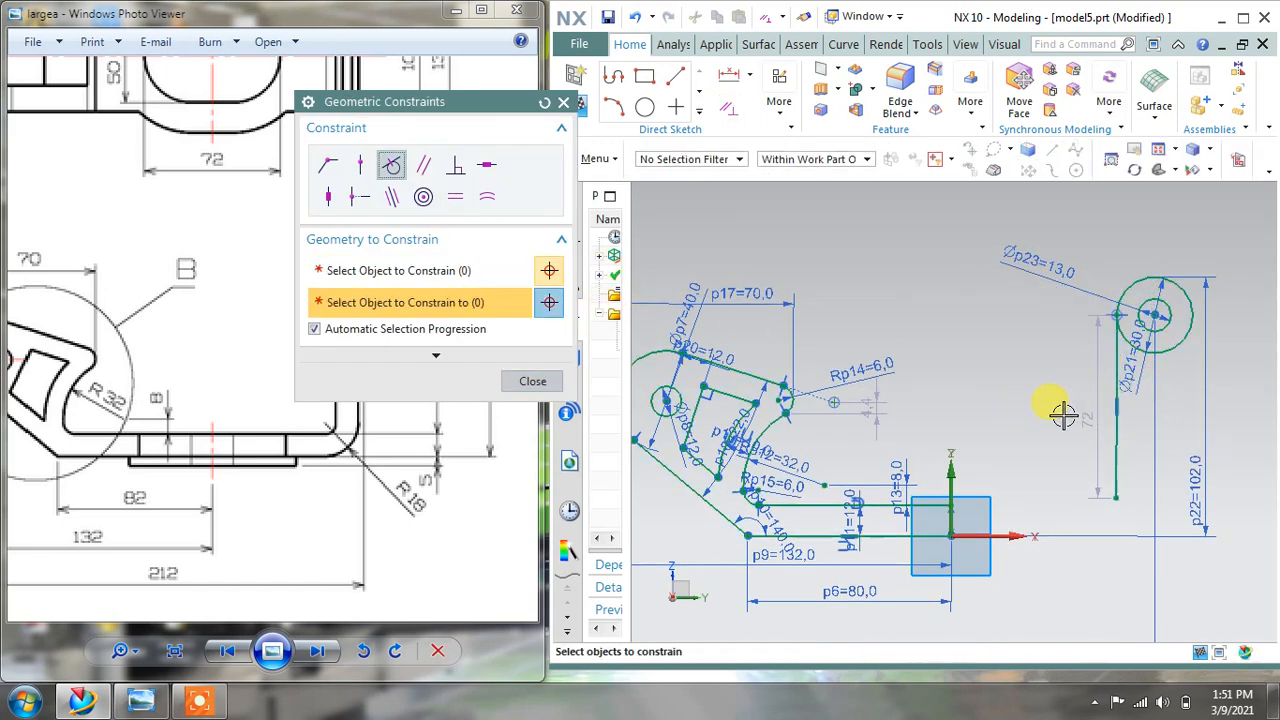
{"action": "left_click", "coordinate": [533, 381]}
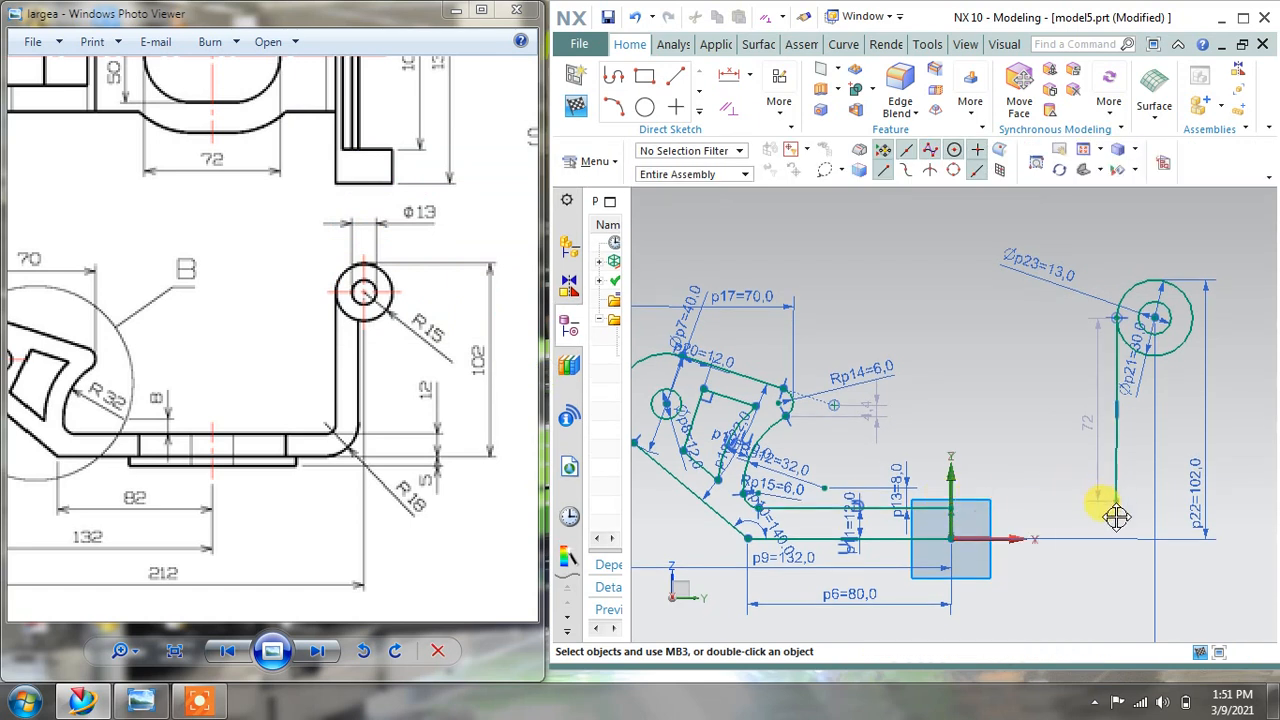
Stretch the tangent line's lower end down to the level of the base's bottom line, about 87.7 mm long.
{"action": "left_click", "coordinate": [1116, 458]}
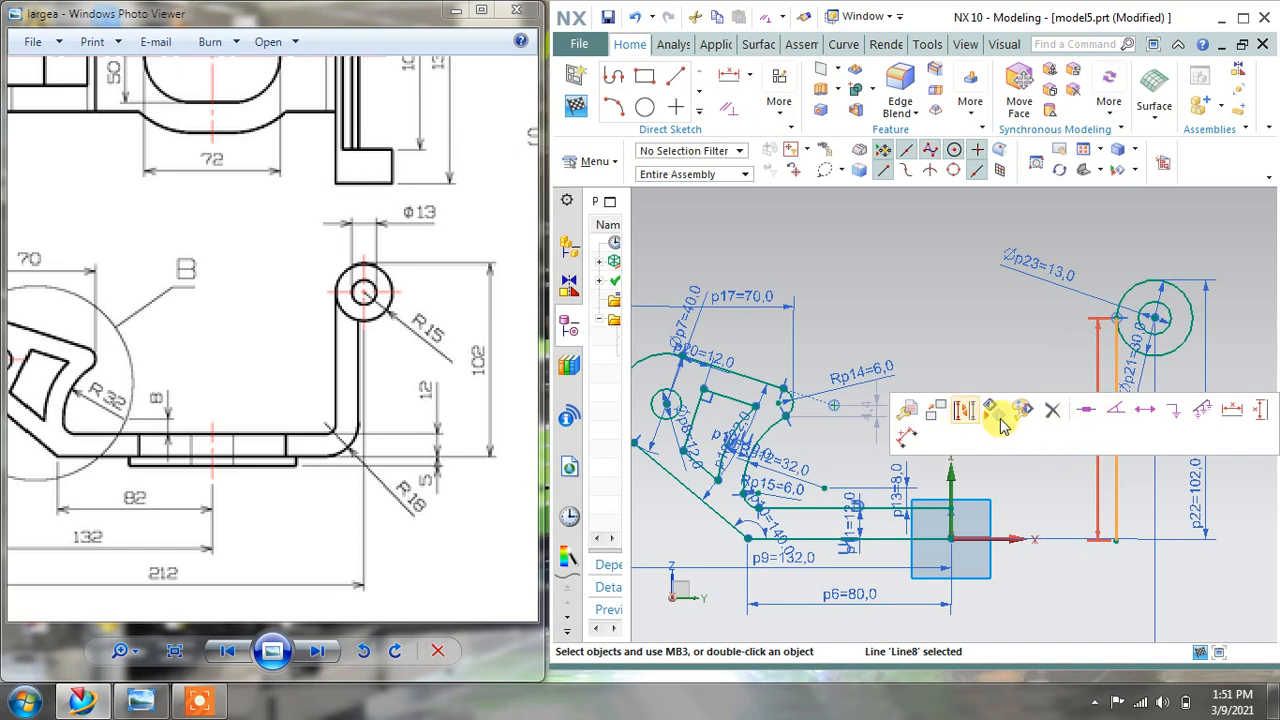
{"action": "left_click", "coordinate": [1127, 569]}
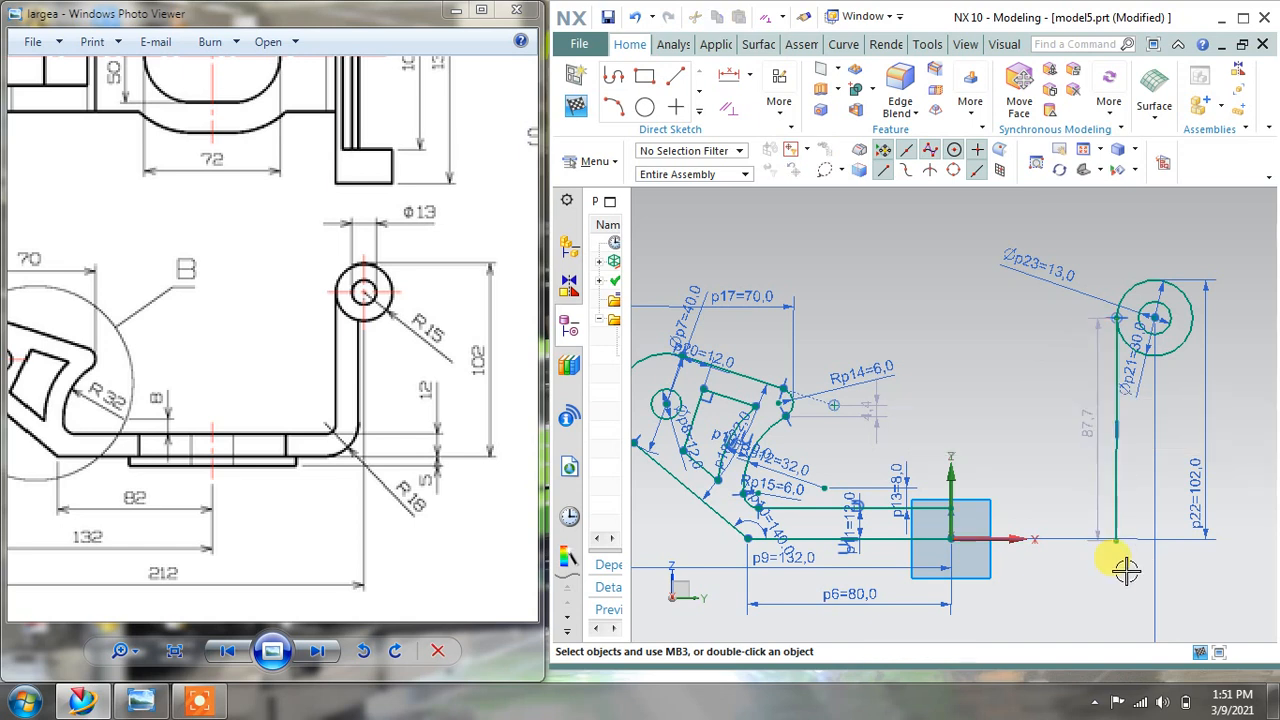
{"action": "left_click", "coordinate": [1168, 170]}
{"action": "scroll", "coordinate": [1145, 290], "scroll_direction": "up", "scroll_amount": 1}
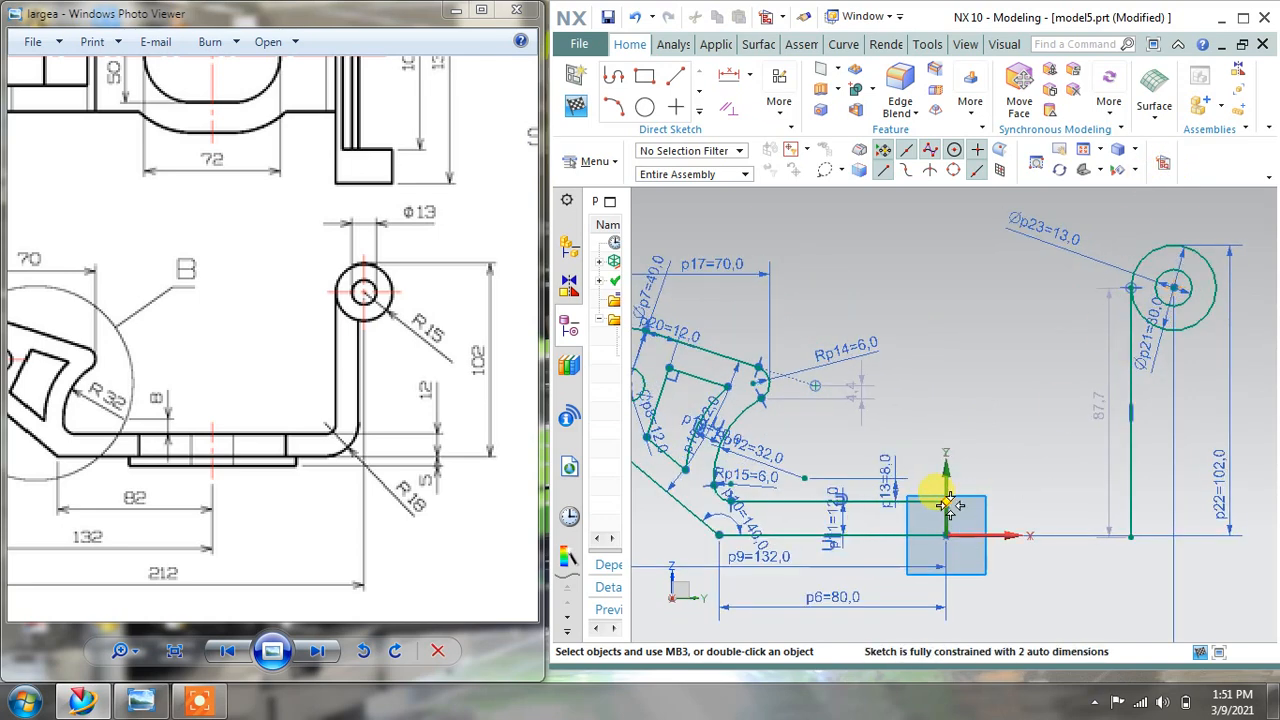
Extend the base's upper horizontal line to meet the vertical tangent line with Quick Extend.
{"action": "left_click", "coordinate": [699, 112]}
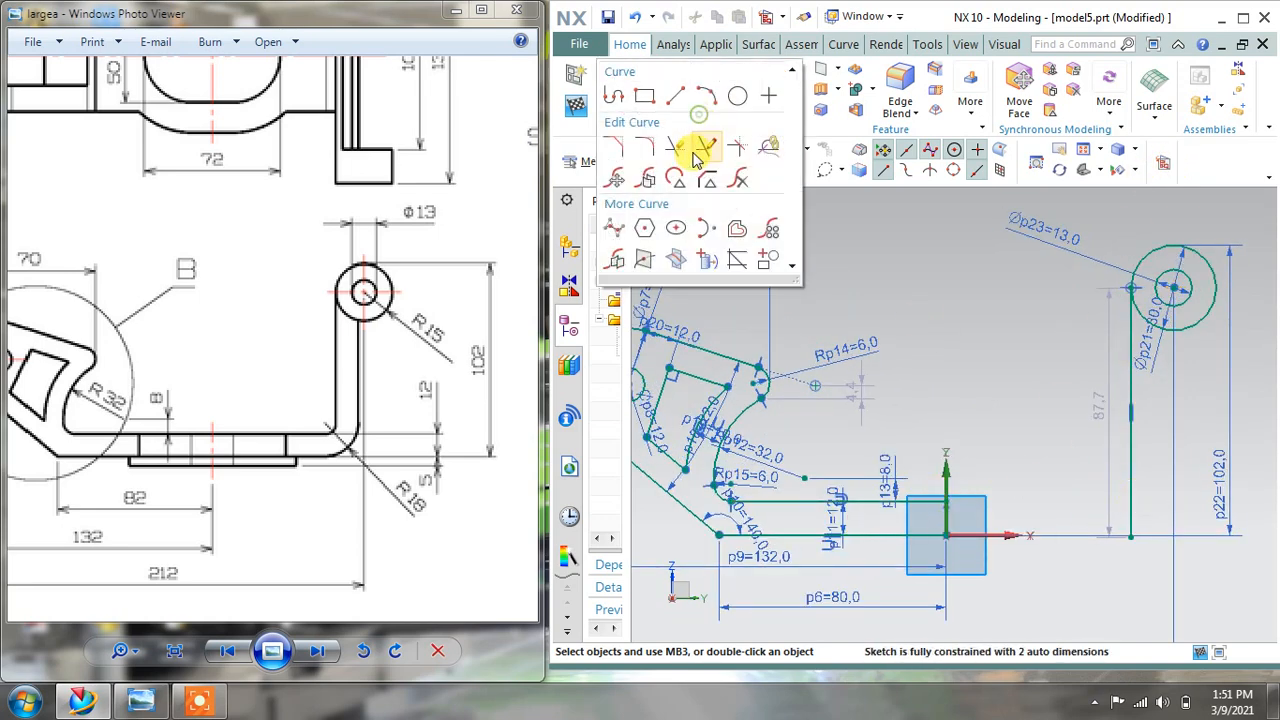
{"action": "left_click", "coordinate": [716, 175]}
{"action": "left_click", "coordinate": [904, 500]}
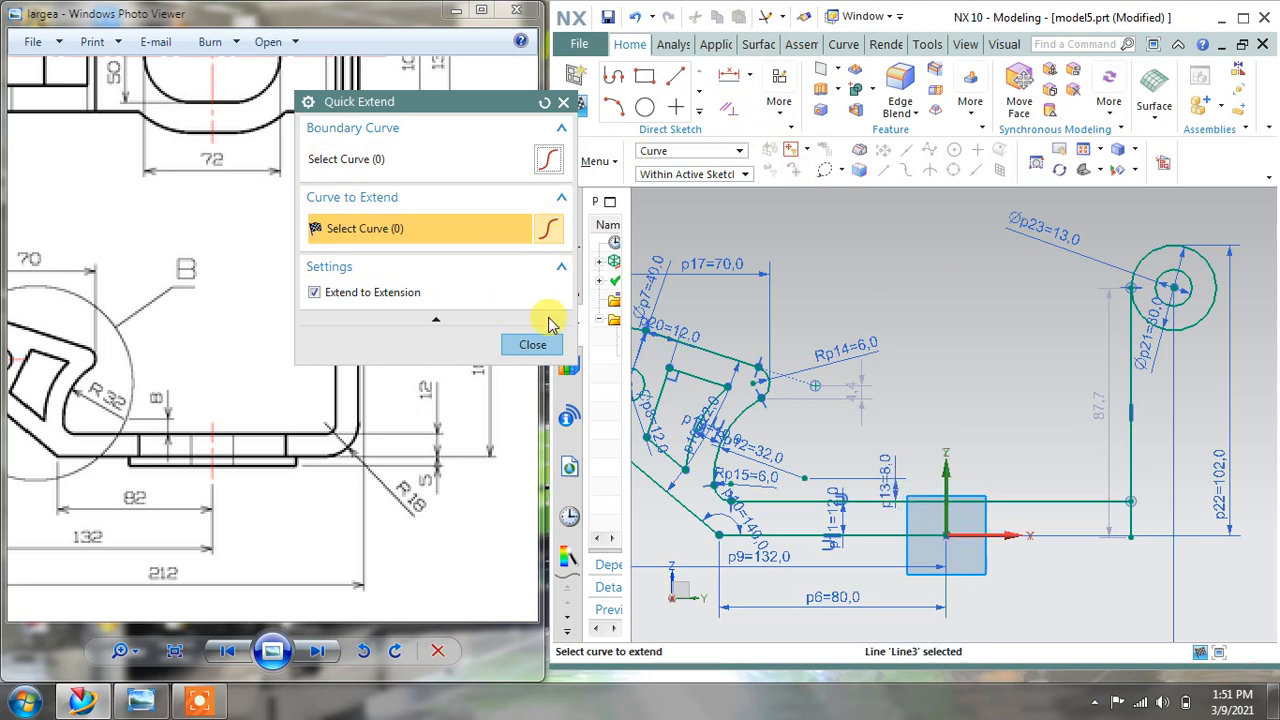
{"action": "left_click", "coordinate": [532, 344]}
{"action": "left_click", "coordinate": [699, 108]}
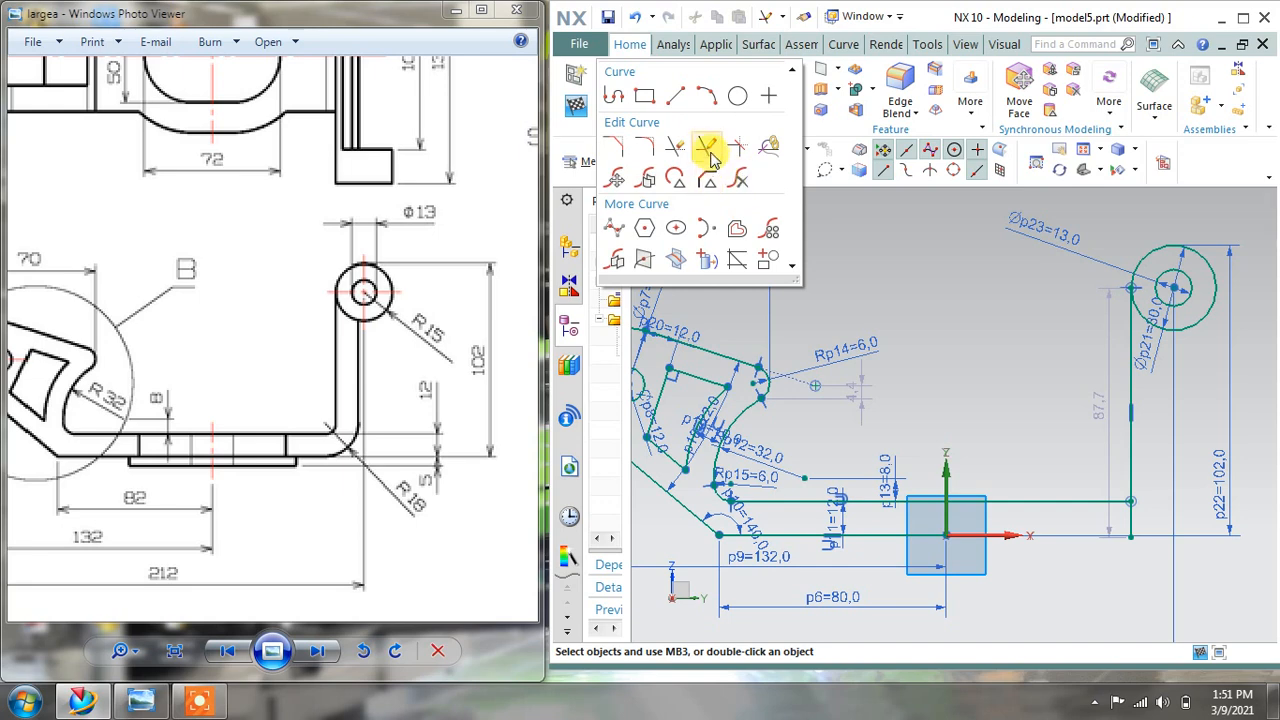
{"action": "left_click", "coordinate": [707, 150]}
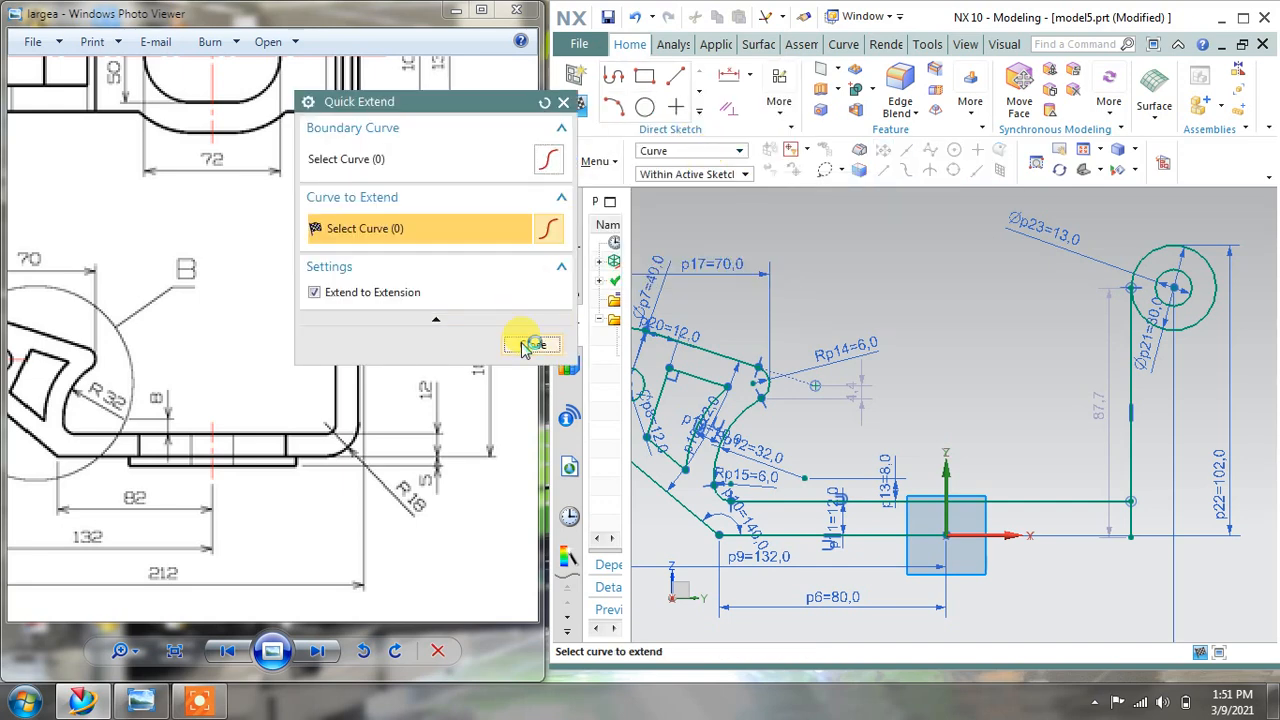
{"action": "left_click", "coordinate": [532, 344]}
Trim the part of the vertical line that runs below the base's upper line with Quick Trim.
{"action": "left_click", "coordinate": [699, 109]}
{"action": "left_click", "coordinate": [677, 150]}
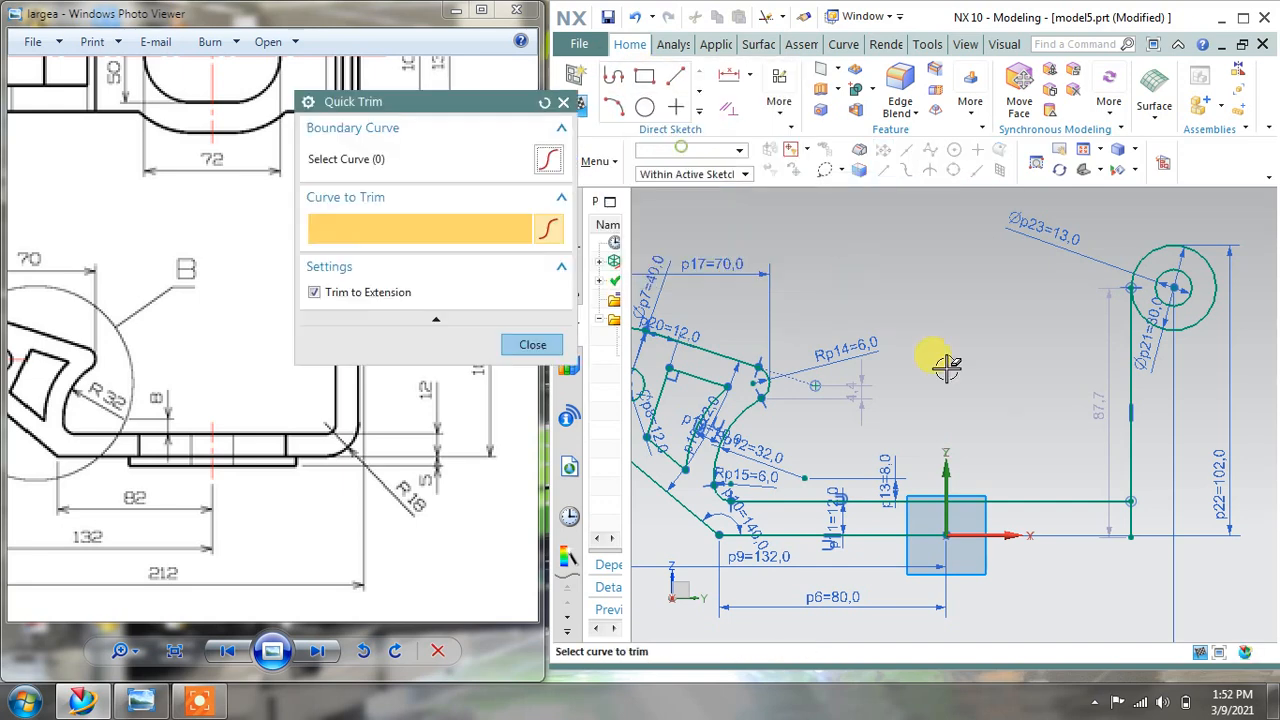
{"action": "left_click", "coordinate": [1126, 516]}
{"action": "left_click", "coordinate": [532, 344]}
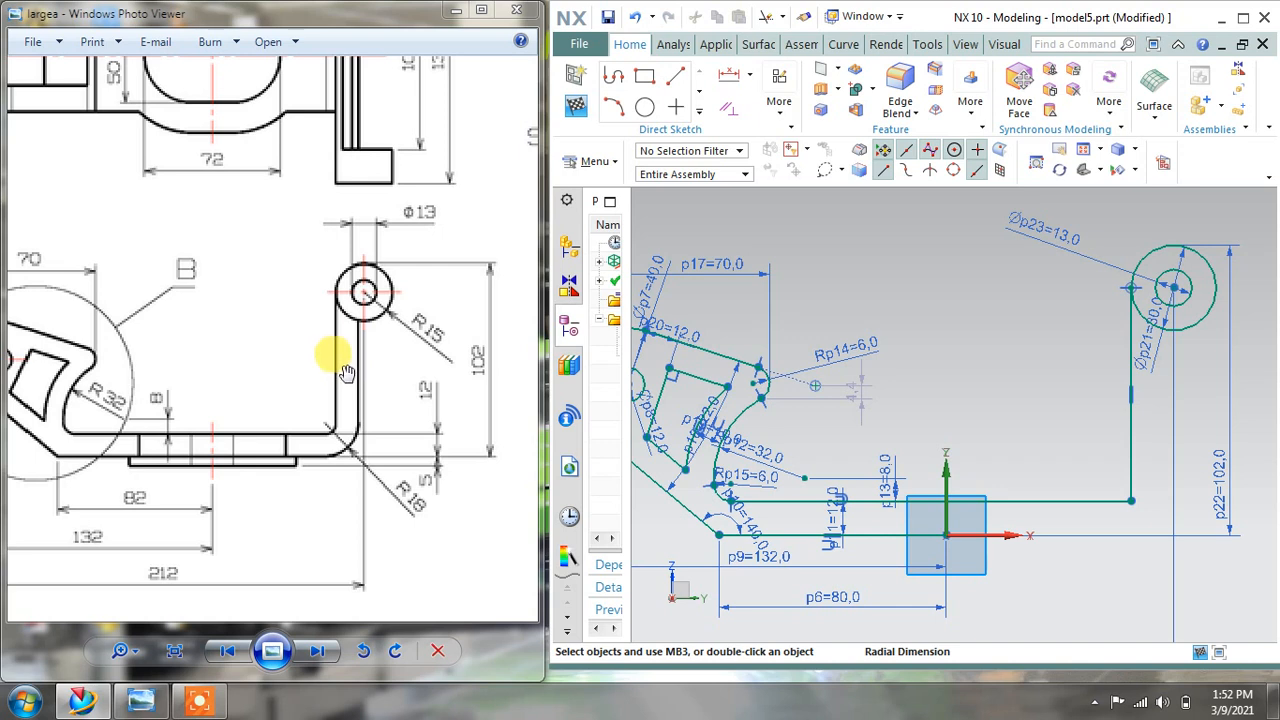
Offset the arm's vertical tangent line by 12 mm toward the boss centre, reversing the default direction.
{"action": "left_click", "coordinate": [753, 78]}
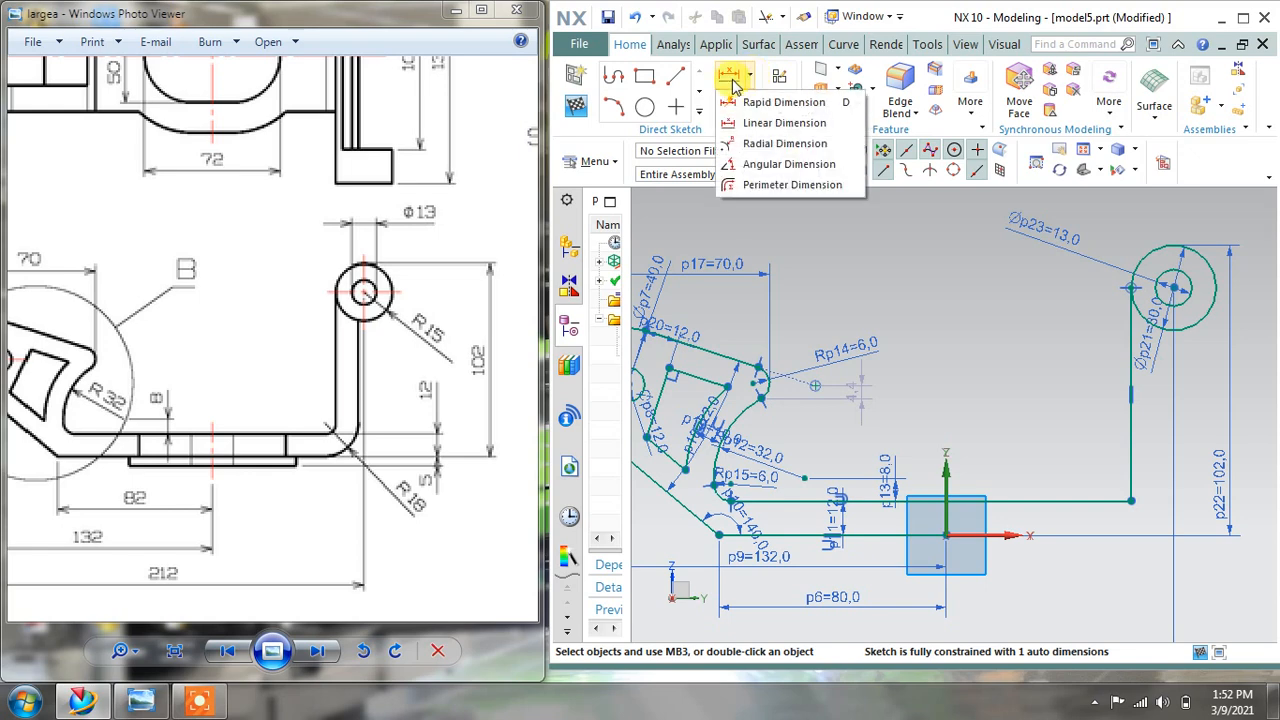
{"action": "left_click", "coordinate": [703, 99]}
{"action": "left_click", "coordinate": [700, 111]}
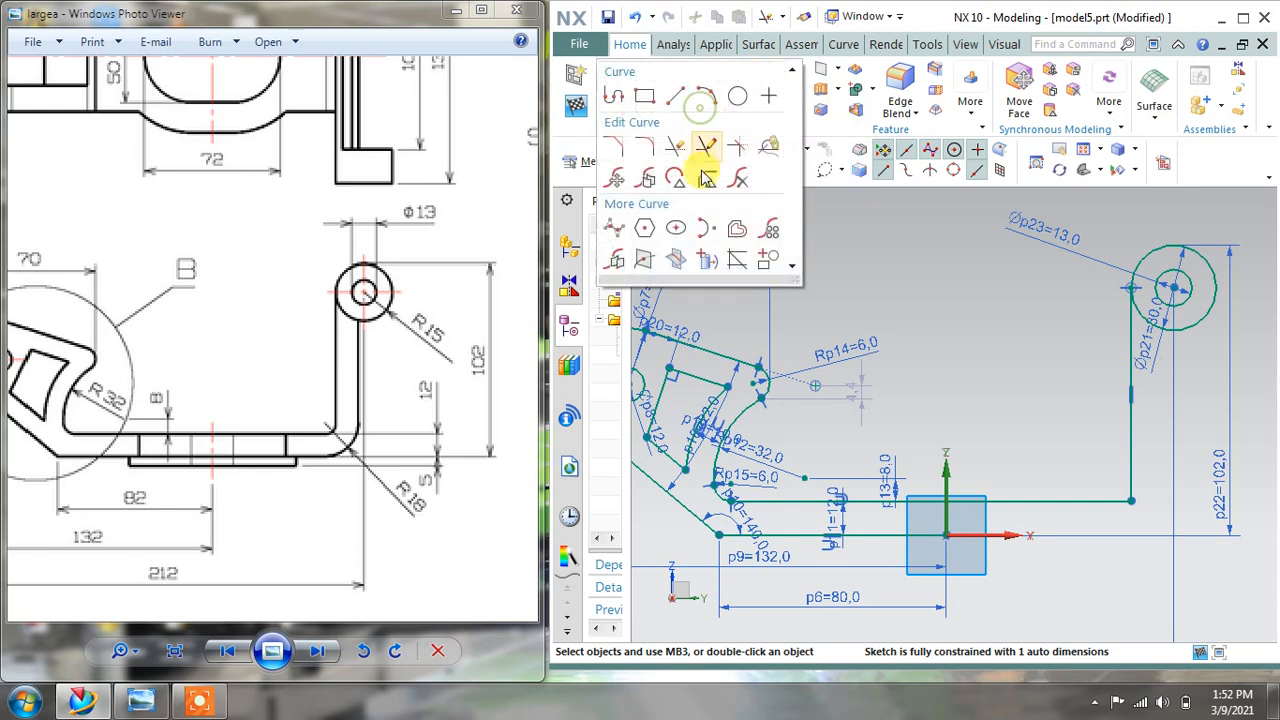
{"action": "left_click", "coordinate": [737, 233]}
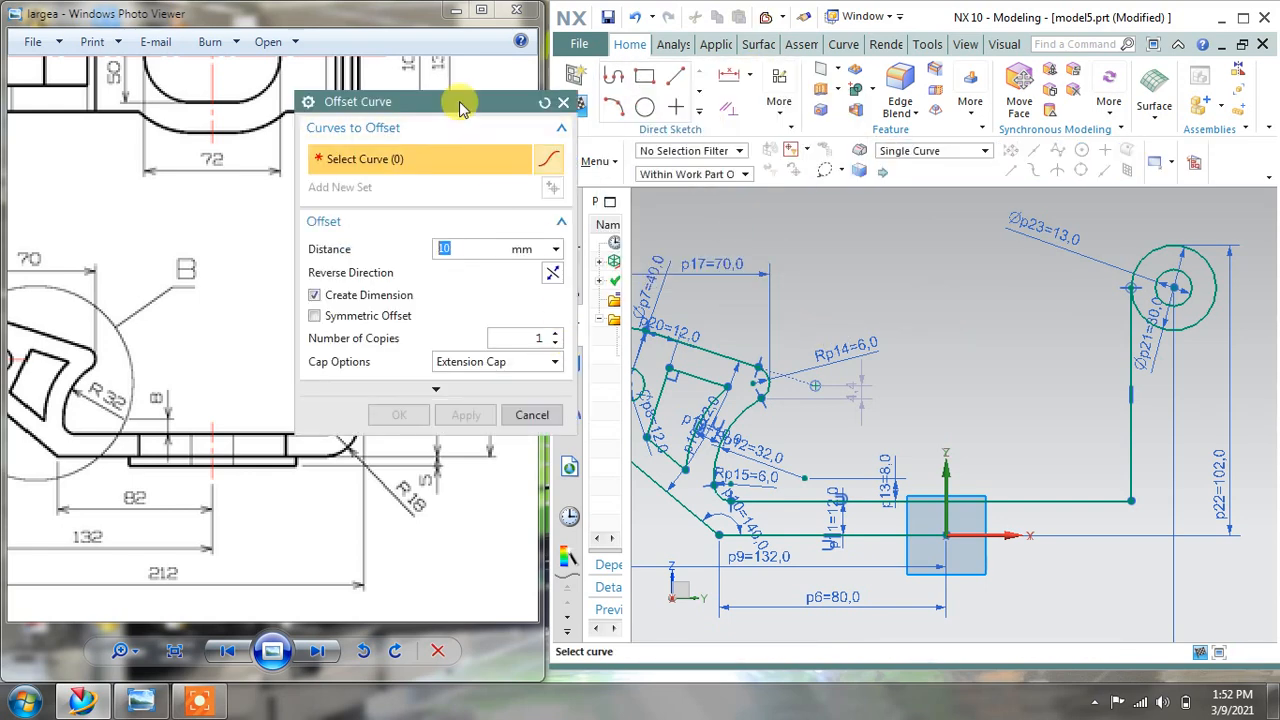
{"action": "left_click_drag", "start_coordinate": [462, 105], "coordinate": [590, 119]}
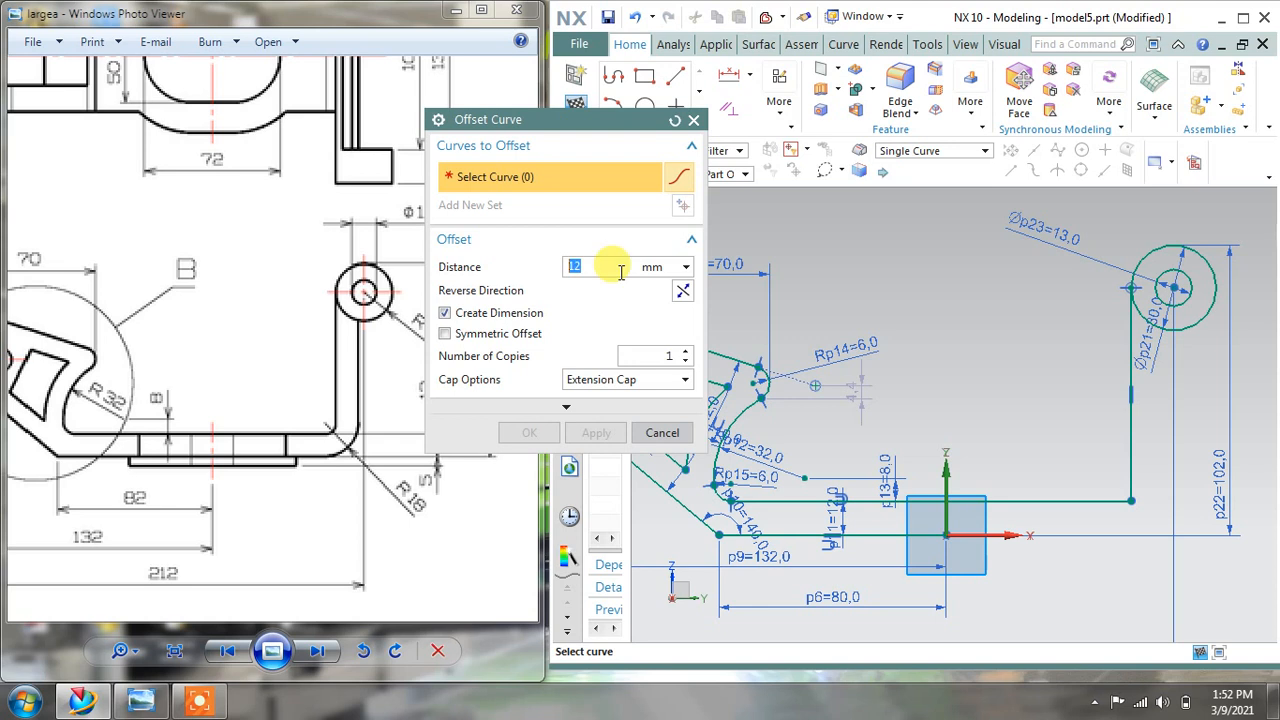
{"action": "left_click", "coordinate": [1134, 436]}
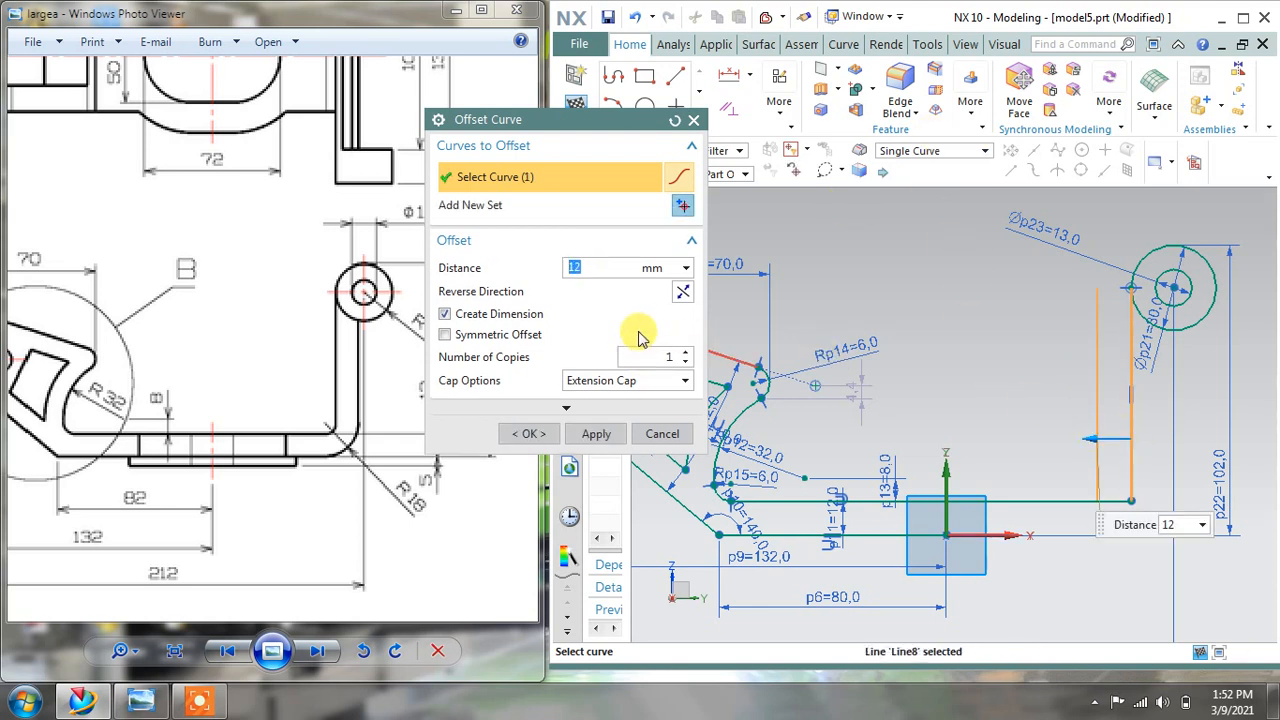
{"action": "left_click", "coordinate": [683, 291]}
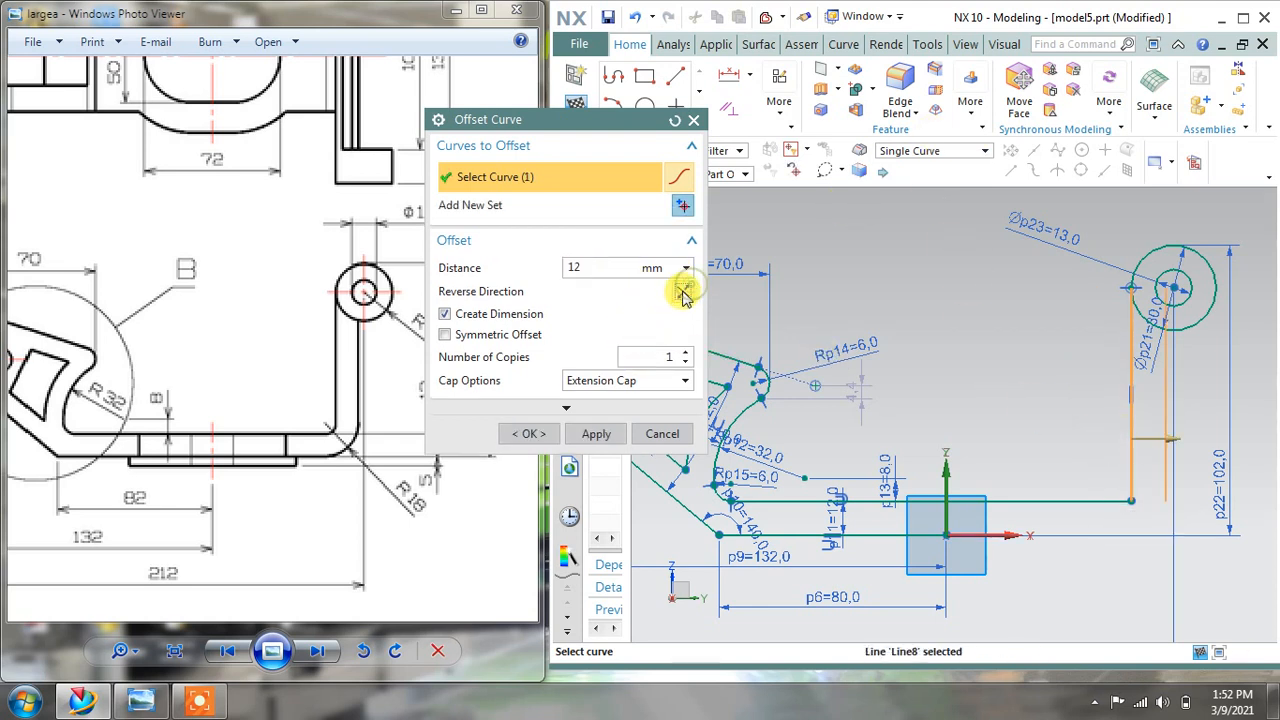
{"action": "left_click", "coordinate": [596, 433]}
{"action": "left_click", "coordinate": [660, 434]}
Draw a horizontal line about 83 mm long from the sketch origin along the X axis, past the offset vertical line.
{"action": "scroll", "coordinate": [1052, 592], "scroll_direction": "up", "scroll_amount": 1}
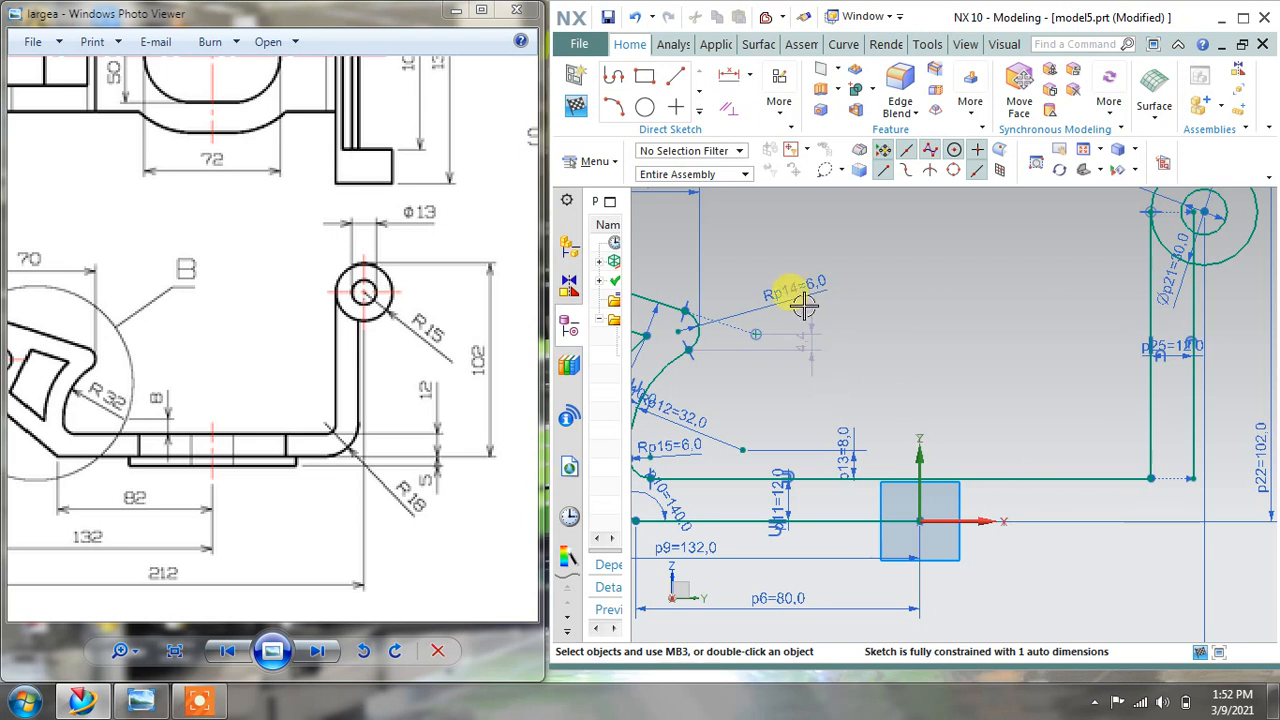
{"action": "left_click", "coordinate": [675, 76]}
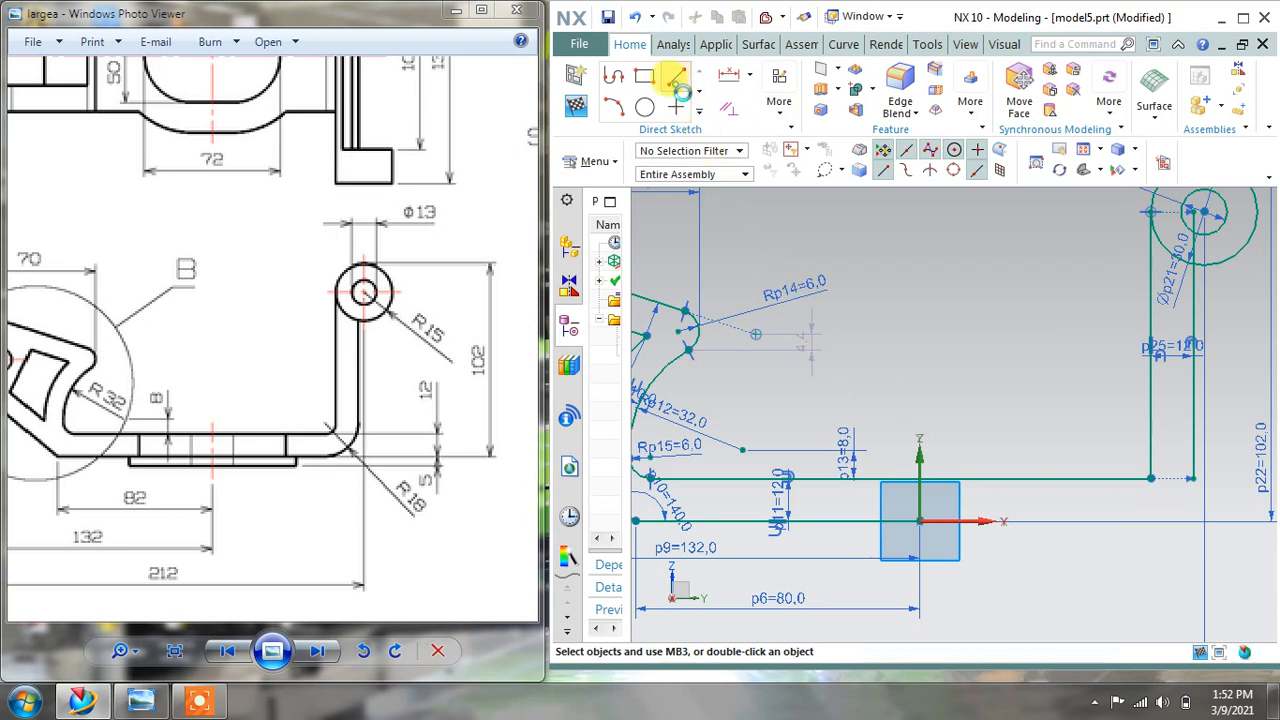
{"action": "left_click", "coordinate": [918, 519]}
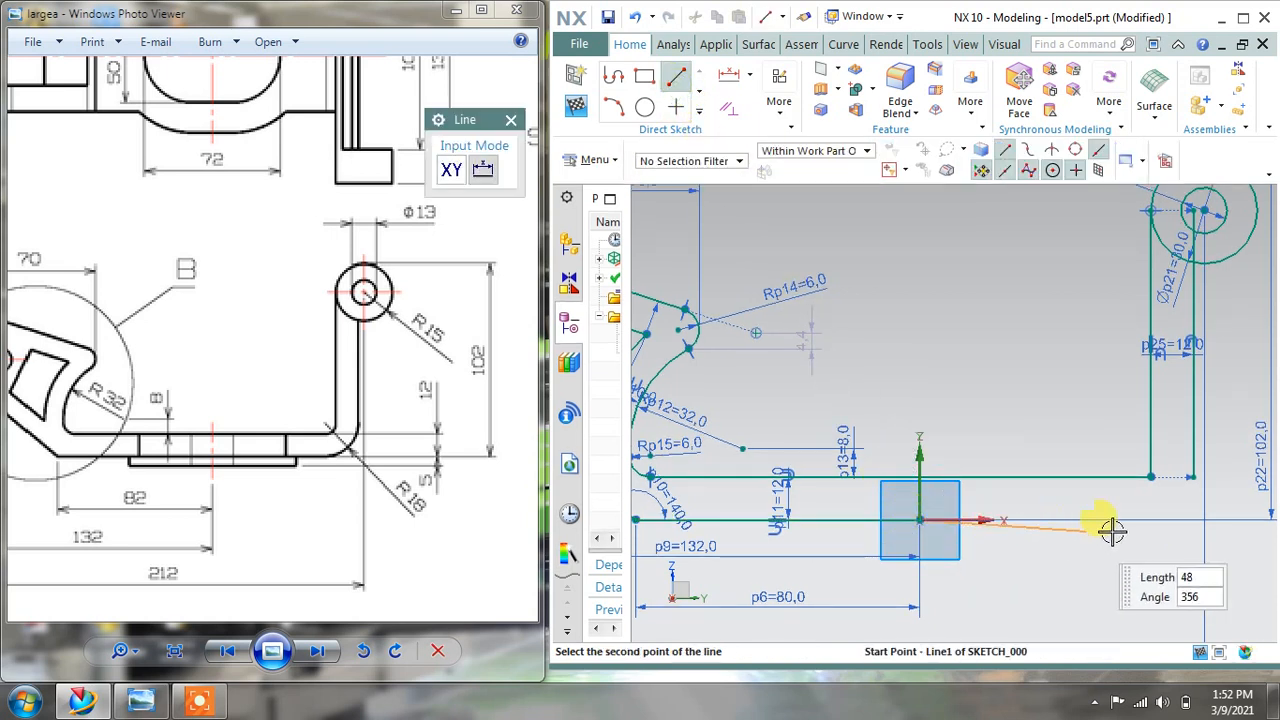
{"action": "left_click", "coordinate": [1213, 521]}
{"action": "key", "text": "Escape"}
Extend the offset vertical line down to the base's bottom line with Quick Extend.
{"action": "left_click", "coordinate": [698, 113]}
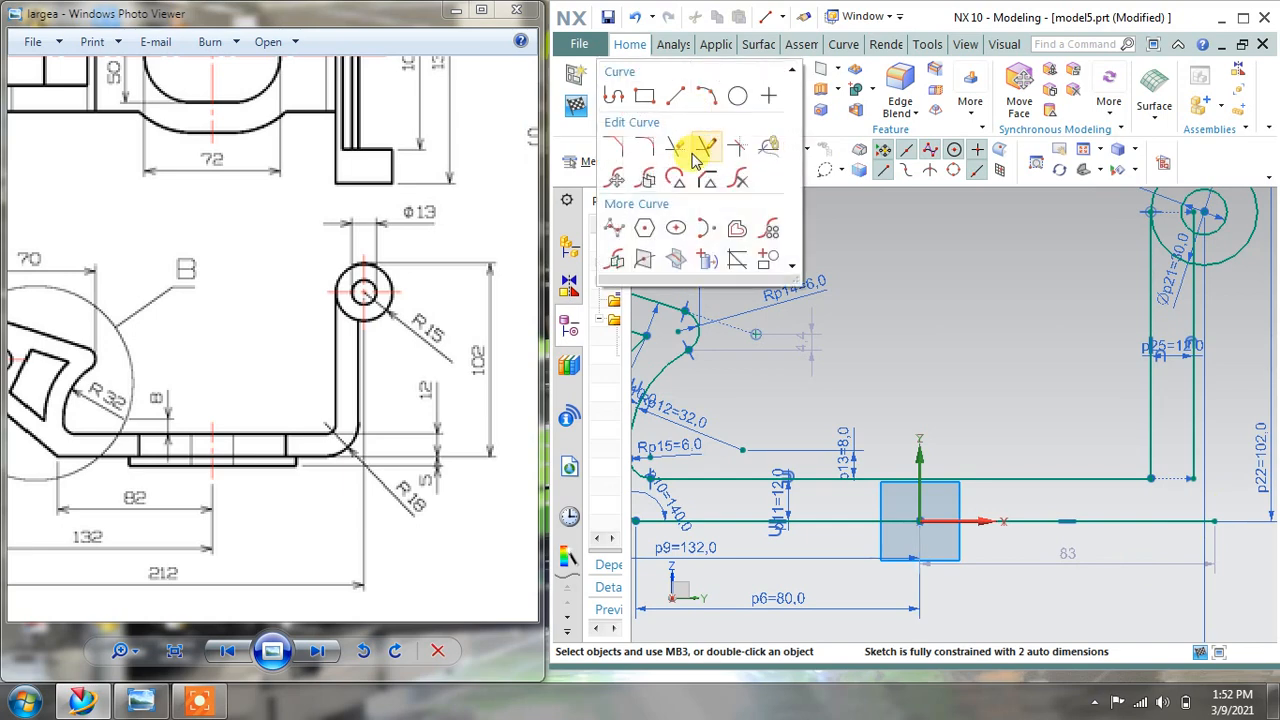
{"action": "left_click", "coordinate": [705, 148]}
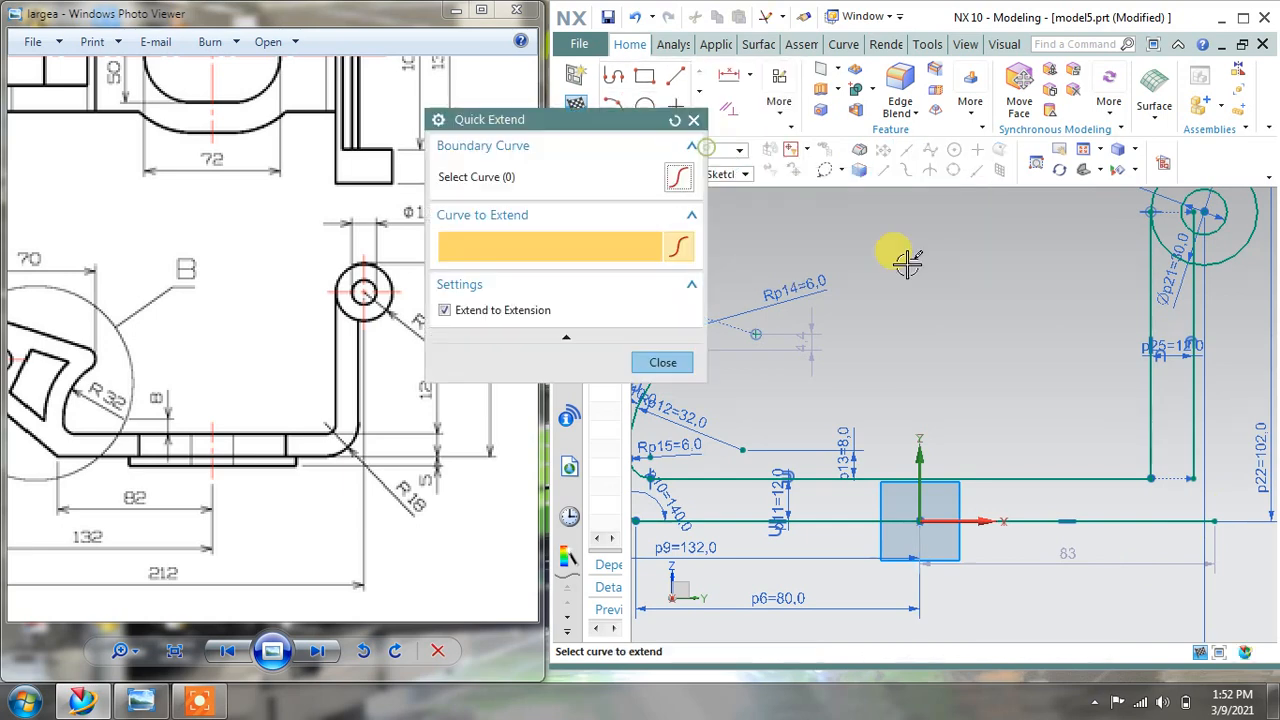
{"action": "left_click", "coordinate": [1195, 432]}
{"action": "left_click", "coordinate": [1190, 512]}
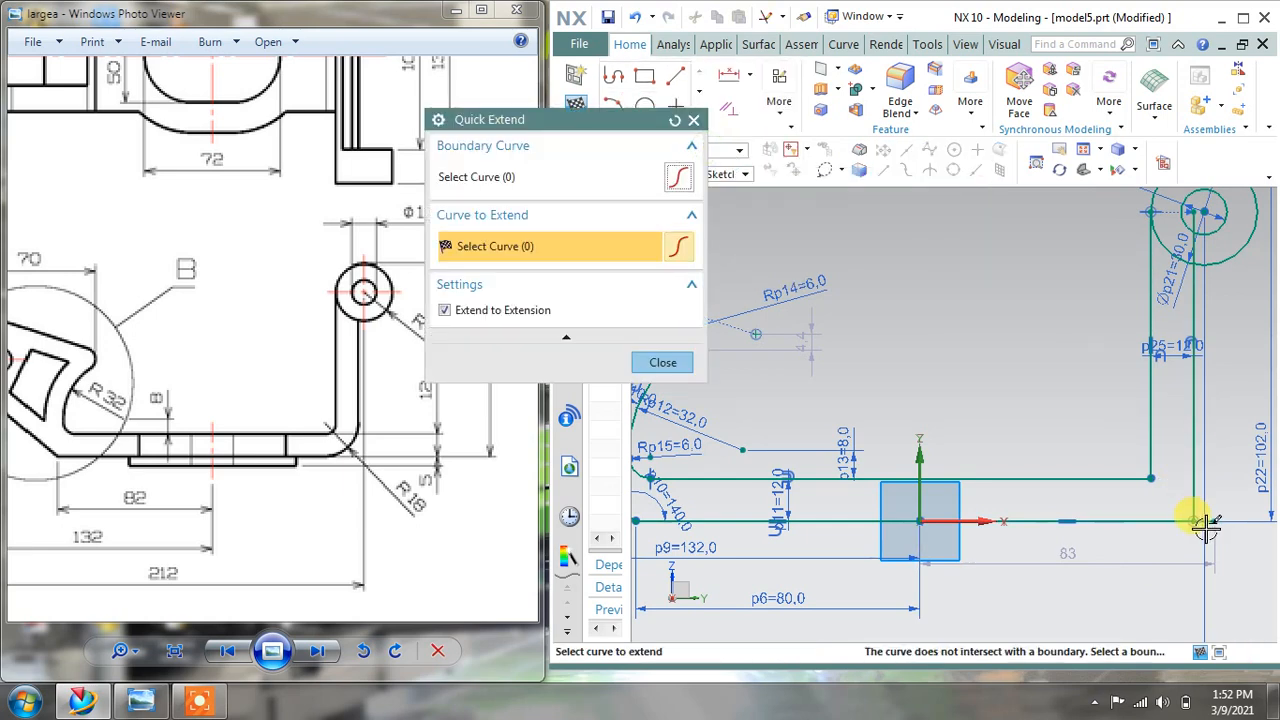
{"action": "left_click", "coordinate": [680, 362]}
Trim the end of the base's bottom line that projects beyond the outer vertical line with Quick Trim.
{"action": "left_click", "coordinate": [698, 113]}
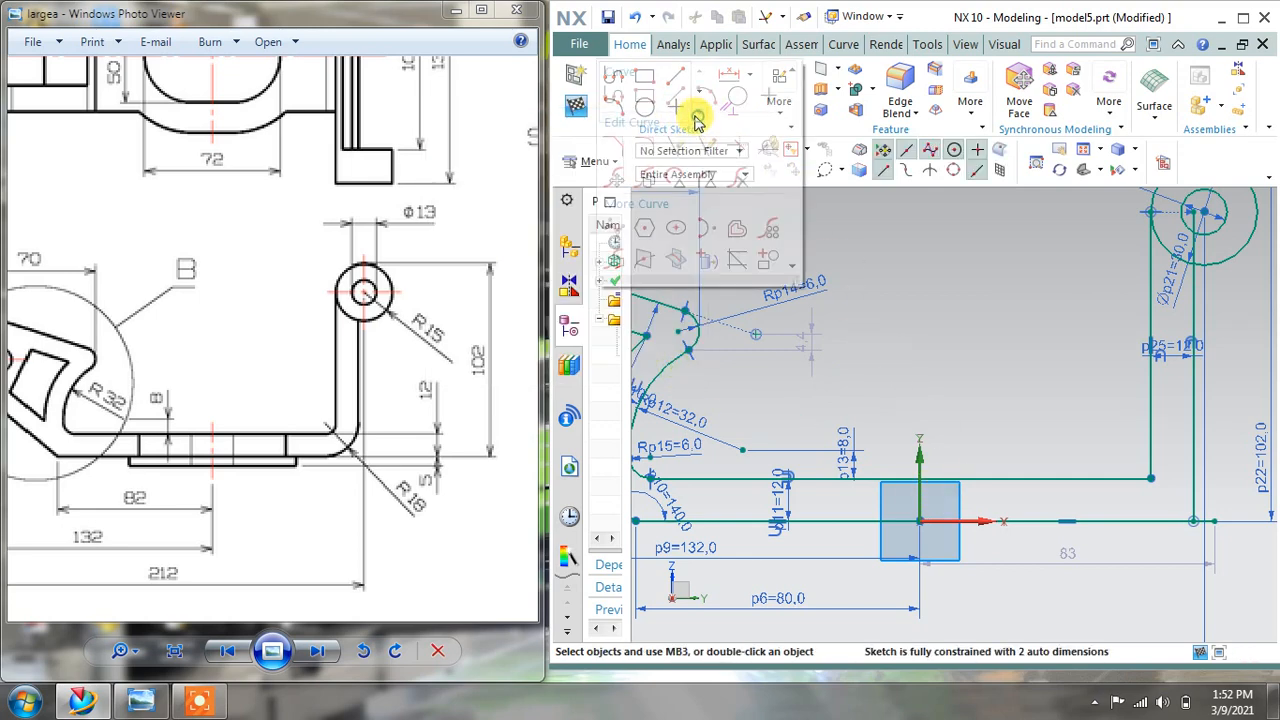
{"action": "left_click", "coordinate": [682, 150]}
{"action": "scroll", "coordinate": [1212, 520], "scroll_direction": "down", "scroll_amount": 3}
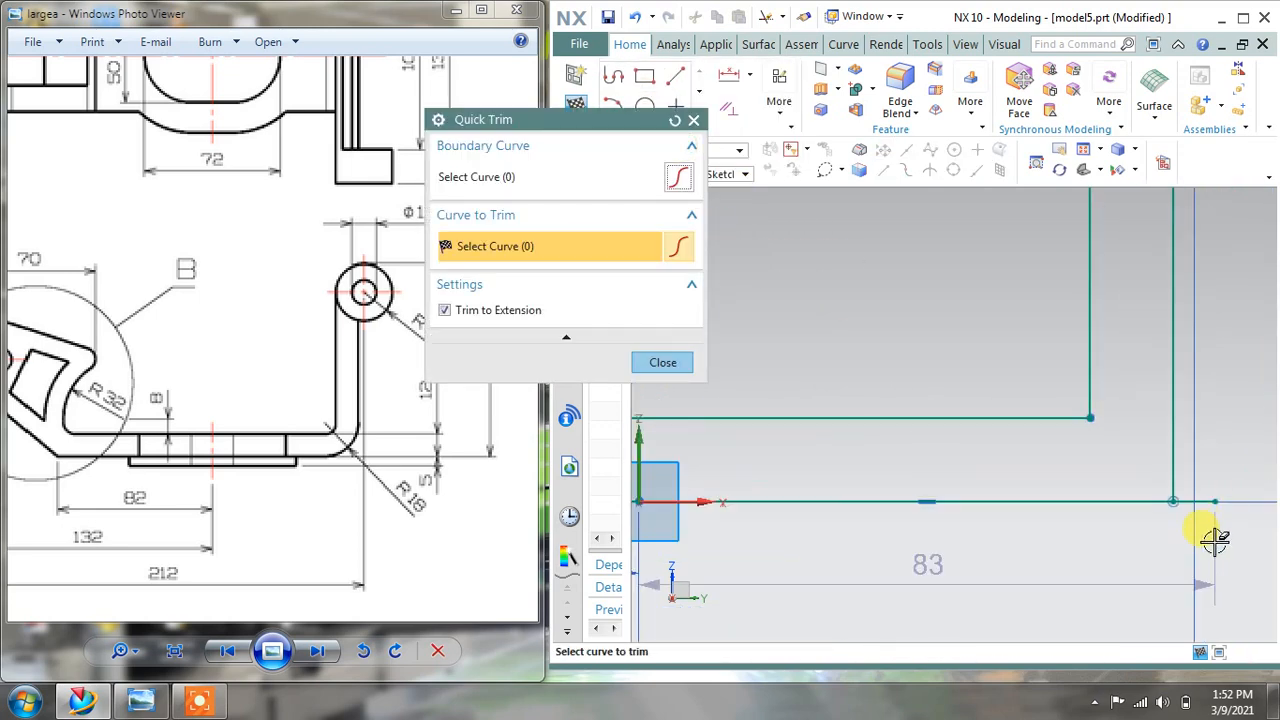
{"action": "left_click", "coordinate": [1200, 518]}
{"action": "scroll", "coordinate": [1200, 518], "scroll_direction": "up", "scroll_amount": 3}
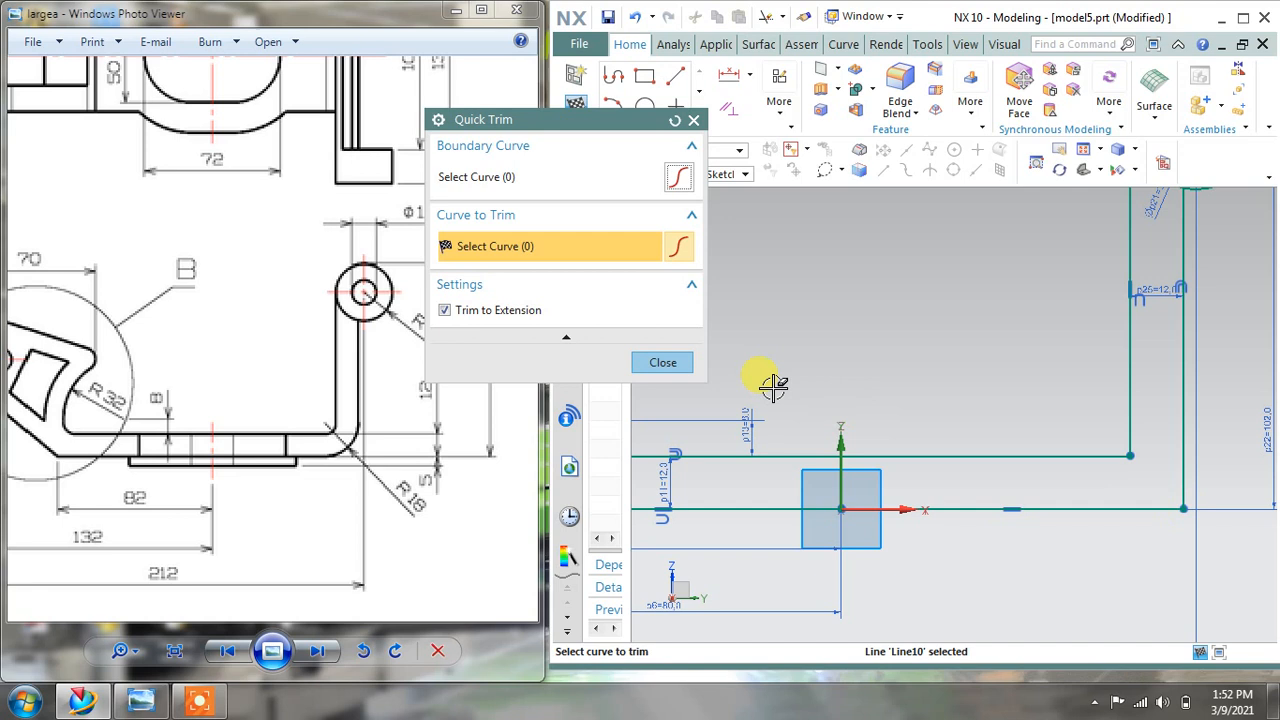
{"action": "left_click", "coordinate": [663, 362]}
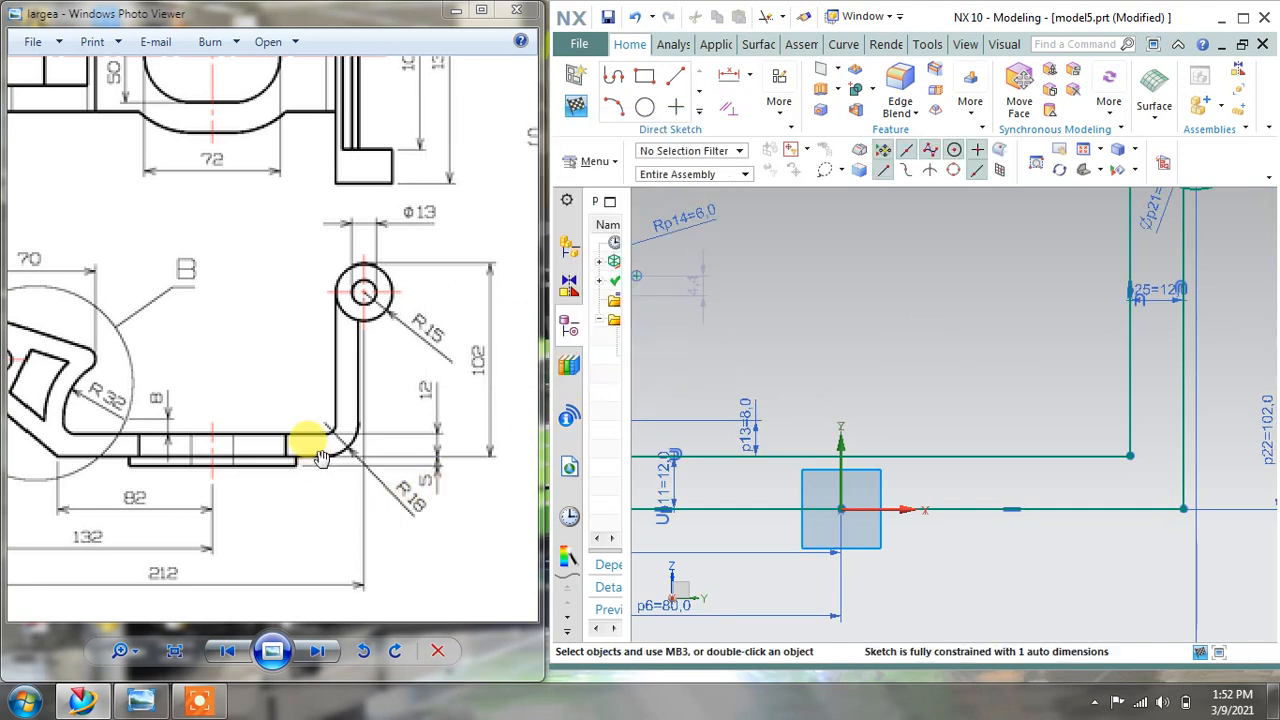
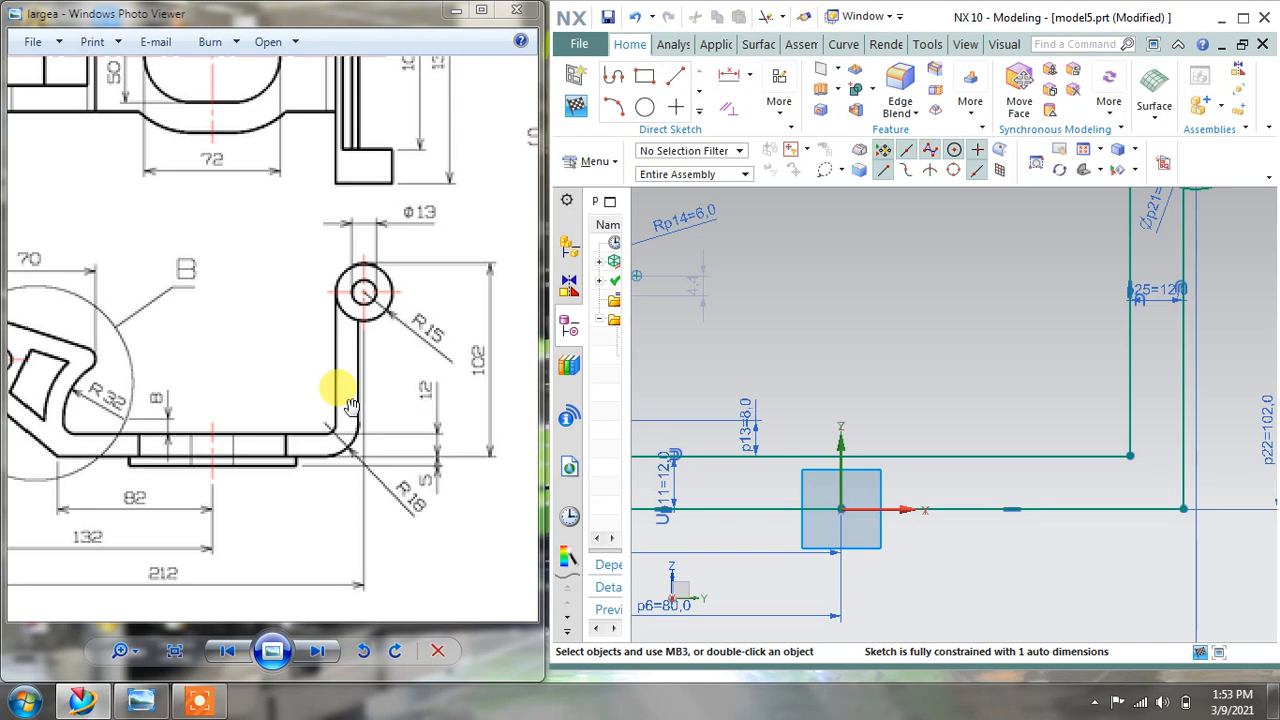
Fillet the inner corner between the base's upper line and the arm's inner vertical line with a 6 mm radius.
{"action": "left_click", "coordinate": [699, 112]}
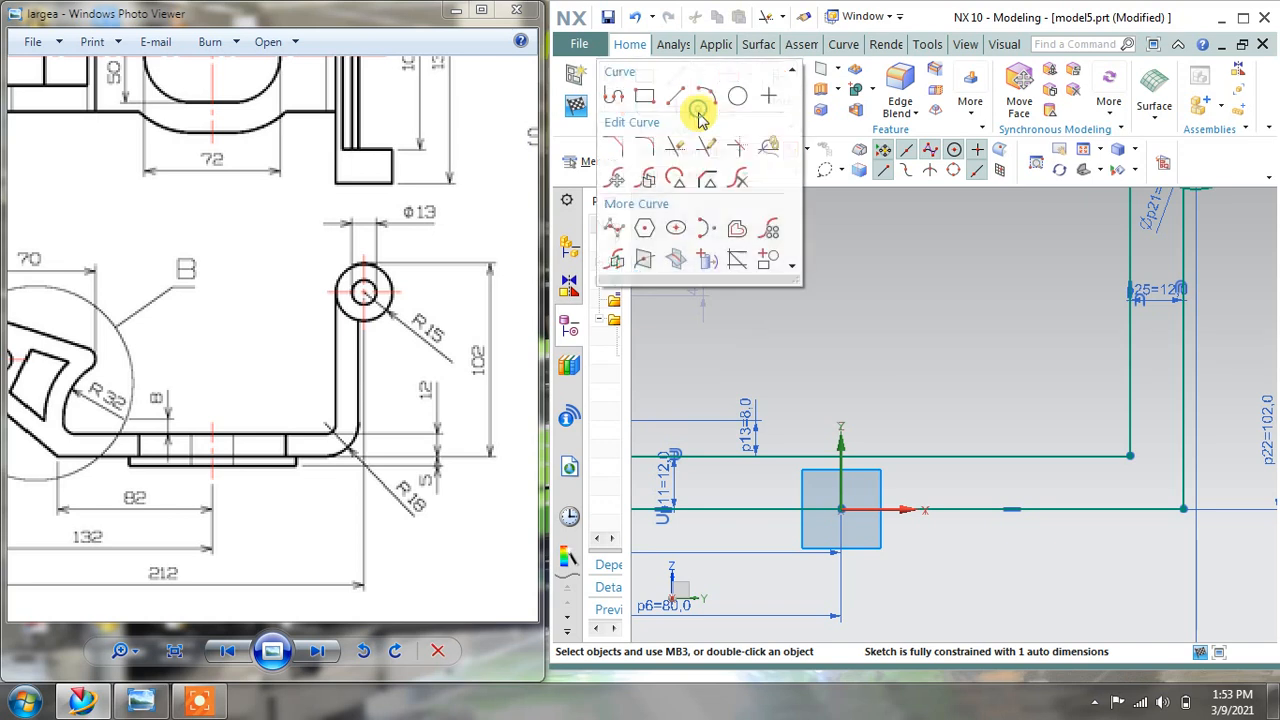
{"action": "left_click", "coordinate": [647, 147]}
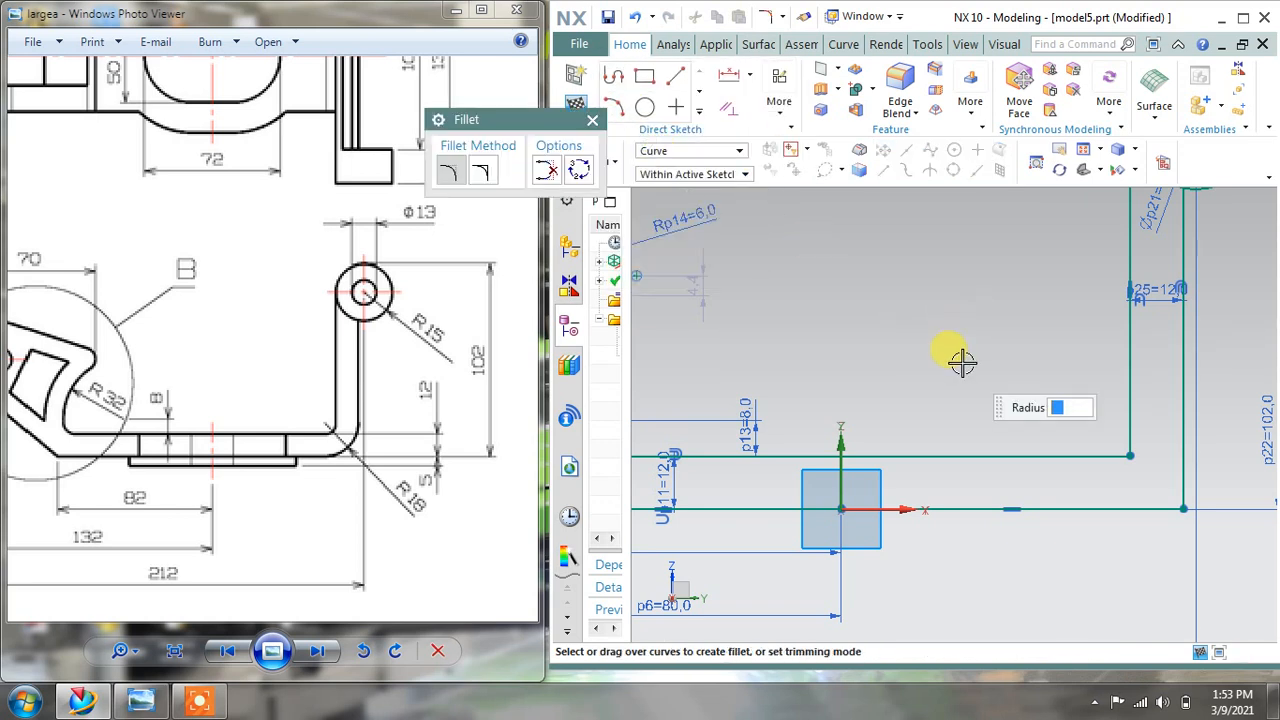
{"action": "left_click", "coordinate": [1126, 405]}
{"action": "left_click", "coordinate": [1097, 456]}
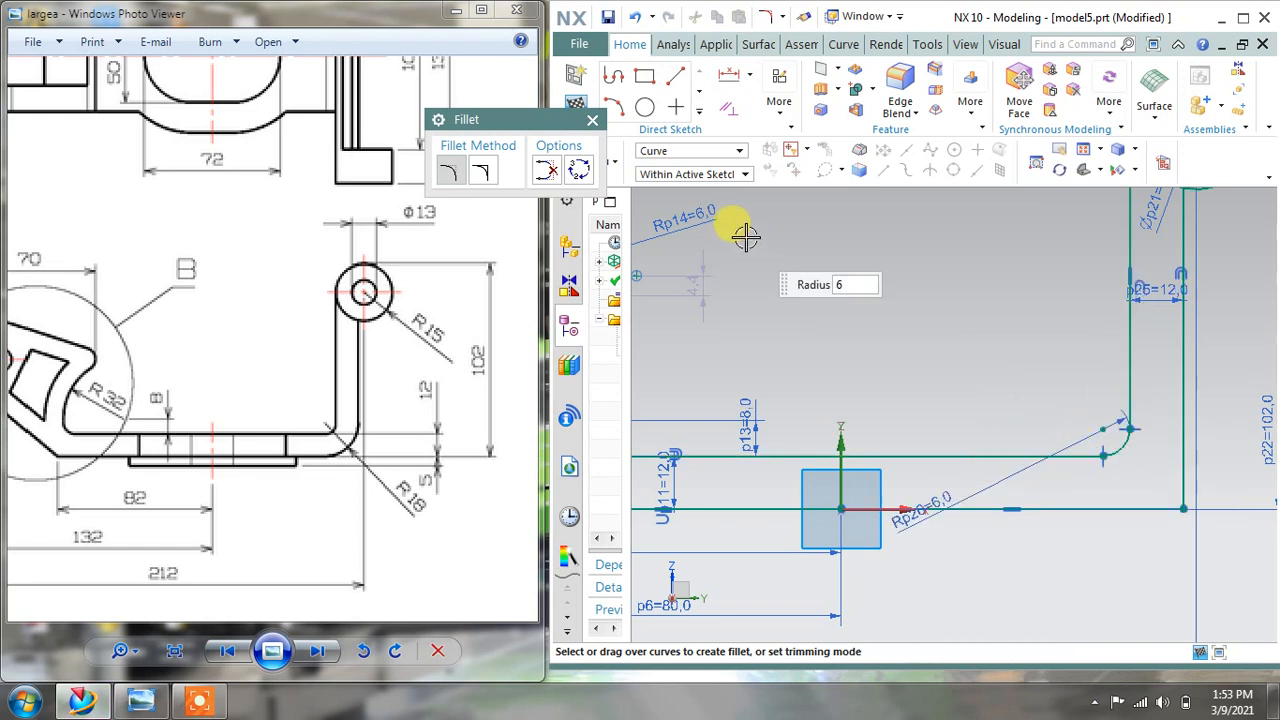
Fillet the outer corner between the base's bottom line and the arm's outer vertical line with an 18 mm radius.
{"action": "left_click", "coordinate": [915, 367]}
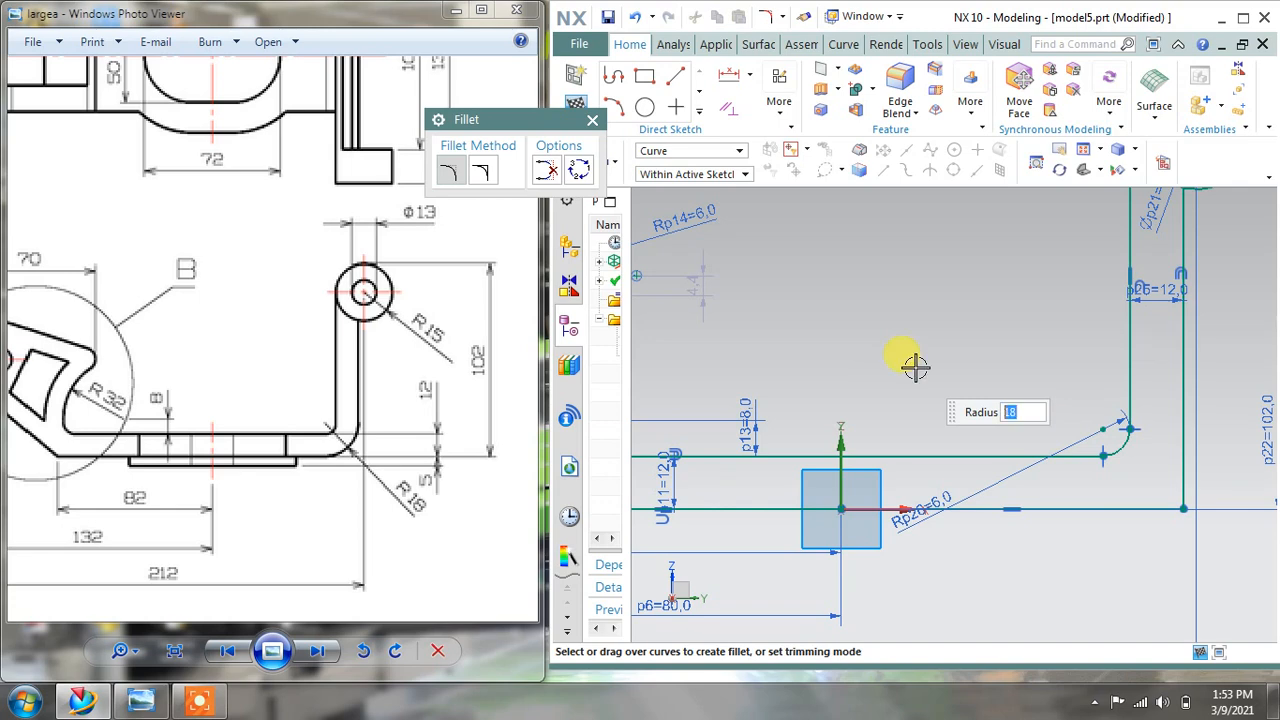
{"action": "left_click", "coordinate": [1160, 504]}
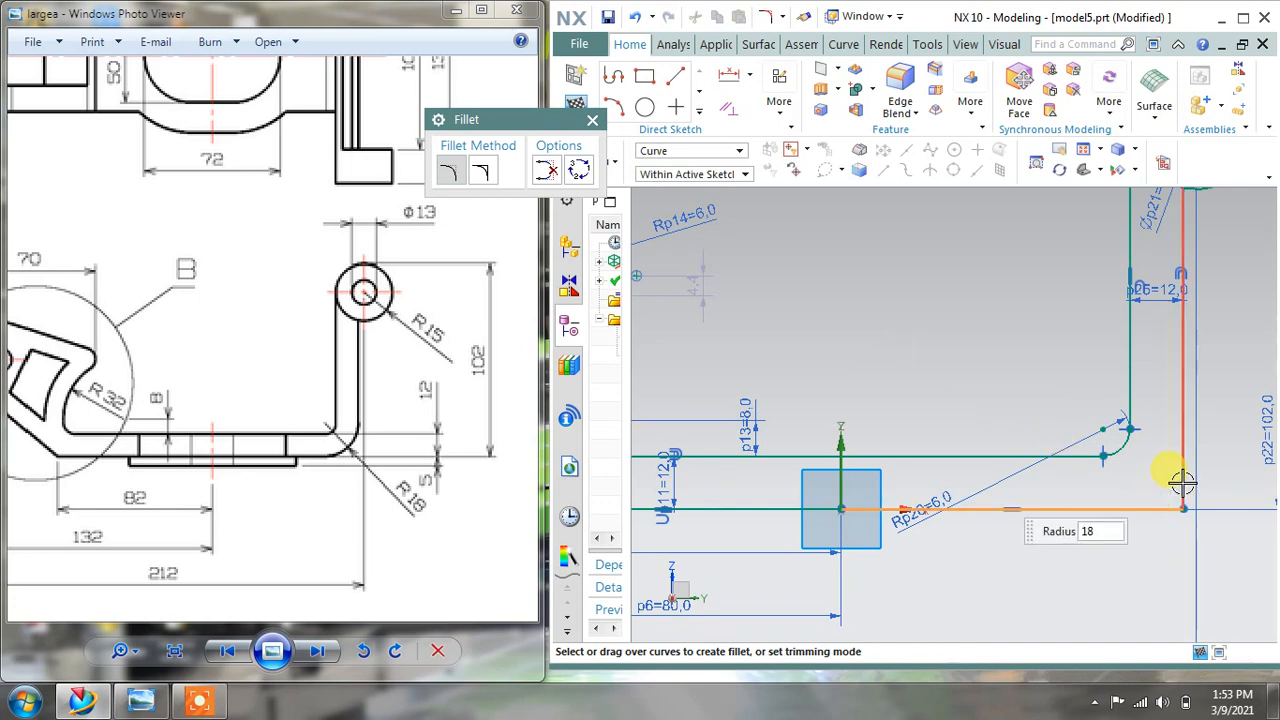
{"action": "left_click", "coordinate": [1183, 484]}
{"action": "scroll", "coordinate": [1154, 457], "scroll_direction": "down", "scroll_amount": 4}
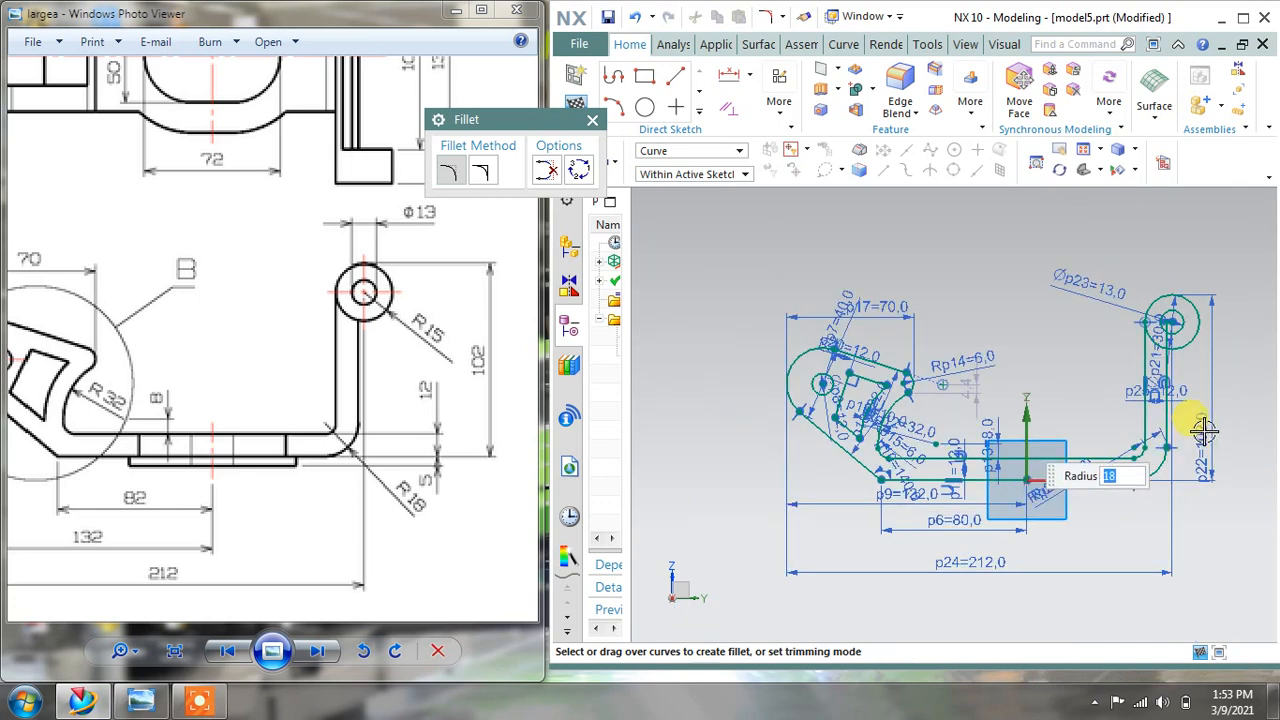
{"action": "scroll", "coordinate": [1204, 431], "scroll_direction": "up", "scroll_amount": 1}
{"action": "left_click", "coordinate": [592, 119]}
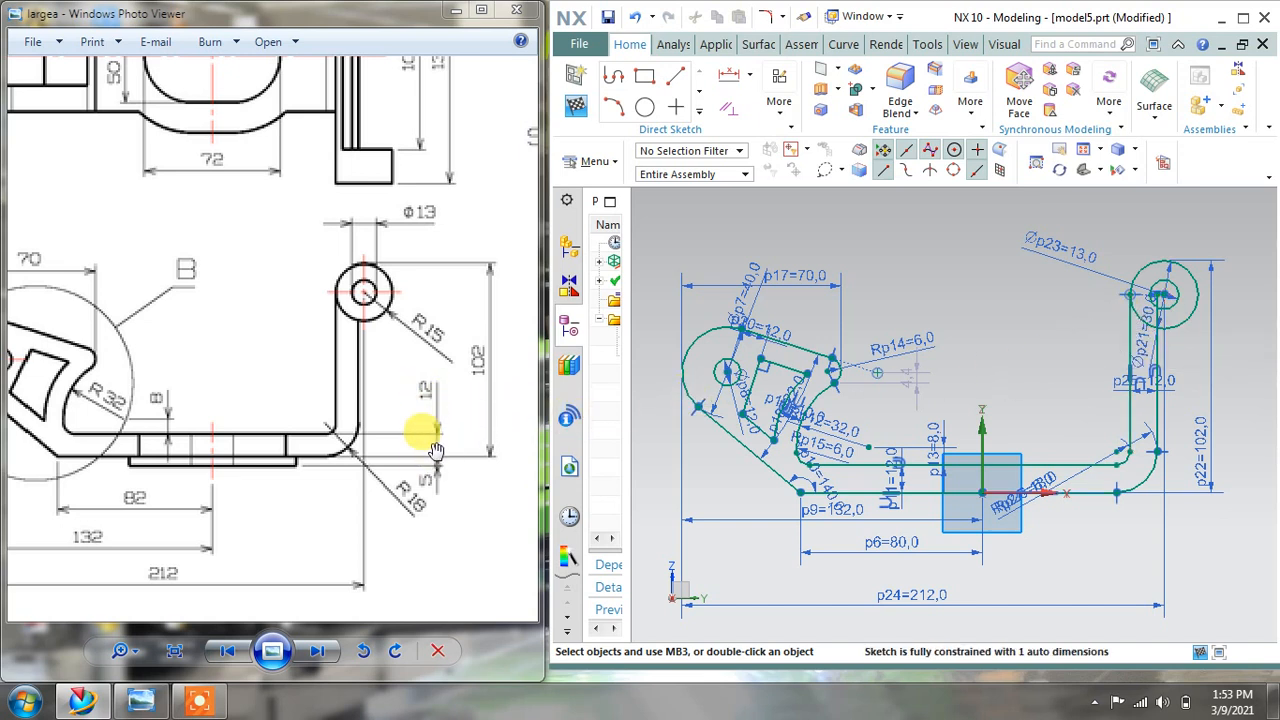
Use Quick Trim on the part of the arm's outer vertical line that lies inside the 30 mm boss circle.
{"action": "scroll", "coordinate": [1186, 335], "scroll_direction": "up", "scroll_amount": 2}
{"action": "scroll", "coordinate": [1186, 335], "scroll_direction": "up", "scroll_amount": 3}
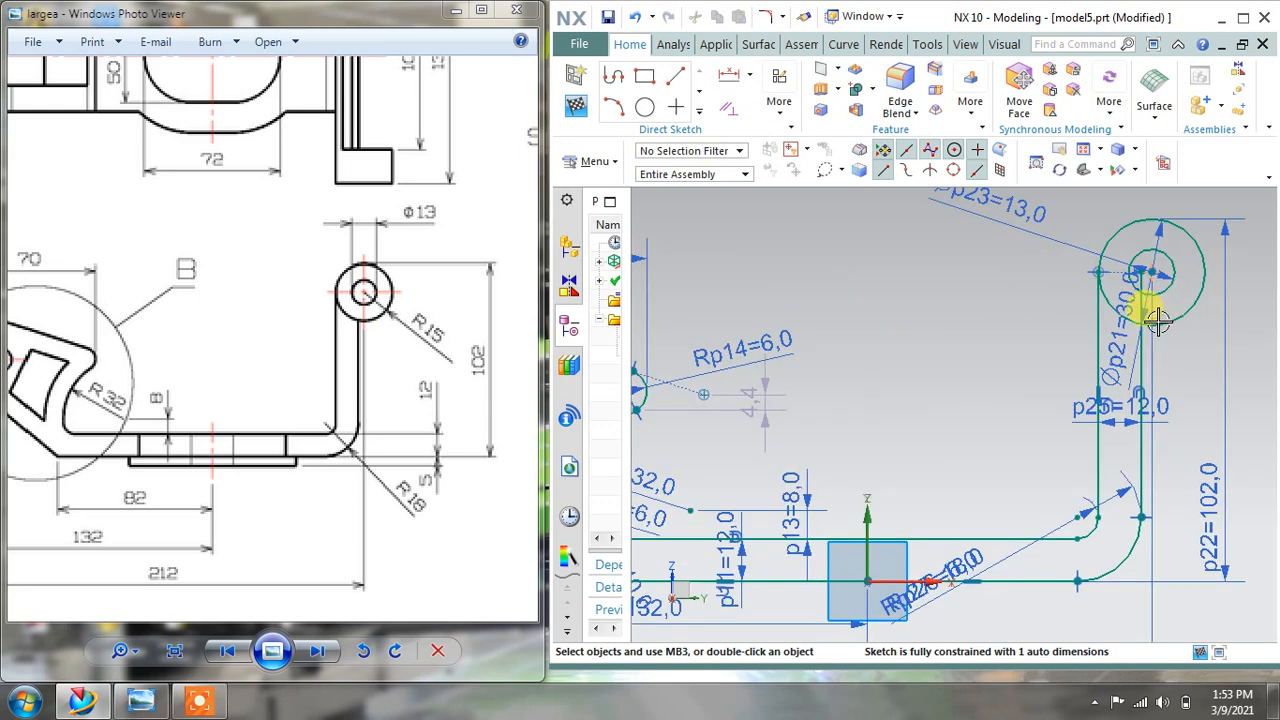
{"action": "left_click", "coordinate": [699, 112]}
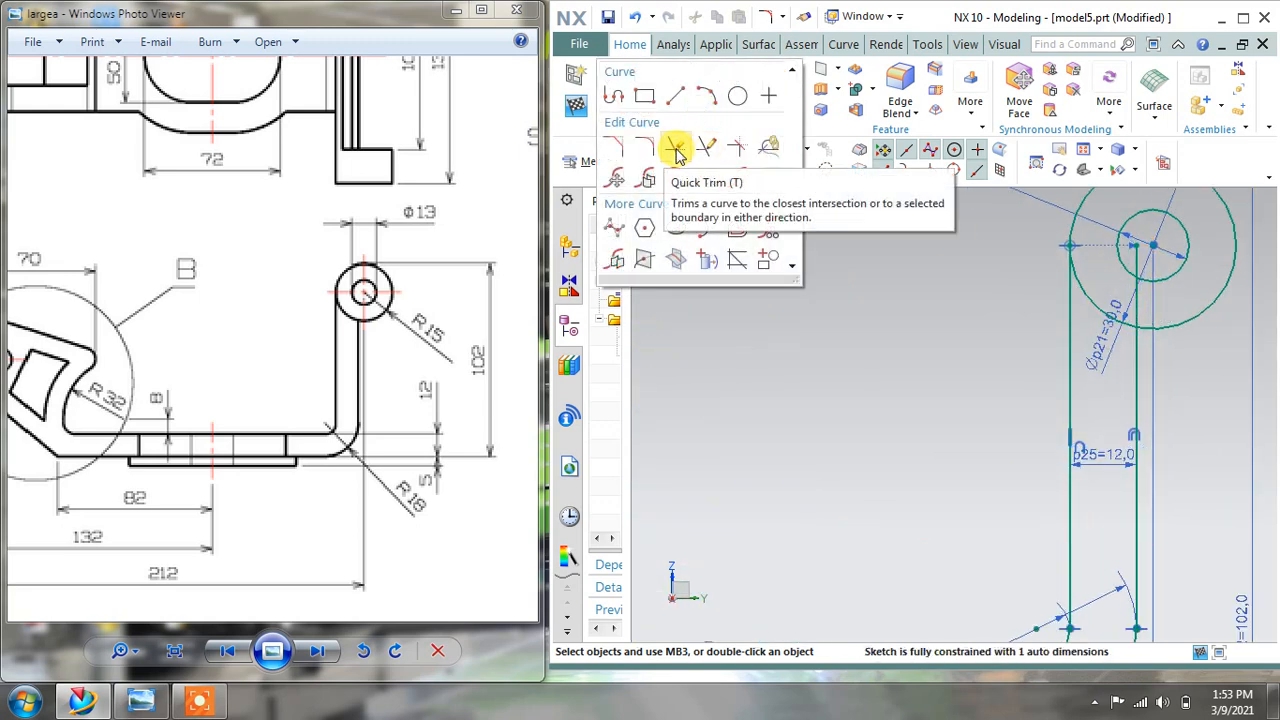
Trim the arm's vertical line on the outer side back to the 30 mm circle and finish the sketch.
{"action": "left_click", "coordinate": [678, 150]}
{"action": "scroll", "coordinate": [1135, 265], "scroll_direction": "up", "scroll_amount": 2}
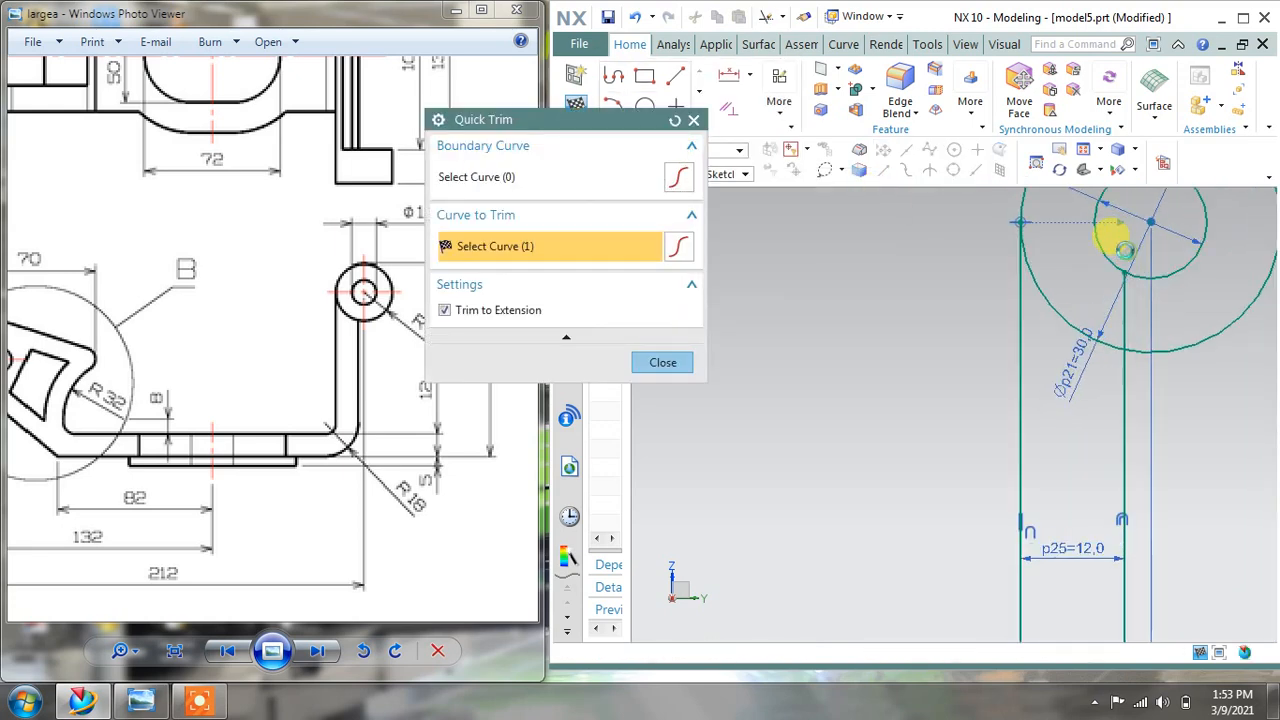
{"action": "scroll", "coordinate": [1125, 300], "scroll_direction": "down", "scroll_amount": 2}
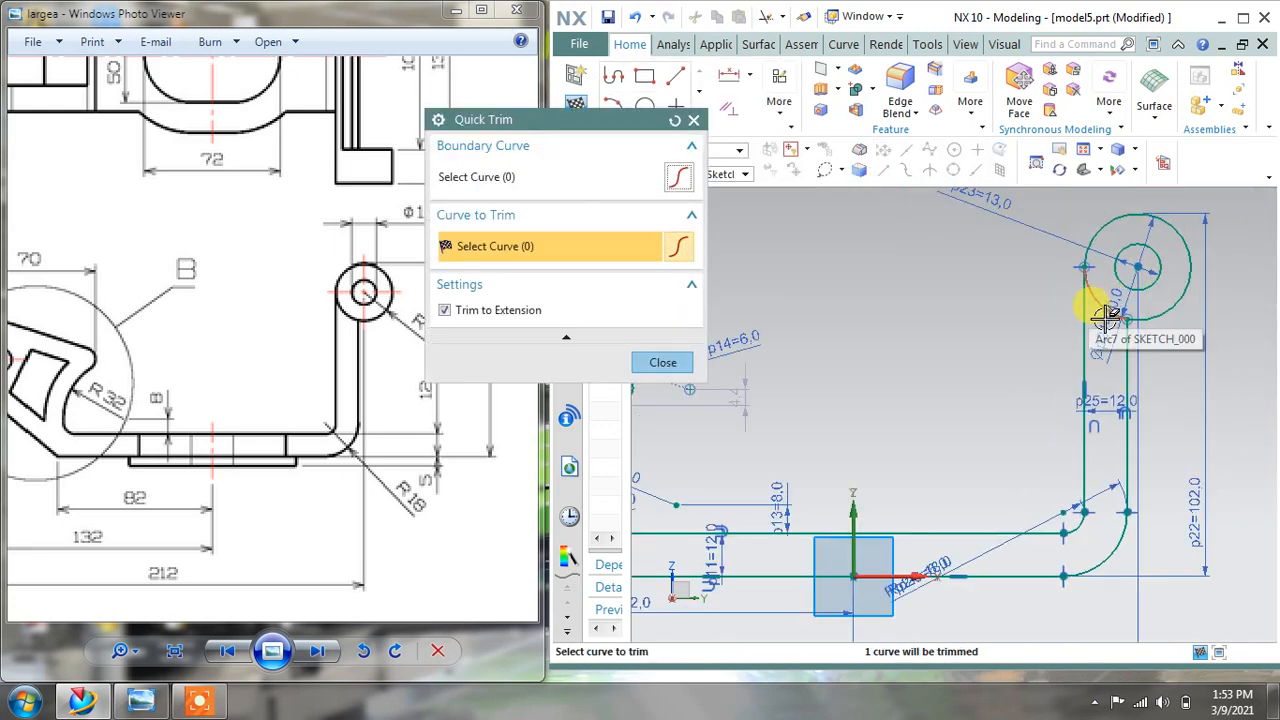
{"action": "left_click", "coordinate": [662, 363]}
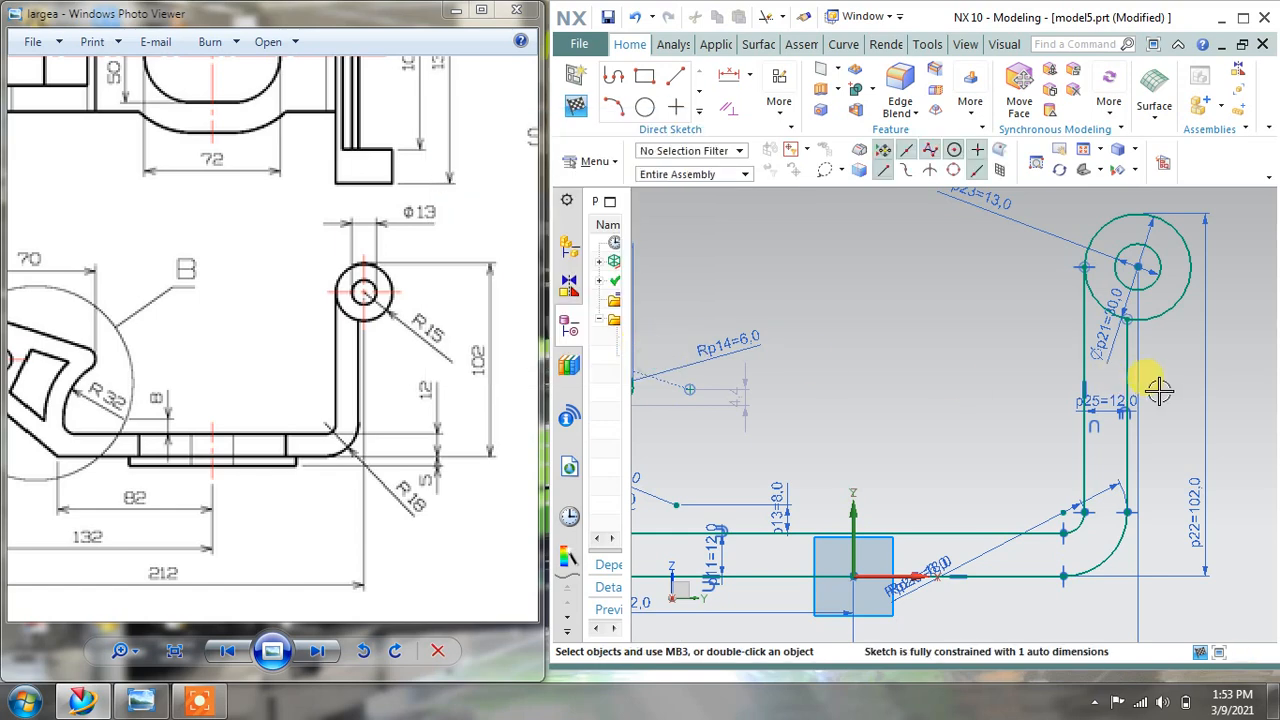
{"action": "scroll", "coordinate": [1155, 389], "scroll_direction": "down", "scroll_amount": 2}
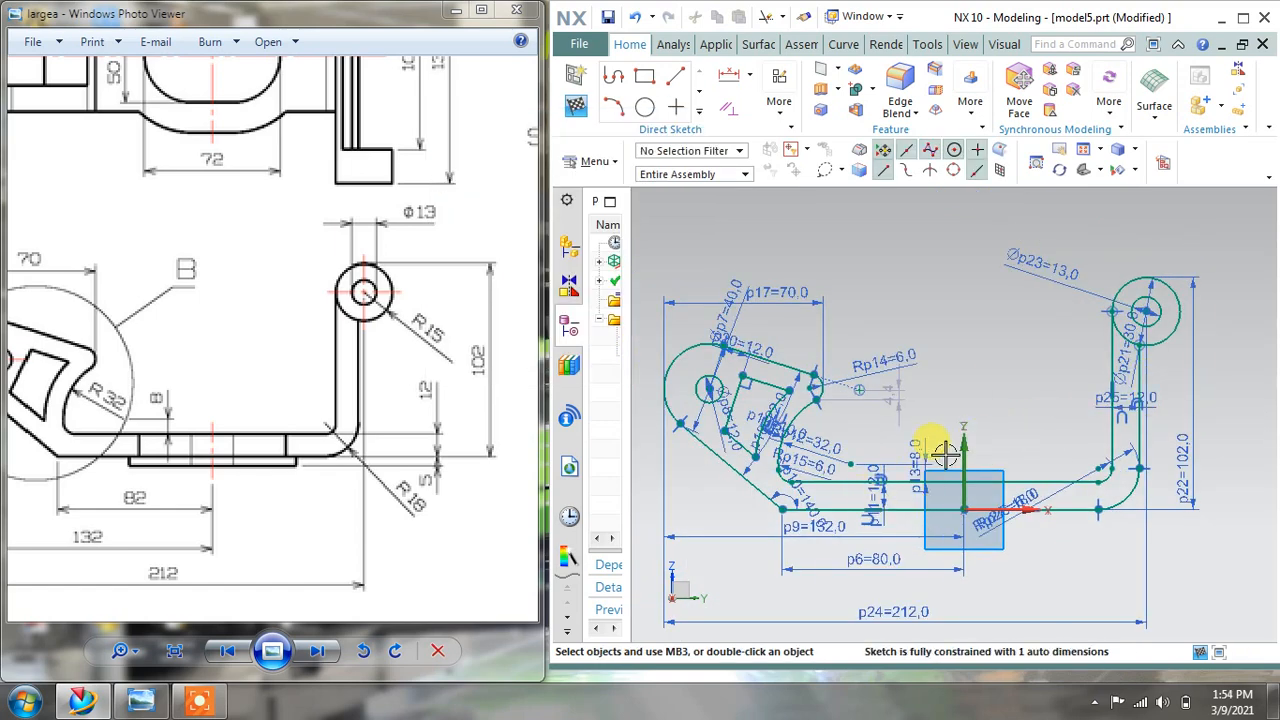
{"action": "left_click", "coordinate": [576, 105]}
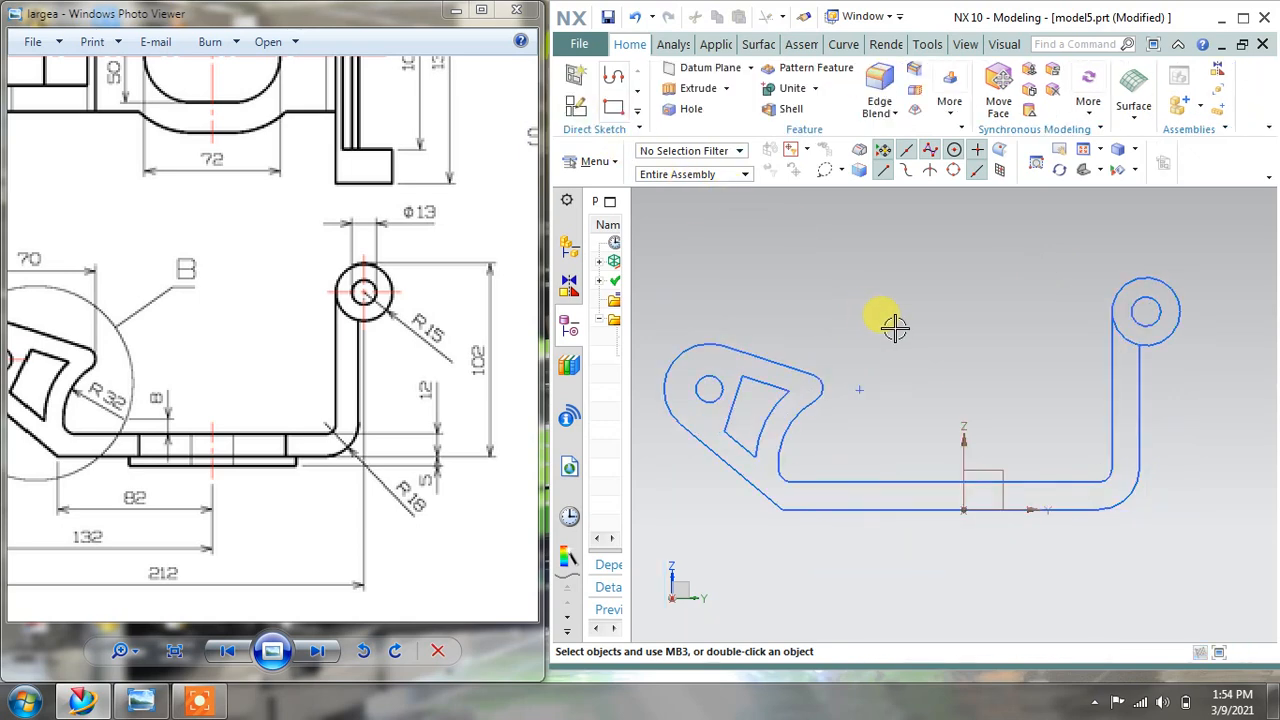
{"action": "middle_click_drag", "start_coordinate": [889, 335], "coordinate": [837, 357]}
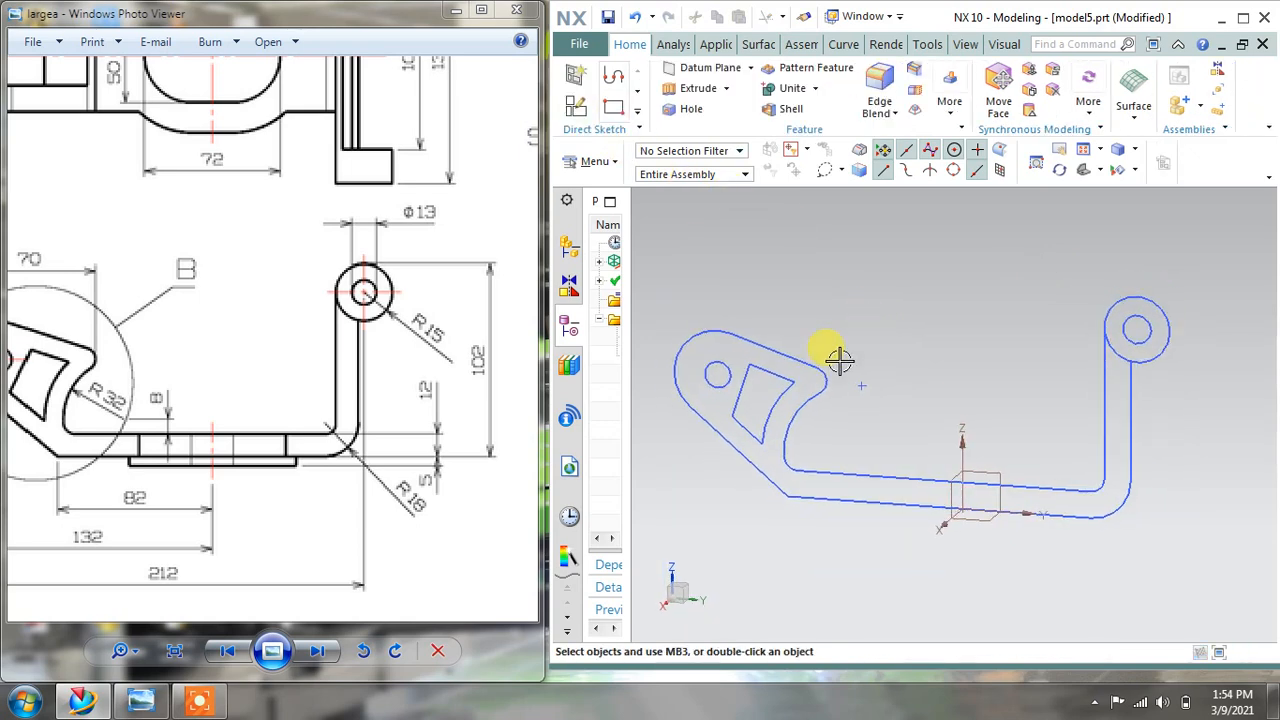
{"action": "scroll", "coordinate": [294, 466], "scroll_direction": "down", "scroll_amount": 3}
{"action": "scroll", "coordinate": [166, 168], "scroll_direction": "up", "scroll_amount": 3}
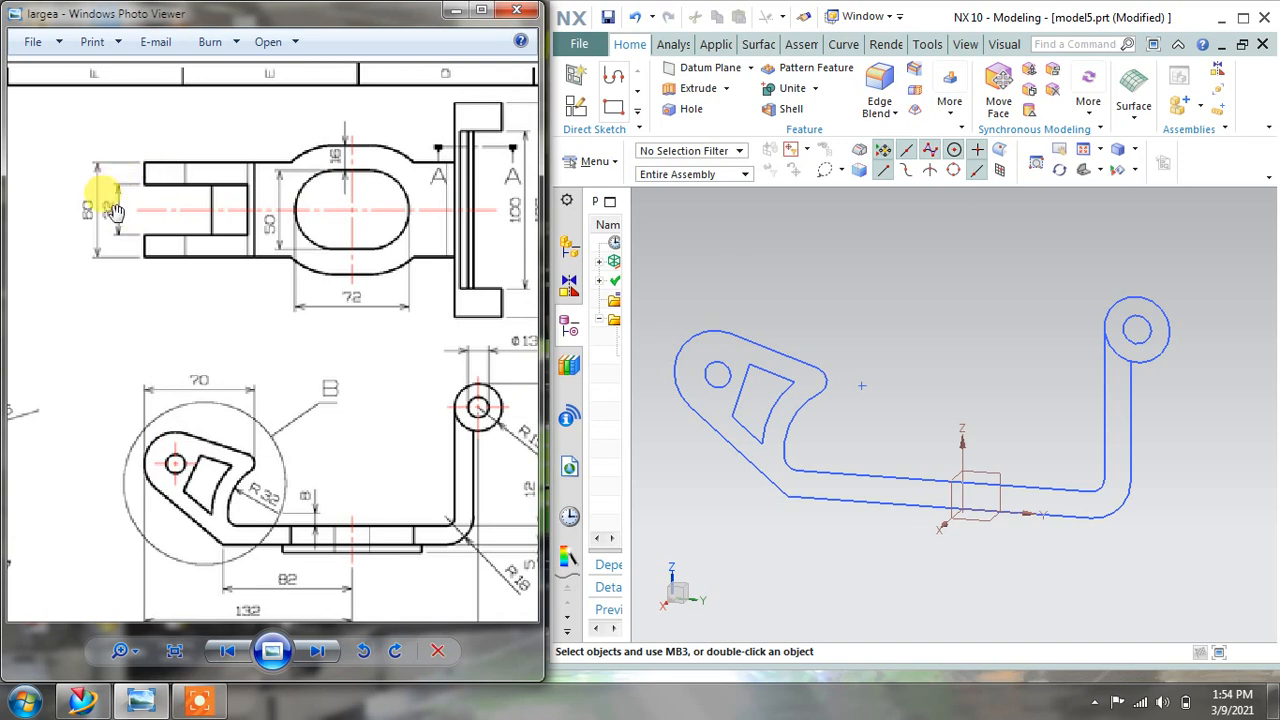
{"action": "scroll", "coordinate": [95, 212], "scroll_direction": "up", "scroll_amount": 3}
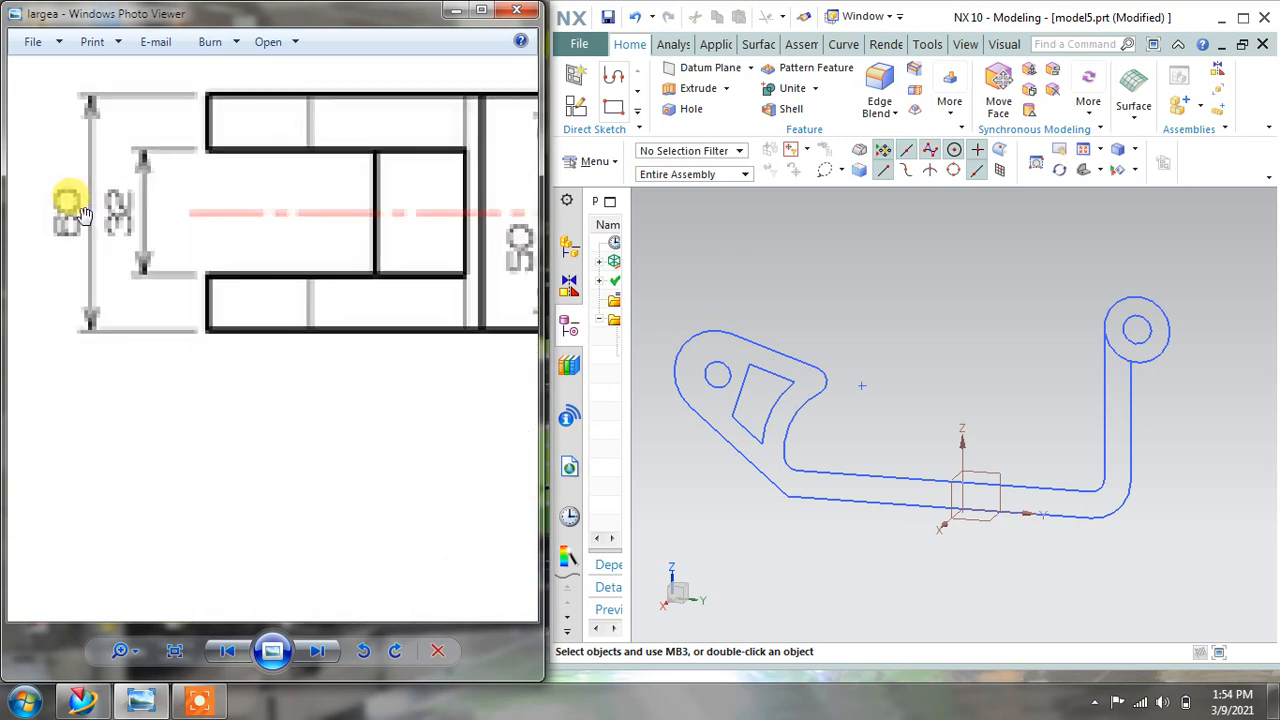
{"action": "scroll", "coordinate": [80, 205], "scroll_direction": "down", "scroll_amount": 2}
{"action": "left_click", "coordinate": [698, 88]}
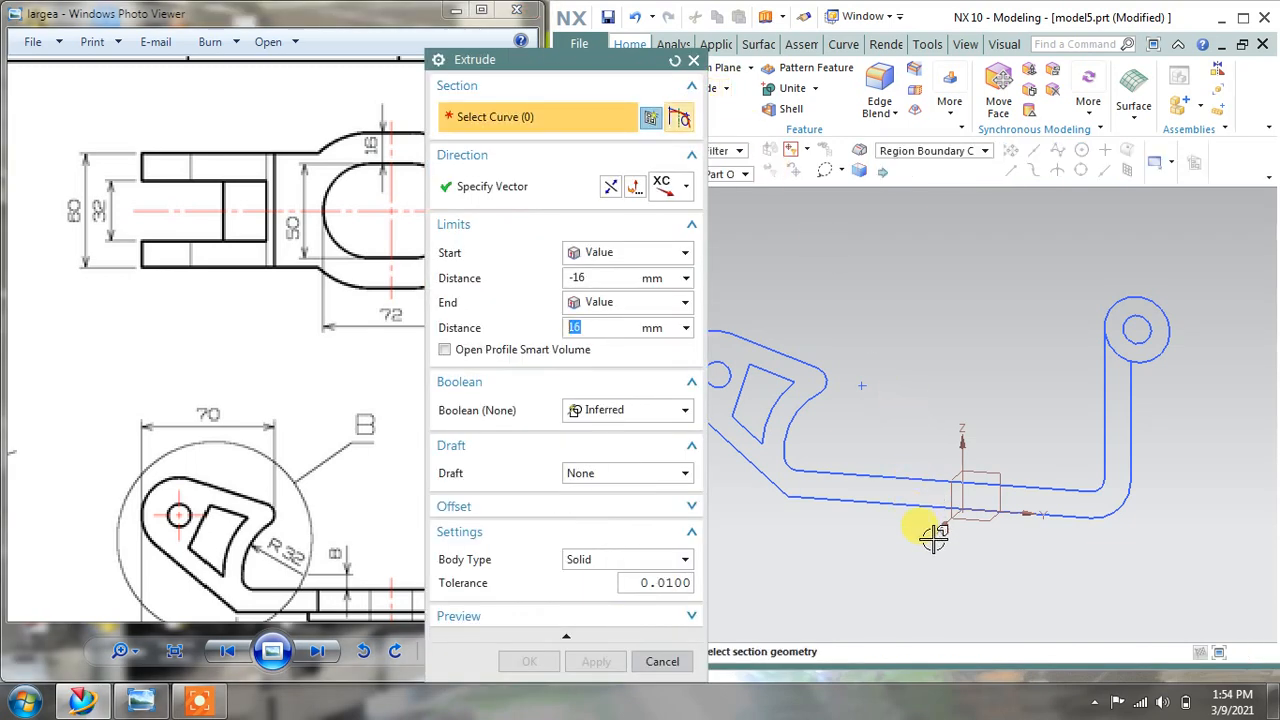
{"action": "middle_click_drag", "start_coordinate": [1011, 423], "coordinate": [1114, 416], "text": "shift"}
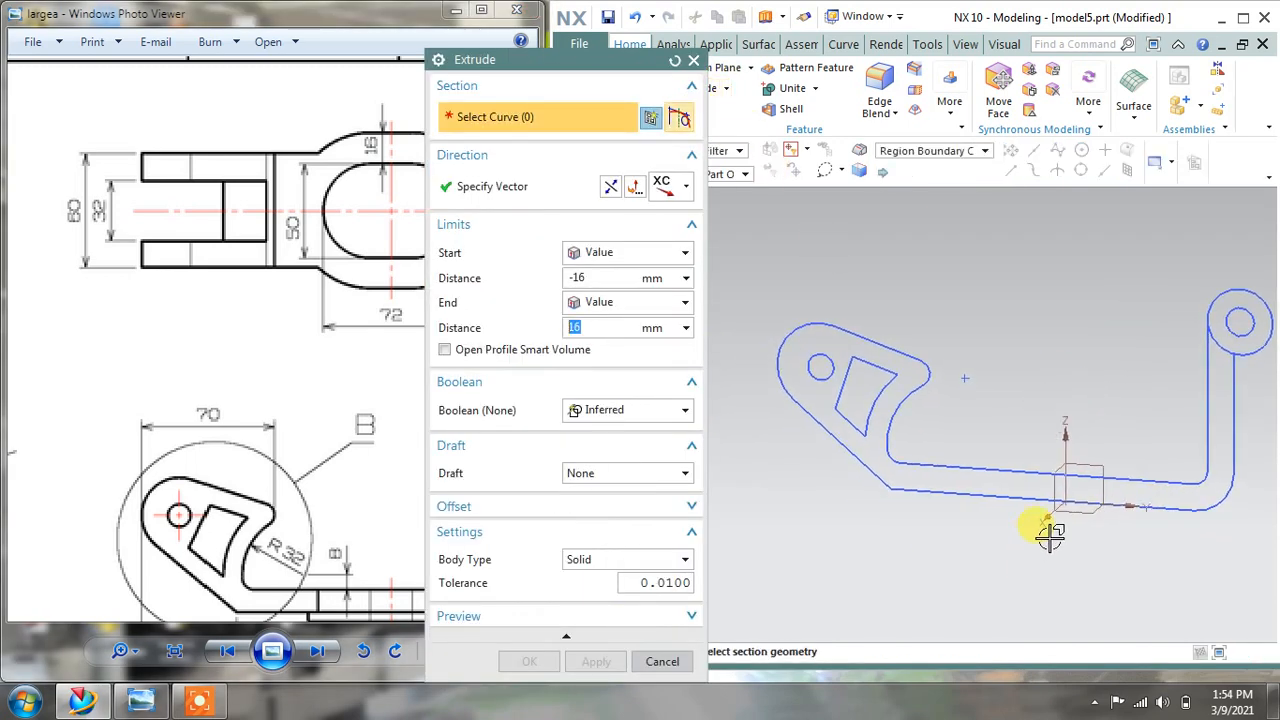
{"action": "middle_click_drag", "start_coordinate": [1050, 535], "coordinate": [1027, 540]}
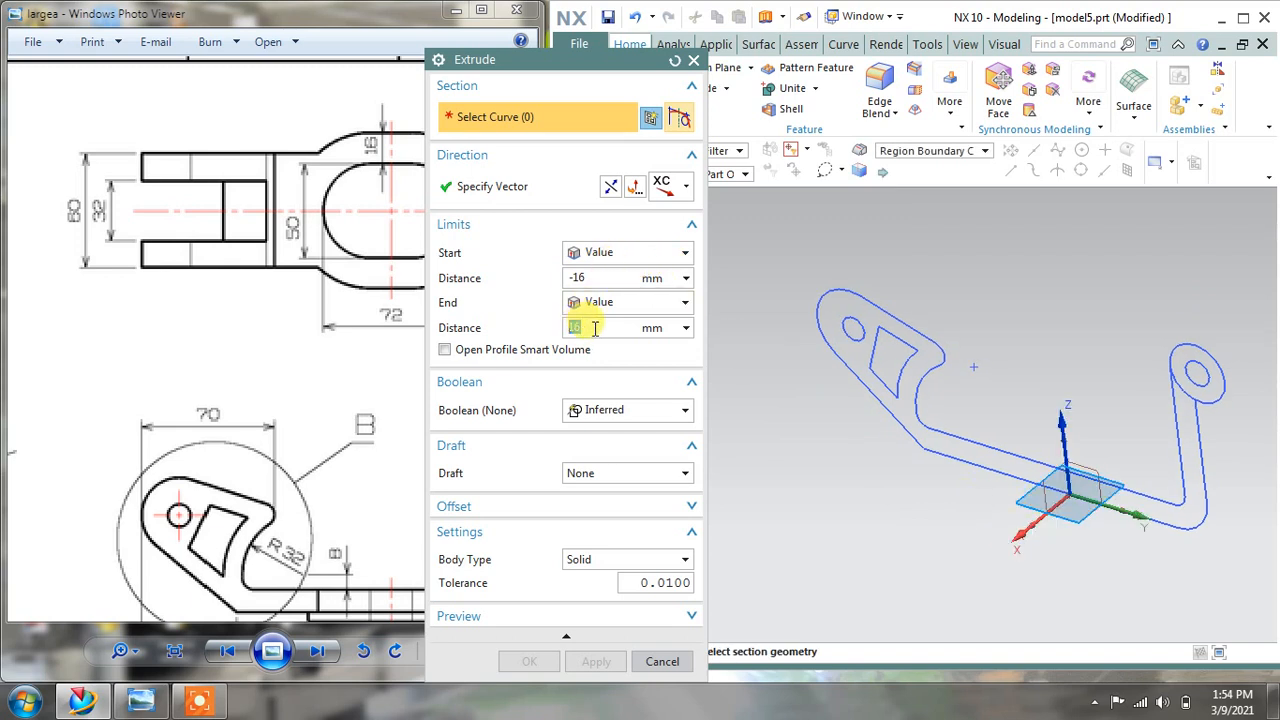
{"action": "left_click_drag", "start_coordinate": [612, 278], "coordinate": [557, 278]}
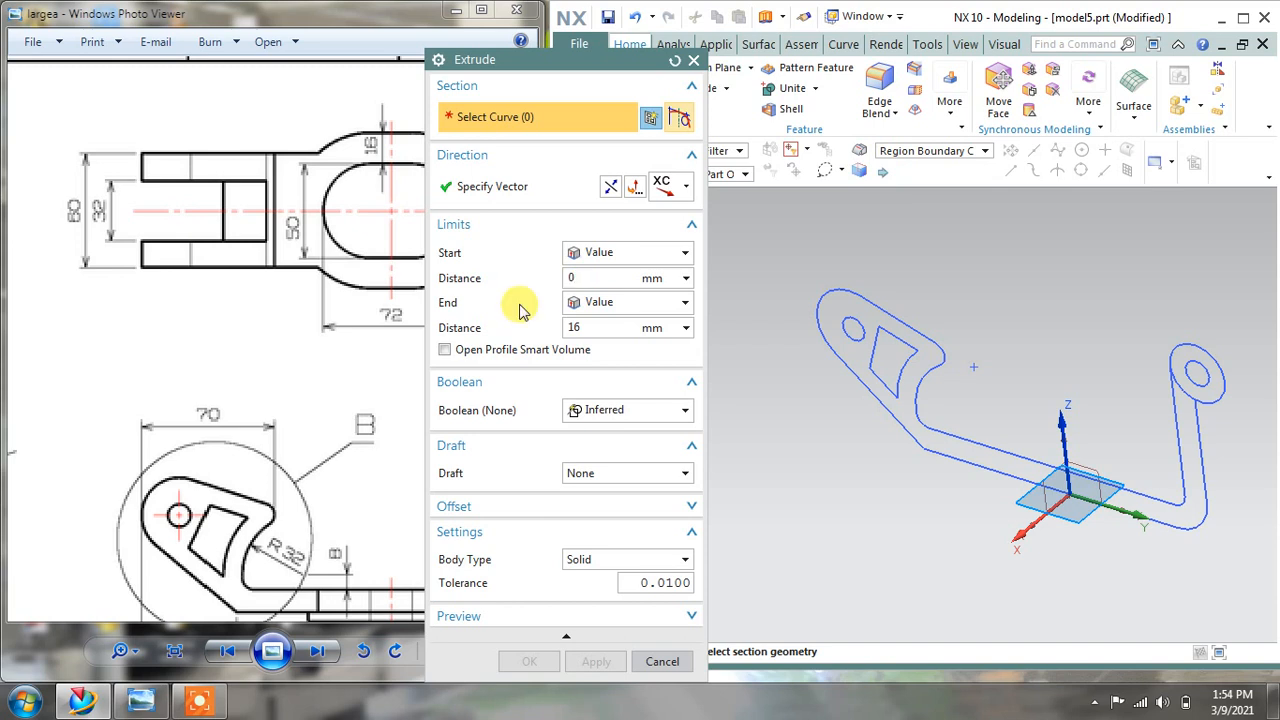
{"action": "left_click_drag", "start_coordinate": [576, 328], "coordinate": [540, 335]}
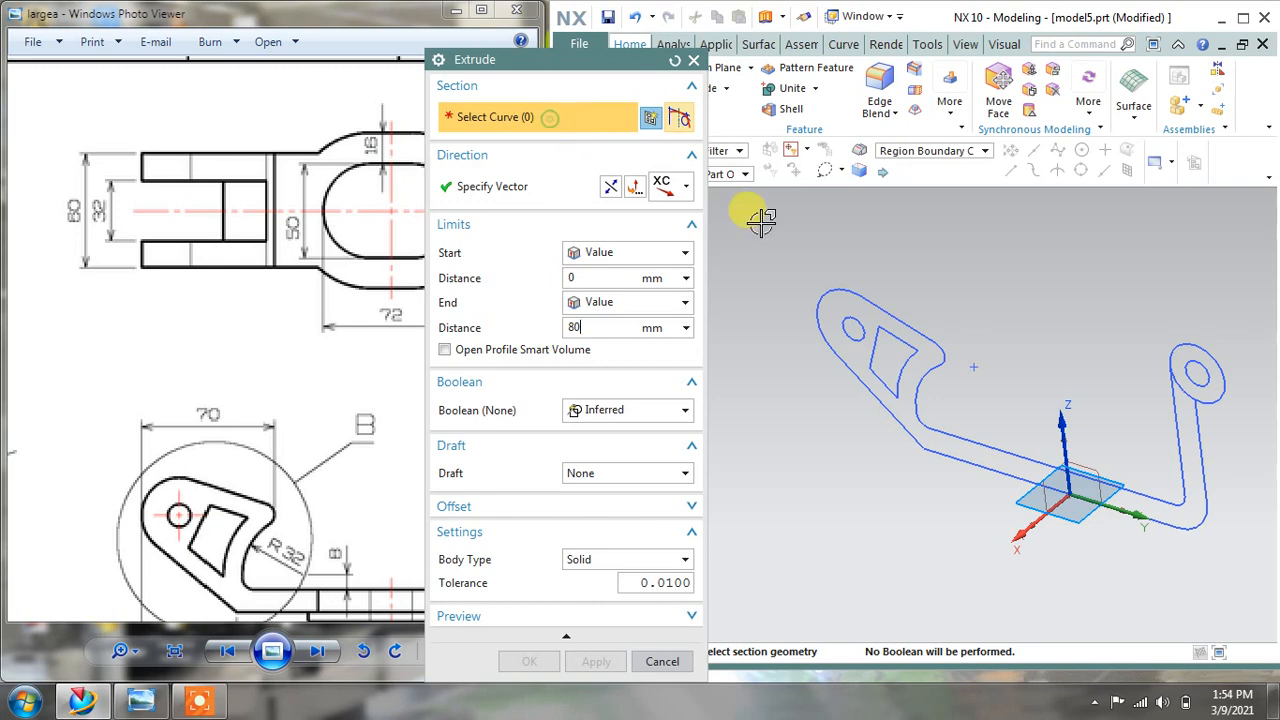
{"action": "left_click", "coordinate": [922, 413]}
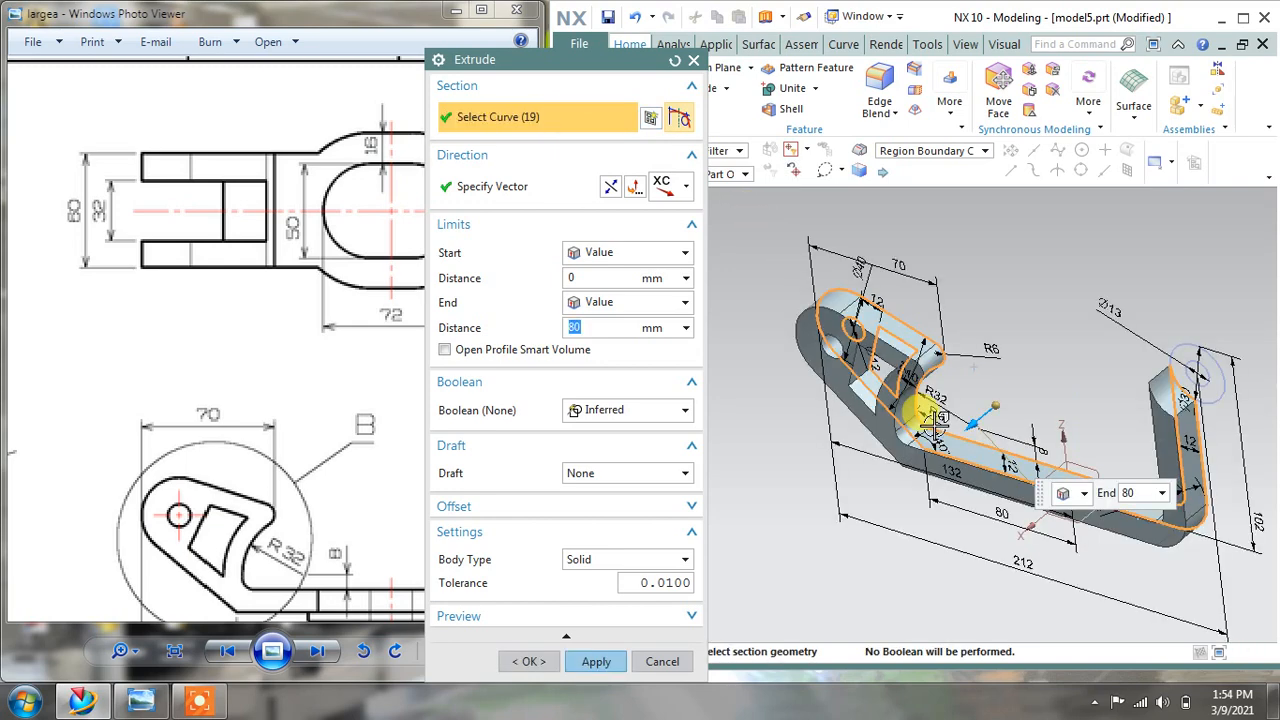
{"action": "left_click", "coordinate": [662, 661]}
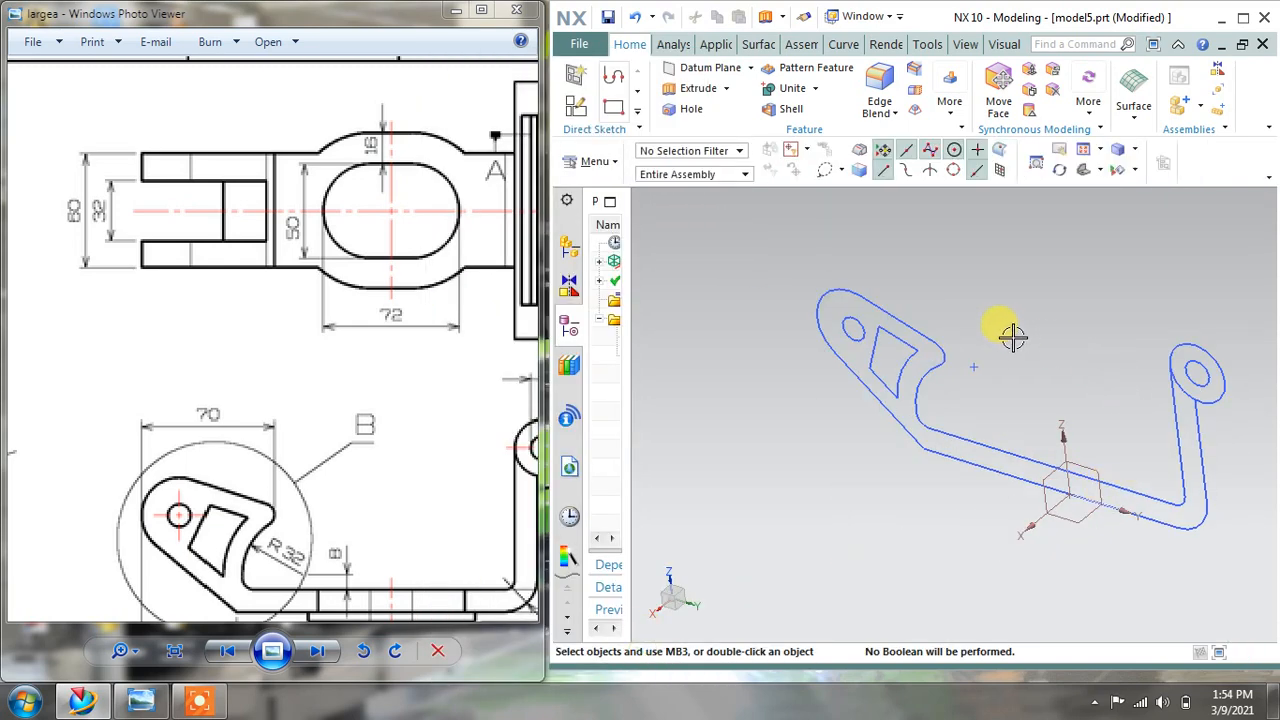
Extrude the bracket profile as a solid using Region Boundary Curves, from a start distance of -40 mm to an end distance of 40 mm.
{"action": "mouse_move", "coordinate": [1012, 338]}
{"action": "middle_mouse_down"}
{"action": "mouse_move", "coordinate": [1020, 307]}
{"action": "mouse_move", "coordinate": [1000, 455]}
{"action": "middle_mouse_up"}
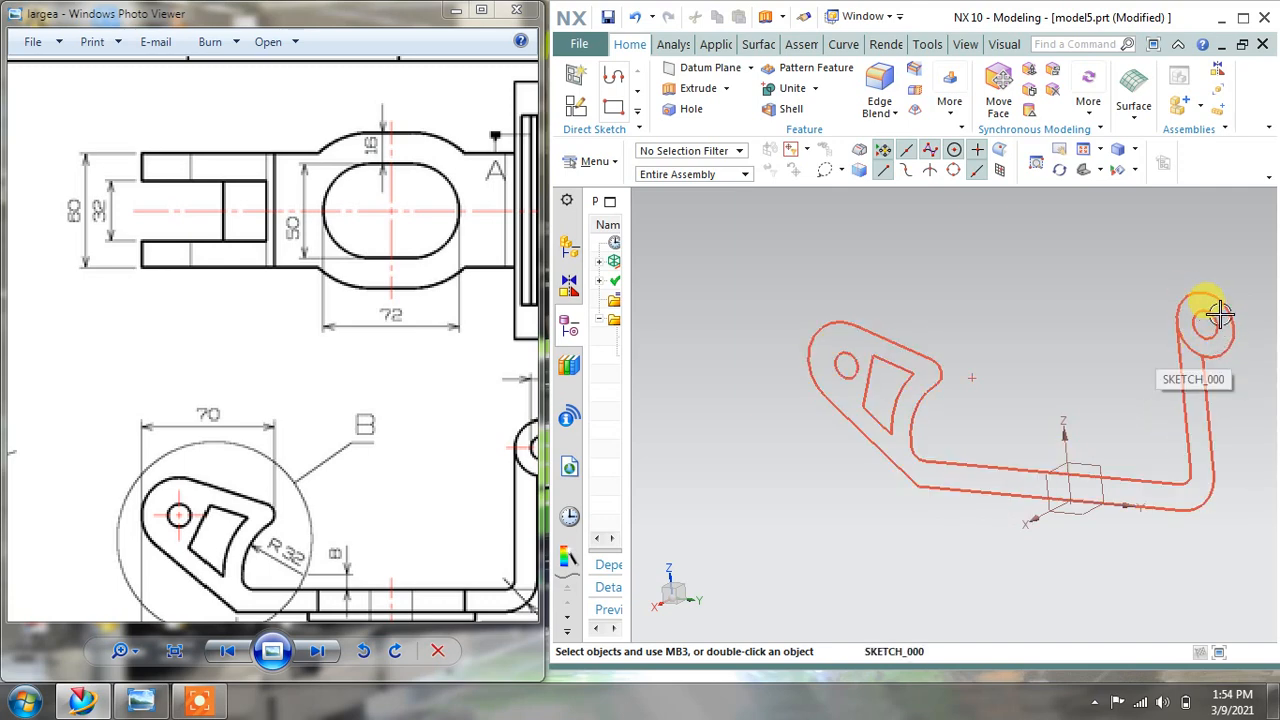
{"action": "left_click_drag", "start_coordinate": [471, 343], "coordinate": [347, 323]}
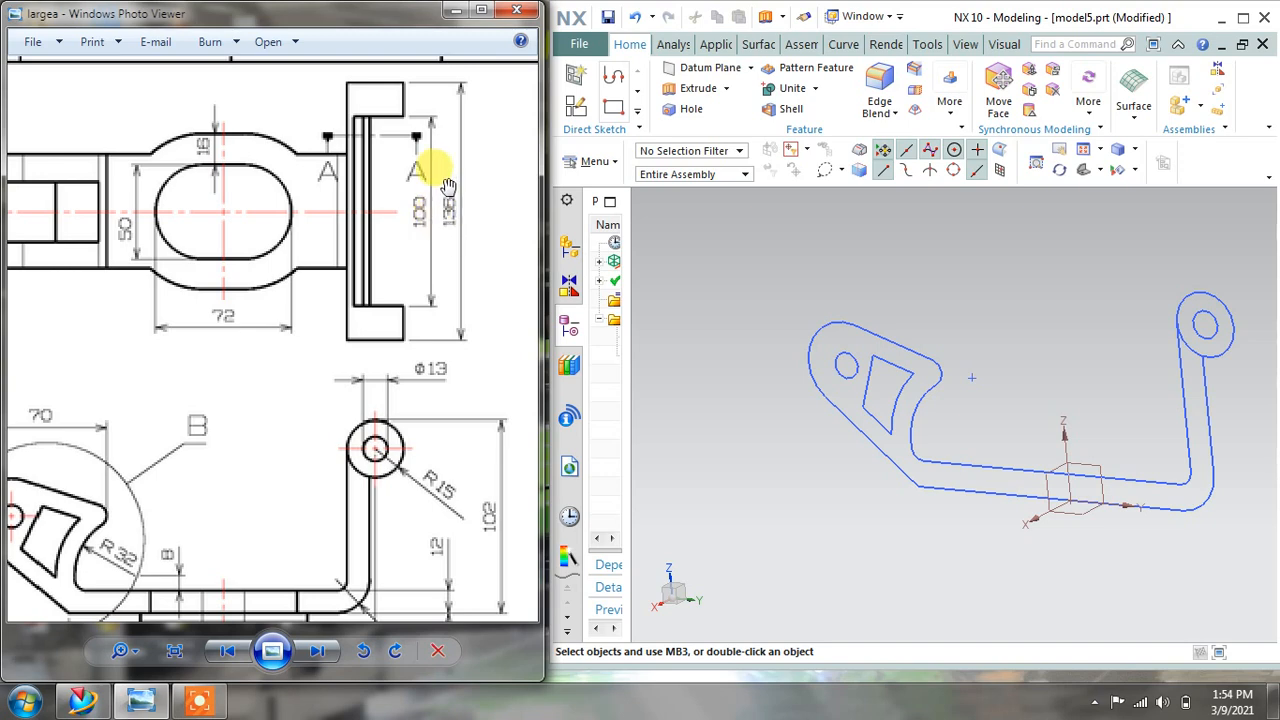
{"action": "left_click_drag", "start_coordinate": [216, 241], "coordinate": [332, 262]}
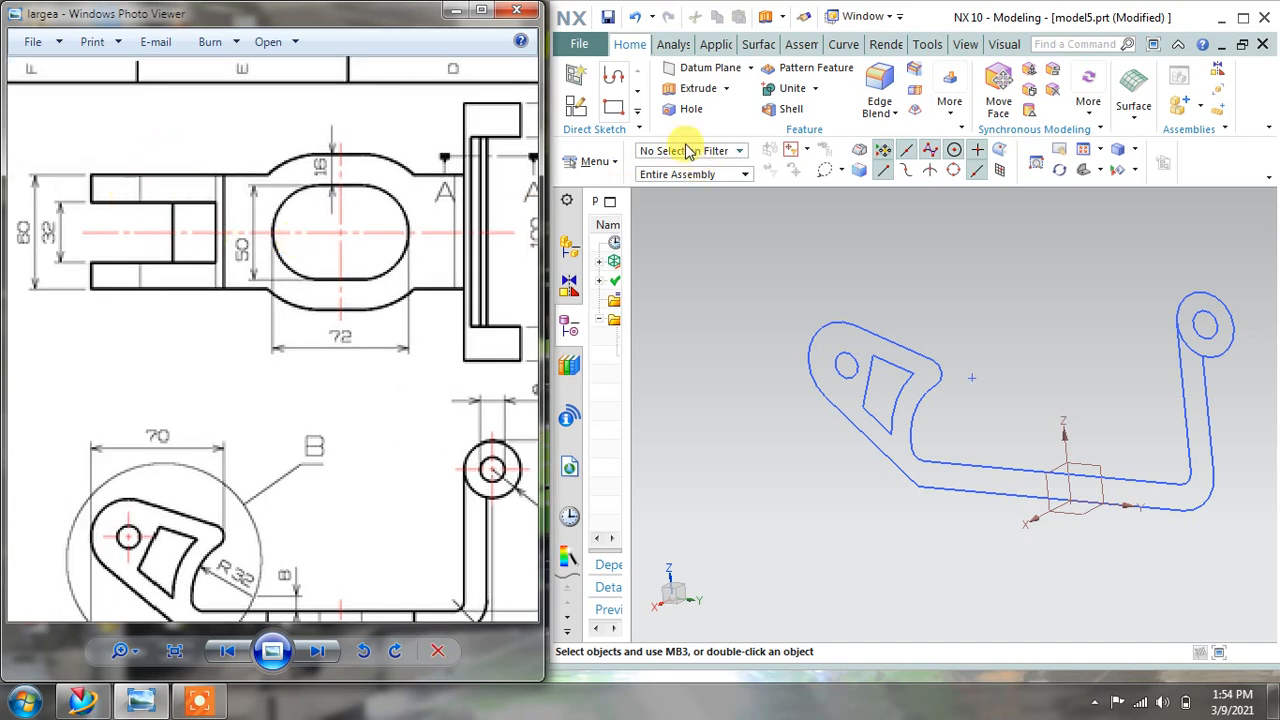
{"action": "left_click", "coordinate": [683, 88]}
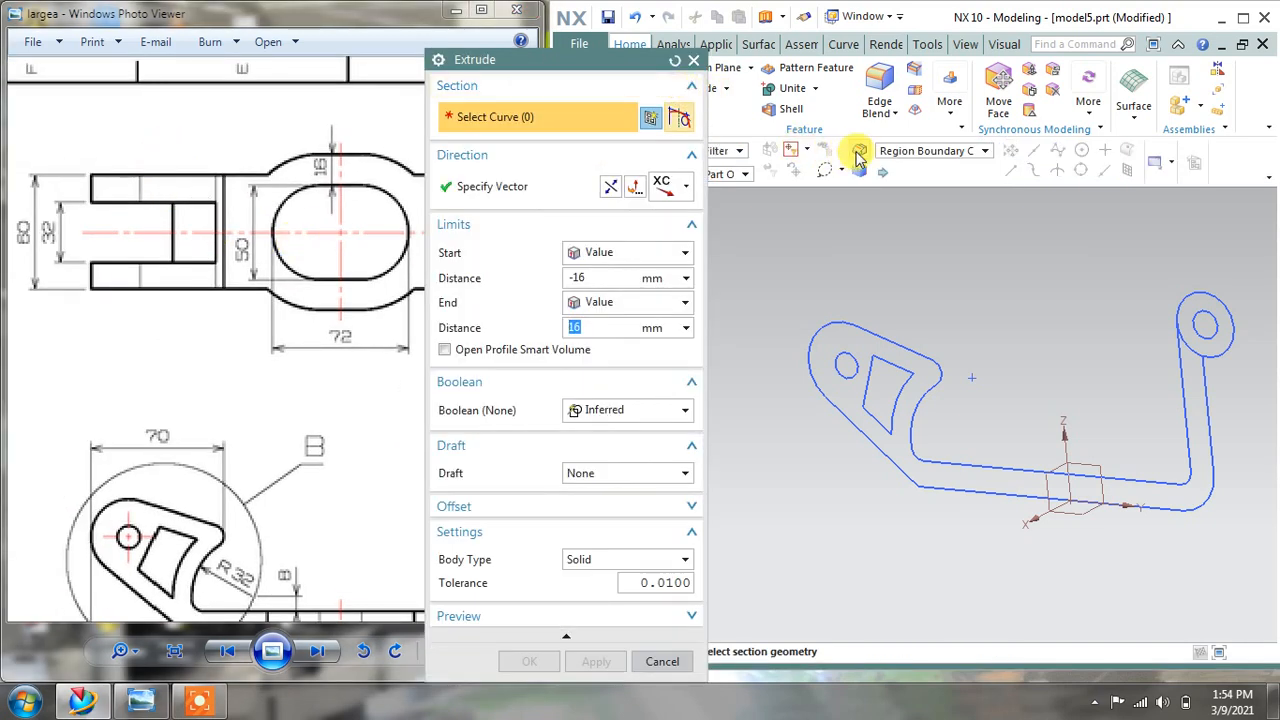
{"action": "left_click", "coordinate": [912, 155]}
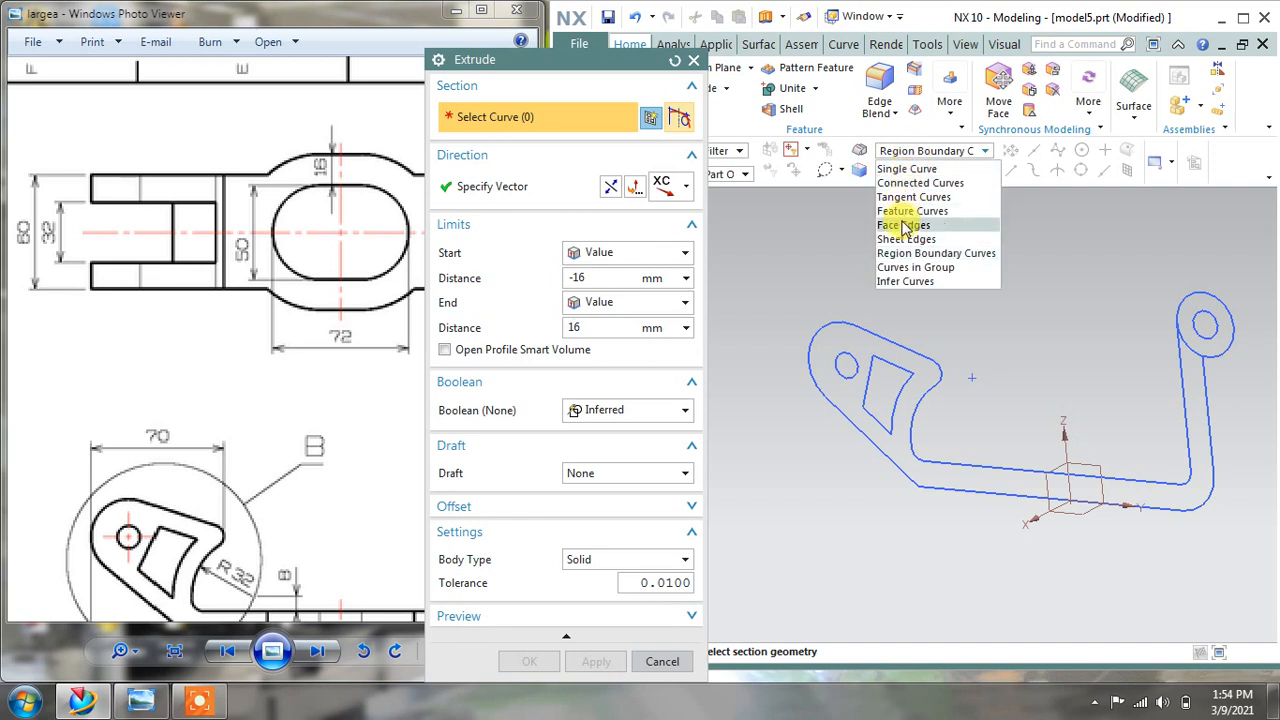
{"action": "left_click", "coordinate": [911, 256]}
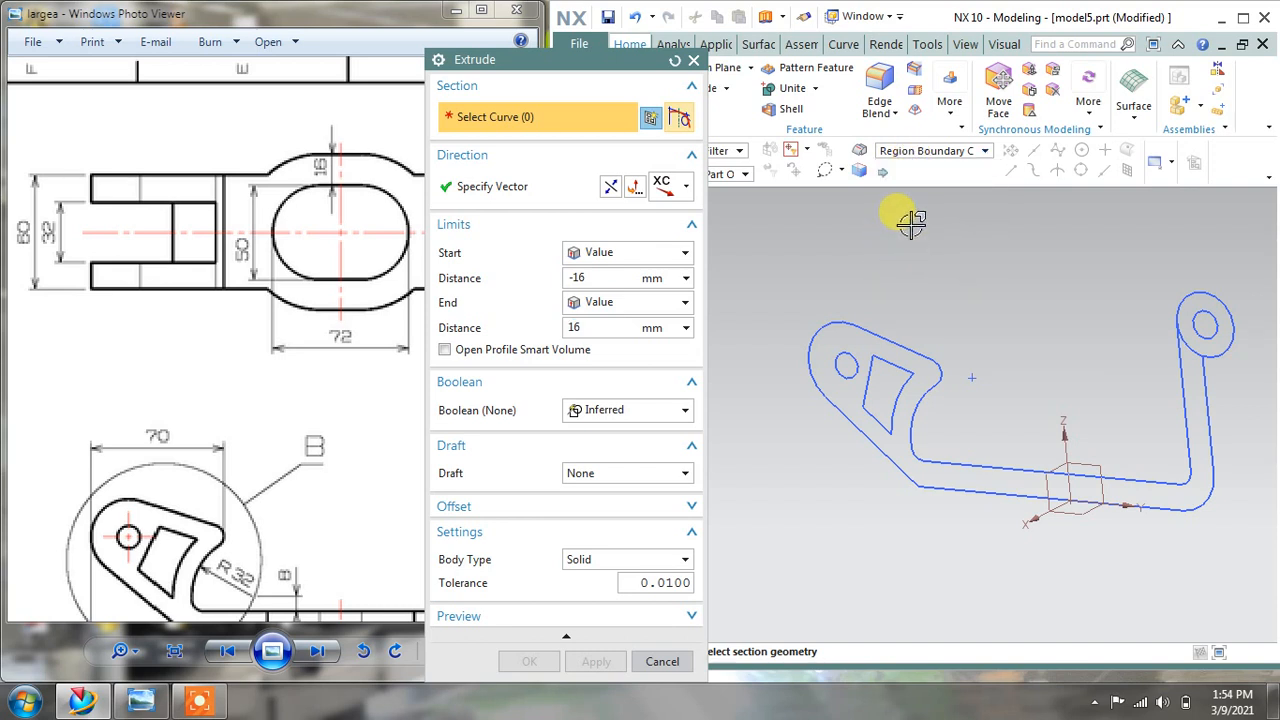
{"action": "left_click", "coordinate": [898, 450]}
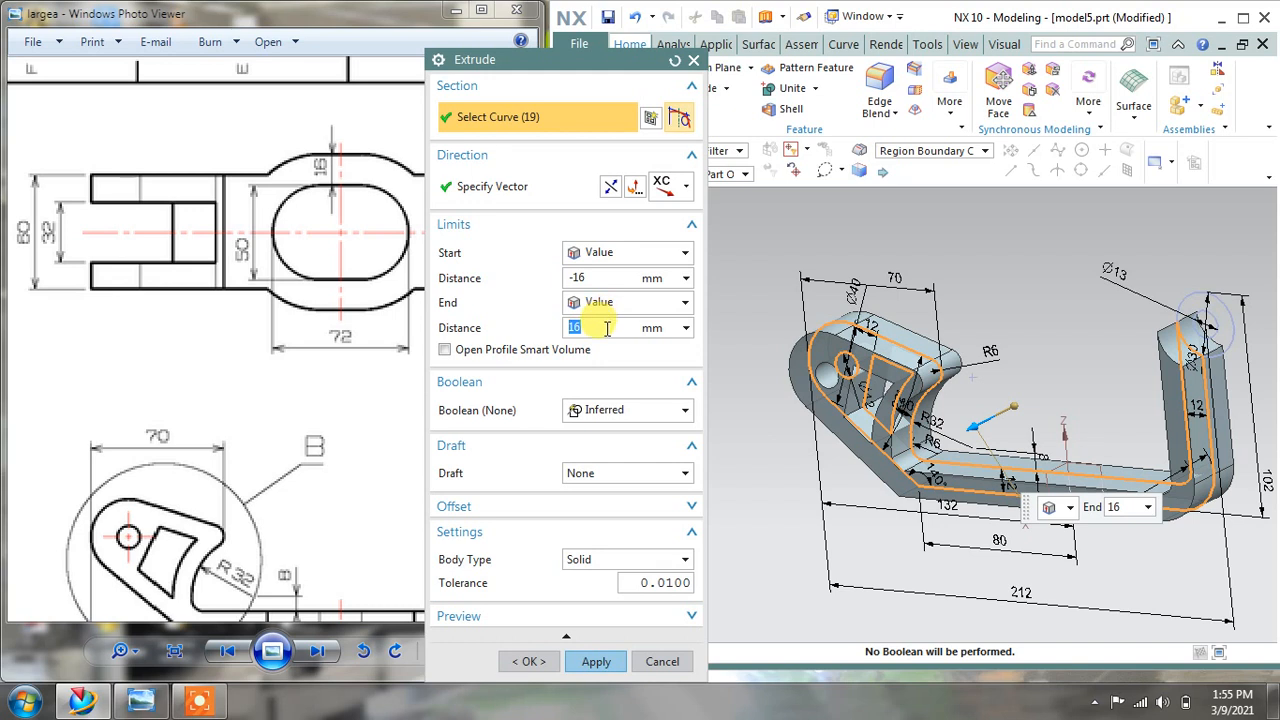
{"action": "left_click", "coordinate": [610, 279]}
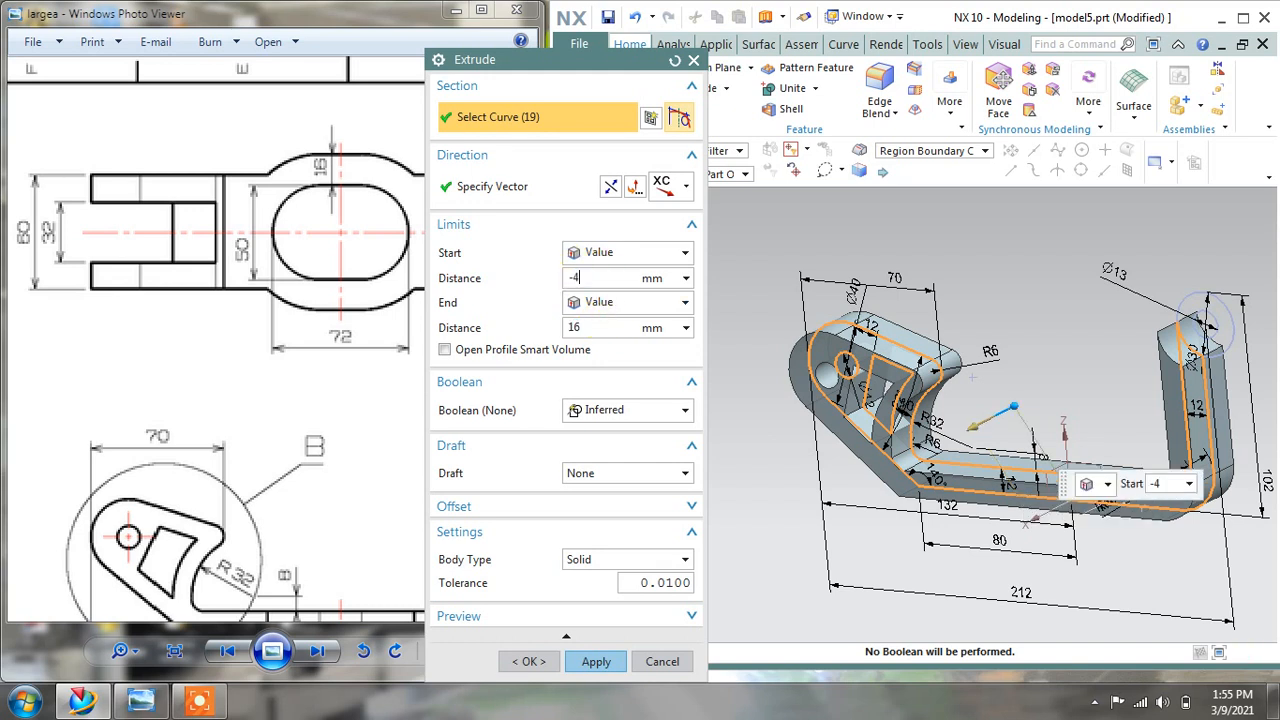
{"action": "left_click", "coordinate": [591, 331]}
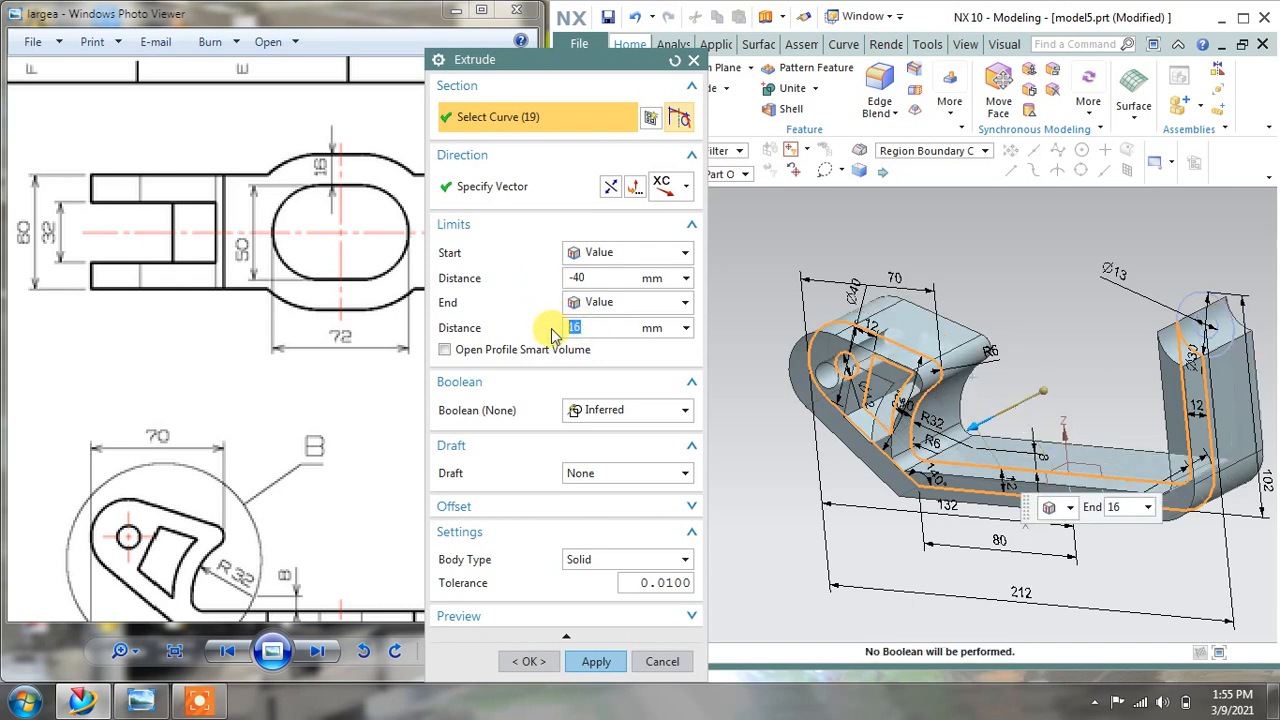
{"action": "left_click", "coordinate": [640, 302]}
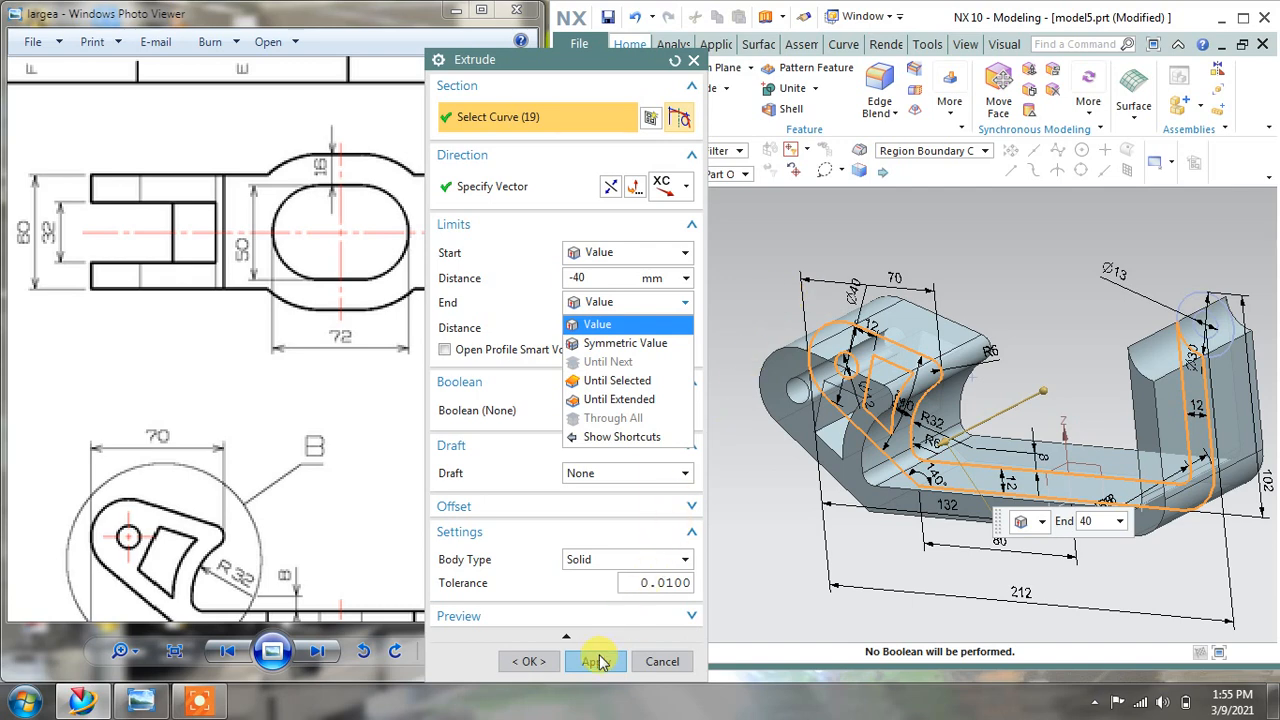
{"action": "left_click", "coordinate": [598, 661]}
{"action": "left_click", "coordinate": [596, 661]}
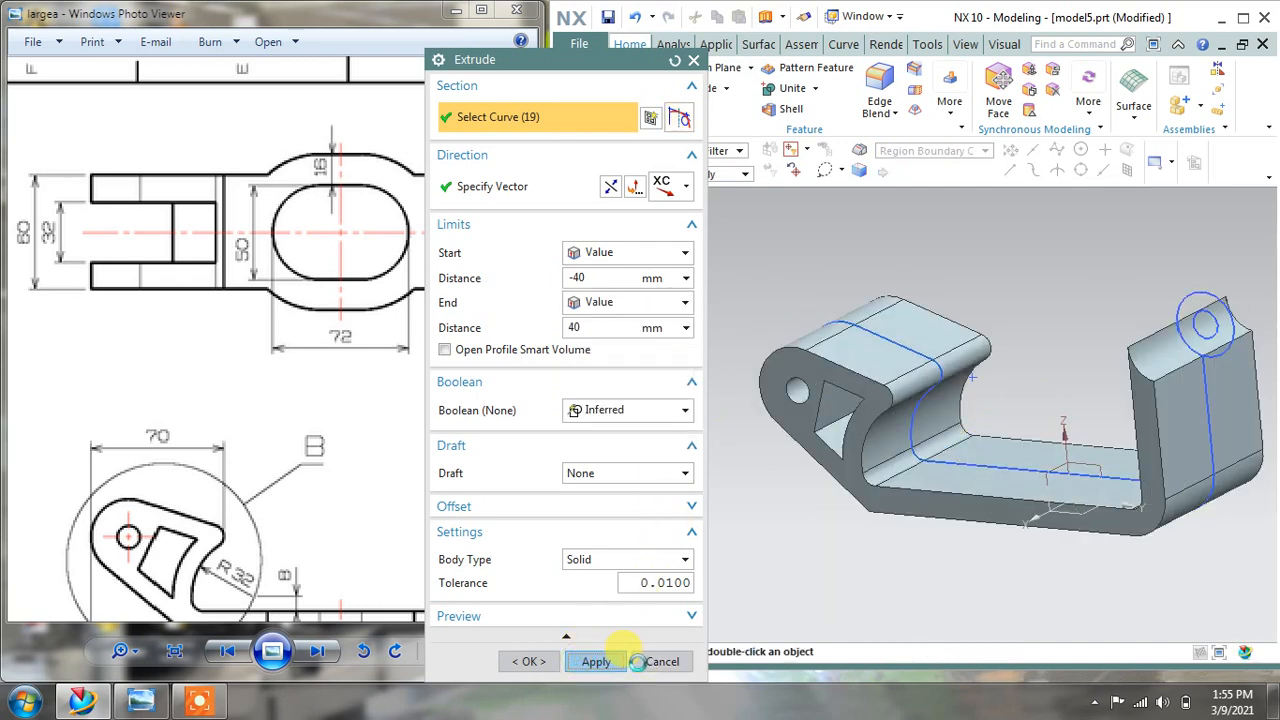
{"action": "left_click", "coordinate": [636, 661]}
{"action": "mouse_move", "coordinate": [851, 486]}
{"action": "middle_mouse_down"}
{"action": "mouse_move", "coordinate": [871, 497]}
{"action": "mouse_move", "coordinate": [903, 478]}
{"action": "mouse_move", "coordinate": [880, 466]}
{"action": "mouse_move", "coordinate": [1109, 323]}
{"action": "middle_mouse_up"}
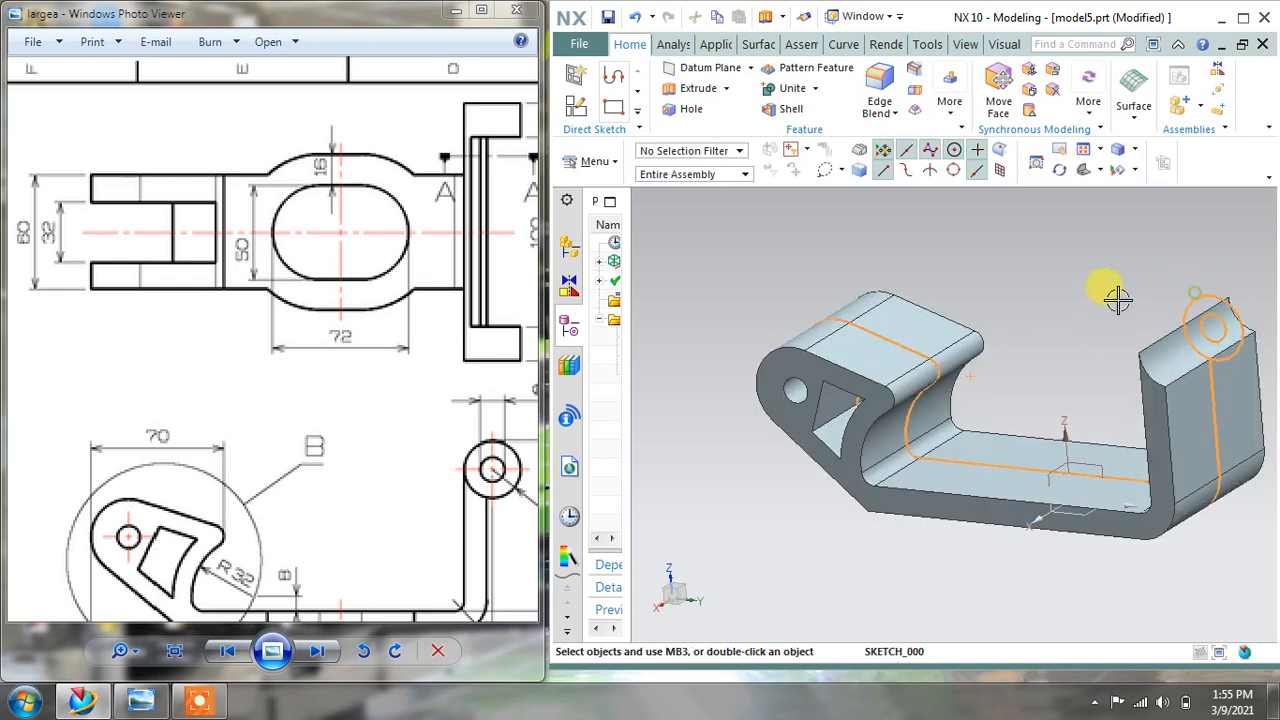
{"action": "left_click", "coordinate": [1117, 300]}
{"action": "left_click", "coordinate": [690, 88]}
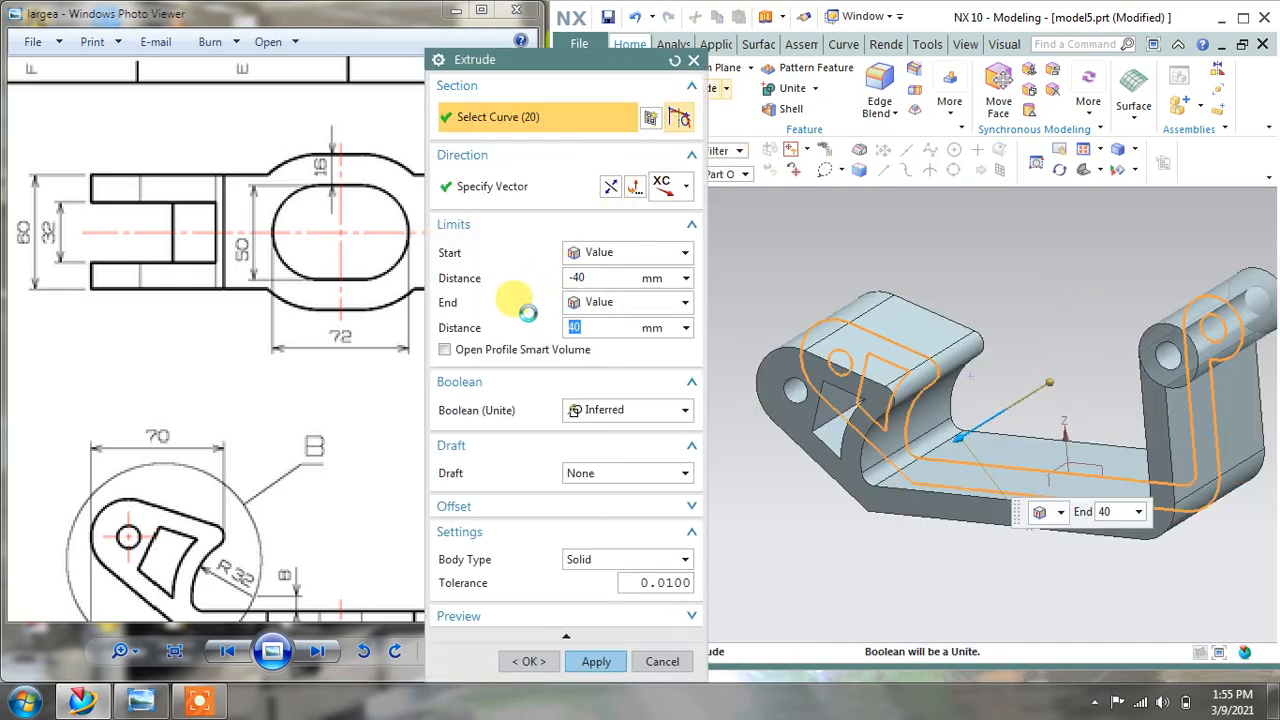
{"action": "left_click_drag", "start_coordinate": [340, 322], "coordinate": [204, 335]}
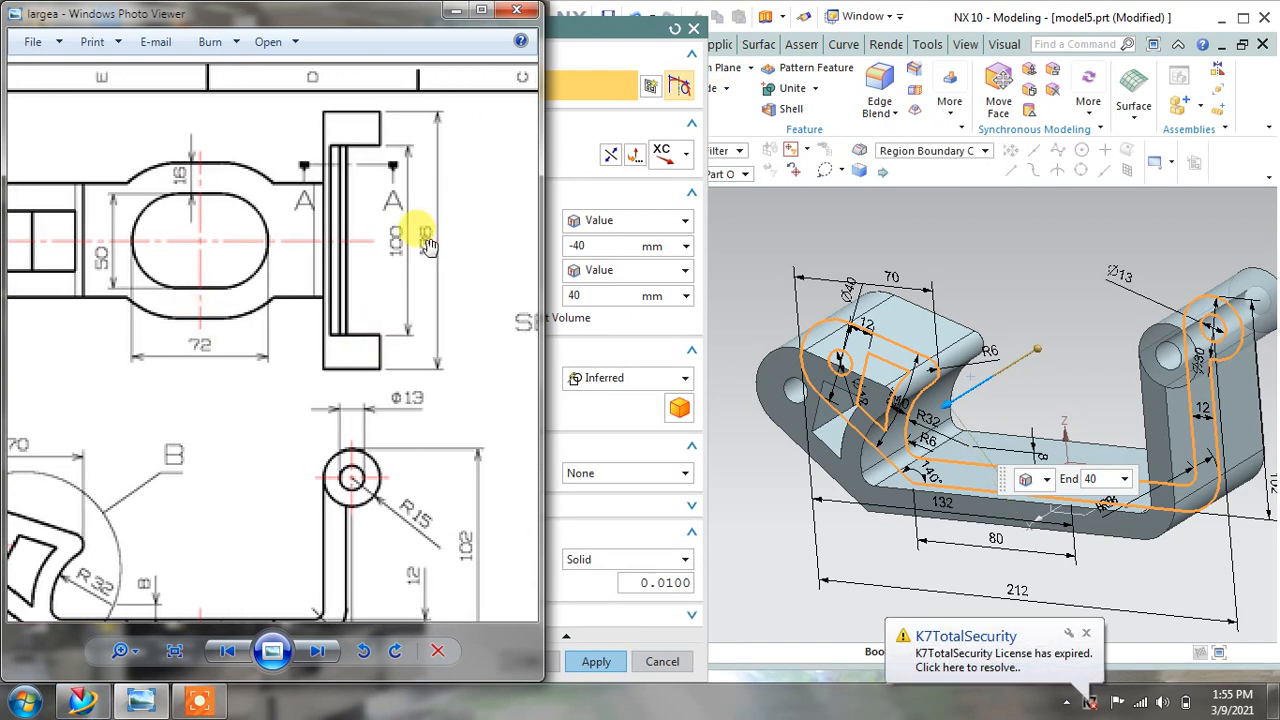
{"action": "left_click", "coordinate": [660, 320]}
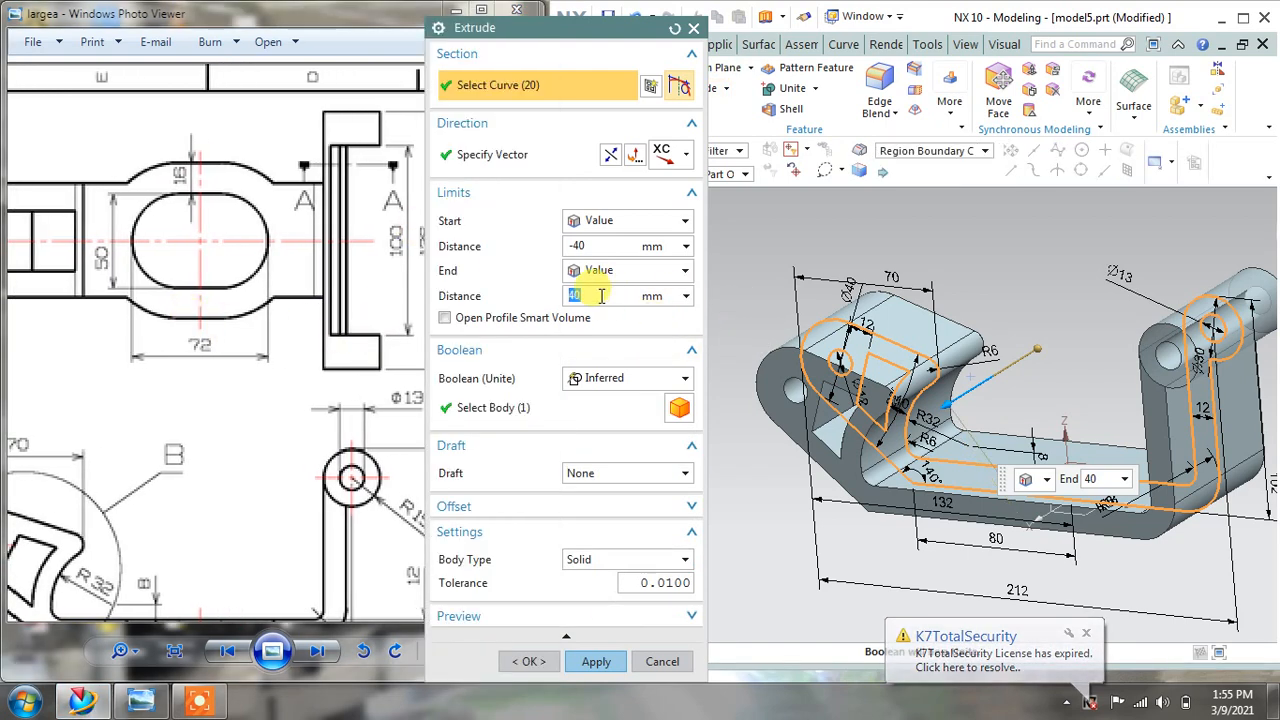
{"action": "left_click", "coordinate": [603, 246]}
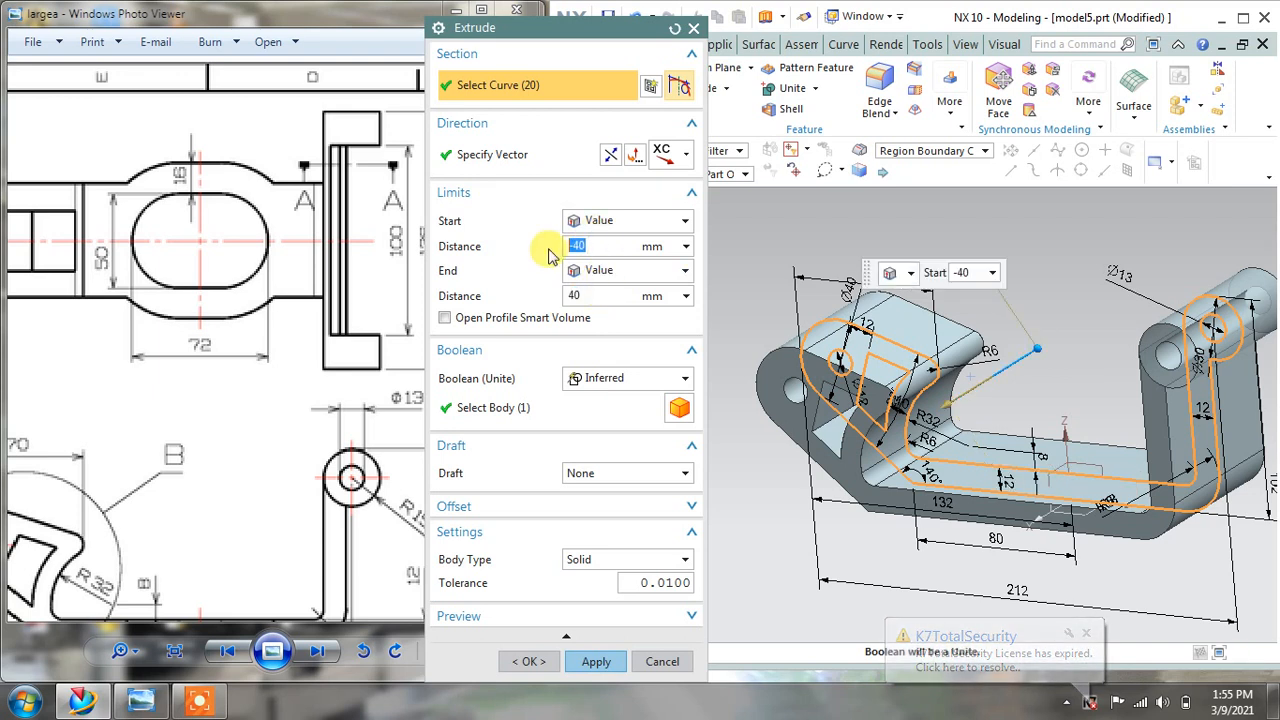
{"action": "type", "text": "0"}
{"action": "left_click", "coordinate": [598, 293]}
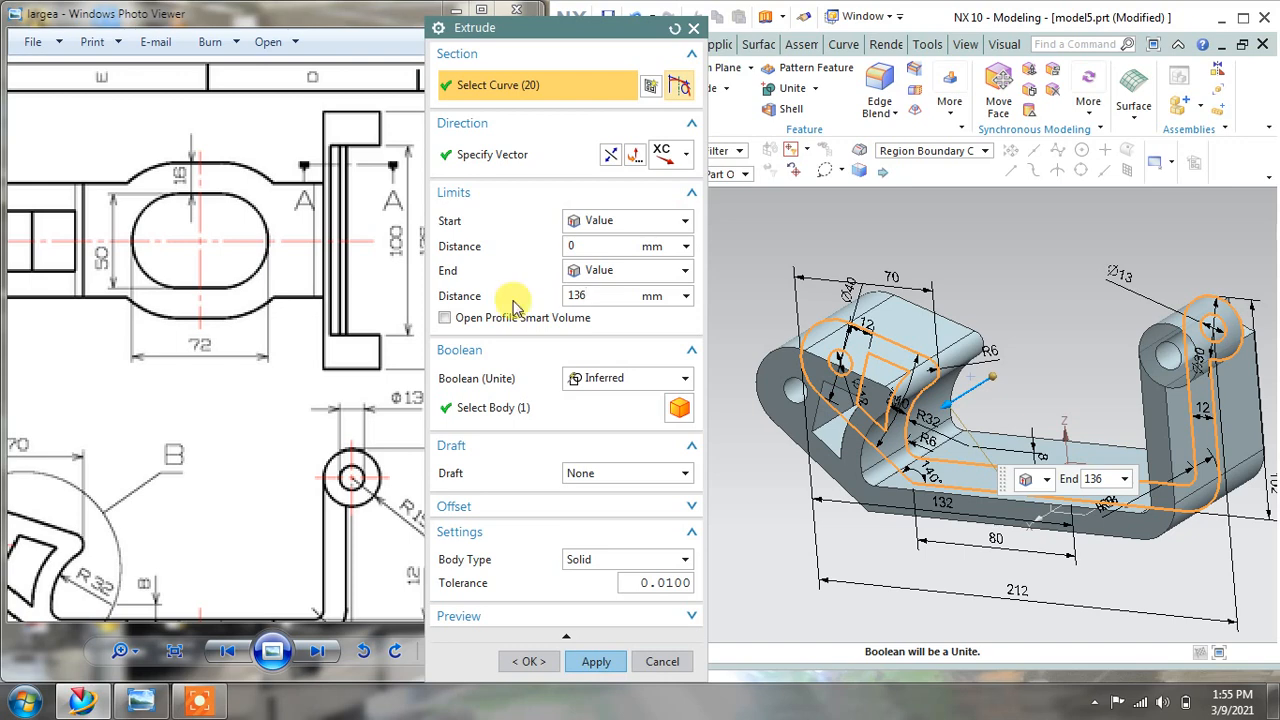
{"action": "left_click", "coordinate": [585, 272]}
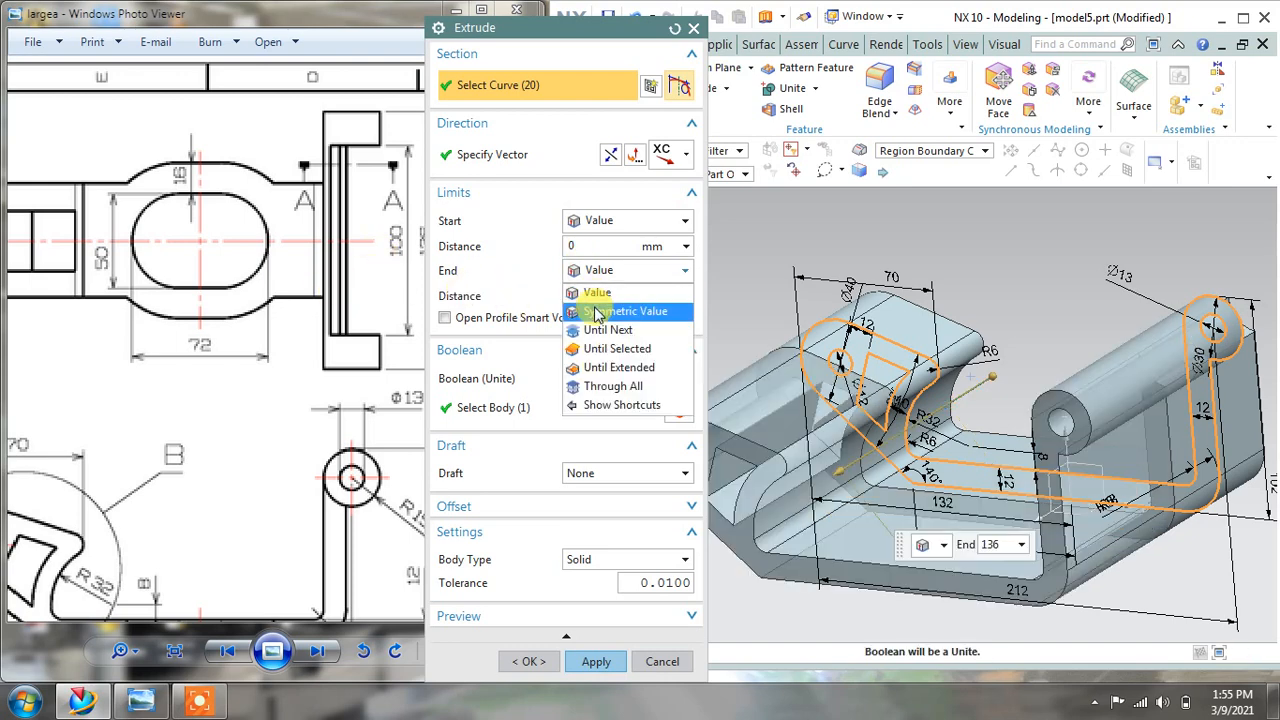
{"action": "left_click", "coordinate": [590, 312]}
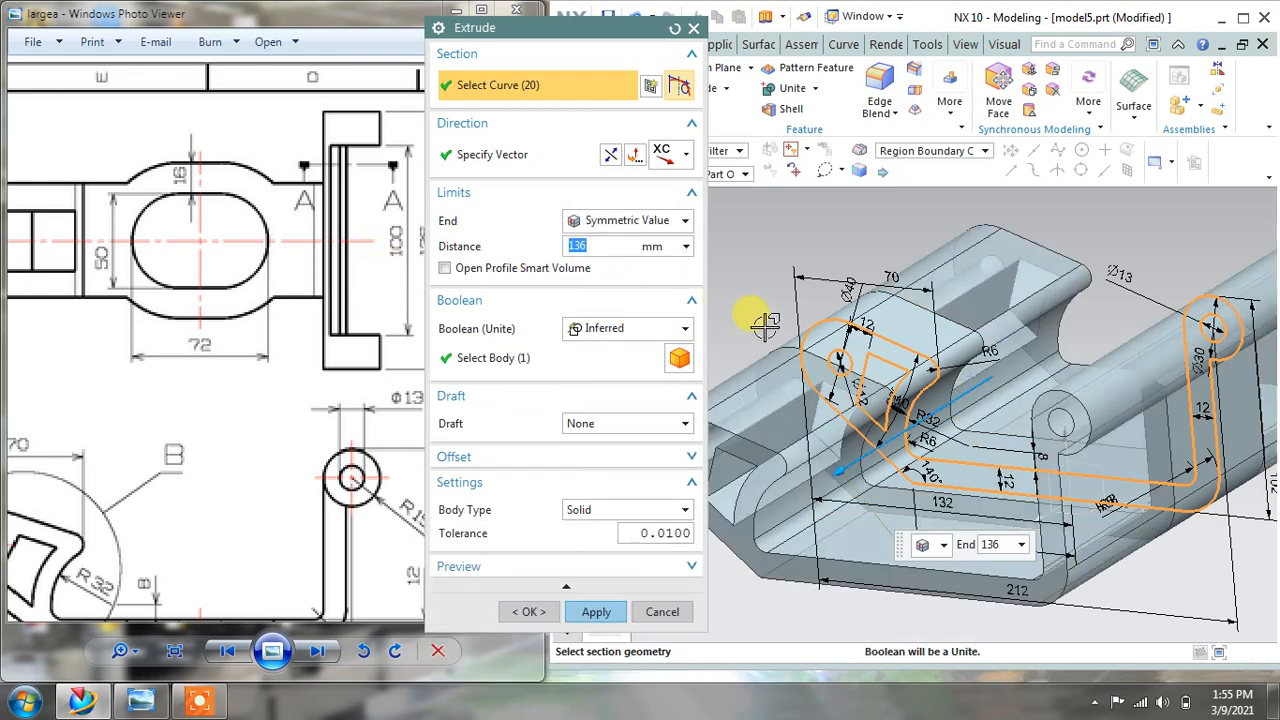
{"action": "left_click", "coordinate": [662, 611]}
{"action": "middle_click_drag", "start_coordinate": [982, 432], "coordinate": [950, 416]}
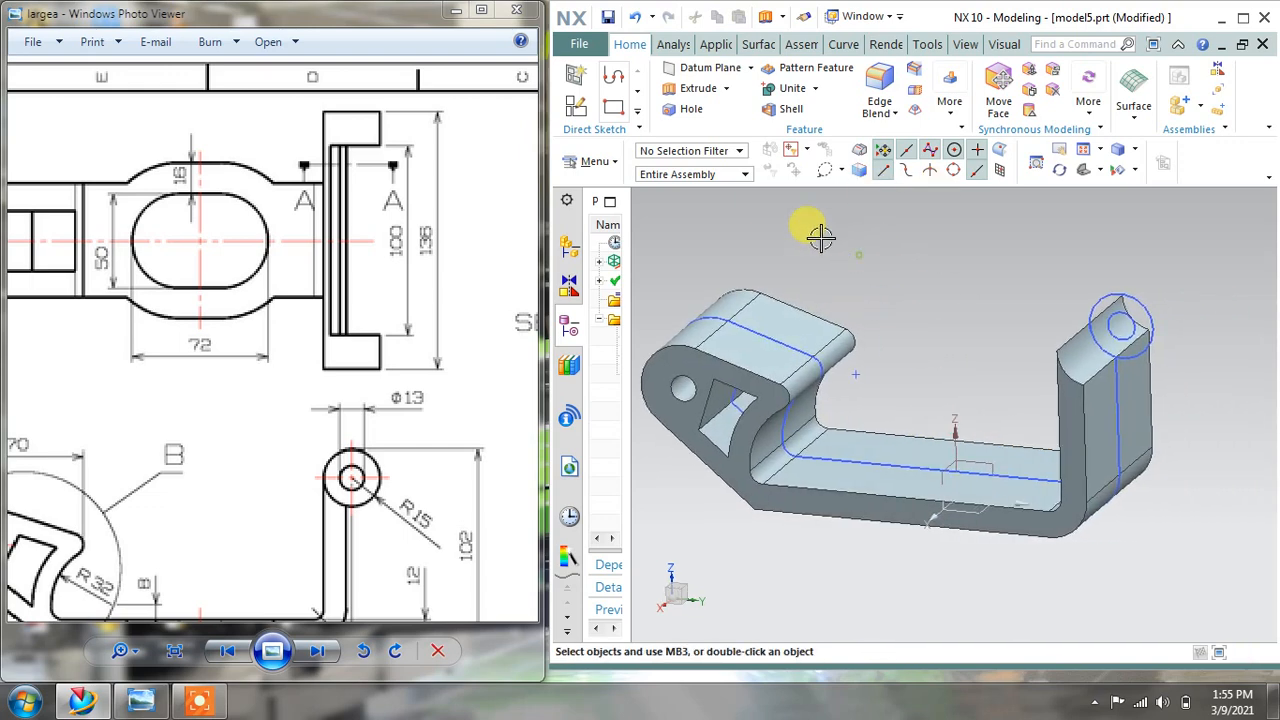
Set up an extrusion of the ring between the arm's 13 mm and 30 mm circles with a symmetric distance of 136/2 mm.
{"action": "left_click", "coordinate": [680, 88]}
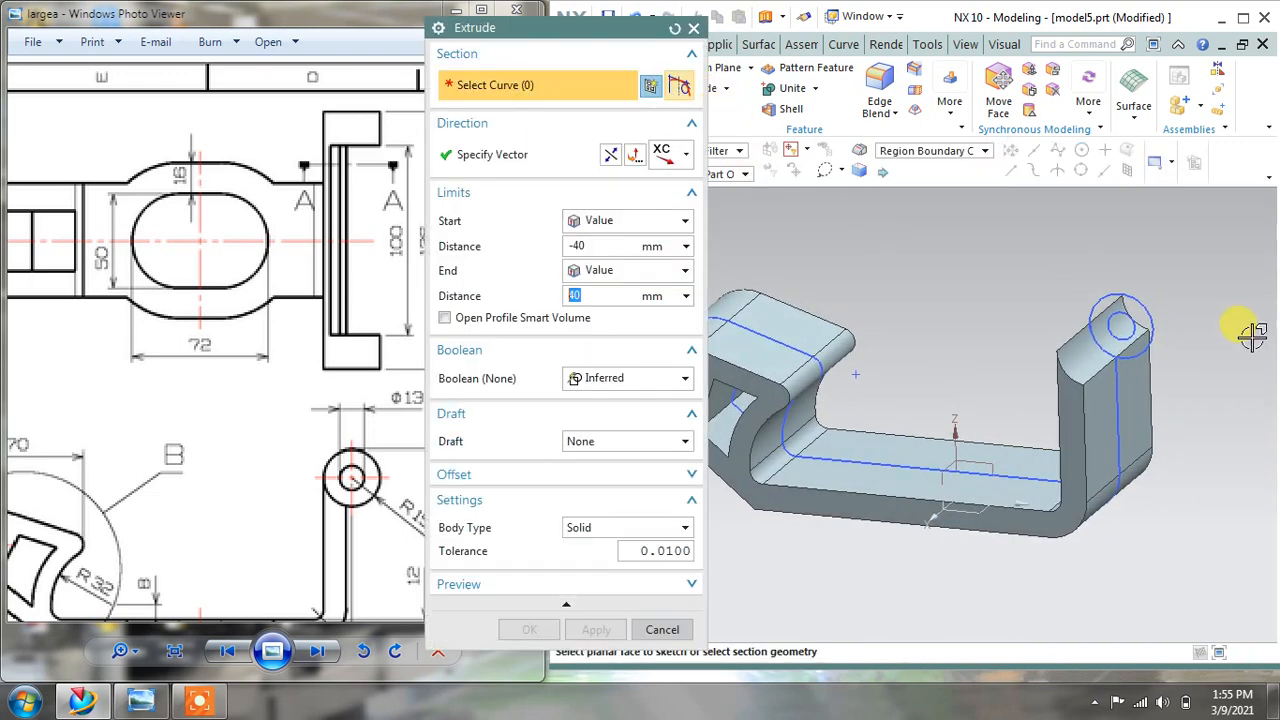
{"action": "scroll", "coordinate": [1142, 315], "scroll_direction": "up", "scroll_amount": 2}
{"action": "left_click", "coordinate": [1135, 302]}
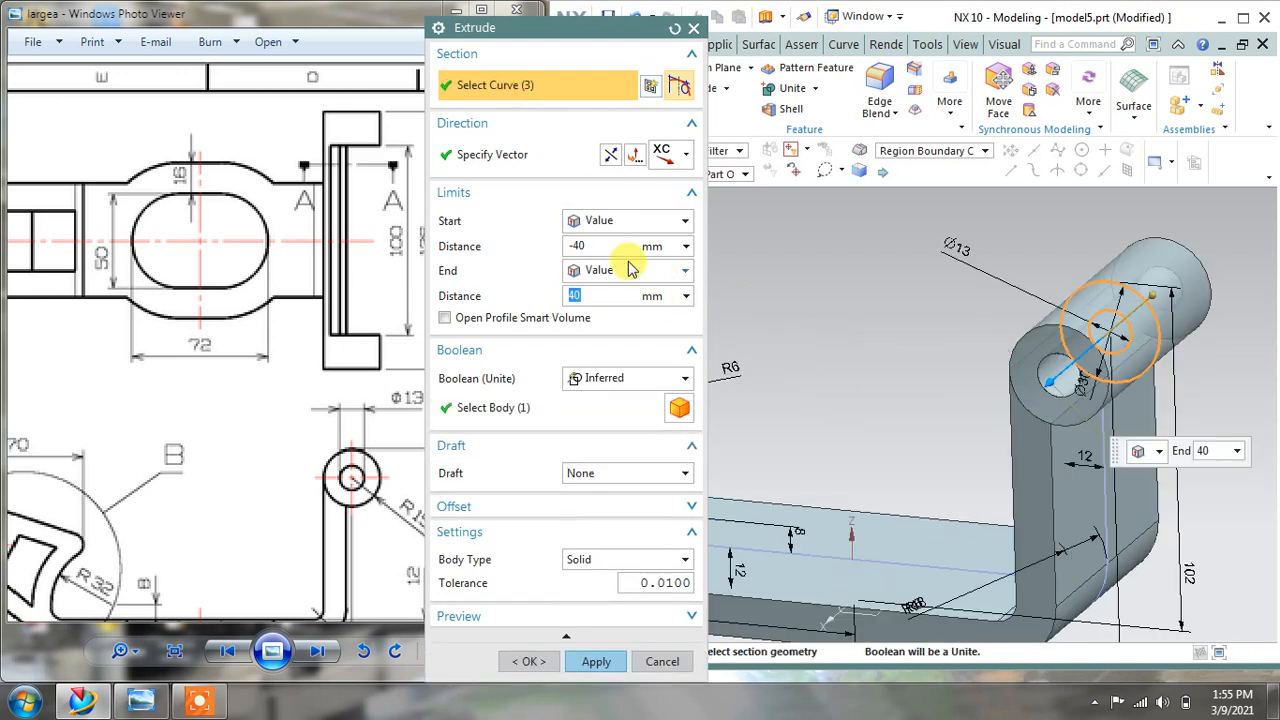
{"action": "left_click", "coordinate": [575, 246]}
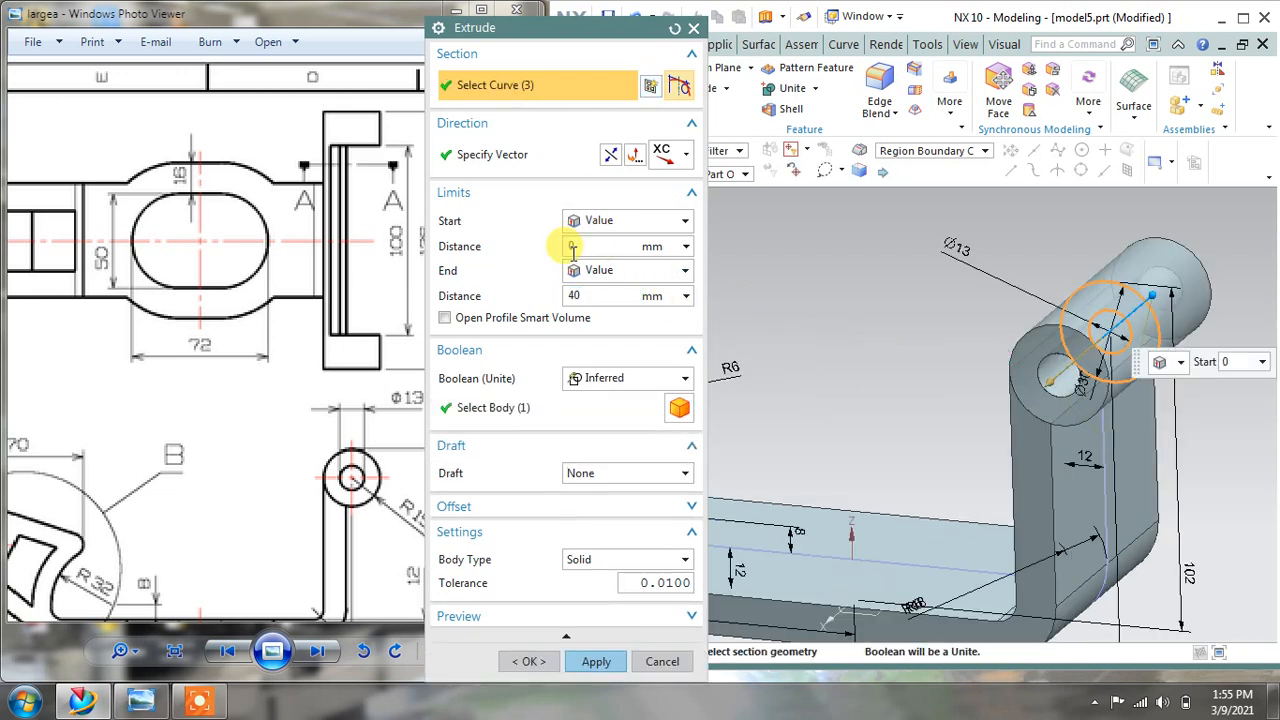
{"action": "type", "text": "0"}
{"action": "left_click", "coordinate": [598, 294]}
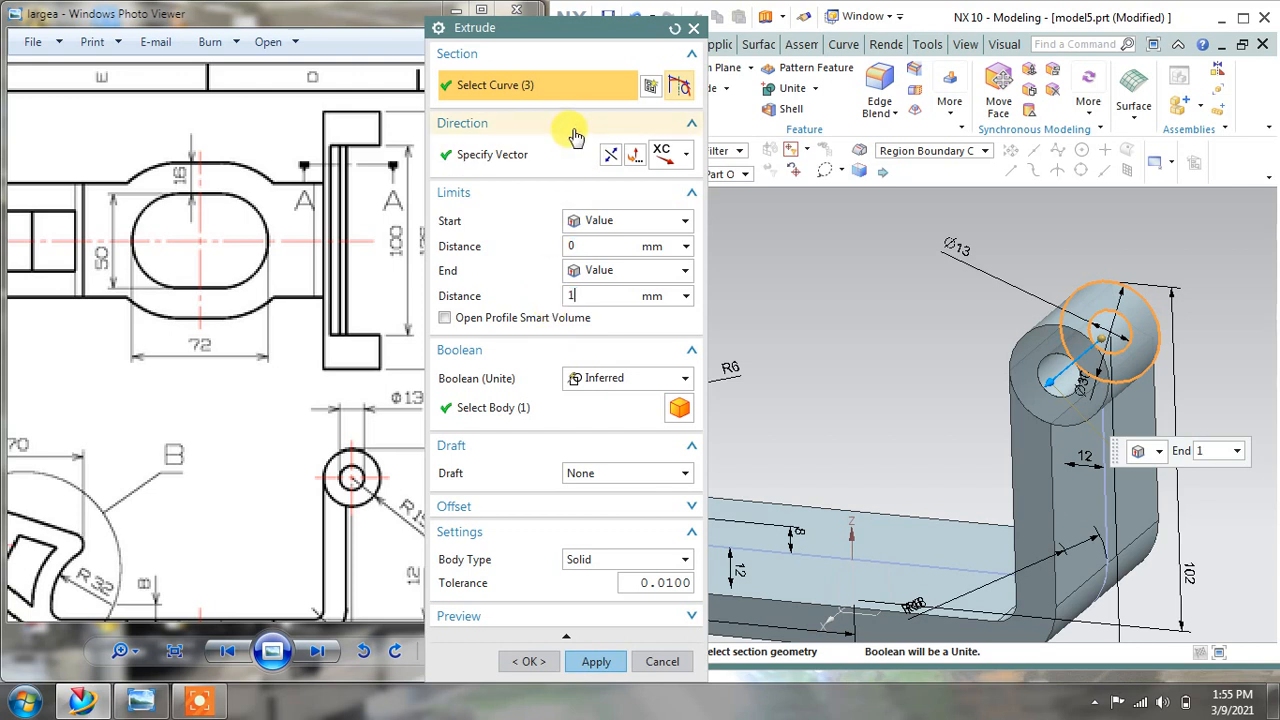
{"action": "left_click_drag", "start_coordinate": [571, 30], "coordinate": [601, 30]}
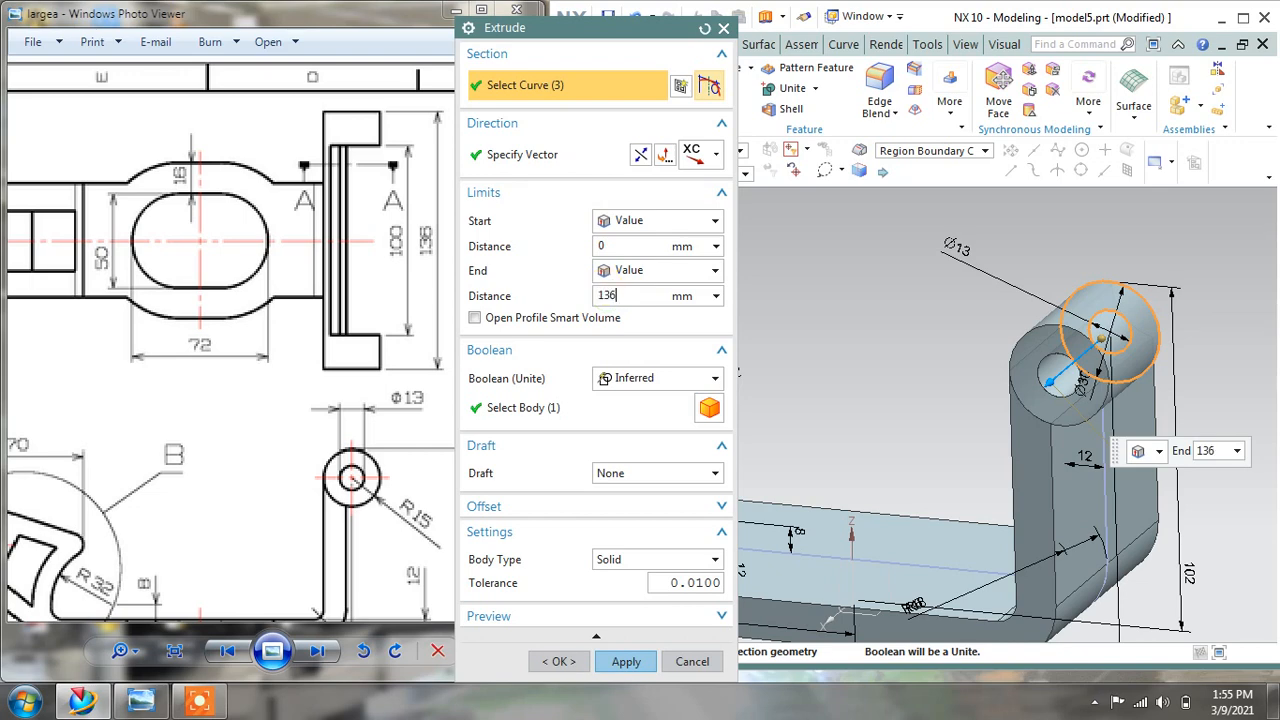
{"action": "left_click", "coordinate": [697, 270]}
{"action": "left_click", "coordinate": [630, 310]}
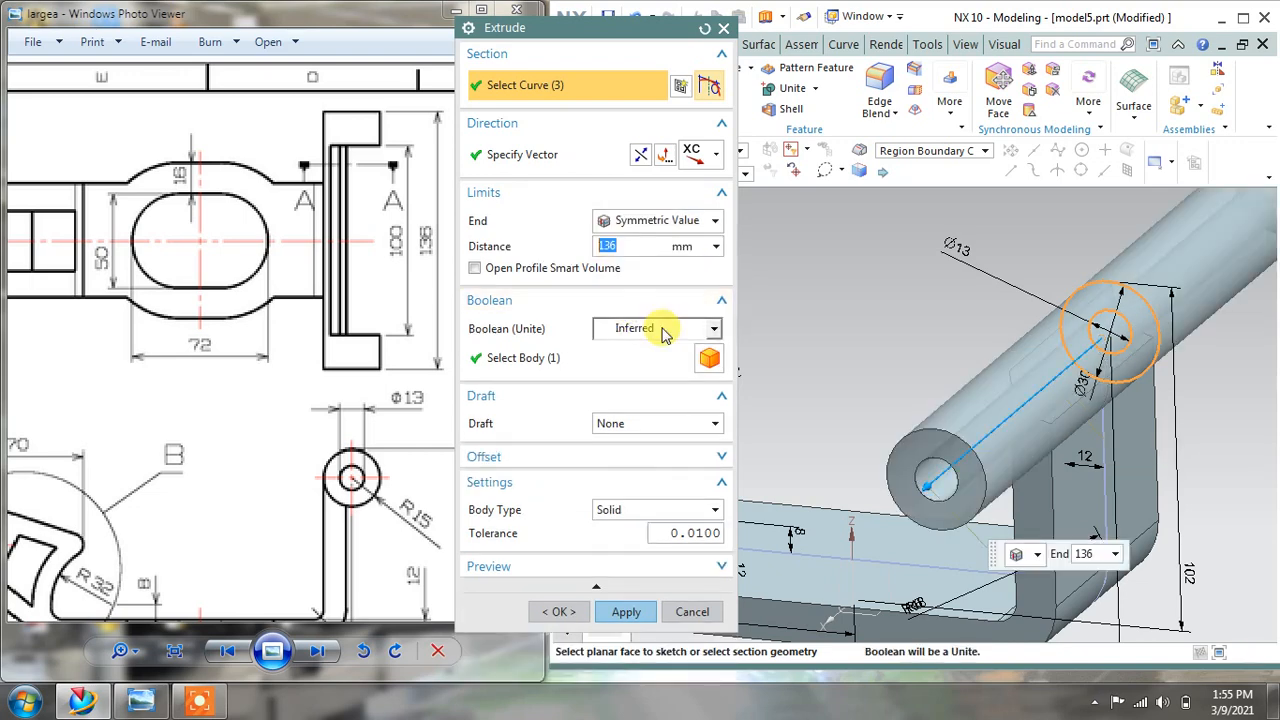
{"action": "middle_click_drag", "start_coordinate": [813, 360], "coordinate": [770, 310]}
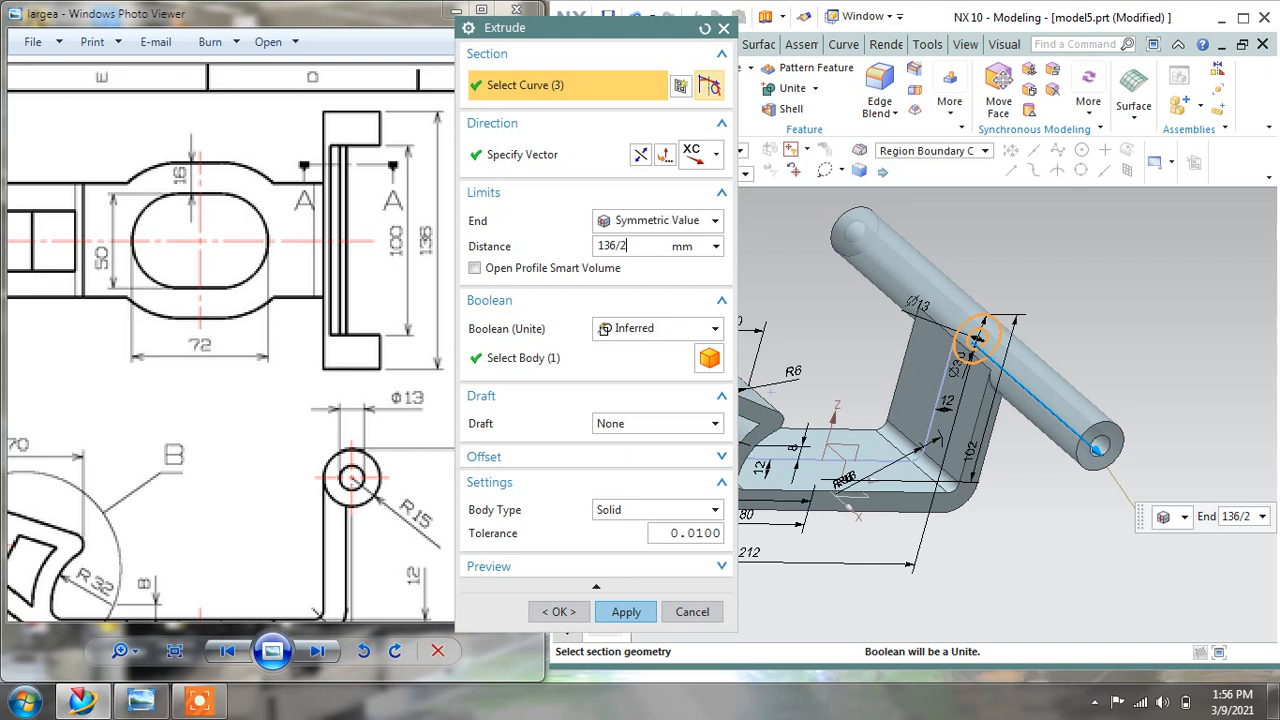
Set the ring extrusion's Boolean to Unite with the bracket body and create it as a solid without draft.
{"action": "left_click", "coordinate": [662, 230]}
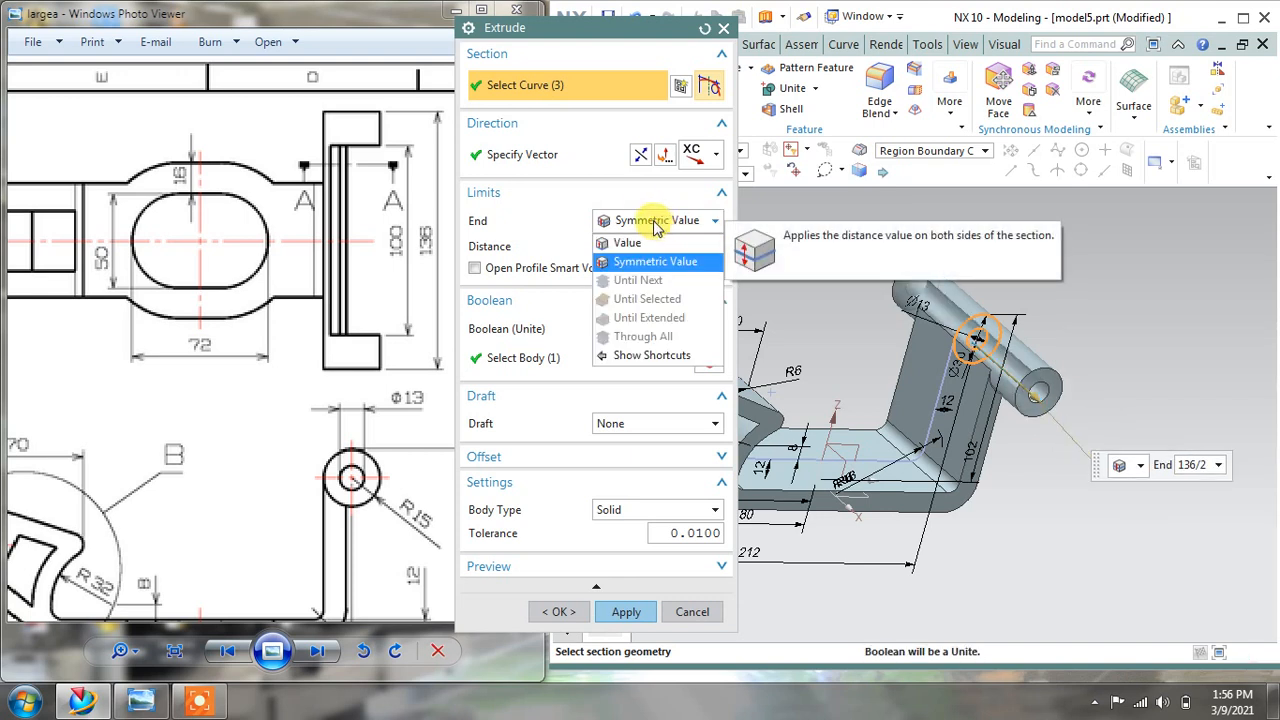
{"action": "key", "text": "Escape"}
{"action": "left_click", "coordinate": [634, 425]}
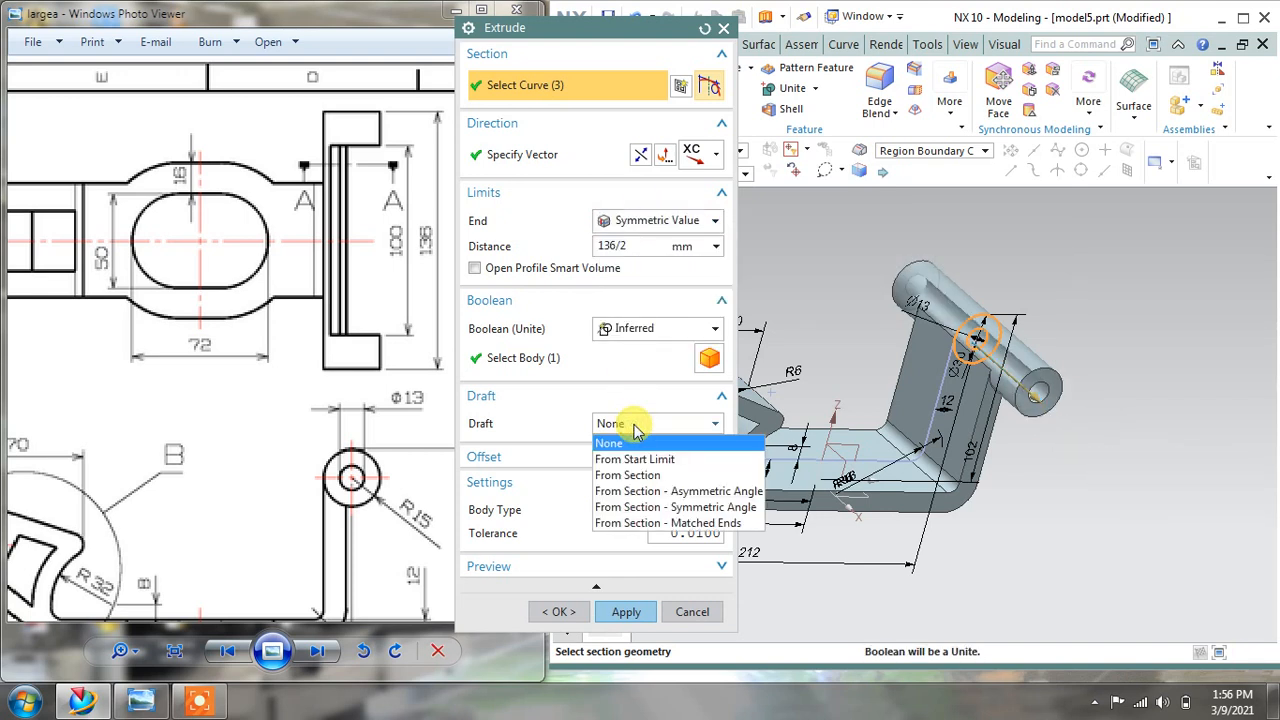
{"action": "key", "text": "Escape"}
{"action": "left_click", "coordinate": [639, 328]}
{"action": "left_click", "coordinate": [630, 369]}
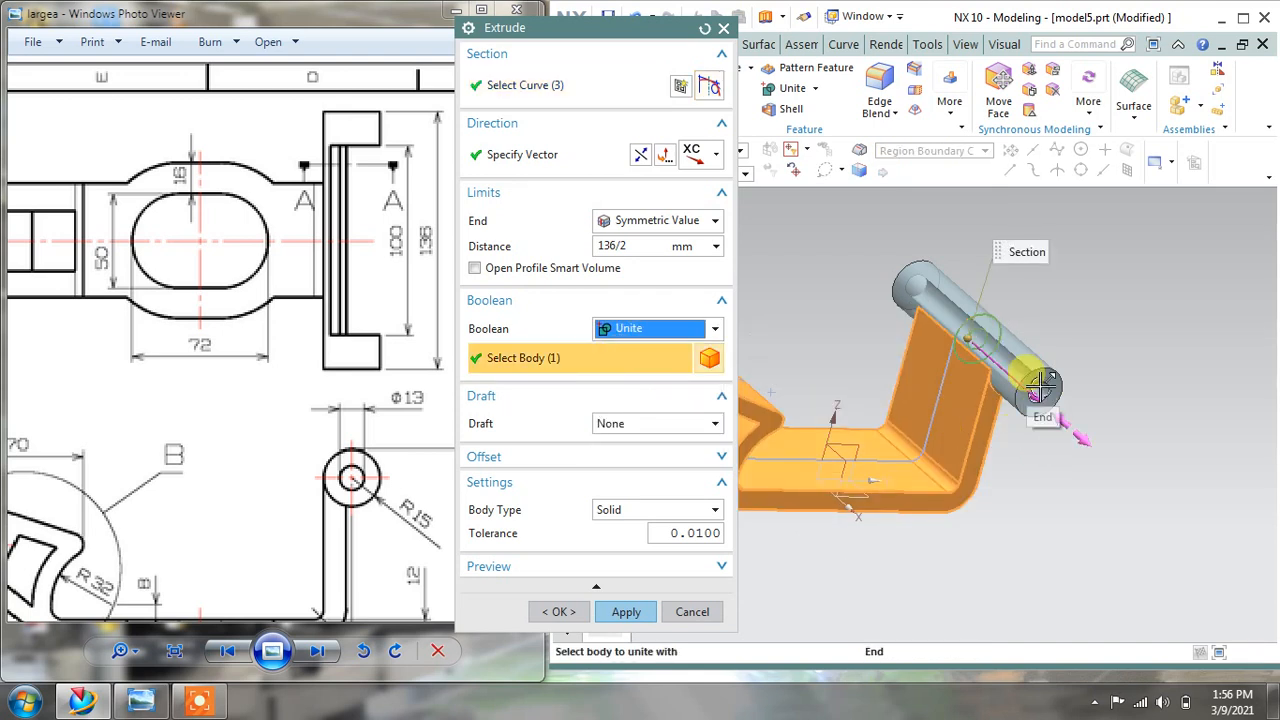
{"action": "left_click", "coordinate": [643, 614]}
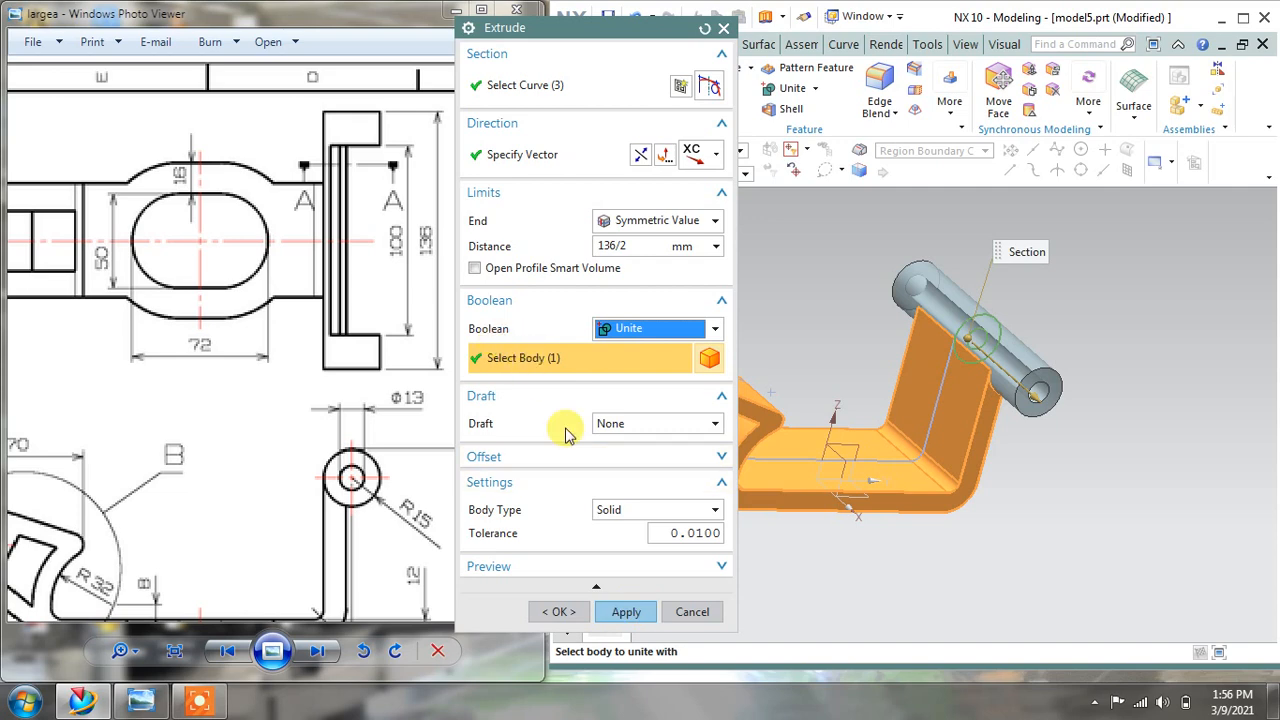
{"action": "left_click", "coordinate": [610, 614]}
{"action": "left_click", "coordinate": [692, 611]}
Hide the side profile sketch on the bracket.
{"action": "mouse_move", "coordinate": [949, 541]}
{"action": "middle_mouse_down"}
{"action": "mouse_move", "coordinate": [917, 534]}
{"action": "mouse_move", "coordinate": [780, 429]}
{"action": "middle_mouse_up"}
{"action": "right_click", "coordinate": [797, 448]}
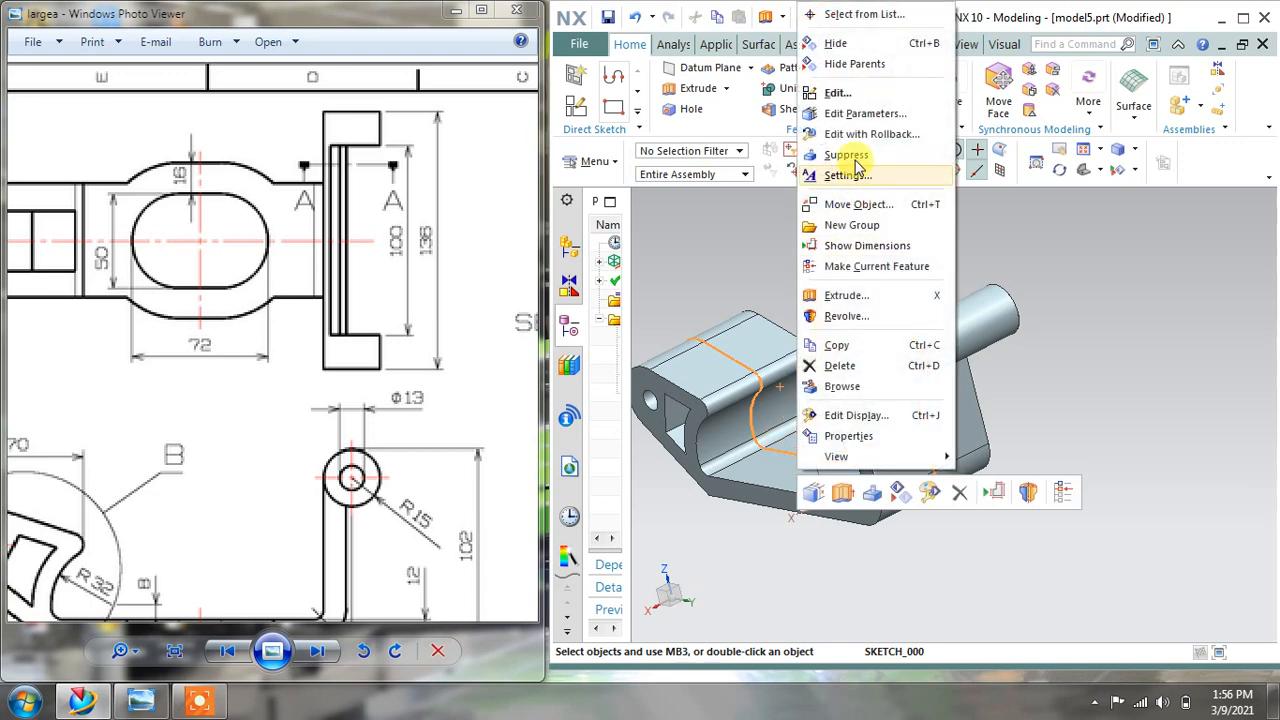
{"action": "left_click", "coordinate": [841, 45]}
{"action": "middle_click_drag", "start_coordinate": [990, 298], "coordinate": [1030, 286]}
Create a new sketch on the upper planar face of the bracket's base plate, using the plan view of the reference drawing.
{"action": "left_click_drag", "start_coordinate": [109, 360], "coordinate": [214, 360]}
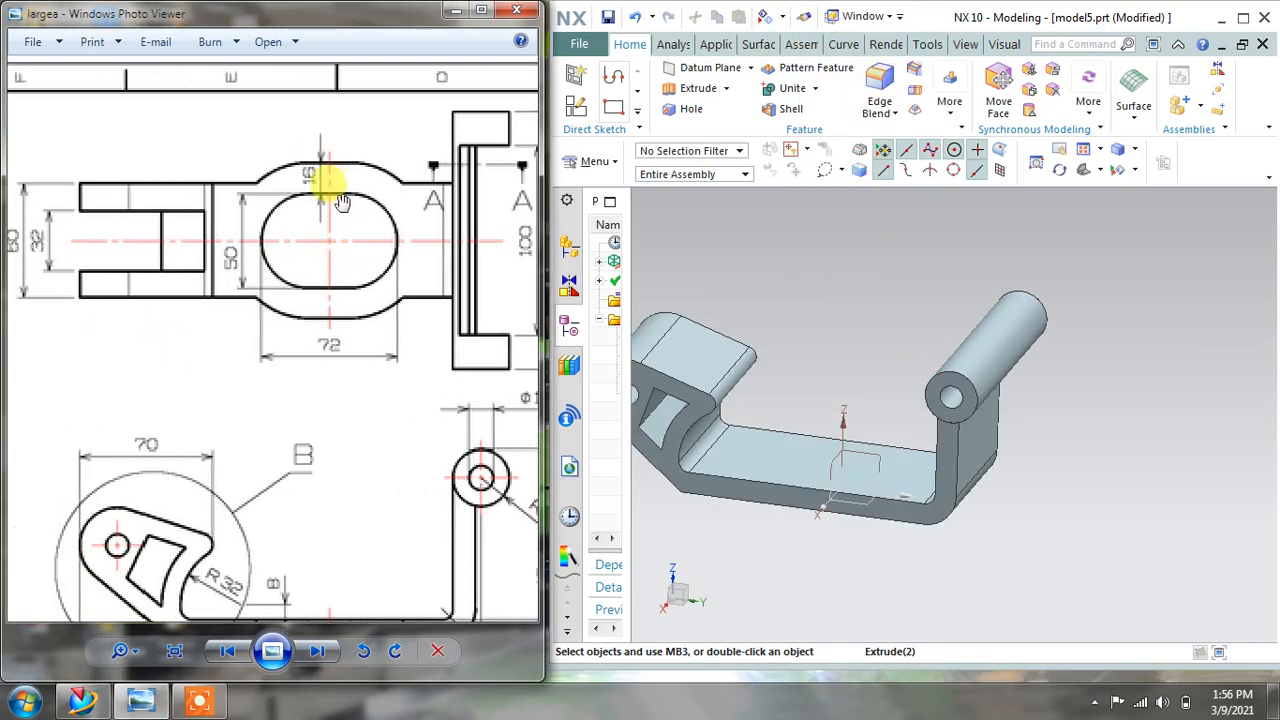
{"action": "left_click", "coordinate": [575, 76]}
{"action": "left_click", "coordinate": [766, 444]}
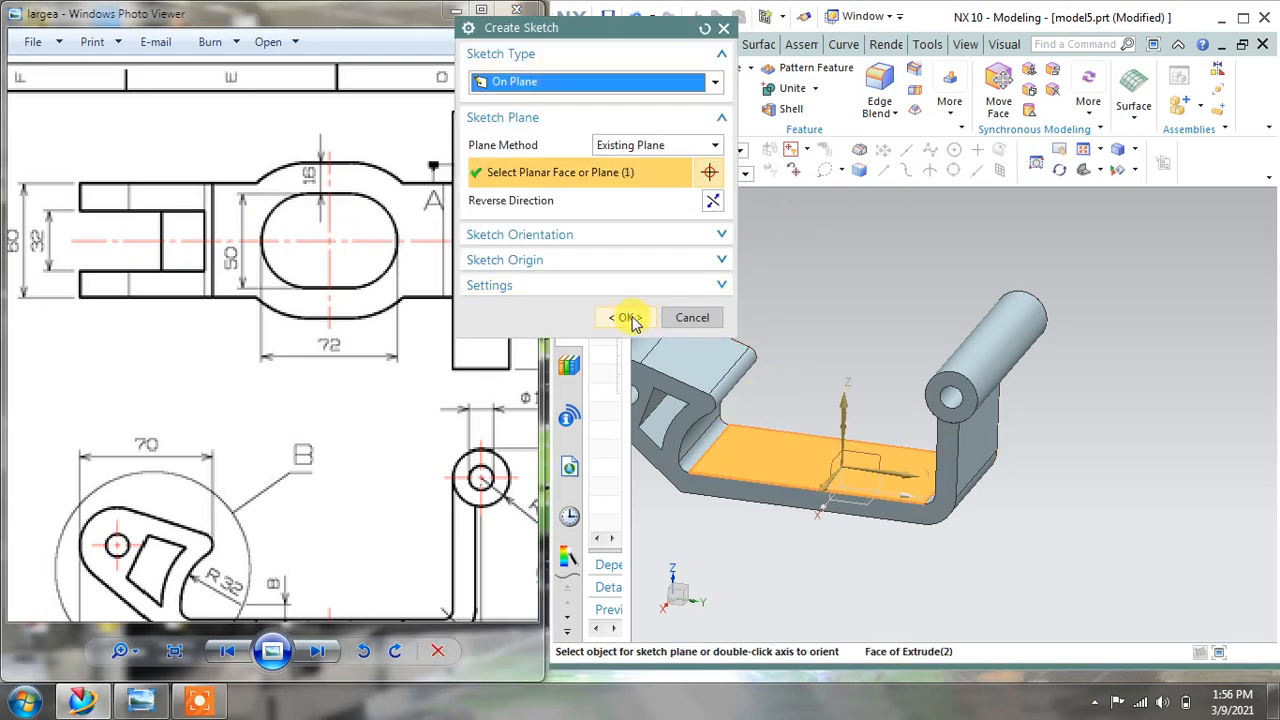
{"action": "left_click", "coordinate": [627, 317]}
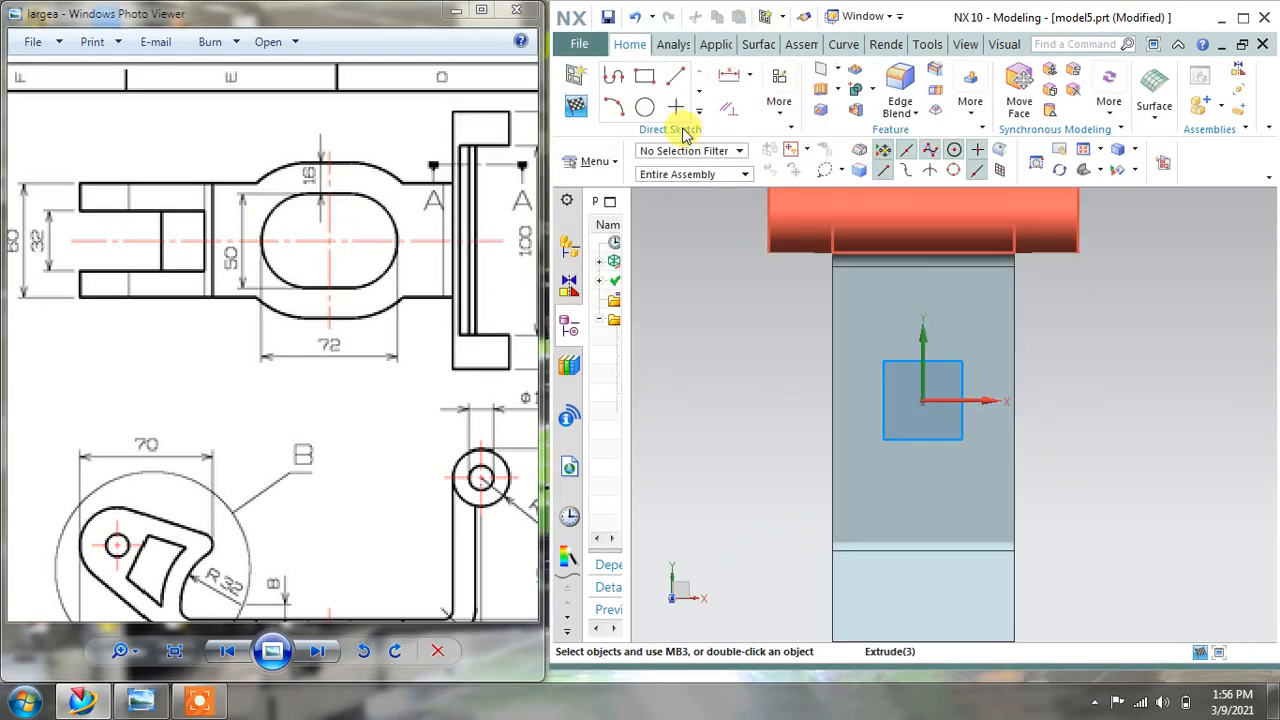
Sketch two overlapping 50 mm diameter circles centred on the Y axis, one above the origin and one slightly below it.
{"action": "left_click", "coordinate": [644, 107]}
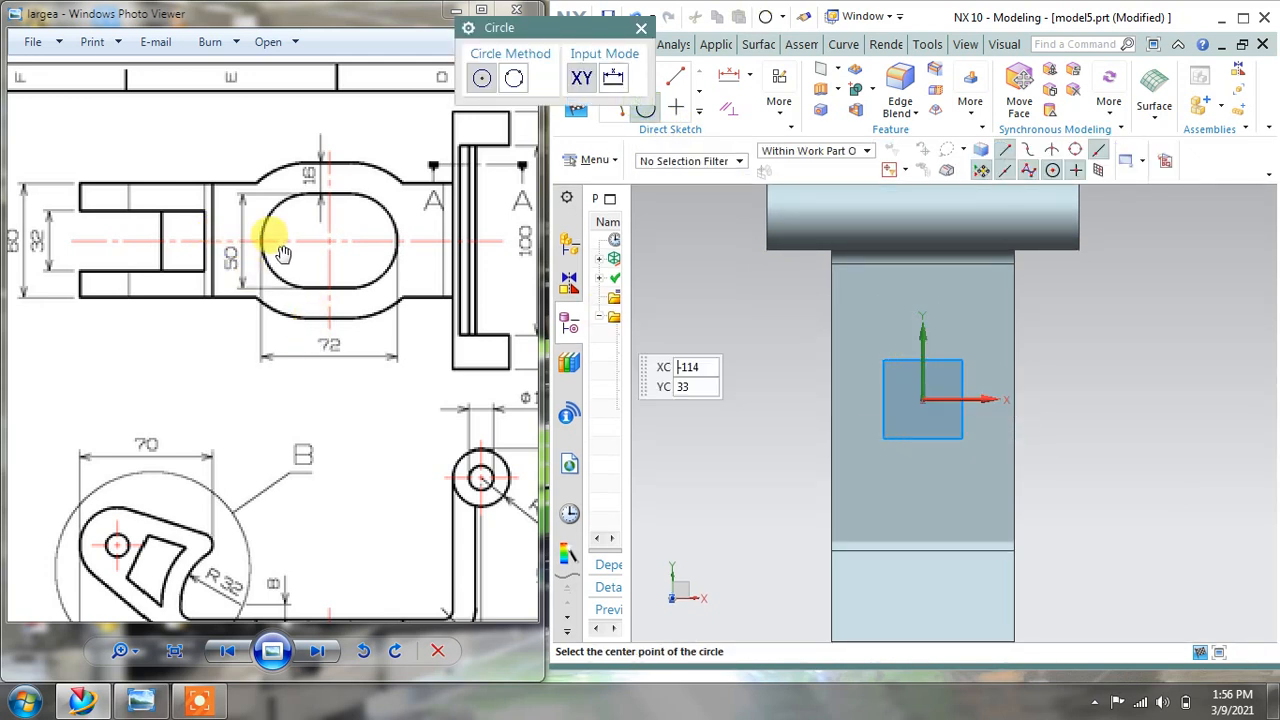
{"action": "left_click", "coordinate": [922, 318]}
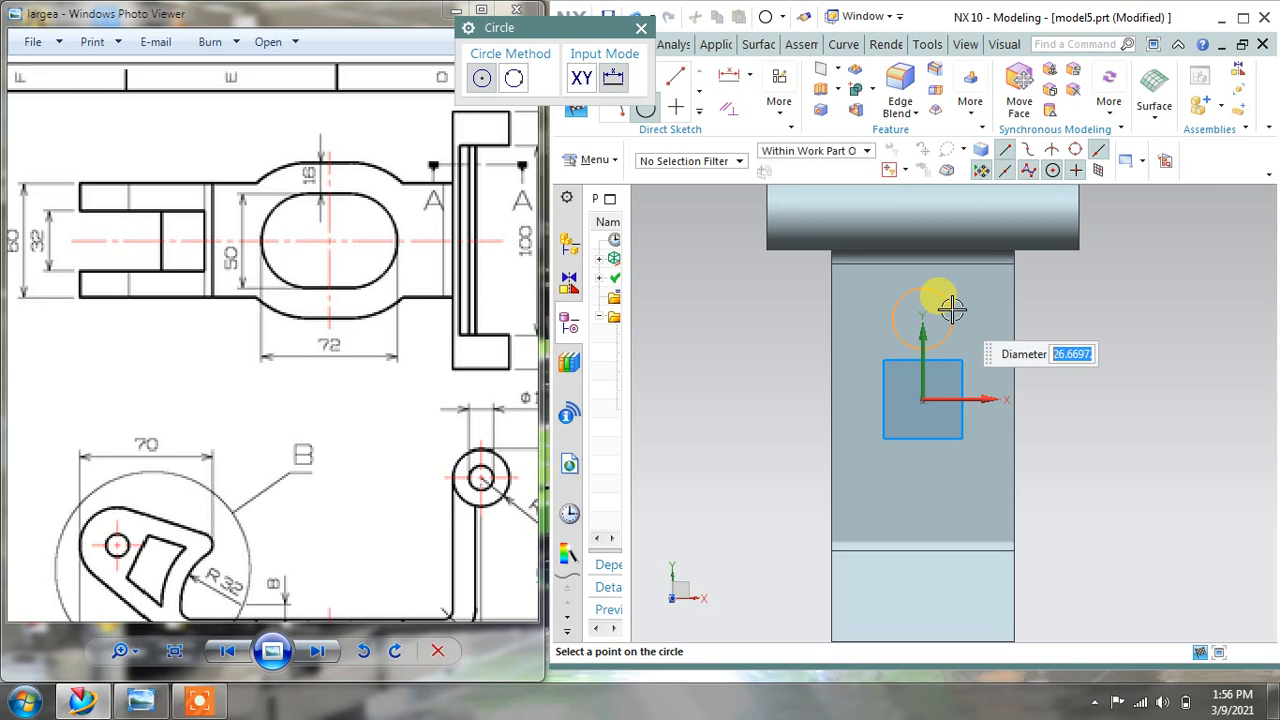
{"action": "type", "text": "50"}
{"action": "key", "text": "Return"}
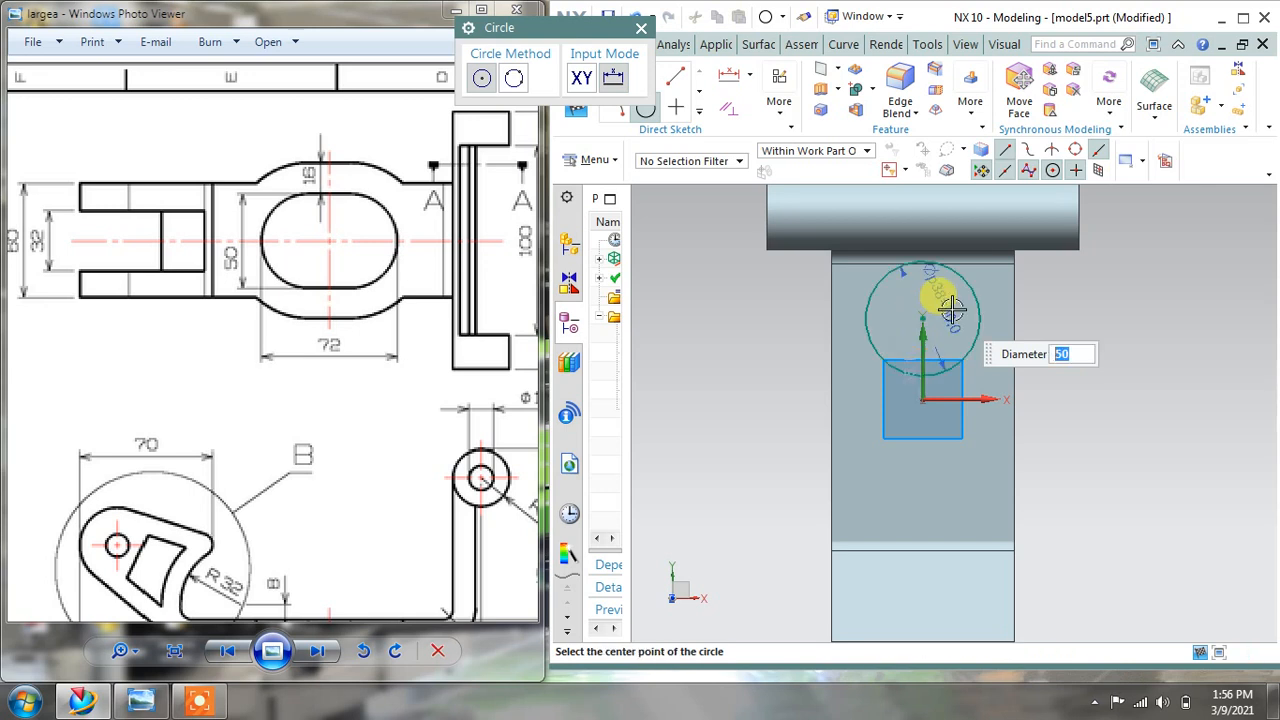
{"action": "left_click", "coordinate": [922, 410]}
{"action": "left_click", "coordinate": [642, 27]}
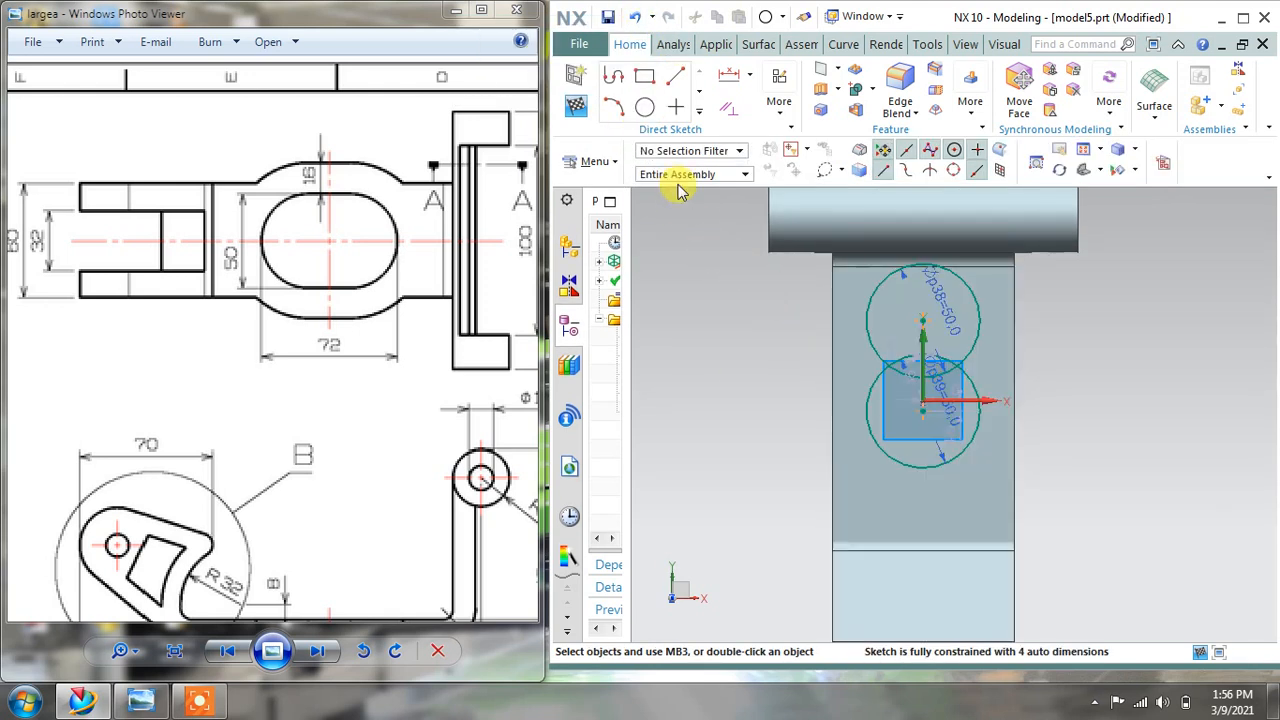
Draw a vertical line joining the two 50 mm circles along their negative X side.
{"action": "left_click", "coordinate": [612, 76]}
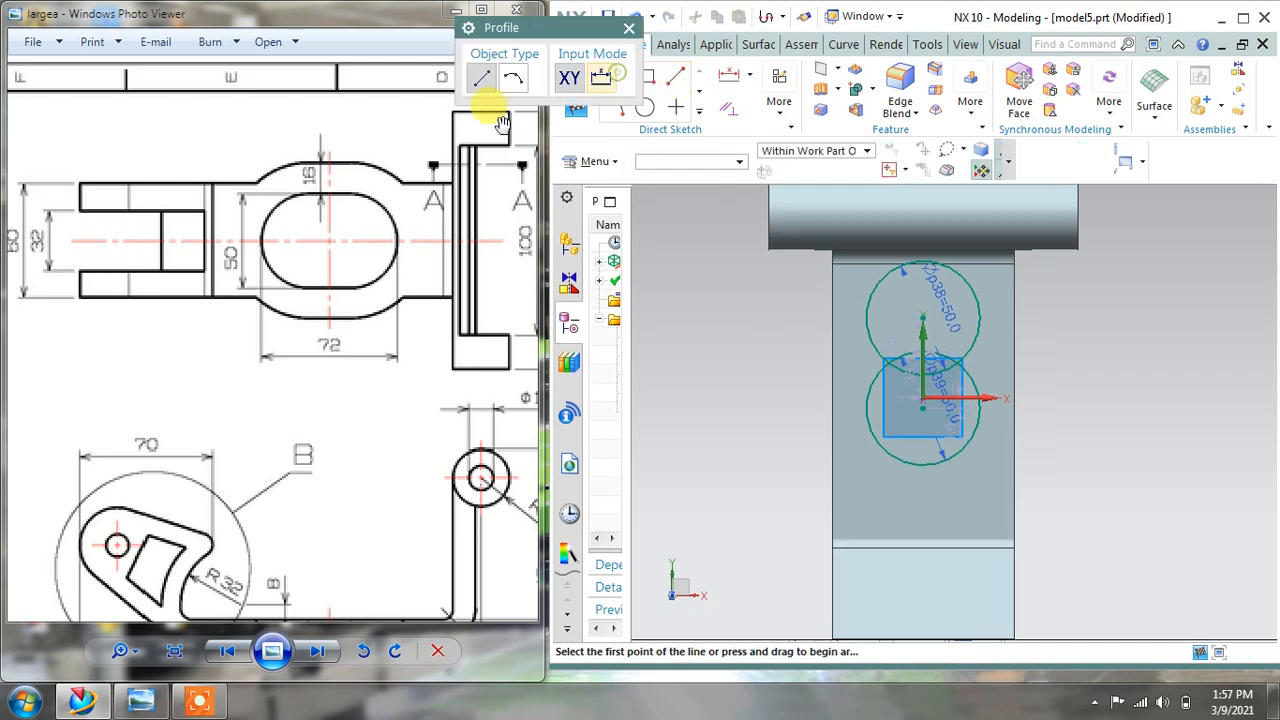
{"action": "left_click", "coordinate": [862, 298]}
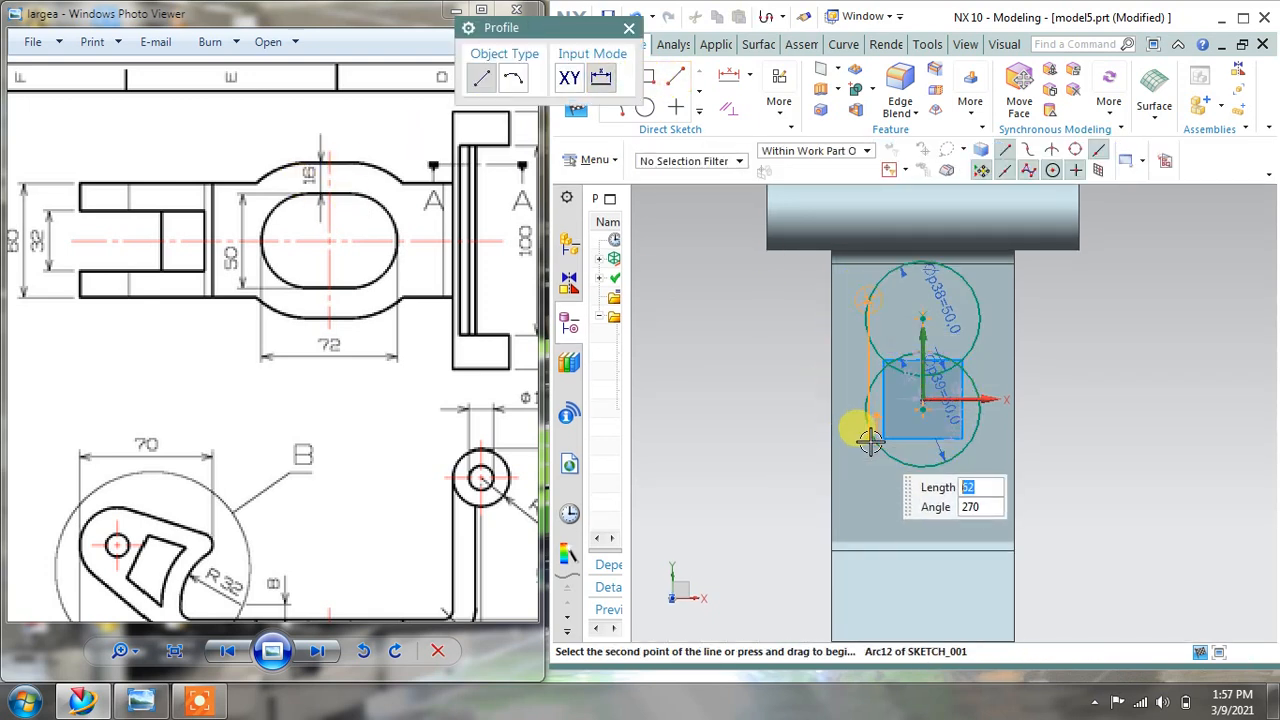
{"action": "left_click", "coordinate": [869, 436]}
{"action": "key", "text": "Escape"}
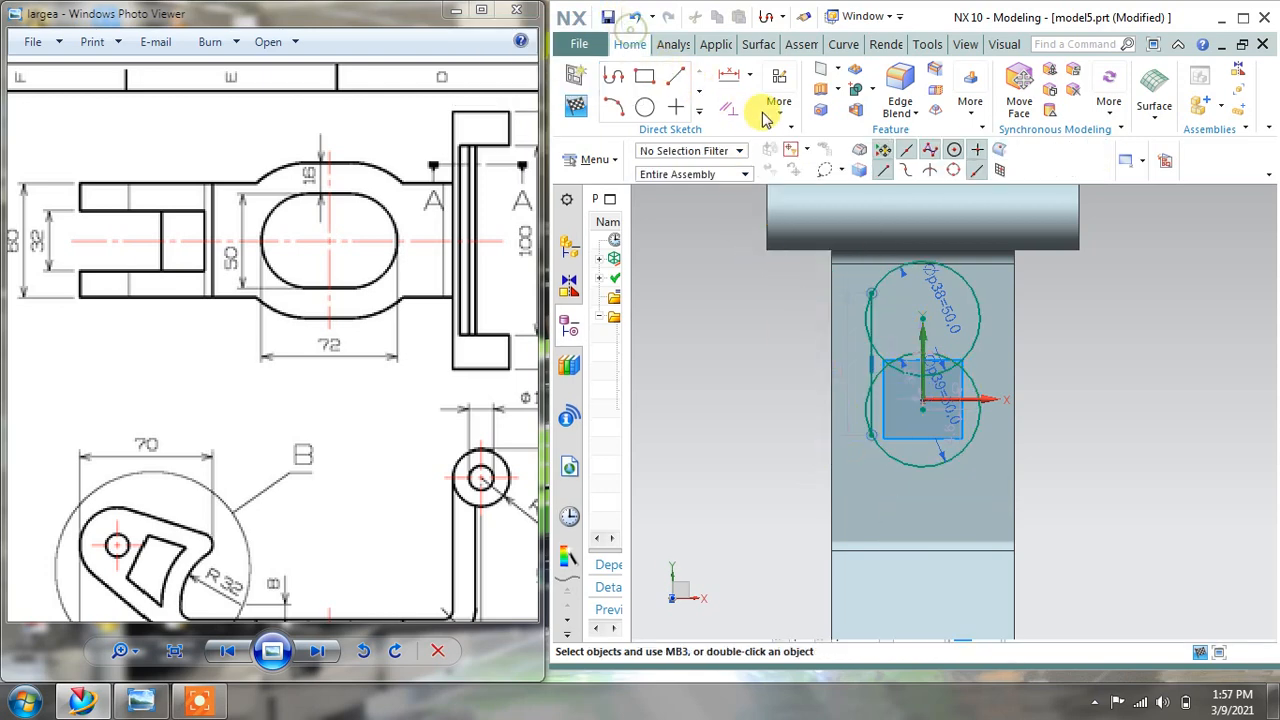
Constrain the vertical line tangent to both the upper and lower 50 mm circles.
{"action": "left_click", "coordinate": [727, 103]}
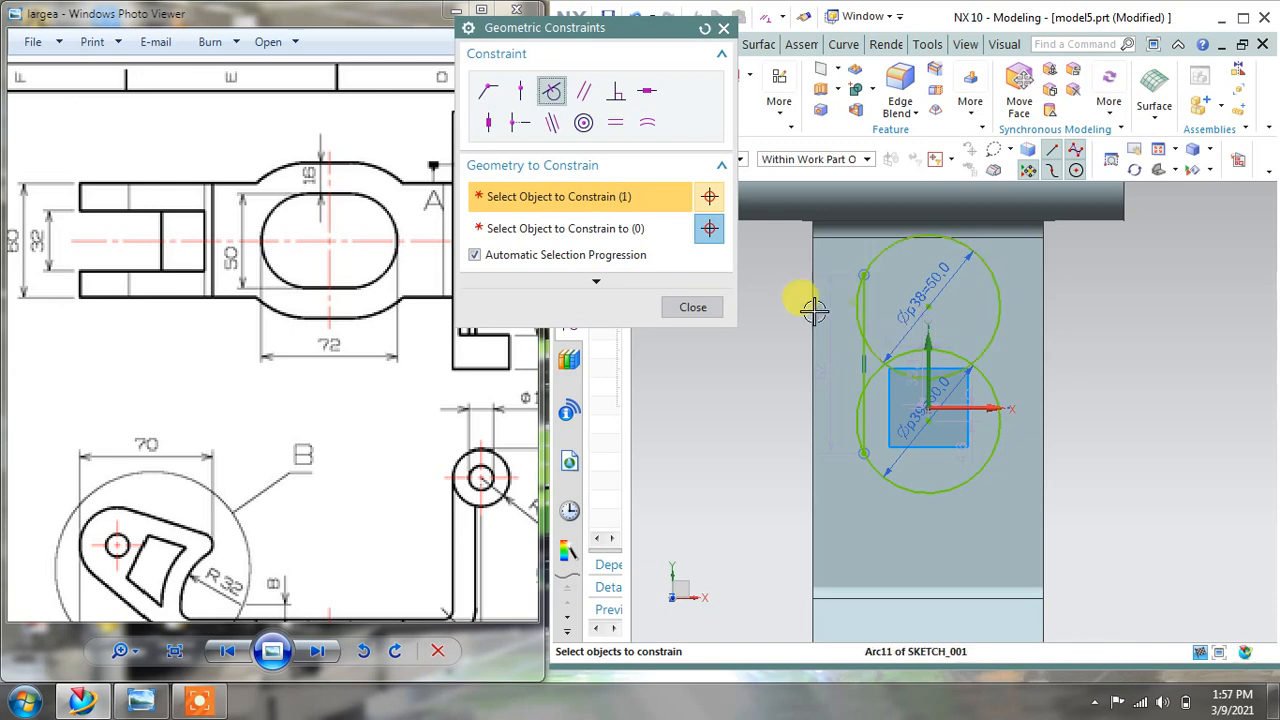
{"action": "left_click", "coordinate": [848, 310]}
{"action": "left_click", "coordinate": [858, 350]}
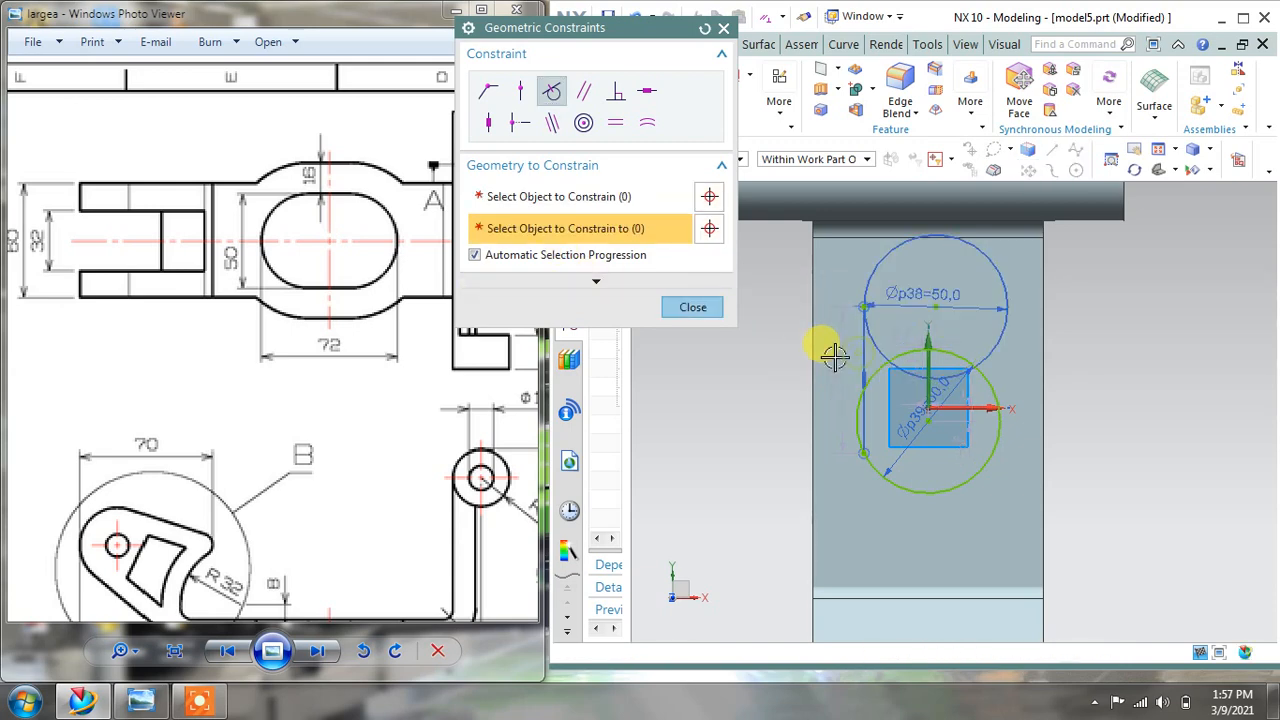
{"action": "left_click", "coordinate": [664, 304]}
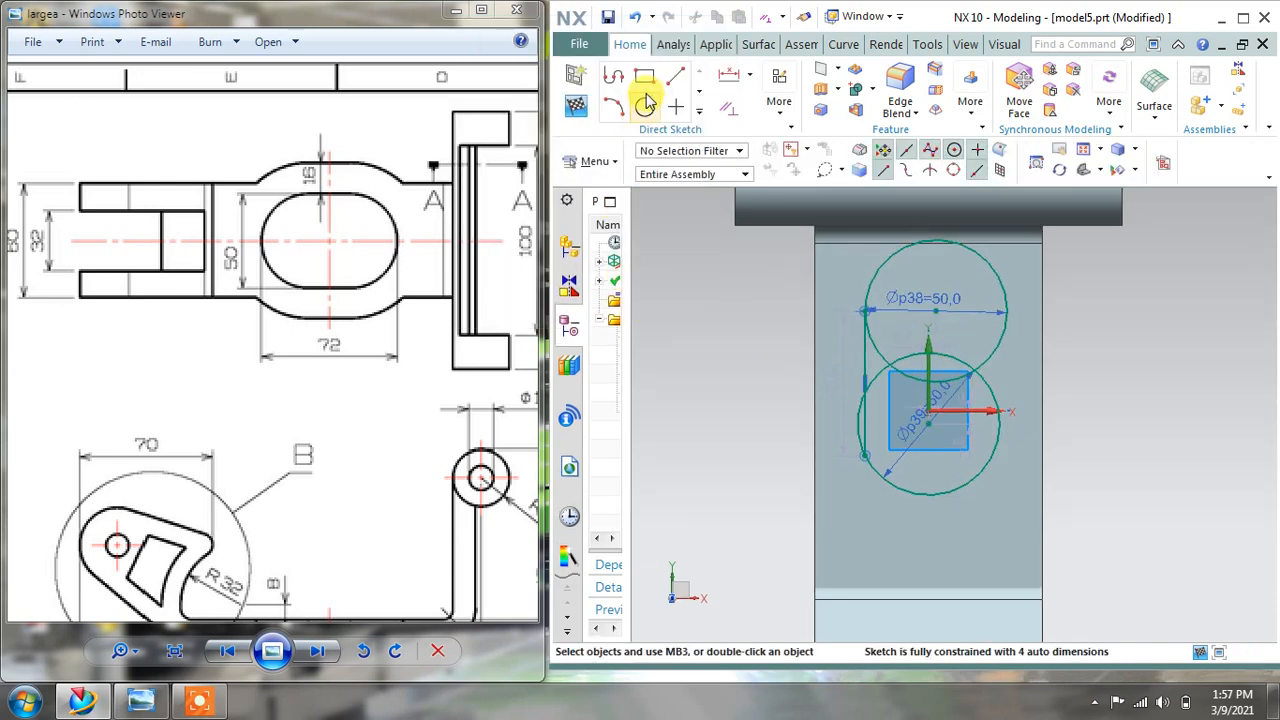
{"action": "left_click", "coordinate": [725, 108]}
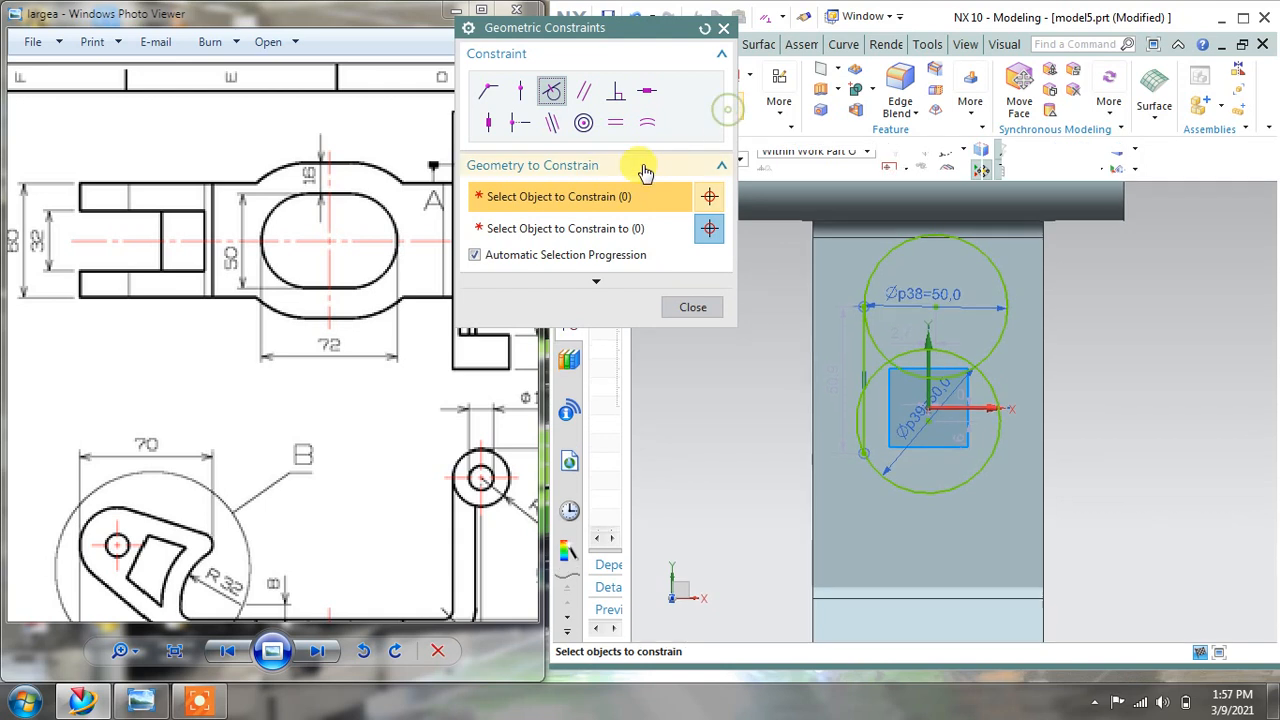
{"action": "left_click", "coordinate": [866, 474]}
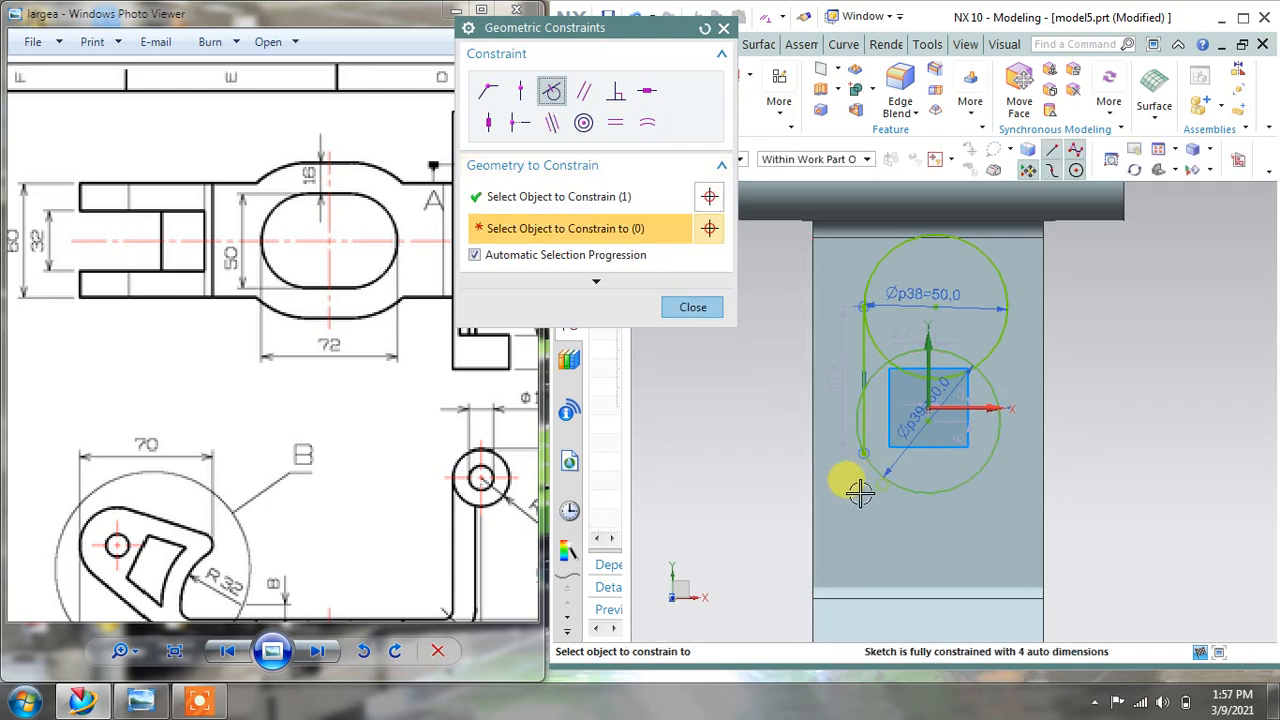
{"action": "left_click", "coordinate": [857, 345]}
{"action": "left_click", "coordinate": [692, 309]}
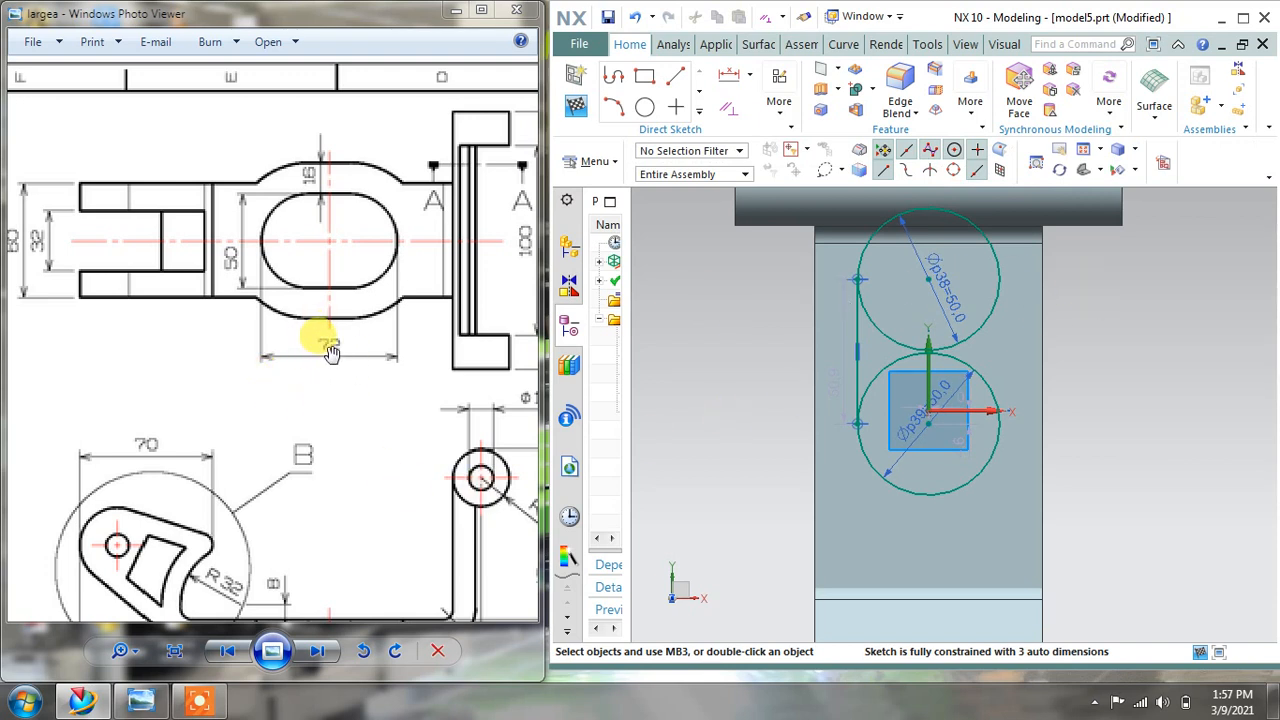
Draw a second vertical line on the positive X side, tangent to both 50 mm circles.
{"action": "left_click", "coordinate": [675, 78]}
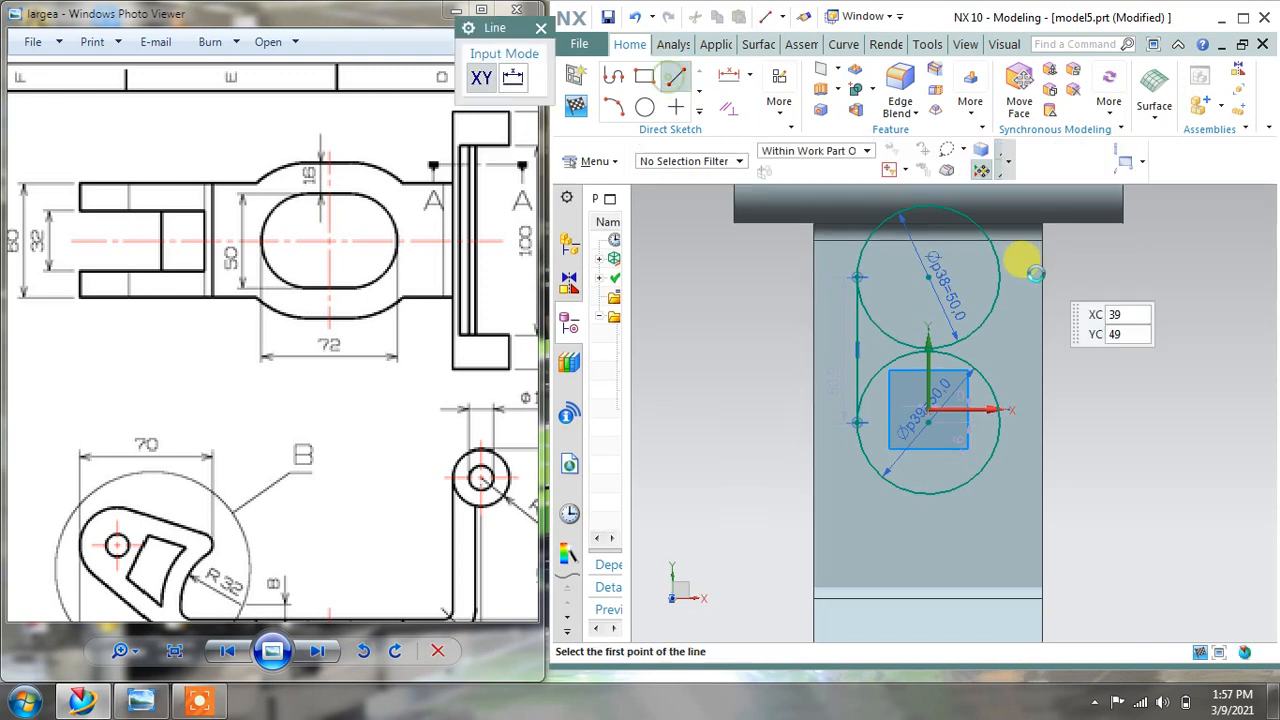
{"action": "left_click", "coordinate": [995, 262]}
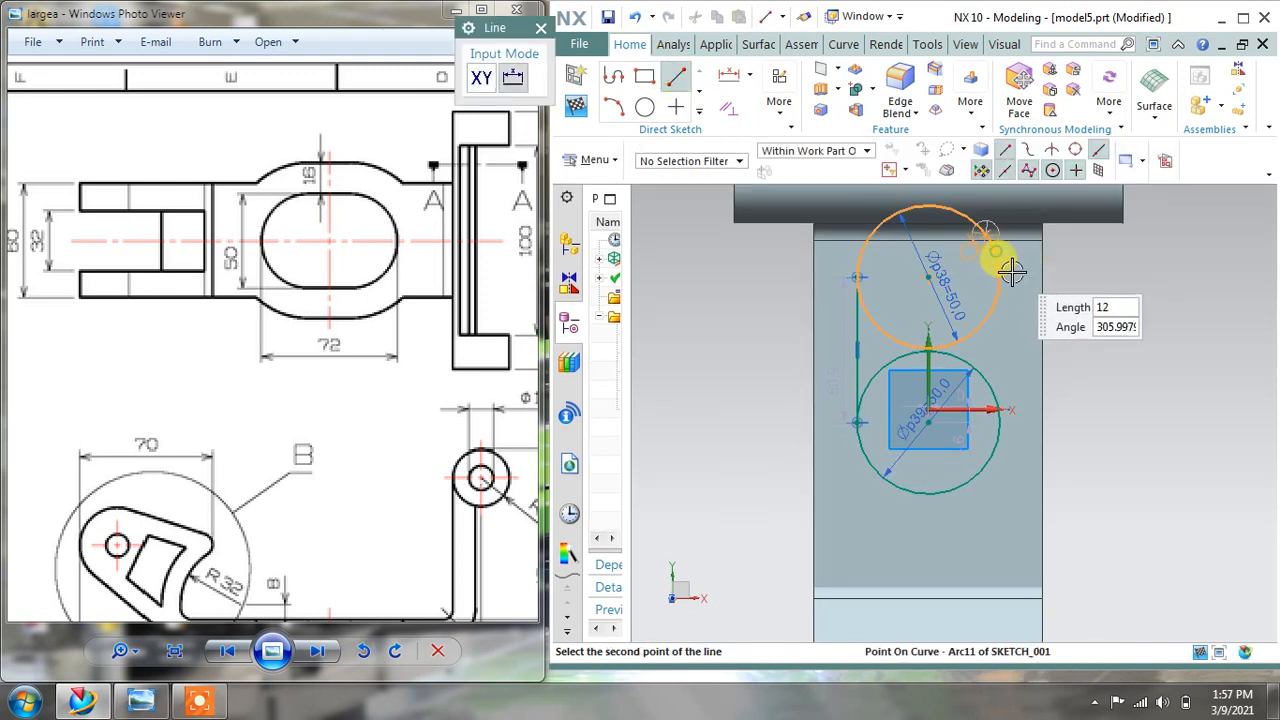
{"action": "left_click", "coordinate": [1000, 429]}
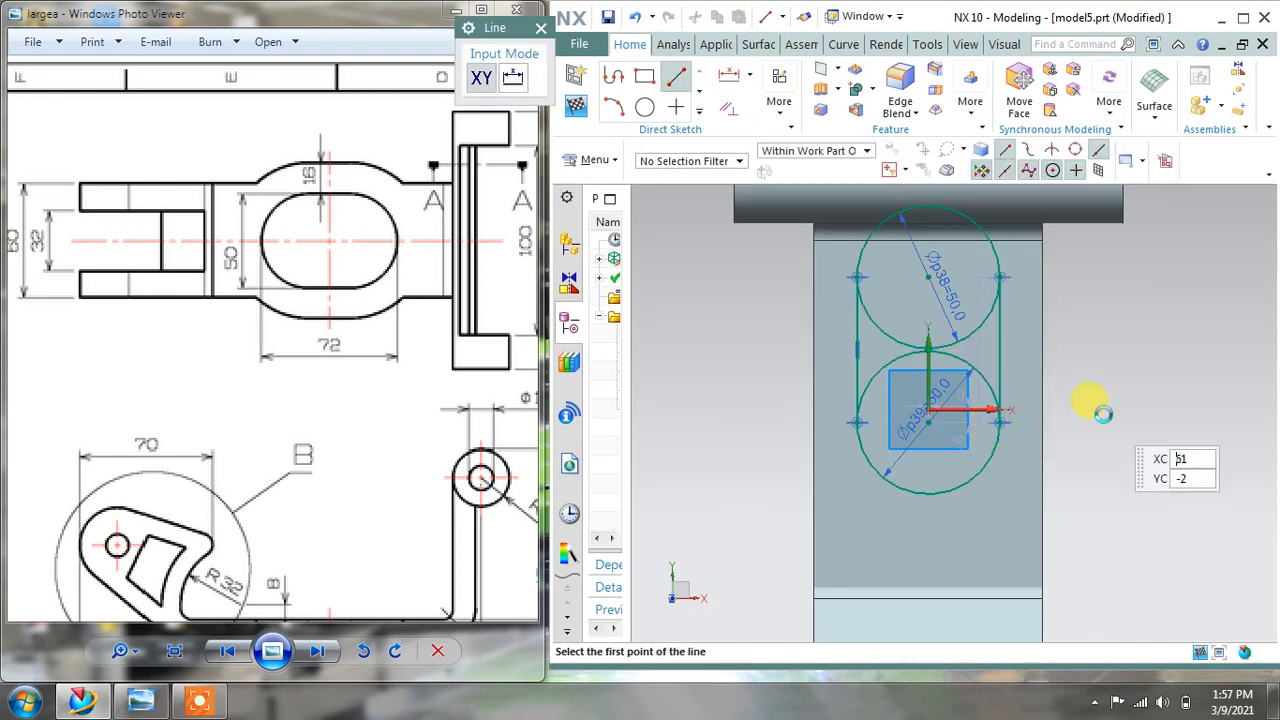
{"action": "key", "text": "Escape"}
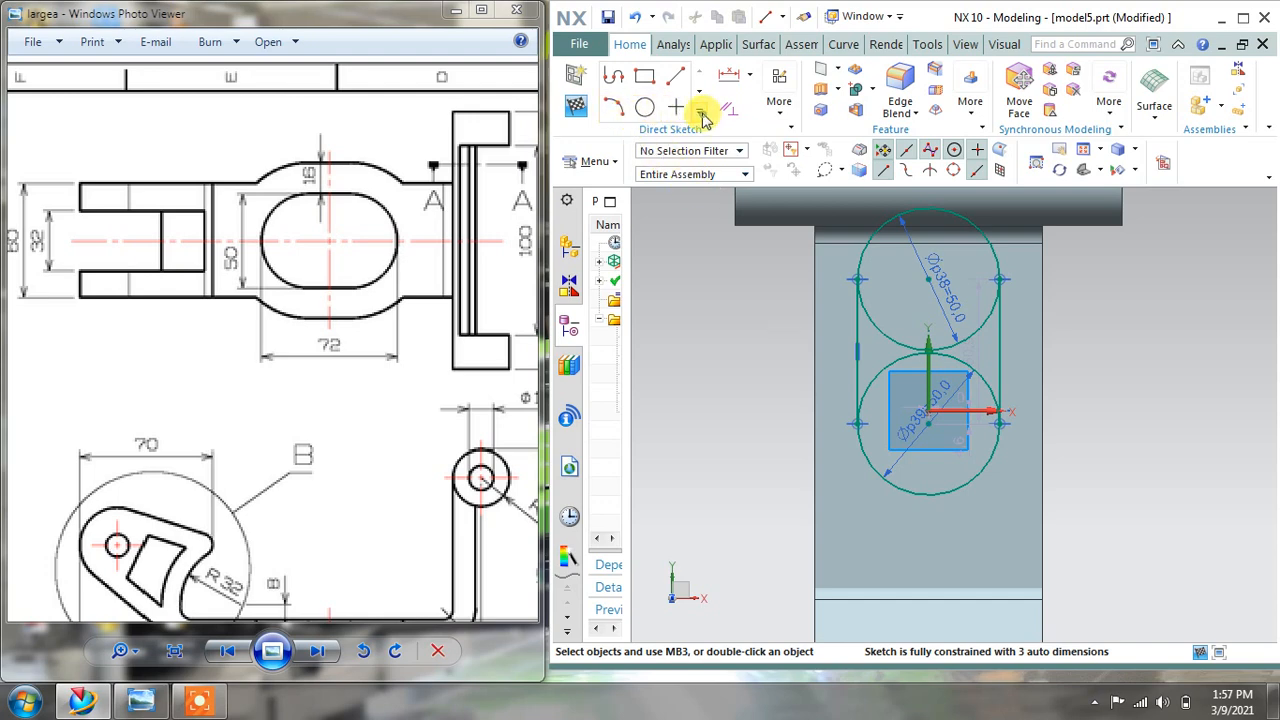
Trim away the inner arcs of both circles to leave a closed slot outline.
{"action": "left_click", "coordinate": [701, 113]}
{"action": "left_click", "coordinate": [681, 149]}
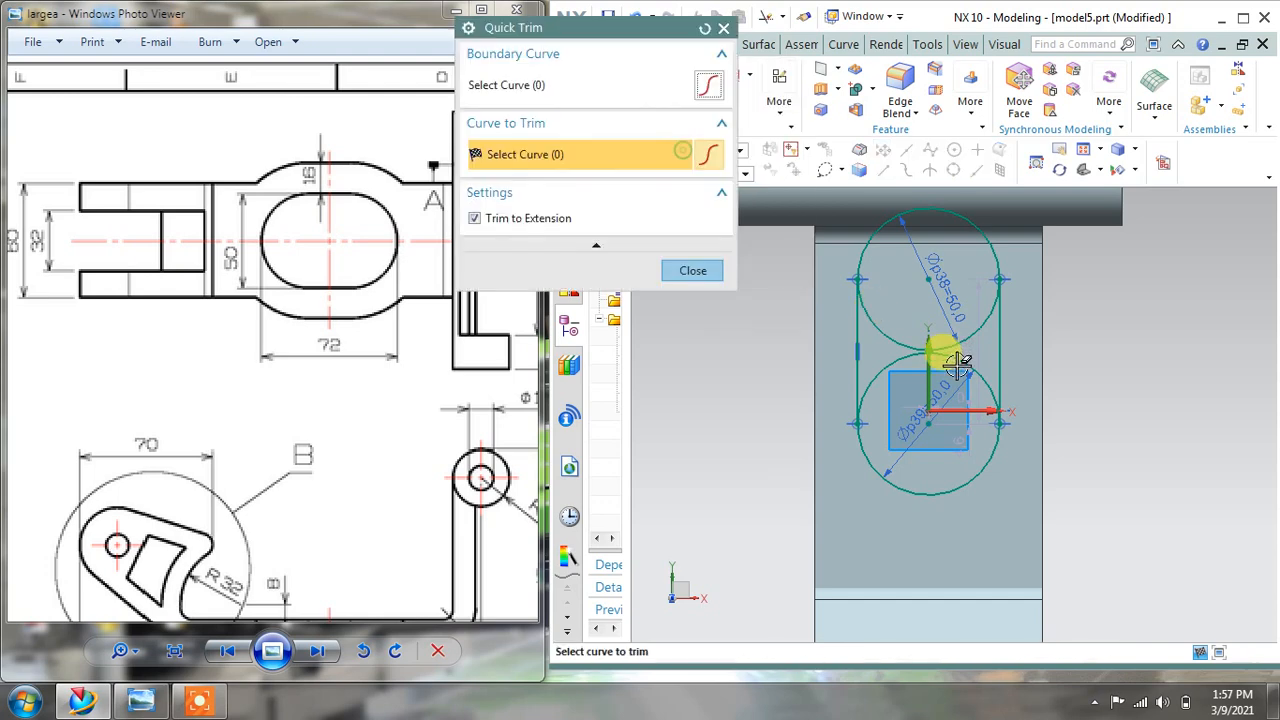
{"action": "left_click", "coordinate": [889, 342]}
{"action": "left_click", "coordinate": [891, 360]}
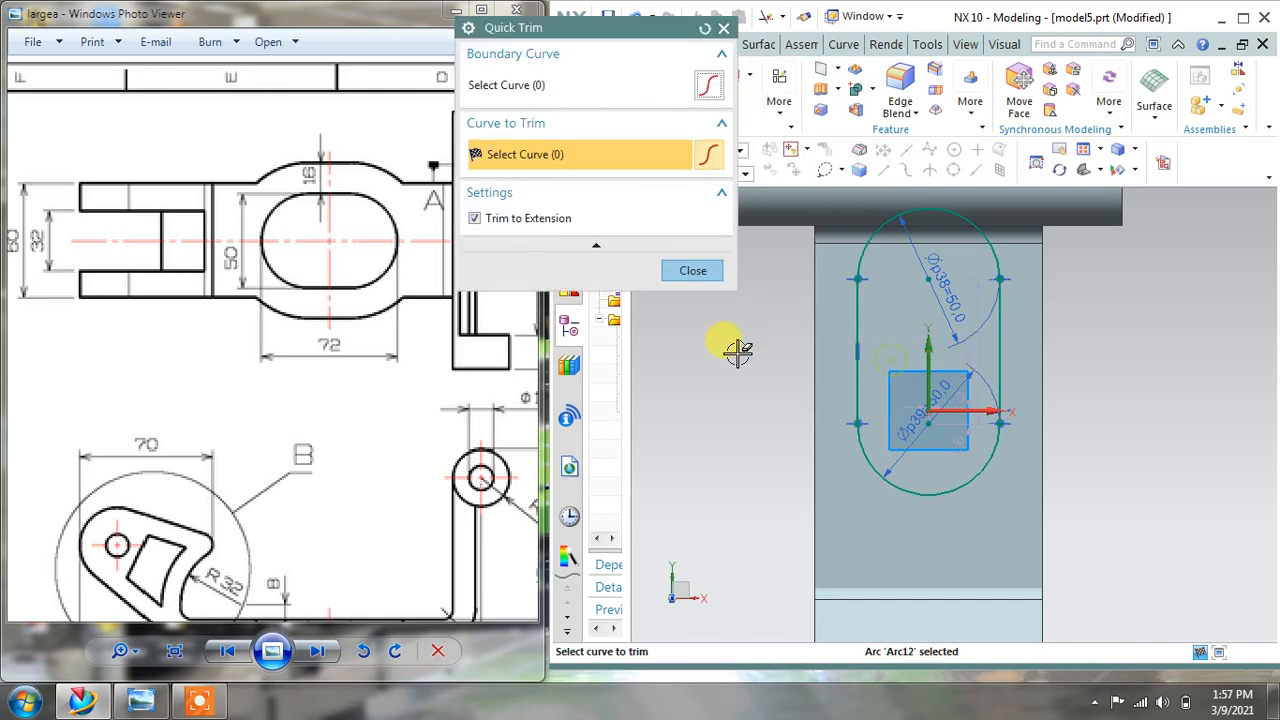
{"action": "left_click", "coordinate": [692, 271]}
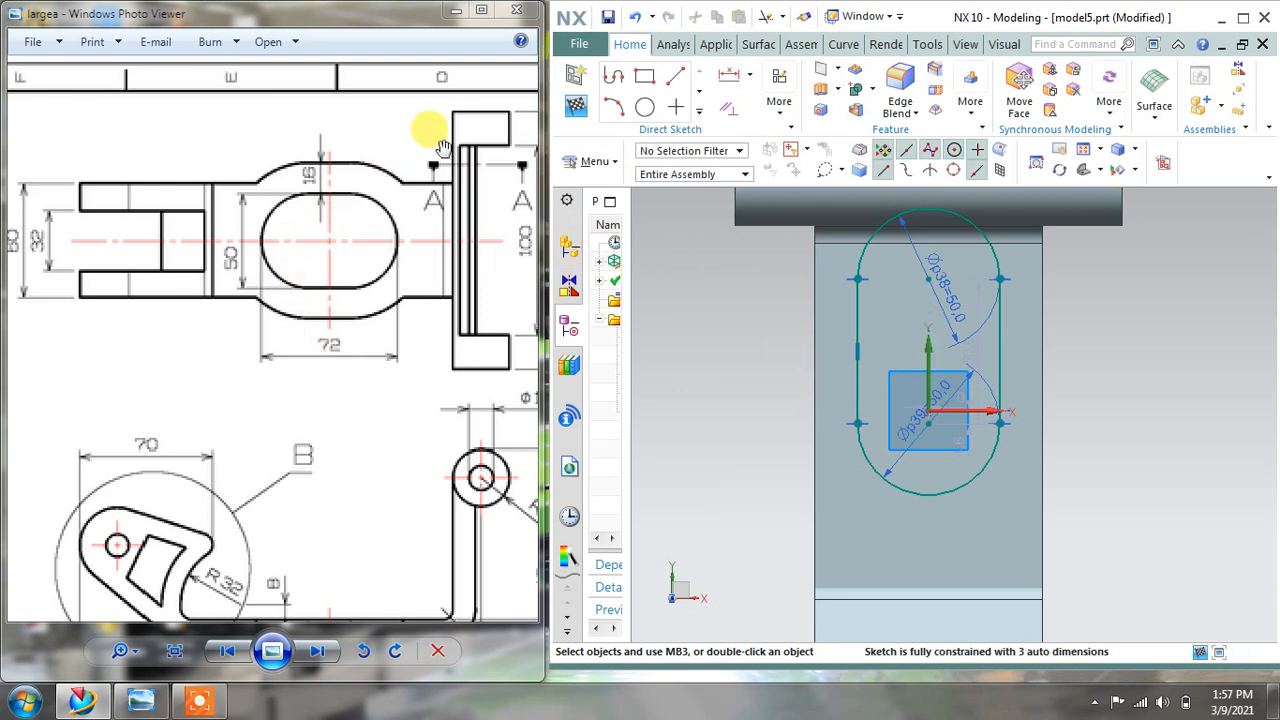
Add a vertical linear dimension between the slot's two end arcs and set the overall length to 72 mm.
{"action": "left_click", "coordinate": [750, 79]}
{"action": "left_click", "coordinate": [775, 123]}
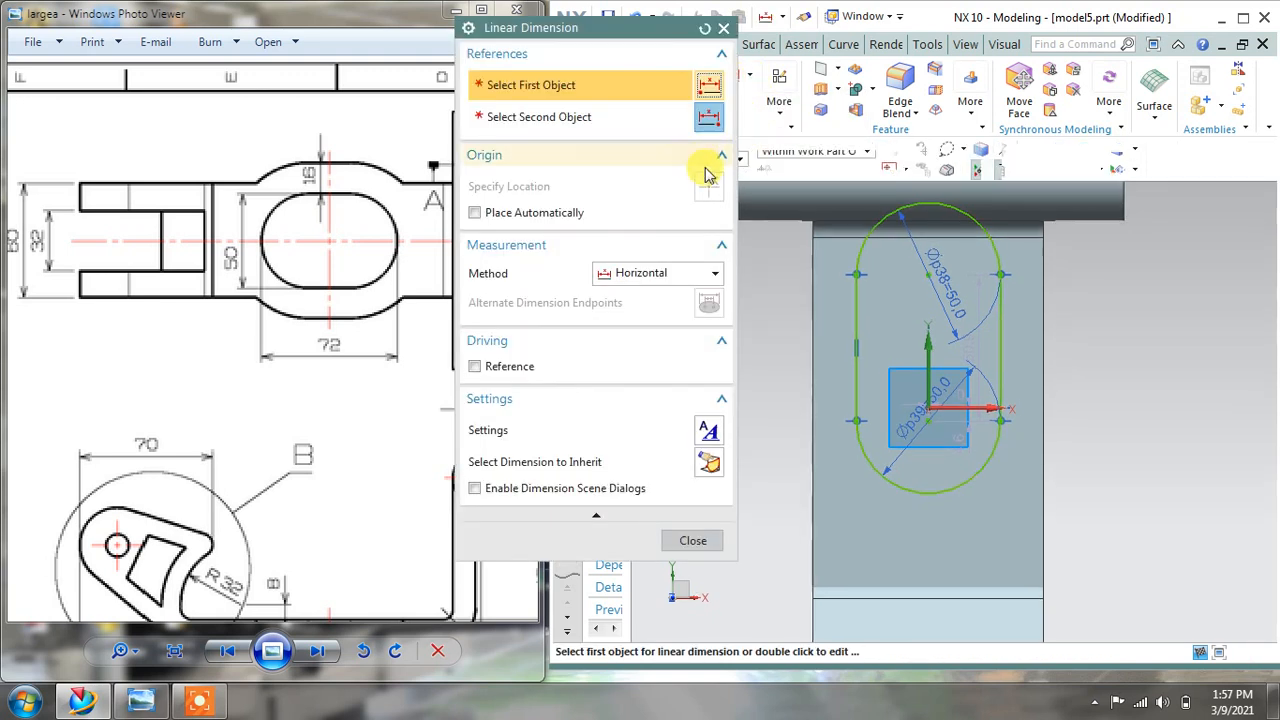
{"action": "left_click", "coordinate": [658, 276]}
{"action": "left_click", "coordinate": [638, 332]}
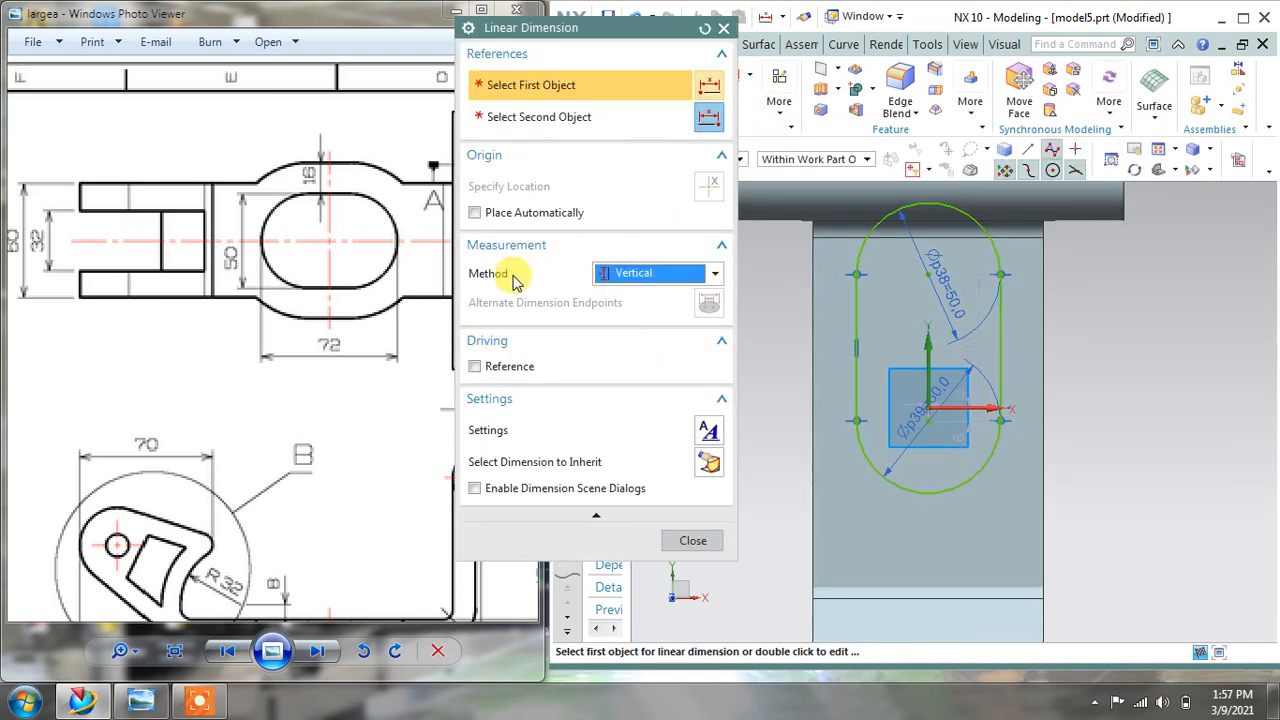
{"action": "left_click", "coordinate": [929, 197]}
{"action": "left_click", "coordinate": [931, 497]}
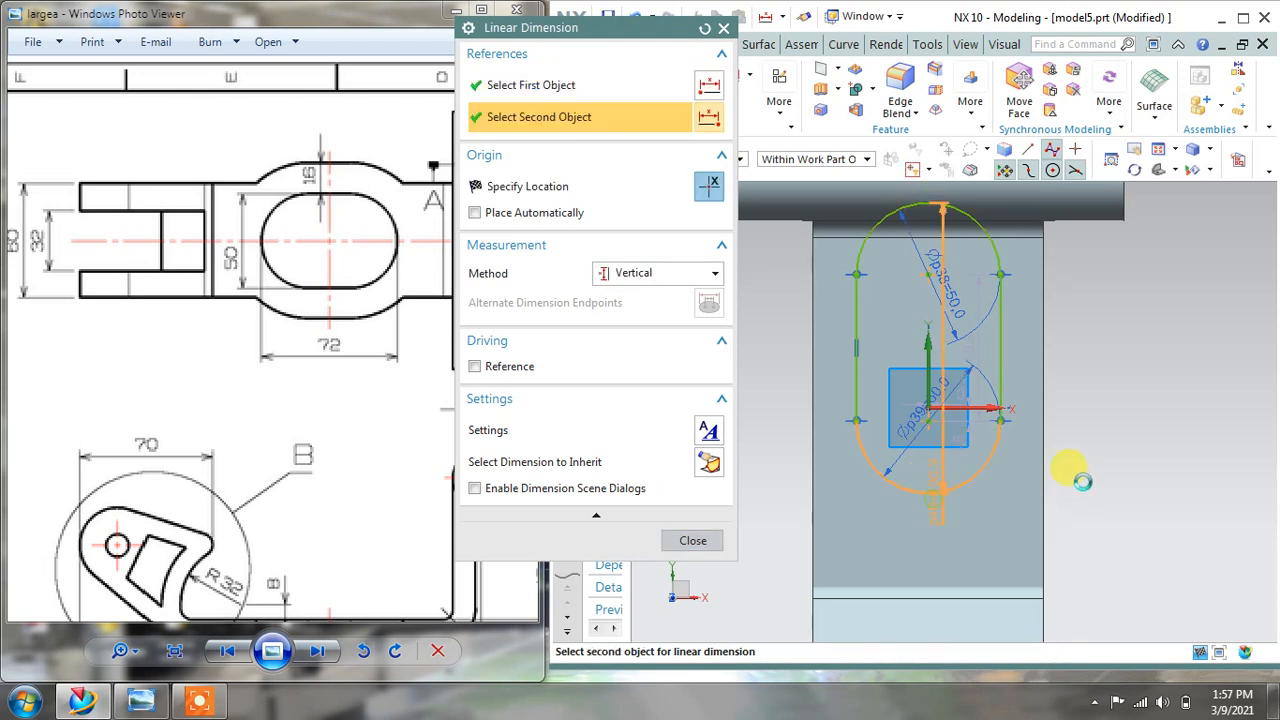
{"action": "left_click", "coordinate": [1108, 423]}
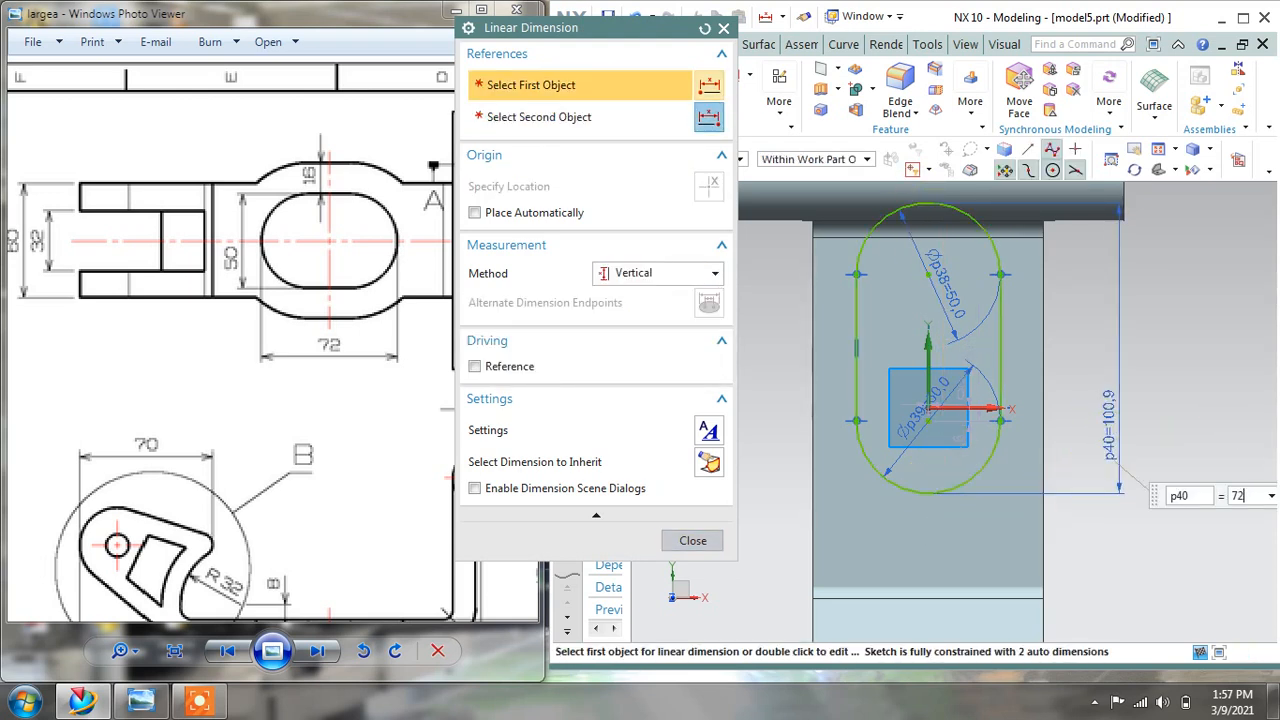
{"action": "type", "text": "72"}
{"action": "key", "text": "Return"}
{"action": "left_click", "coordinate": [693, 540]}
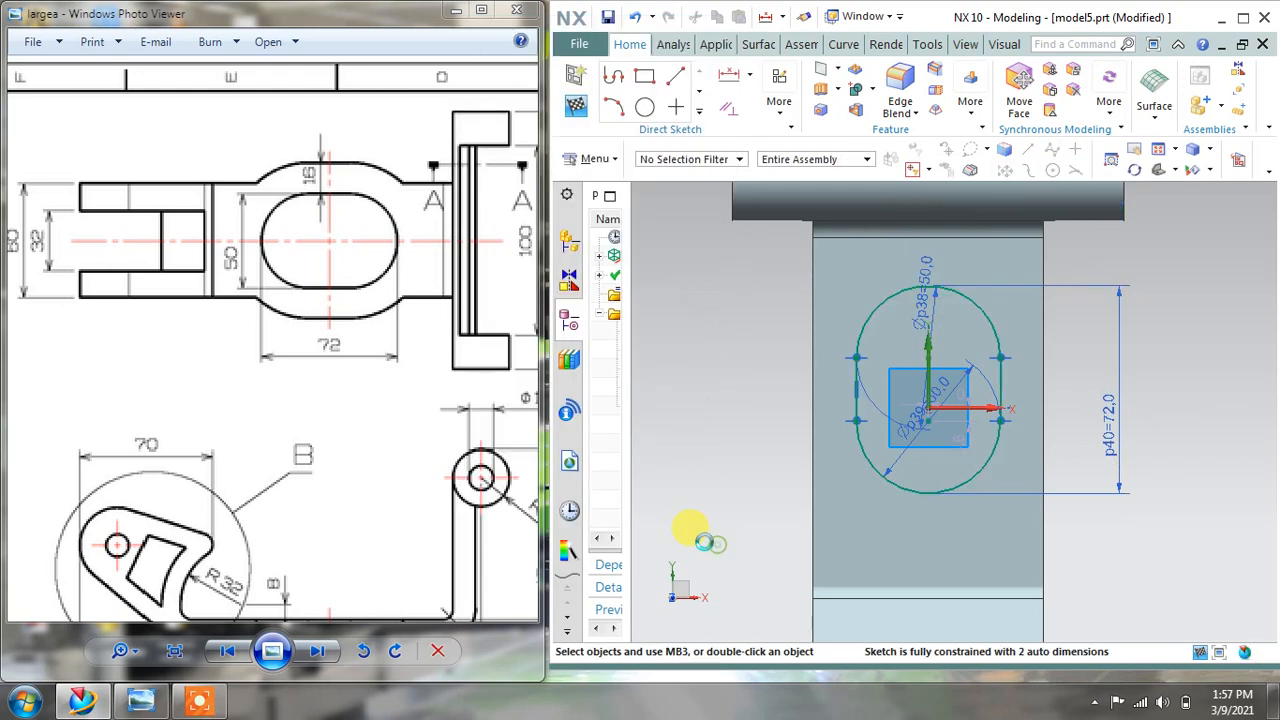
Add a vertical dimension from the slot's upper arc to the sketch origin and set it to 72/2.
{"action": "scroll", "coordinate": [1166, 471], "scroll_direction": "up", "scroll_amount": 2}
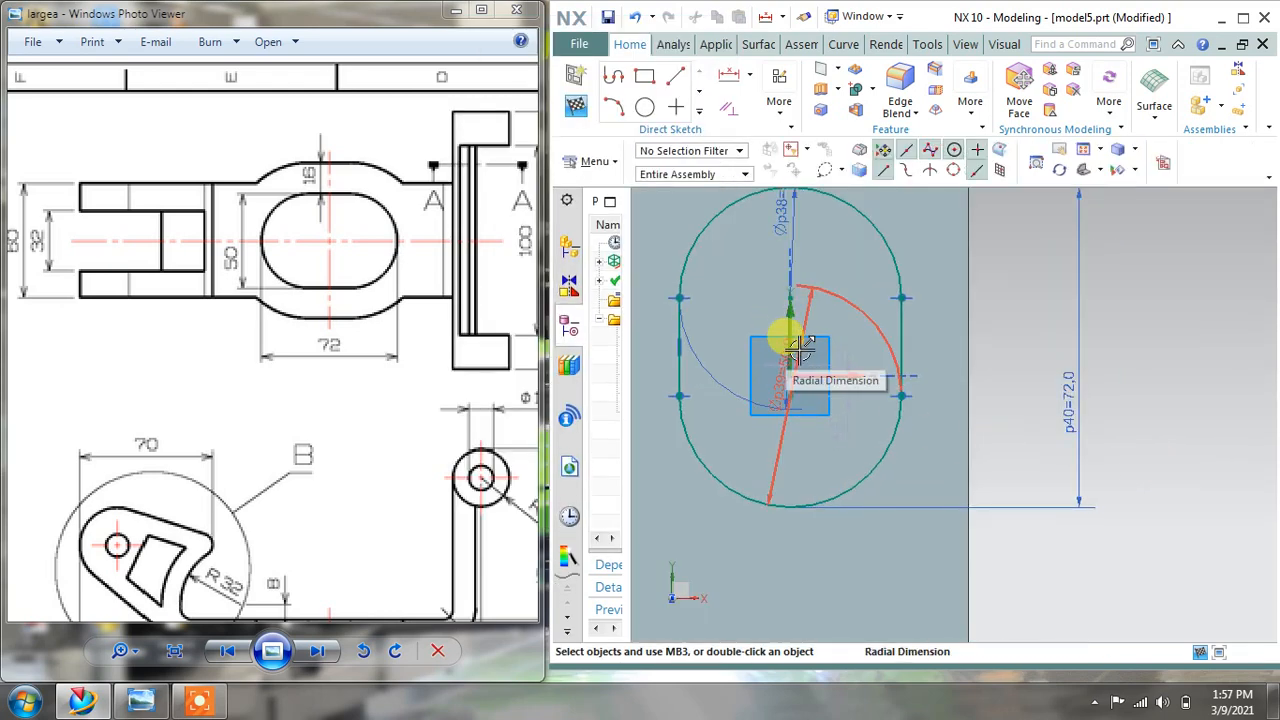
{"action": "left_click", "coordinate": [748, 84]}
{"action": "left_click", "coordinate": [728, 118]}
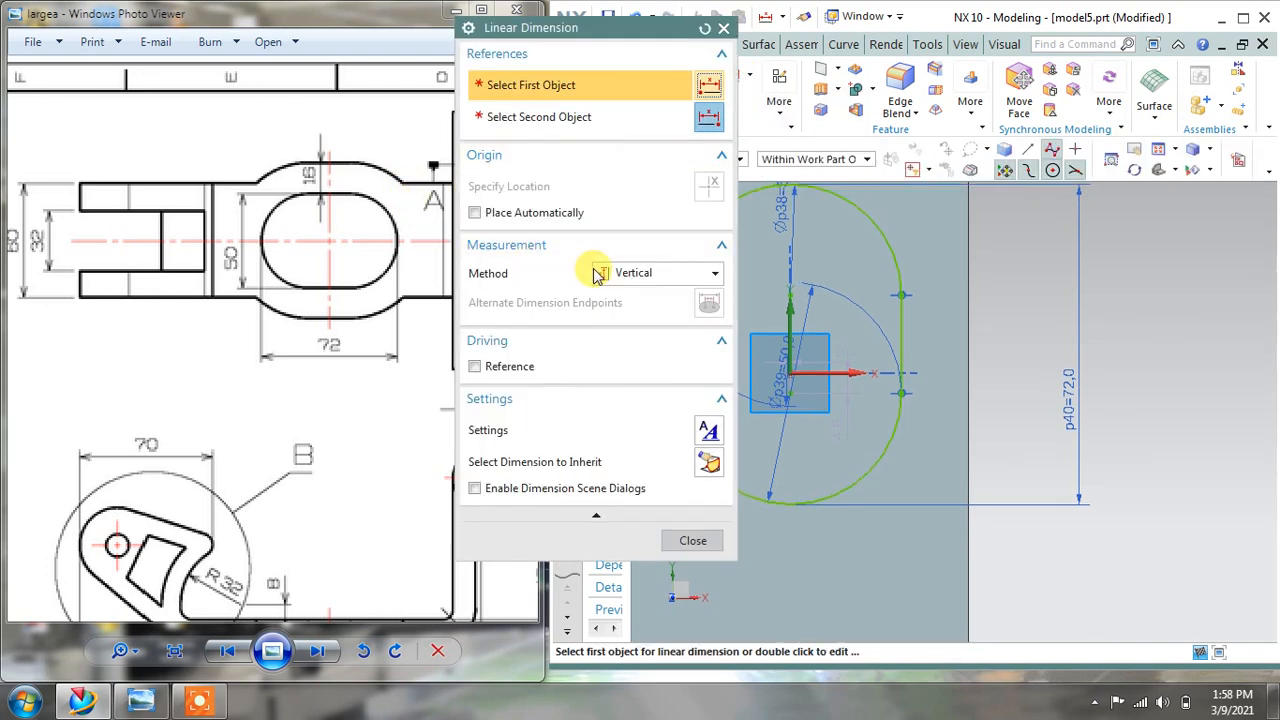
{"action": "left_click_drag", "start_coordinate": [618, 38], "coordinate": [463, 46]}
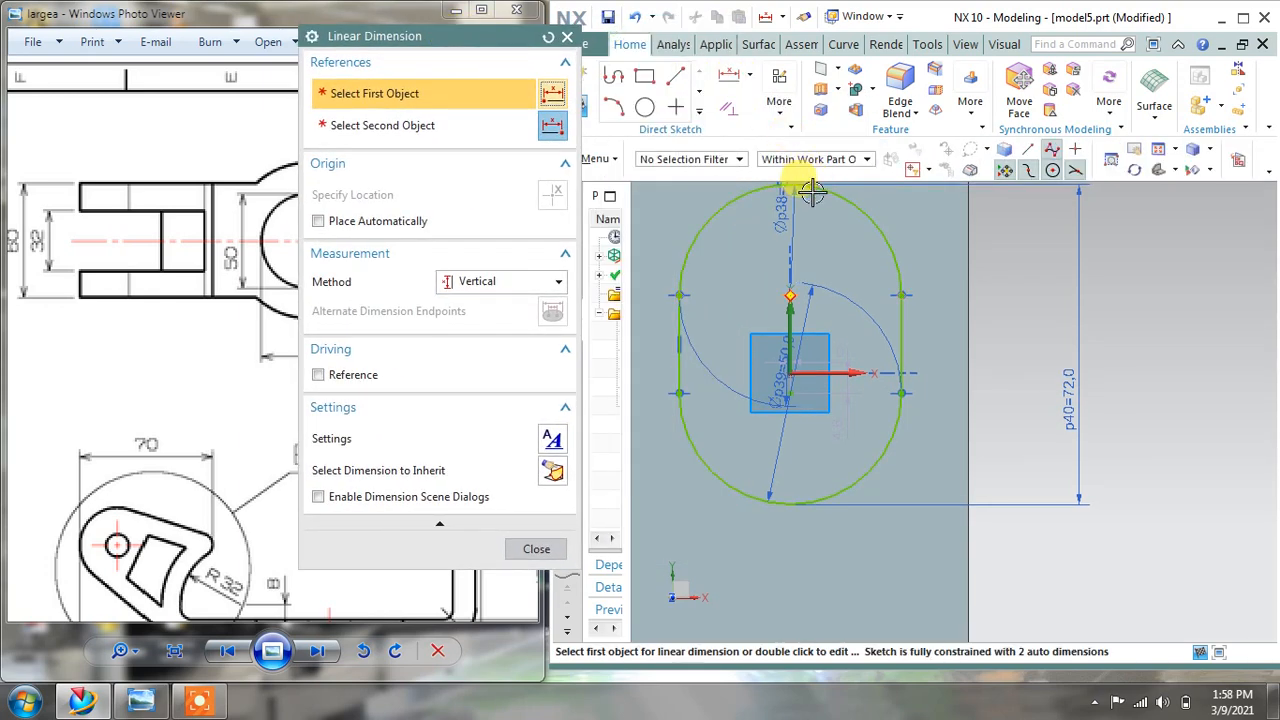
{"action": "scroll", "coordinate": [820, 205], "scroll_direction": "down", "scroll_amount": 2}
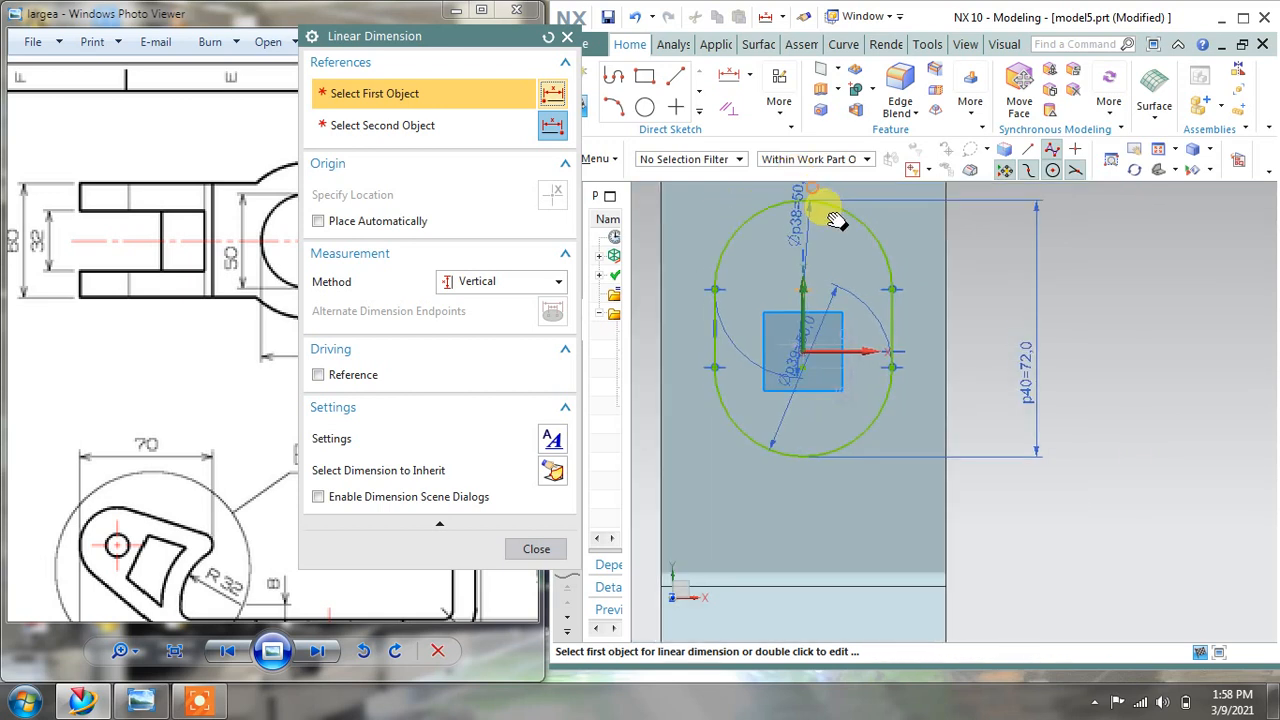
{"action": "left_click", "coordinate": [827, 208]}
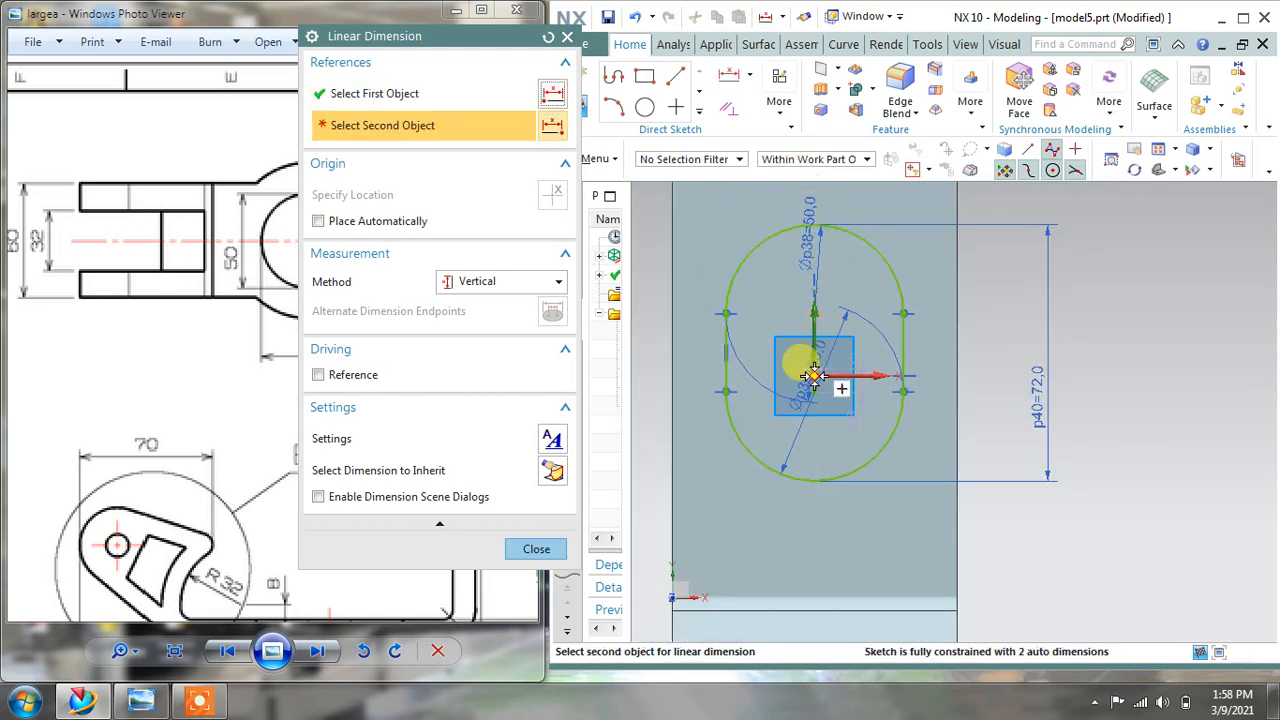
{"action": "left_click", "coordinate": [815, 375]}
{"action": "left_click", "coordinate": [987, 323]}
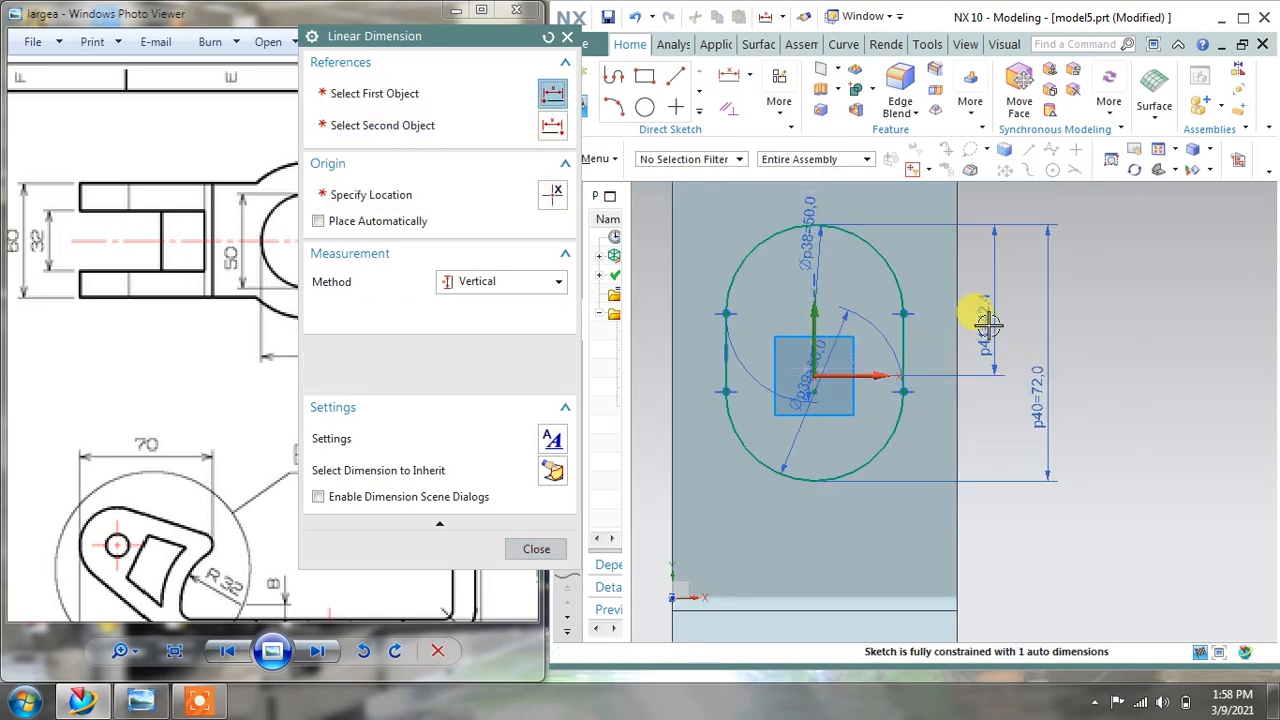
{"action": "type", "text": "72/2"}
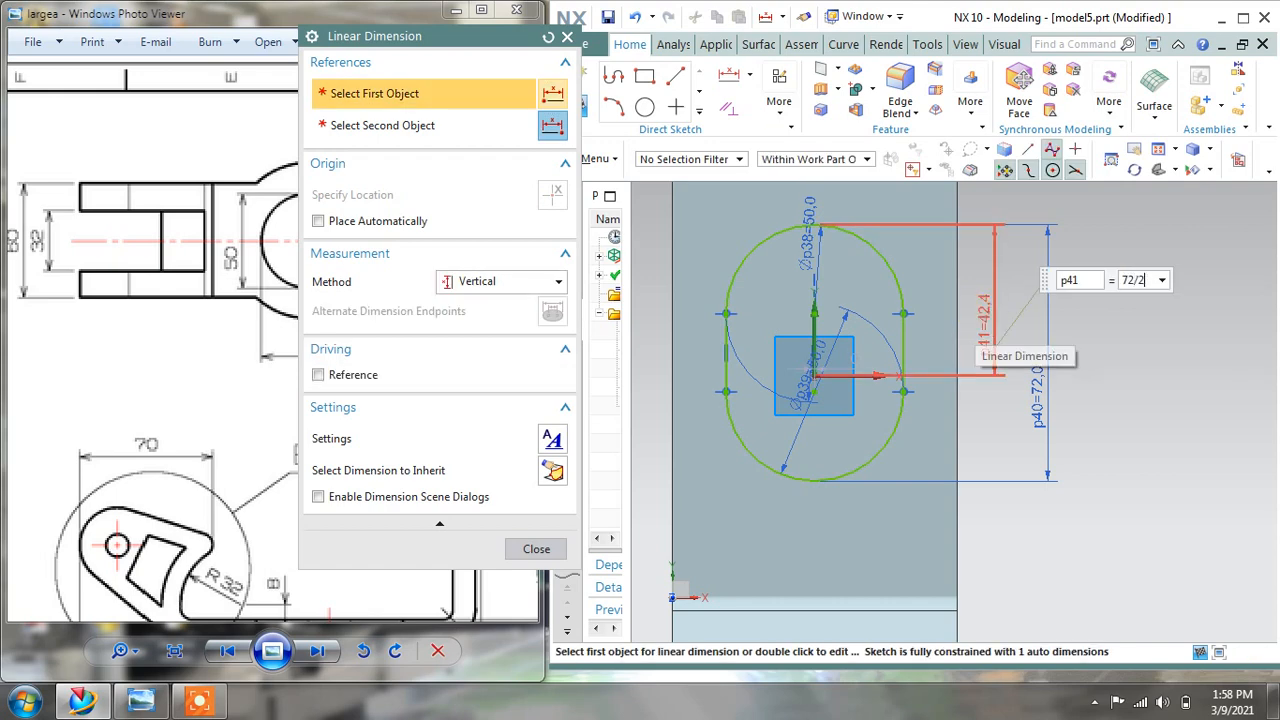
{"action": "left_click", "coordinate": [986, 318]}
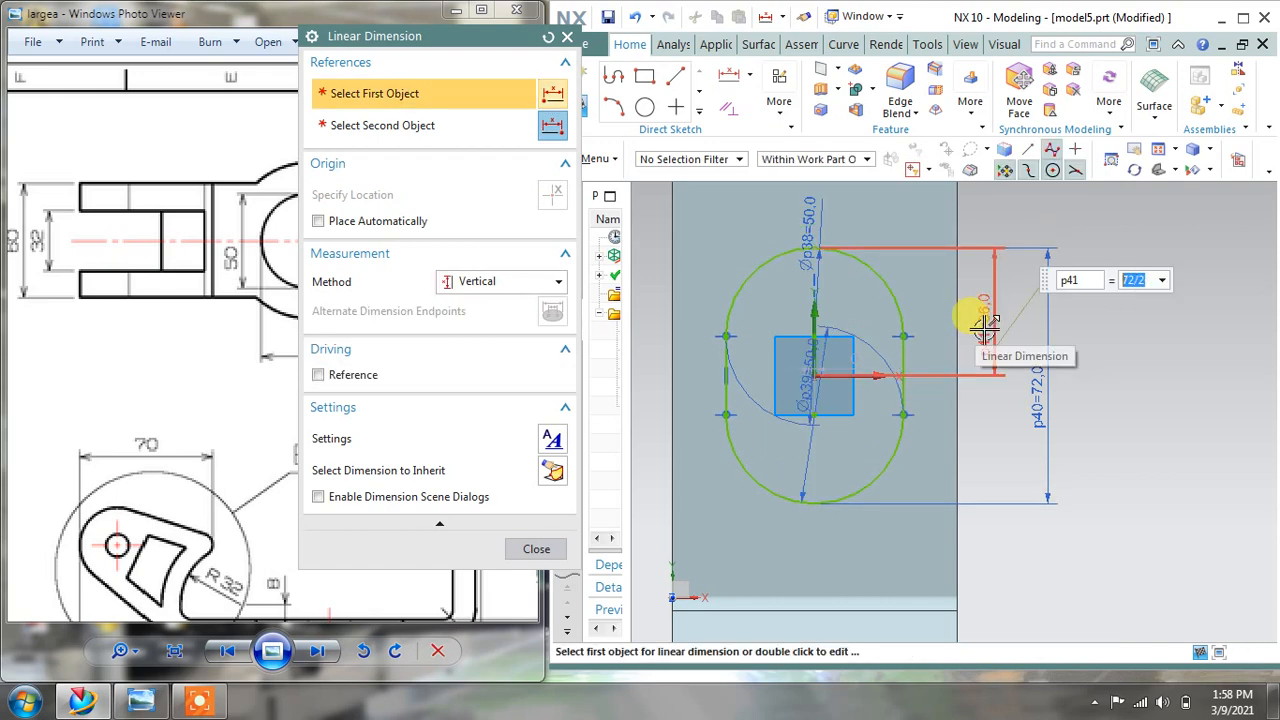
{"action": "left_click", "coordinate": [536, 549]}
{"action": "scroll", "coordinate": [843, 410], "scroll_direction": "down", "scroll_amount": 5}
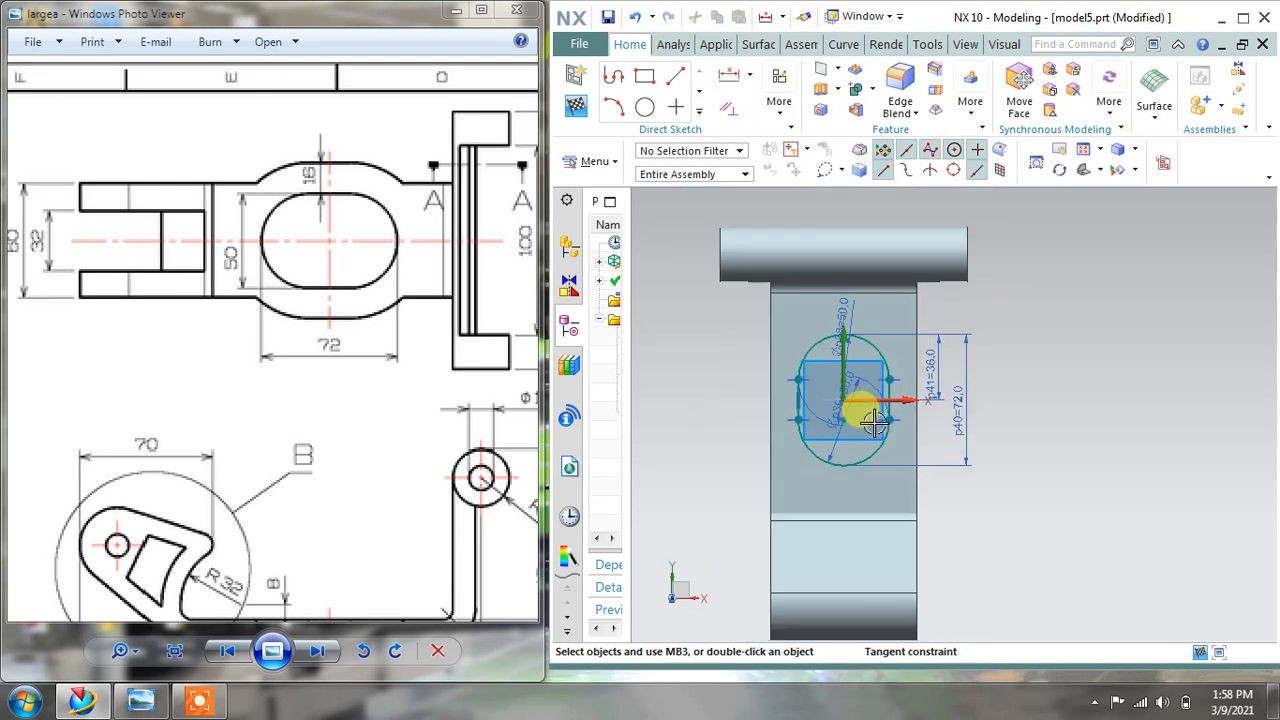
{"action": "scroll", "coordinate": [873, 422], "scroll_direction": "up", "scroll_amount": 2}
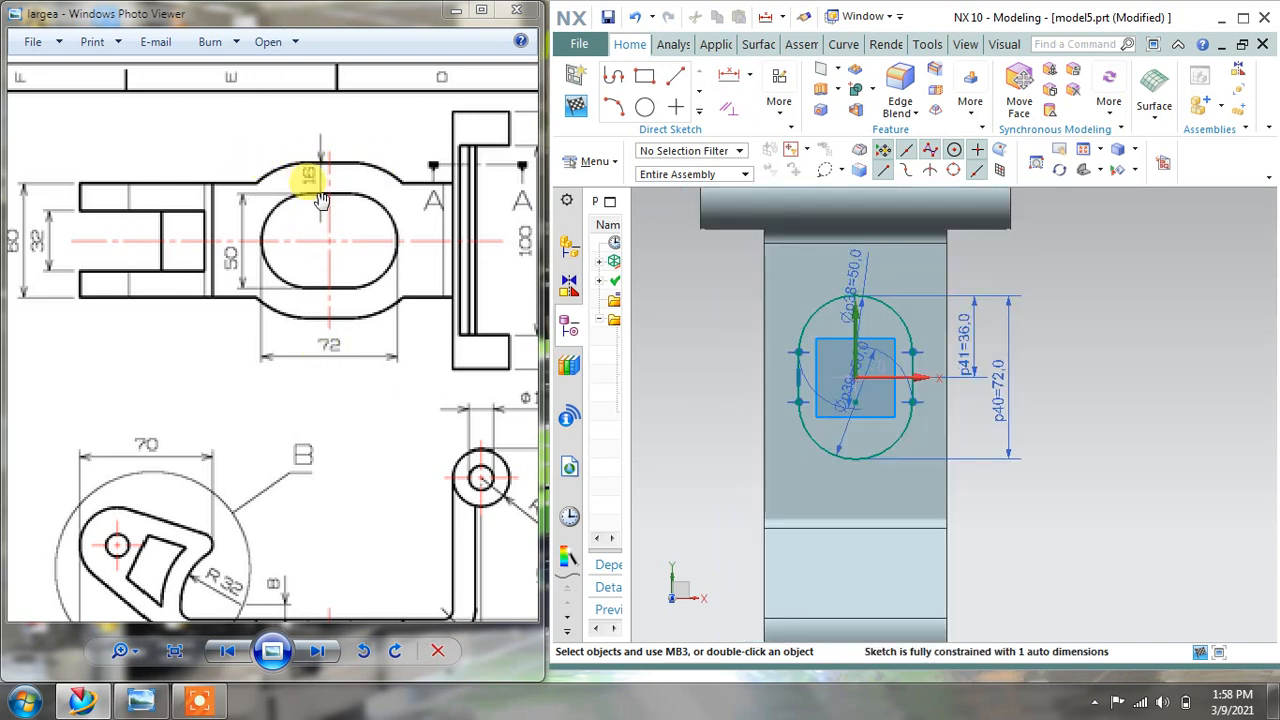
{"action": "left_click", "coordinate": [705, 112]}
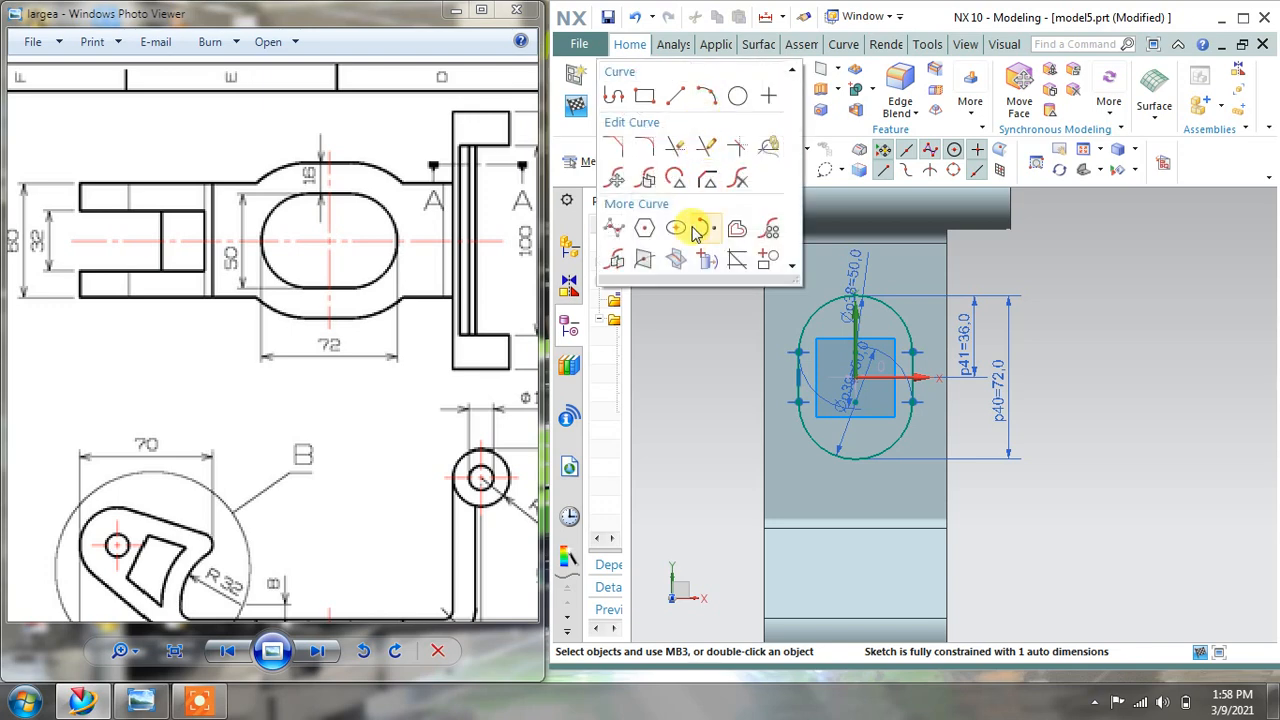
{"action": "left_click", "coordinate": [731, 251]}
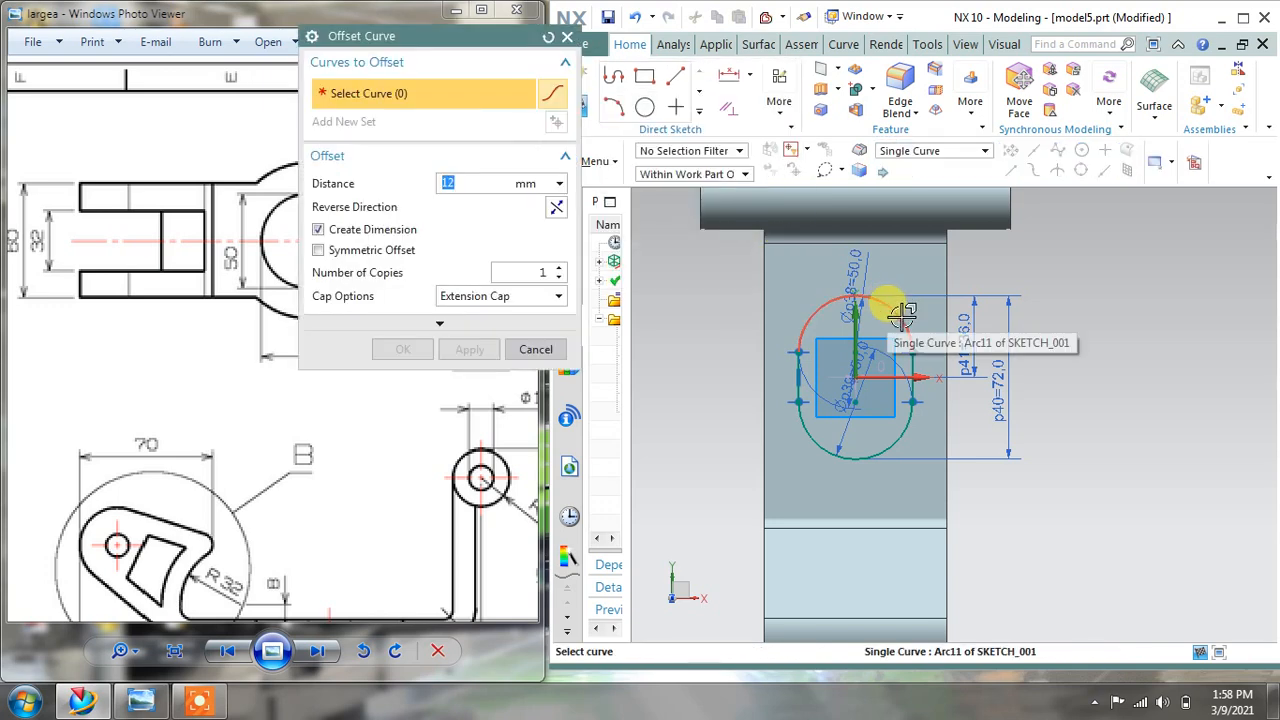
{"action": "left_click", "coordinate": [898, 154]}
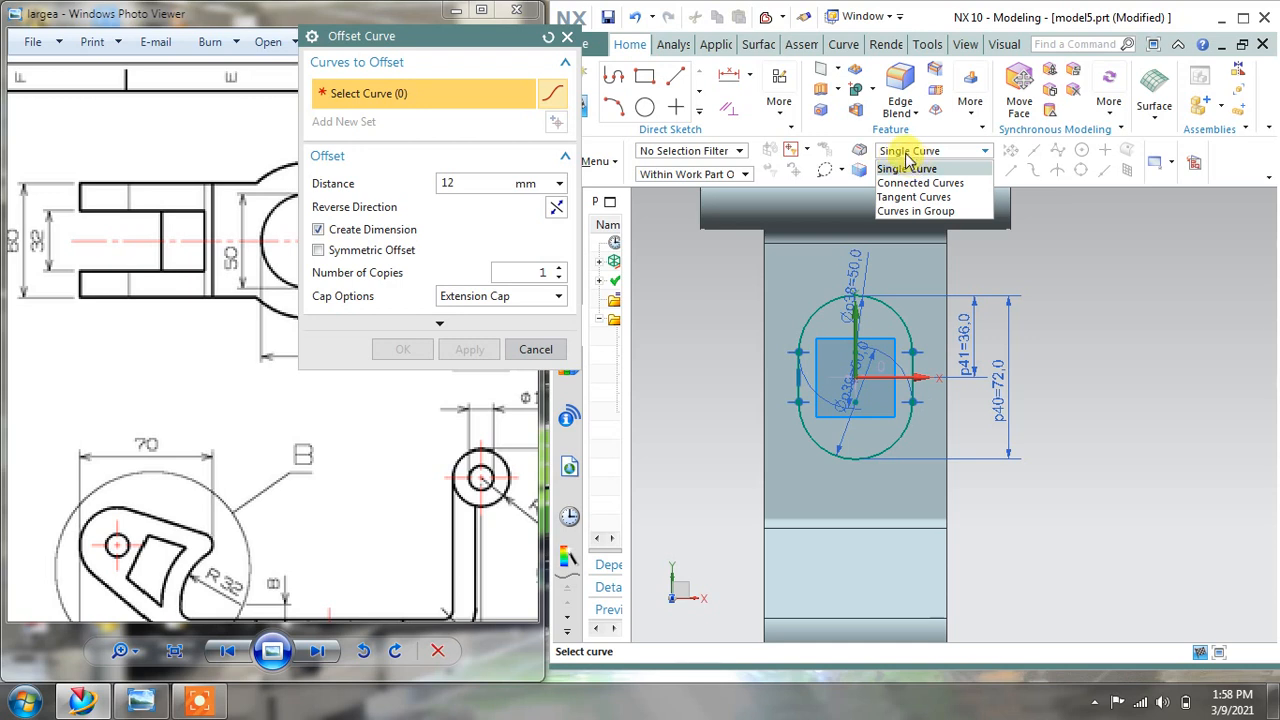
{"action": "left_click", "coordinate": [920, 183]}
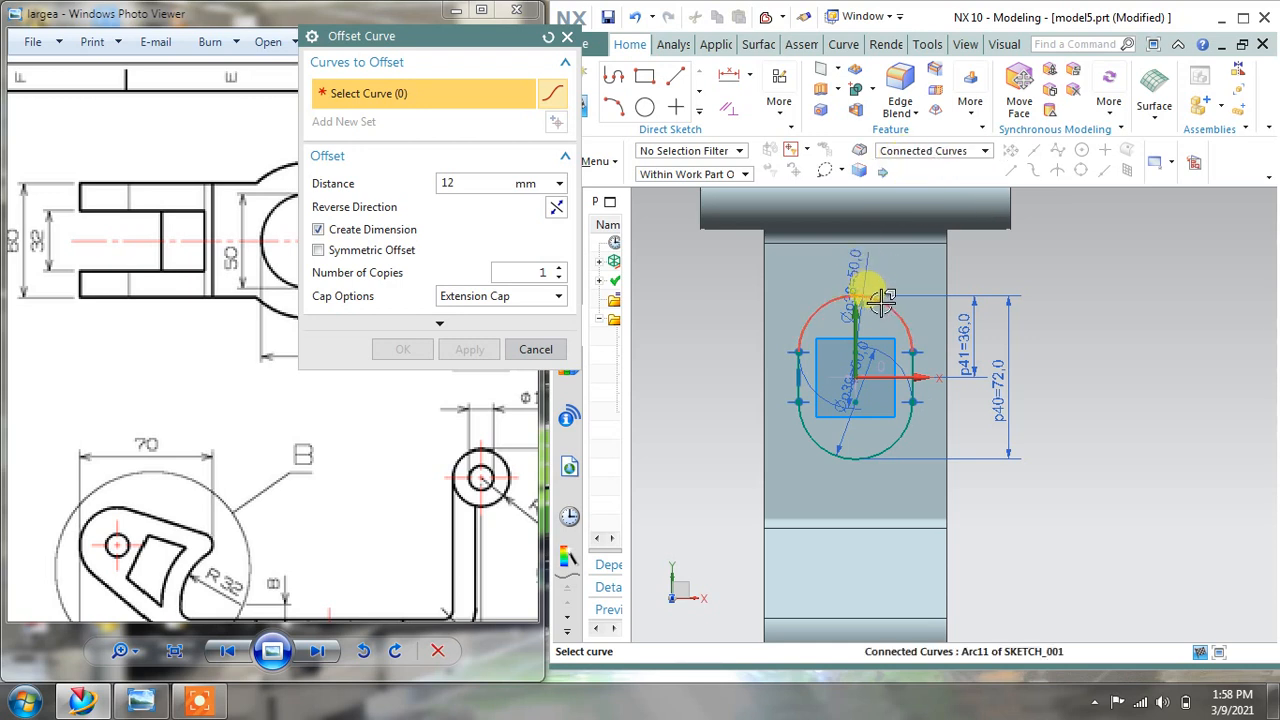
{"action": "left_click", "coordinate": [882, 300]}
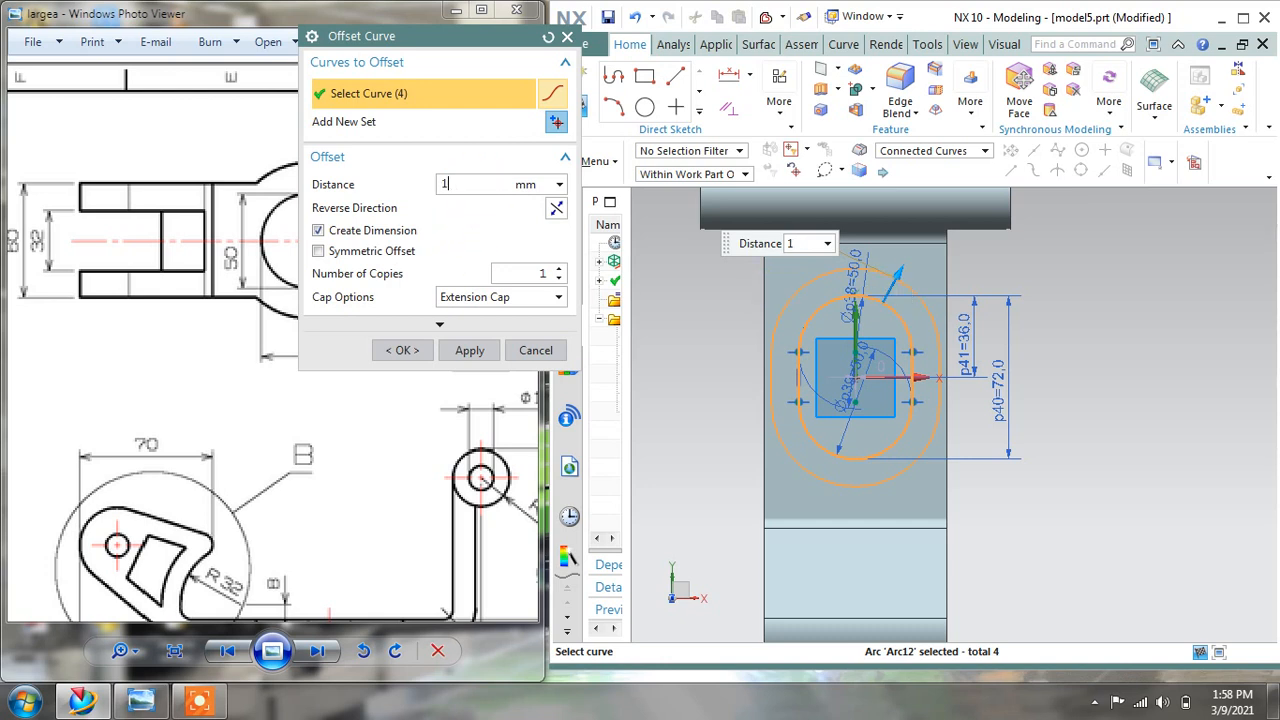
{"action": "type", "text": "6"}
{"action": "double_click", "coordinate": [486, 183]}
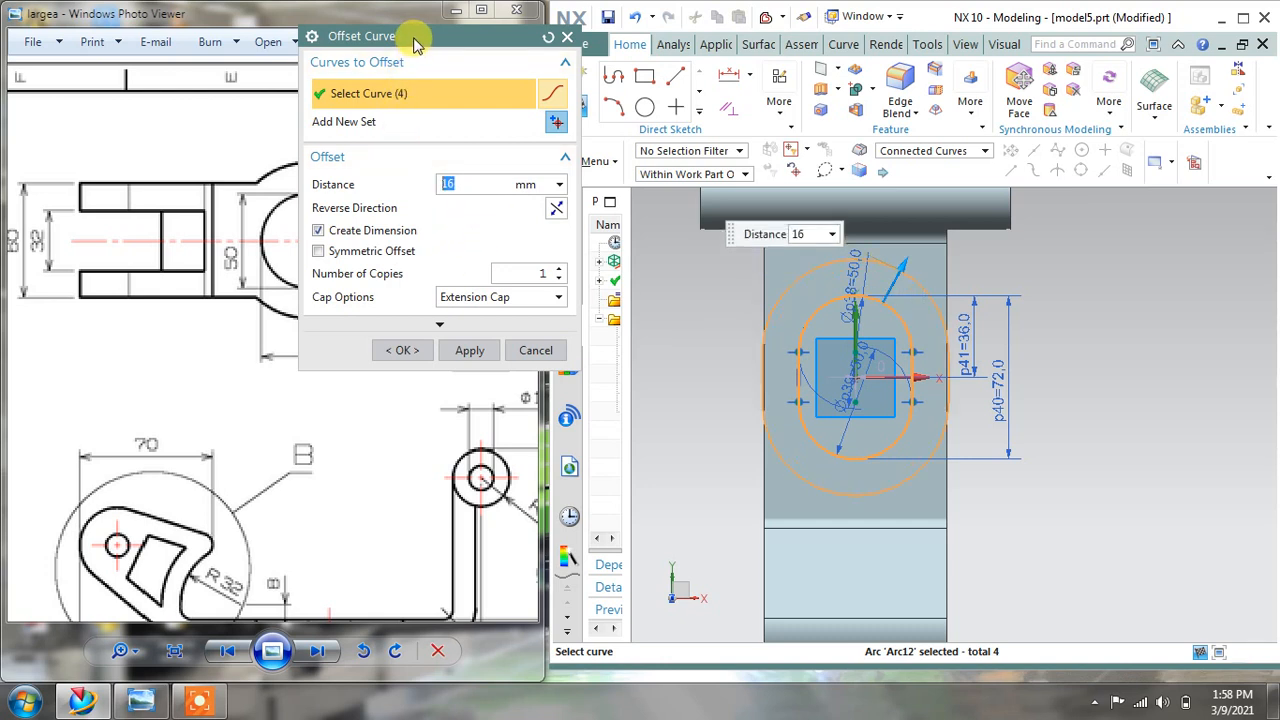
{"action": "left_click_drag", "start_coordinate": [418, 37], "coordinate": [543, 40]}
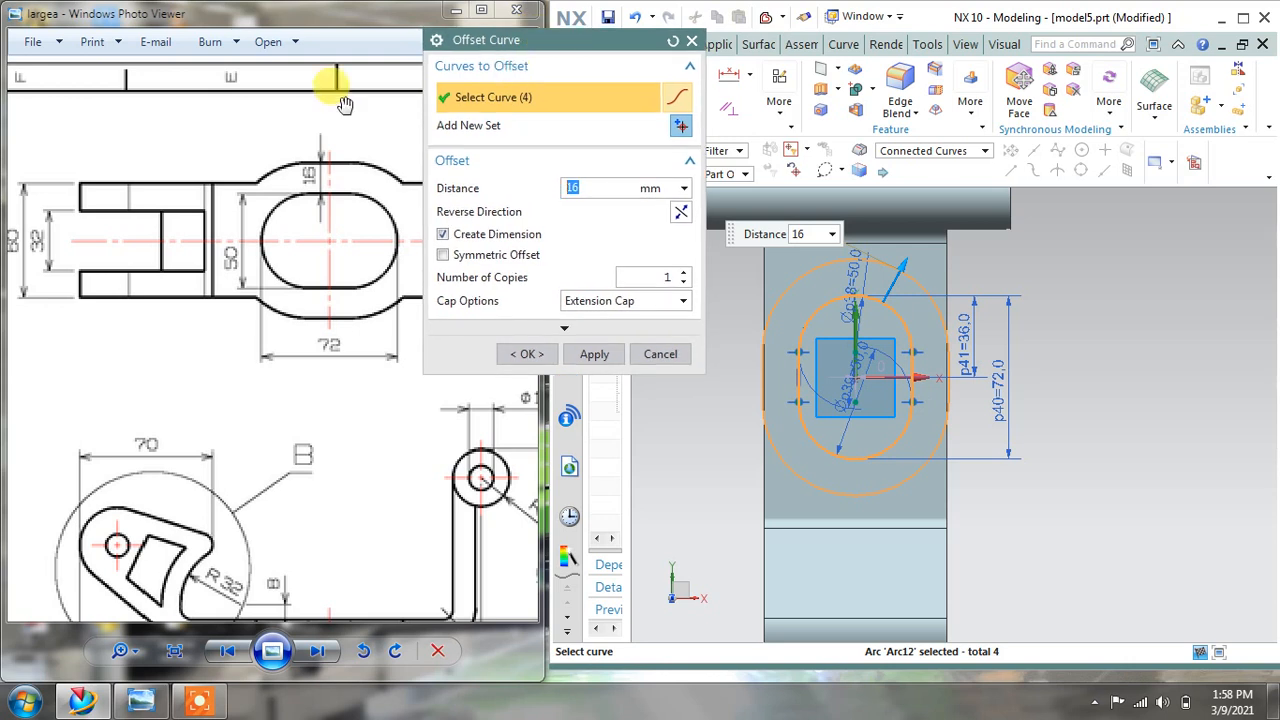
{"action": "left_click_drag", "start_coordinate": [165, 196], "coordinate": [183, 199]}
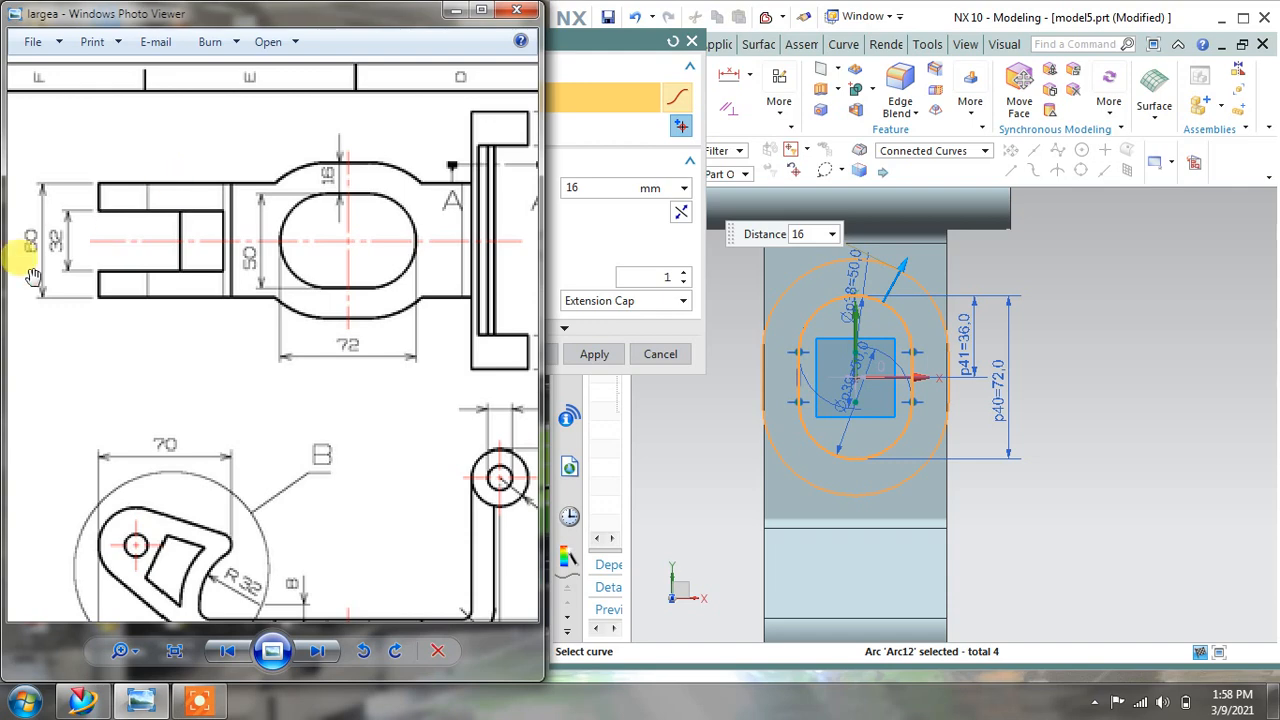
{"action": "scroll", "coordinate": [78, 270], "scroll_direction": "up", "scroll_amount": 5}
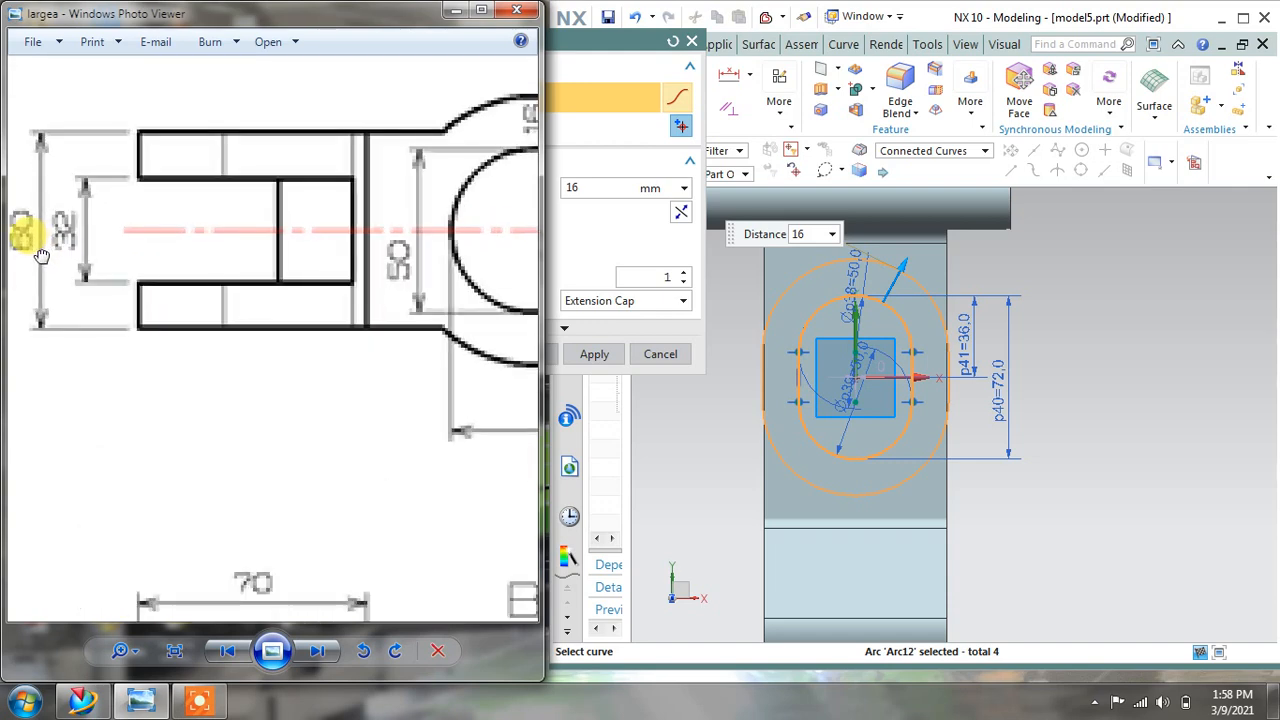
{"action": "scroll", "coordinate": [145, 265], "scroll_direction": "down", "scroll_amount": 4}
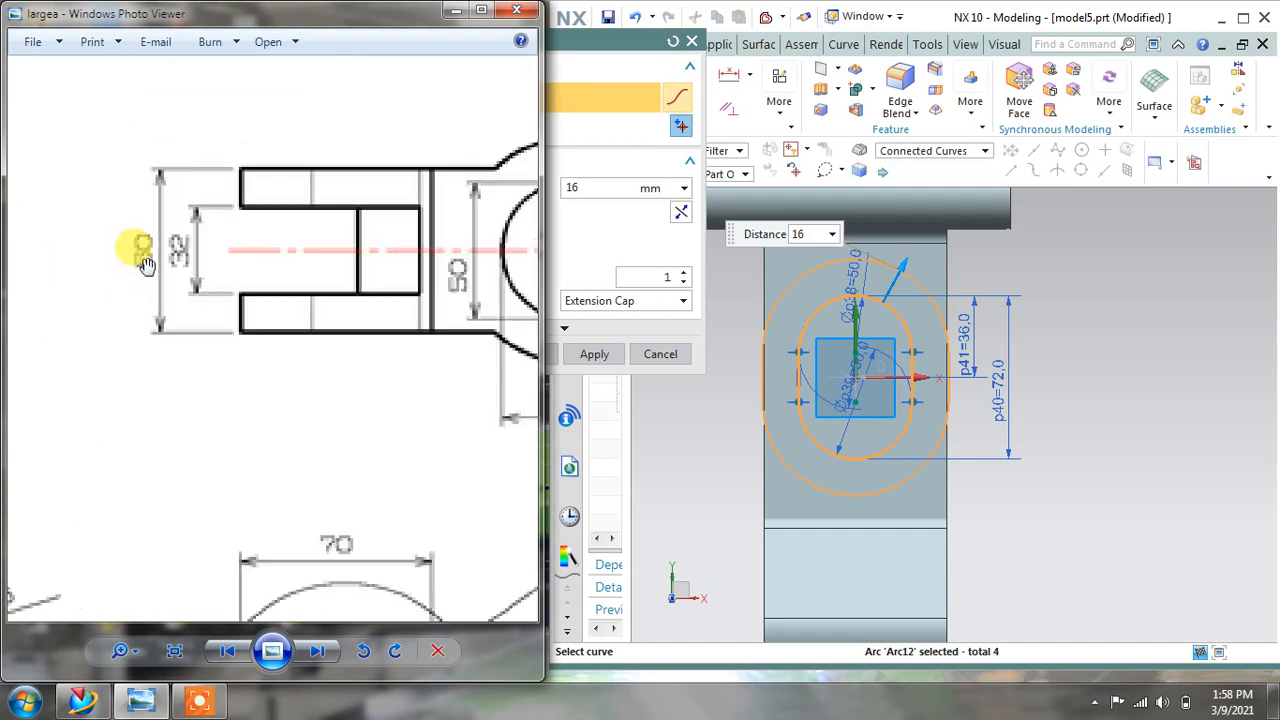
{"action": "left_click", "coordinate": [598, 355]}
{"action": "left_click", "coordinate": [617, 48]}
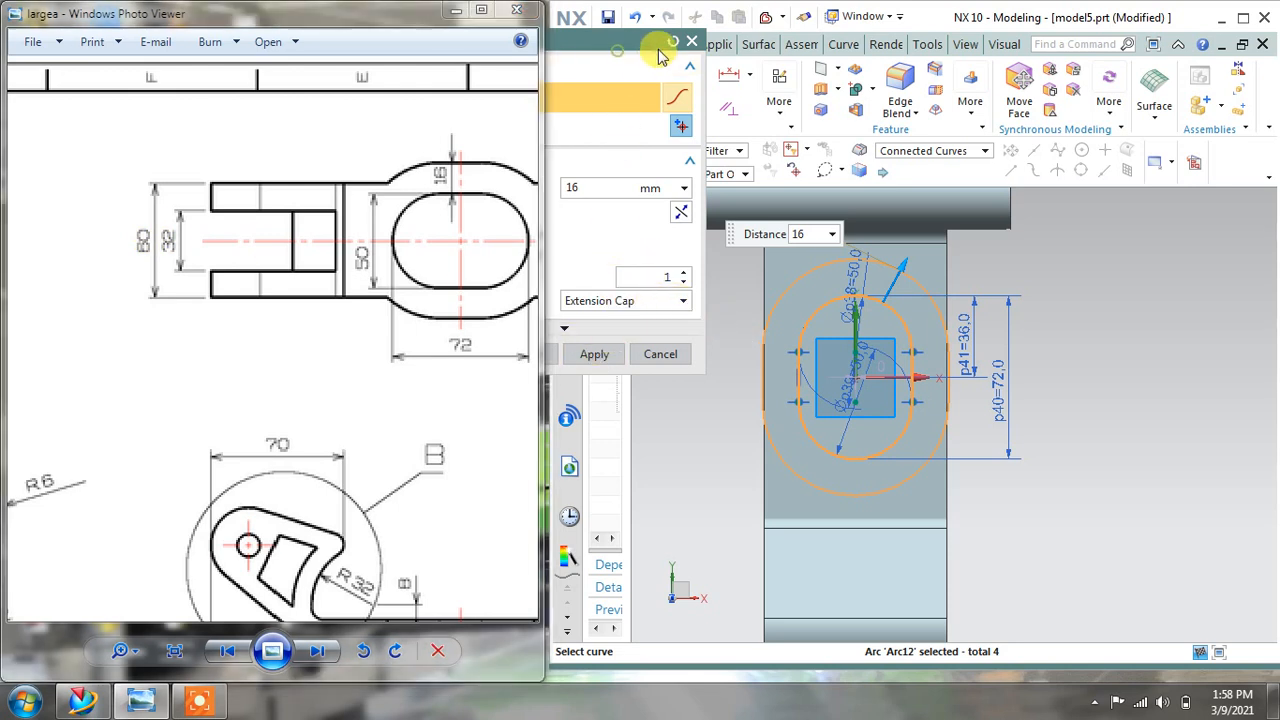
{"action": "left_click", "coordinate": [659, 354]}
Offset the slot's connected outline outward by 16 mm as a single copy.
{"action": "scroll", "coordinate": [760, 360], "scroll_direction": "down", "scroll_amount": 3}
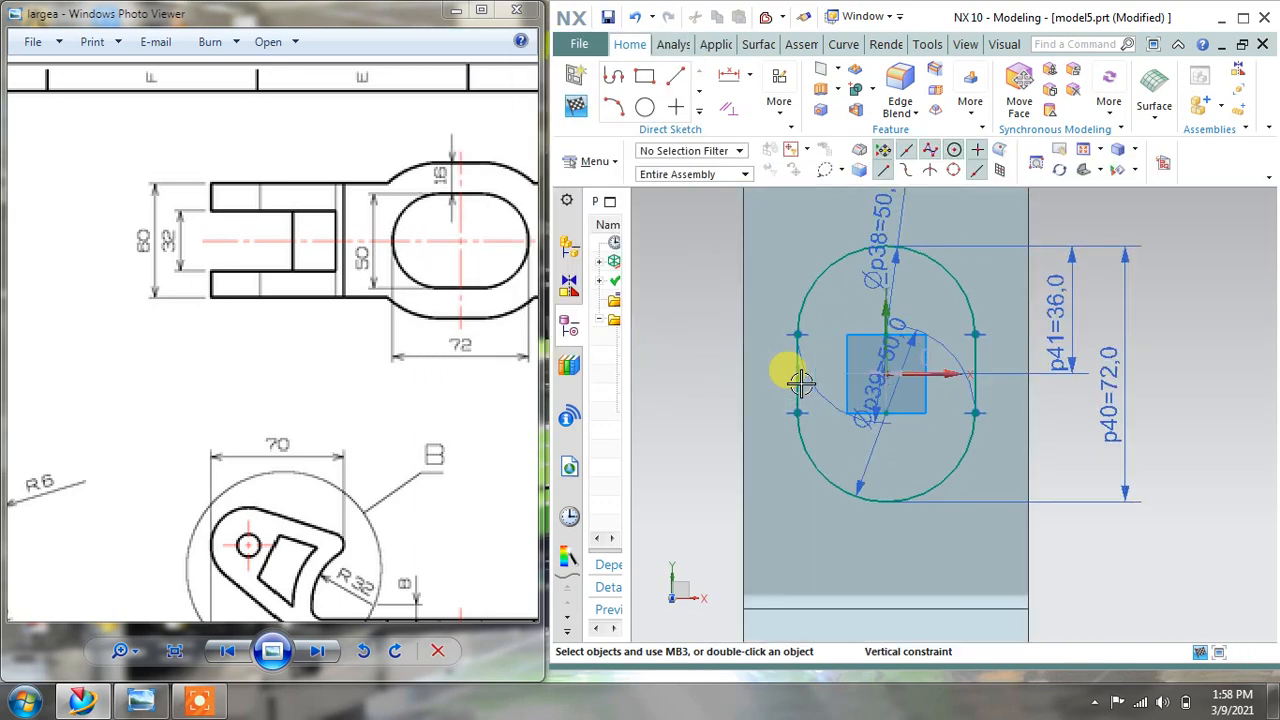
{"action": "scroll", "coordinate": [795, 378], "scroll_direction": "up", "scroll_amount": 4}
{"action": "scroll", "coordinate": [795, 375], "scroll_direction": "down", "scroll_amount": 3}
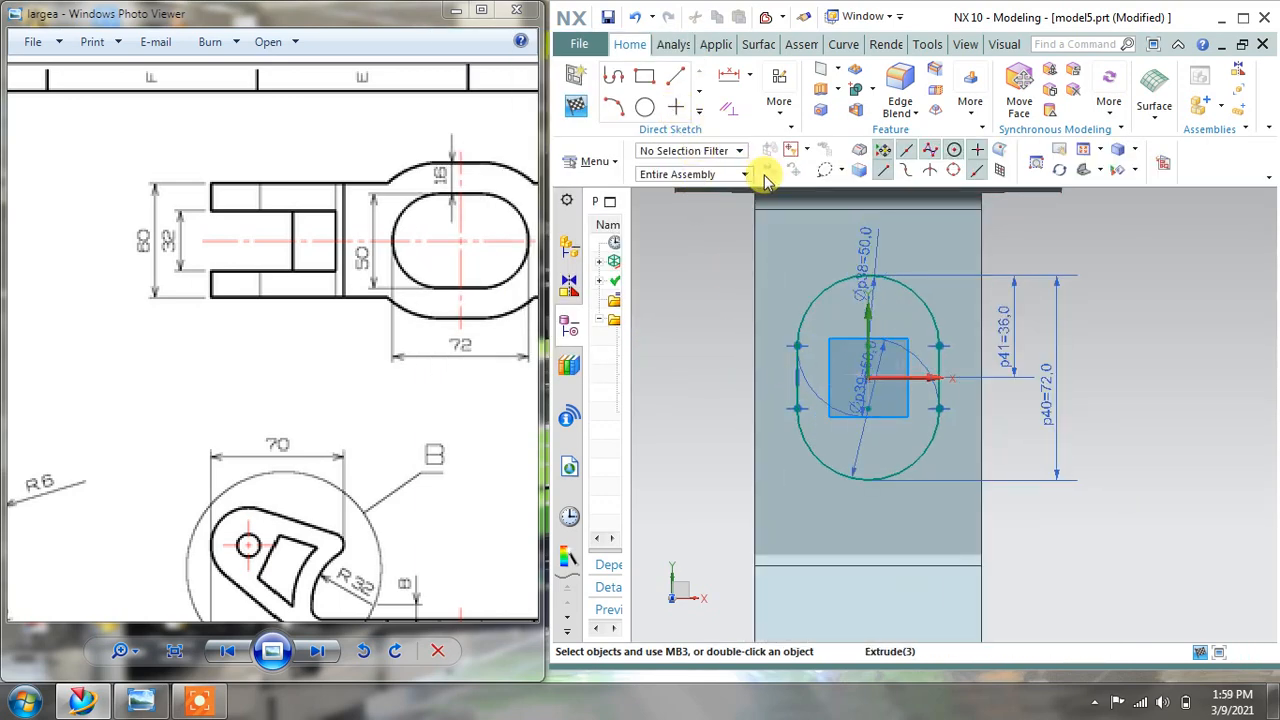
{"action": "left_click", "coordinate": [700, 112]}
{"action": "left_click", "coordinate": [738, 228]}
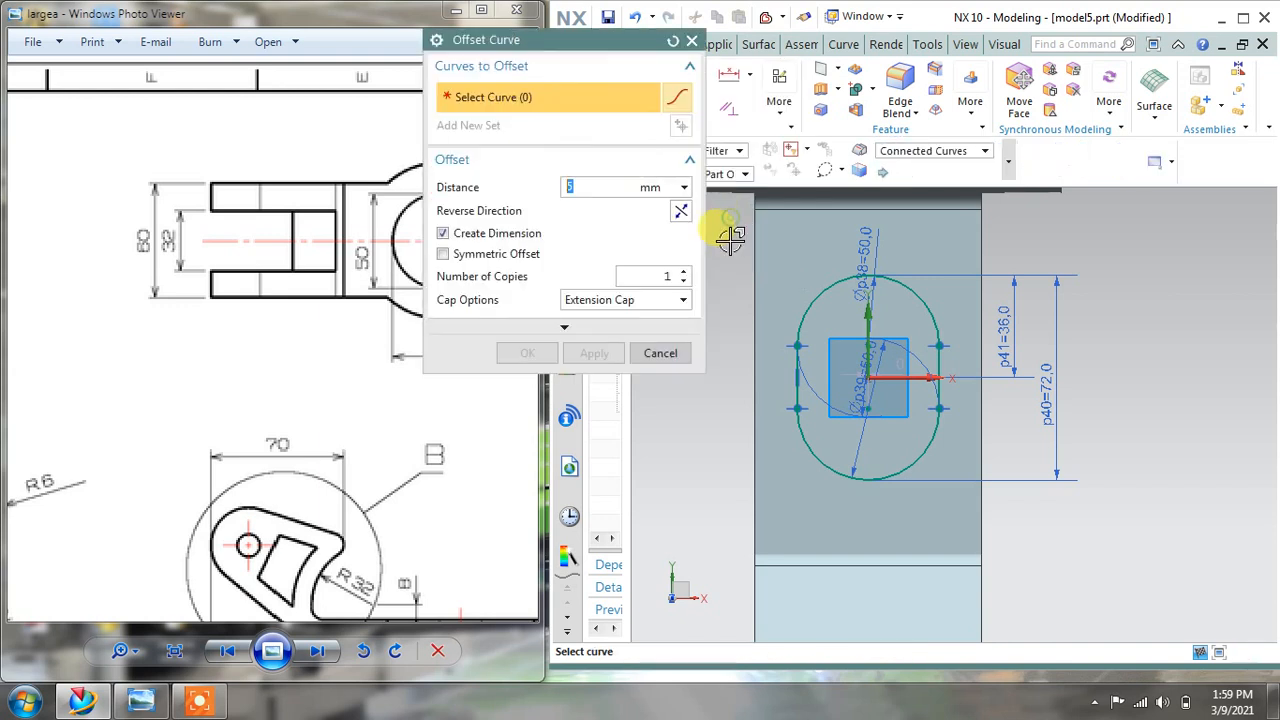
{"action": "left_click", "coordinate": [860, 272]}
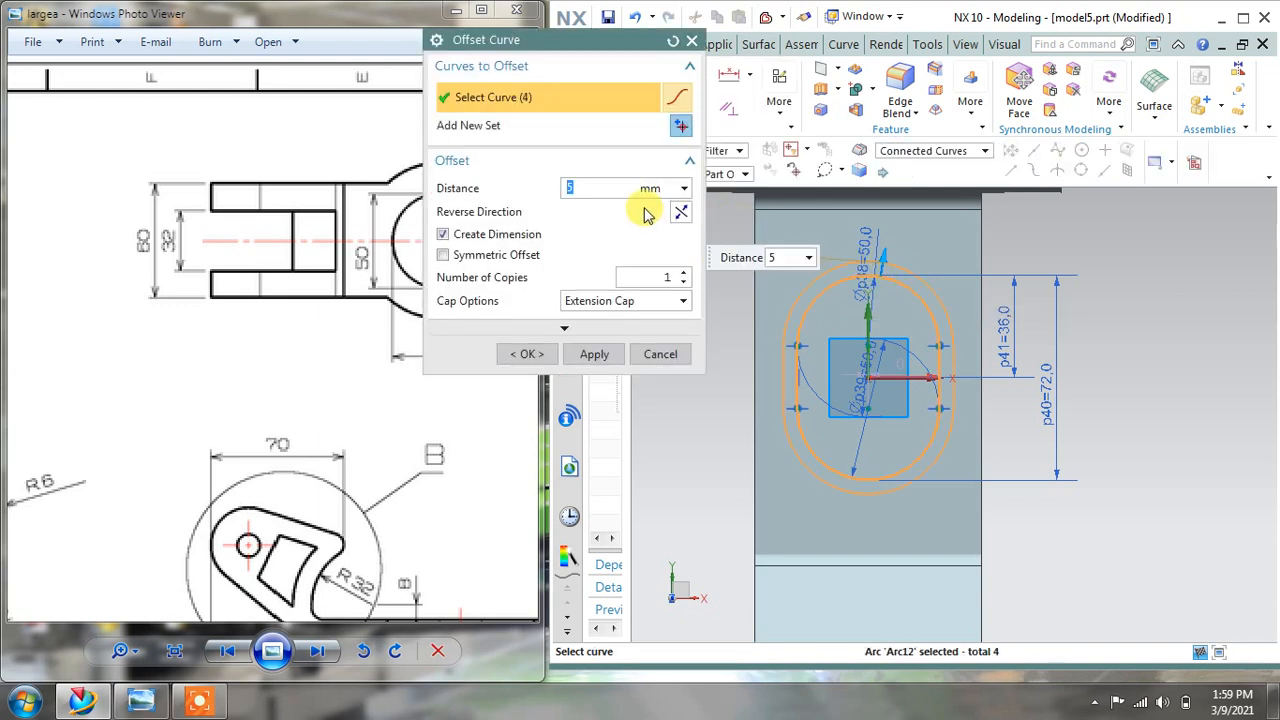
{"action": "key", "text": "Return"}
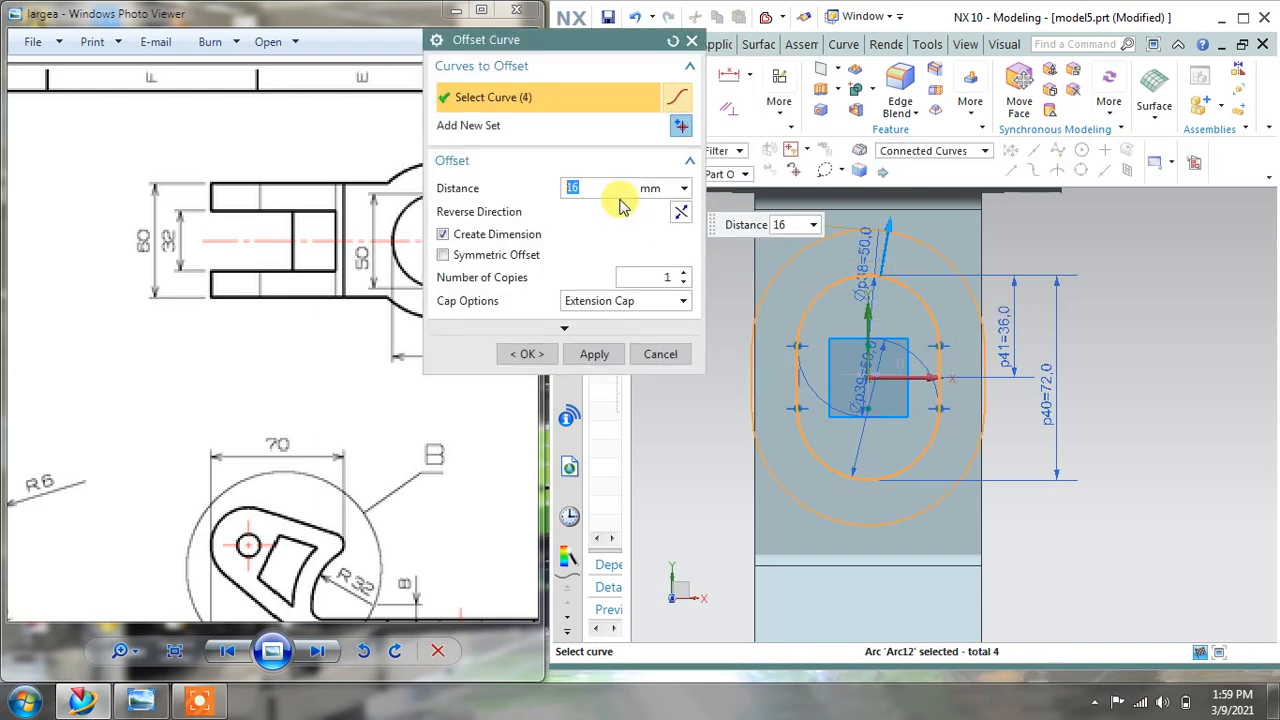
{"action": "left_click", "coordinate": [594, 354]}
{"action": "left_click", "coordinate": [660, 354]}
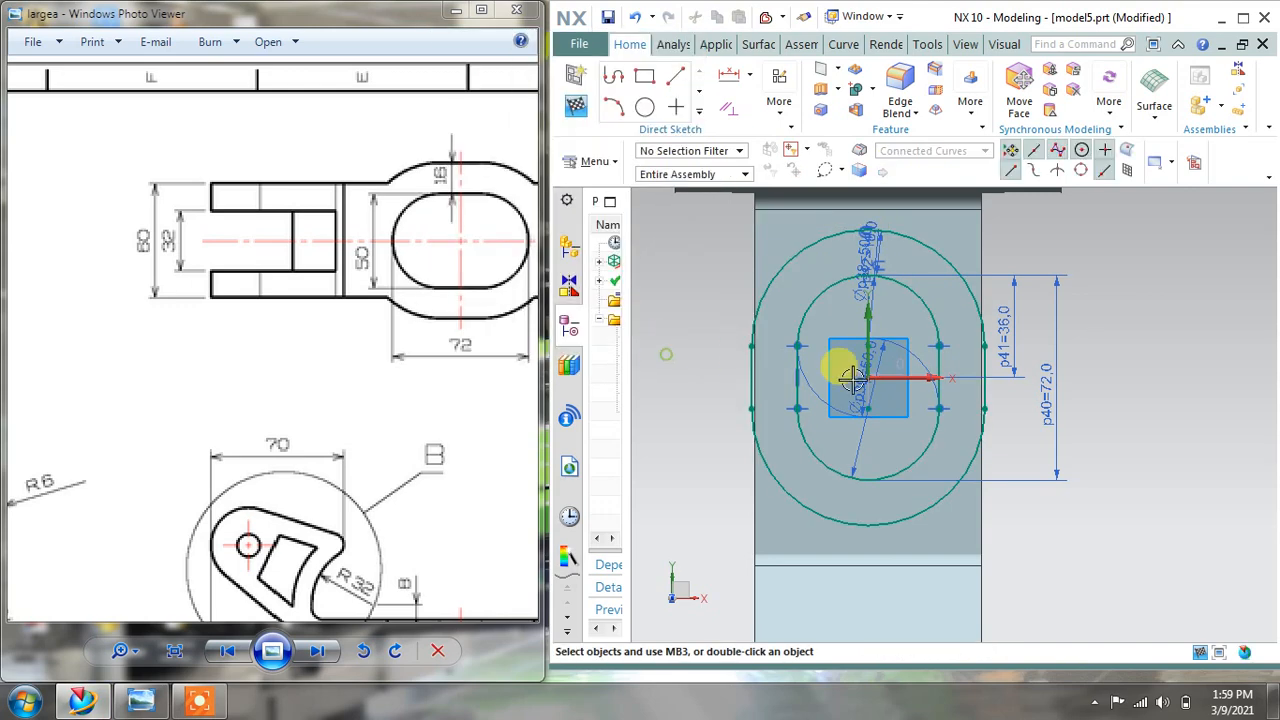
Finish the slot sketch, orbit to a 3D view of the bracket, and widen the Part Navigator to show the feature names.
{"action": "scroll", "coordinate": [845, 363], "scroll_direction": "down", "scroll_amount": 3}
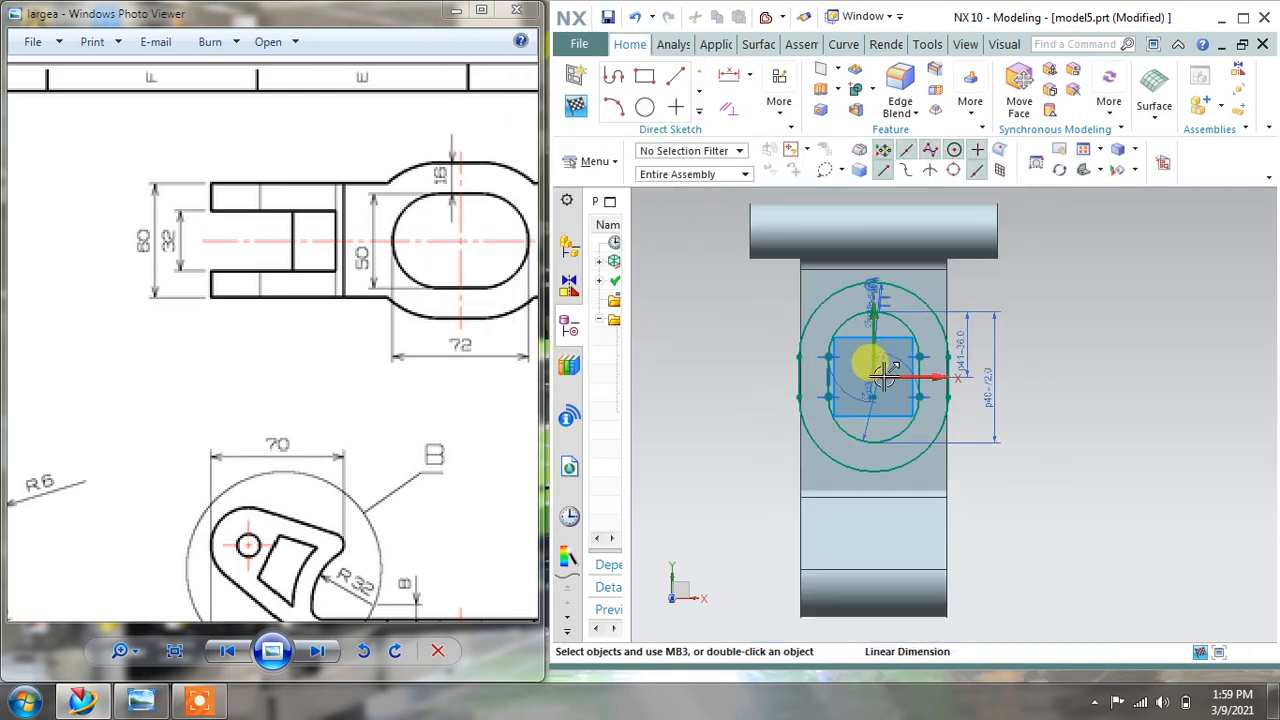
{"action": "left_click", "coordinate": [578, 108]}
{"action": "middle_click_drag", "start_coordinate": [852, 328], "coordinate": [768, 242]}
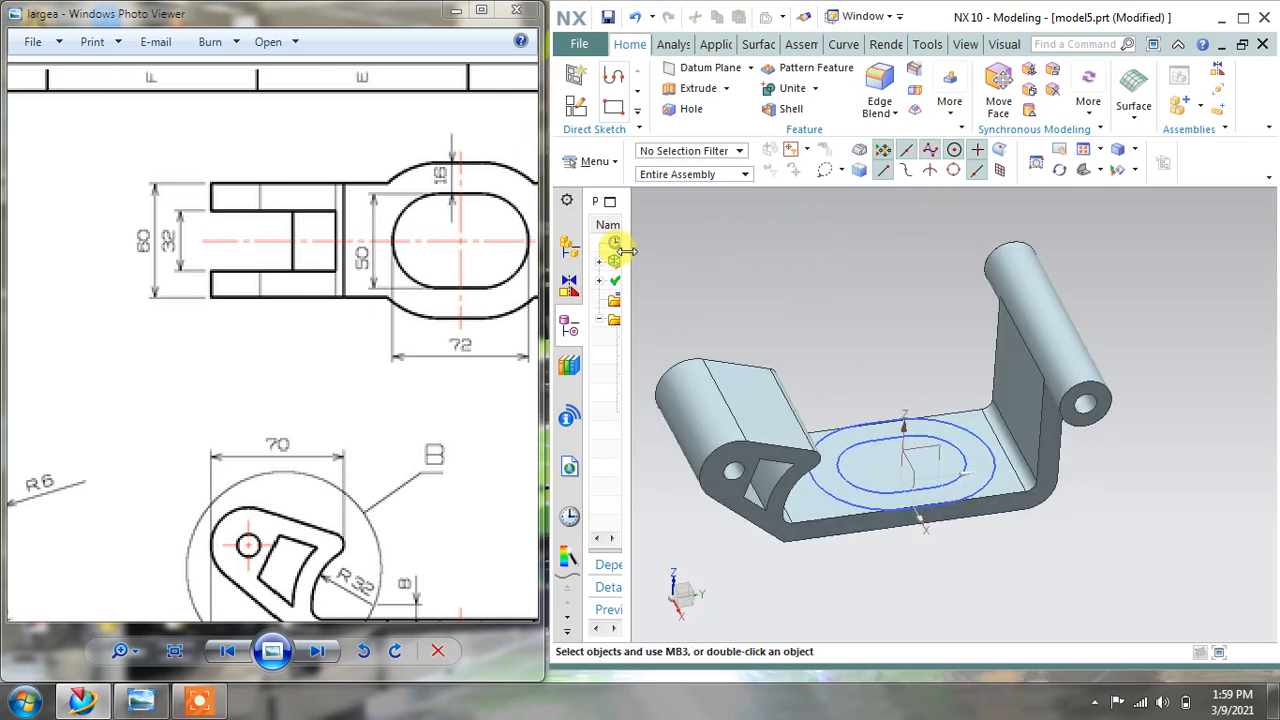
{"action": "left_click_drag", "start_coordinate": [622, 249], "coordinate": [750, 261]}
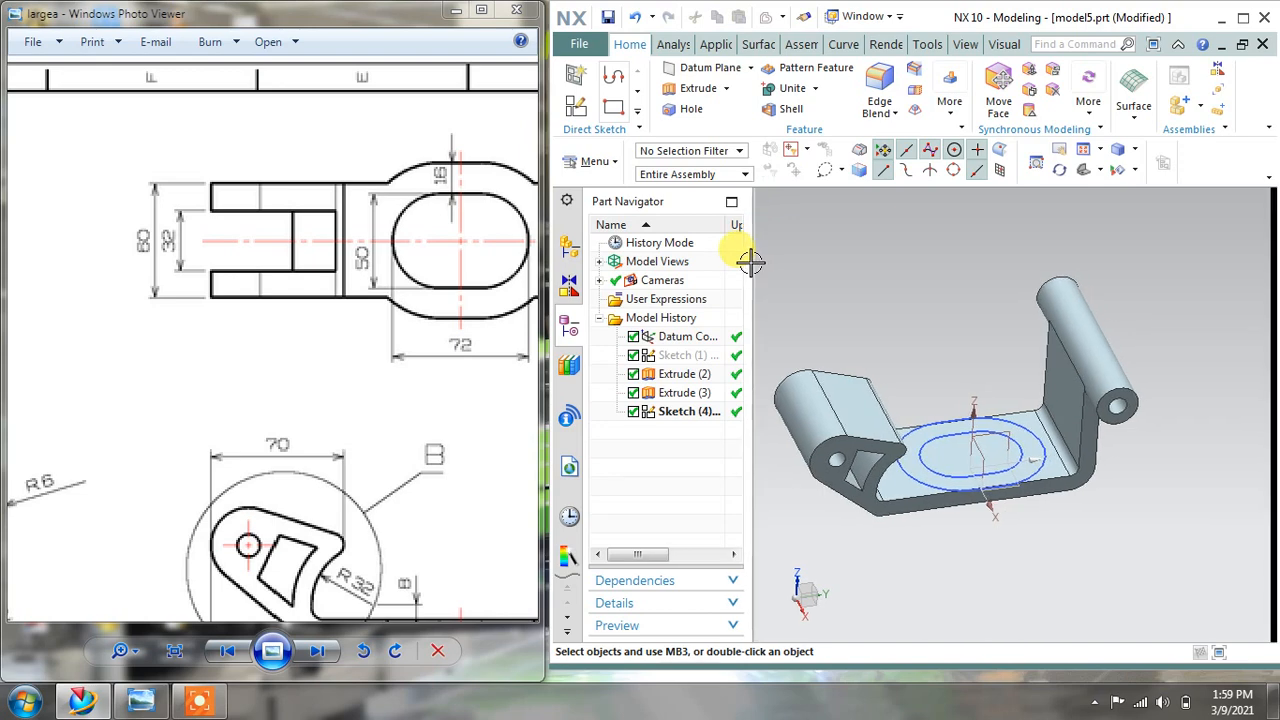
Edit the bracket's main profile extrusion so its start distance is -30 mm, matching the 30 mm end distance.
{"action": "middle_click_drag", "start_coordinate": [750, 261], "coordinate": [900, 335]}
{"action": "left_click", "coordinate": [682, 373]}
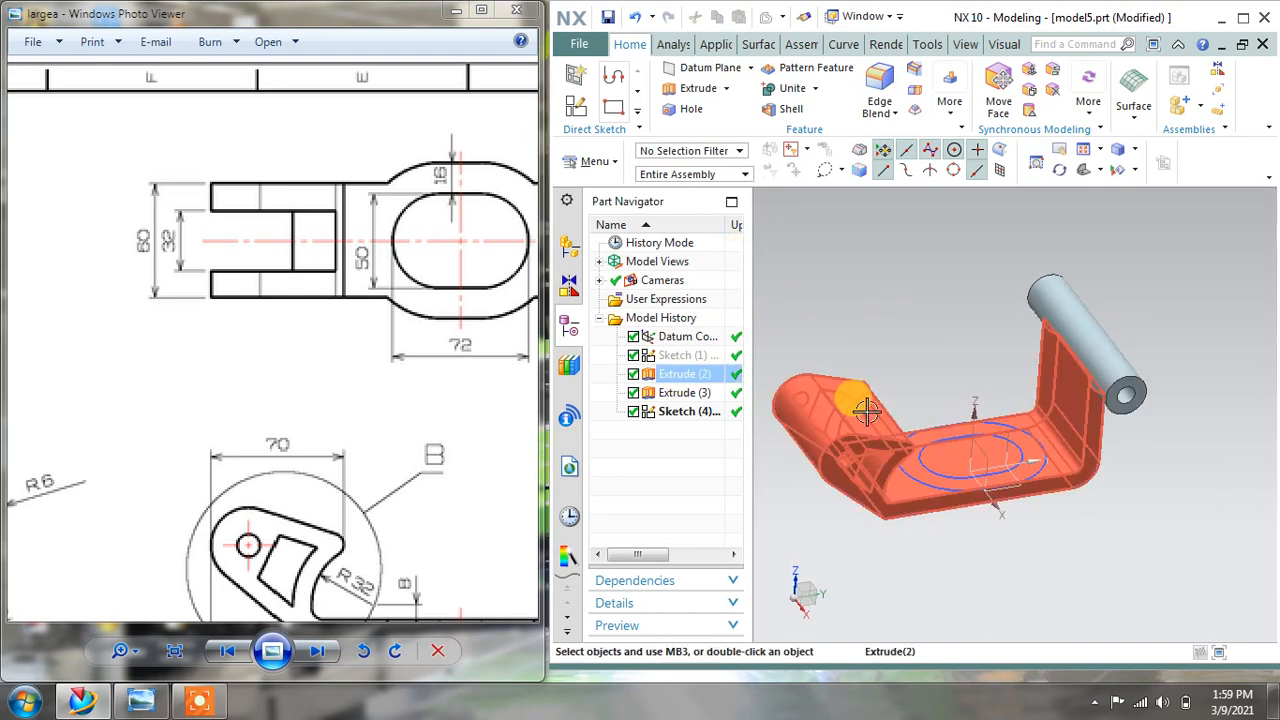
{"action": "double_click", "coordinate": [866, 410]}
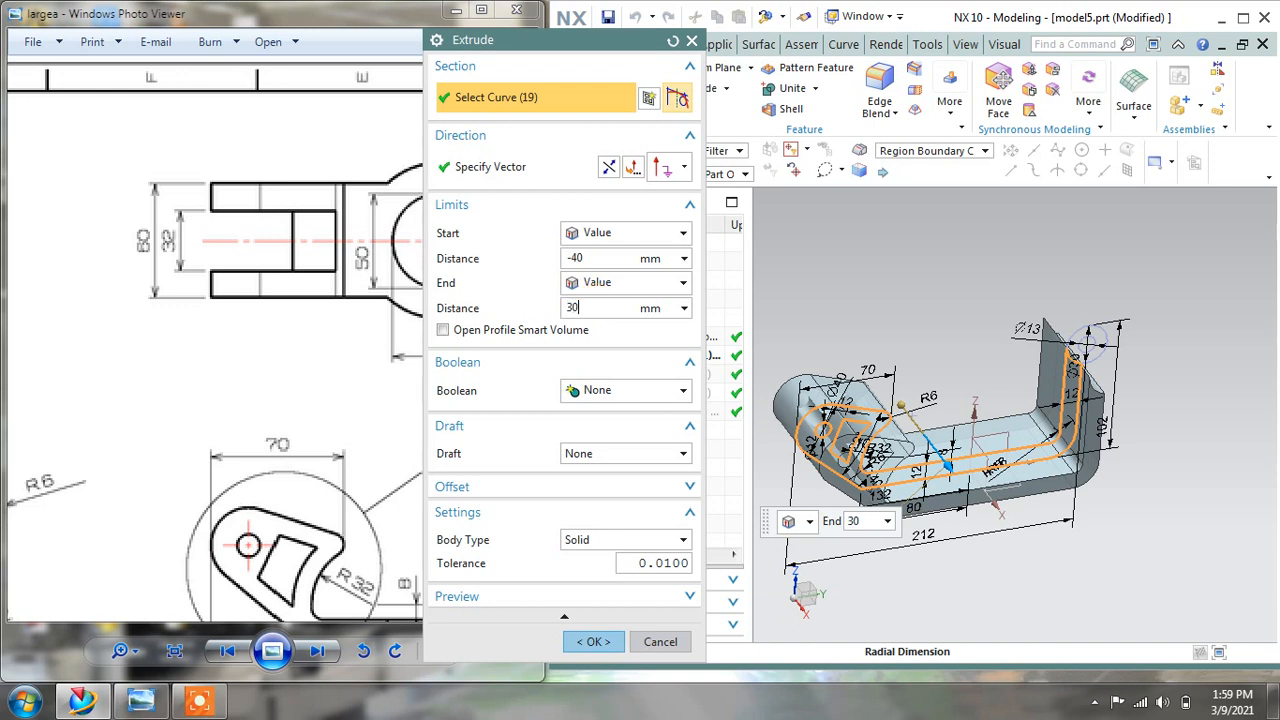
{"action": "left_click", "coordinate": [590, 257]}
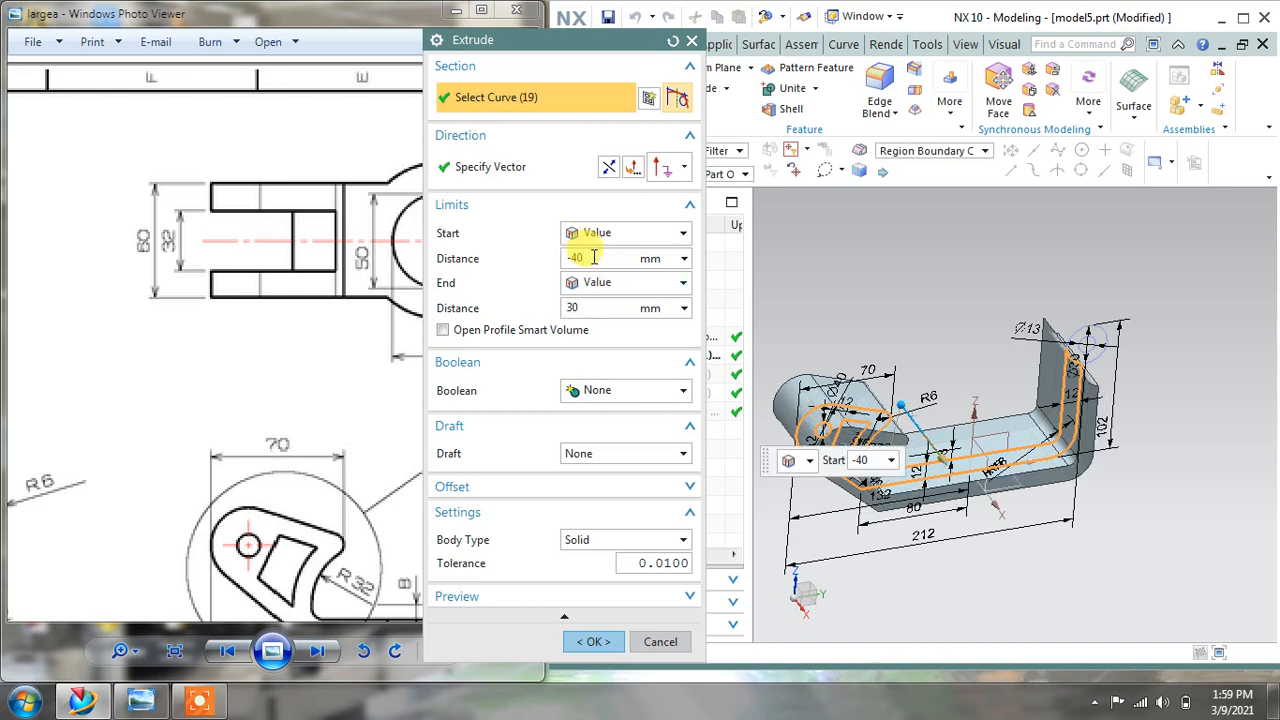
{"action": "type", "text": "-30"}
{"action": "key", "text": "Return"}
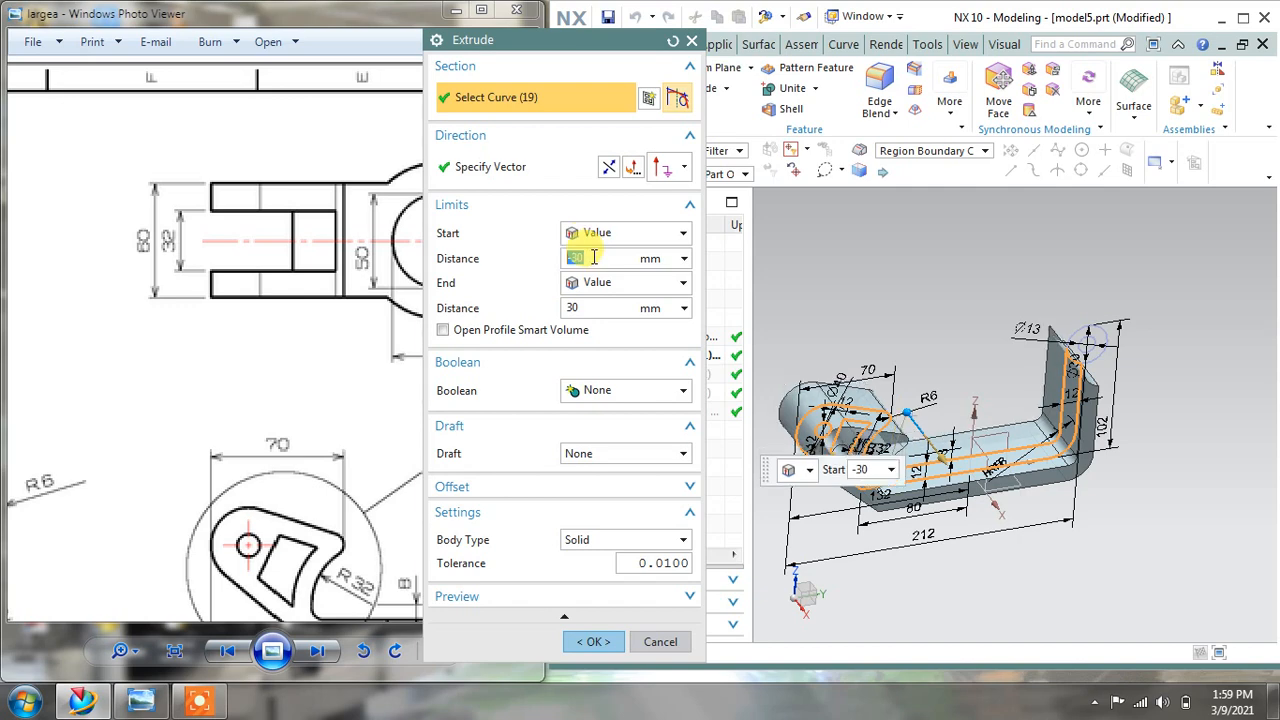
{"action": "left_click", "coordinate": [593, 641]}
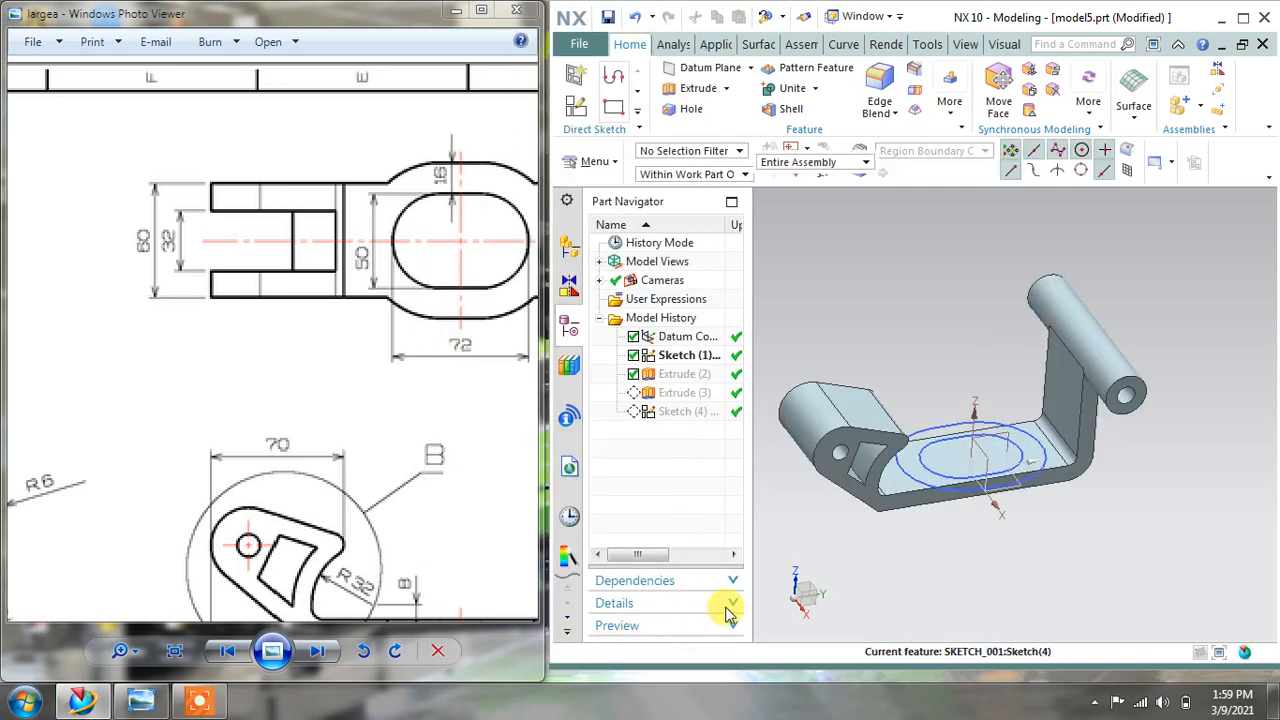
Extrude the slot sketch's inner and outer outlines 12 mm downward along the ZC axis, uniting the ring with the bracket body.
{"action": "mouse_move", "coordinate": [887, 569]}
{"action": "middle_mouse_down"}
{"action": "mouse_move", "coordinate": [890, 594]}
{"action": "mouse_move", "coordinate": [843, 528]}
{"action": "mouse_move", "coordinate": [829, 429]}
{"action": "mouse_move", "coordinate": [834, 500]}
{"action": "mouse_move", "coordinate": [863, 543]}
{"action": "mouse_move", "coordinate": [898, 543]}
{"action": "mouse_move", "coordinate": [869, 549]}
{"action": "mouse_move", "coordinate": [875, 563]}
{"action": "middle_mouse_up"}
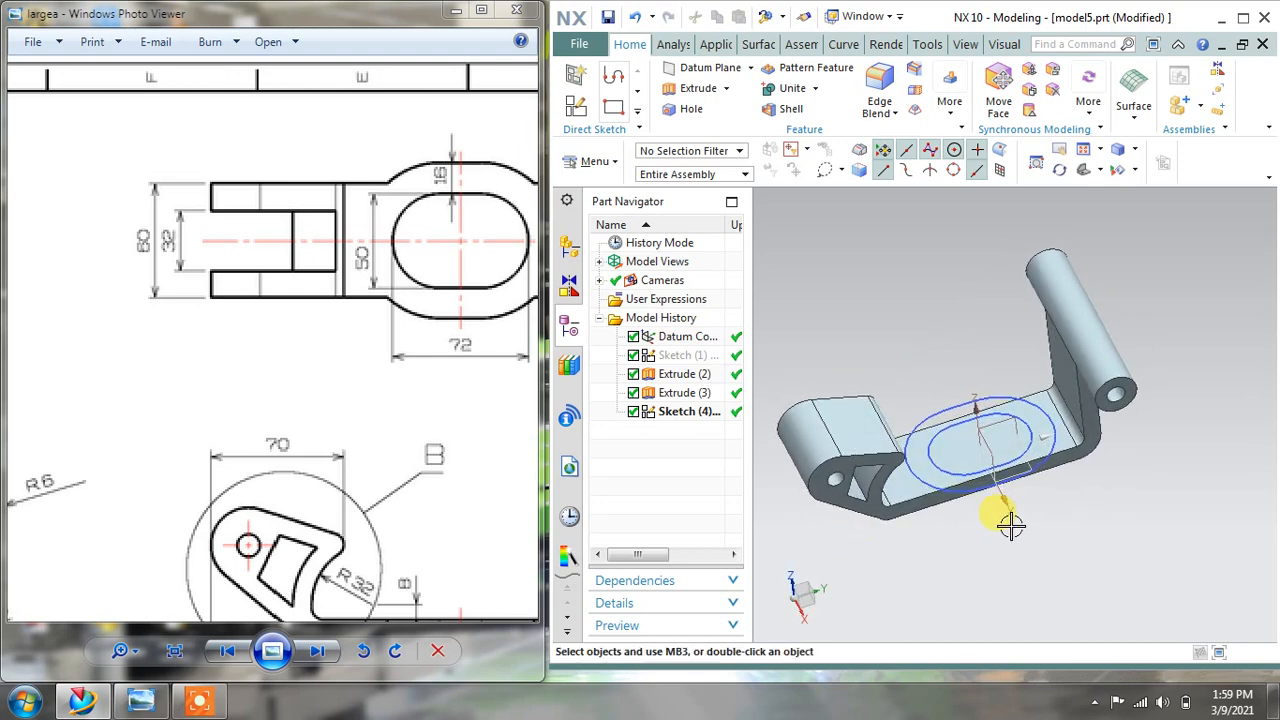
{"action": "scroll", "coordinate": [1074, 467], "scroll_direction": "up", "scroll_amount": 2}
{"action": "middle_click_drag", "start_coordinate": [1057, 466], "coordinate": [1010, 400]}
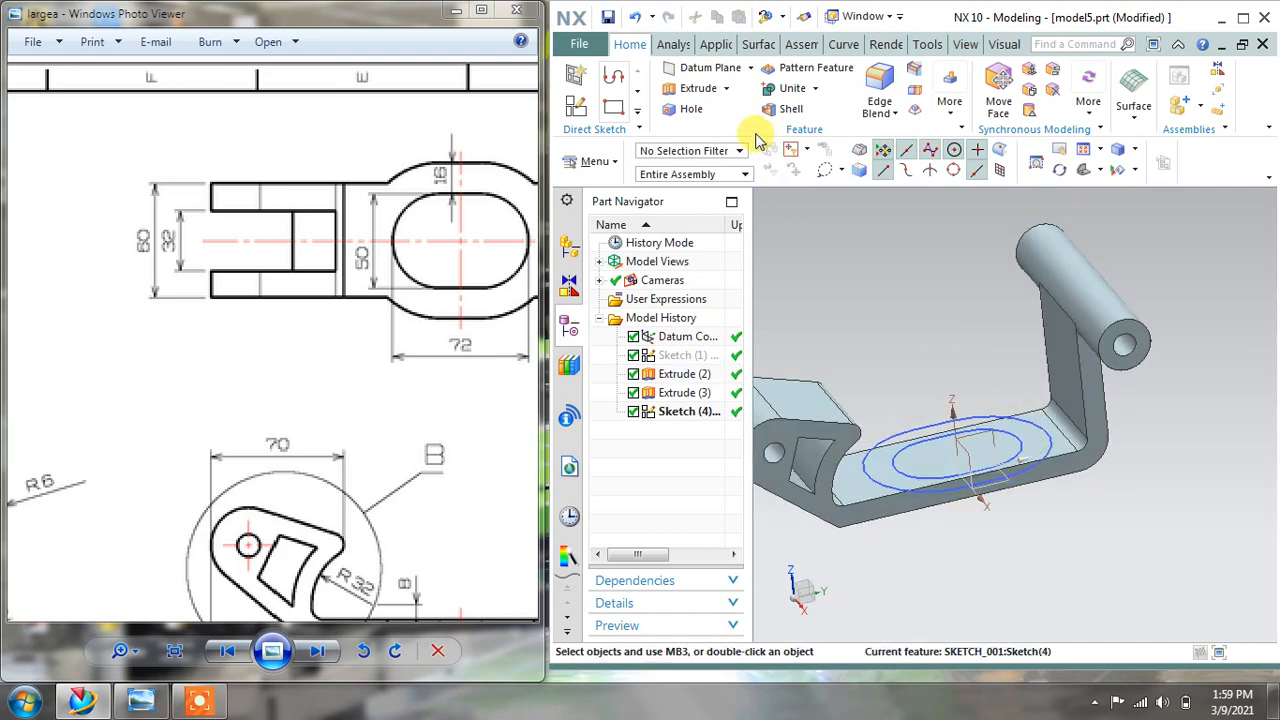
{"action": "left_click", "coordinate": [688, 90]}
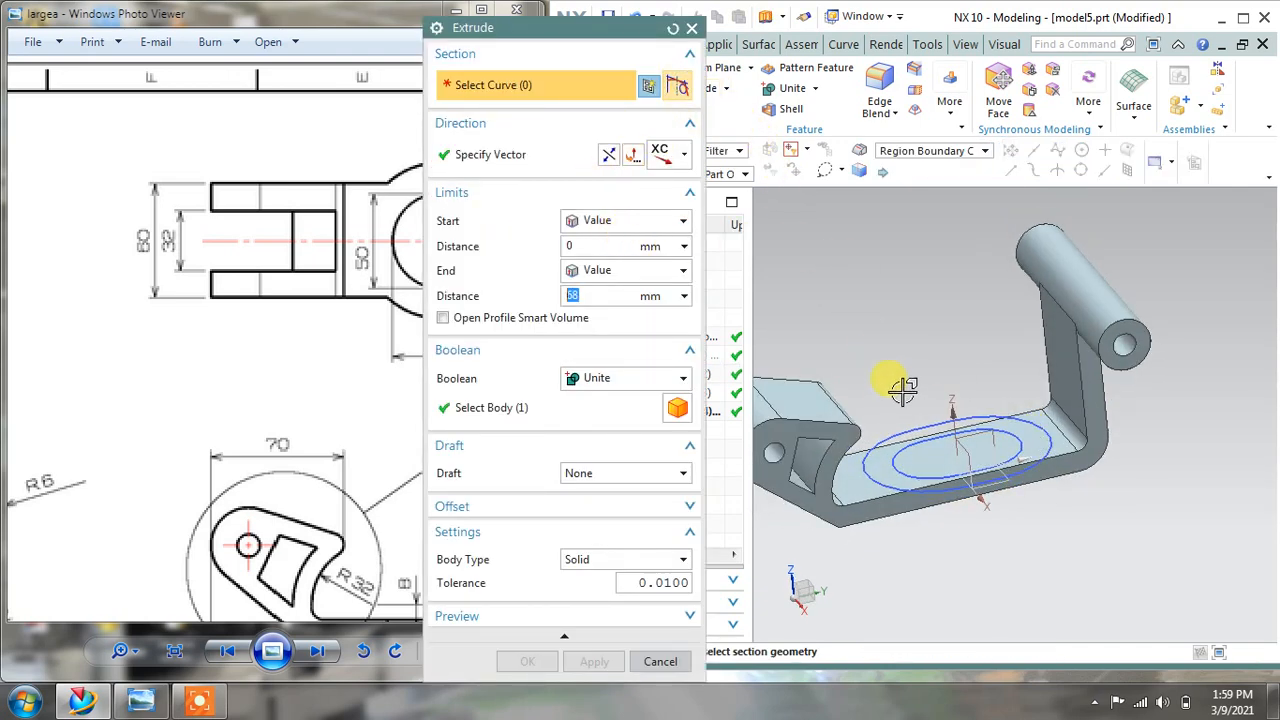
{"action": "left_click", "coordinate": [908, 424]}
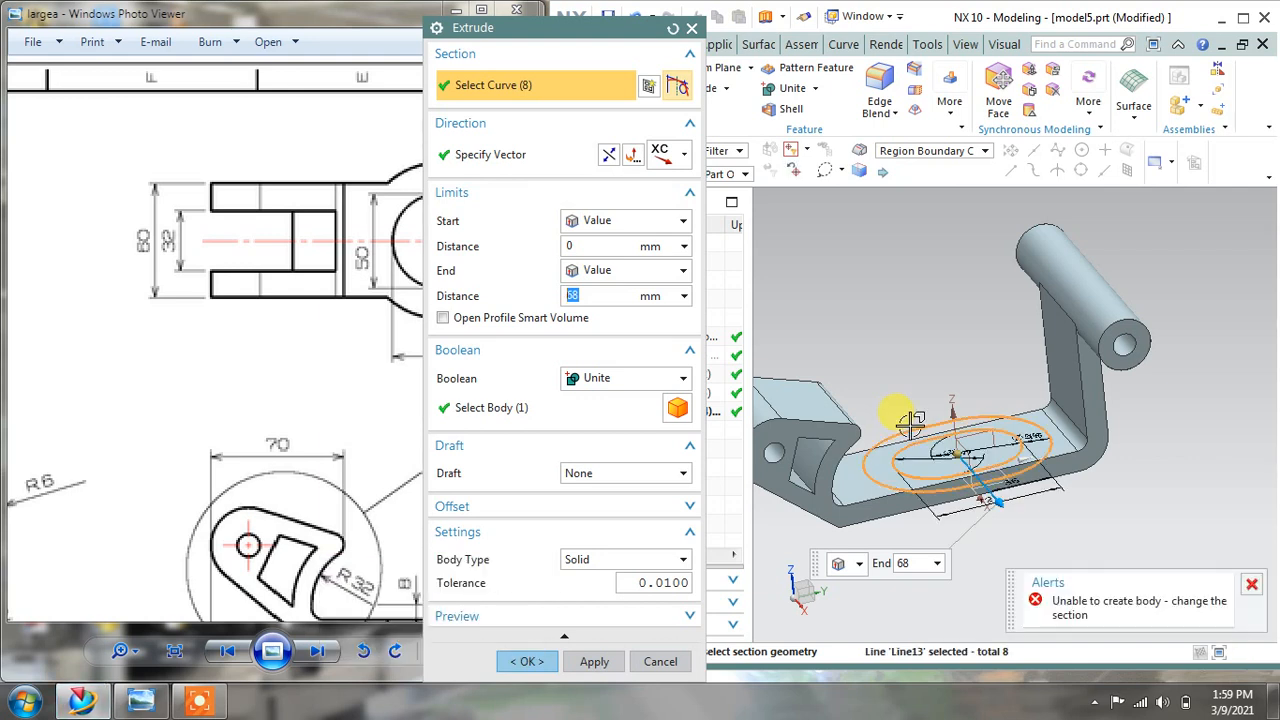
{"action": "left_click", "coordinate": [662, 156]}
{"action": "left_click", "coordinate": [663, 393]}
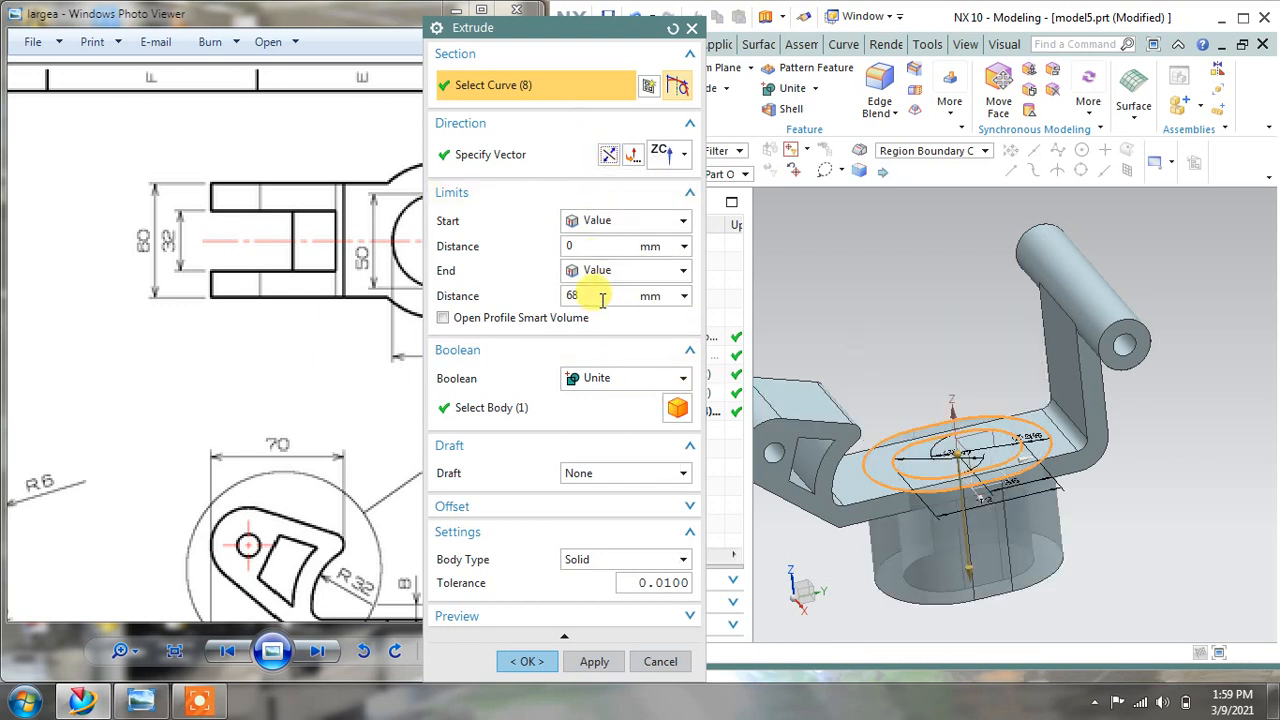
{"action": "left_click", "coordinate": [568, 295]}
{"action": "type", "text": "12"}
{"action": "key", "text": "Return"}
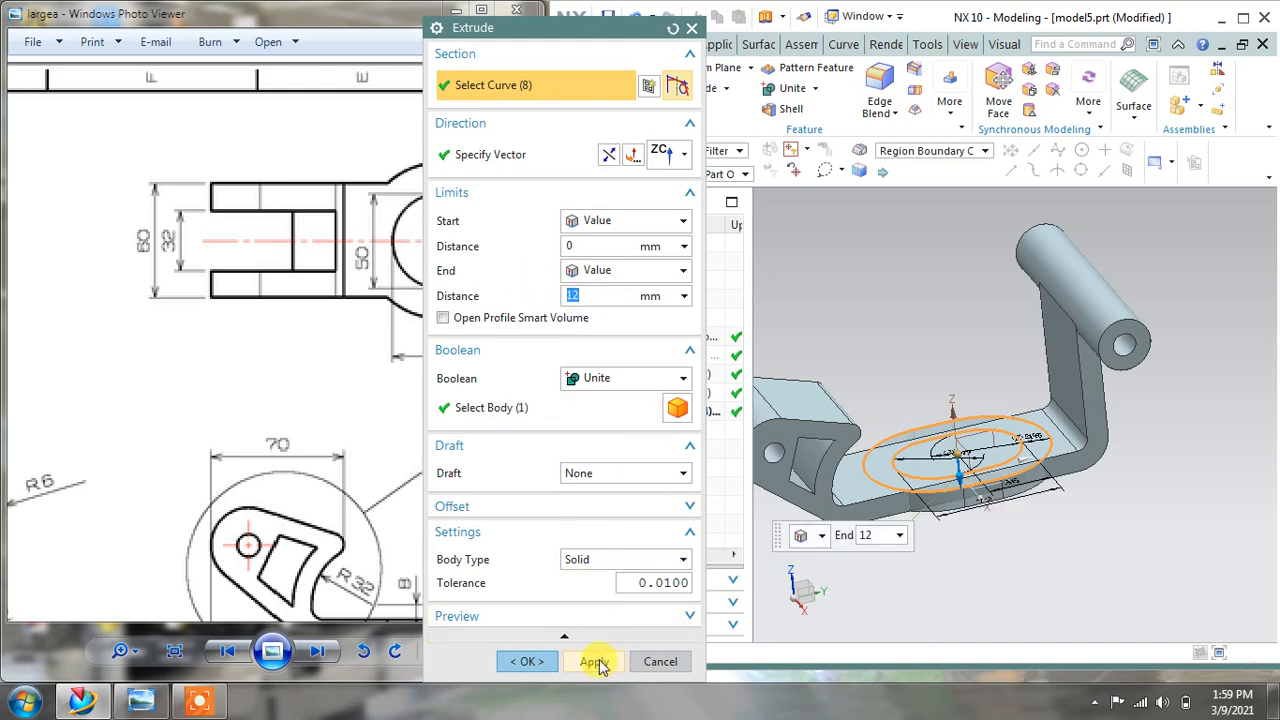
{"action": "left_click", "coordinate": [594, 661]}
{"action": "left_click", "coordinate": [658, 661]}
{"action": "middle_click_drag", "start_coordinate": [960, 565], "coordinate": [921, 392]}
{"action": "left_click", "coordinate": [921, 392]}
{"action": "right_click", "coordinate": [912, 362]}
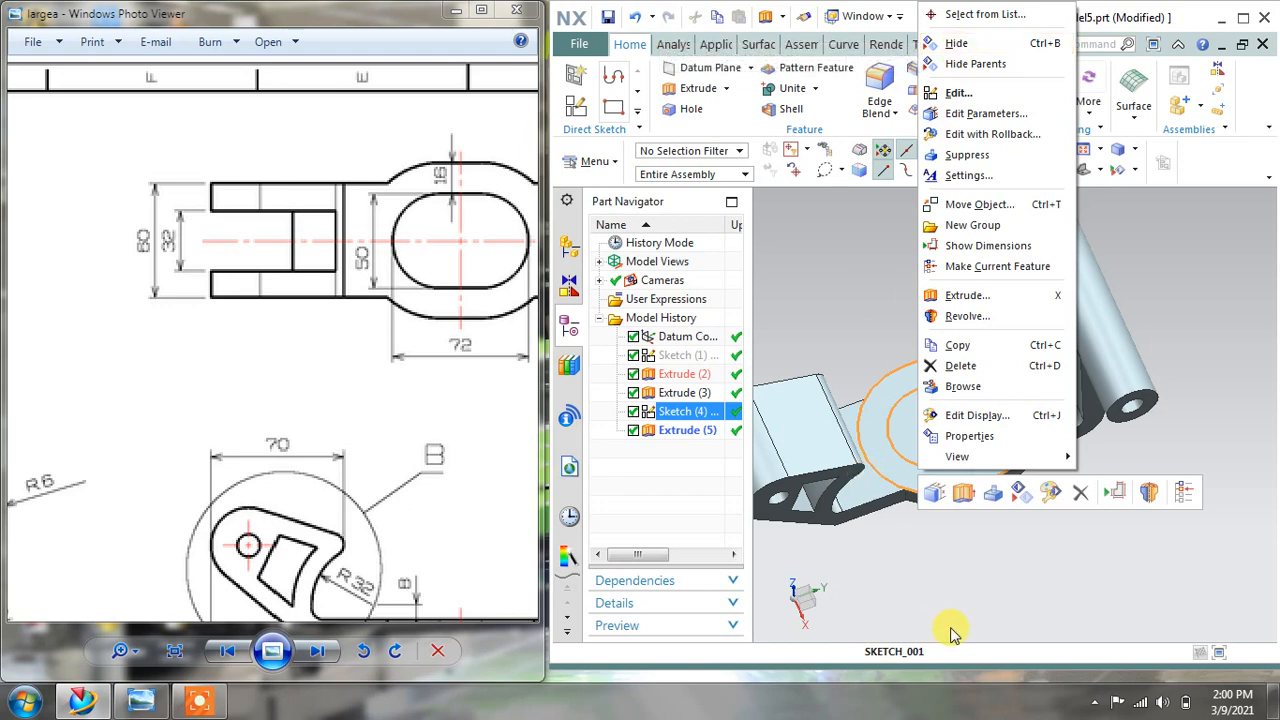
{"action": "left_click", "coordinate": [920, 605]}
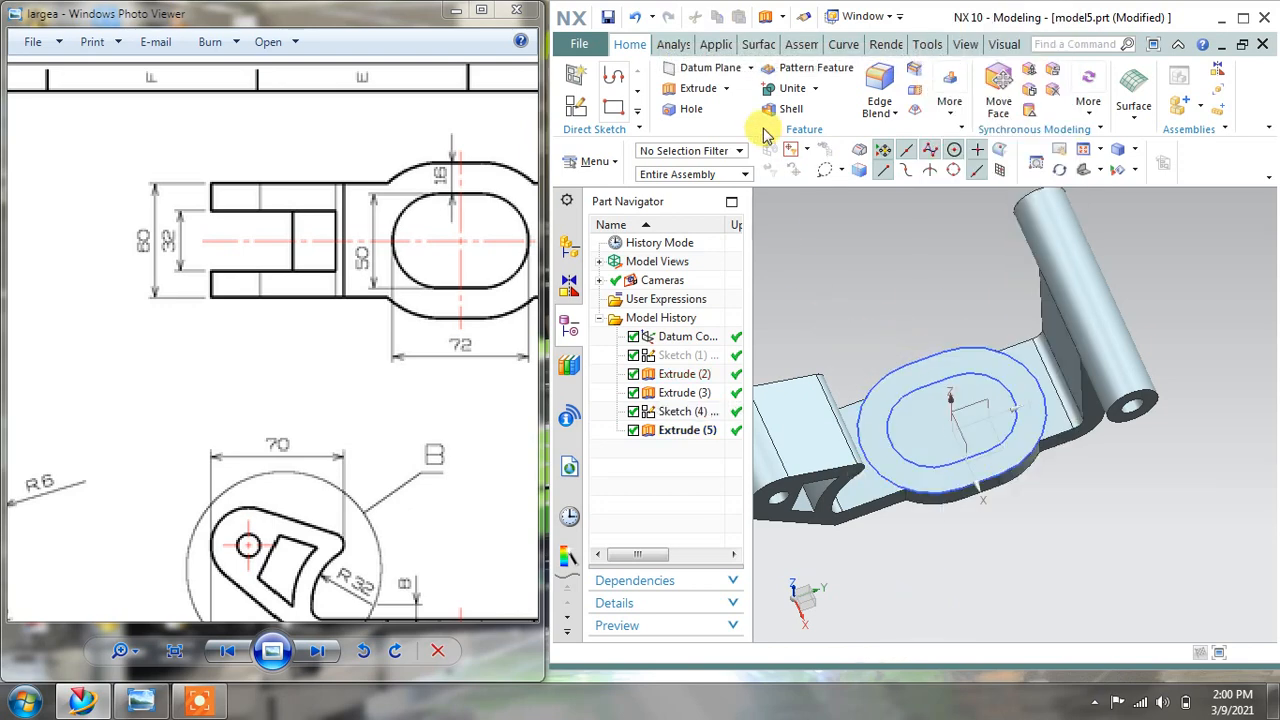
Extrude the inner slot outline 12 mm downward through the base plate, subtracting it from the bracket body.
{"action": "left_click", "coordinate": [699, 88]}
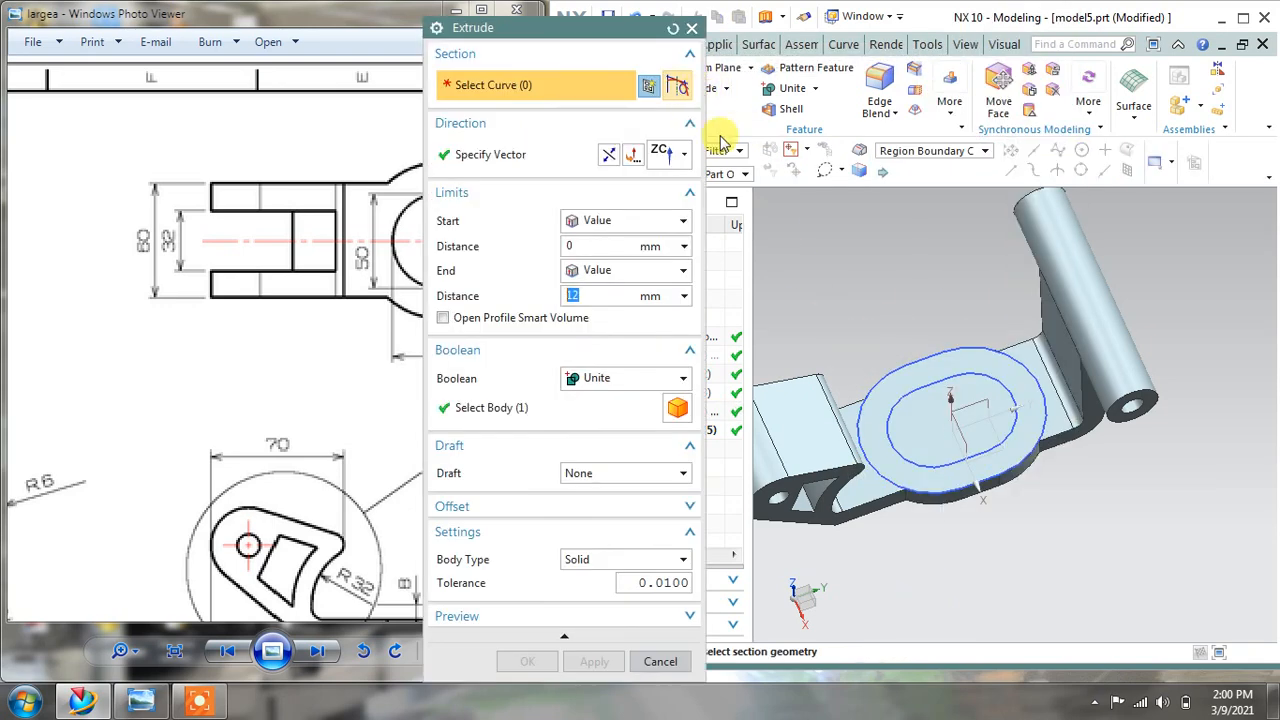
{"action": "left_click", "coordinate": [928, 151]}
{"action": "left_click", "coordinate": [917, 254]}
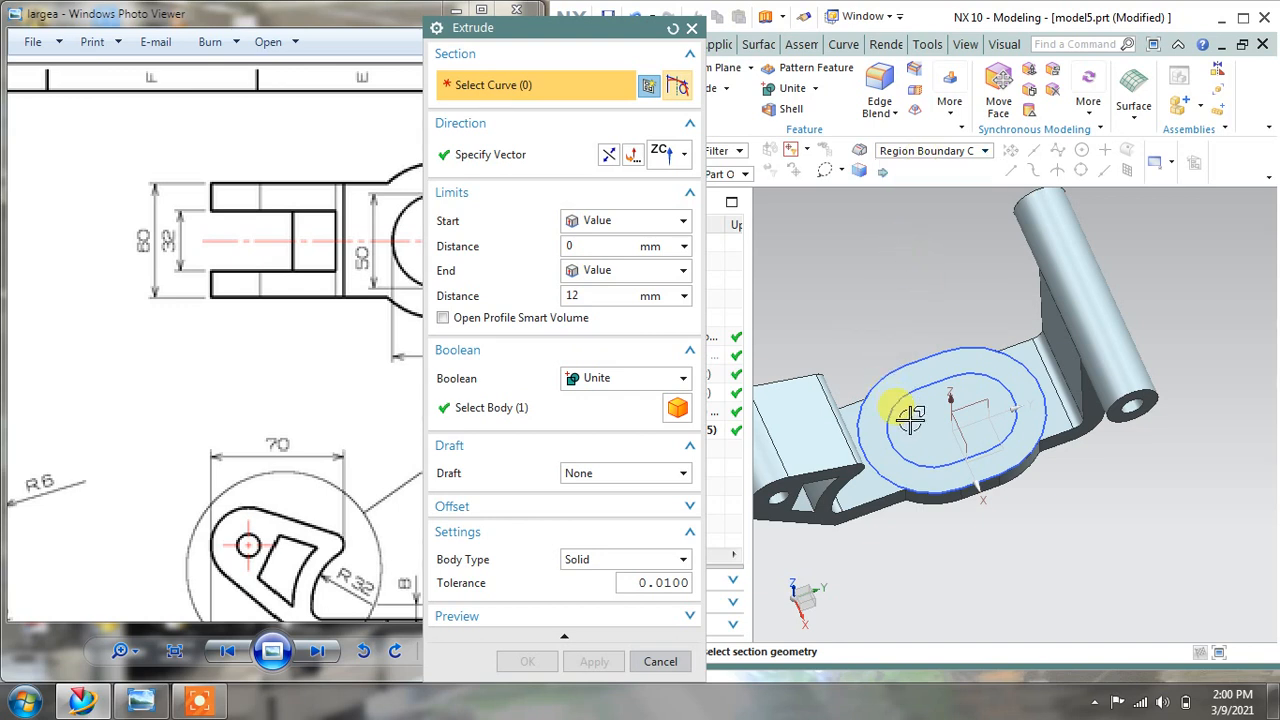
{"action": "left_click", "coordinate": [930, 445]}
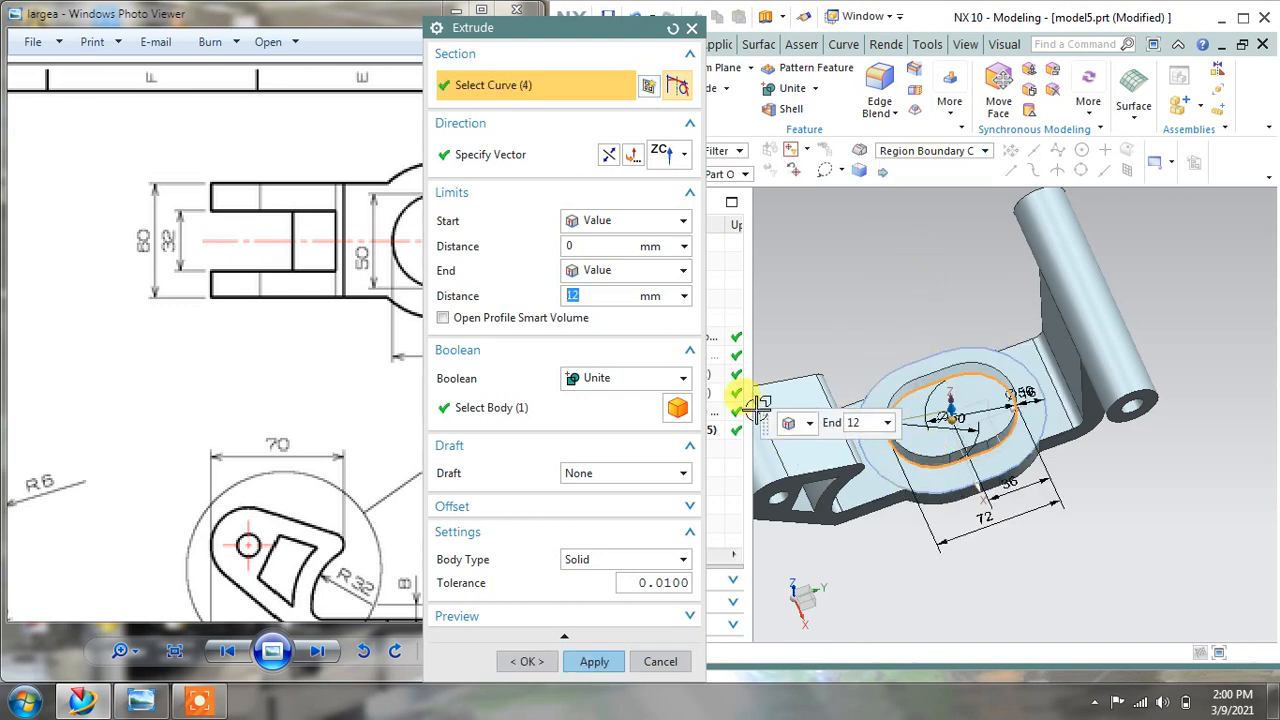
{"action": "left_click", "coordinate": [611, 156]}
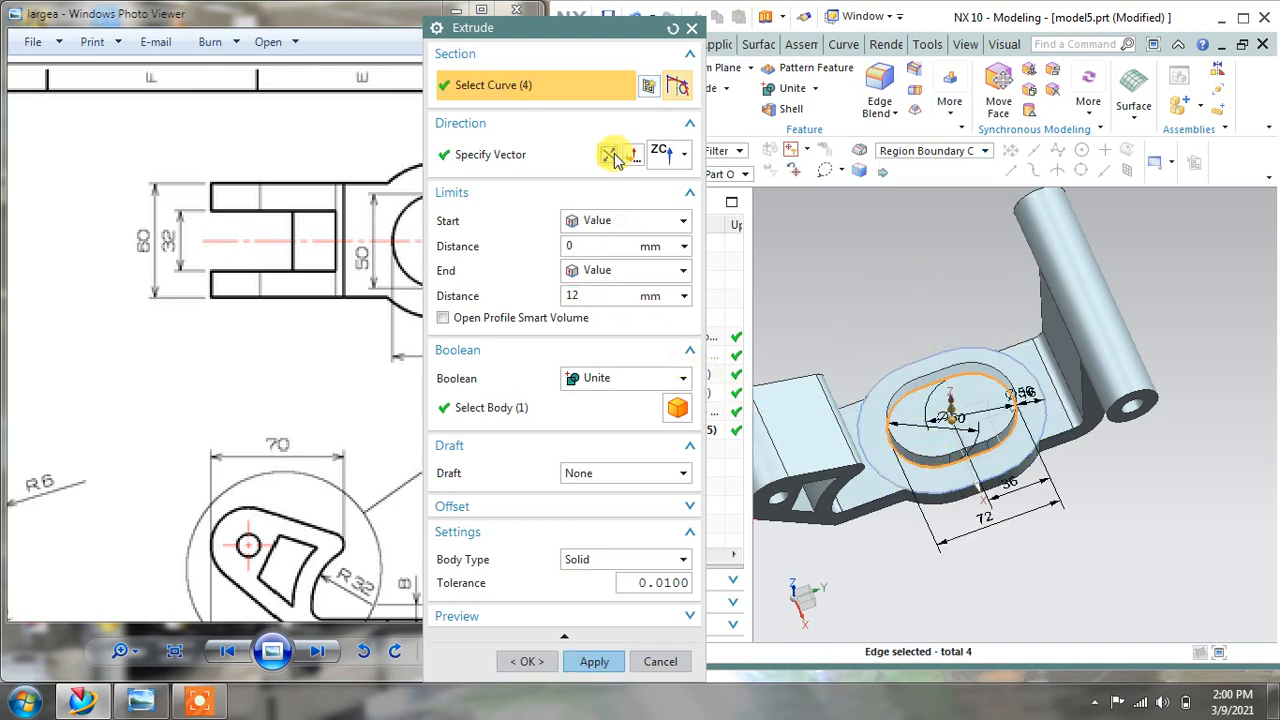
{"action": "left_click", "coordinate": [640, 378]}
{"action": "left_click", "coordinate": [612, 438]}
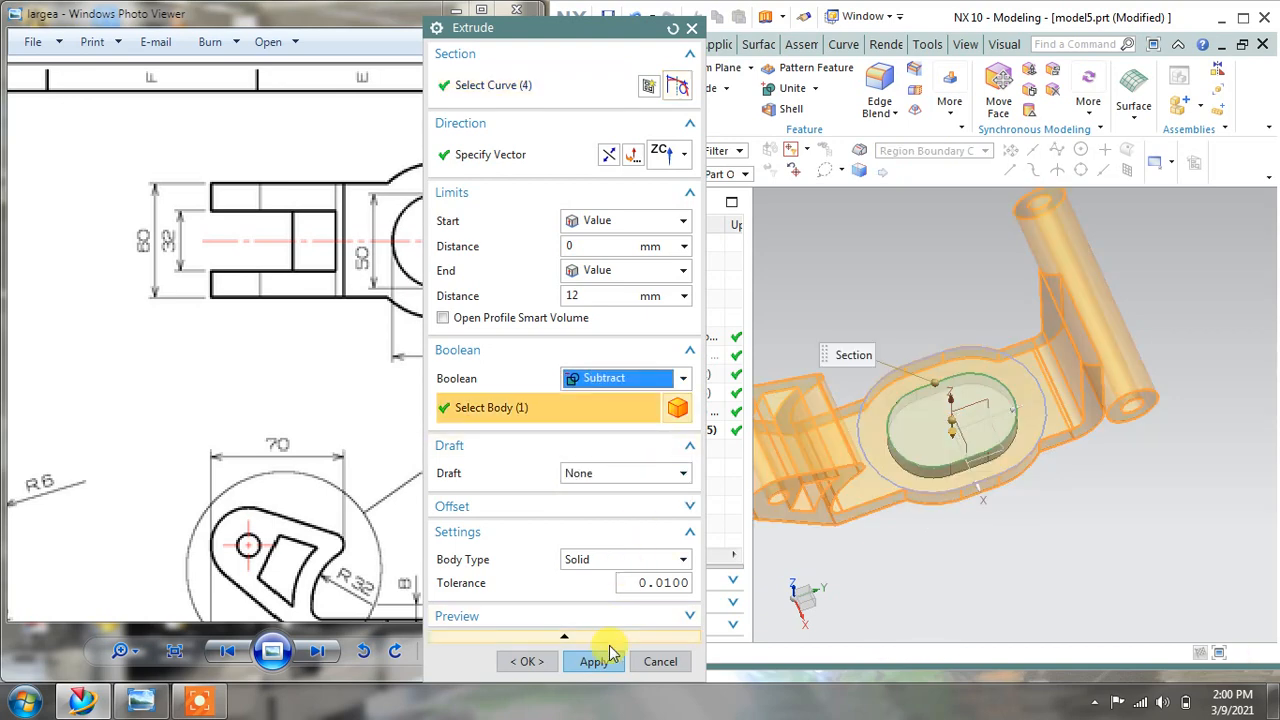
{"action": "left_click", "coordinate": [594, 661]}
{"action": "left_click", "coordinate": [660, 661]}
Hide the slot sketch on the base plate's upper face.
{"action": "middle_click_drag", "start_coordinate": [893, 541], "coordinate": [902, 395]}
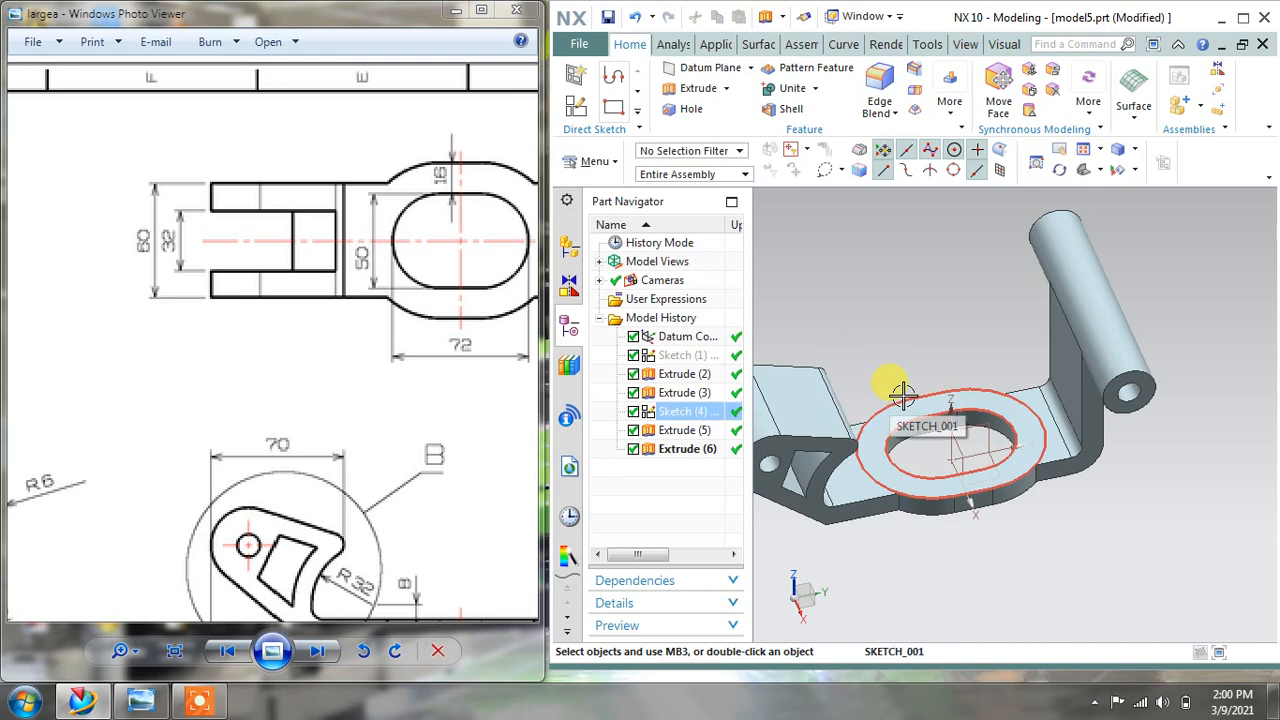
{"action": "right_click", "coordinate": [902, 395]}
{"action": "left_click", "coordinate": [940, 45]}
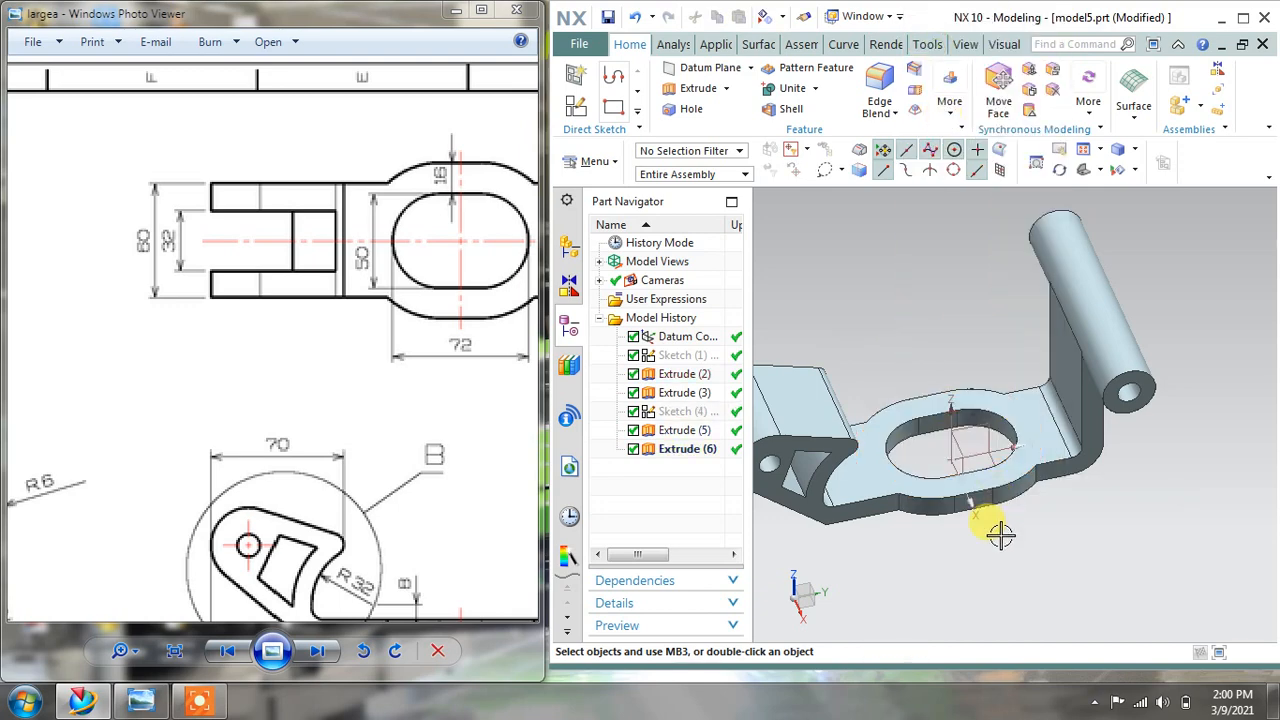
Examine the bracket's underside and the reference drawing's side and bottom views for the dimensions of the rim around the slot.
{"action": "mouse_move", "coordinate": [989, 523]}
{"action": "middle_mouse_down"}
{"action": "mouse_move", "coordinate": [977, 277]}
{"action": "mouse_move", "coordinate": [990, 255]}
{"action": "mouse_move", "coordinate": [980, 352]}
{"action": "middle_mouse_up"}
{"action": "mouse_move", "coordinate": [410, 300]}
{"action": "left_mouse_down"}
{"action": "mouse_move", "coordinate": [389, 286]}
{"action": "mouse_move", "coordinate": [396, 197]}
{"action": "left_mouse_up"}
{"action": "scroll", "coordinate": [300, 323], "scroll_direction": "down", "scroll_amount": 5}
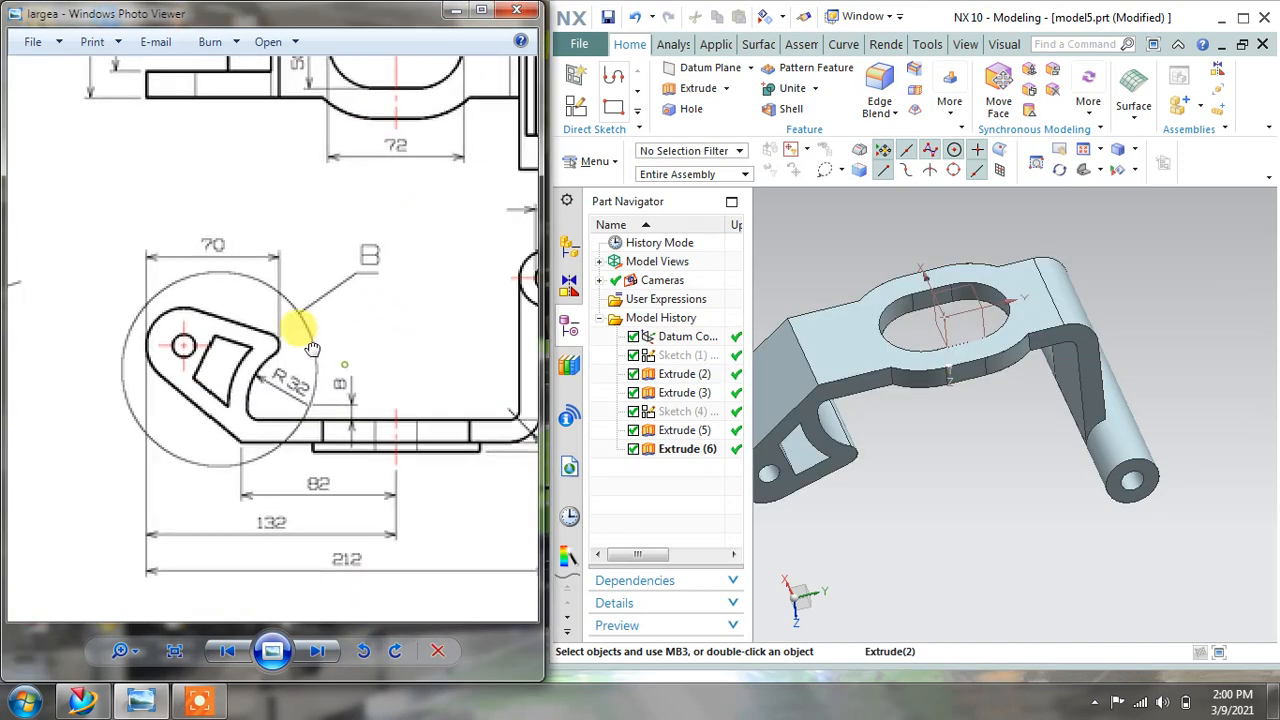
{"action": "mouse_move", "coordinate": [433, 496]}
{"action": "left_mouse_down"}
{"action": "mouse_move", "coordinate": [210, 437]}
{"action": "mouse_move", "coordinate": [24, 440]}
{"action": "left_mouse_up"}
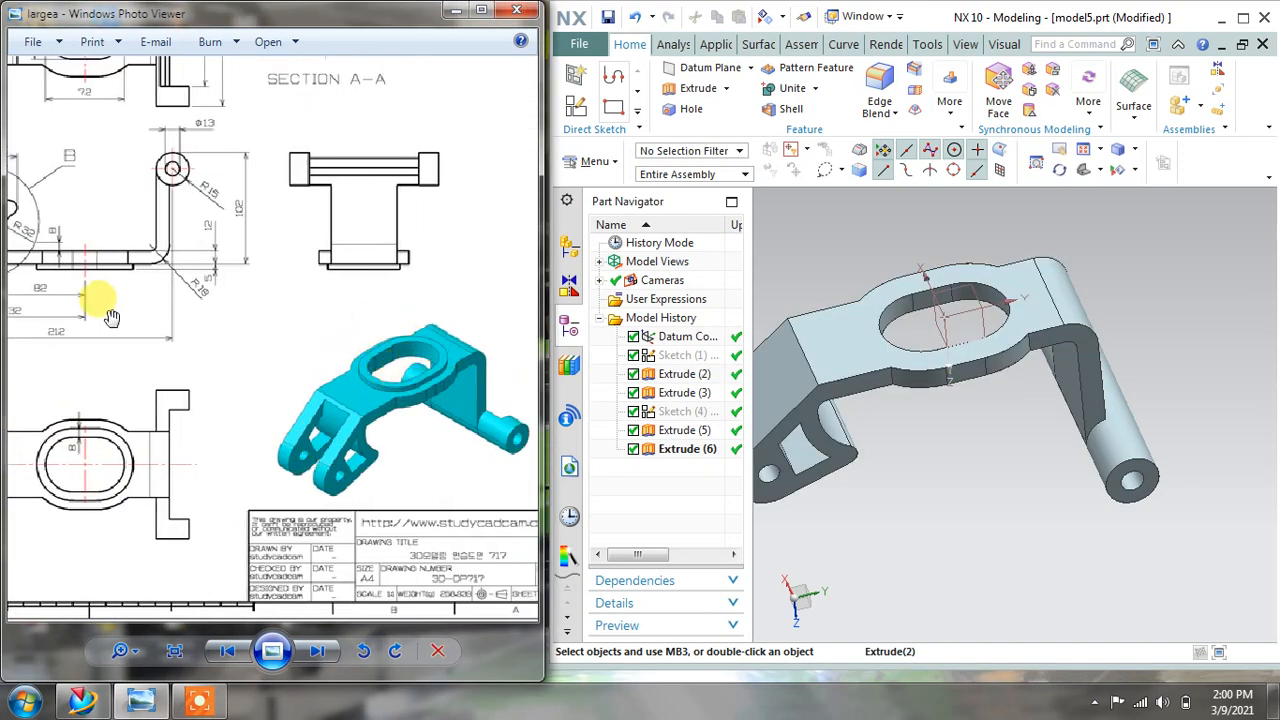
{"action": "mouse_move", "coordinate": [100, 294]}
{"action": "left_mouse_down"}
{"action": "mouse_move", "coordinate": [114, 257]}
{"action": "mouse_move", "coordinate": [134, 363]}
{"action": "mouse_move", "coordinate": [153, 384]}
{"action": "left_mouse_up"}
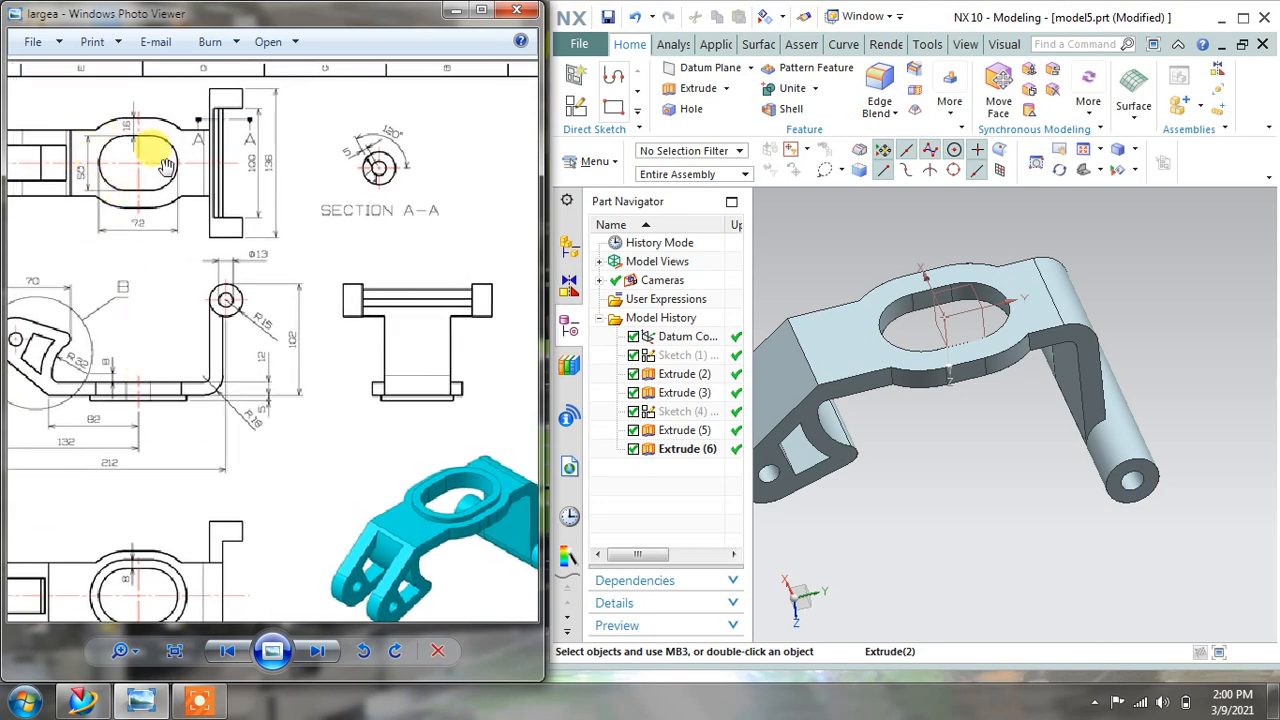
{"action": "left_click_drag", "start_coordinate": [152, 456], "coordinate": [309, 369]}
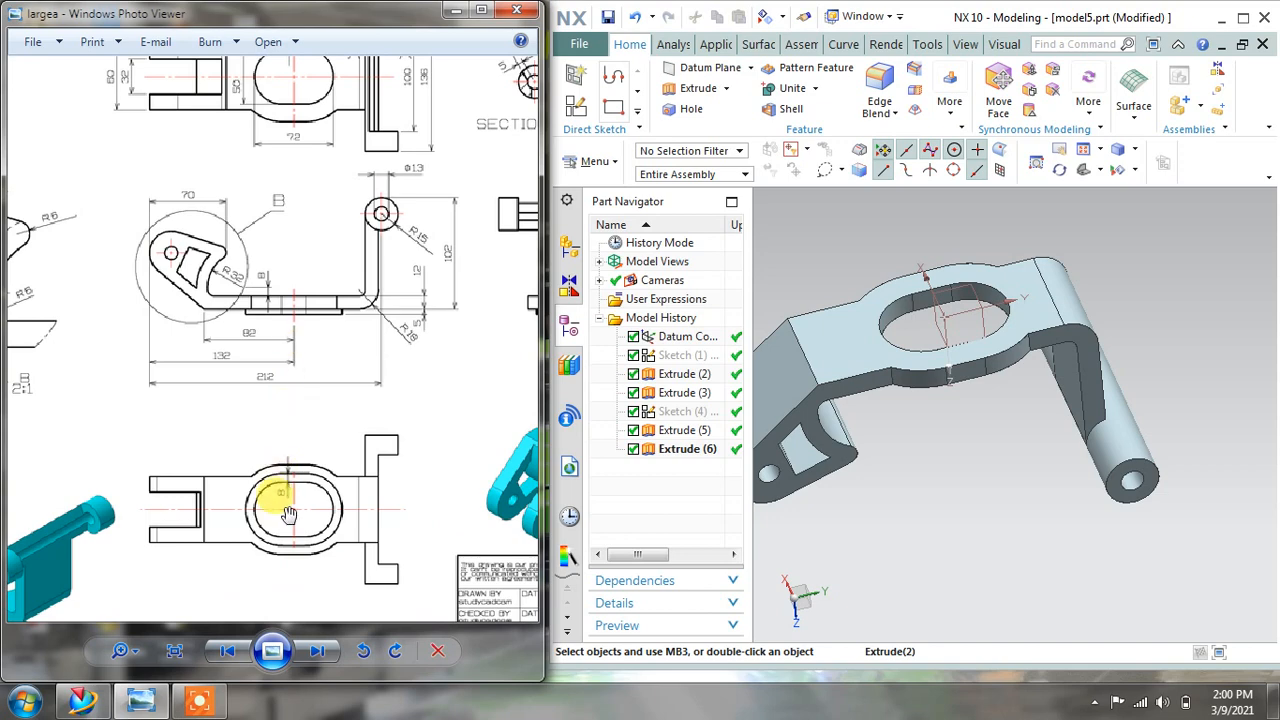
{"action": "scroll", "coordinate": [288, 514], "scroll_direction": "up", "scroll_amount": 2}
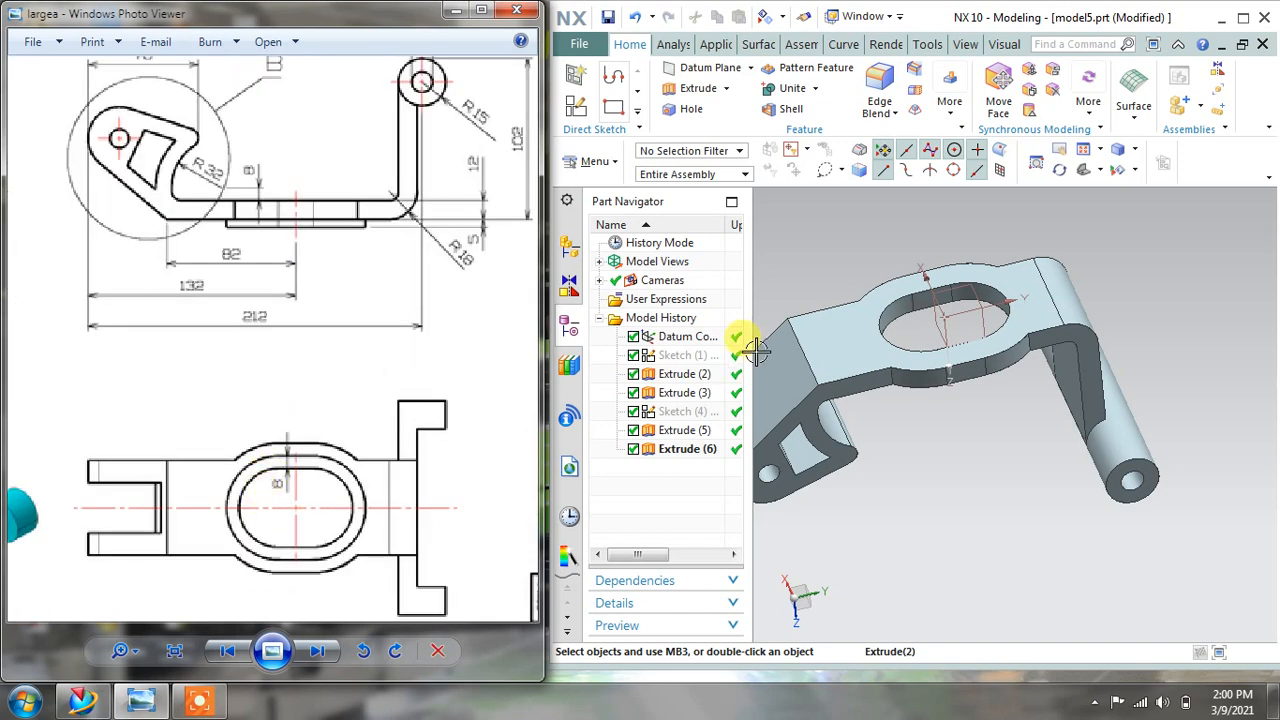
Create a sketch on the base plate's underside face and project the four edges of the slot opening into it.
{"action": "left_click", "coordinate": [582, 82]}
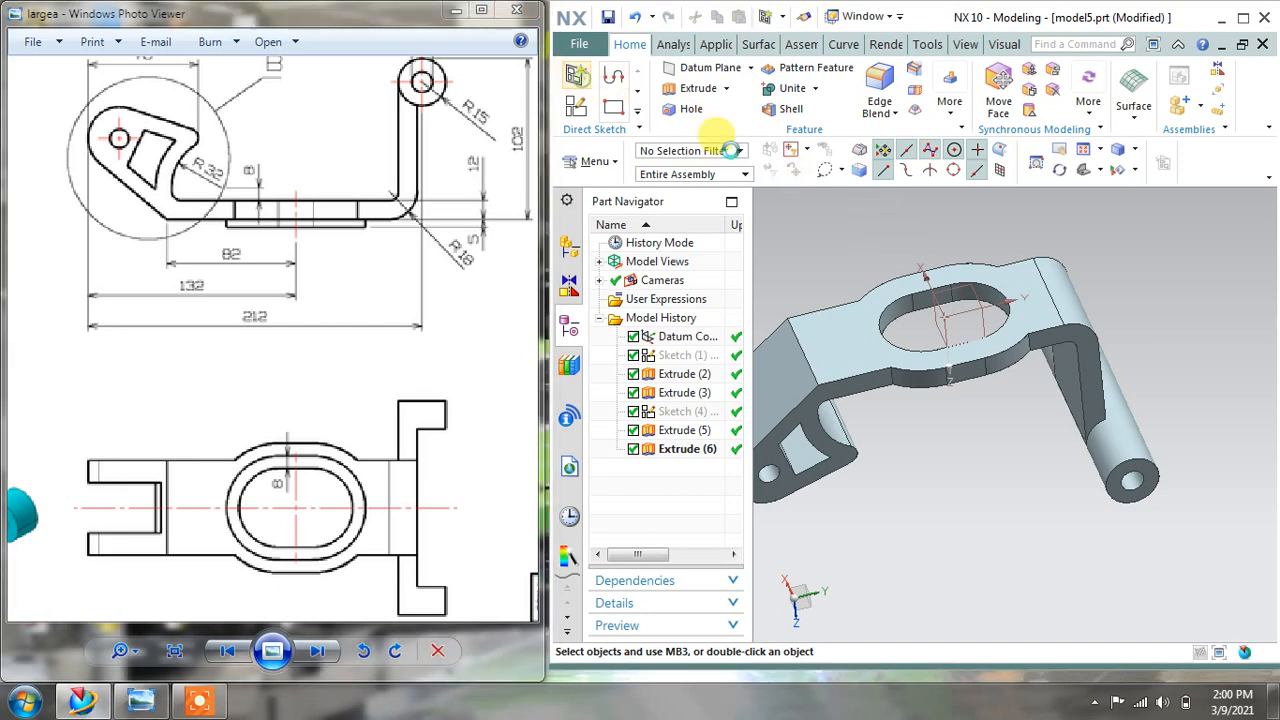
{"action": "left_click", "coordinate": [848, 324]}
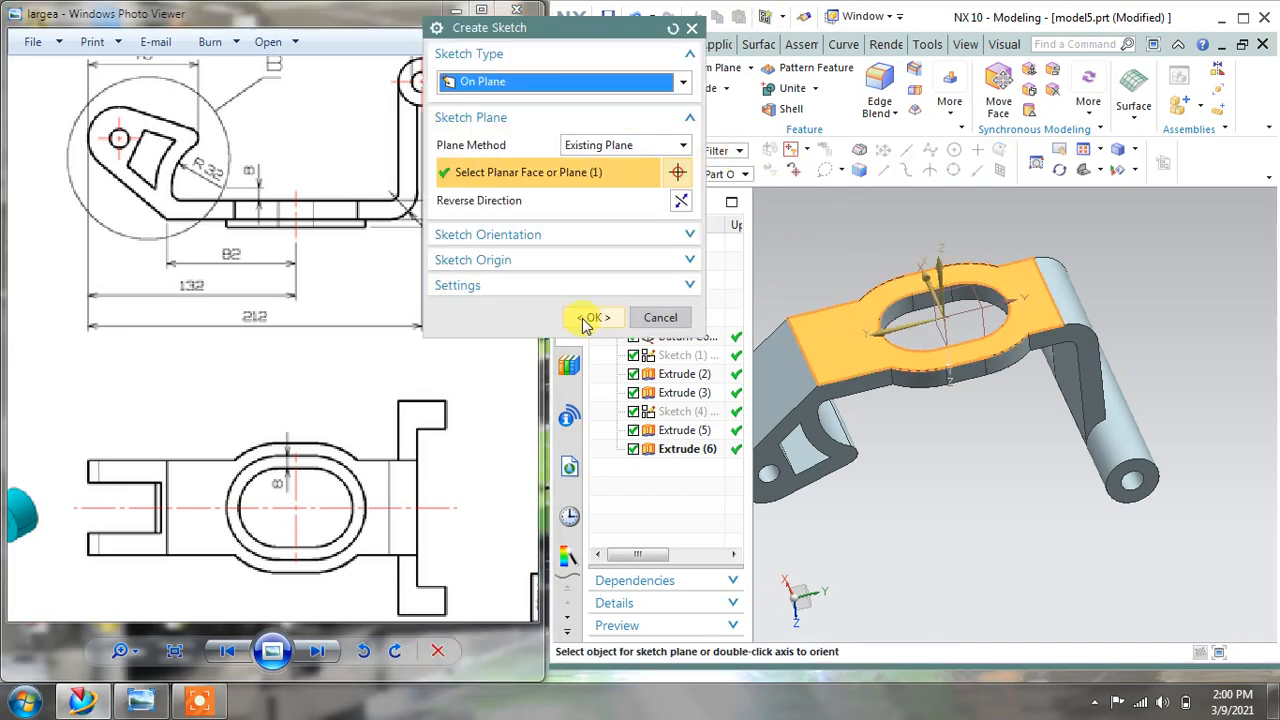
{"action": "left_click", "coordinate": [590, 318]}
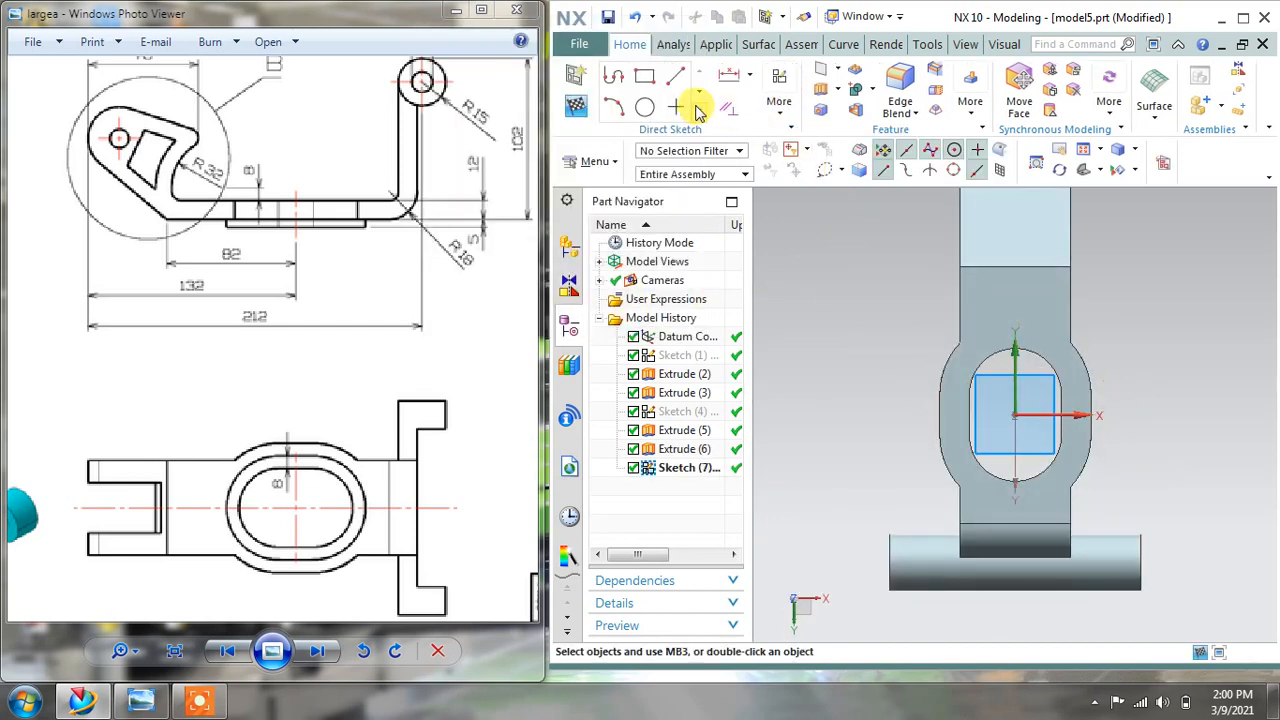
{"action": "left_click", "coordinate": [699, 110]}
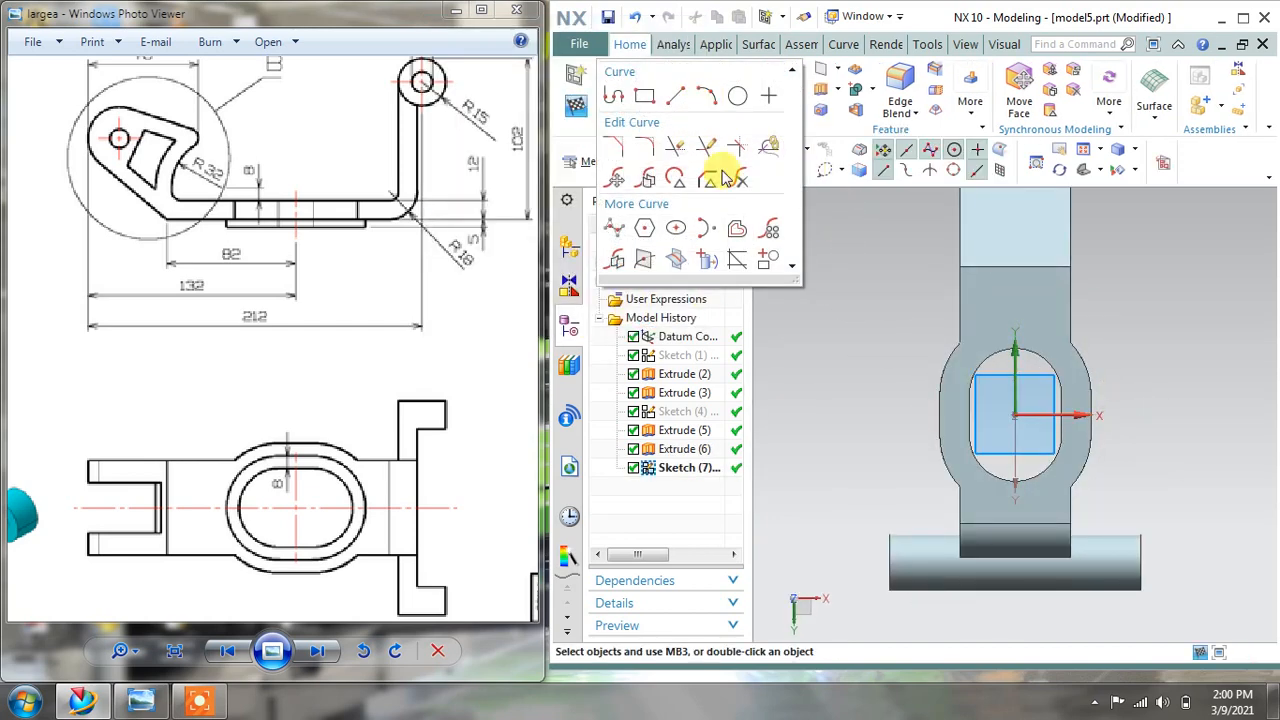
{"action": "left_click", "coordinate": [709, 262]}
{"action": "left_click", "coordinate": [968, 345]}
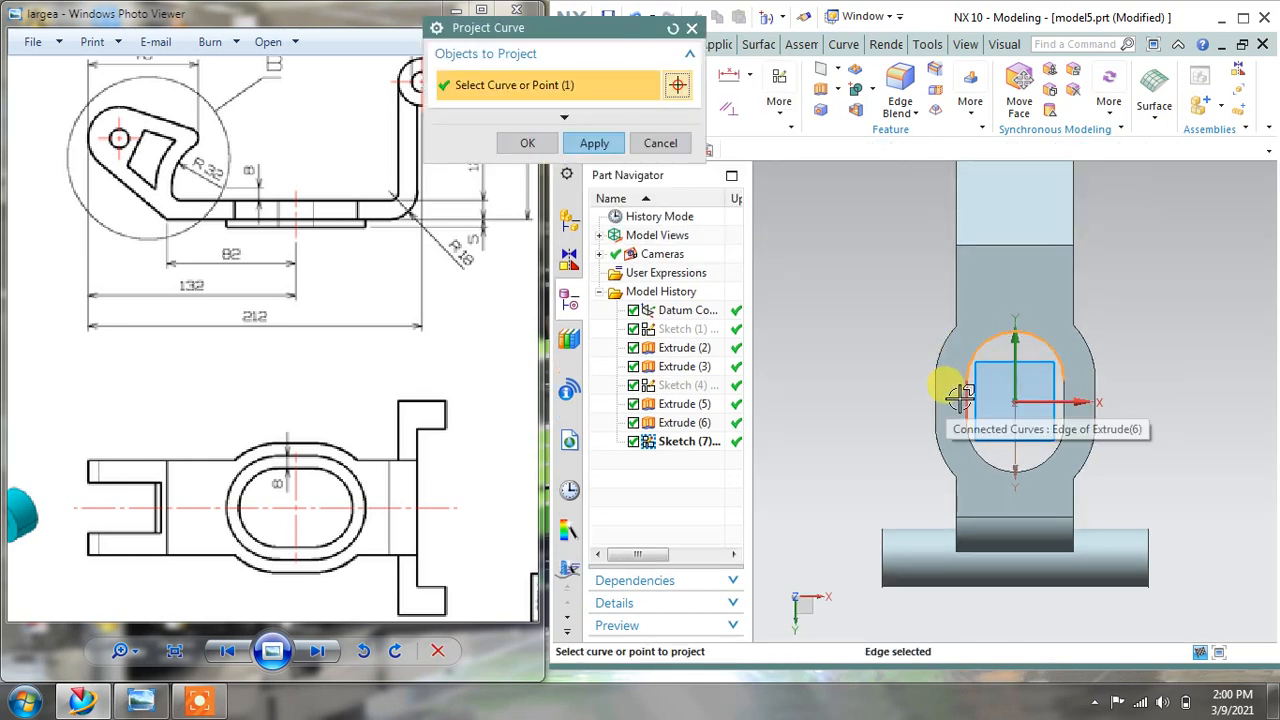
{"action": "left_click", "coordinate": [960, 397]}
{"action": "left_click", "coordinate": [1048, 445]}
{"action": "left_click", "coordinate": [1058, 424]}
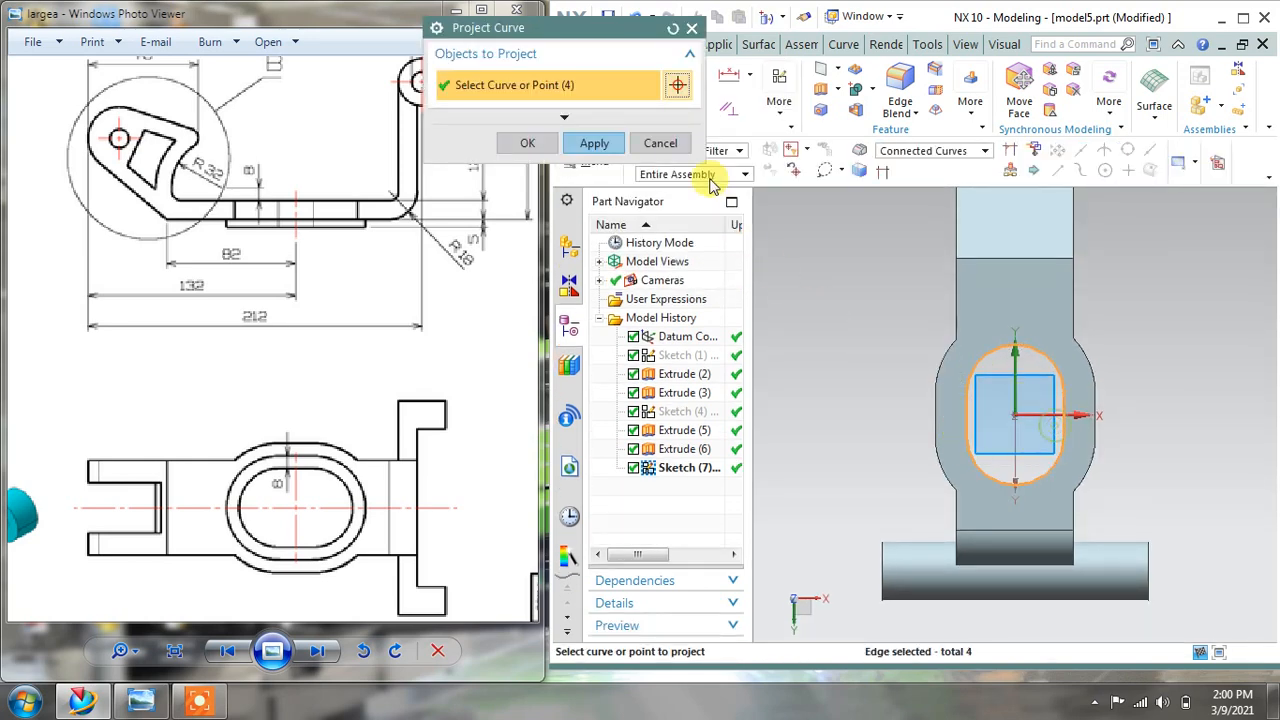
{"action": "left_click", "coordinate": [607, 143]}
{"action": "left_click", "coordinate": [660, 143]}
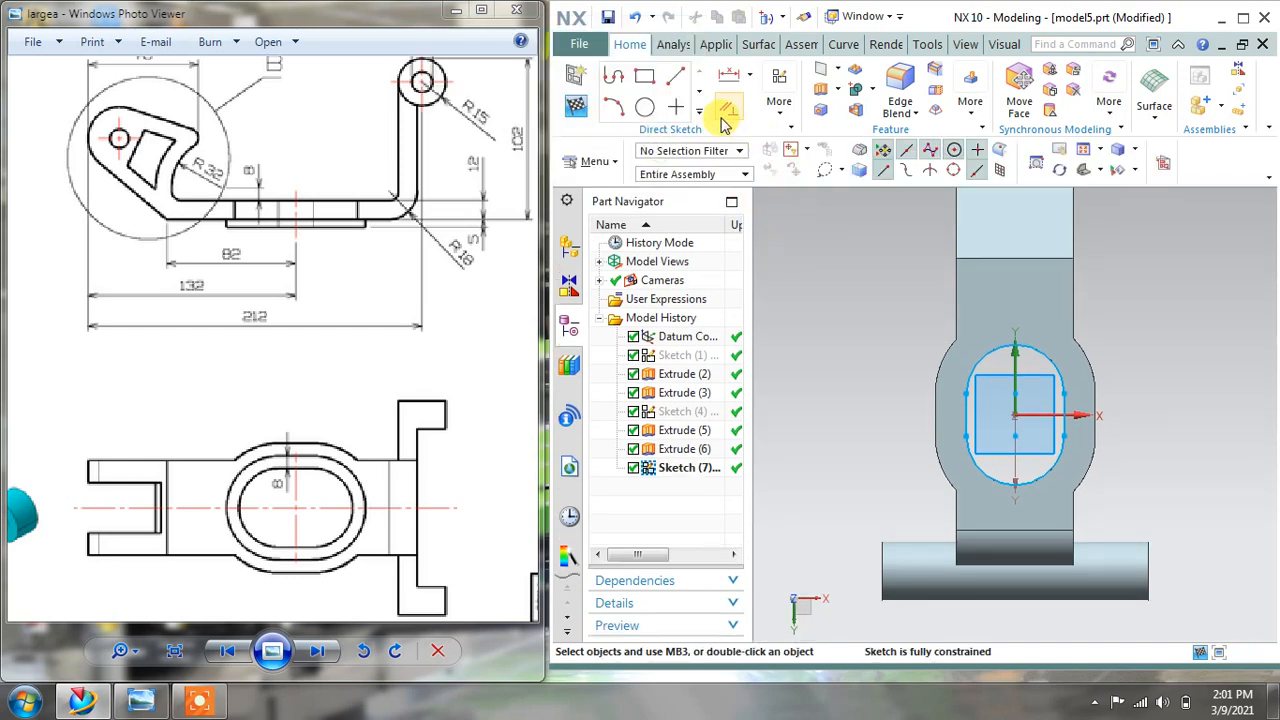
Offset the projected slot outline 8 mm outward and finish the sketch on the base plate's underside.
{"action": "left_click", "coordinate": [737, 233]}
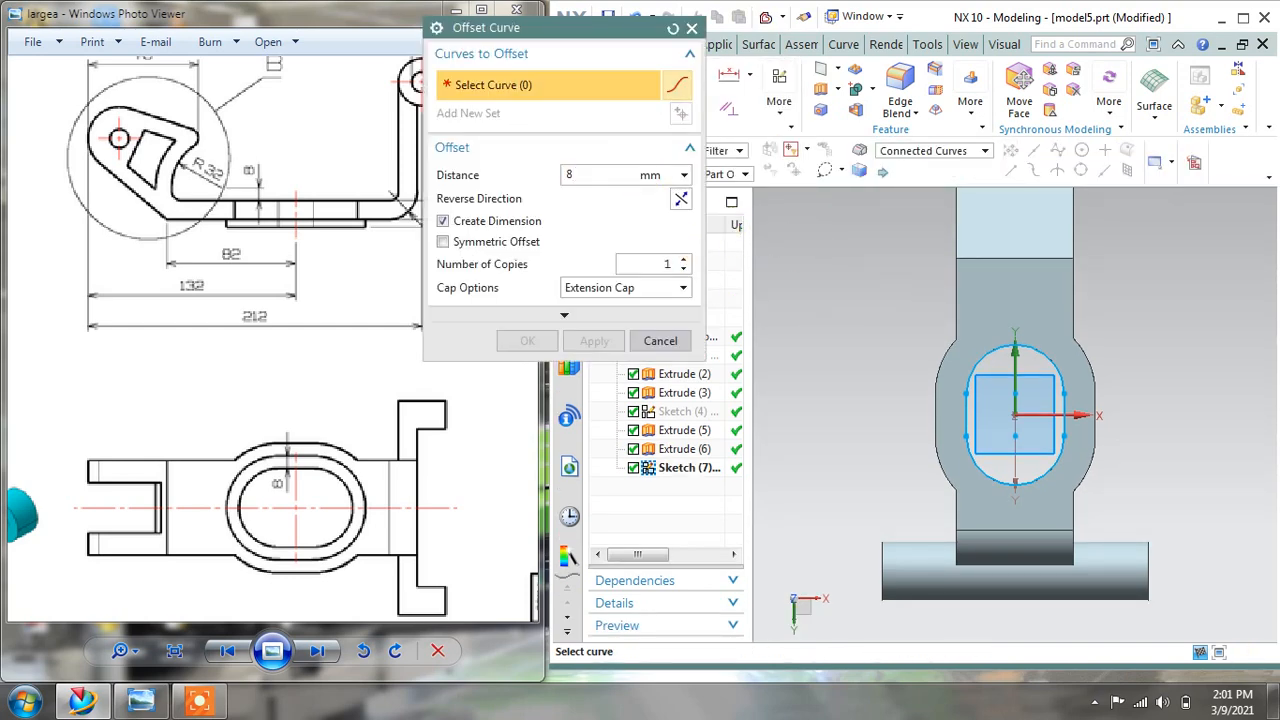
{"action": "left_click", "coordinate": [962, 370]}
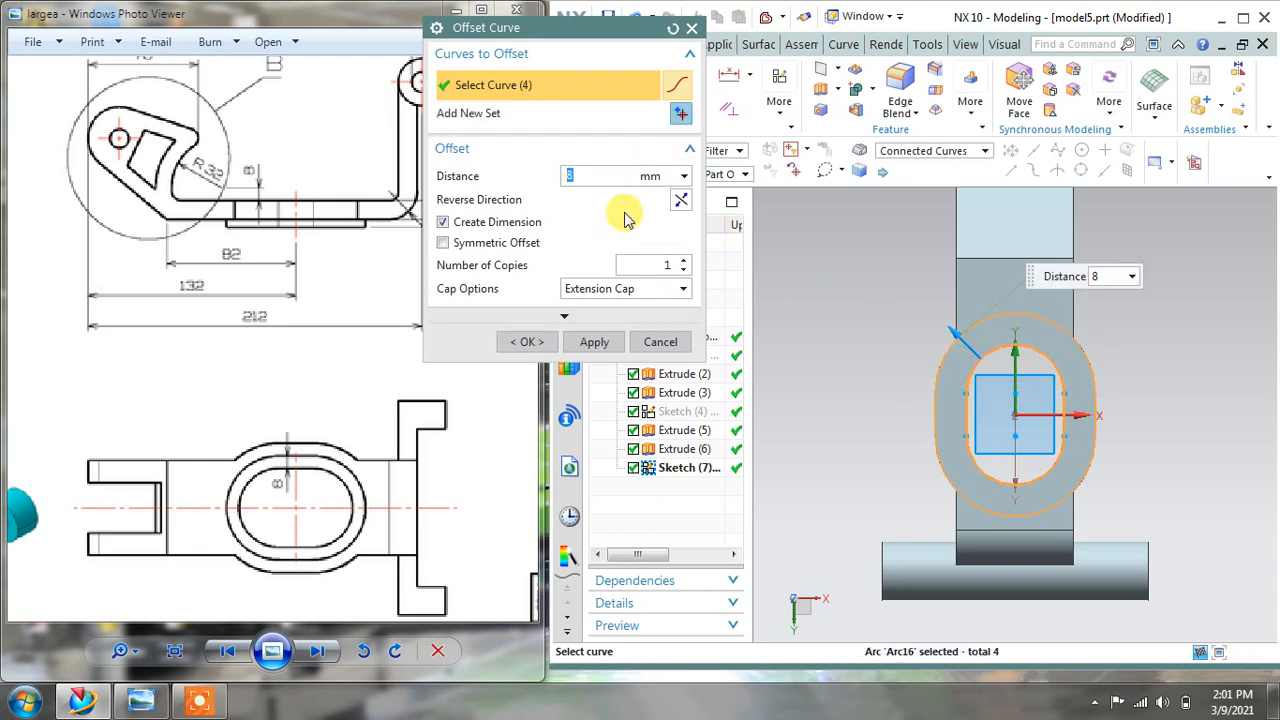
{"action": "double_click", "coordinate": [603, 174]}
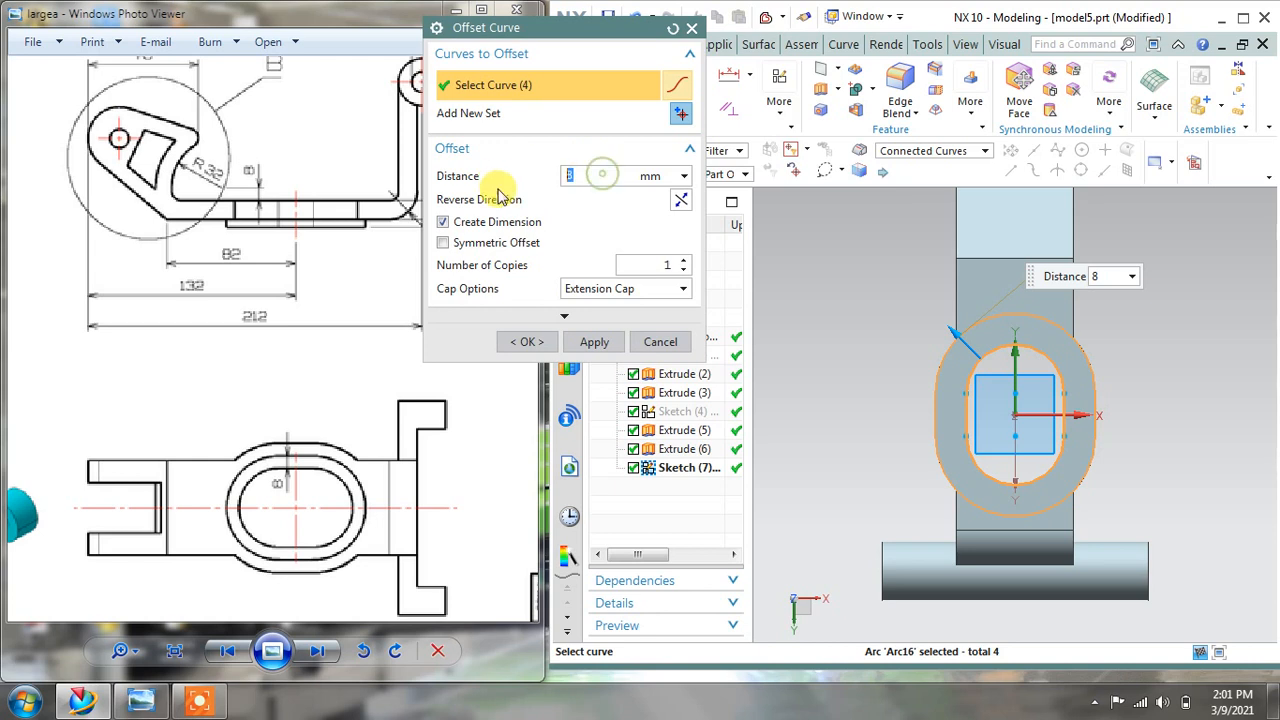
{"action": "type", "text": "3"}
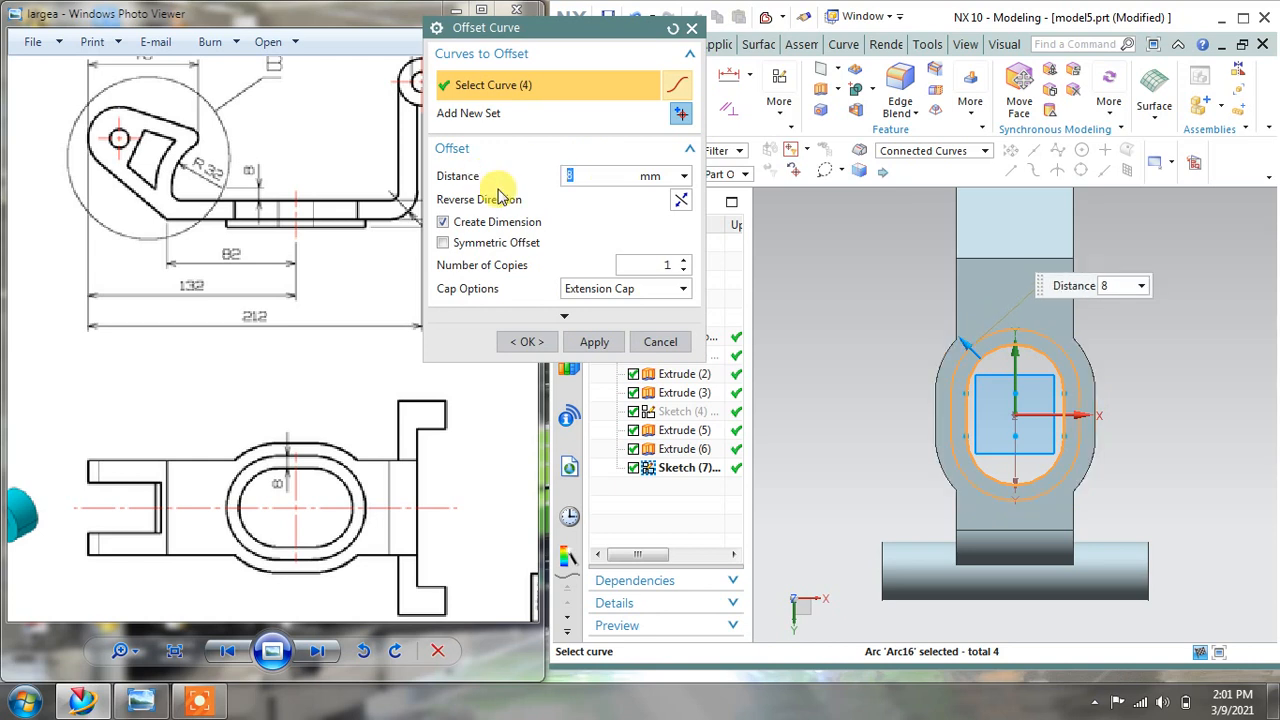
{"action": "left_click", "coordinate": [594, 342]}
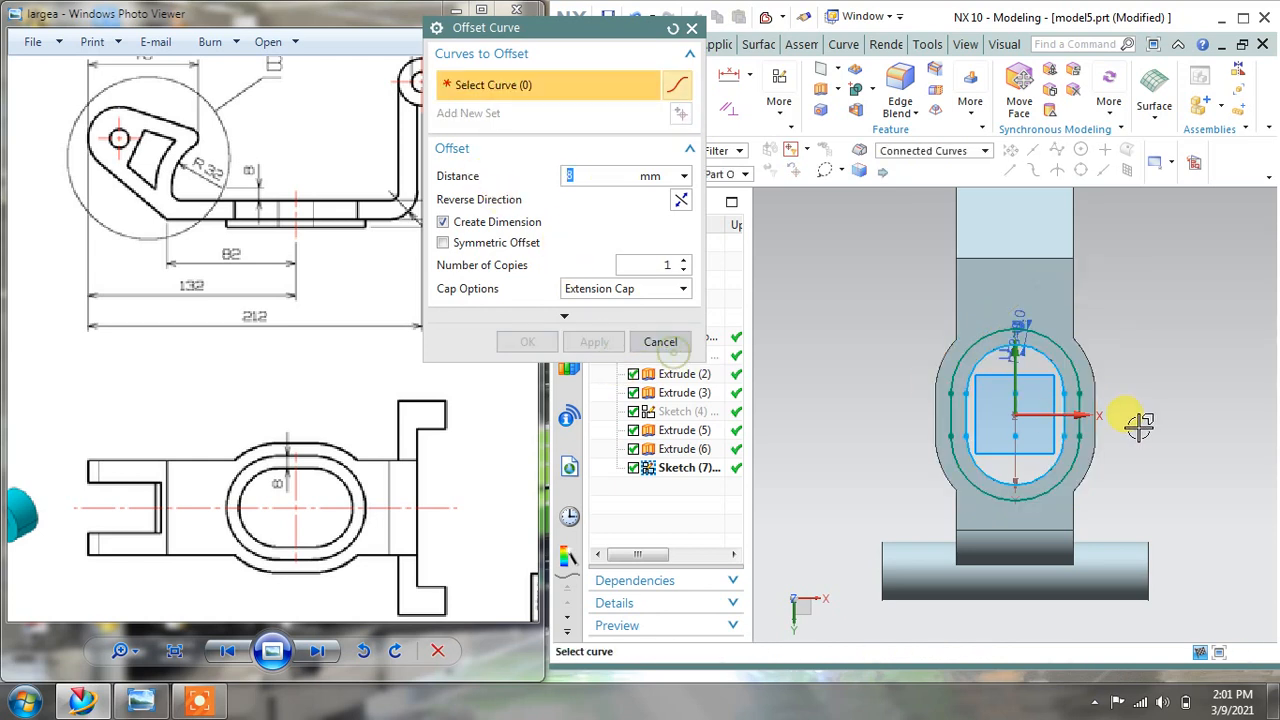
{"action": "left_click", "coordinate": [660, 342]}
{"action": "scroll", "coordinate": [330, 330], "scroll_direction": "up", "scroll_amount": 5}
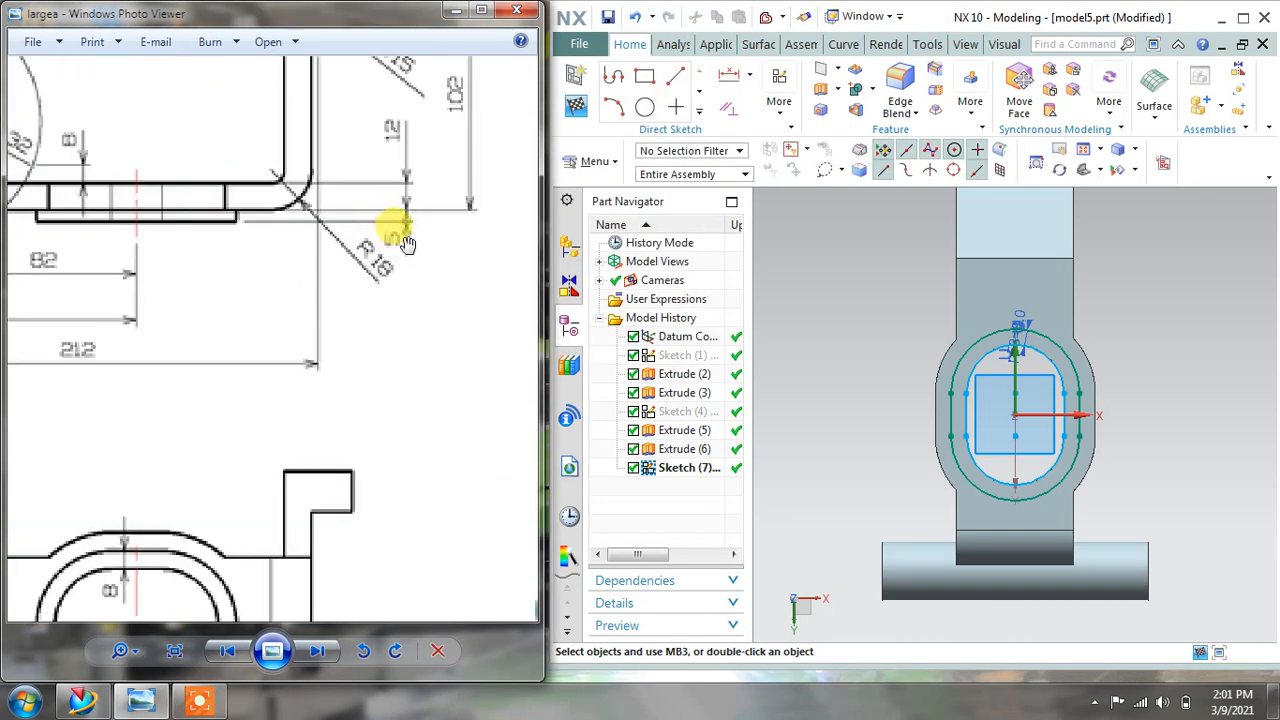
{"action": "scroll", "coordinate": [405, 243], "scroll_direction": "down", "scroll_amount": 5}
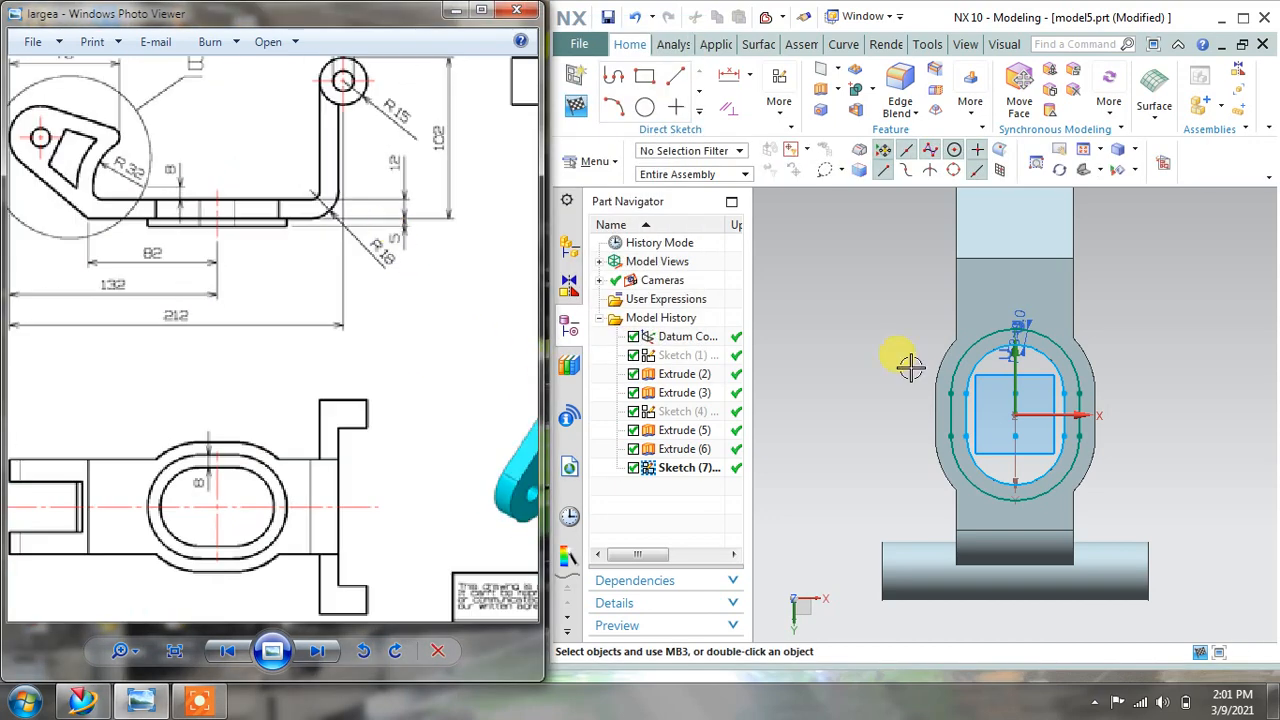
{"action": "left_click", "coordinate": [575, 107]}
Extrude the ring between the slot outline and its offset 5 mm outward from the underside, uniting it with the bracket body.
{"action": "middle_click_drag", "start_coordinate": [934, 351], "coordinate": [905, 344]}
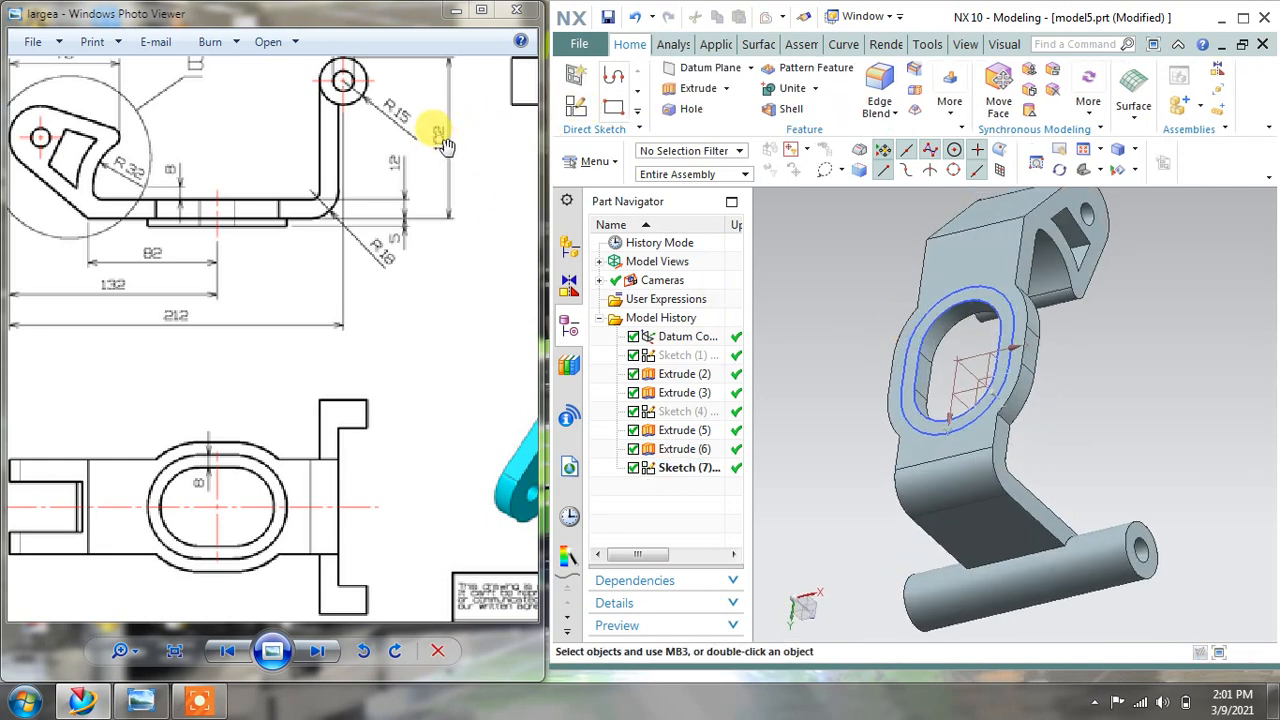
{"action": "mouse_move", "coordinate": [370, 230]}
{"action": "left_mouse_down"}
{"action": "mouse_move", "coordinate": [329, 243]}
{"action": "mouse_move", "coordinate": [370, 274]}
{"action": "left_mouse_up"}
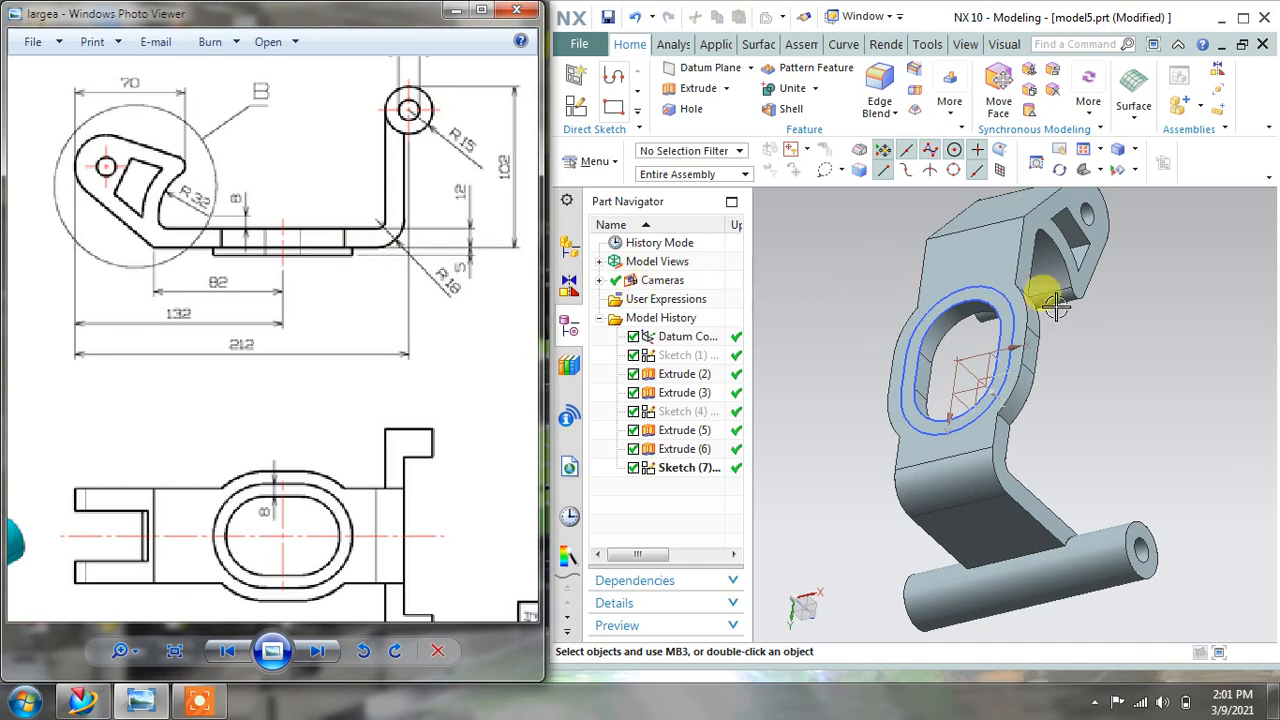
{"action": "mouse_move", "coordinate": [1055, 308]}
{"action": "middle_mouse_down"}
{"action": "mouse_move", "coordinate": [1029, 294]}
{"action": "mouse_move", "coordinate": [1040, 312]}
{"action": "middle_mouse_up"}
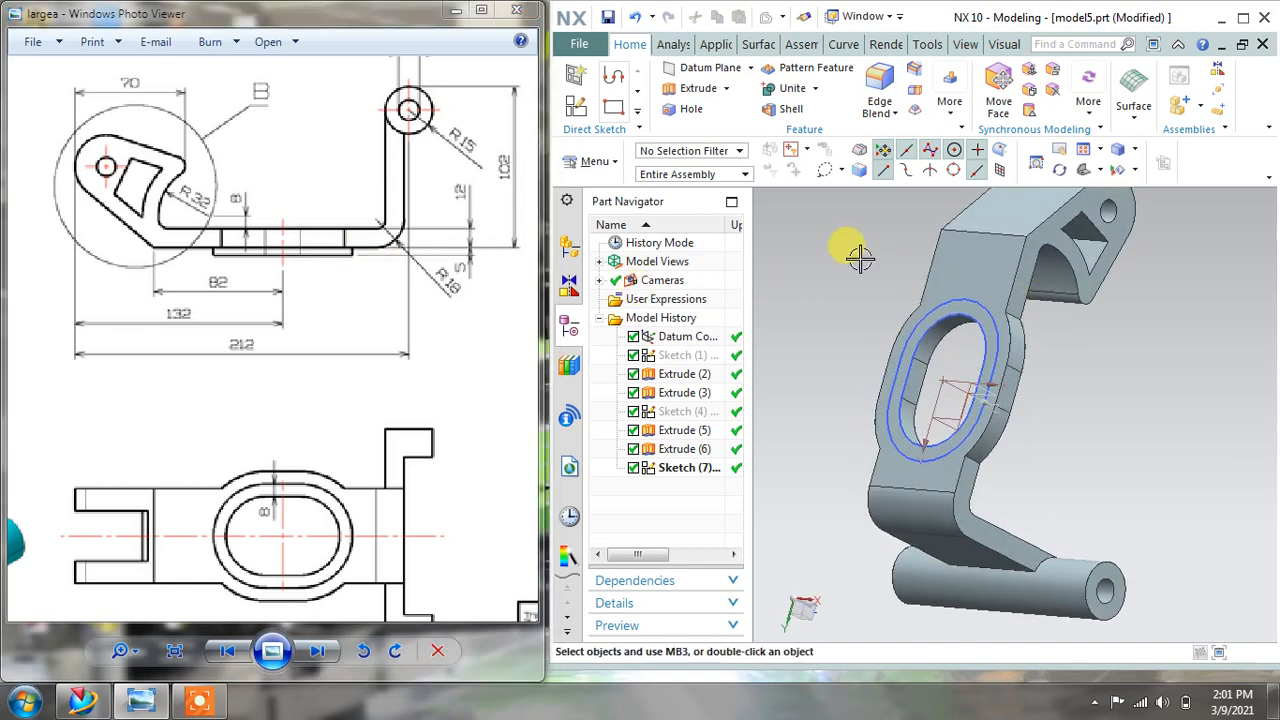
{"action": "left_click", "coordinate": [690, 84]}
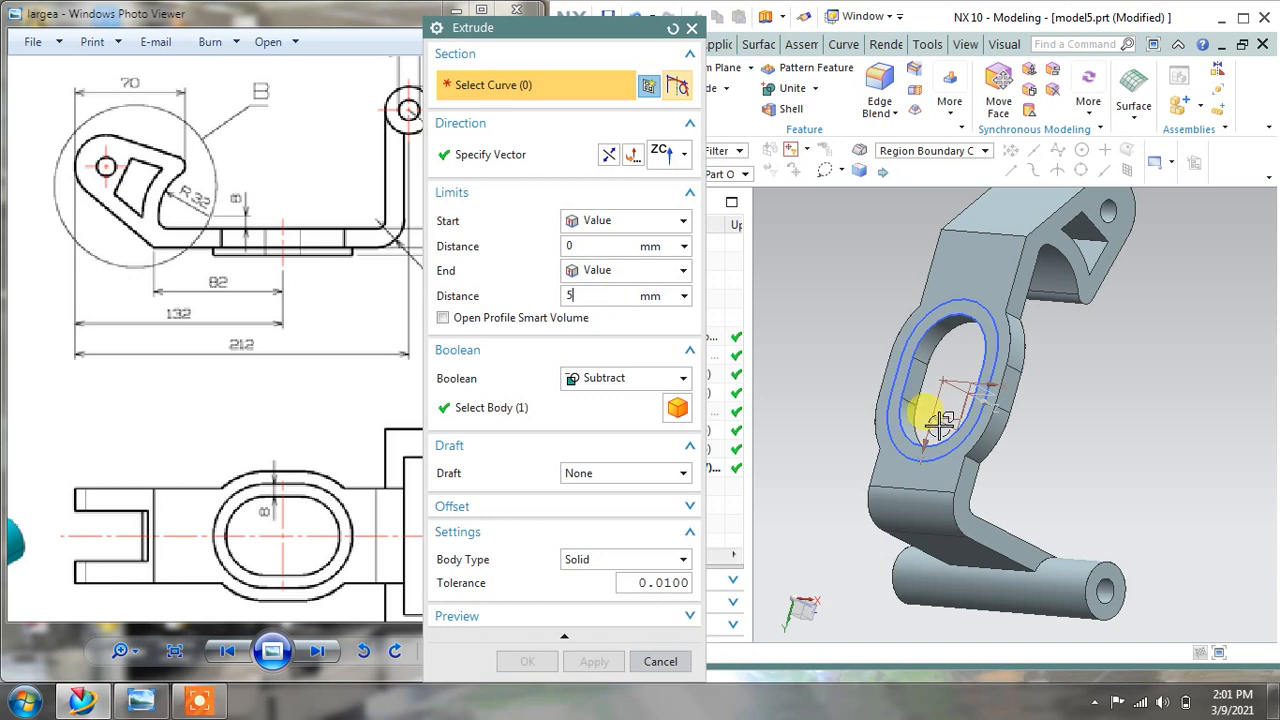
{"action": "left_click", "coordinate": [918, 328]}
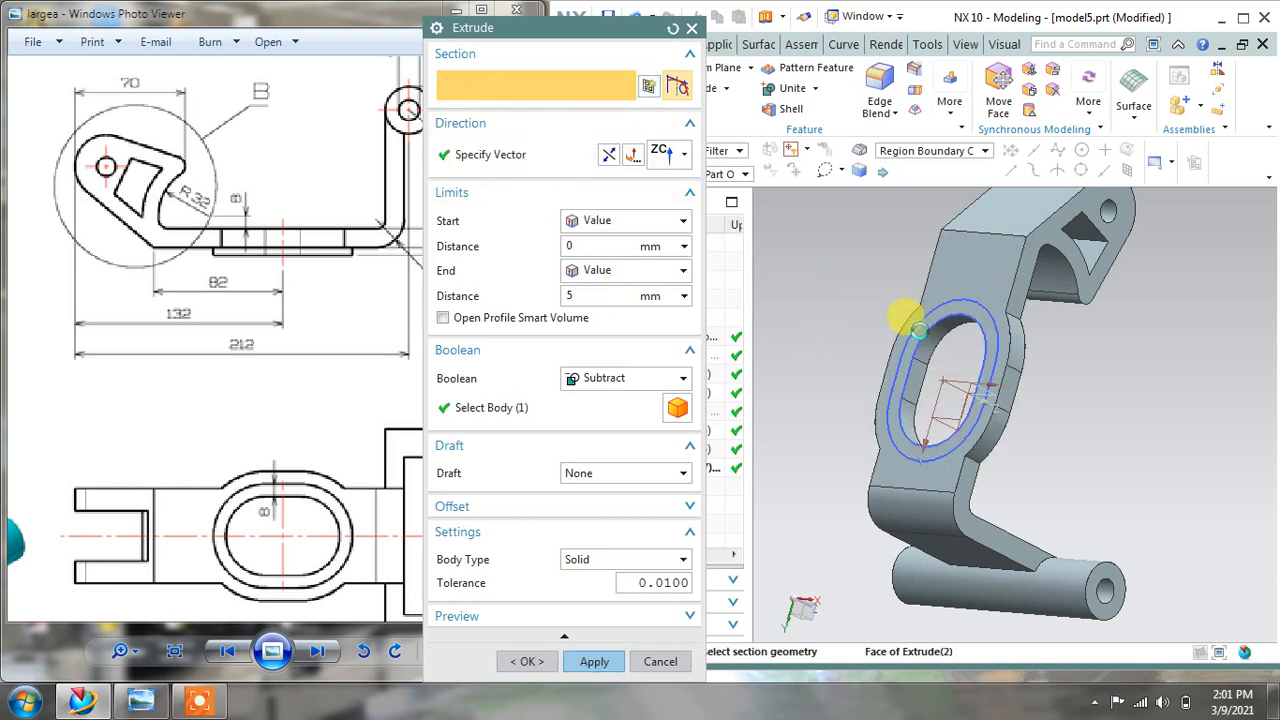
{"action": "left_click", "coordinate": [608, 158]}
{"action": "left_click", "coordinate": [606, 378]}
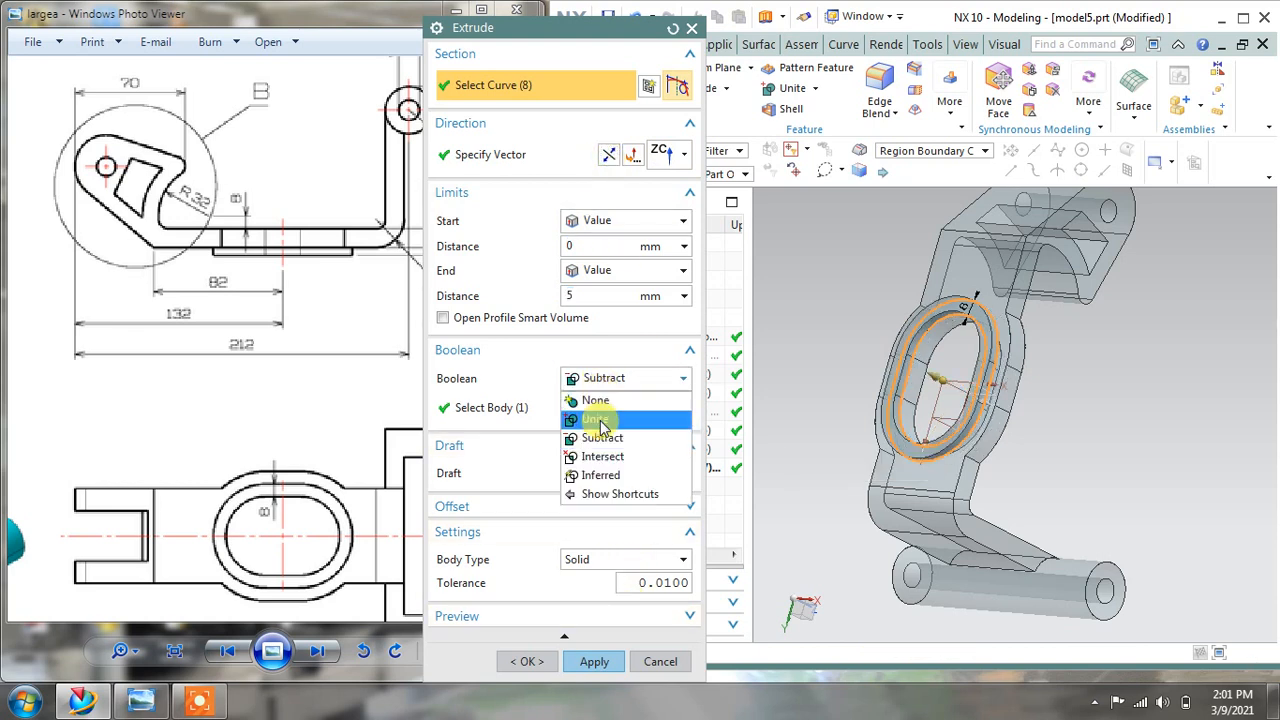
{"action": "left_click", "coordinate": [603, 421]}
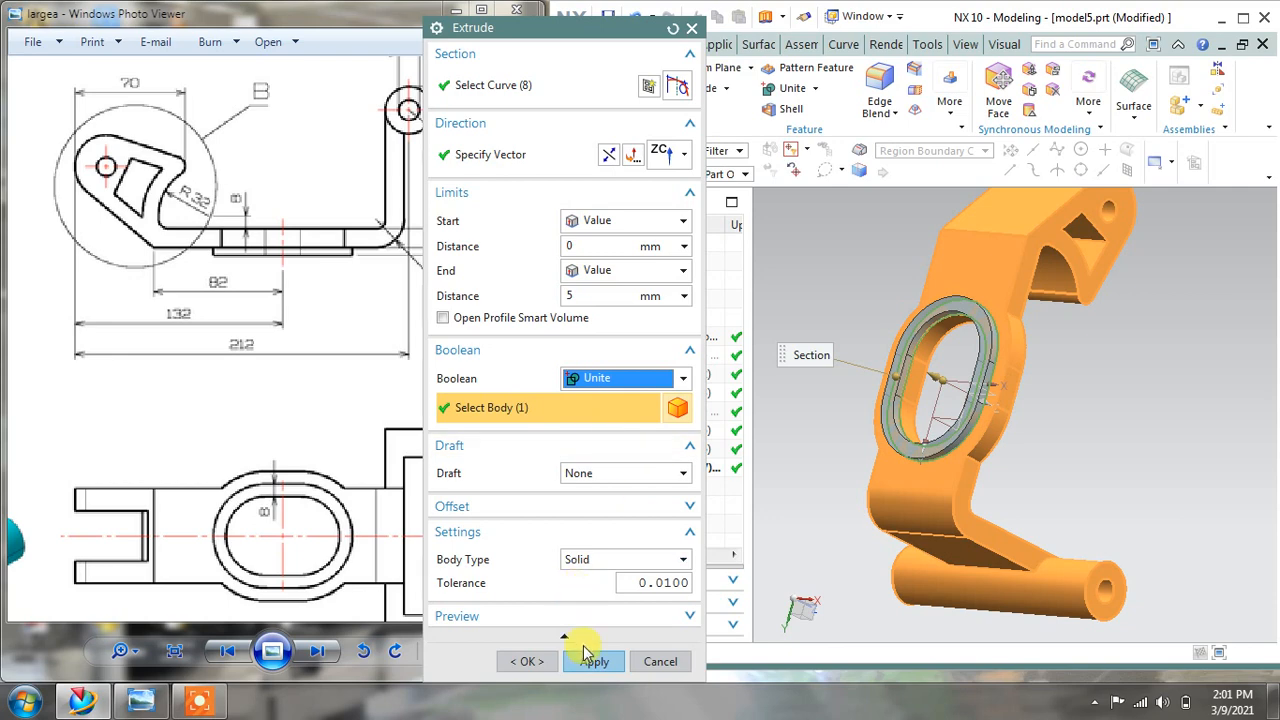
{"action": "left_click", "coordinate": [590, 658]}
{"action": "left_click", "coordinate": [672, 663]}
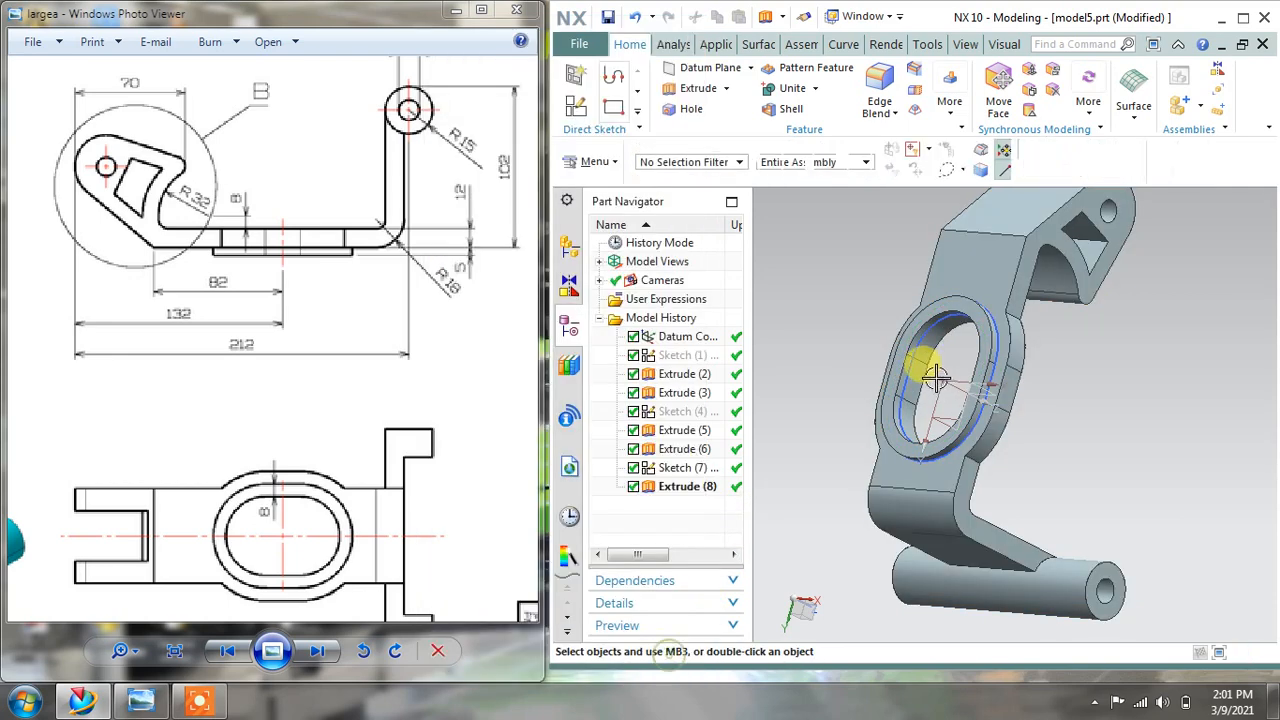
Hide the rim sketch on the base plate's underside.
{"action": "right_click", "coordinate": [909, 363]}
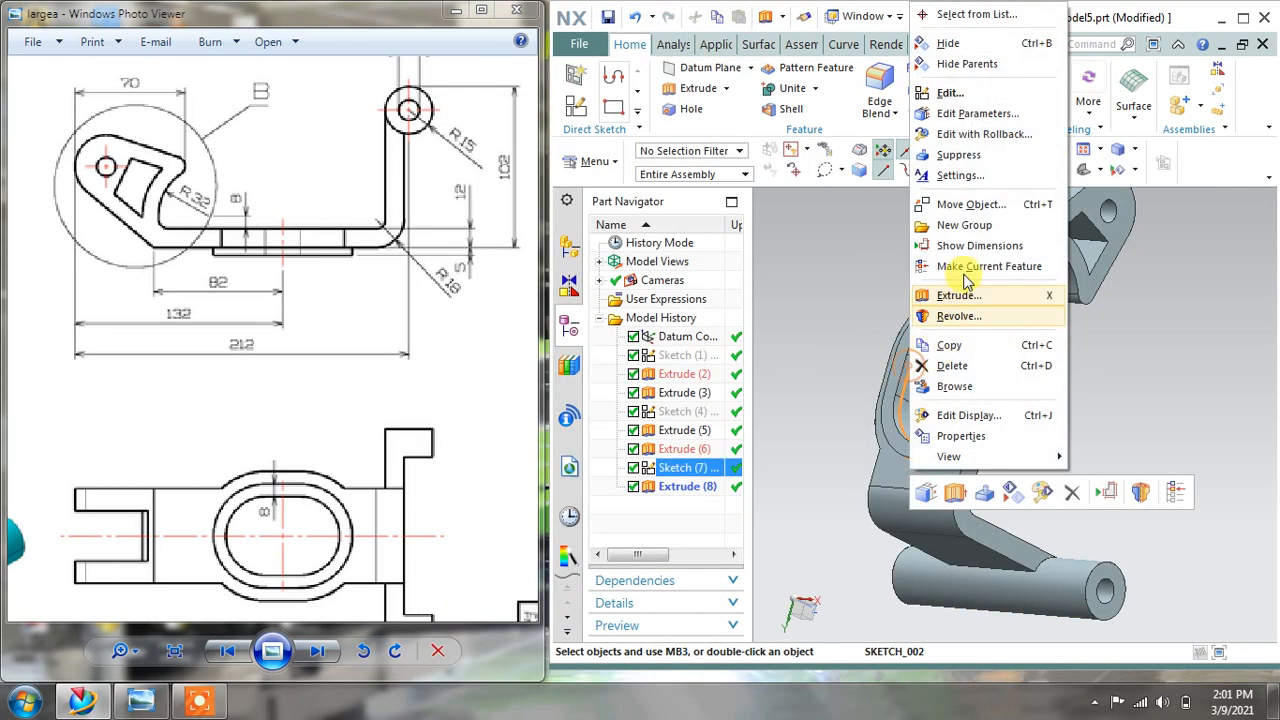
{"action": "left_click", "coordinate": [948, 43]}
{"action": "mouse_move", "coordinate": [1100, 294]}
{"action": "middle_mouse_down"}
{"action": "mouse_move", "coordinate": [1066, 386]}
{"action": "mouse_move", "coordinate": [1030, 387]}
{"action": "mouse_move", "coordinate": [1025, 340]}
{"action": "mouse_move", "coordinate": [1020, 405]}
{"action": "middle_mouse_up"}
{"action": "scroll", "coordinate": [995, 418], "scroll_direction": "down", "scroll_amount": 2}
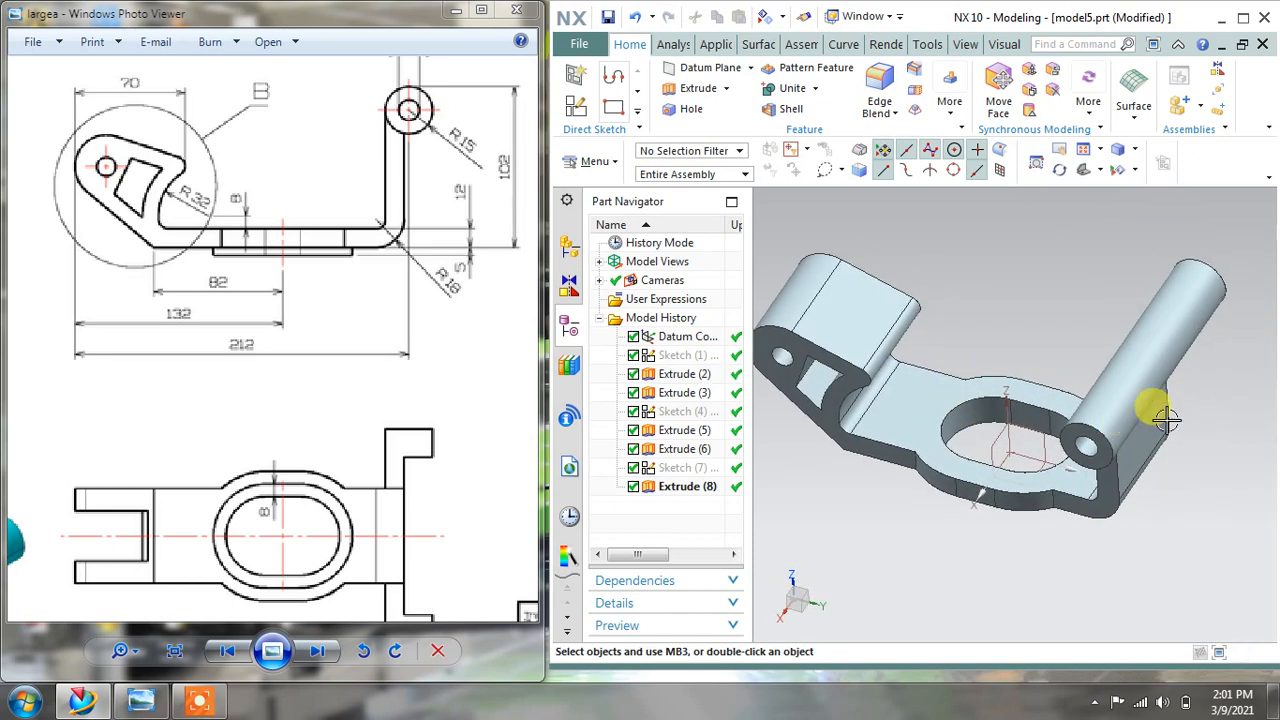
Check section A-A in the reference drawing and create a sketch on the YZ datum plane.
{"action": "scroll", "coordinate": [257, 423], "scroll_direction": "down", "scroll_amount": 4}
{"action": "left_click_drag", "start_coordinate": [388, 420], "coordinate": [346, 374]}
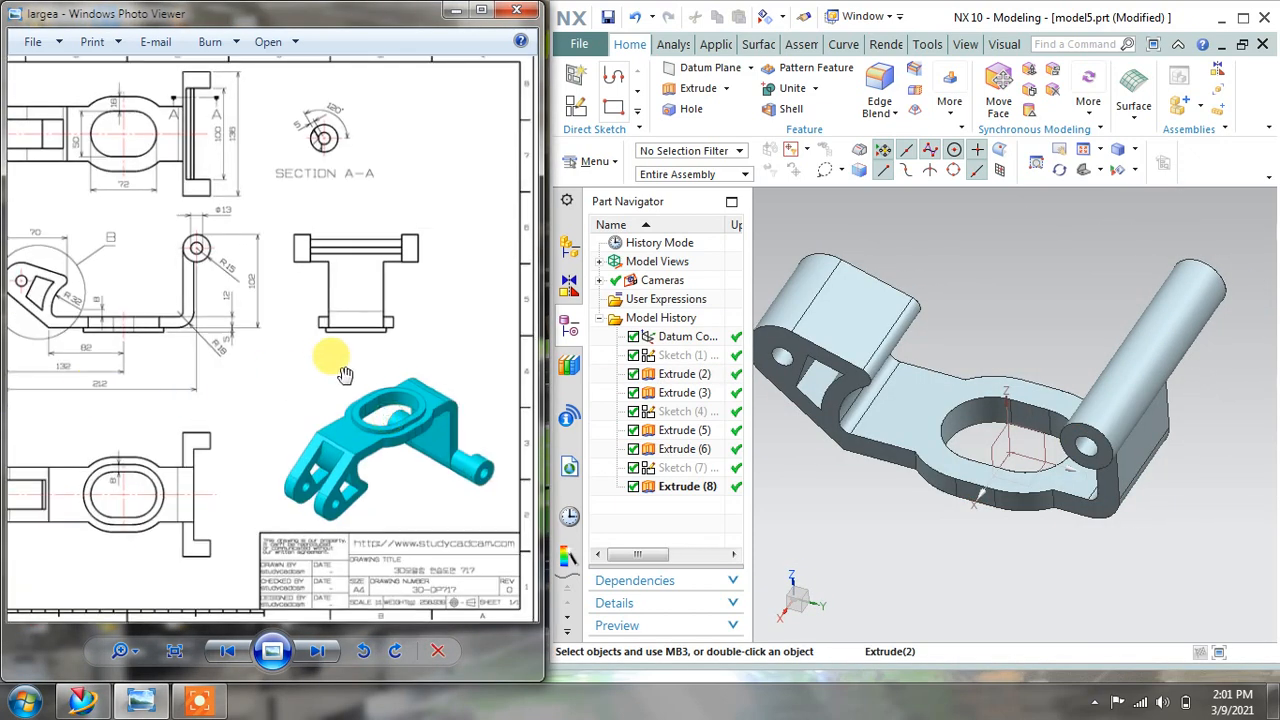
{"action": "scroll", "coordinate": [321, 207], "scroll_direction": "up", "scroll_amount": 2}
{"action": "left_click_drag", "start_coordinate": [180, 173], "coordinate": [286, 256]}
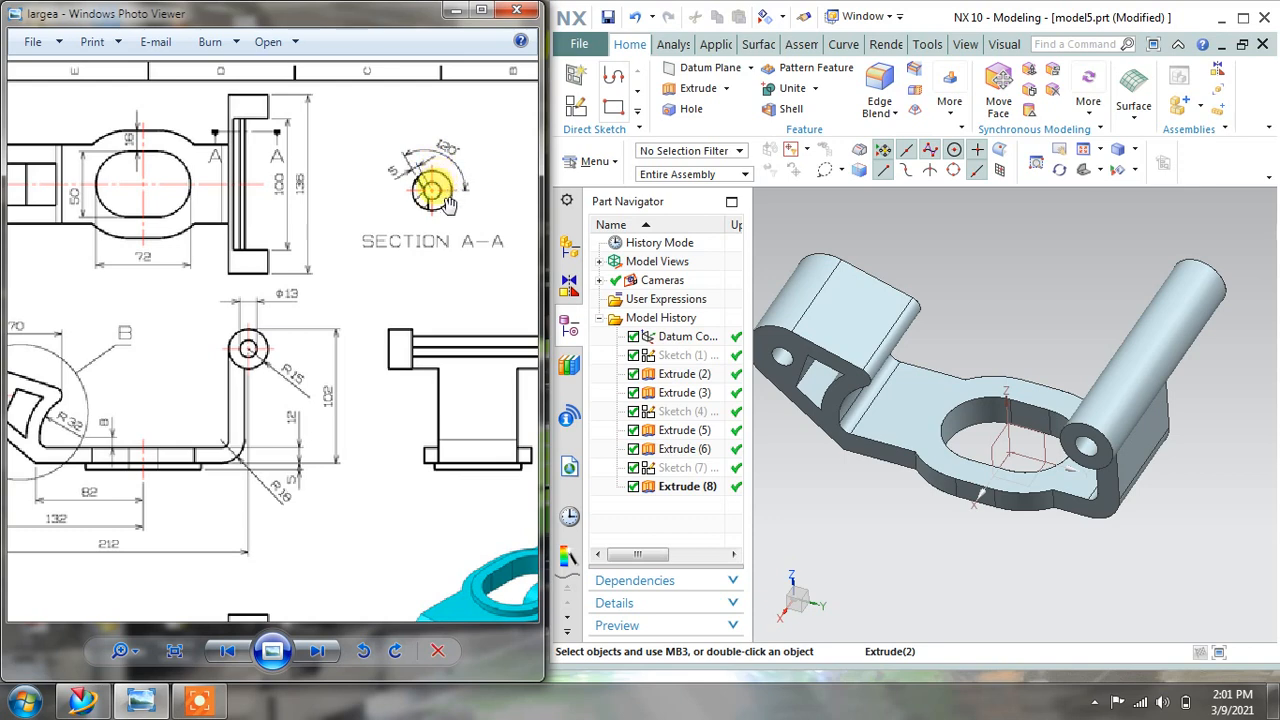
{"action": "mouse_move", "coordinate": [397, 214]}
{"action": "left_mouse_down"}
{"action": "mouse_move", "coordinate": [251, 240]}
{"action": "mouse_move", "coordinate": [209, 277]}
{"action": "left_mouse_up"}
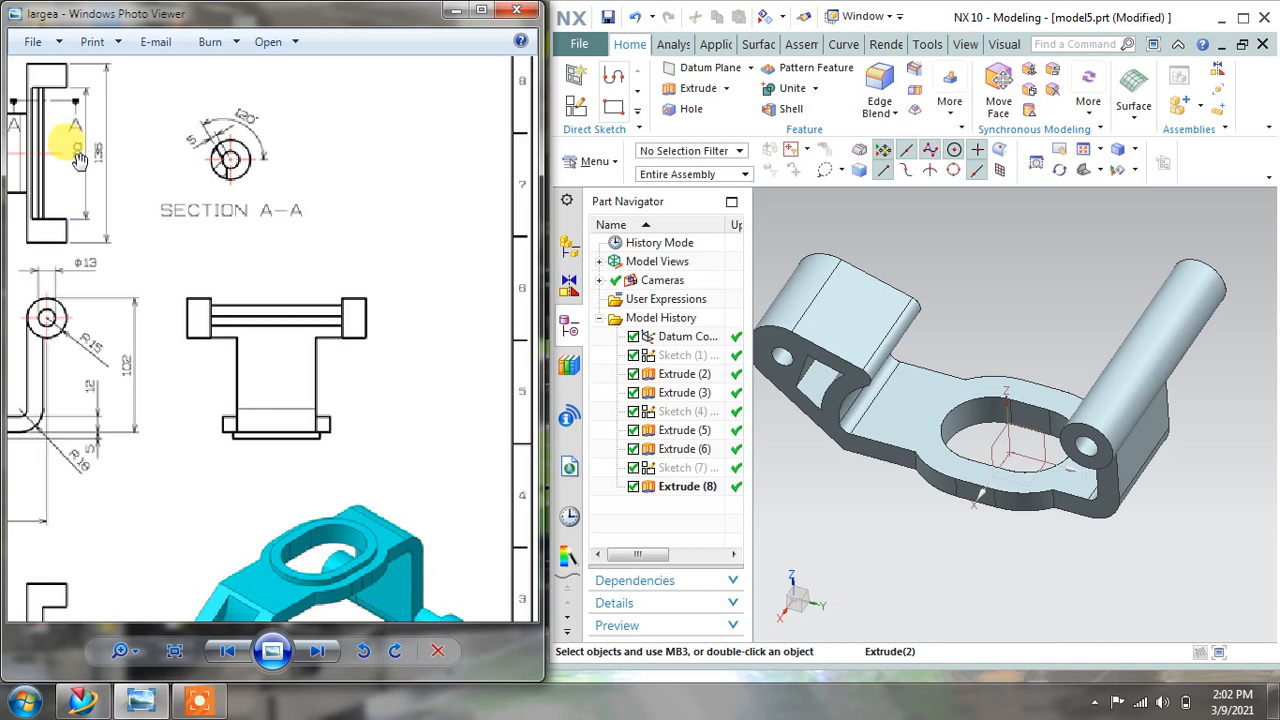
{"action": "left_click", "coordinate": [567, 80]}
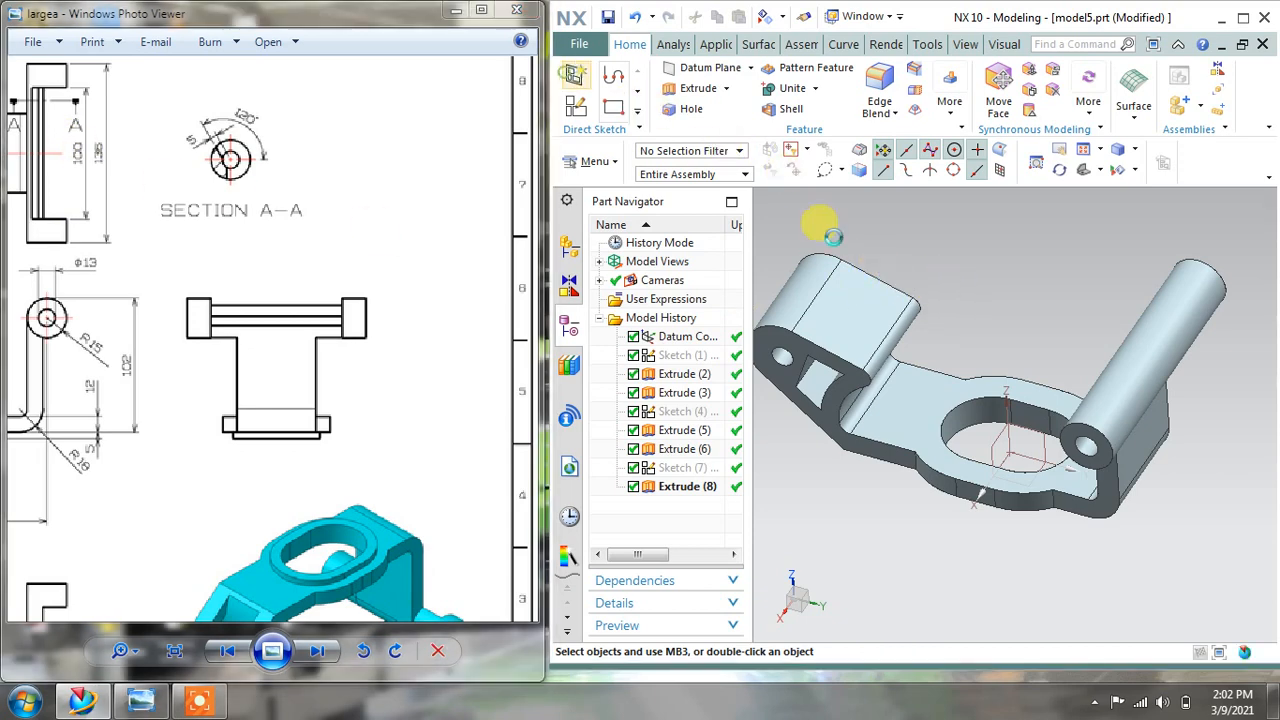
{"action": "left_click", "coordinate": [1030, 428]}
{"action": "left_click", "coordinate": [591, 316]}
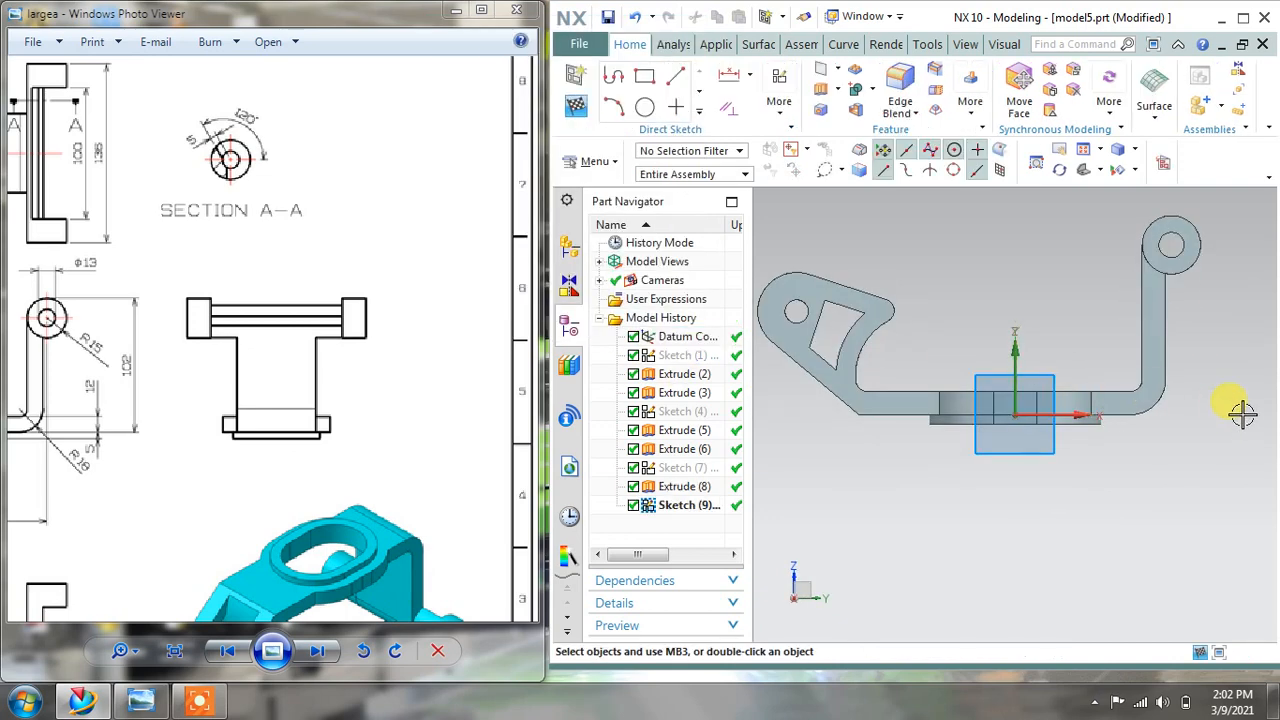
Project the outer circular edge of the cylinder atop the upright arm into the sketch.
{"action": "scroll", "coordinate": [1214, 300], "scroll_direction": "up", "scroll_amount": 3}
{"action": "middle_click_drag", "start_coordinate": [1214, 300], "coordinate": [1106, 444], "text": "shift"}
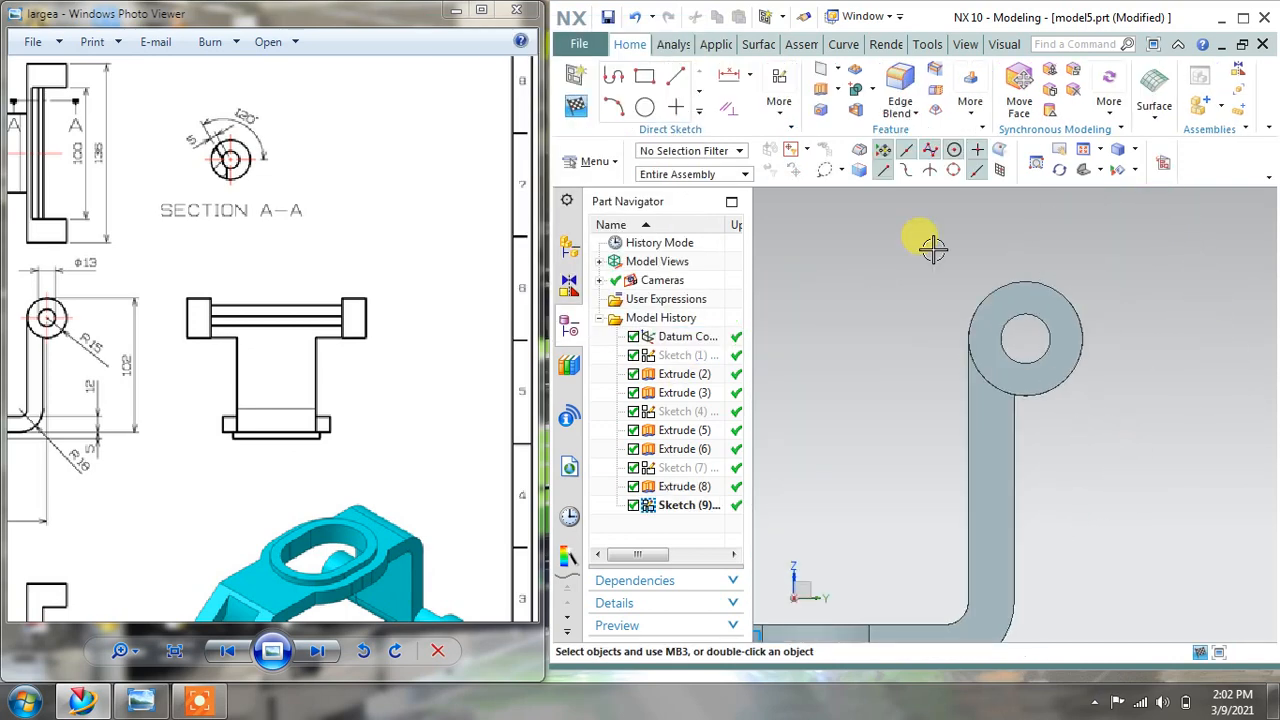
{"action": "left_click", "coordinate": [700, 114]}
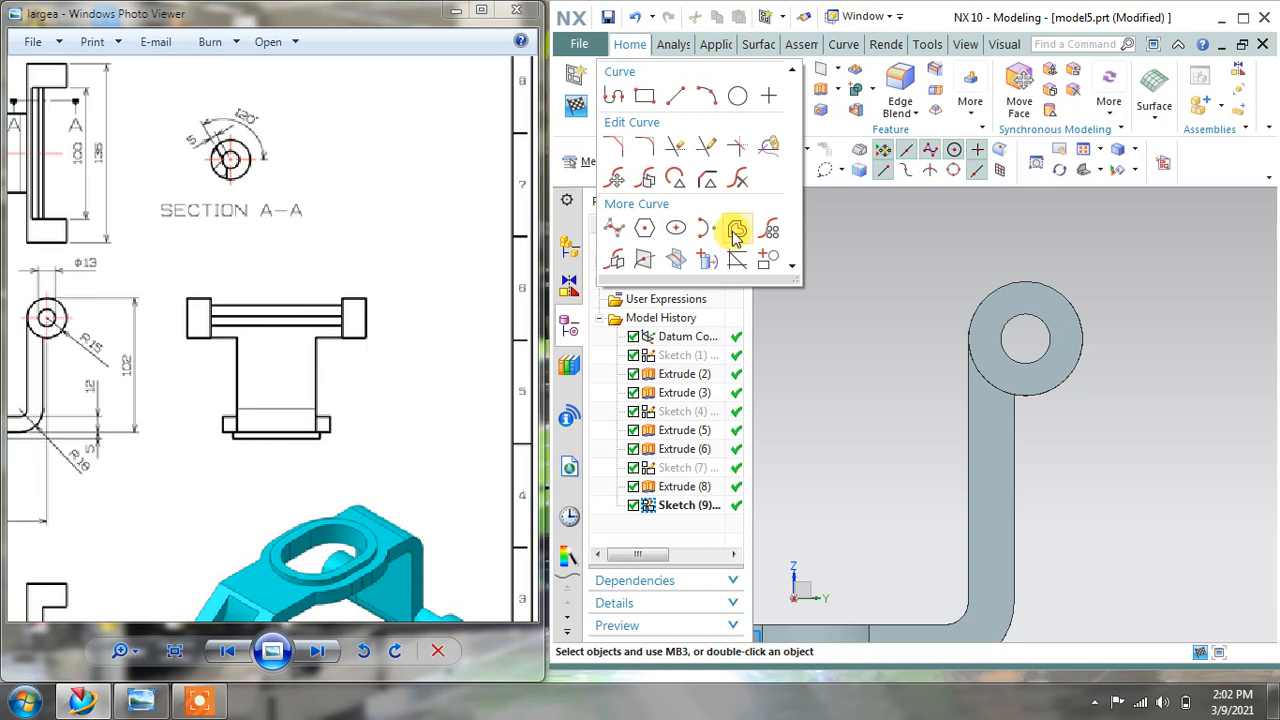
{"action": "left_click", "coordinate": [735, 230]}
{"action": "left_click", "coordinate": [1038, 262]}
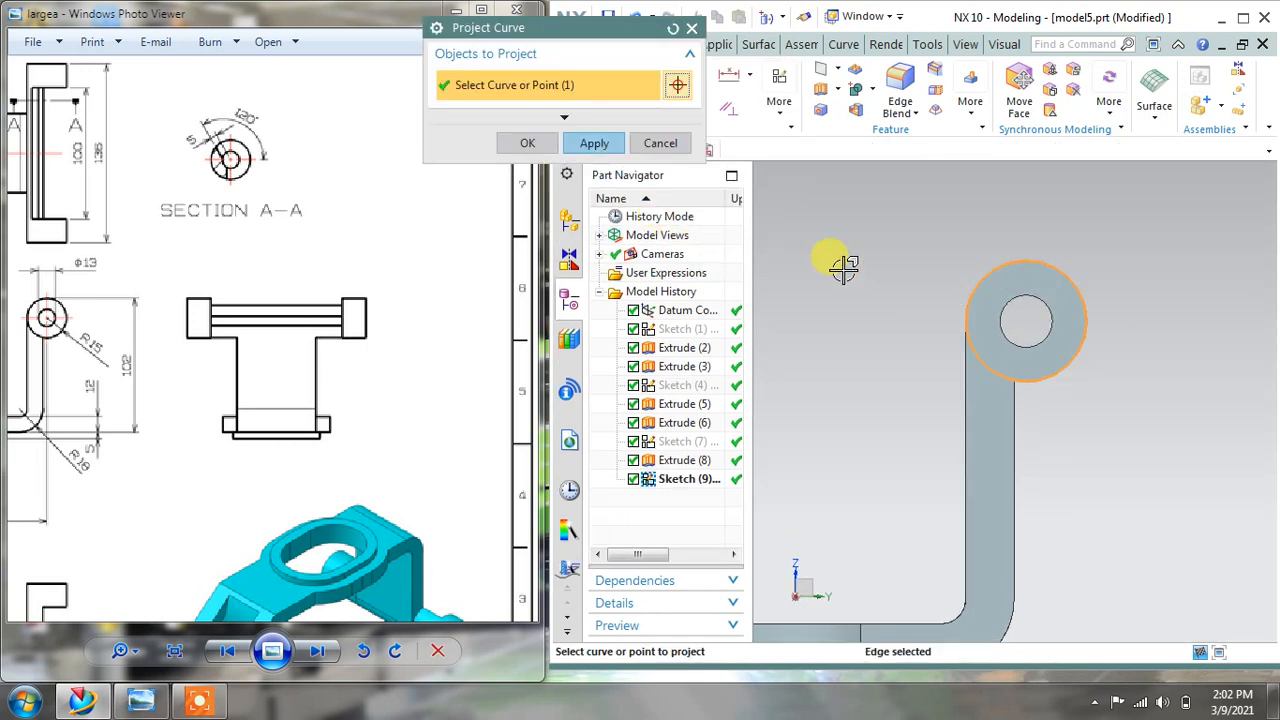
{"action": "left_click", "coordinate": [594, 143]}
{"action": "left_click", "coordinate": [660, 143]}
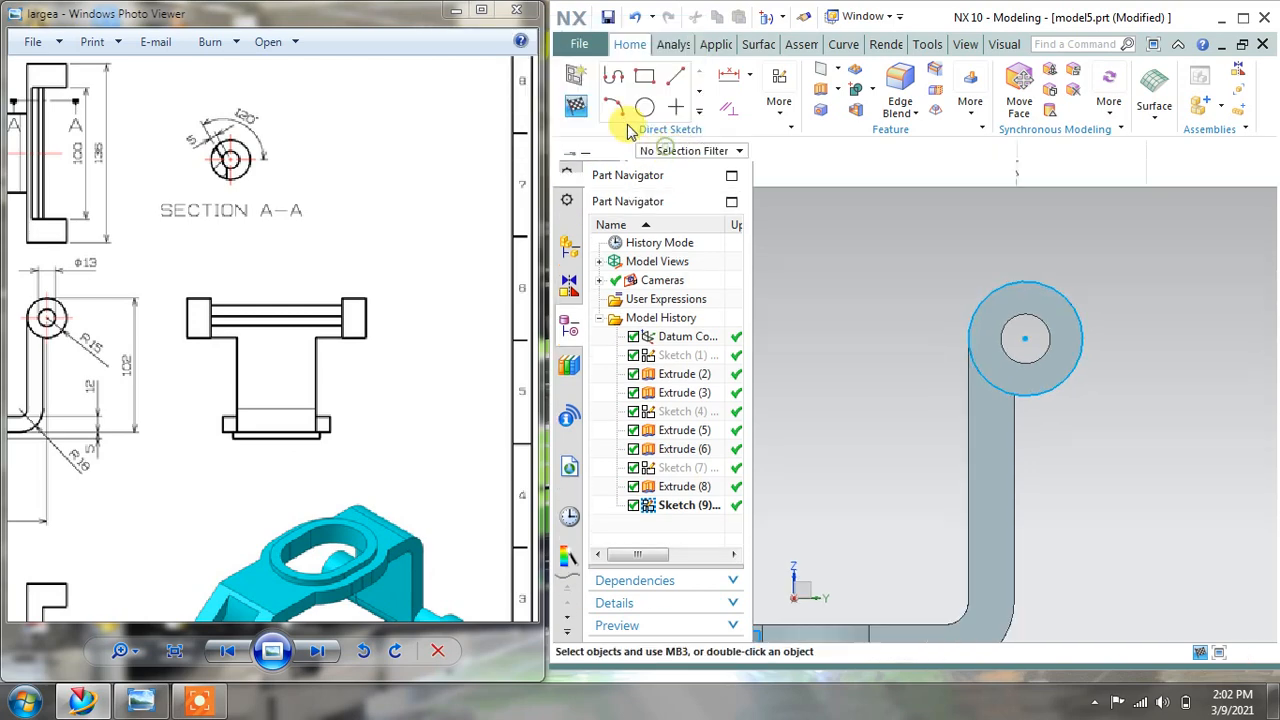
{"action": "left_click", "coordinate": [612, 77]}
{"action": "scroll", "coordinate": [1020, 392], "scroll_direction": "up", "scroll_amount": 3}
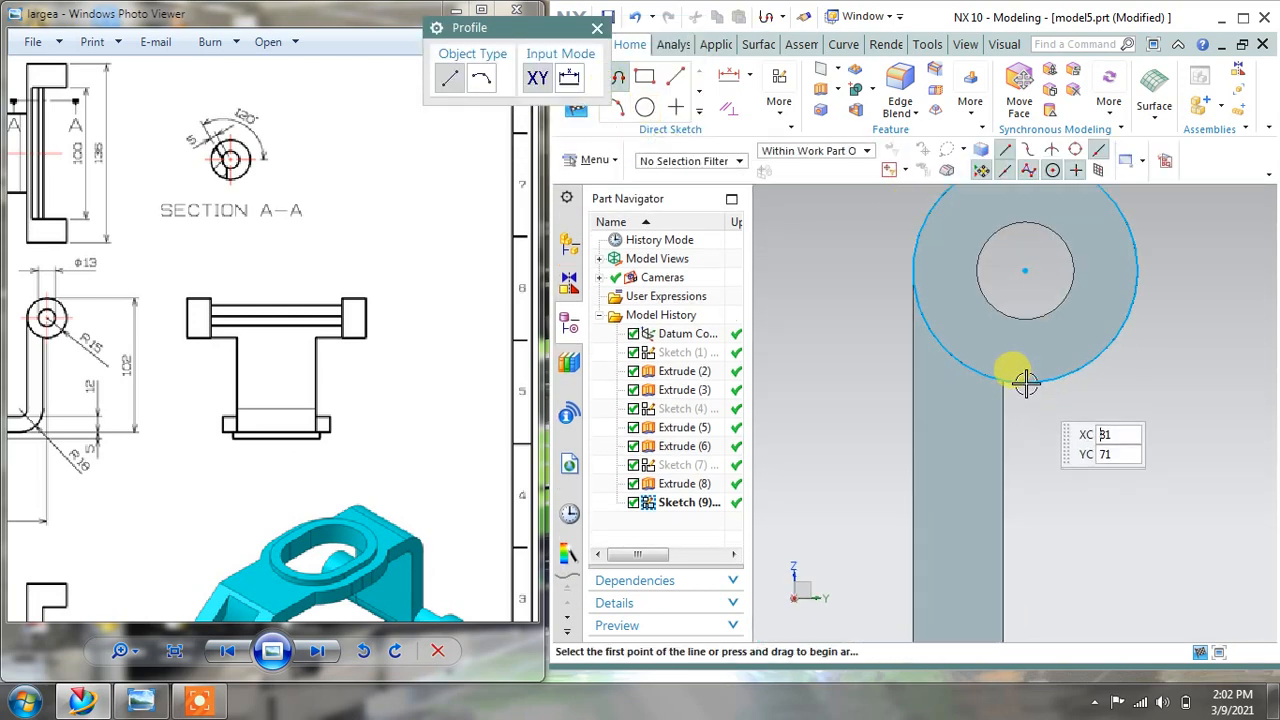
{"action": "scroll", "coordinate": [1005, 378], "scroll_direction": "up", "scroll_amount": 4}
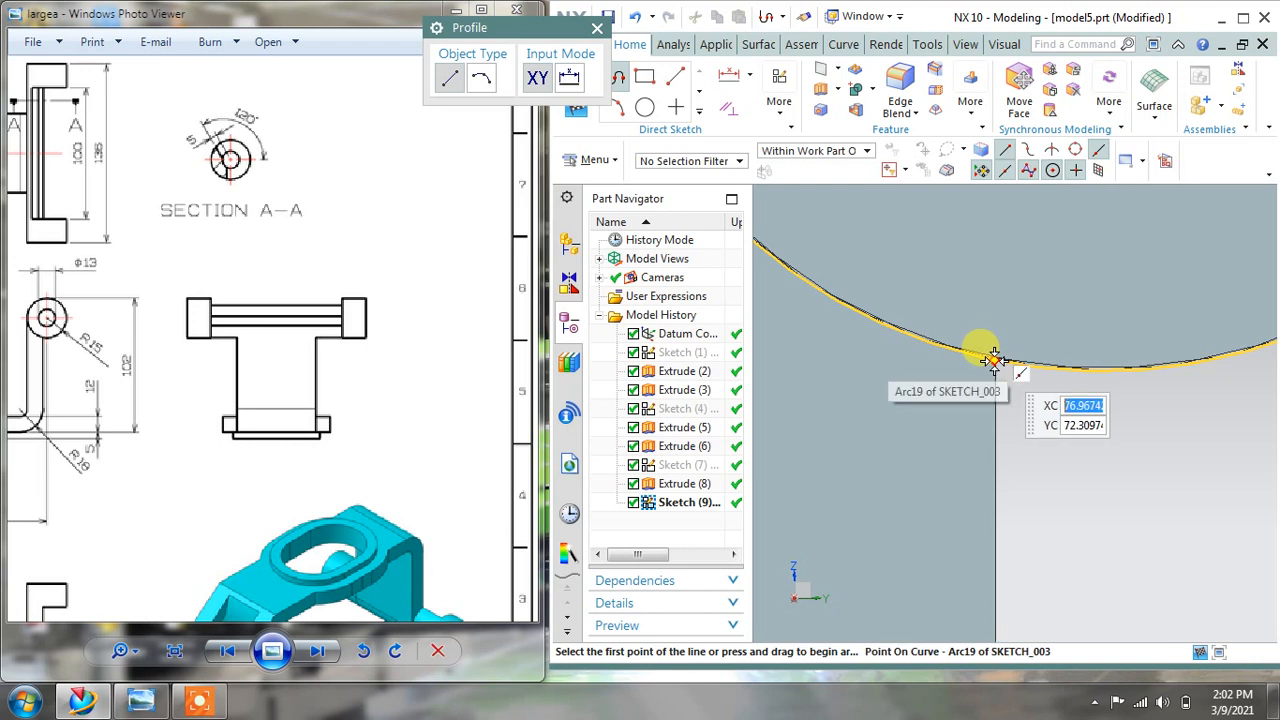
{"action": "left_click", "coordinate": [1028, 365]}
{"action": "scroll", "coordinate": [1045, 340], "scroll_direction": "down", "scroll_amount": 4}
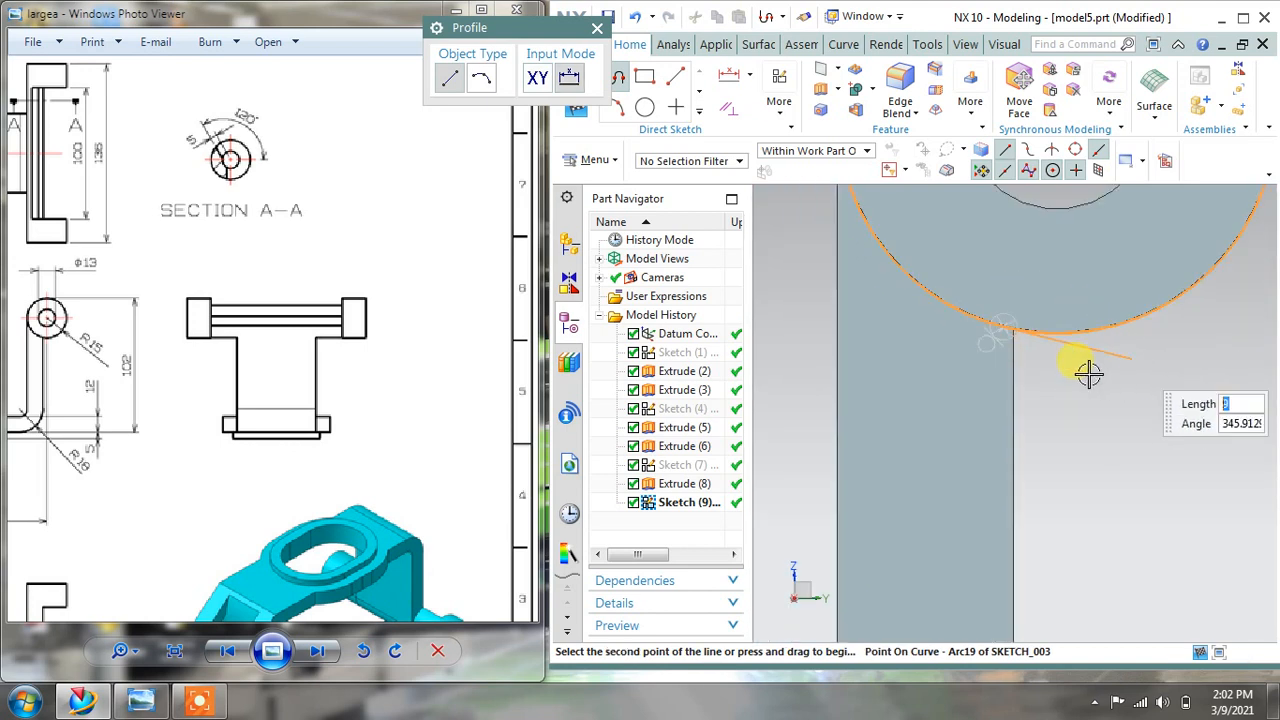
{"action": "scroll", "coordinate": [1045, 289], "scroll_direction": "down", "scroll_amount": 1}
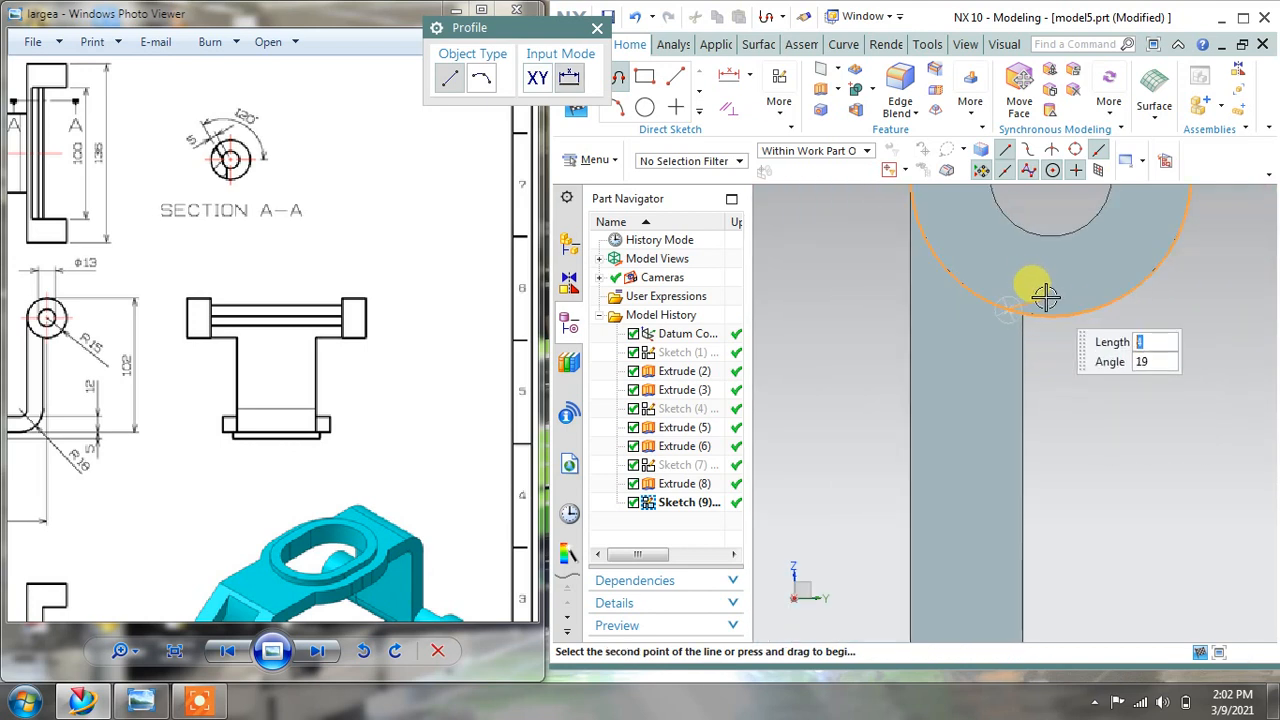
{"action": "key", "text": "Escape"}
Draw a horizontal line and a line about 24.5 mm long at 135° from the projected circle's centre, both extending past the circle.
{"action": "scroll", "coordinate": [1045, 297], "scroll_direction": "down", "scroll_amount": 3}
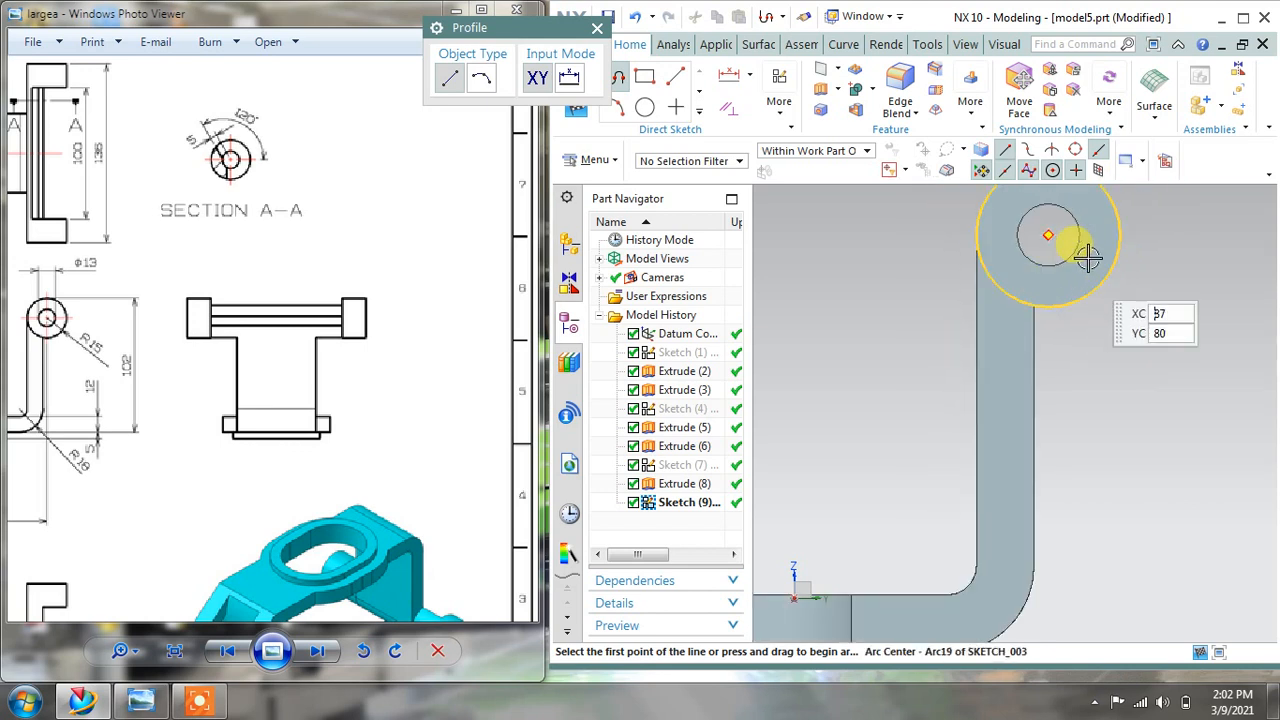
{"action": "scroll", "coordinate": [1055, 225], "scroll_direction": "up", "scroll_amount": 3}
{"action": "middle_click_drag", "start_coordinate": [1058, 283], "coordinate": [1014, 406], "text": "shift"}
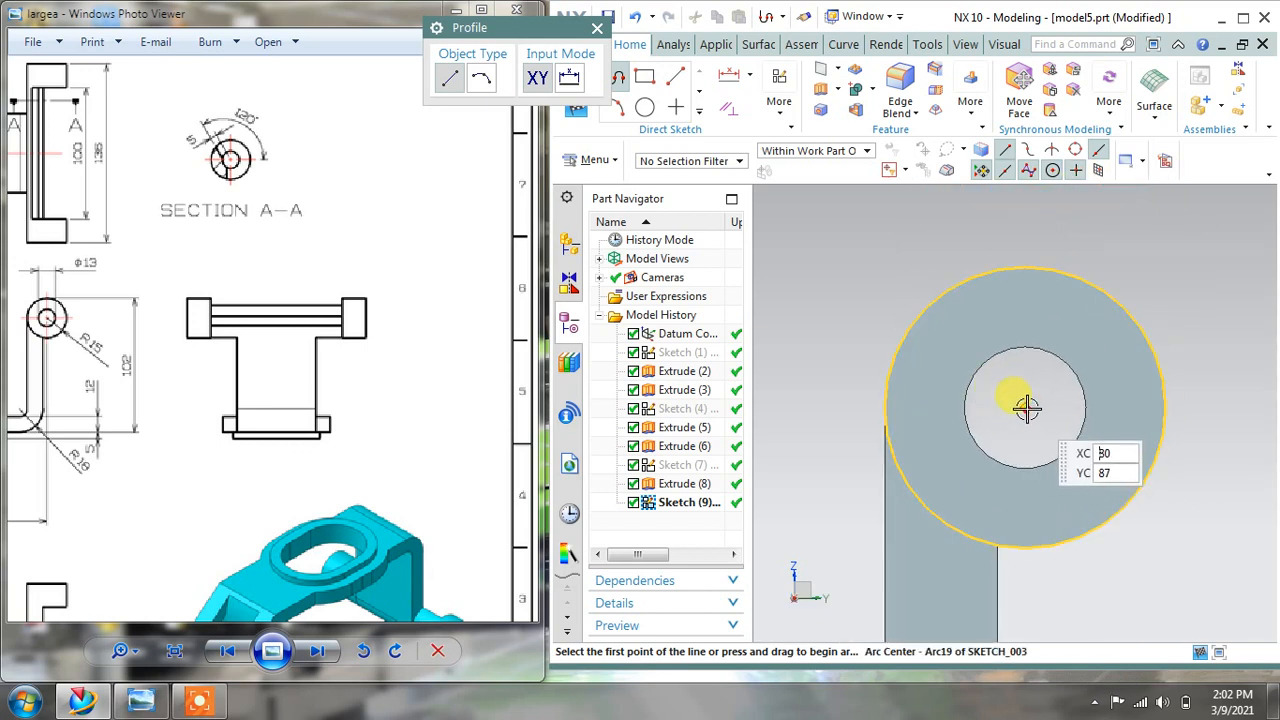
{"action": "left_click", "coordinate": [1020, 407]}
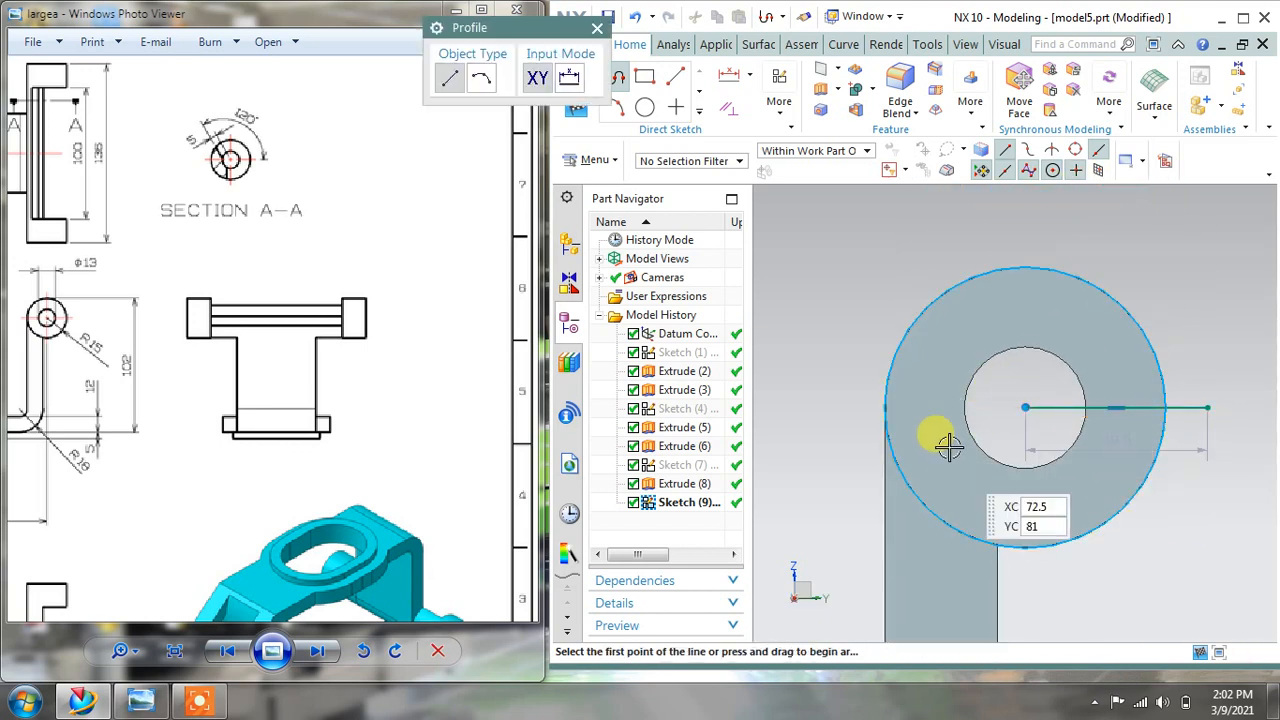
{"action": "left_click", "coordinate": [986, 386]}
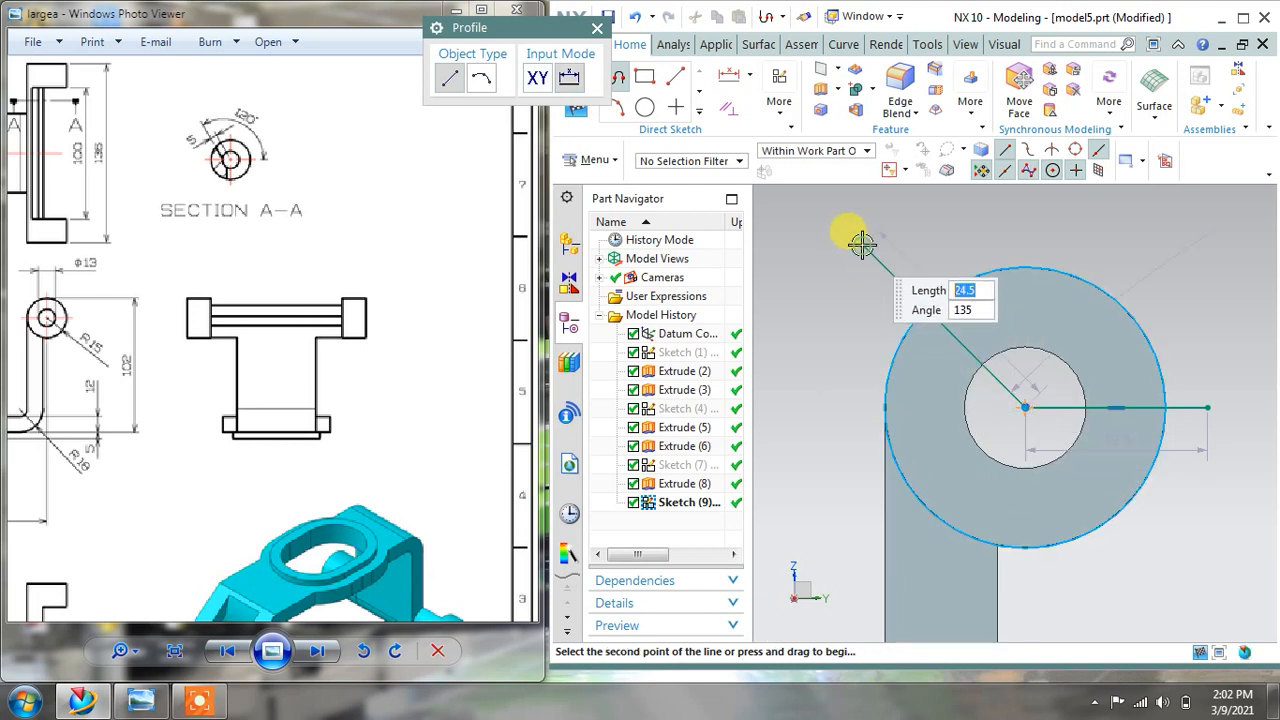
{"action": "left_click", "coordinate": [864, 246]}
{"action": "left_click", "coordinate": [597, 27]}
Add a 120° angular dimension between the slanted line and the horizontal line at the cylinder's centre.
{"action": "left_click", "coordinate": [749, 76]}
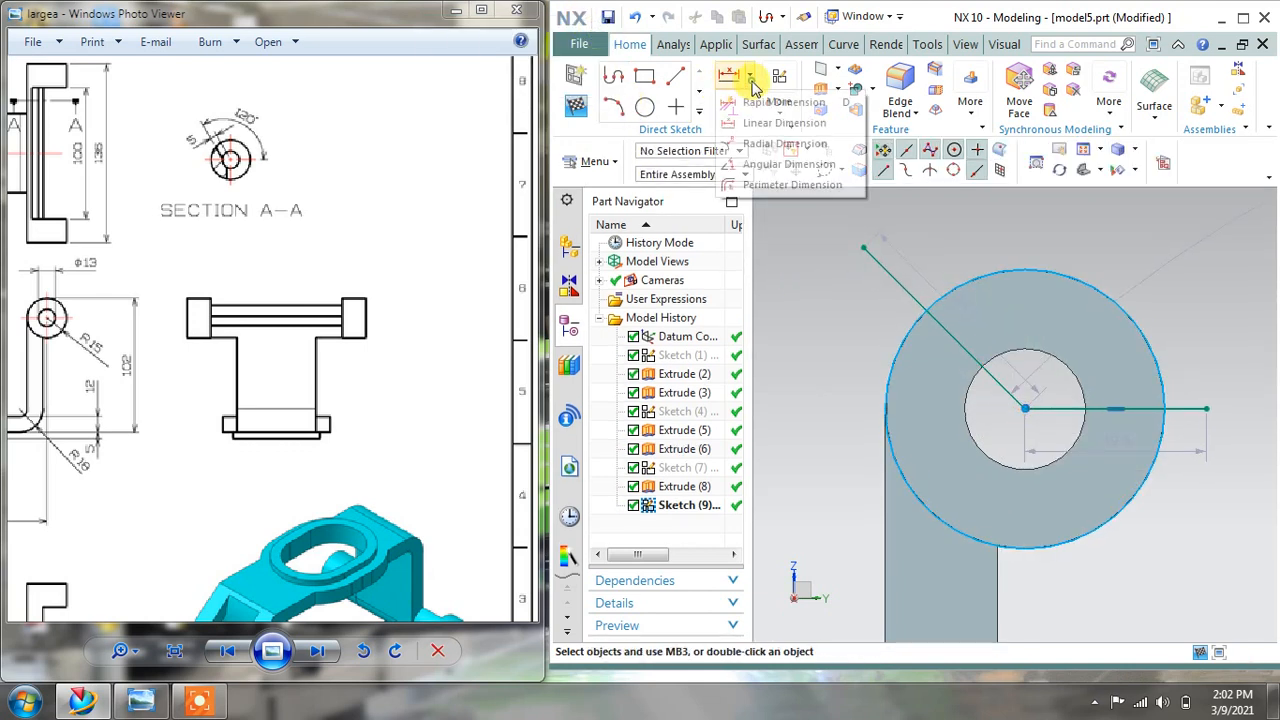
{"action": "left_click", "coordinate": [789, 164]}
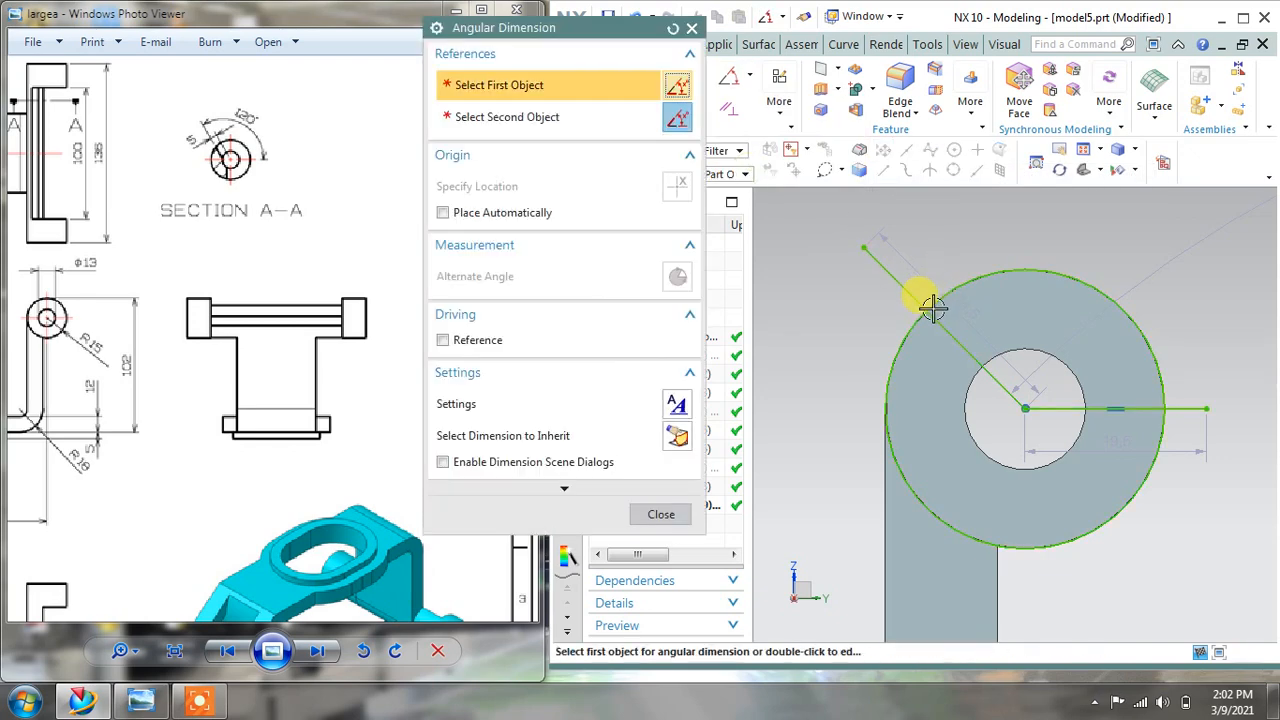
{"action": "left_click", "coordinate": [910, 291]}
{"action": "left_click", "coordinate": [1142, 401]}
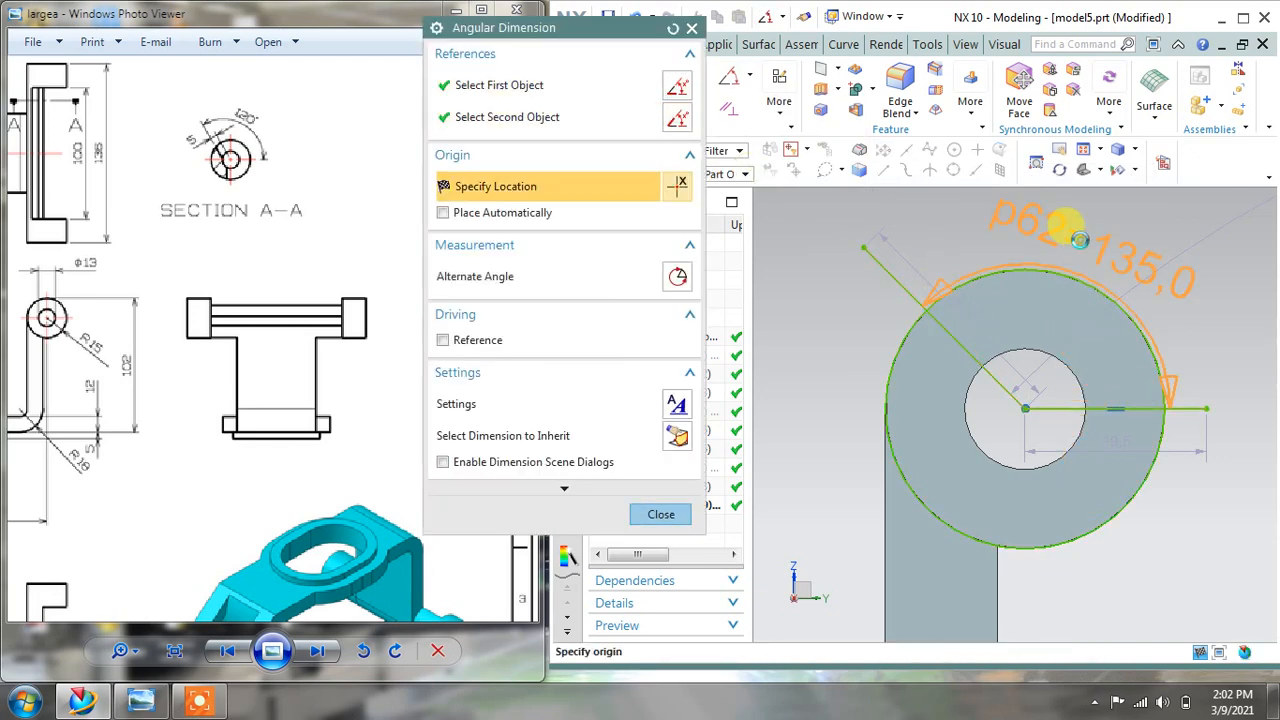
{"action": "left_click", "coordinate": [1071, 232]}
{"action": "type", "text": "120"}
{"action": "key", "text": "Return"}
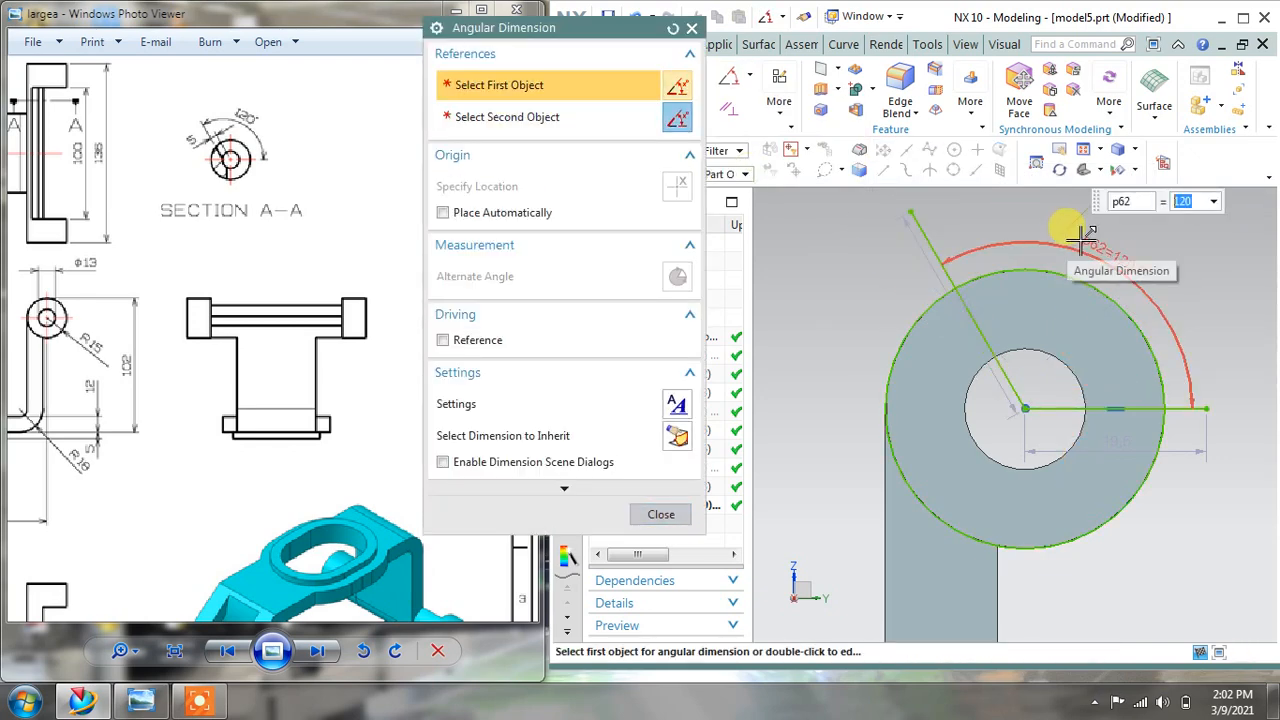
{"action": "left_click", "coordinate": [660, 514]}
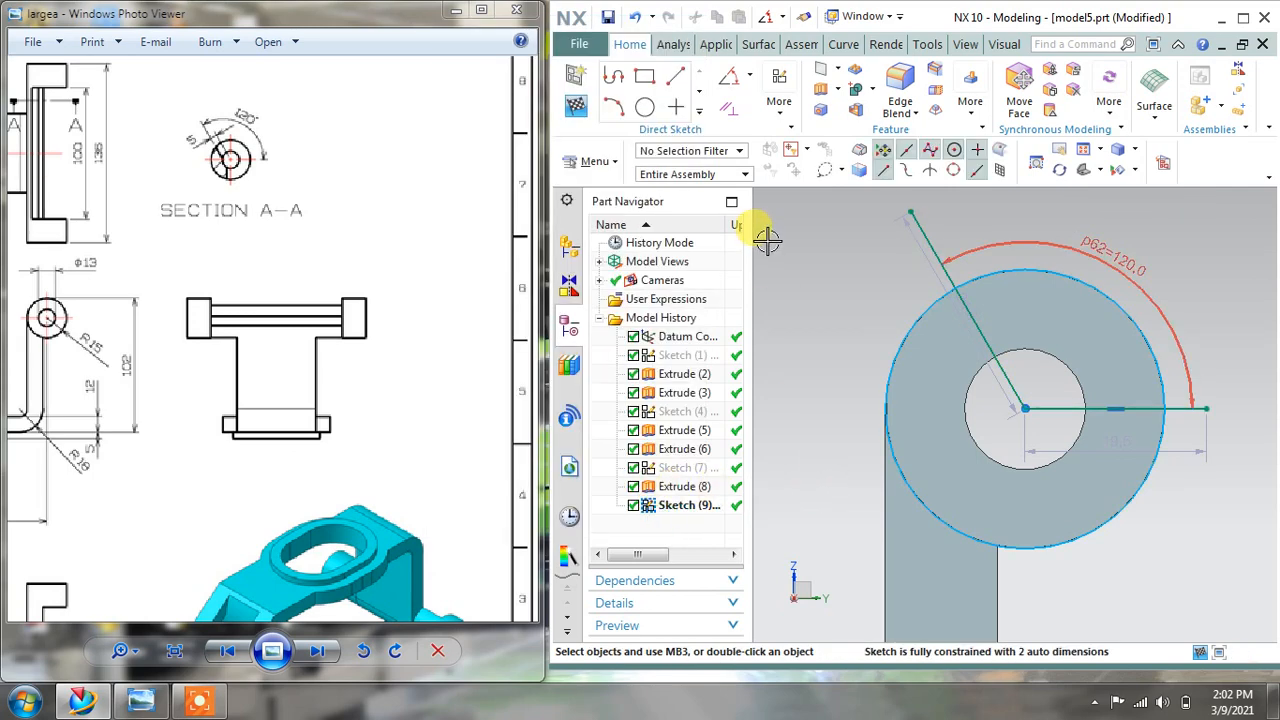
Draw a 15 mm line from the circle's centre to the point where the upright arm's inner edge meets the circle.
{"action": "left_click", "coordinate": [676, 77]}
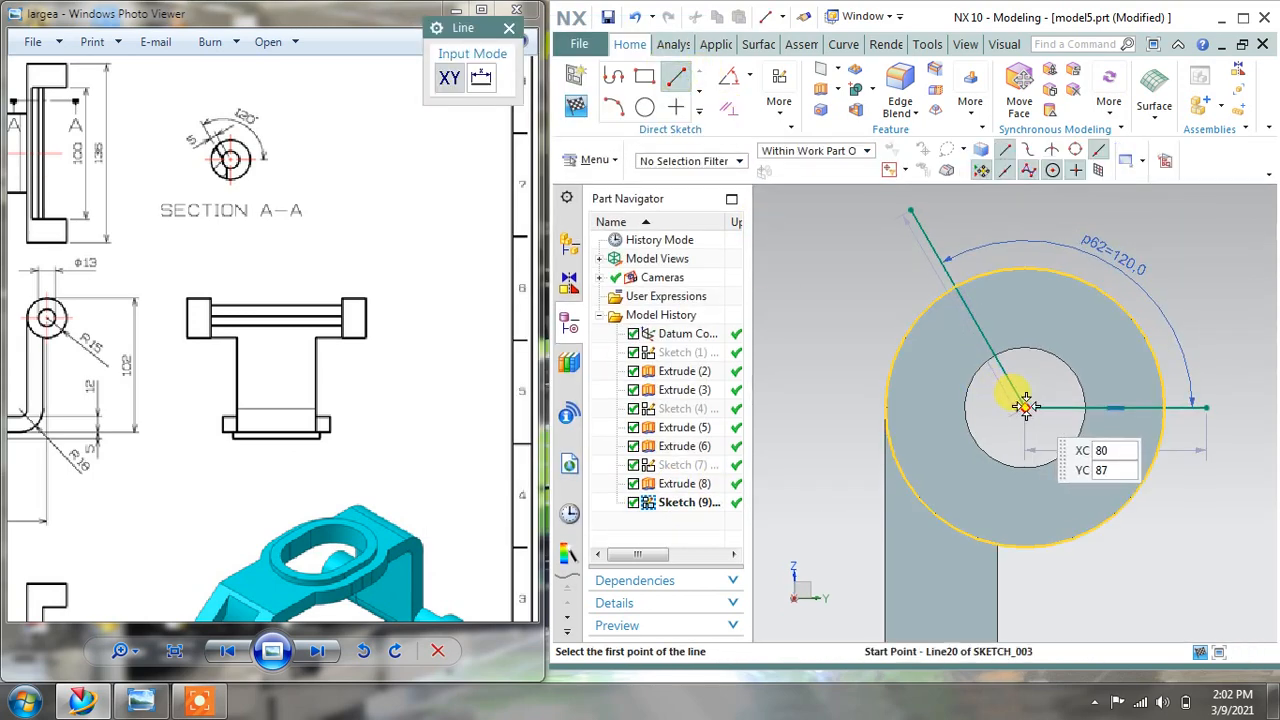
{"action": "left_click", "coordinate": [1025, 408]}
{"action": "scroll", "coordinate": [995, 550], "scroll_direction": "up", "scroll_amount": 3}
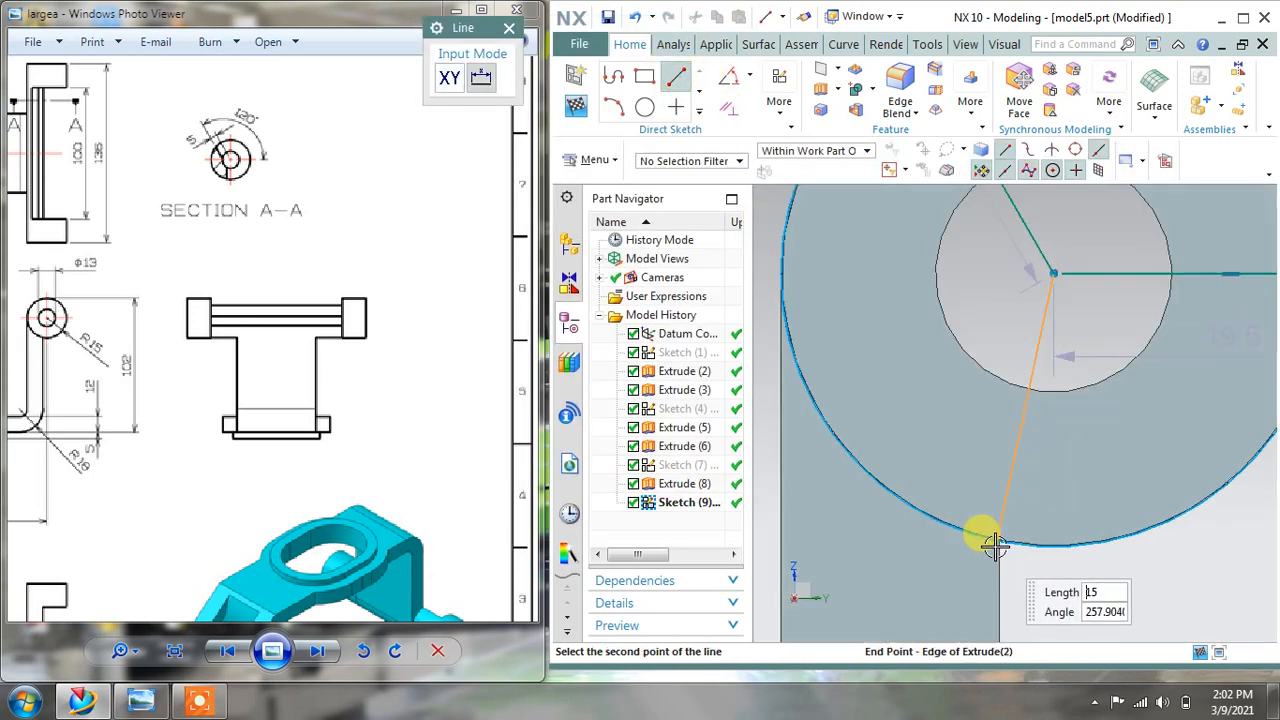
{"action": "left_click", "coordinate": [998, 542]}
{"action": "scroll", "coordinate": [1025, 565], "scroll_direction": "down", "scroll_amount": 2}
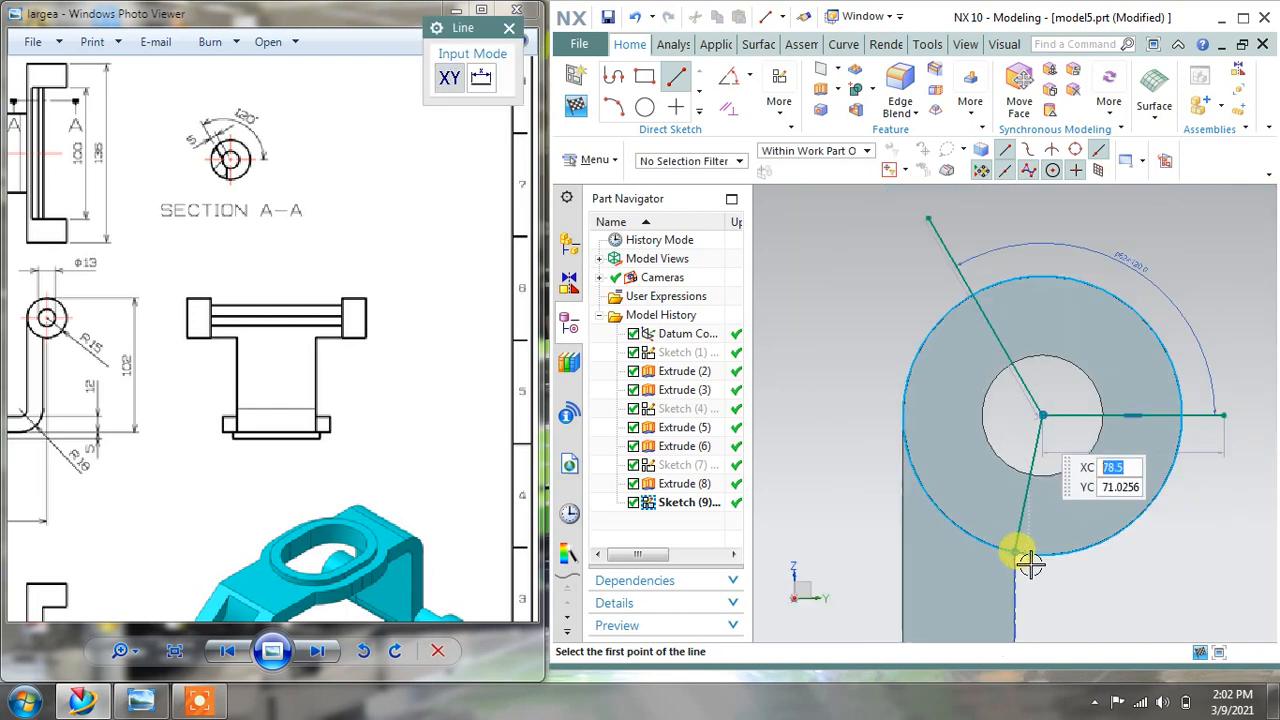
{"action": "middle_click_drag", "start_coordinate": [1023, 563], "coordinate": [1070, 580]}
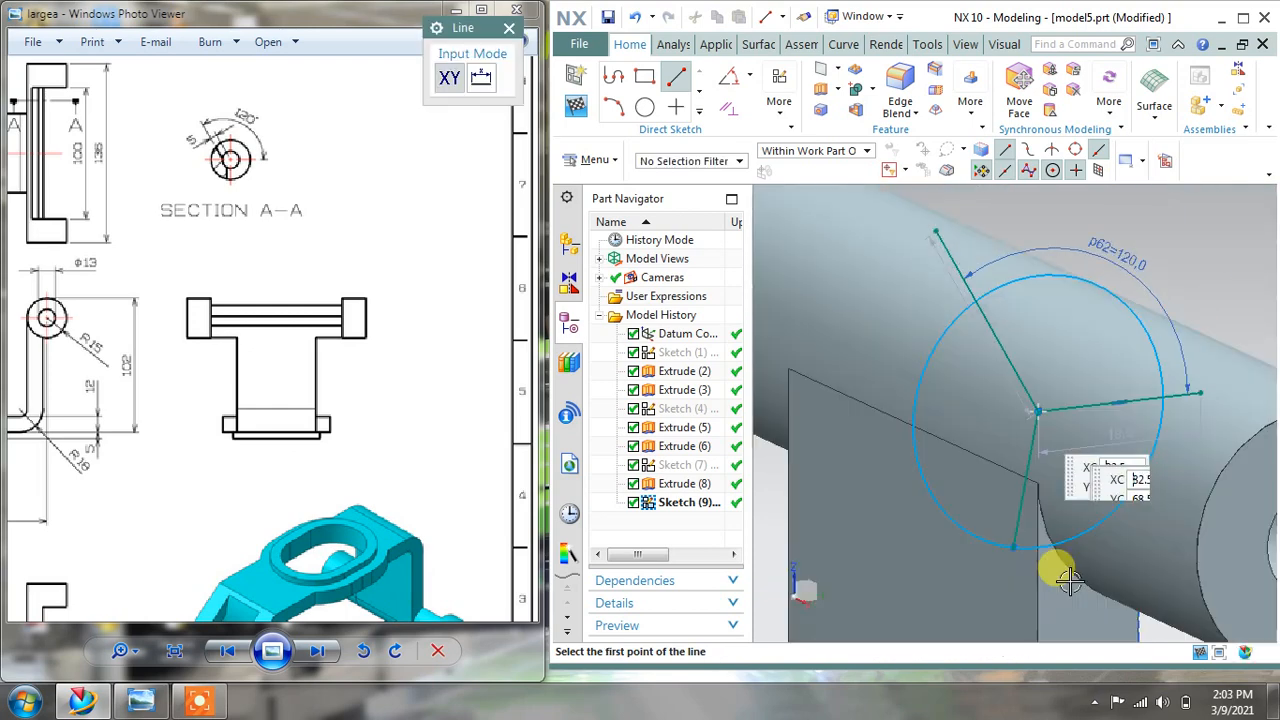
{"action": "left_click", "coordinate": [1167, 162]}
{"action": "right_click", "coordinate": [1124, 255]}
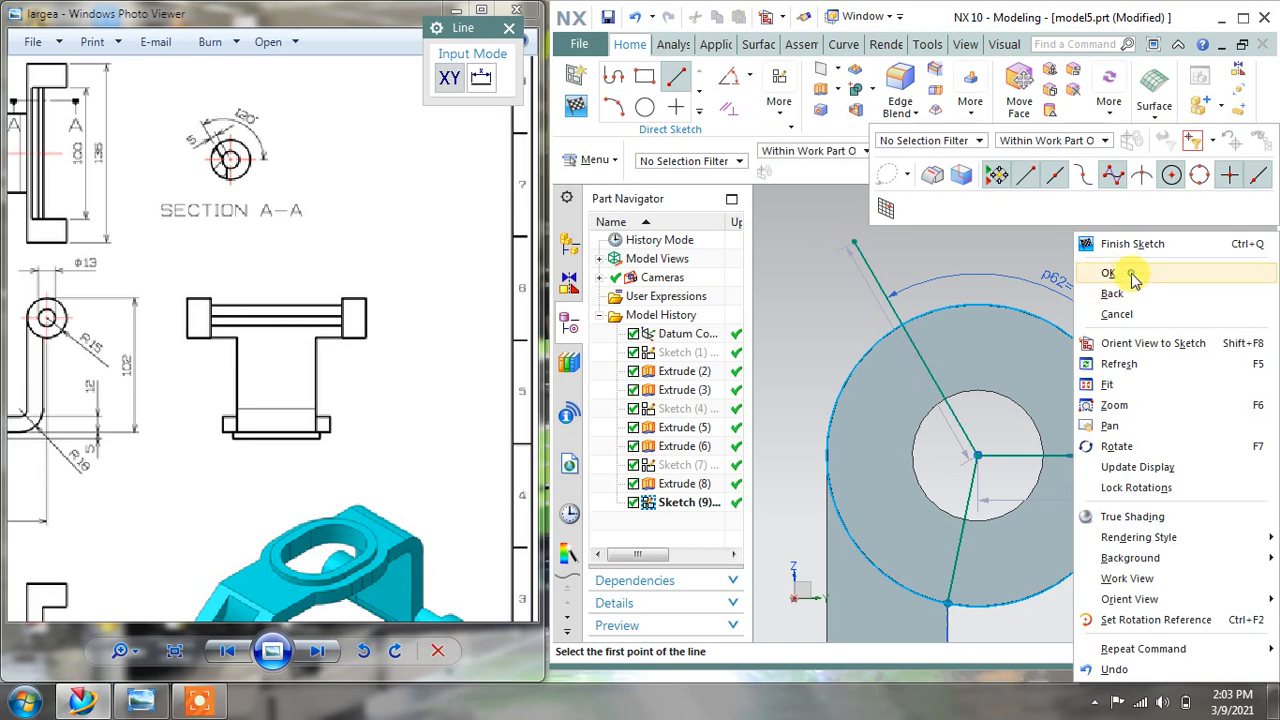
{"action": "left_click", "coordinate": [1131, 273]}
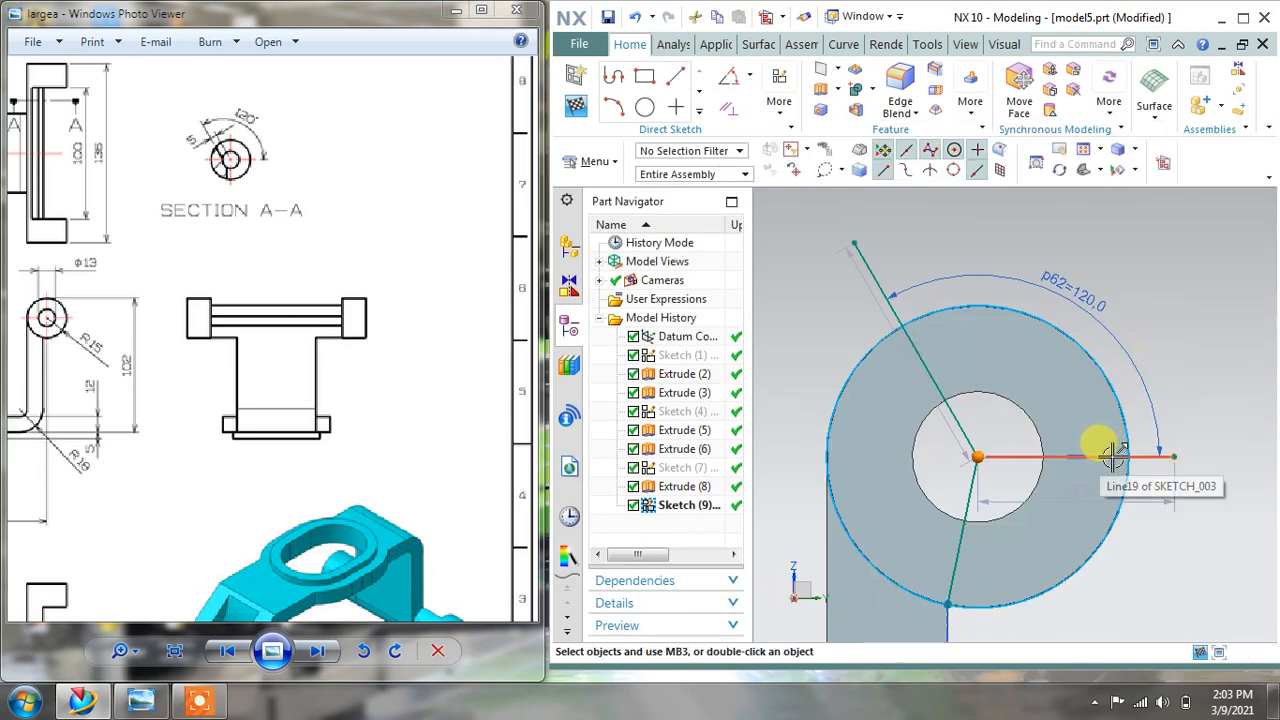
Convert the horizontal line through the circle's centre to a reference line.
{"action": "left_click", "coordinate": [1113, 456]}
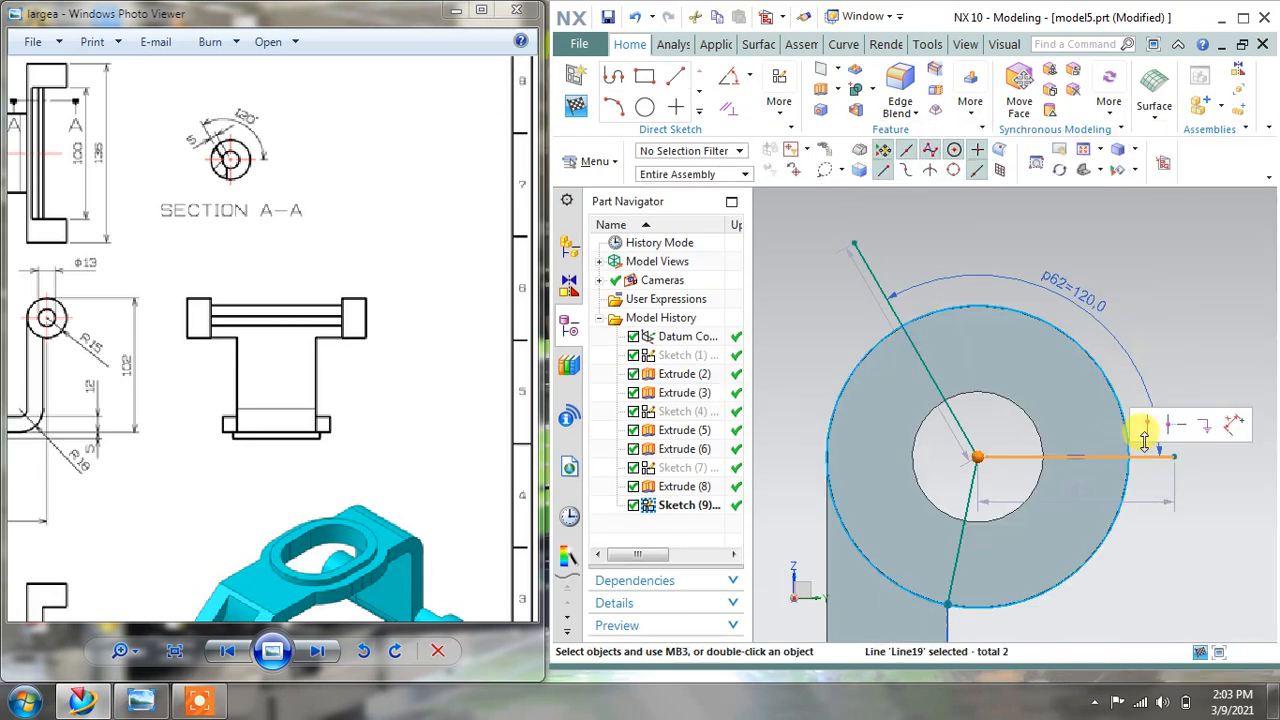
{"action": "left_click", "coordinate": [1145, 428]}
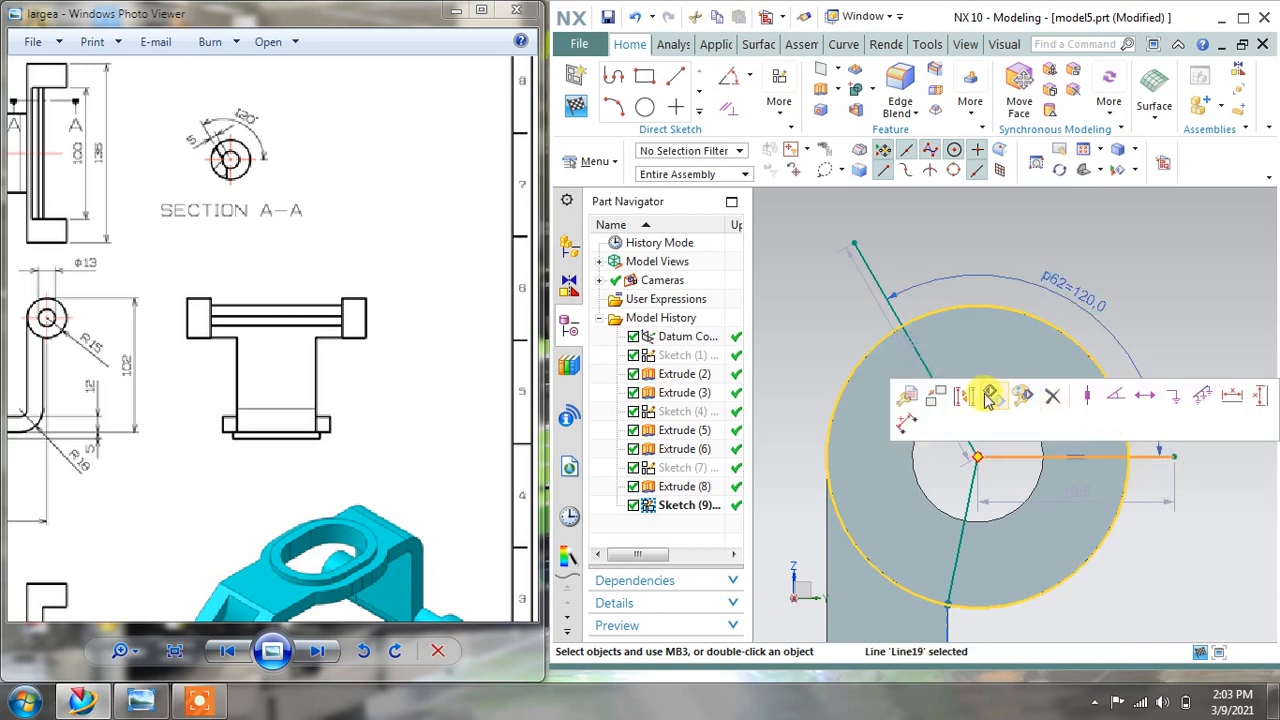
{"action": "left_click", "coordinate": [966, 391]}
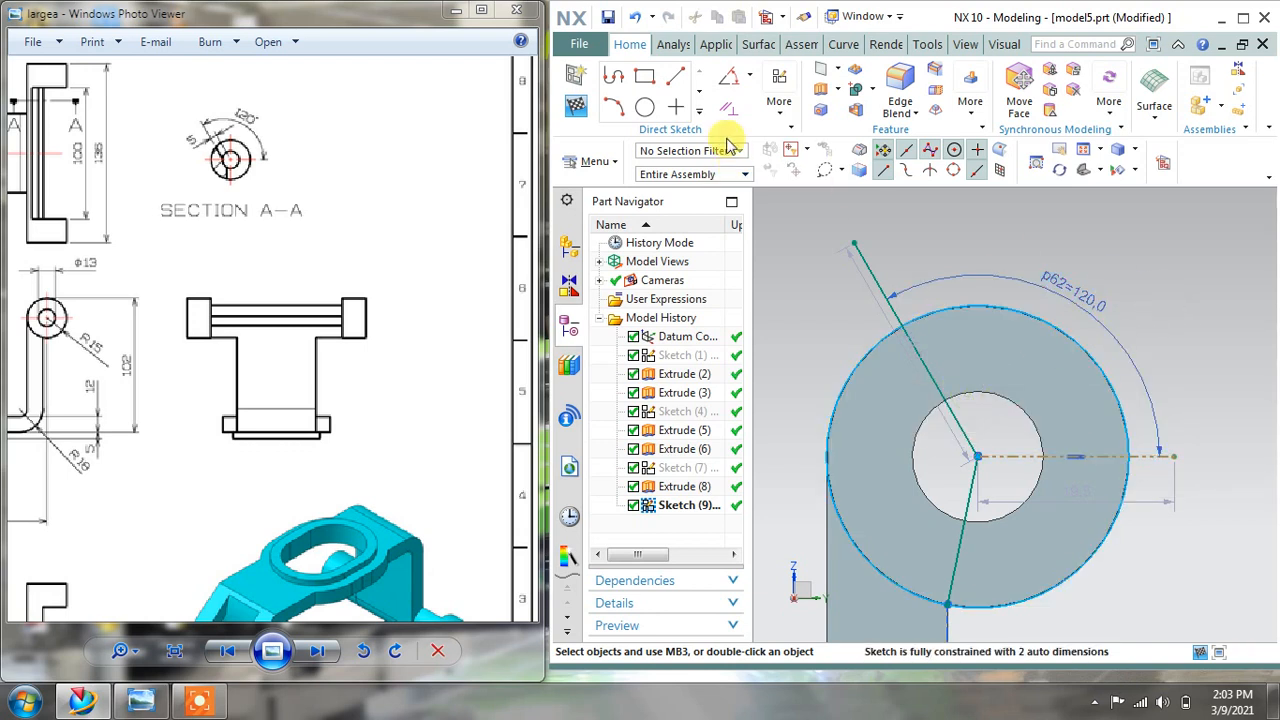
Trim the slanted line's end outside the circle and the circle's arc on the arm's outer side, and finish the sketch.
{"action": "left_click", "coordinate": [704, 112]}
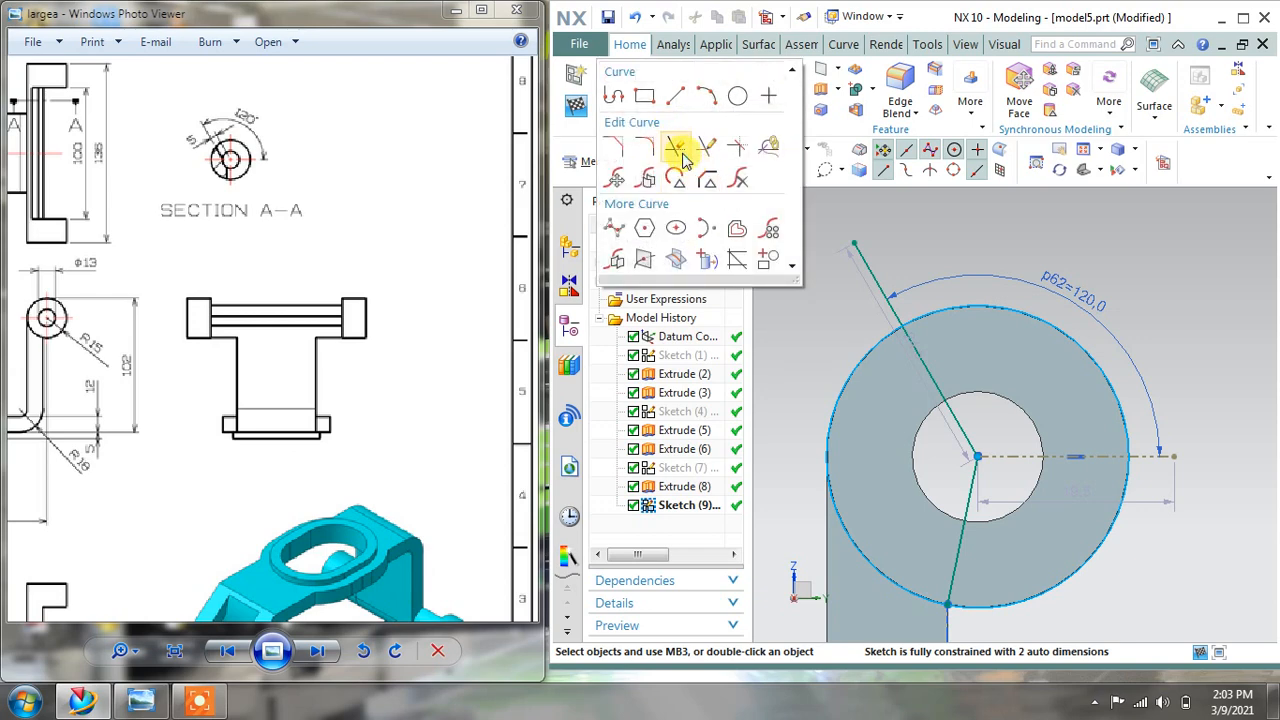
{"action": "left_click", "coordinate": [680, 152]}
{"action": "left_click", "coordinate": [858, 253]}
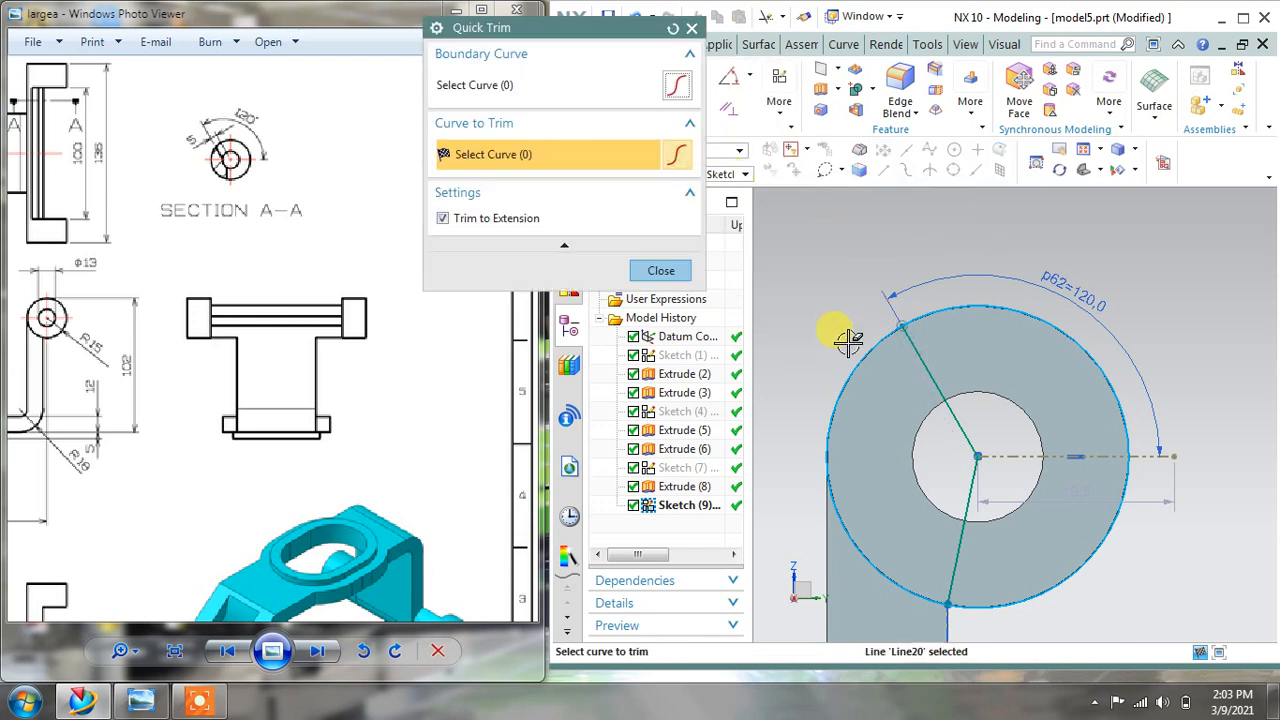
{"action": "left_click", "coordinate": [831, 366]}
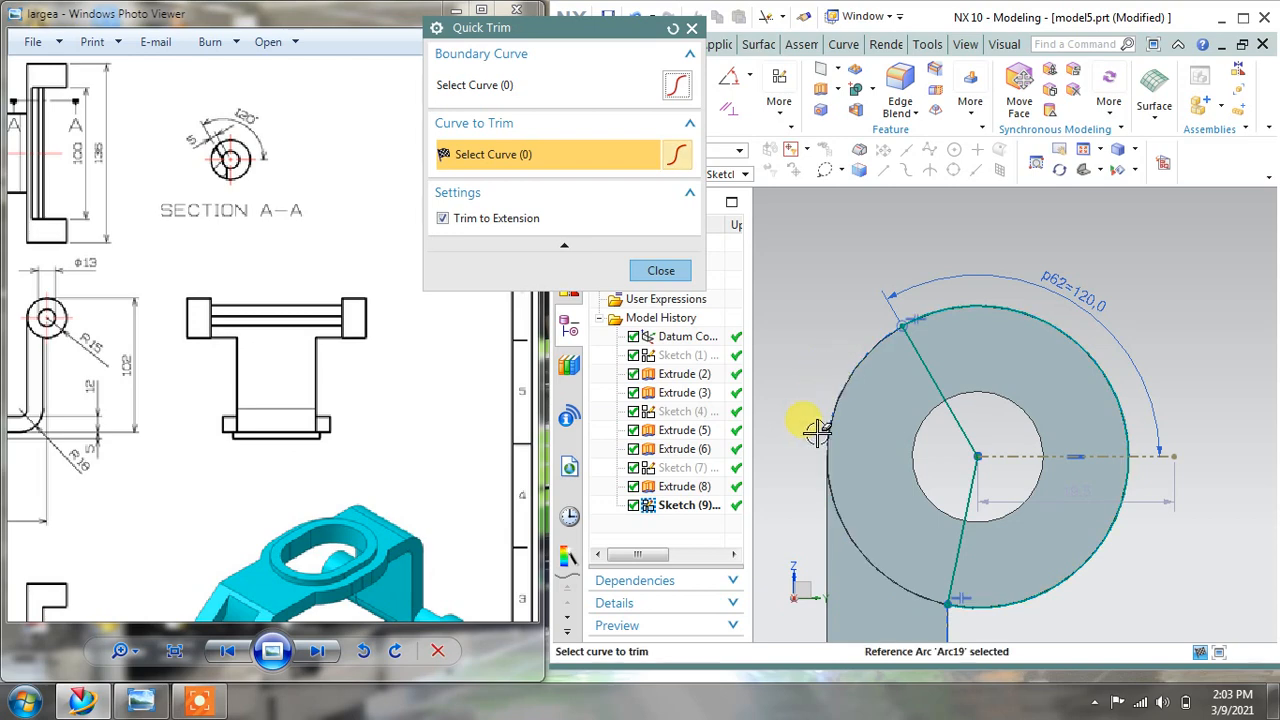
{"action": "left_click", "coordinate": [660, 271]}
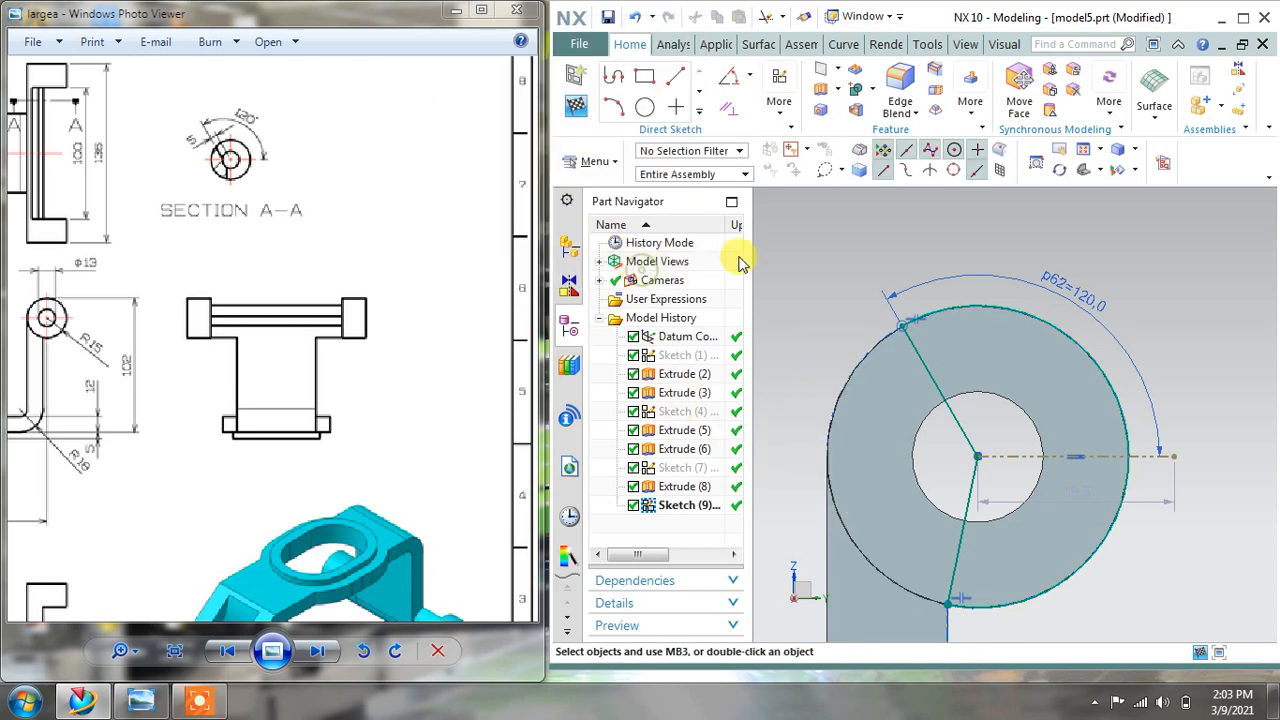
{"action": "left_click", "coordinate": [573, 104]}
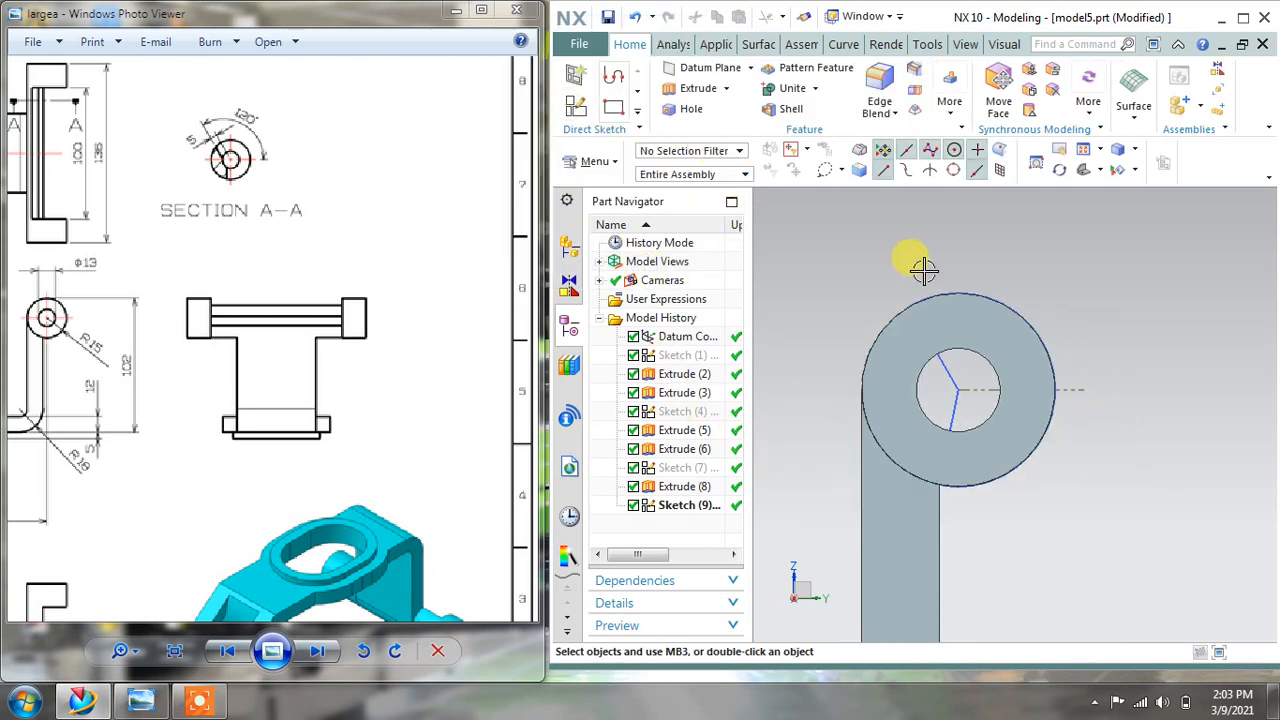
Start an extrusion of the section profile on the upper cylinder and set its direction to the XC axis.
{"action": "mouse_move", "coordinate": [922, 268]}
{"action": "middle_mouse_down"}
{"action": "mouse_move", "coordinate": [910, 314]}
{"action": "mouse_move", "coordinate": [1059, 336]}
{"action": "mouse_move", "coordinate": [969, 481]}
{"action": "middle_mouse_up"}
{"action": "left_click", "coordinate": [698, 90]}
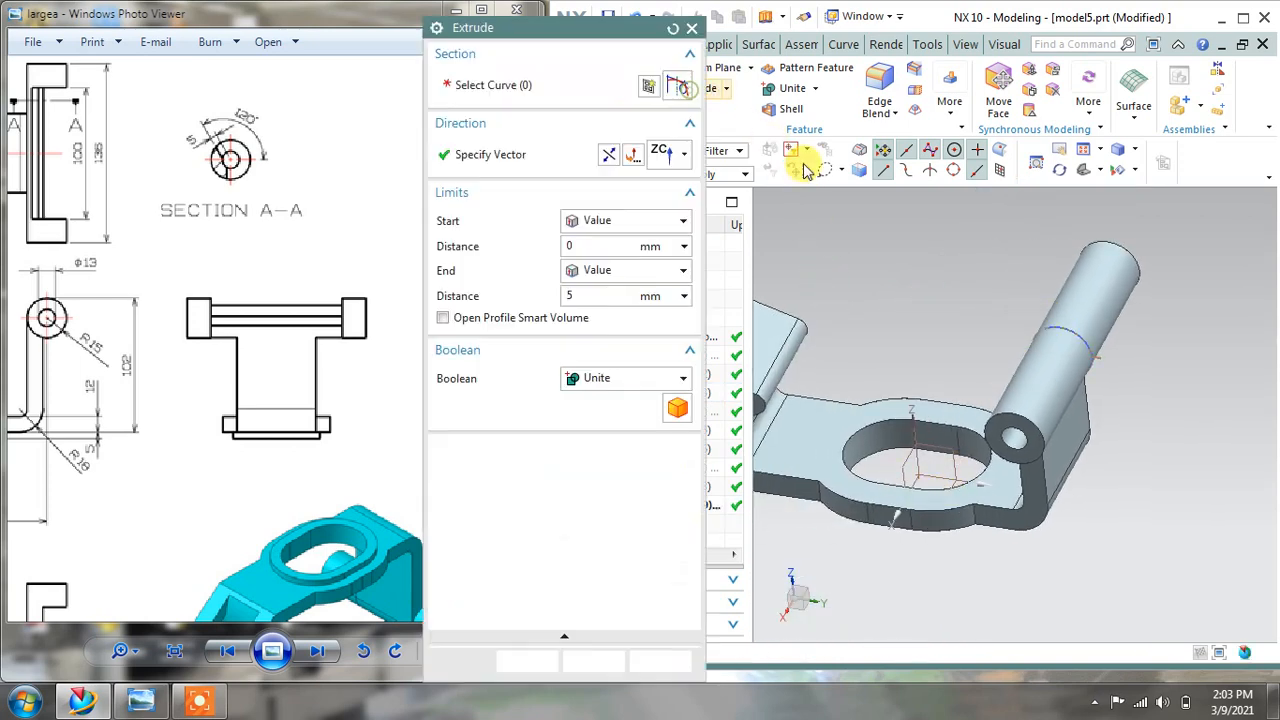
{"action": "left_click", "coordinate": [1072, 330]}
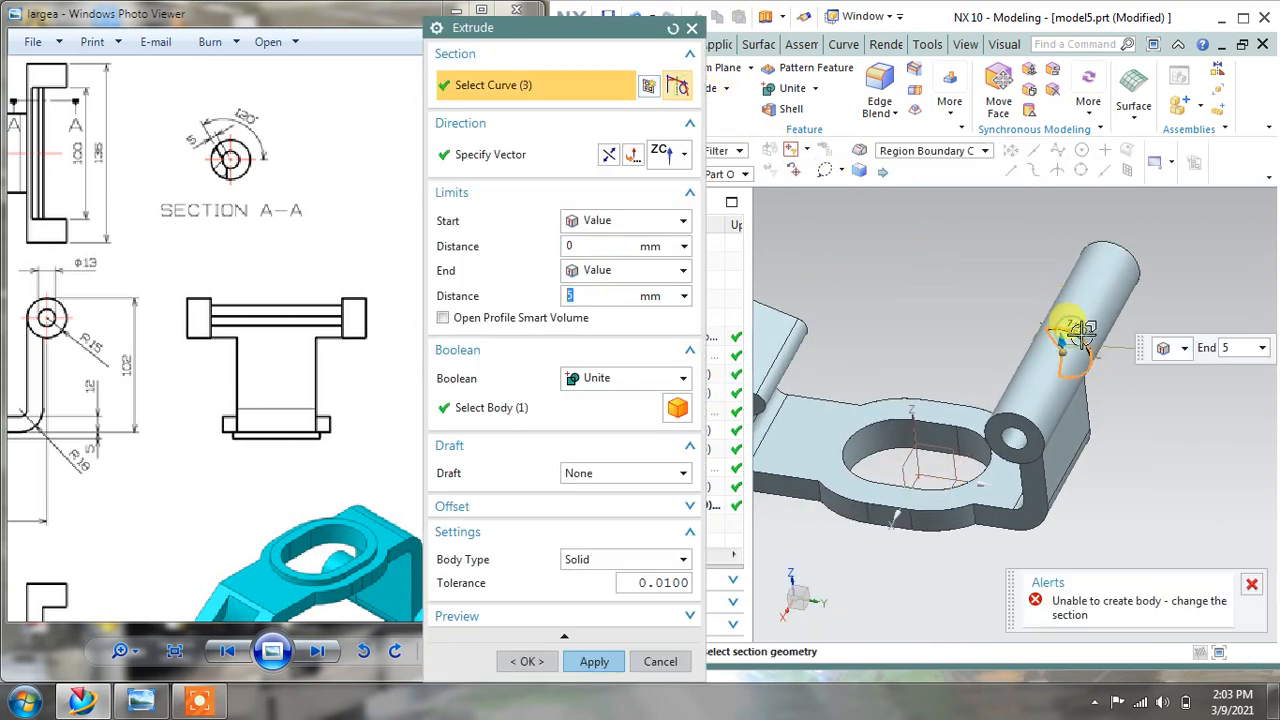
{"action": "left_click", "coordinate": [670, 152]}
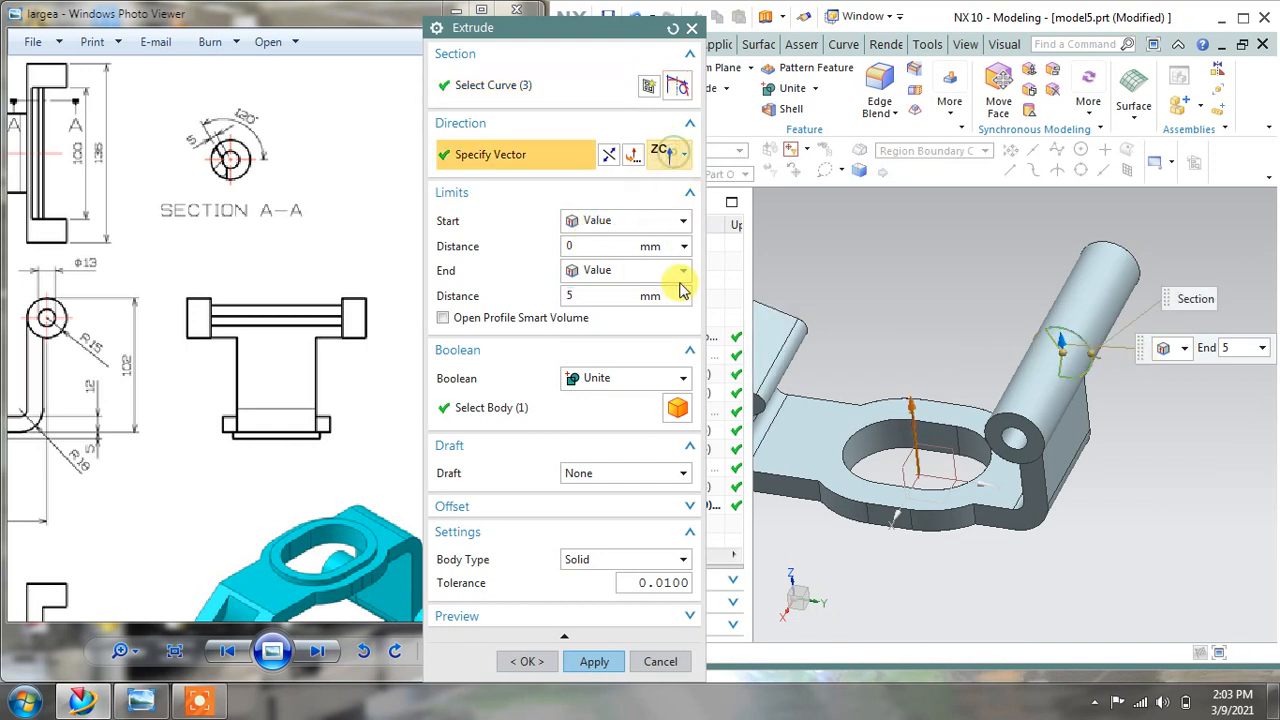
{"action": "left_click", "coordinate": [684, 154]}
{"action": "left_click", "coordinate": [672, 342]}
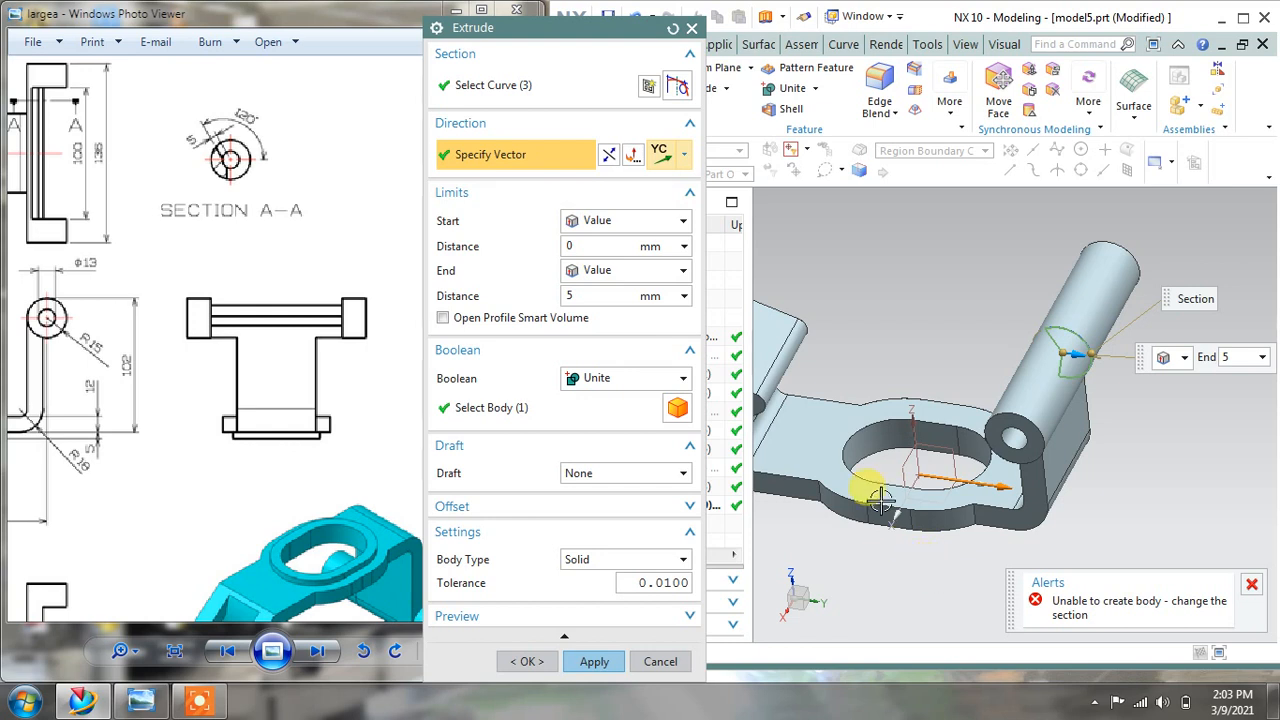
{"action": "left_click", "coordinate": [684, 154]}
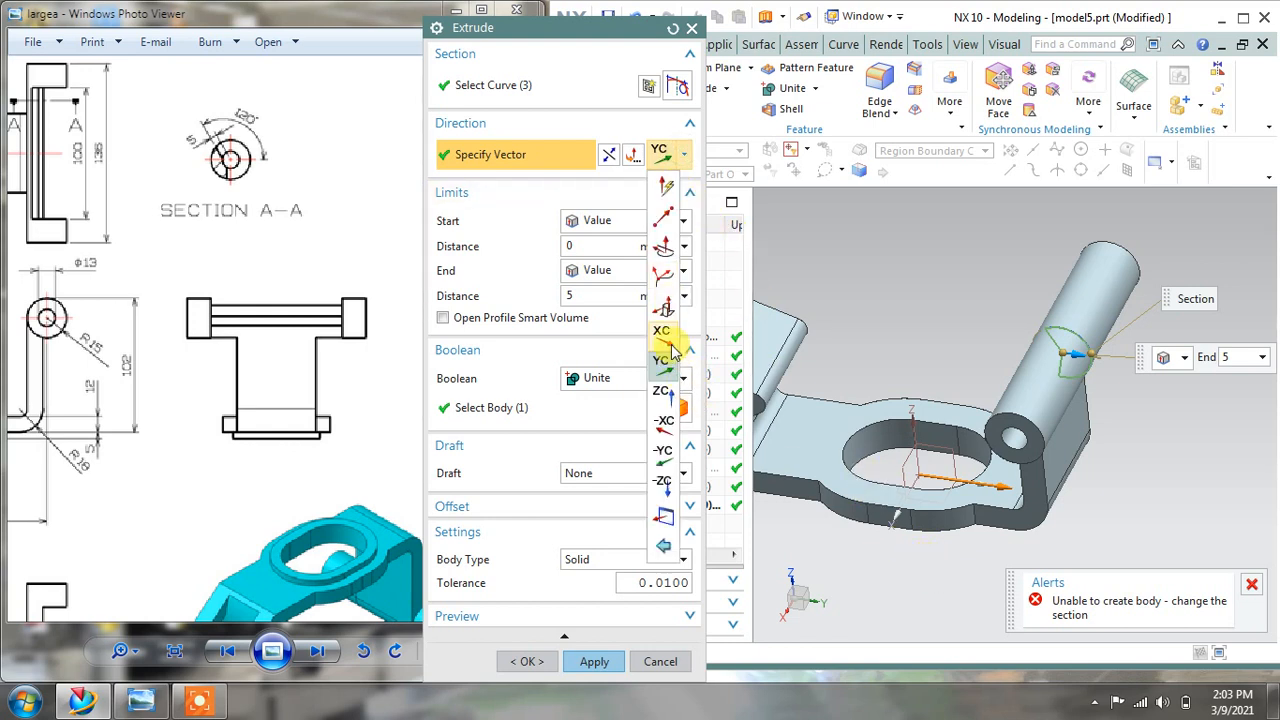
{"action": "left_click", "coordinate": [668, 342]}
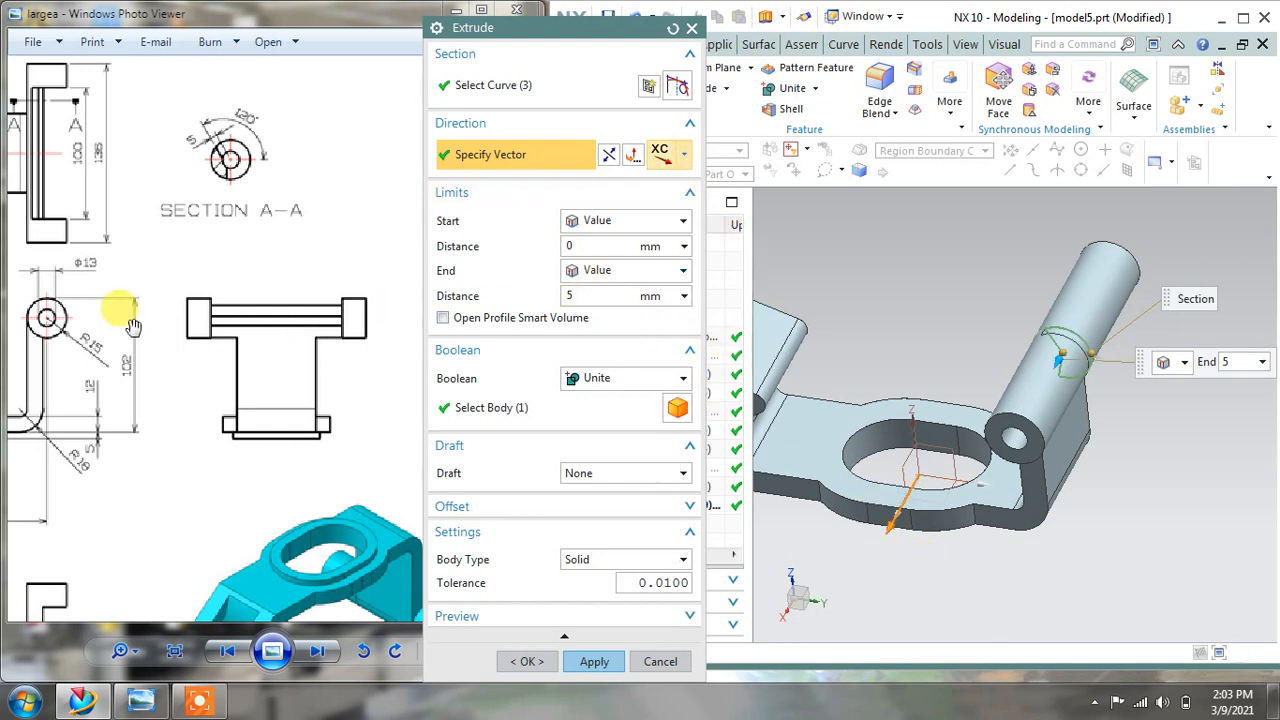
Set the extrusion limits from -50 to 50 mm and subtract it from the body to cut the cylinder's middle part.
{"action": "left_click", "coordinate": [603, 245]}
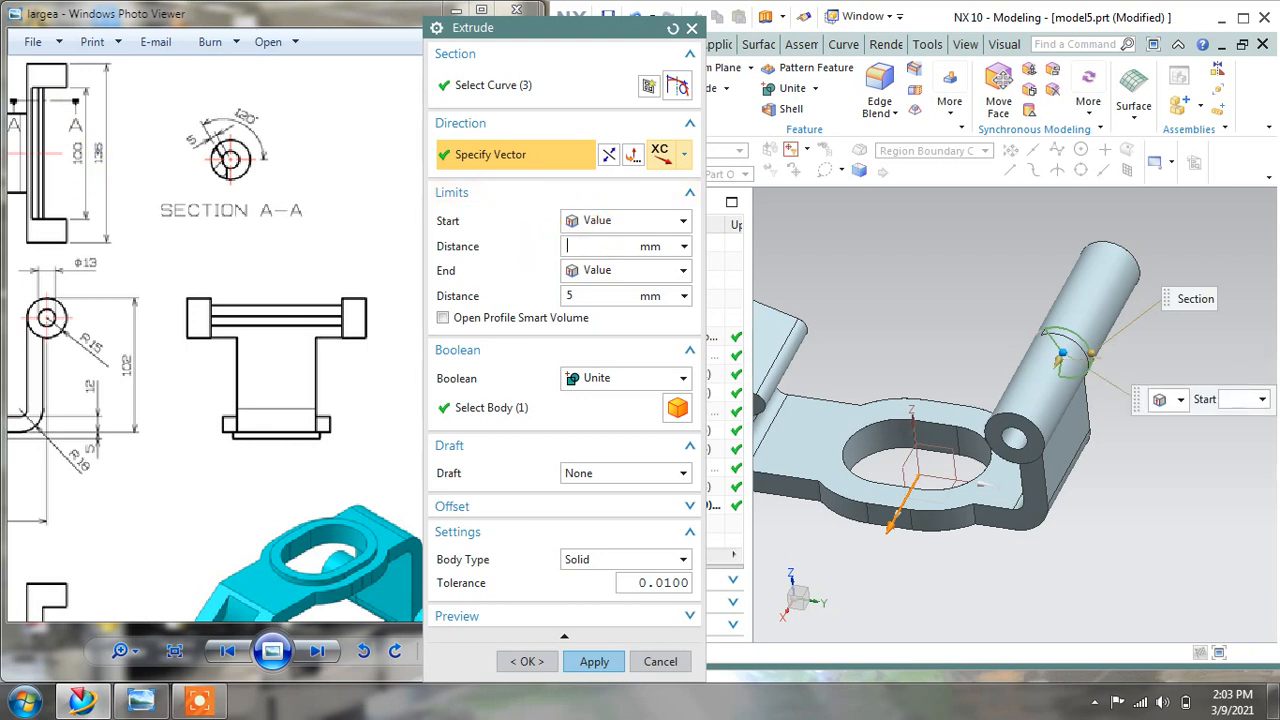
{"action": "key", "text": "Tab"}
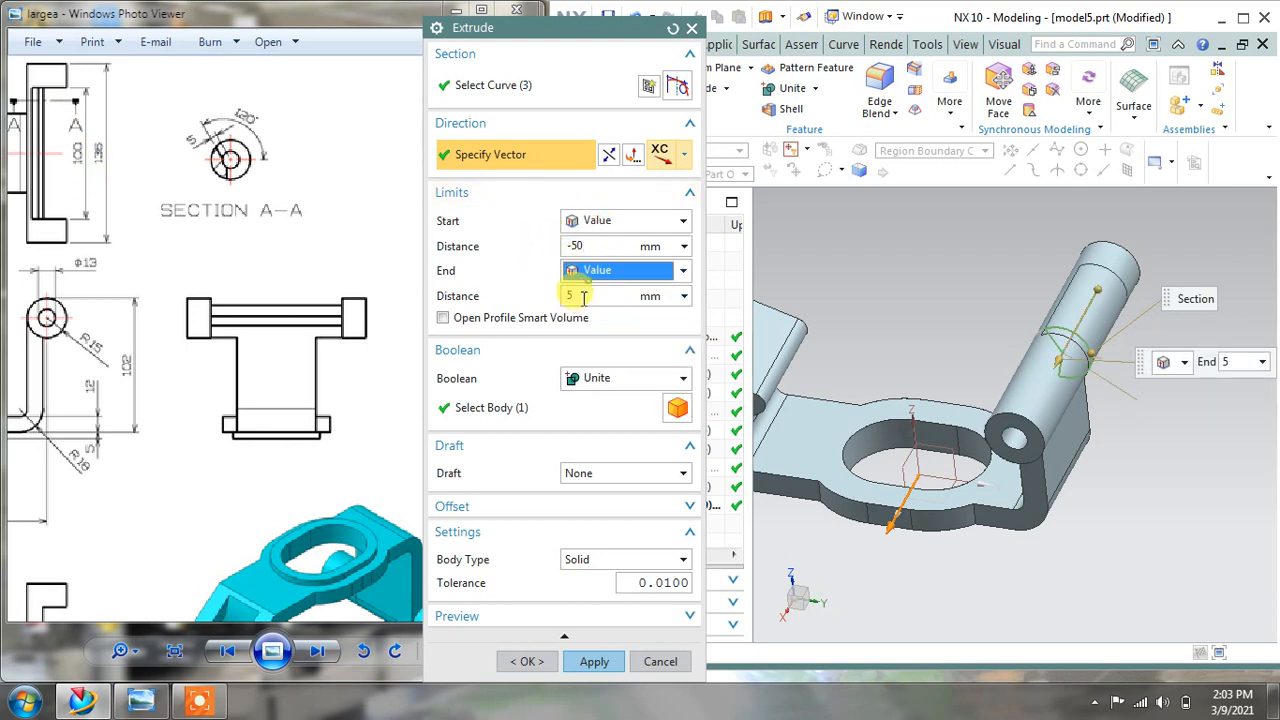
{"action": "left_click", "coordinate": [576, 296]}
{"action": "type", "text": "0"}
{"action": "key", "text": "Return"}
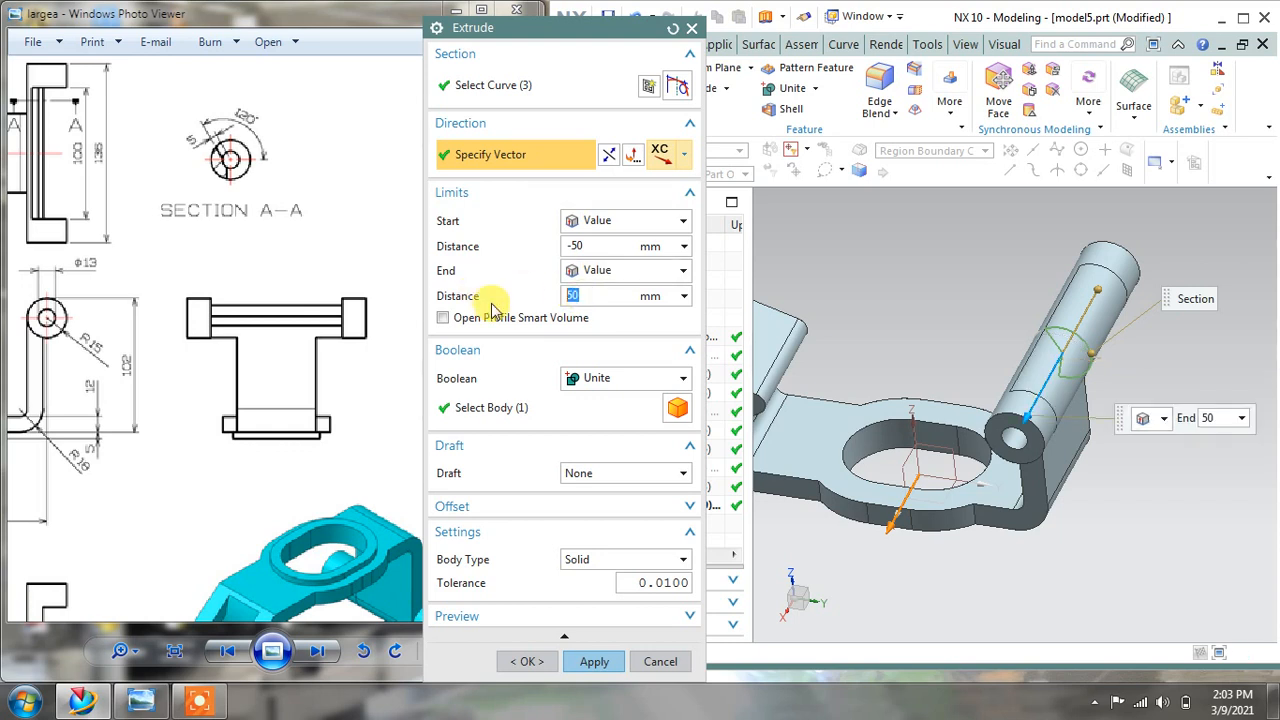
{"action": "left_click", "coordinate": [617, 382]}
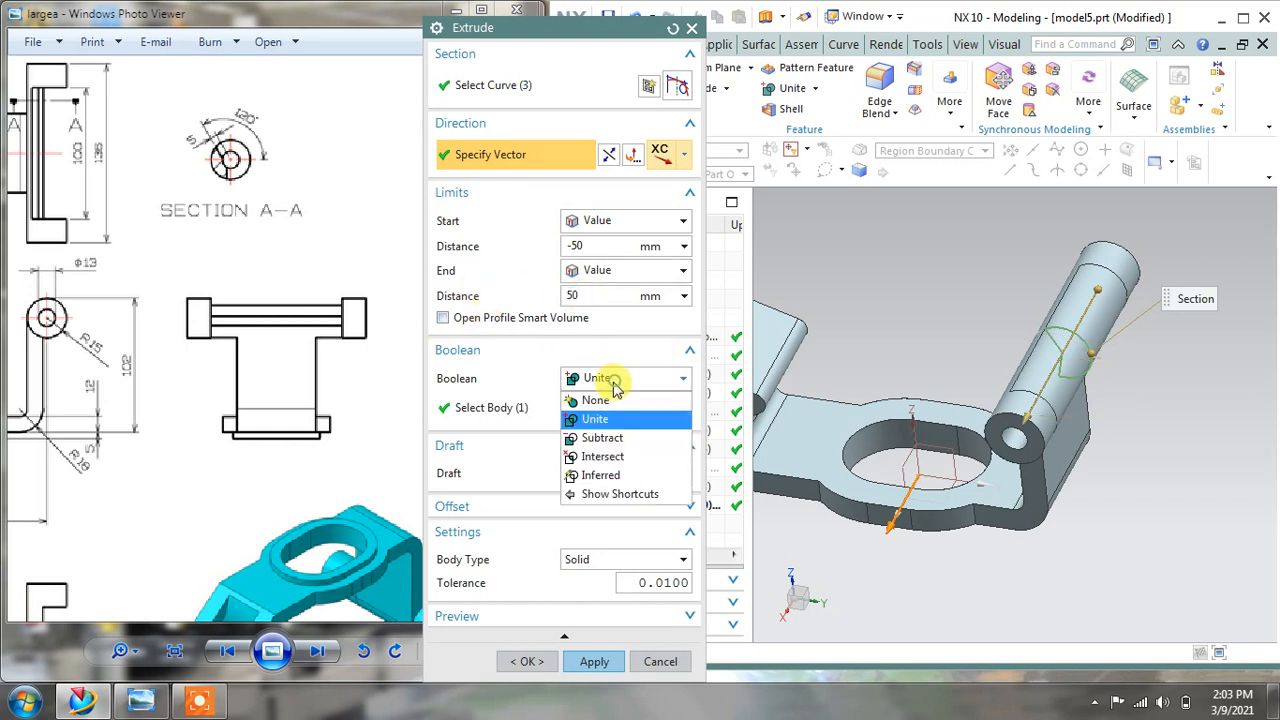
{"action": "left_click", "coordinate": [606, 434]}
{"action": "left_click", "coordinate": [657, 661]}
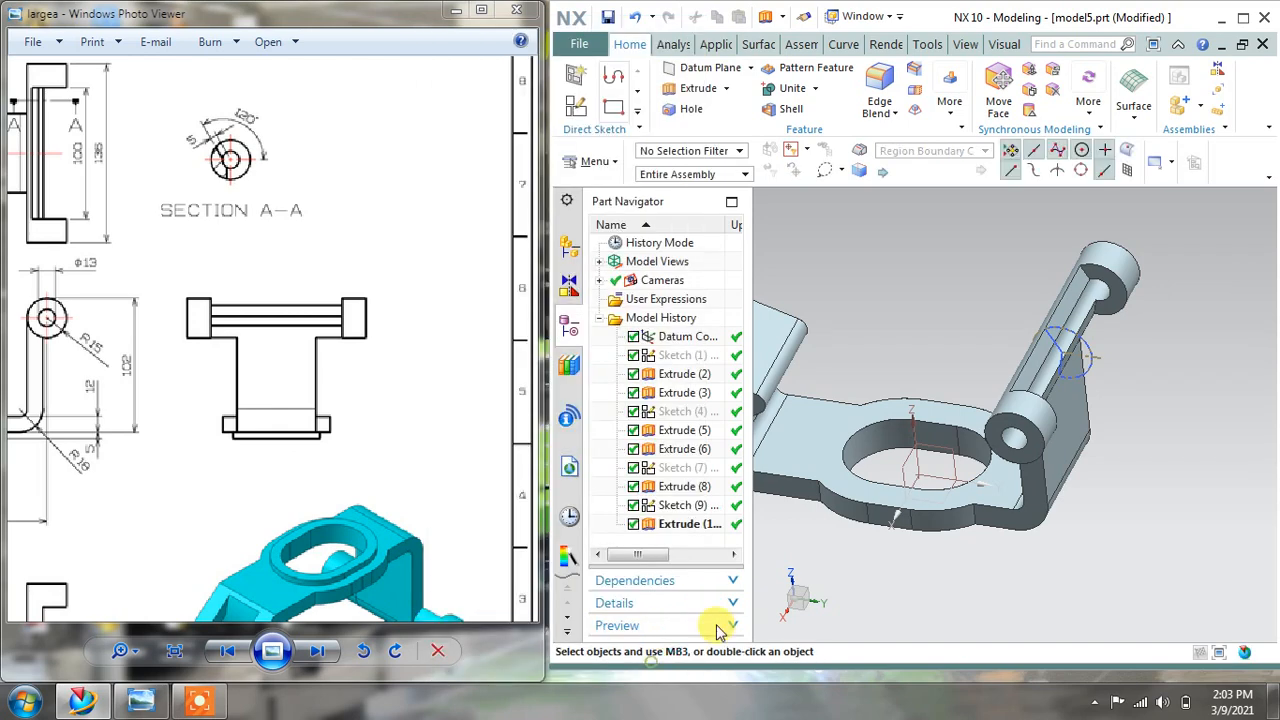
Hide the section profile sketch on the upper cylinder.
{"action": "right_click", "coordinate": [1072, 352]}
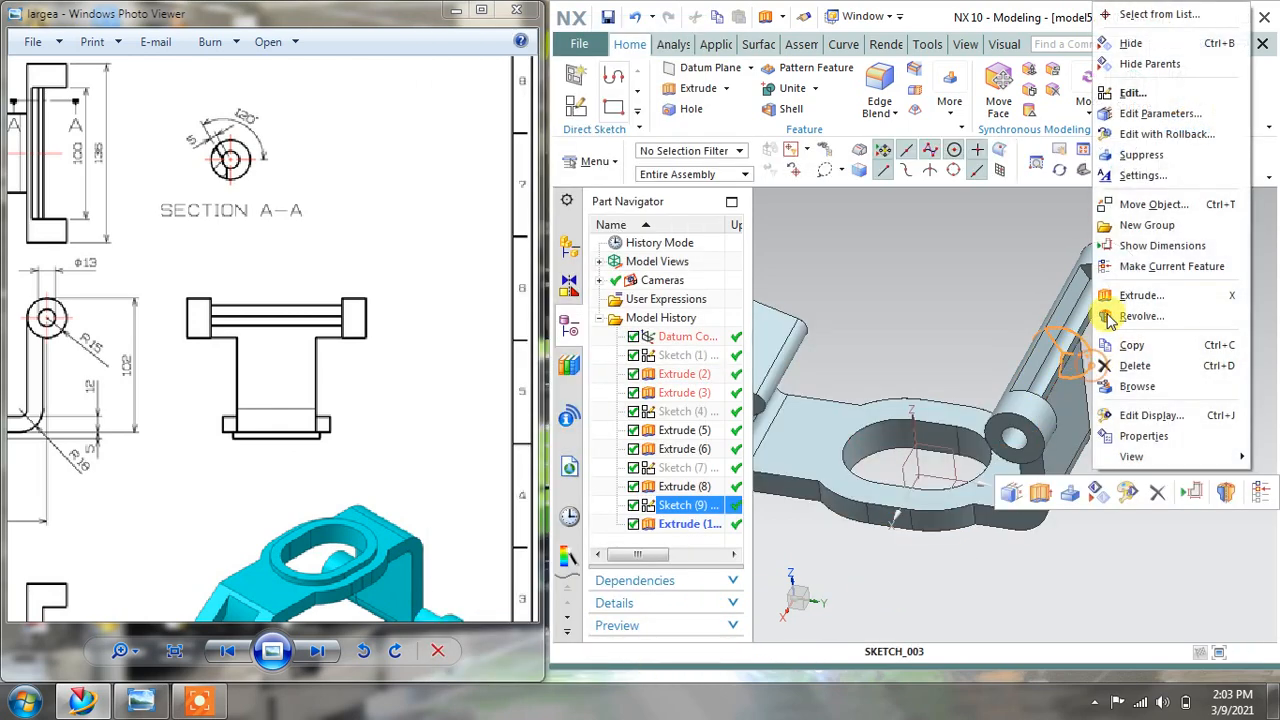
{"action": "left_click", "coordinate": [1128, 45]}
{"action": "mouse_move", "coordinate": [1054, 332]}
{"action": "middle_mouse_down"}
{"action": "mouse_move", "coordinate": [1022, 299]}
{"action": "mouse_move", "coordinate": [1044, 306]}
{"action": "middle_mouse_up"}
Compare the model with the drawing's isometric view and examine the slotted fork end in detail B and the top view.
{"action": "scroll", "coordinate": [420, 345], "scroll_direction": "down", "scroll_amount": 4}
{"action": "scroll", "coordinate": [143, 491], "scroll_direction": "up", "scroll_amount": 6}
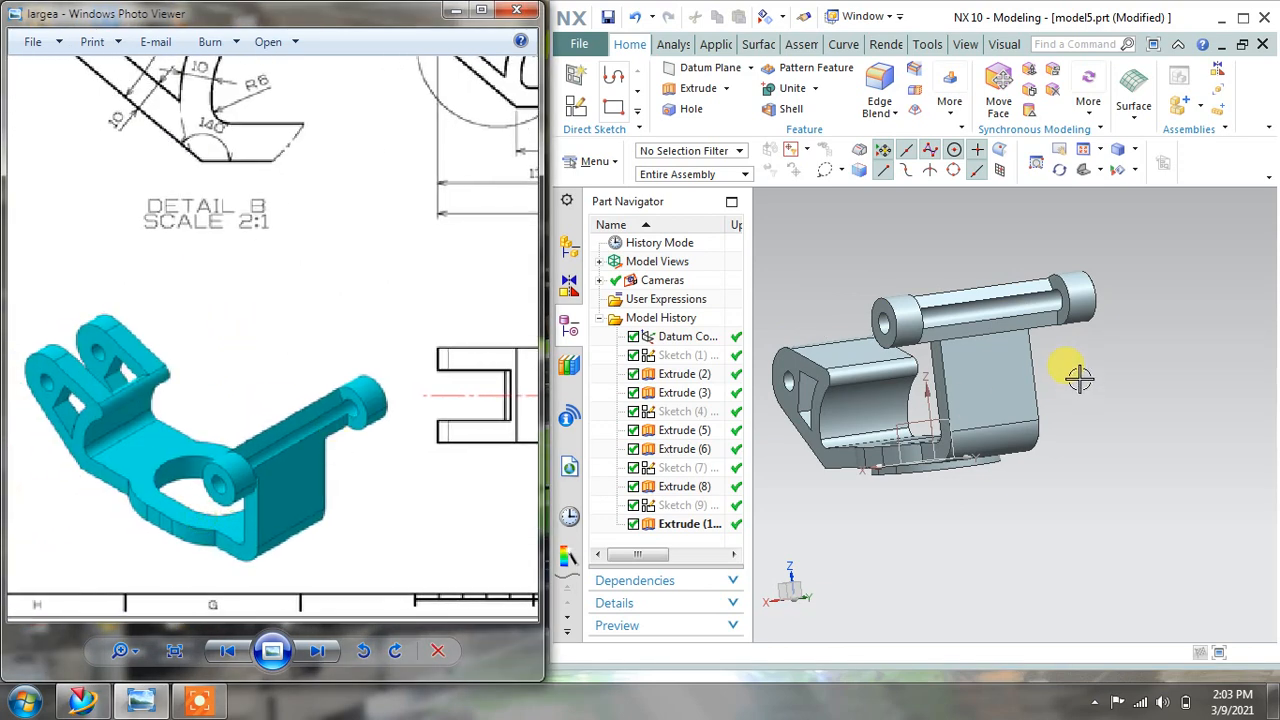
{"action": "middle_click_drag", "start_coordinate": [1078, 377], "coordinate": [1074, 289]}
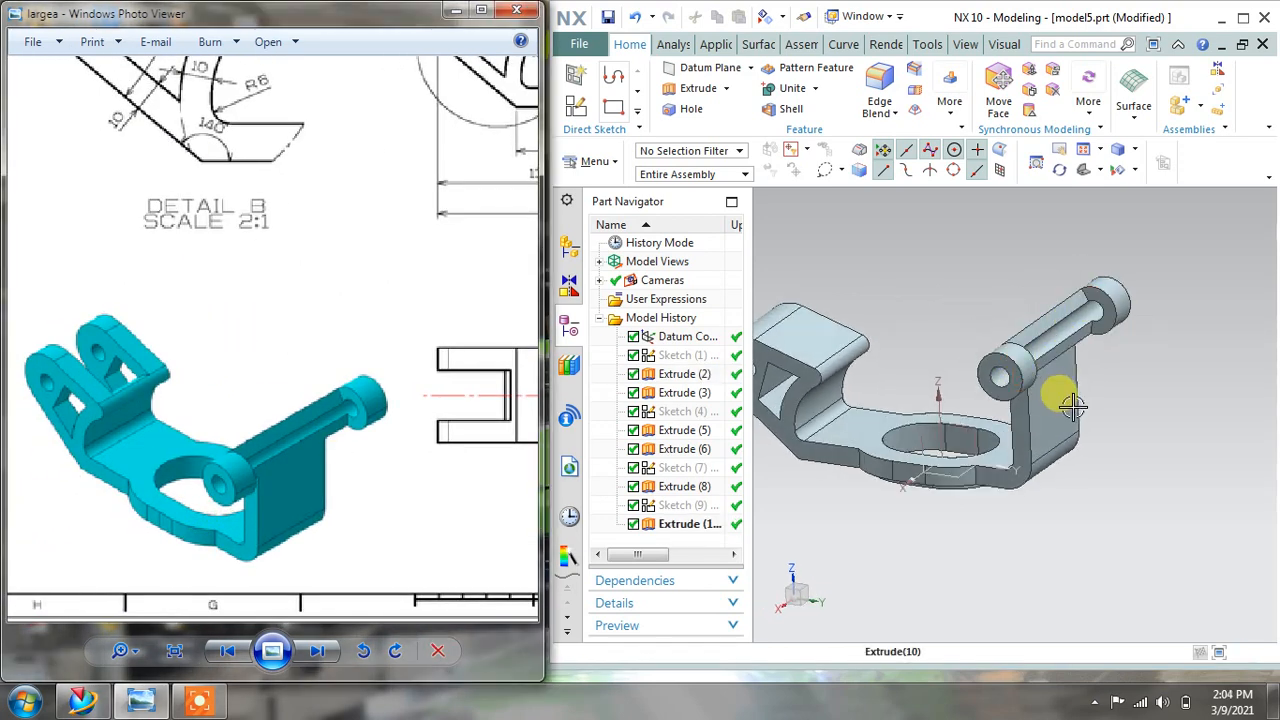
{"action": "middle_click_drag", "start_coordinate": [1071, 380], "coordinate": [1120, 430]}
{"action": "mouse_move", "coordinate": [423, 391]}
{"action": "left_mouse_down"}
{"action": "mouse_move", "coordinate": [434, 500]}
{"action": "mouse_move", "coordinate": [440, 482]}
{"action": "left_mouse_up"}
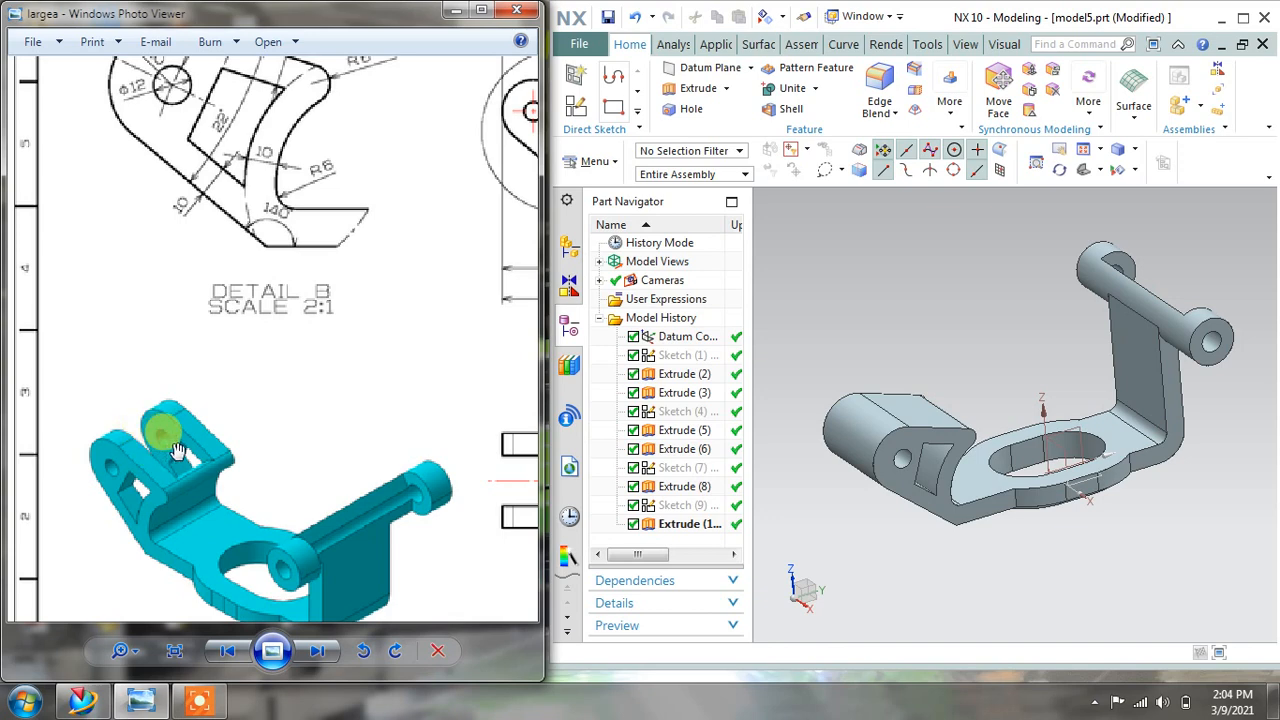
{"action": "mouse_move", "coordinate": [349, 318]}
{"action": "left_mouse_down"}
{"action": "mouse_move", "coordinate": [177, 557]}
{"action": "mouse_move", "coordinate": [171, 545]}
{"action": "left_mouse_up"}
{"action": "left_click_drag", "start_coordinate": [317, 207], "coordinate": [277, 331]}
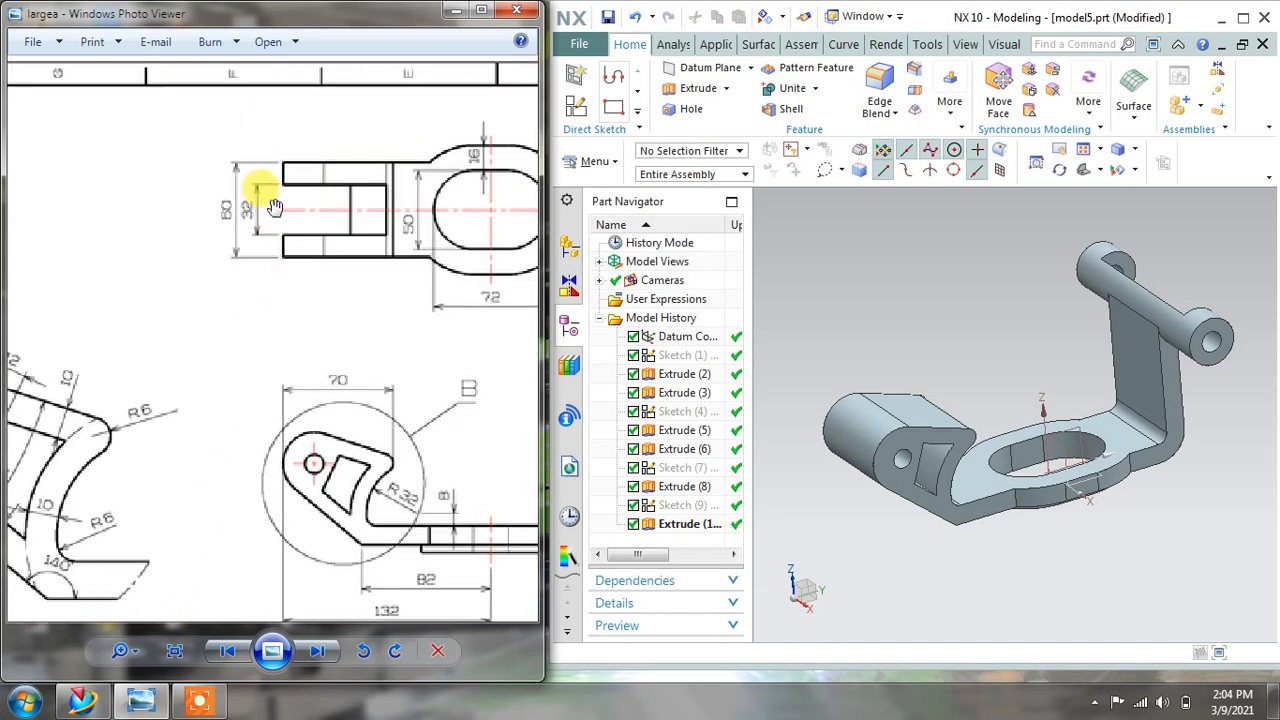
Create a sketch on the YZ datum plane for the slot in the fork end.
{"action": "middle_click_drag", "start_coordinate": [983, 347], "coordinate": [946, 337]}
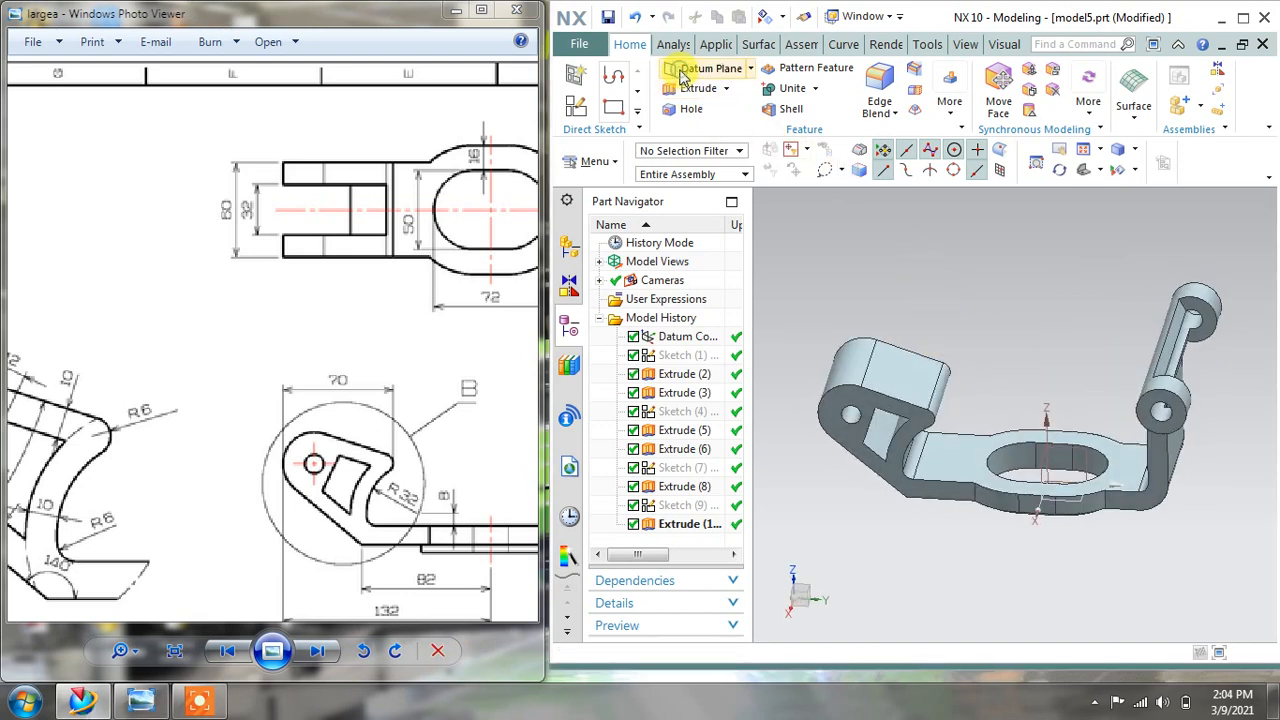
{"action": "left_click", "coordinate": [583, 86]}
{"action": "mouse_move", "coordinate": [1080, 334]}
{"action": "middle_mouse_down"}
{"action": "mouse_move", "coordinate": [1057, 357]}
{"action": "mouse_move", "coordinate": [1063, 466]}
{"action": "middle_mouse_up"}
{"action": "left_click", "coordinate": [1075, 452]}
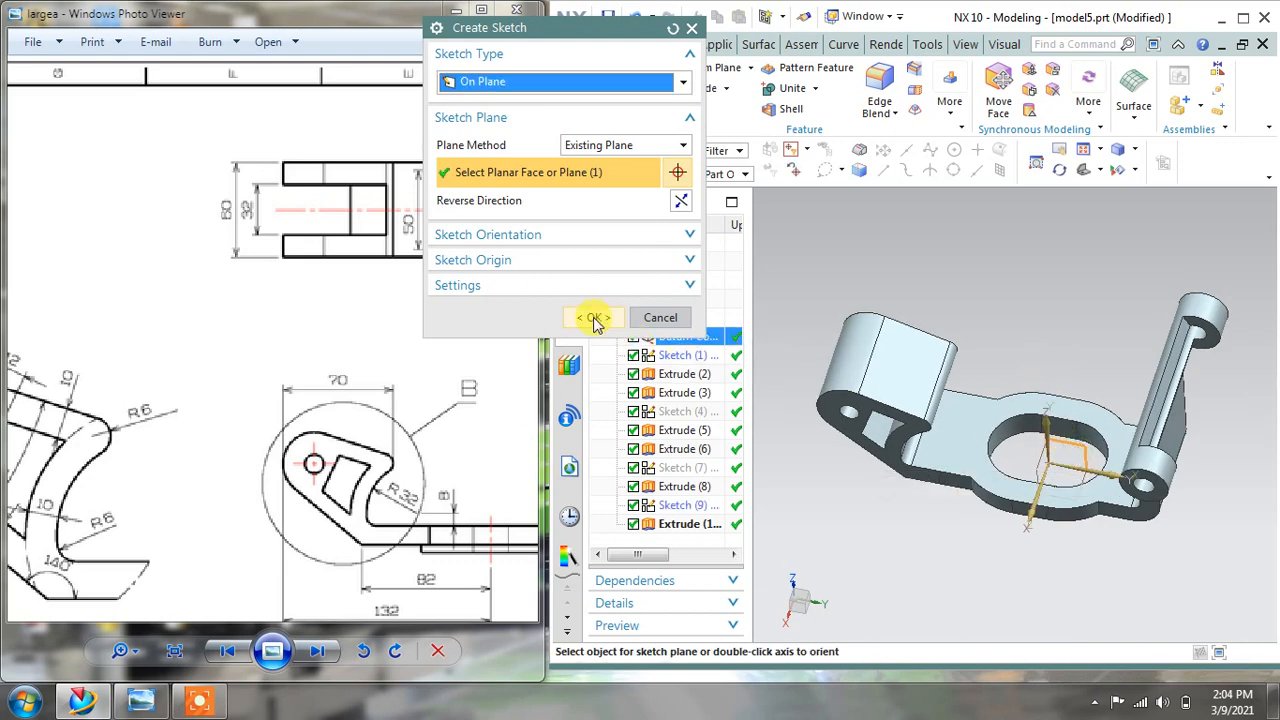
{"action": "left_click", "coordinate": [596, 318]}
{"action": "scroll", "coordinate": [886, 297], "scroll_direction": "up", "scroll_amount": 2}
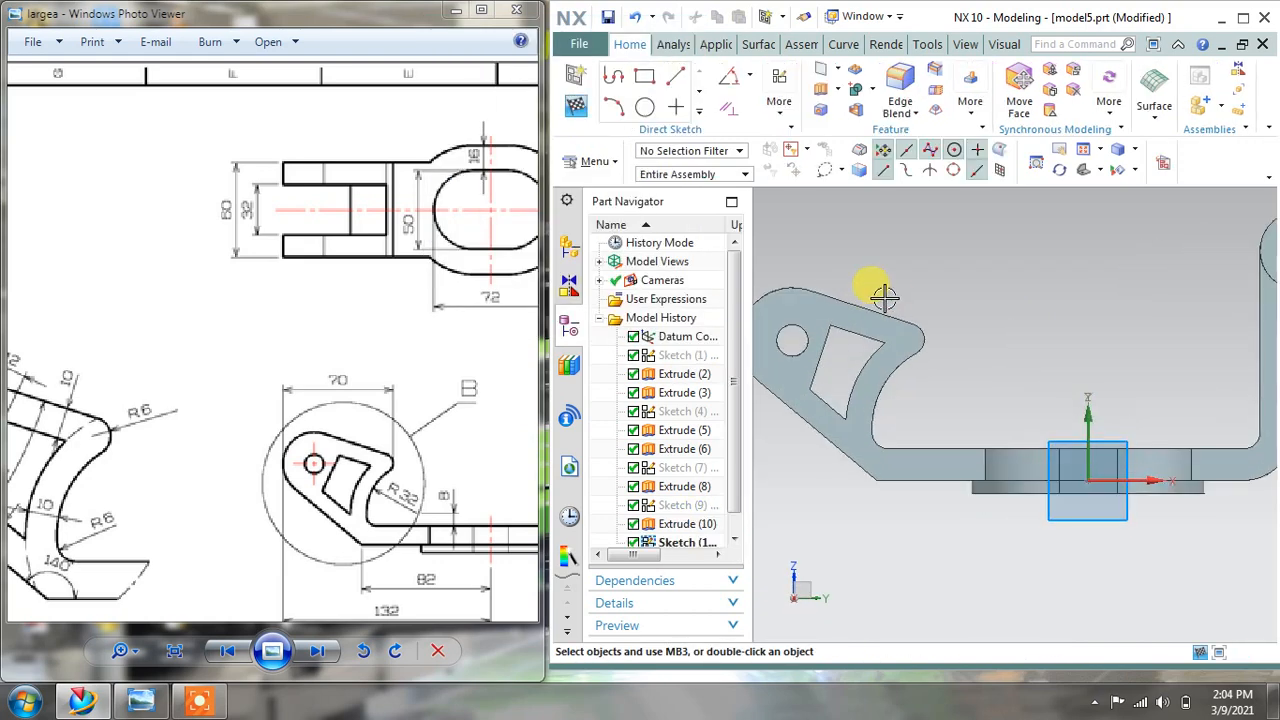
{"action": "middle_click_drag", "start_coordinate": [886, 297], "coordinate": [1013, 311], "text": "shift"}
{"action": "scroll", "coordinate": [1033, 303], "scroll_direction": "up", "scroll_amount": 1}
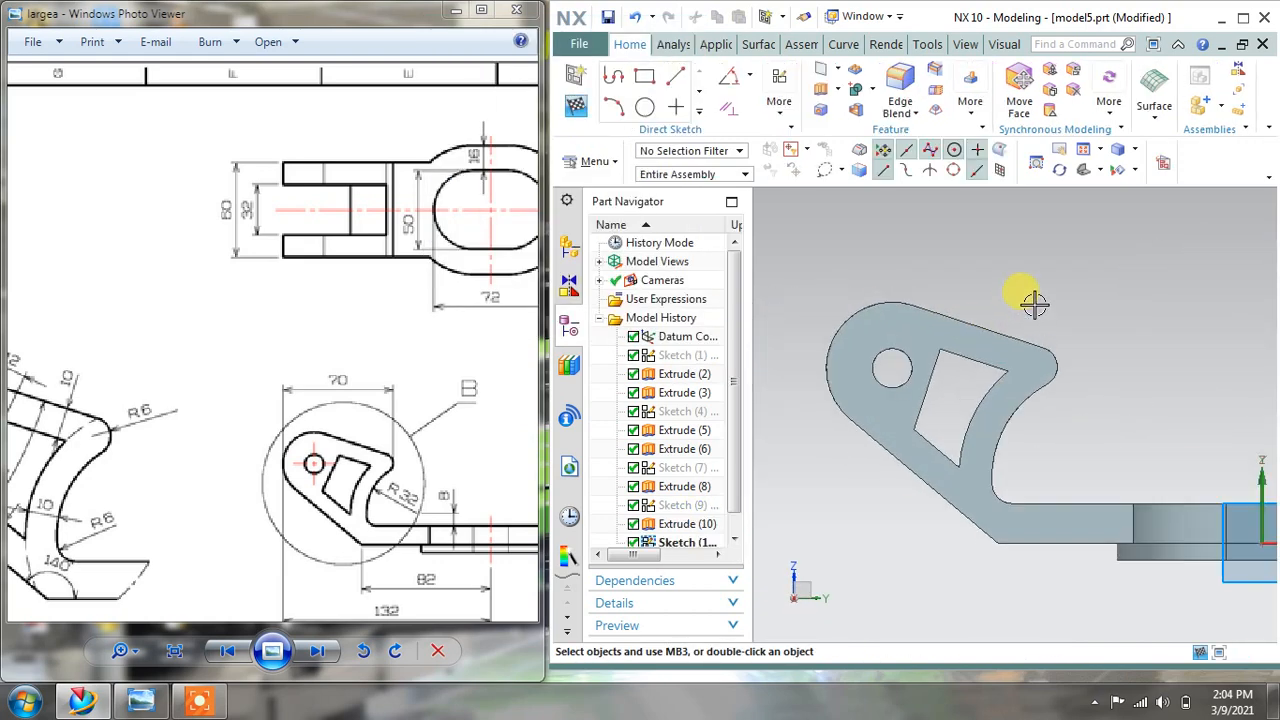
Project the fork end's upper straight edge, lower slanted edge and the window's curved edge into the sketch.
{"action": "left_click", "coordinate": [698, 115]}
{"action": "left_click", "coordinate": [708, 262]}
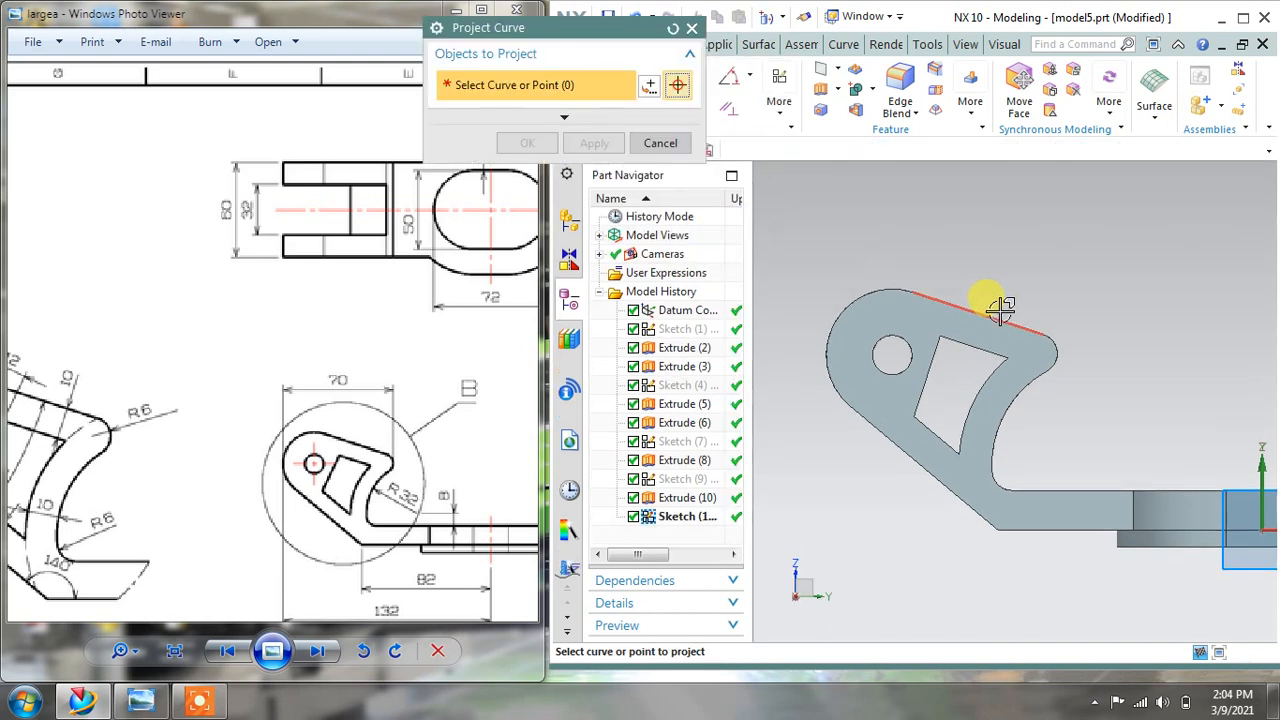
{"action": "left_click", "coordinate": [1012, 318]}
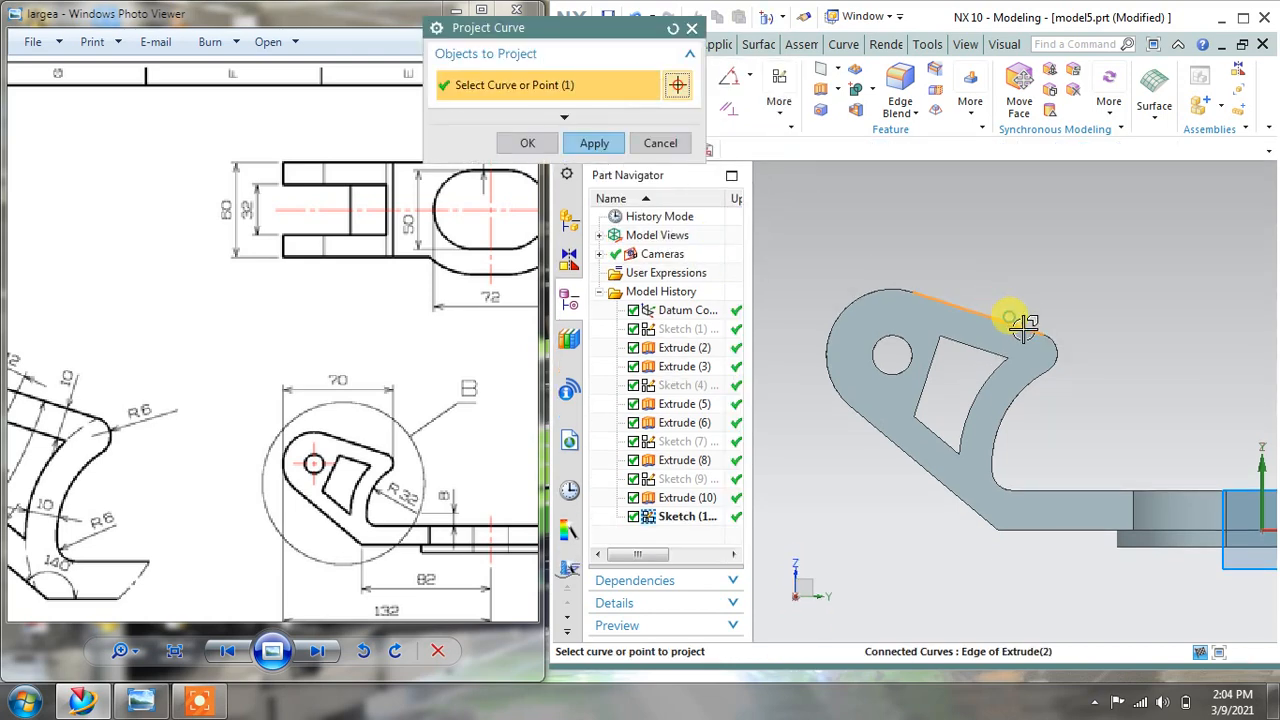
{"action": "left_click", "coordinate": [947, 493]}
{"action": "left_click", "coordinate": [596, 147]}
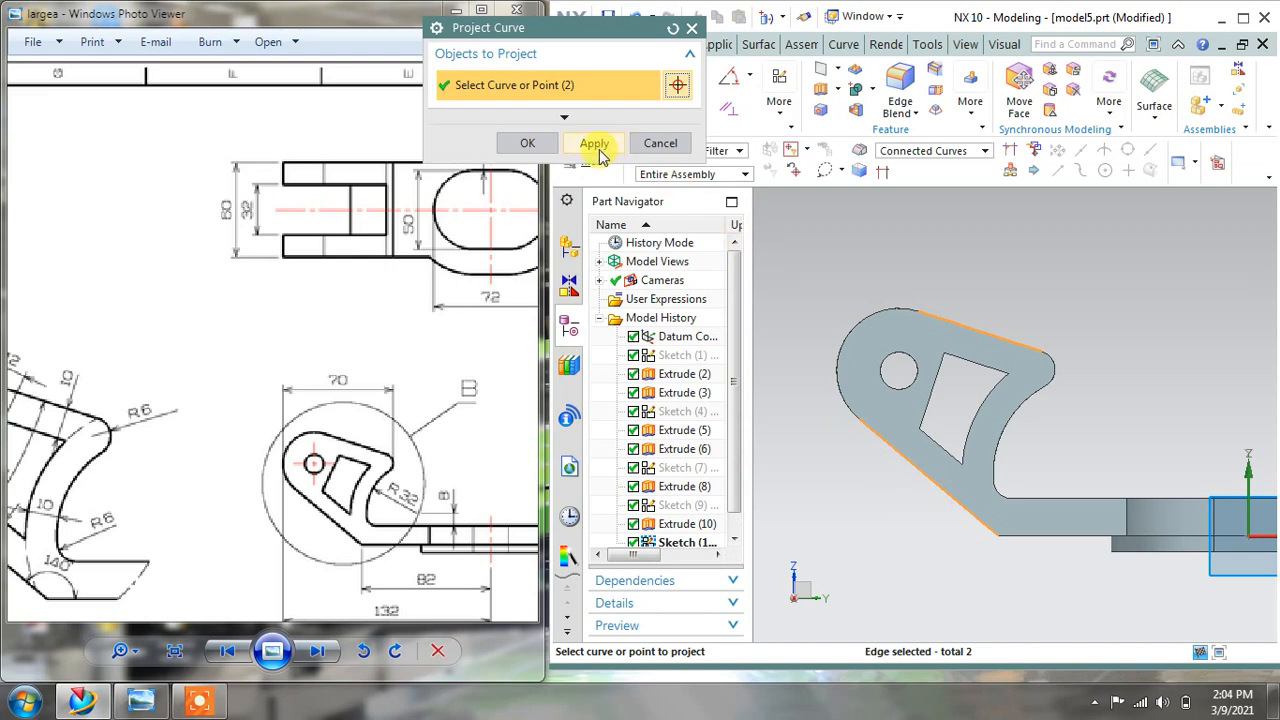
{"action": "left_click", "coordinate": [955, 410]}
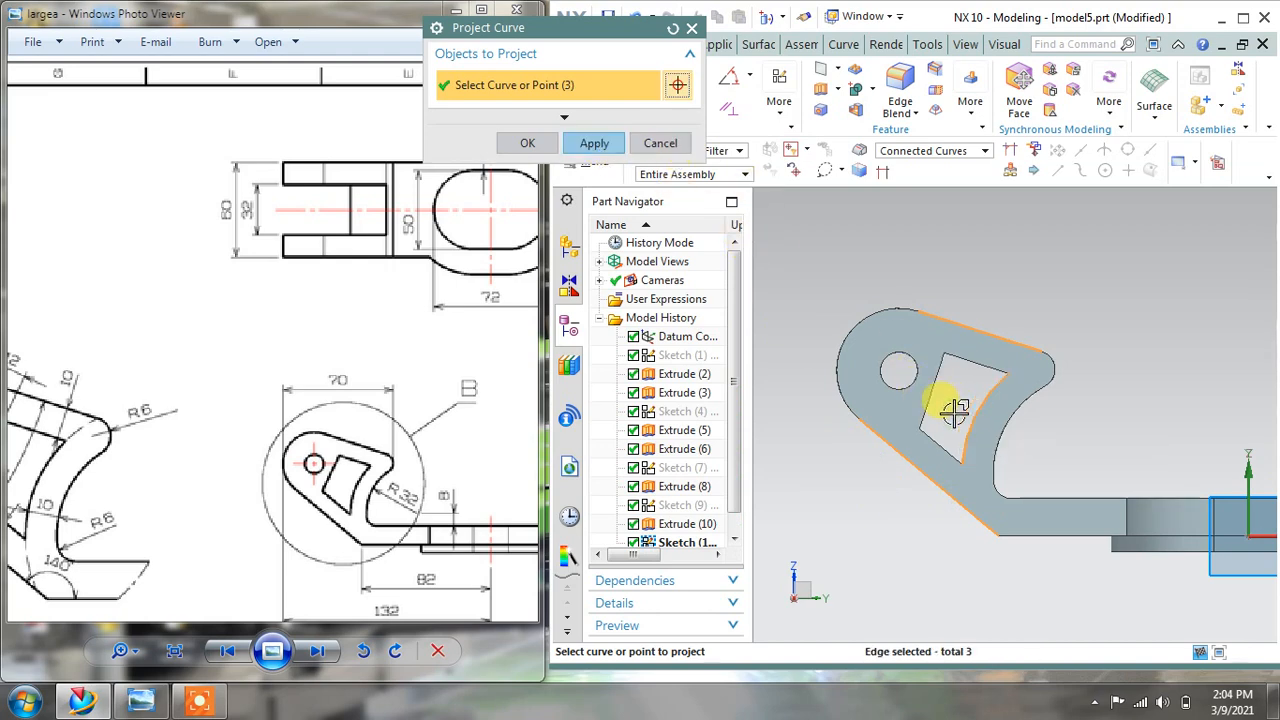
{"action": "left_click", "coordinate": [605, 145]}
{"action": "left_click", "coordinate": [657, 143]}
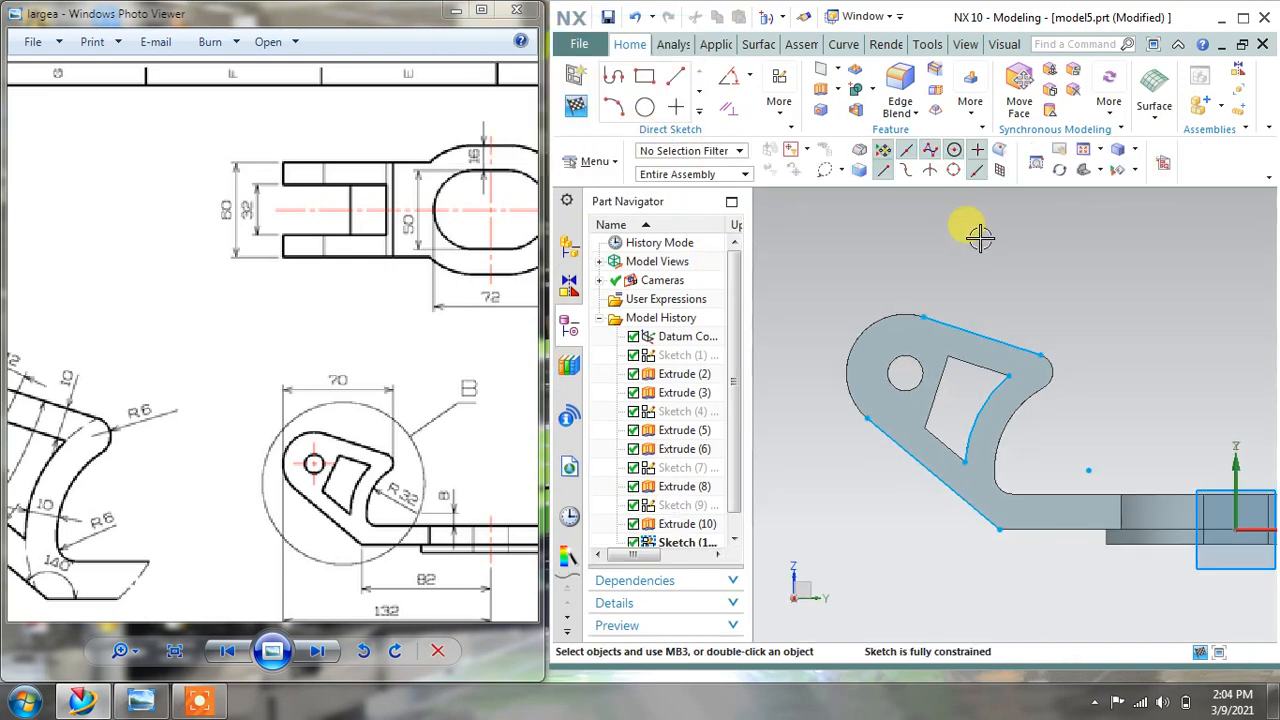
Project the large rounded edge around the fork end's pin hole into the sketch.
{"action": "left_click", "coordinate": [699, 113]}
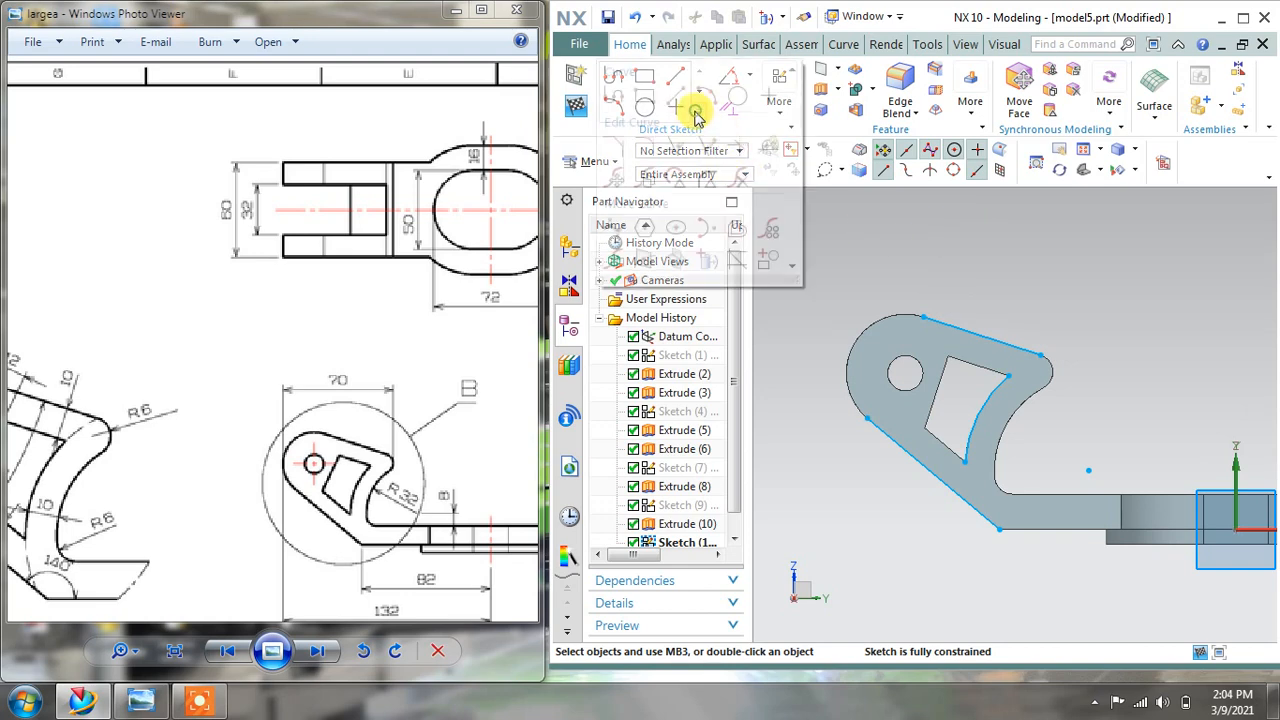
{"action": "left_click", "coordinate": [951, 252]}
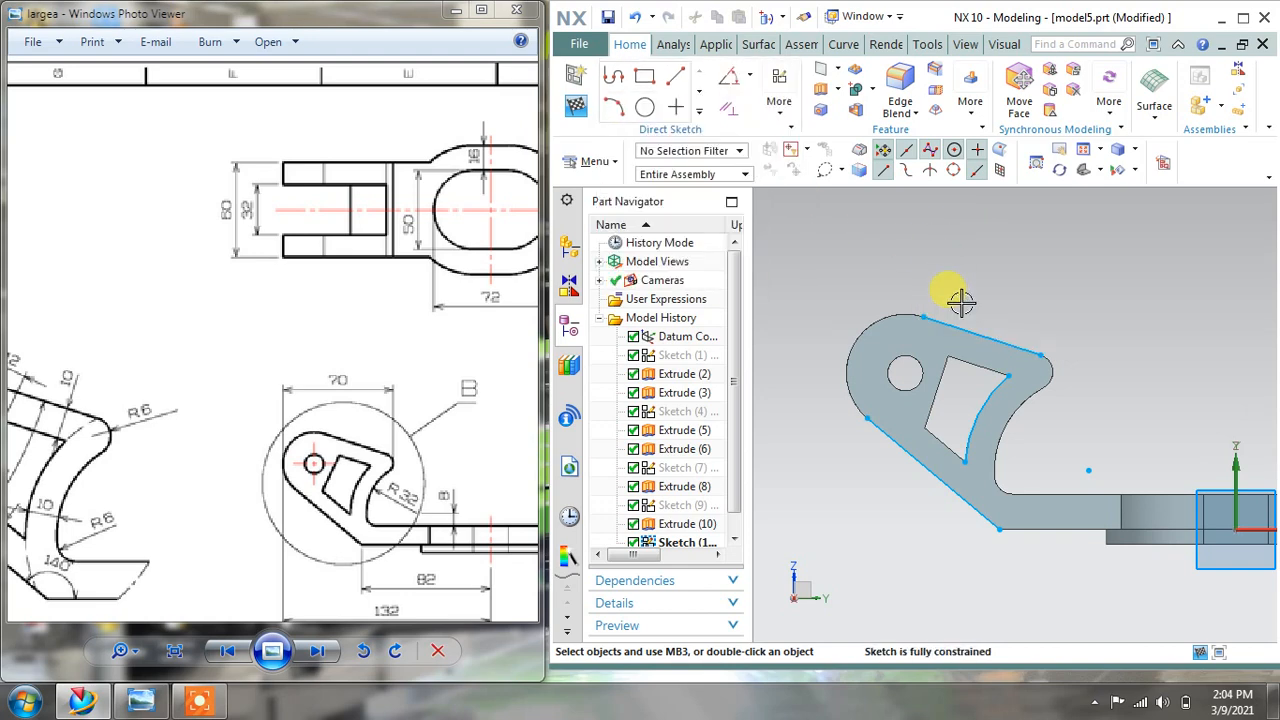
{"action": "left_click", "coordinate": [701, 113]}
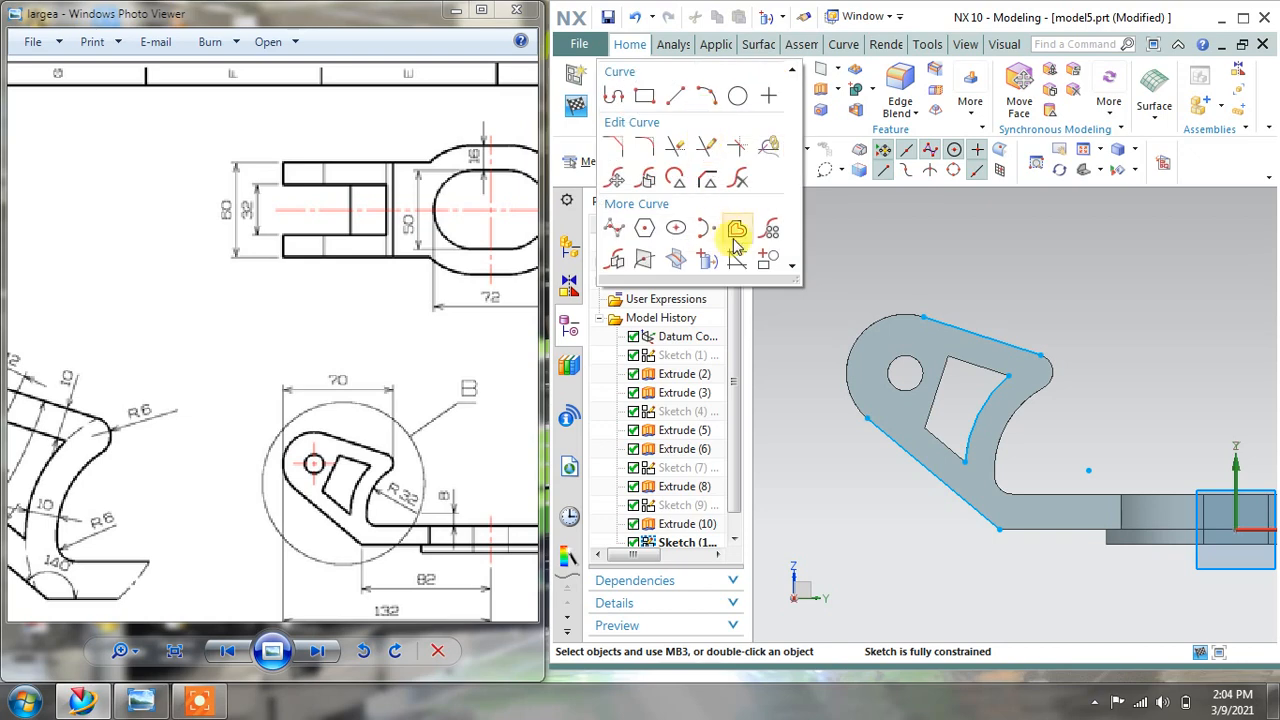
{"action": "left_click", "coordinate": [726, 258]}
{"action": "left_click", "coordinate": [836, 318]}
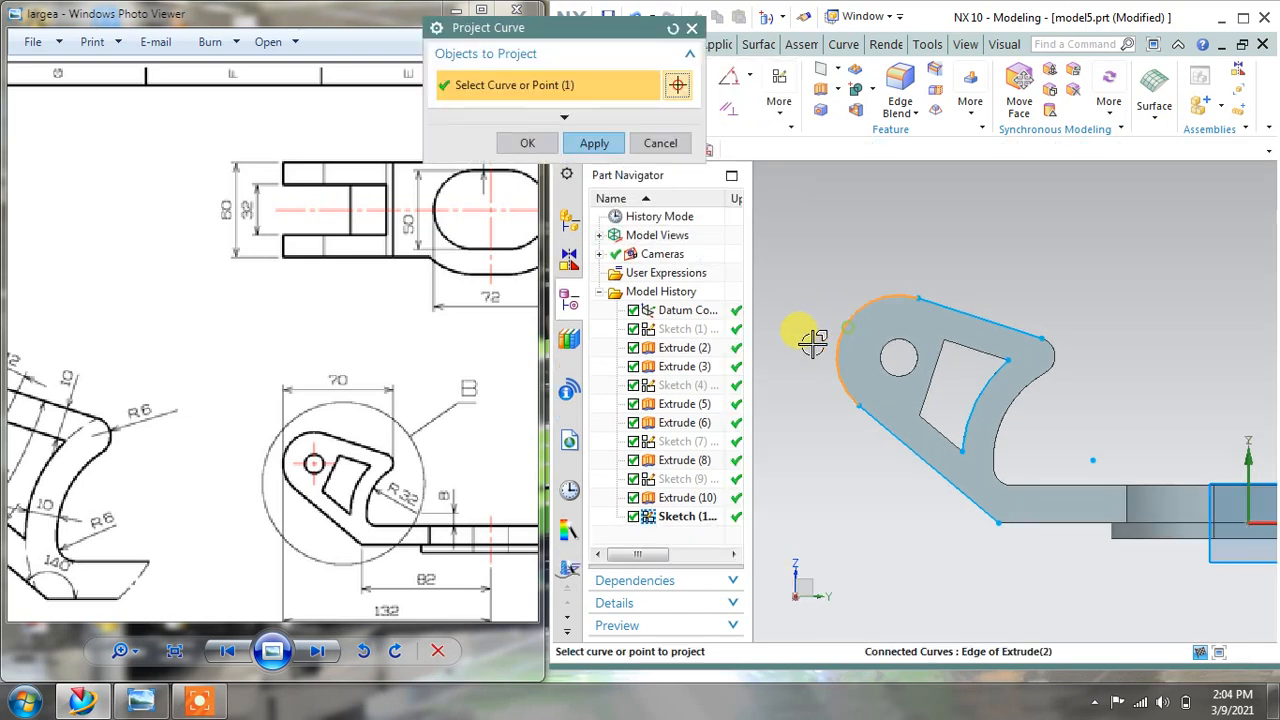
{"action": "left_click", "coordinate": [590, 143]}
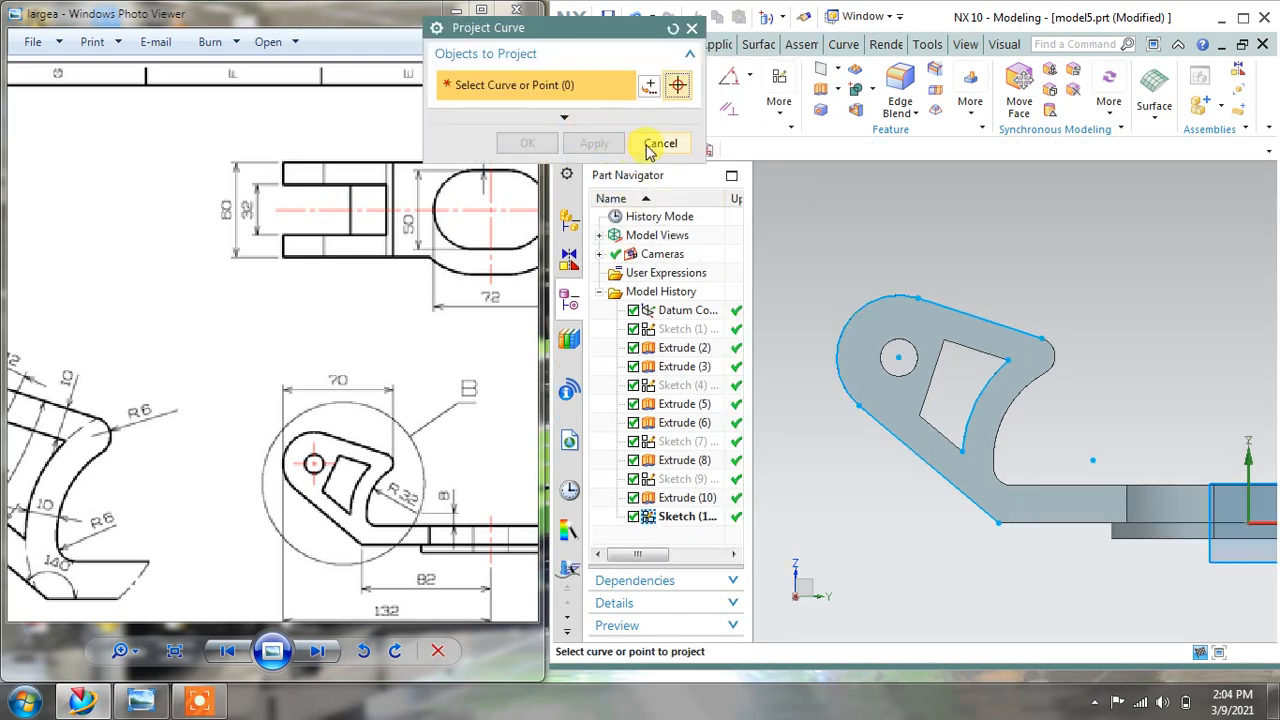
{"action": "left_click", "coordinate": [660, 143]}
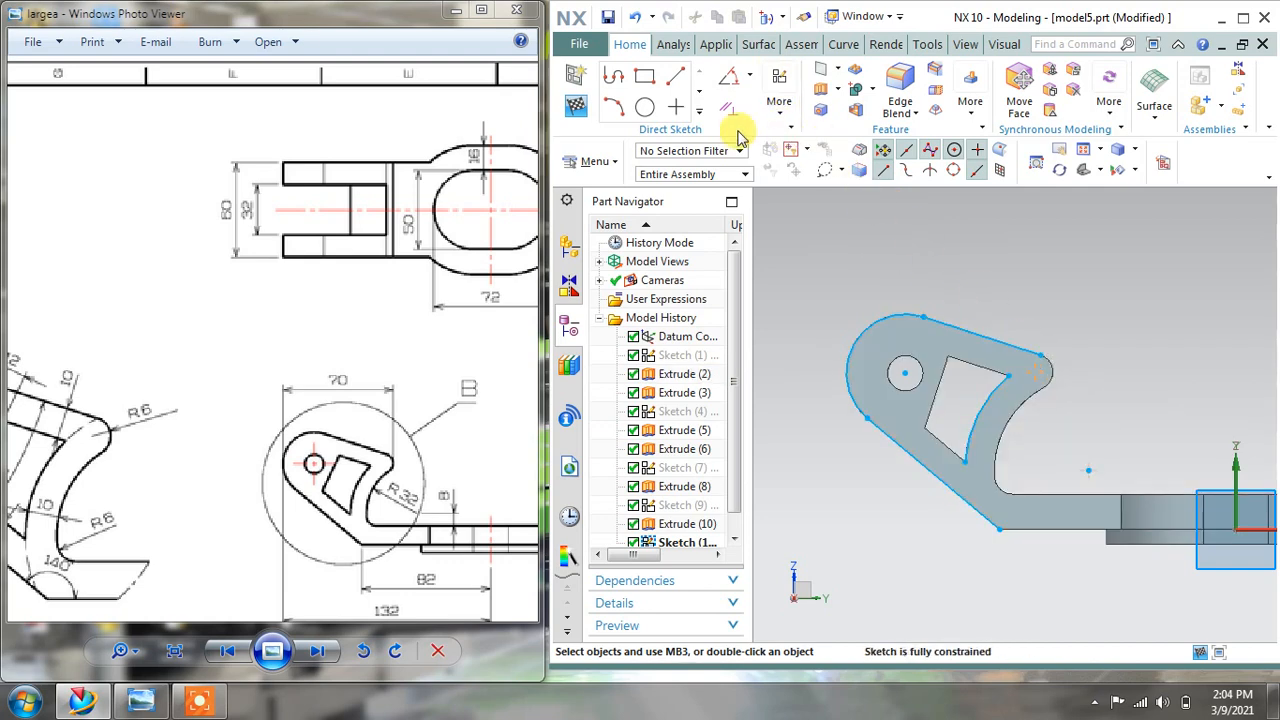
Extend the projected window arc with Quick Extend so that it crosses the lower slanted line.
{"action": "left_click", "coordinate": [701, 118]}
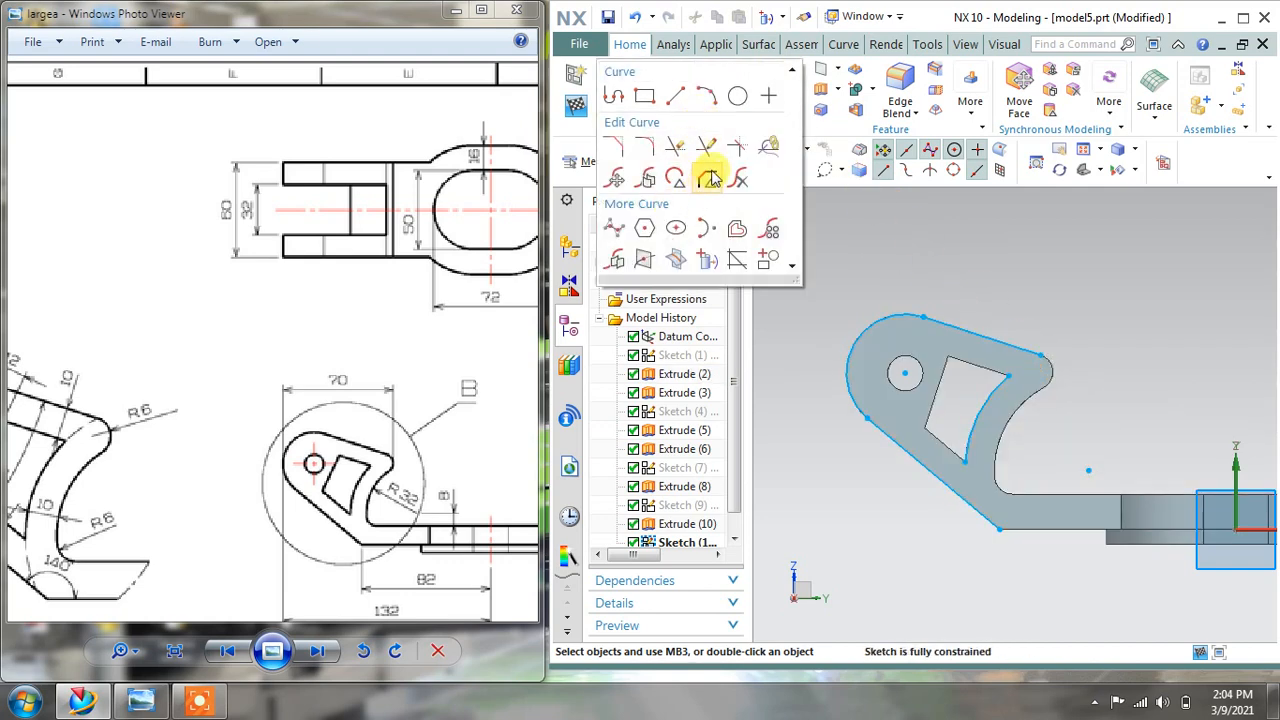
{"action": "left_click", "coordinate": [708, 147]}
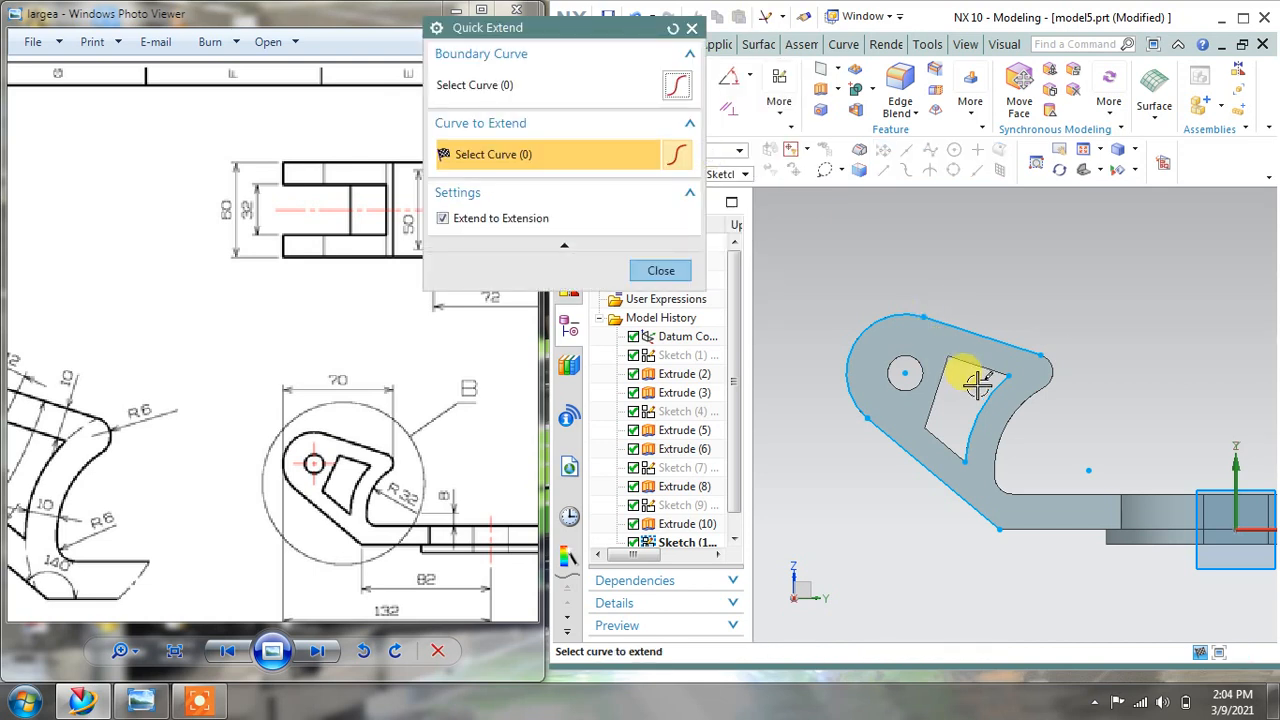
{"action": "left_click", "coordinate": [966, 439]}
{"action": "left_click", "coordinate": [660, 271]}
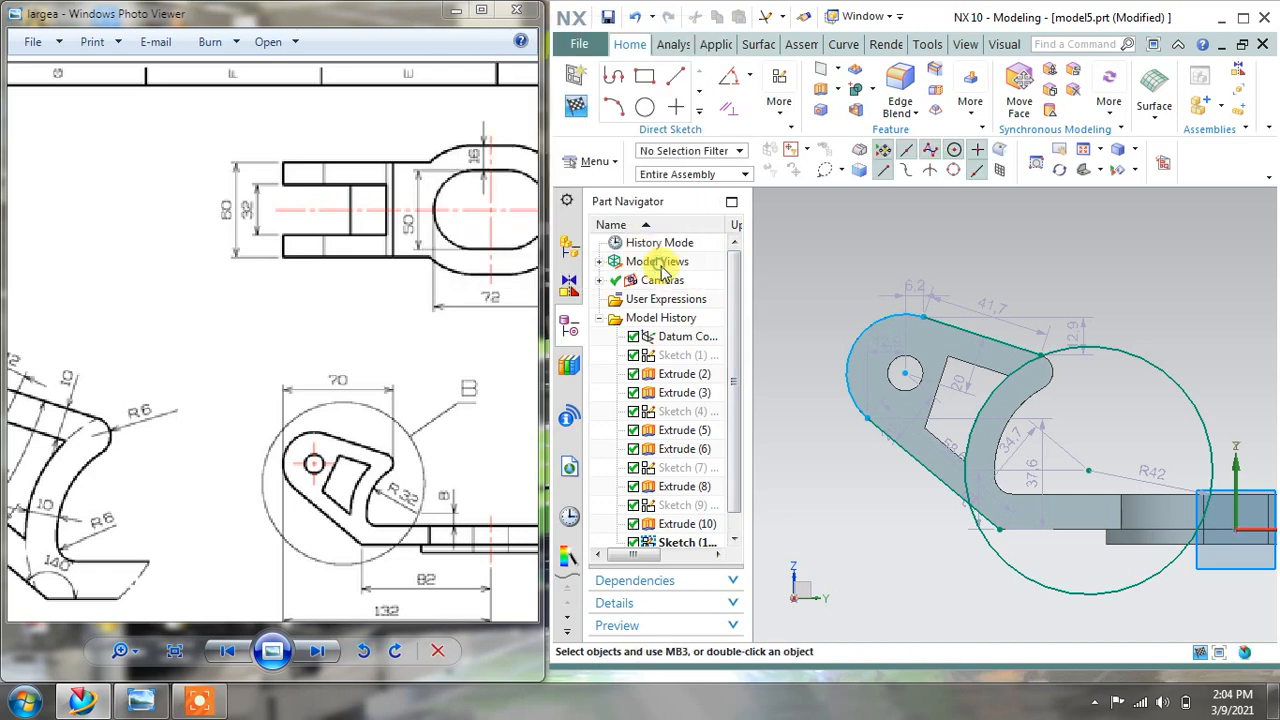
Try to trim the extended circle outside the fork profile, and undo the trim.
{"action": "left_click", "coordinate": [698, 114]}
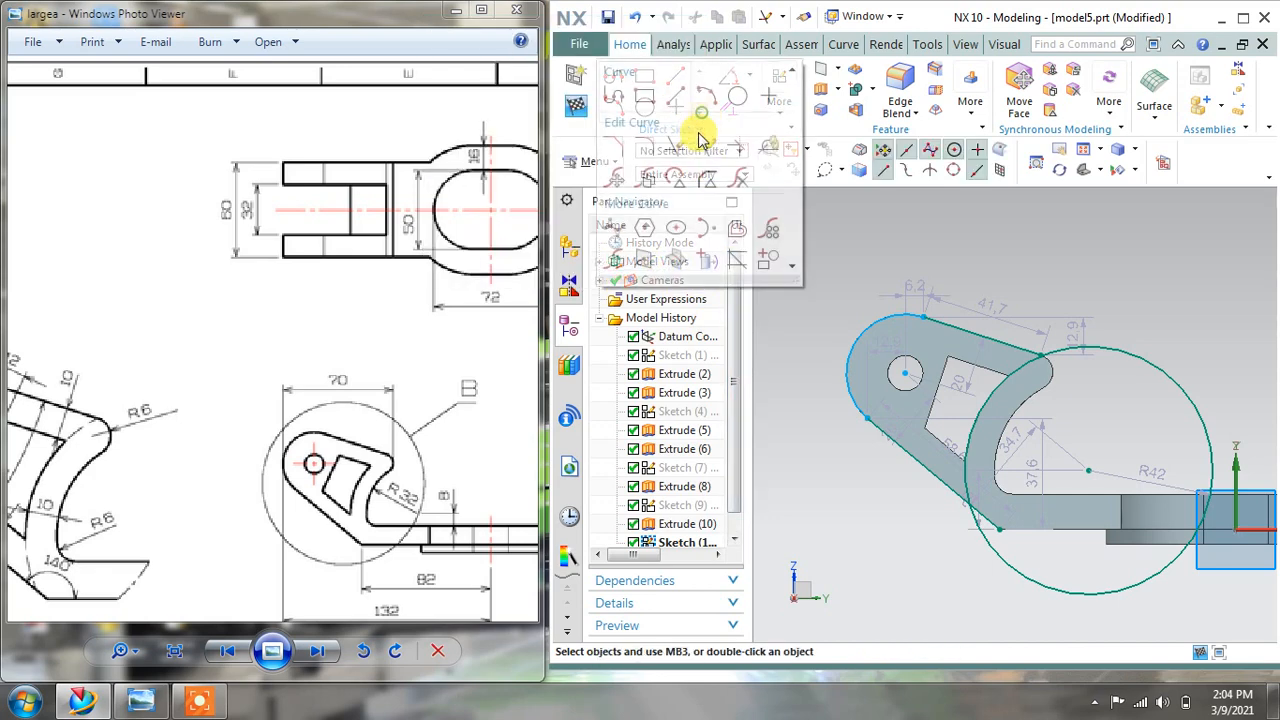
{"action": "left_click", "coordinate": [686, 157]}
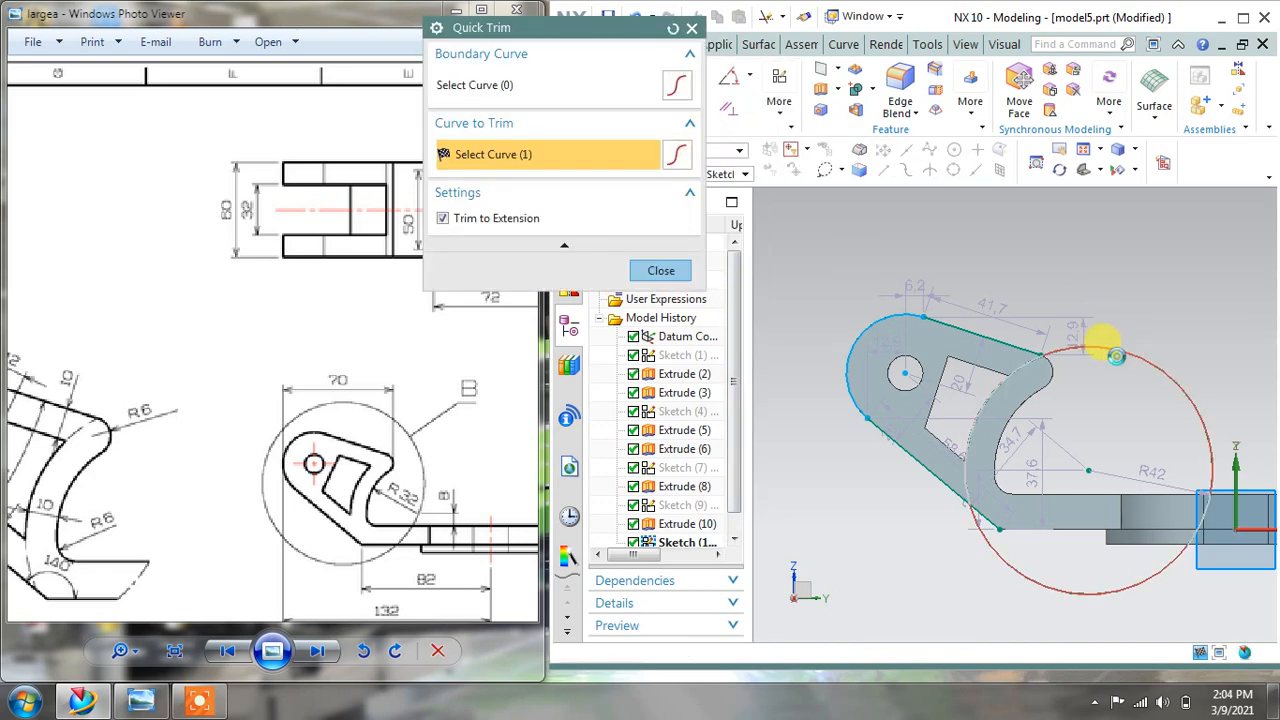
{"action": "left_click", "coordinate": [1117, 352]}
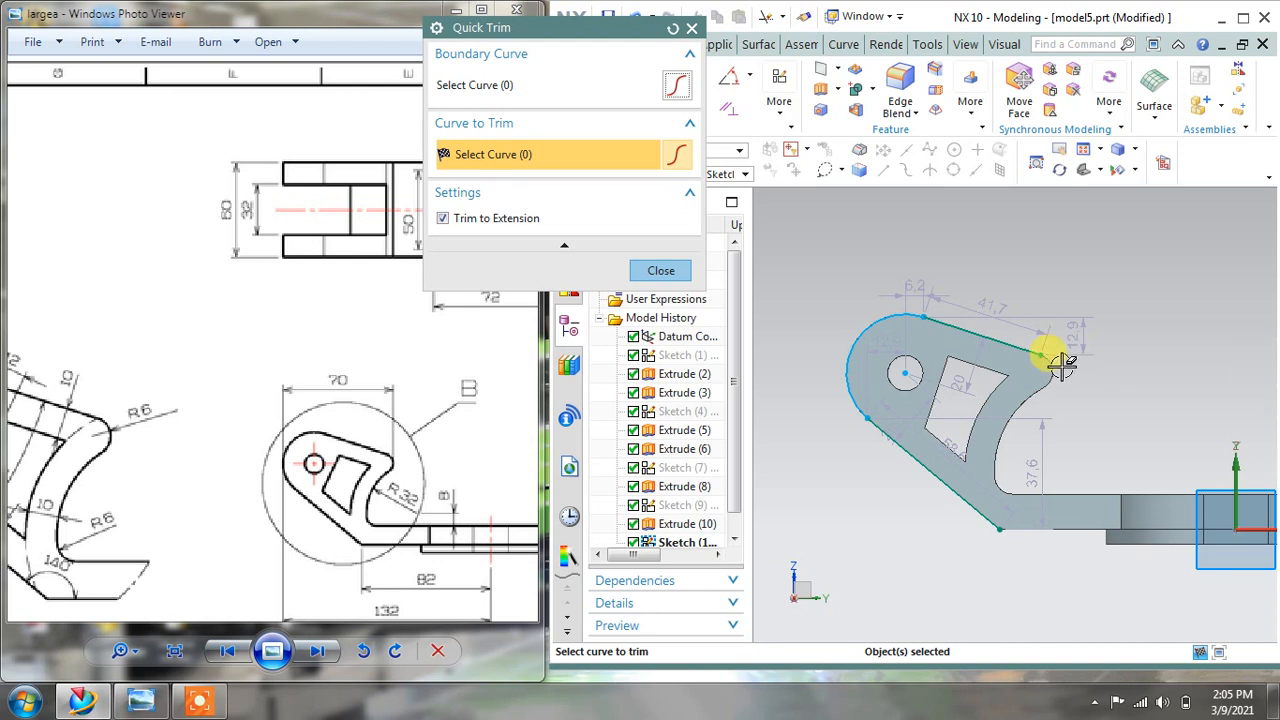
{"action": "scroll", "coordinate": [1020, 423], "scroll_direction": "up", "scroll_amount": 1}
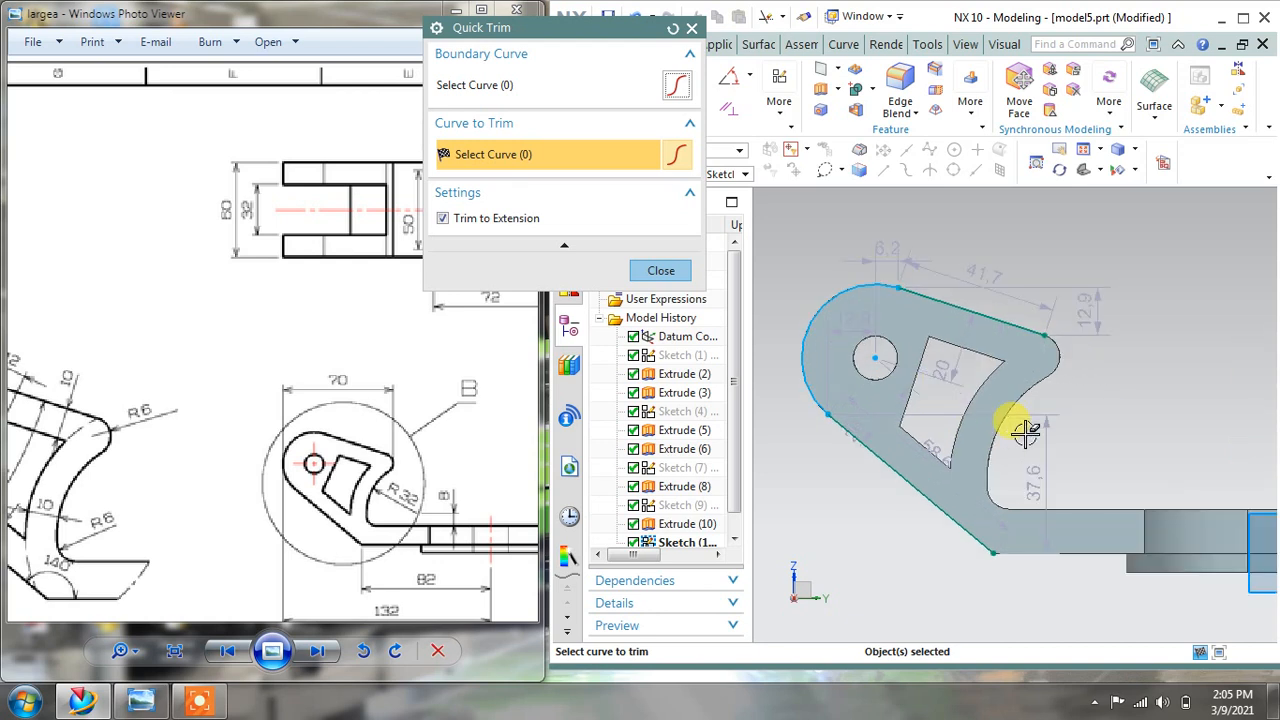
{"action": "left_click", "coordinate": [662, 272]}
{"action": "left_click", "coordinate": [638, 20]}
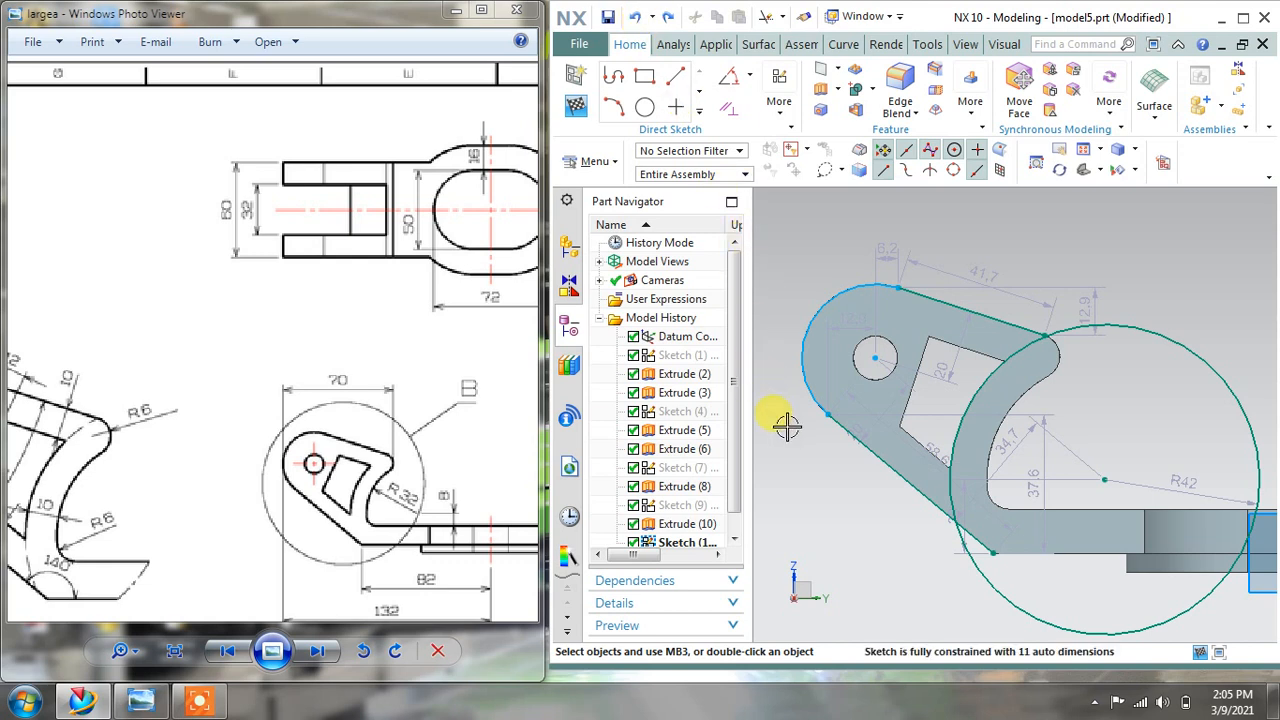
Trim away the extended circle and the end of the lower slanted line beyond their crossing.
{"action": "left_click", "coordinate": [700, 112]}
{"action": "left_click", "coordinate": [677, 149]}
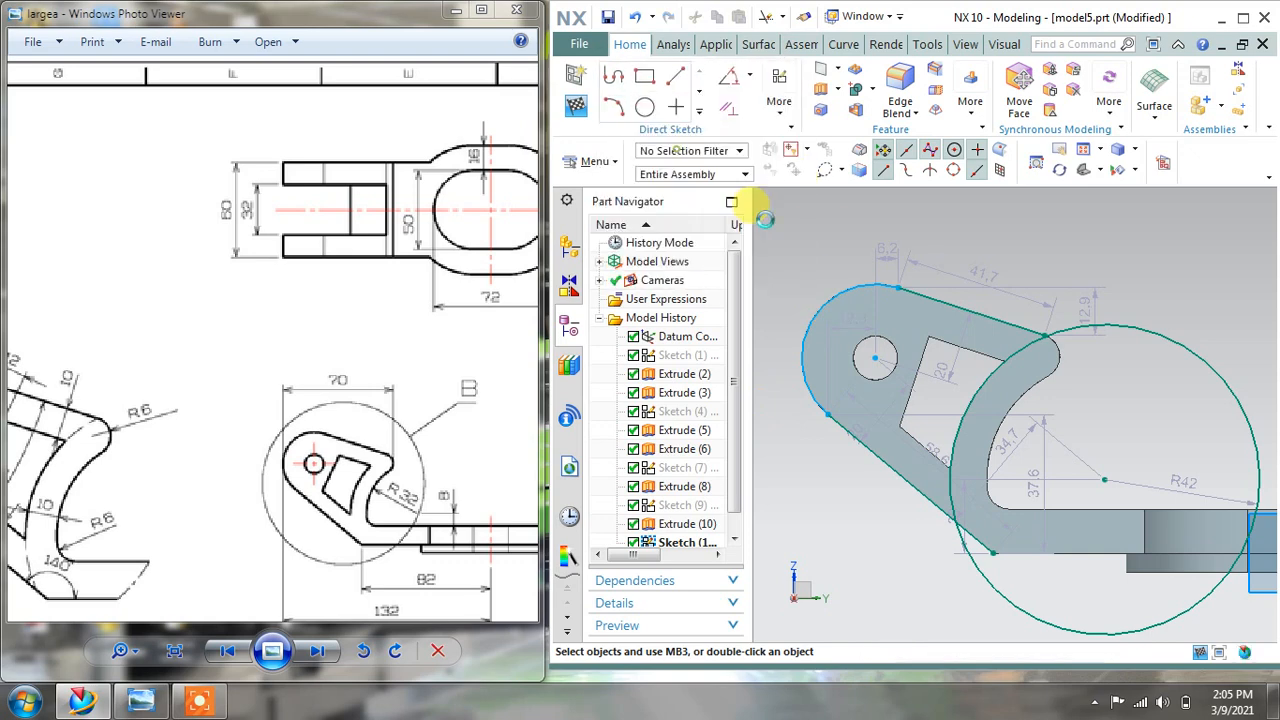
{"action": "left_click", "coordinate": [975, 569]}
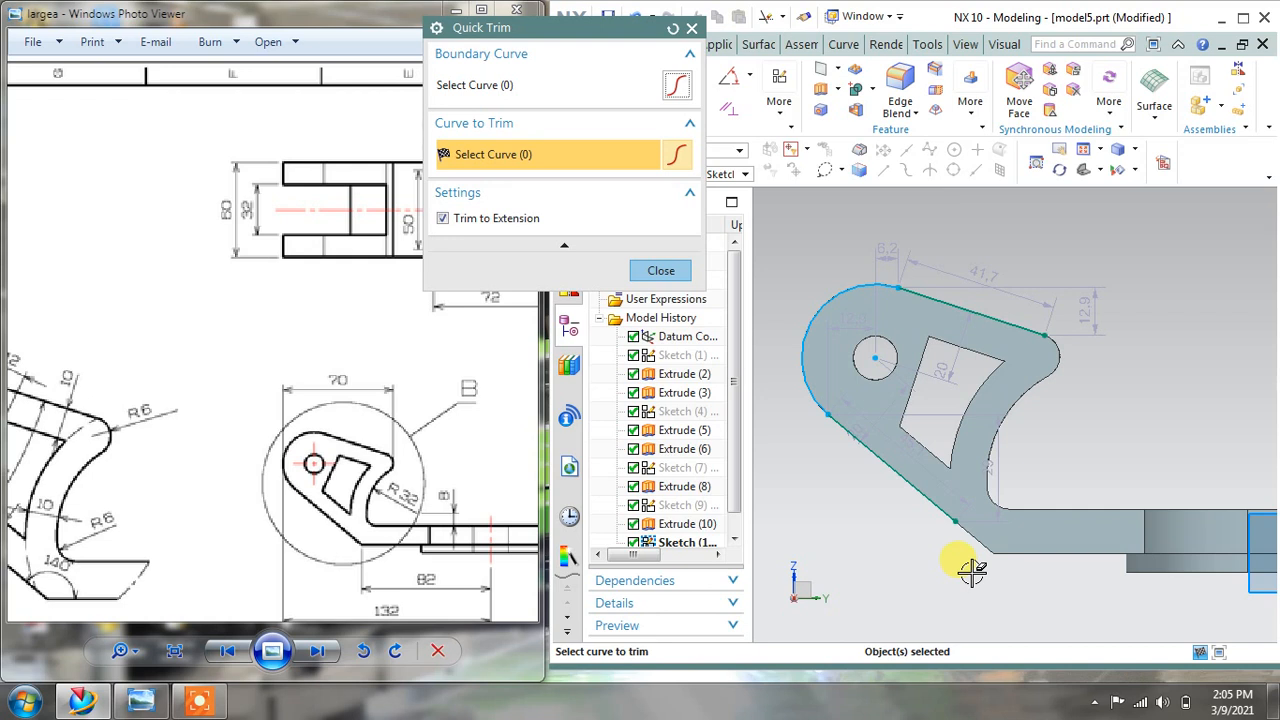
{"action": "left_click", "coordinate": [860, 309]}
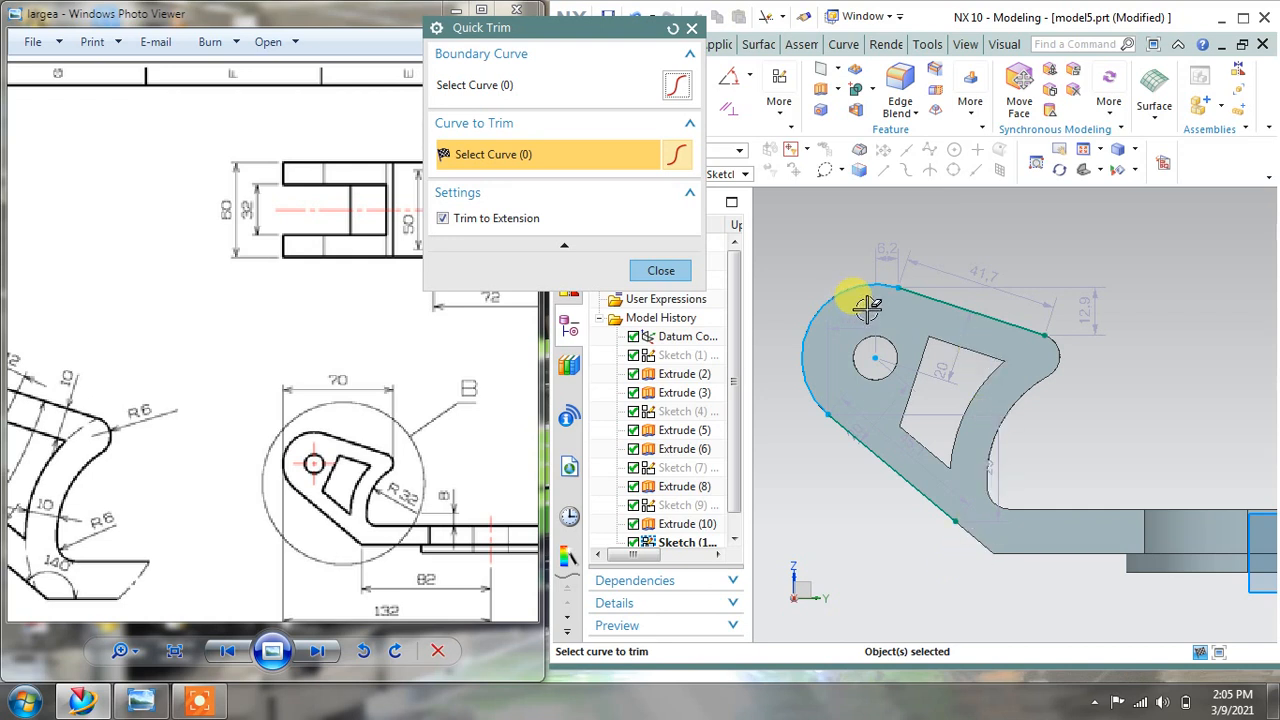
{"action": "scroll", "coordinate": [1016, 338], "scroll_direction": "up", "scroll_amount": 4}
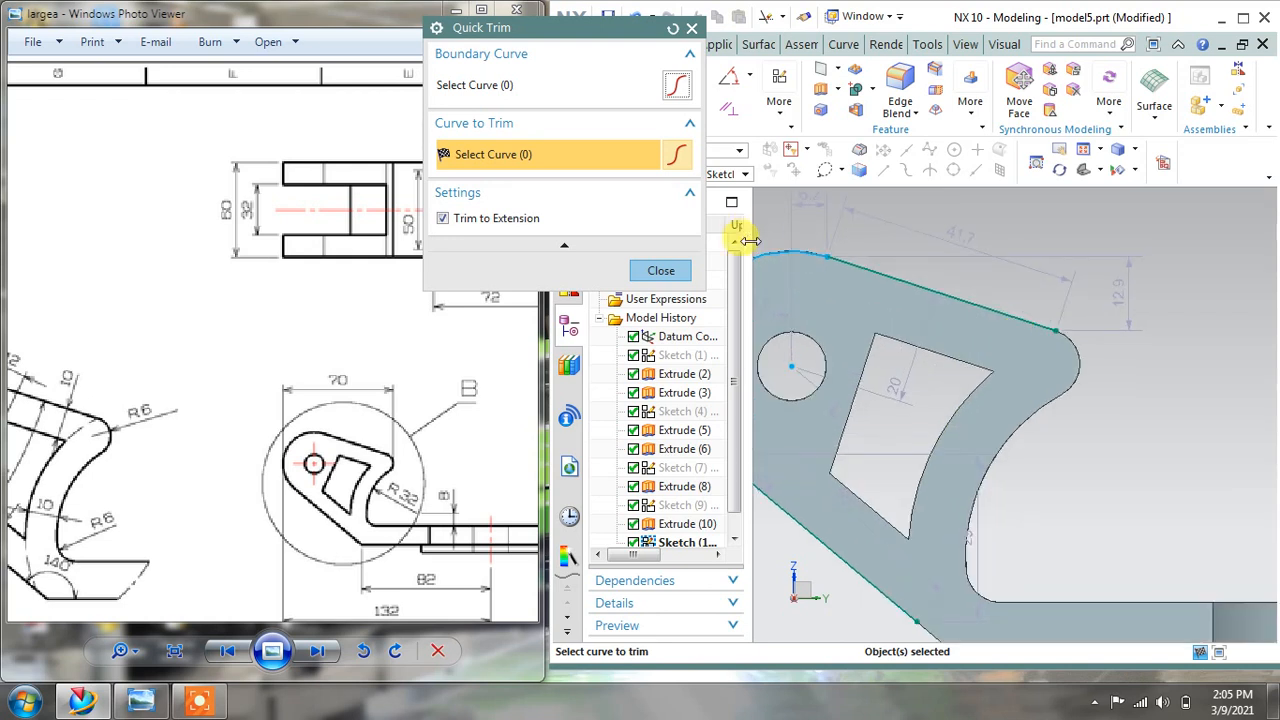
{"action": "left_click", "coordinate": [664, 272]}
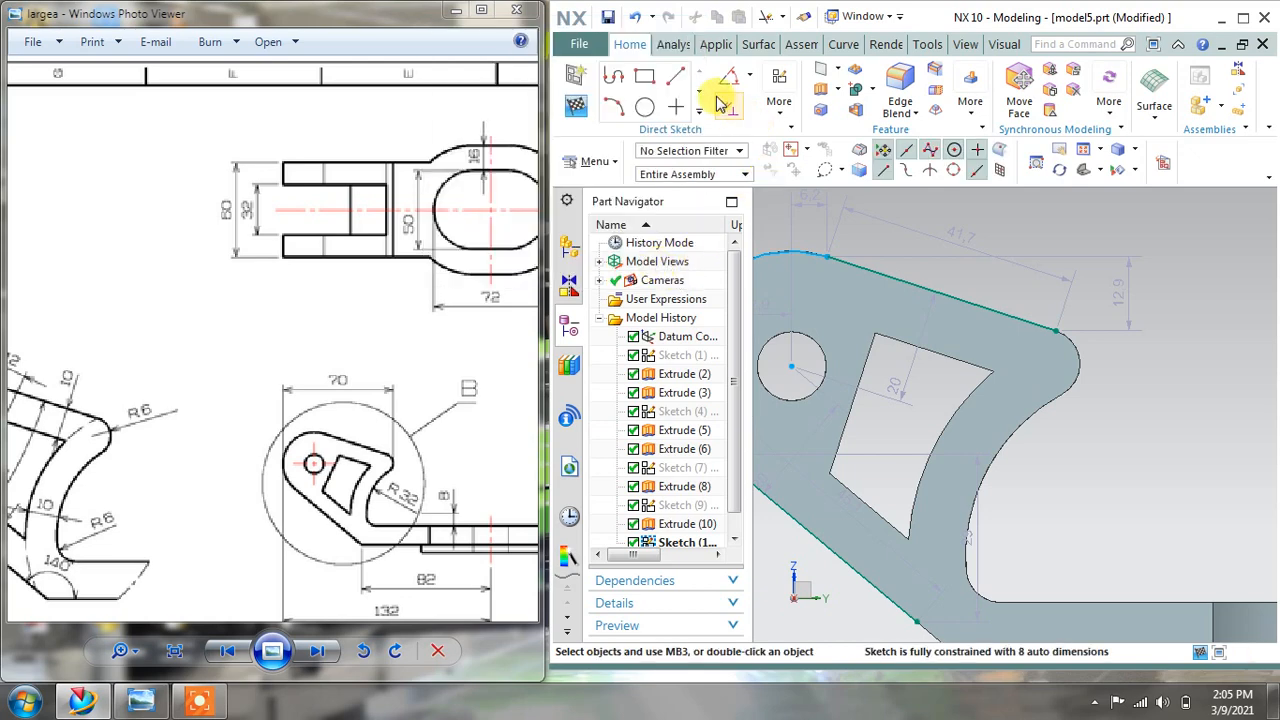
Project the window's curved edge into the sketch again to replace the trimmed arc.
{"action": "left_click", "coordinate": [699, 110]}
{"action": "left_click", "coordinate": [707, 260]}
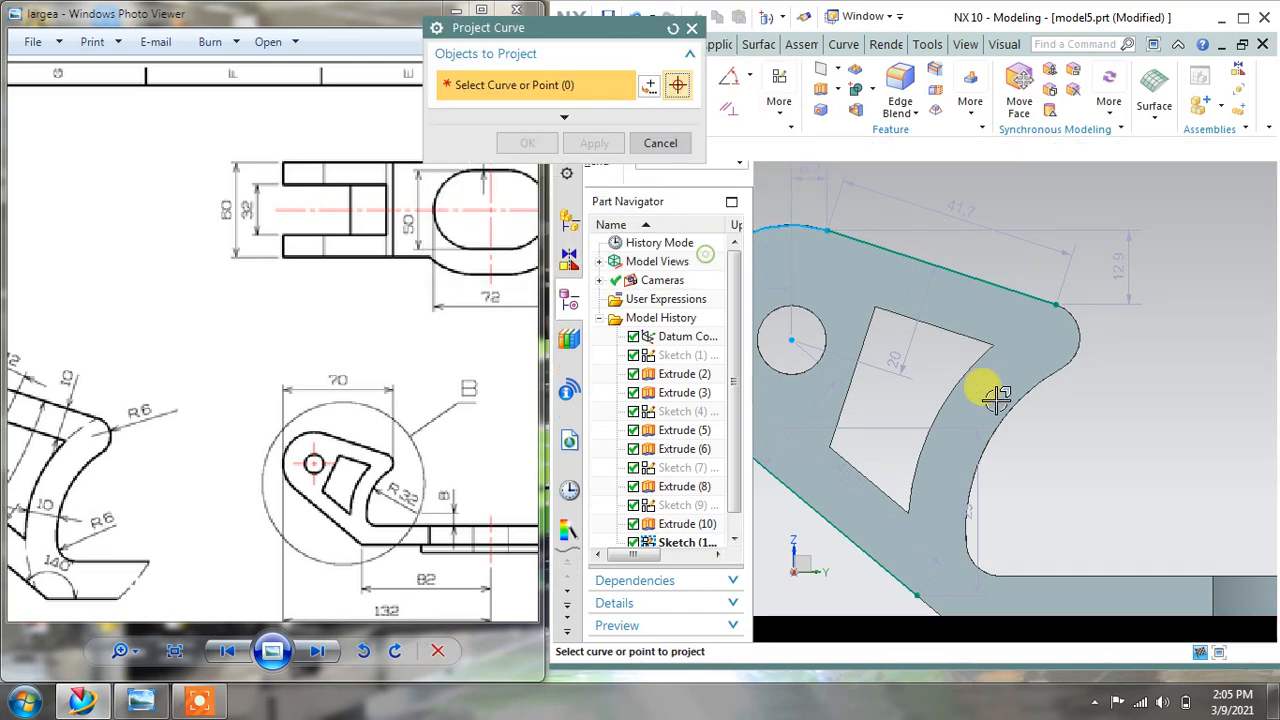
{"action": "left_click", "coordinate": [965, 388]}
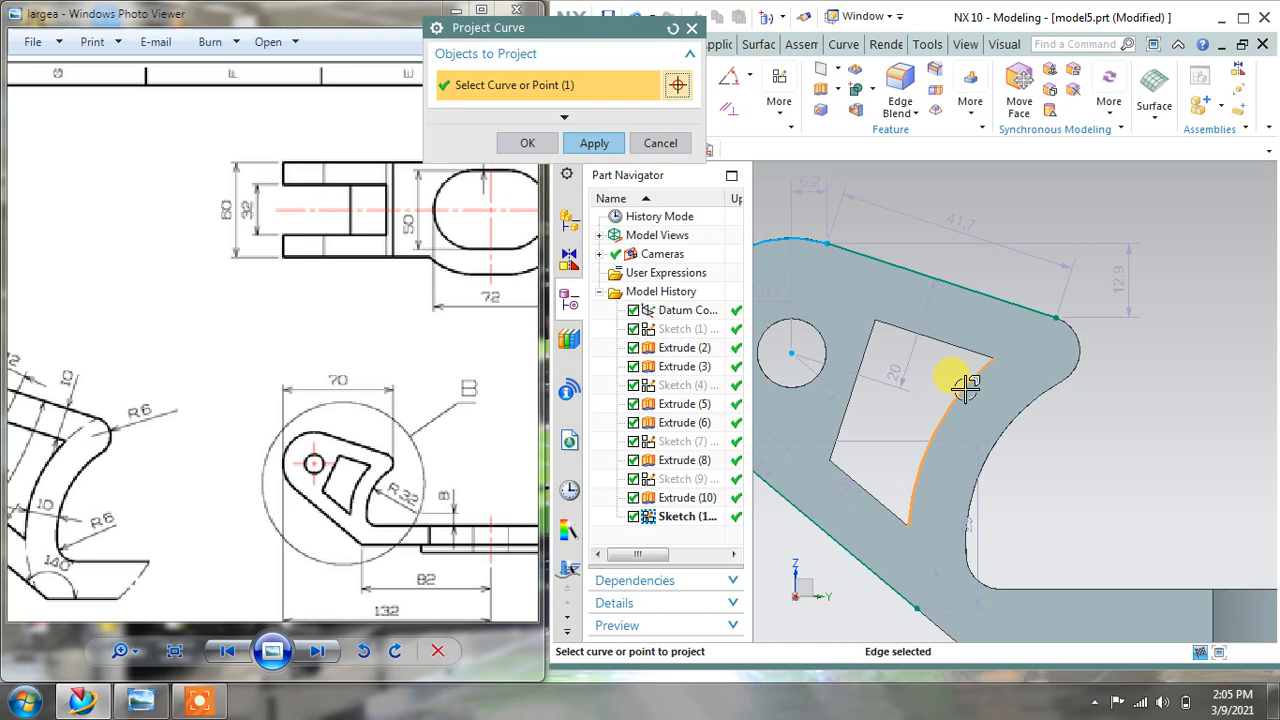
{"action": "left_click", "coordinate": [612, 147]}
{"action": "left_click", "coordinate": [645, 145]}
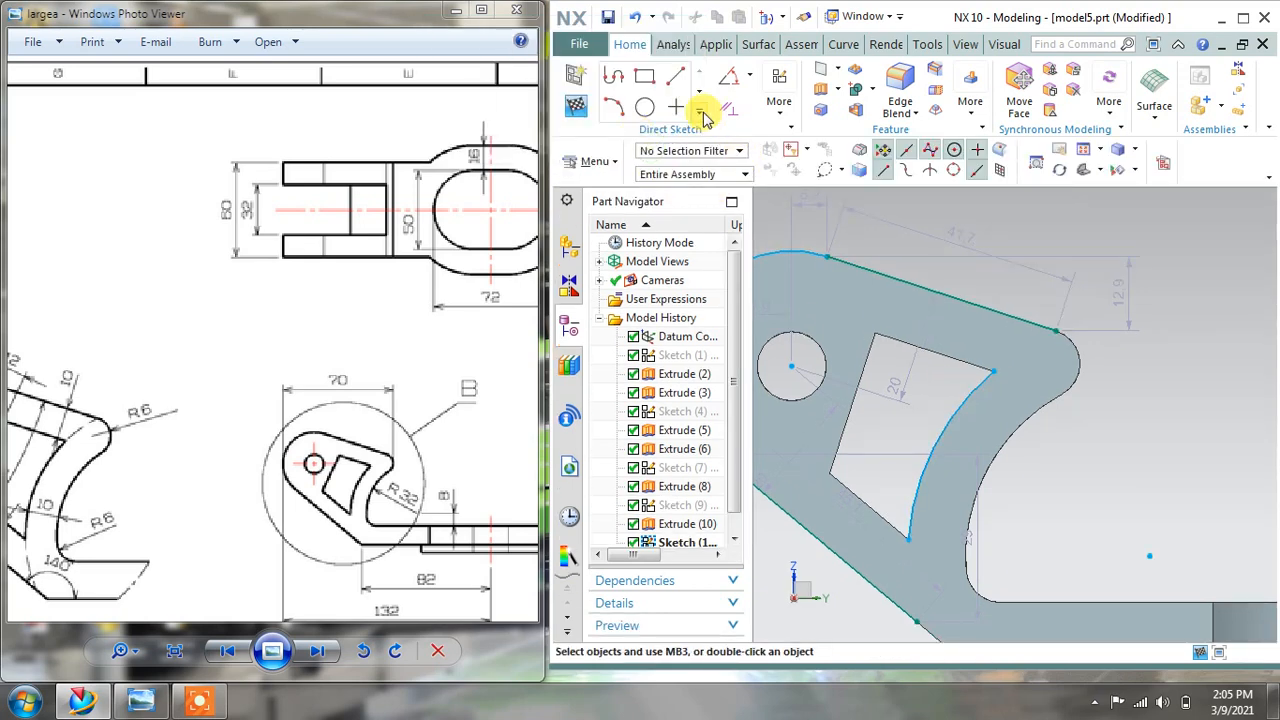
{"action": "left_click", "coordinate": [703, 113]}
{"action": "left_click", "coordinate": [696, 150]}
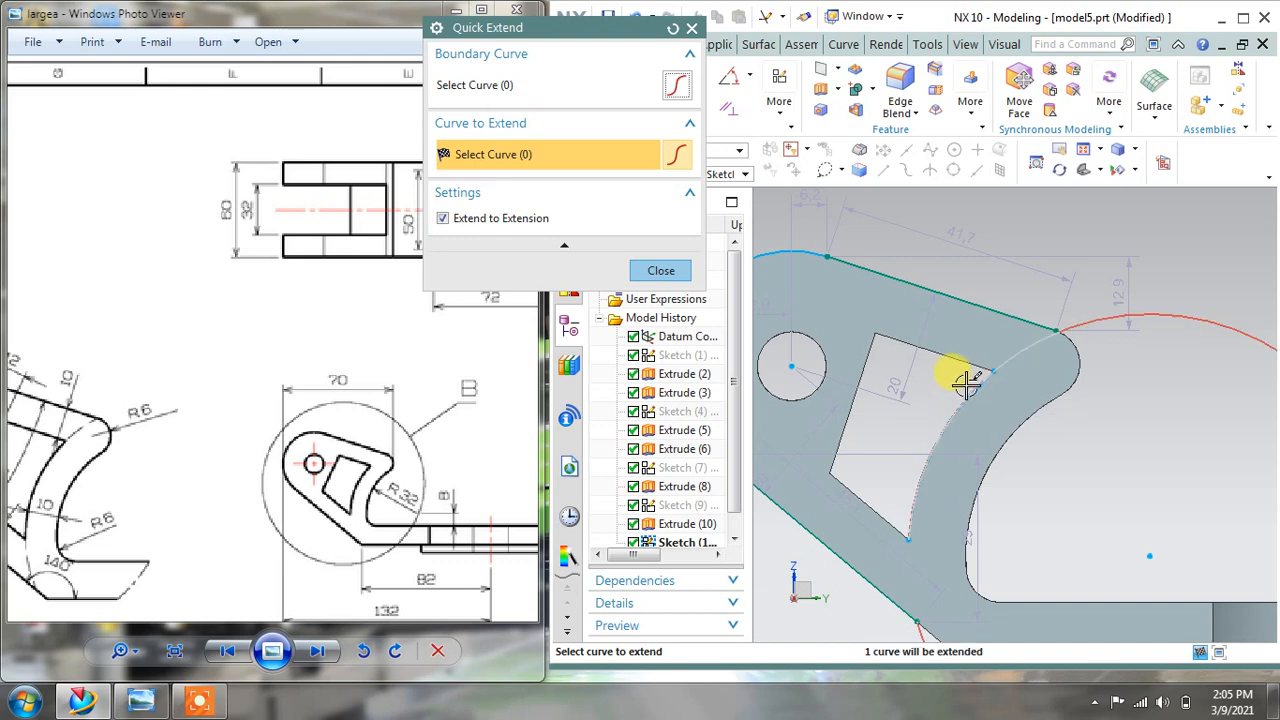
{"action": "scroll", "coordinate": [1070, 340], "scroll_direction": "up", "scroll_amount": 2}
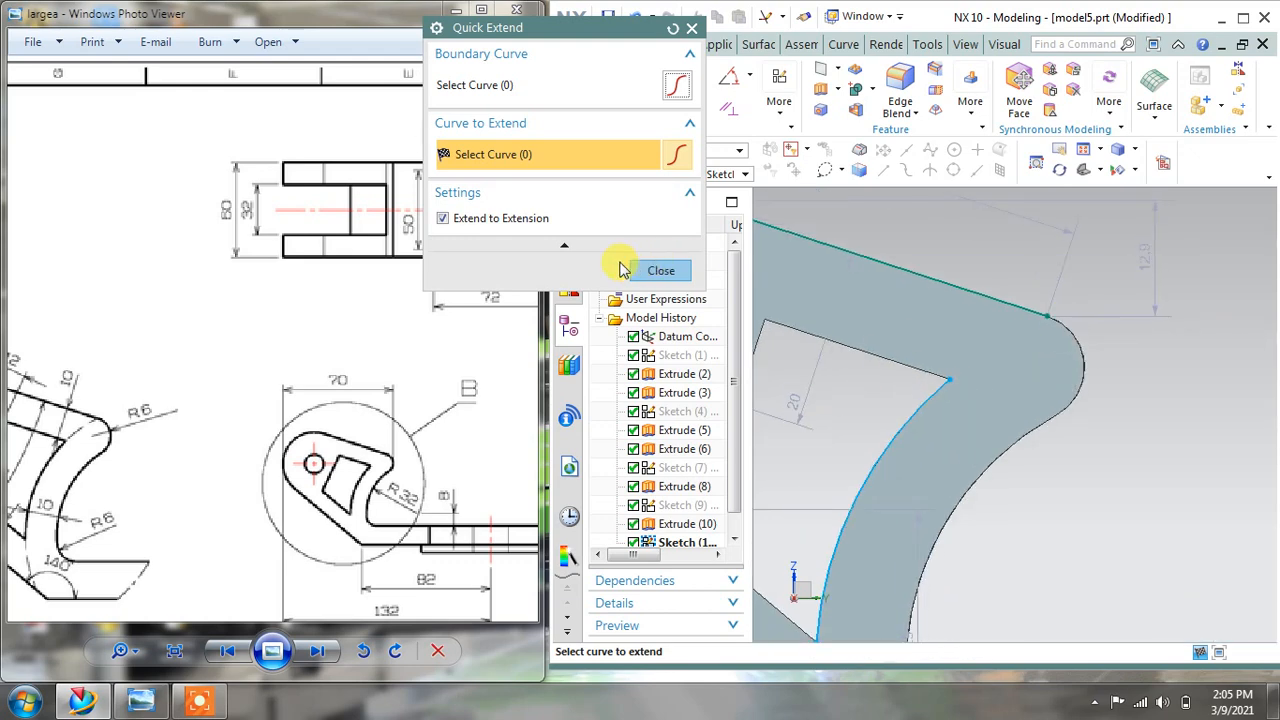
{"action": "left_click", "coordinate": [664, 269]}
Project the rounded corner edge at the end of the fork's upper slanted line into the sketch.
{"action": "left_click", "coordinate": [699, 115]}
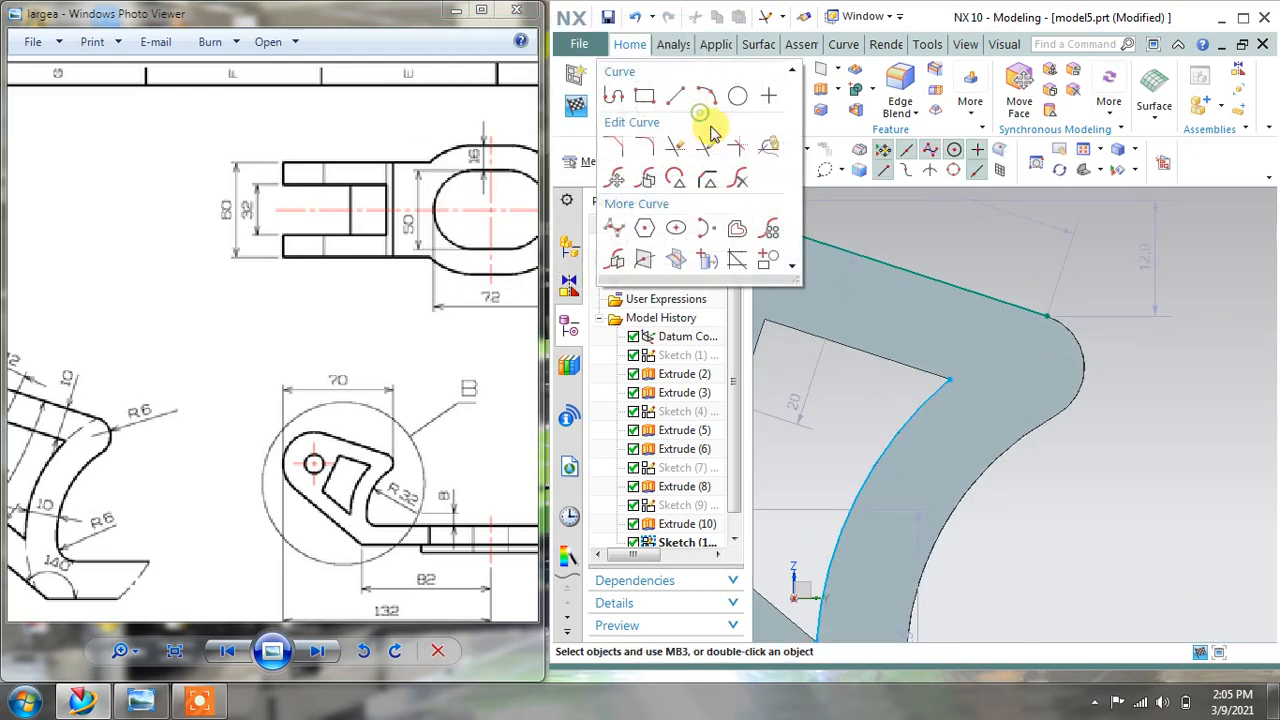
{"action": "left_click", "coordinate": [707, 260]}
{"action": "left_click", "coordinate": [1070, 376]}
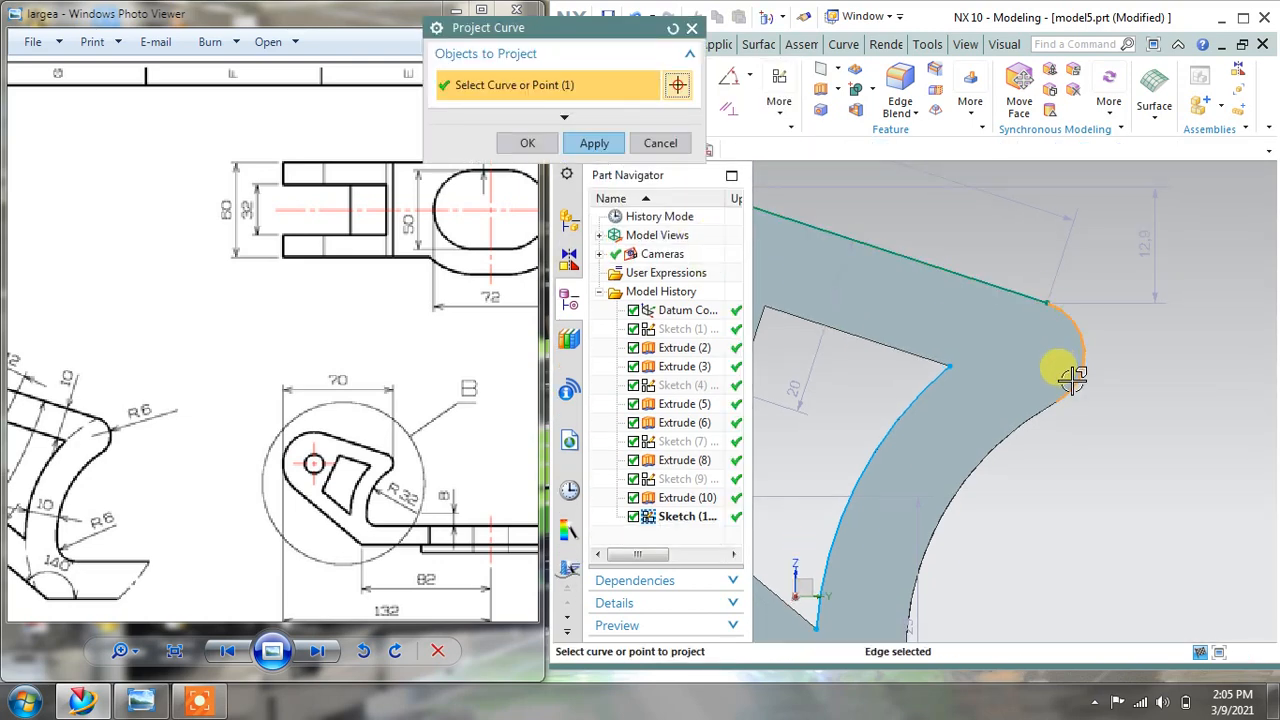
{"action": "scroll", "coordinate": [1072, 378], "scroll_direction": "down", "scroll_amount": 4}
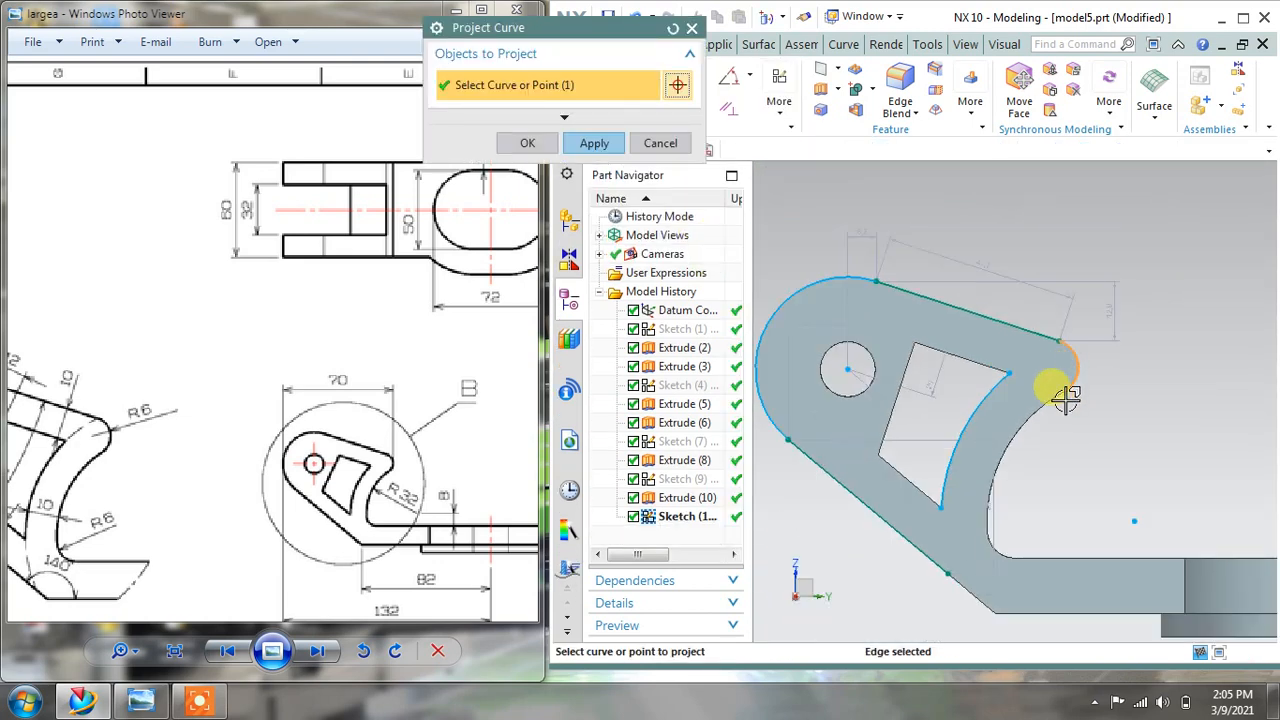
{"action": "left_click", "coordinate": [594, 143]}
{"action": "left_click", "coordinate": [660, 143]}
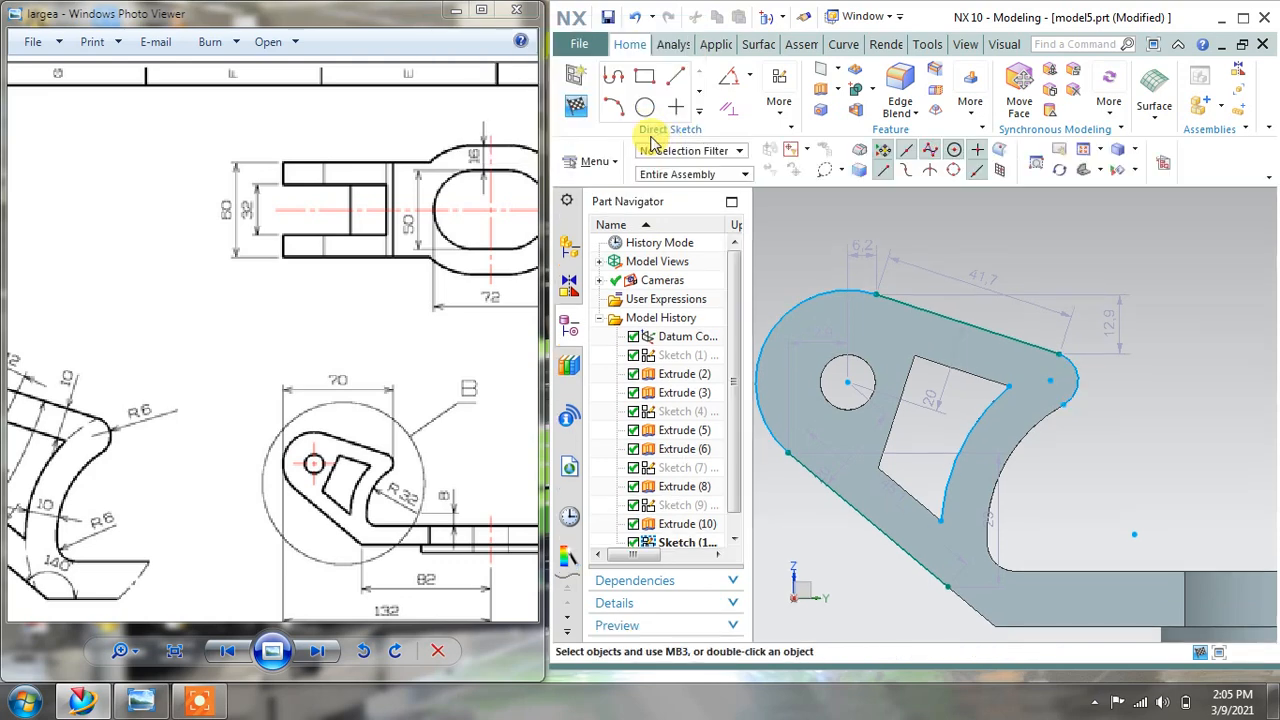
Extend the projected window arc at both ends, up to the rounded corner and down to the lower slanted line.
{"action": "left_click", "coordinate": [701, 112]}
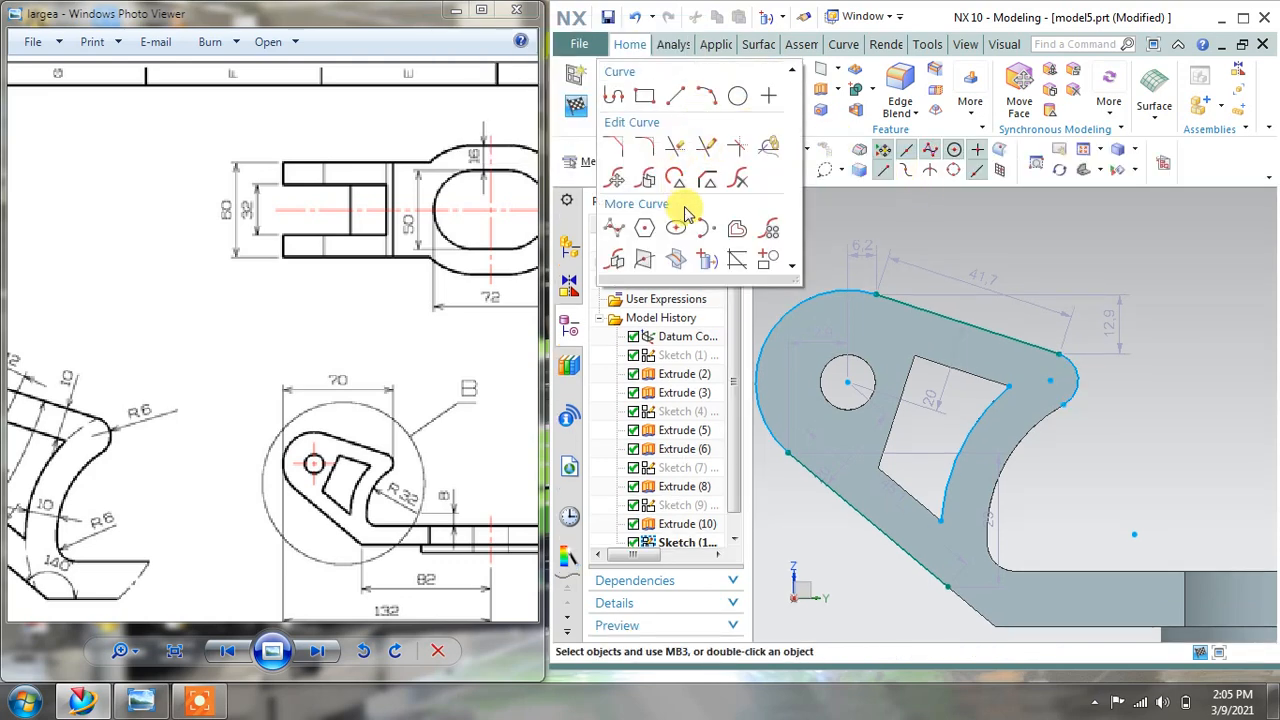
{"action": "left_click", "coordinate": [707, 146]}
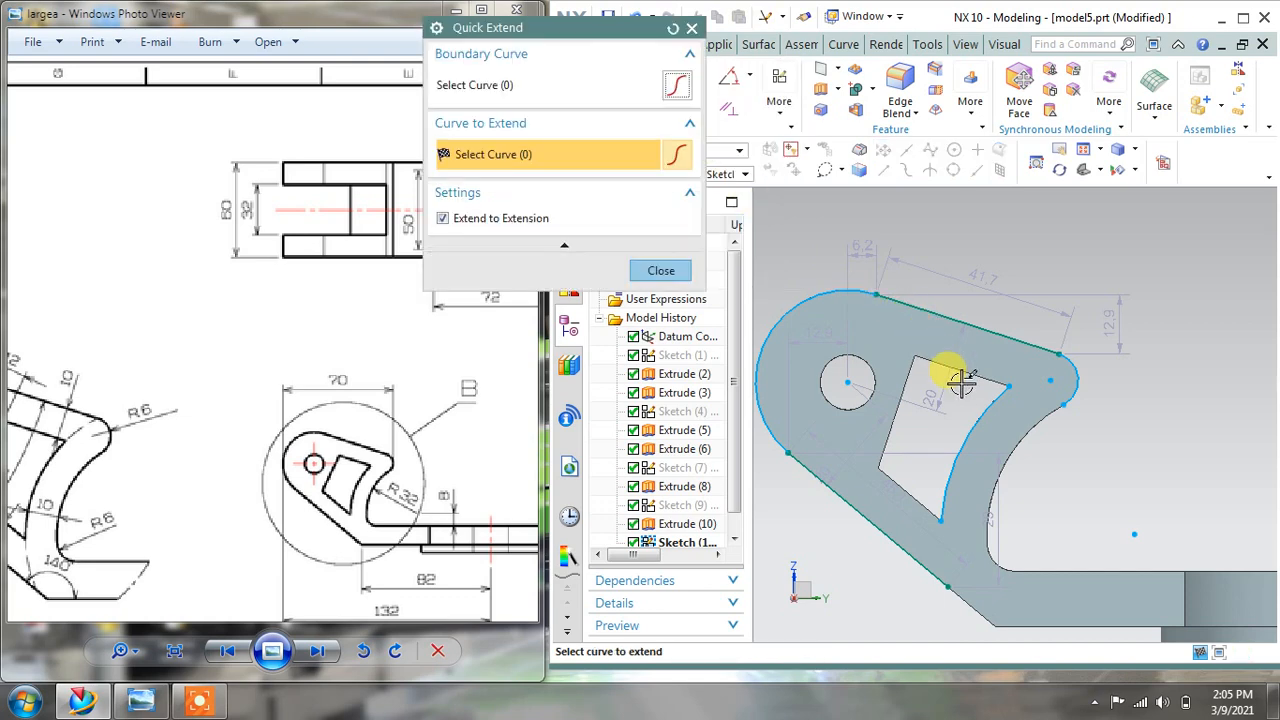
{"action": "left_click", "coordinate": [978, 394]}
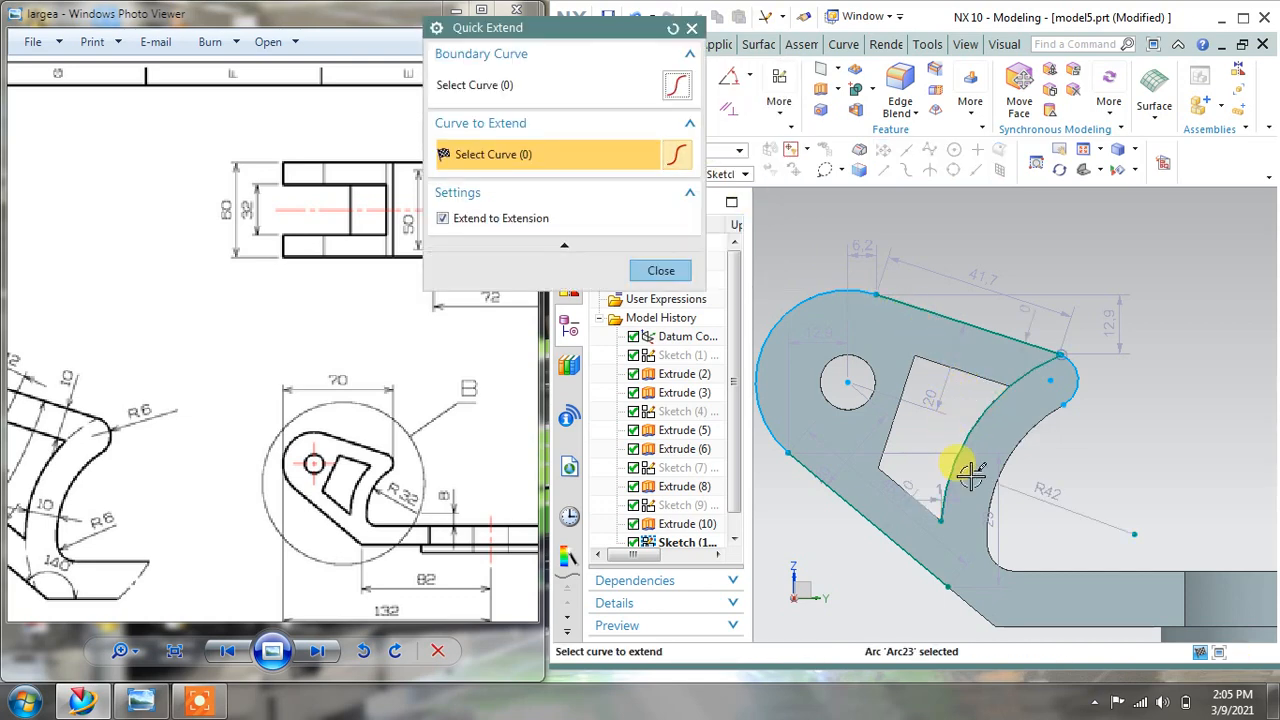
{"action": "left_click", "coordinate": [950, 500]}
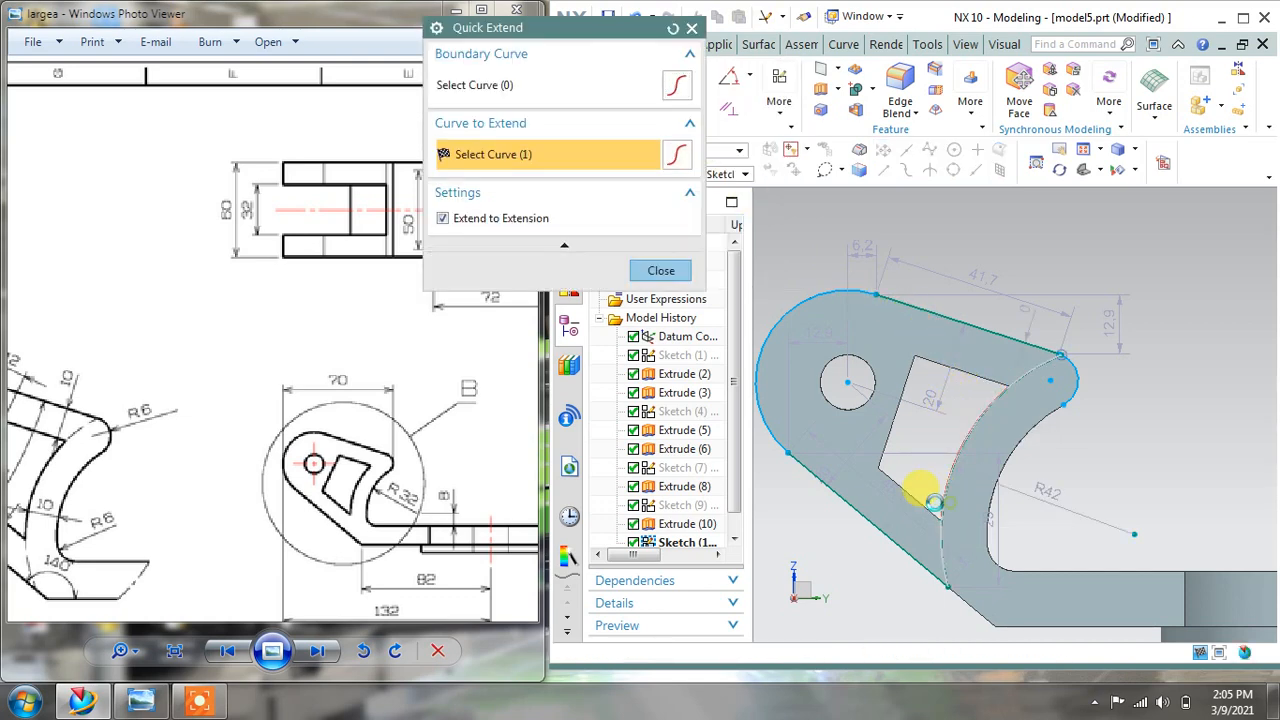
{"action": "left_click", "coordinate": [655, 266]}
Trim away the projected rounded corner arc outside the extended window arc and finish the sketch.
{"action": "left_click", "coordinate": [703, 110]}
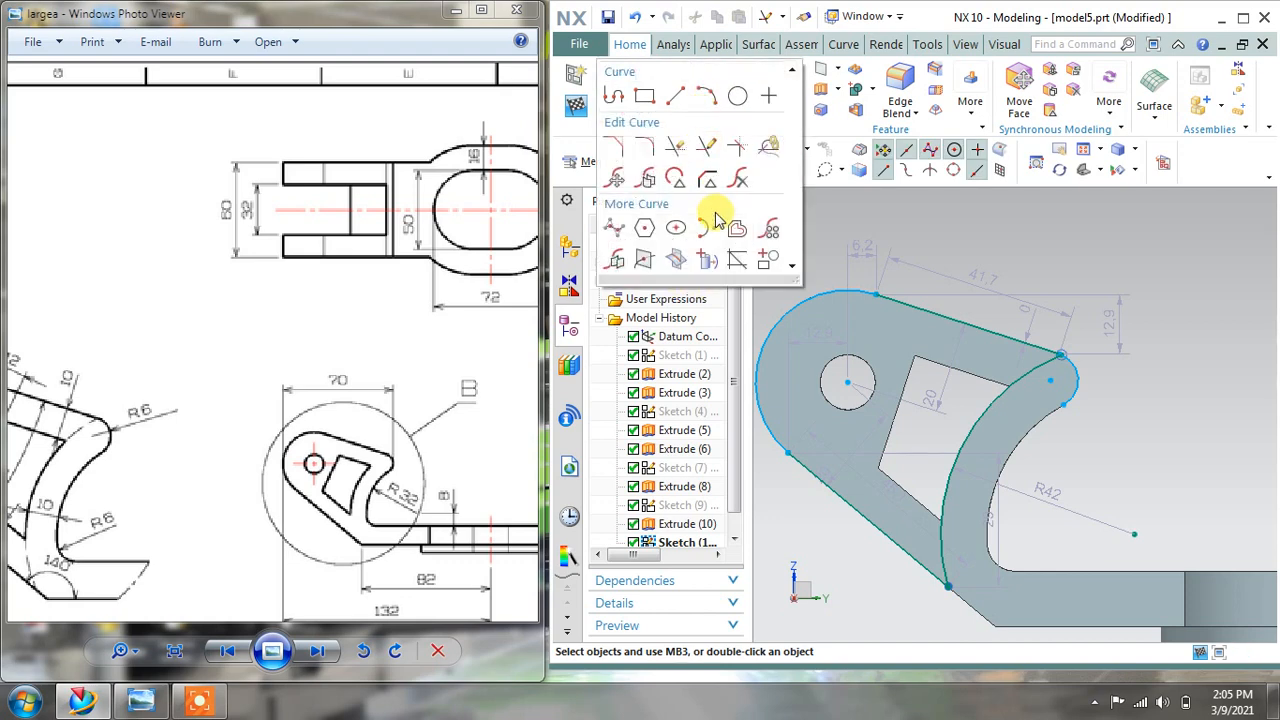
{"action": "left_click", "coordinate": [709, 148]}
{"action": "scroll", "coordinate": [1071, 391], "scroll_direction": "up", "scroll_amount": 6}
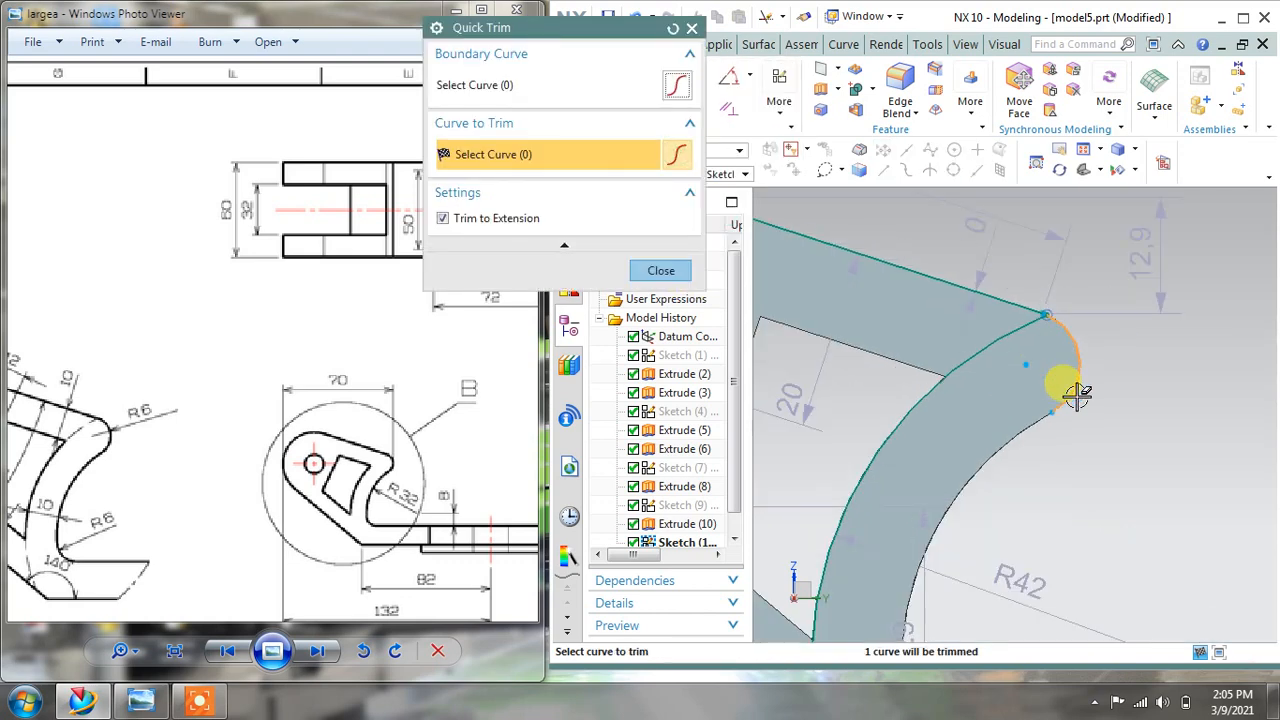
{"action": "left_click", "coordinate": [1046, 294]}
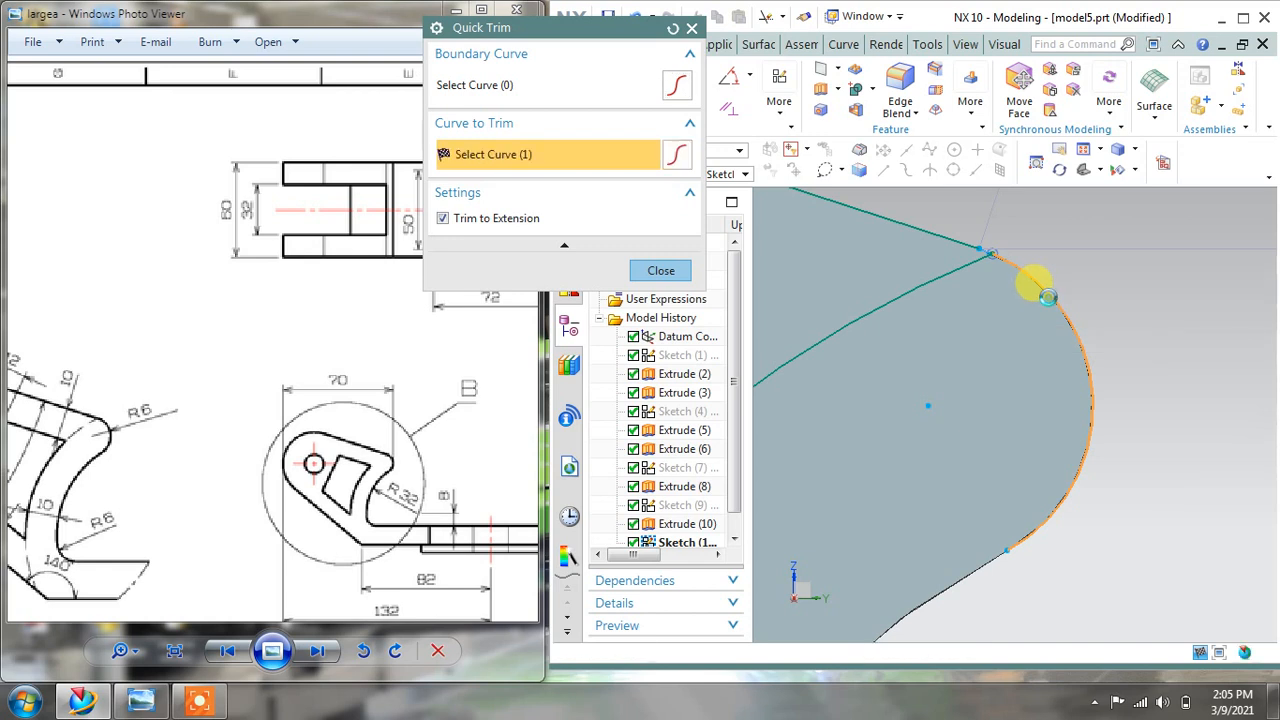
{"action": "scroll", "coordinate": [1062, 288], "scroll_direction": "down", "scroll_amount": 2}
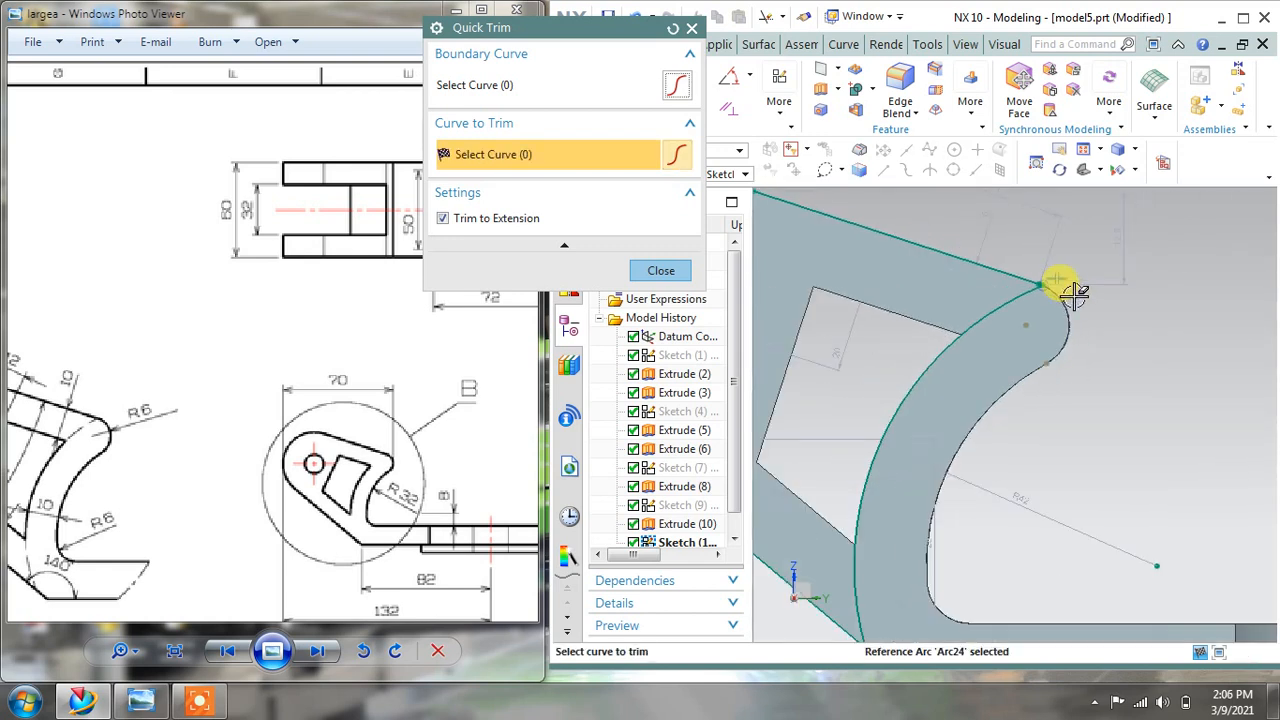
{"action": "scroll", "coordinate": [1114, 299], "scroll_direction": "down", "scroll_amount": 1}
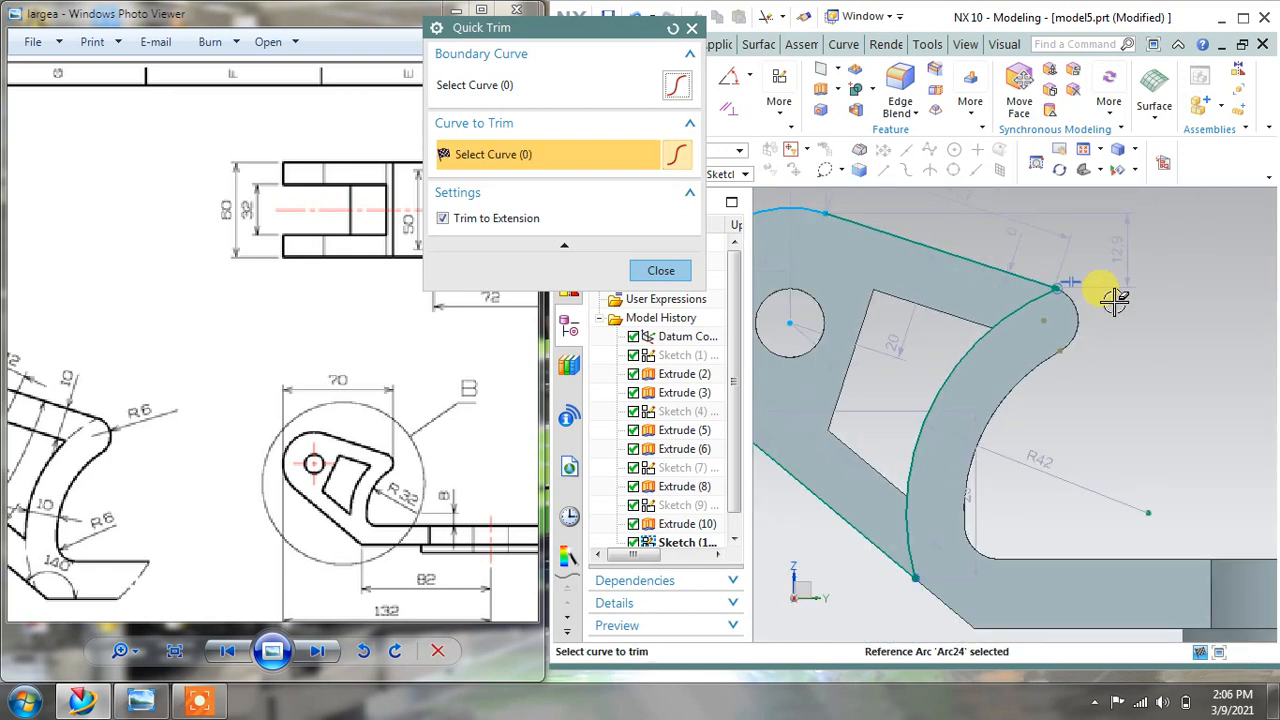
{"action": "scroll", "coordinate": [1114, 299], "scroll_direction": "down", "scroll_amount": 2}
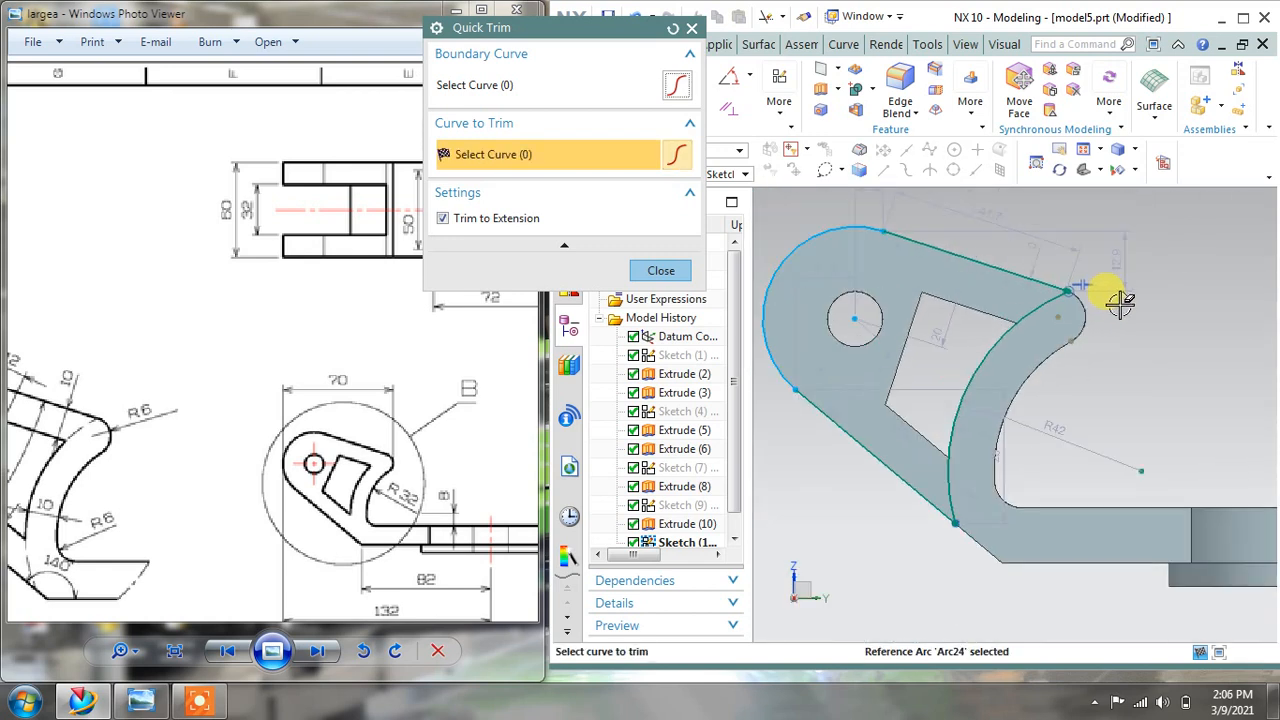
{"action": "left_click", "coordinate": [660, 272]}
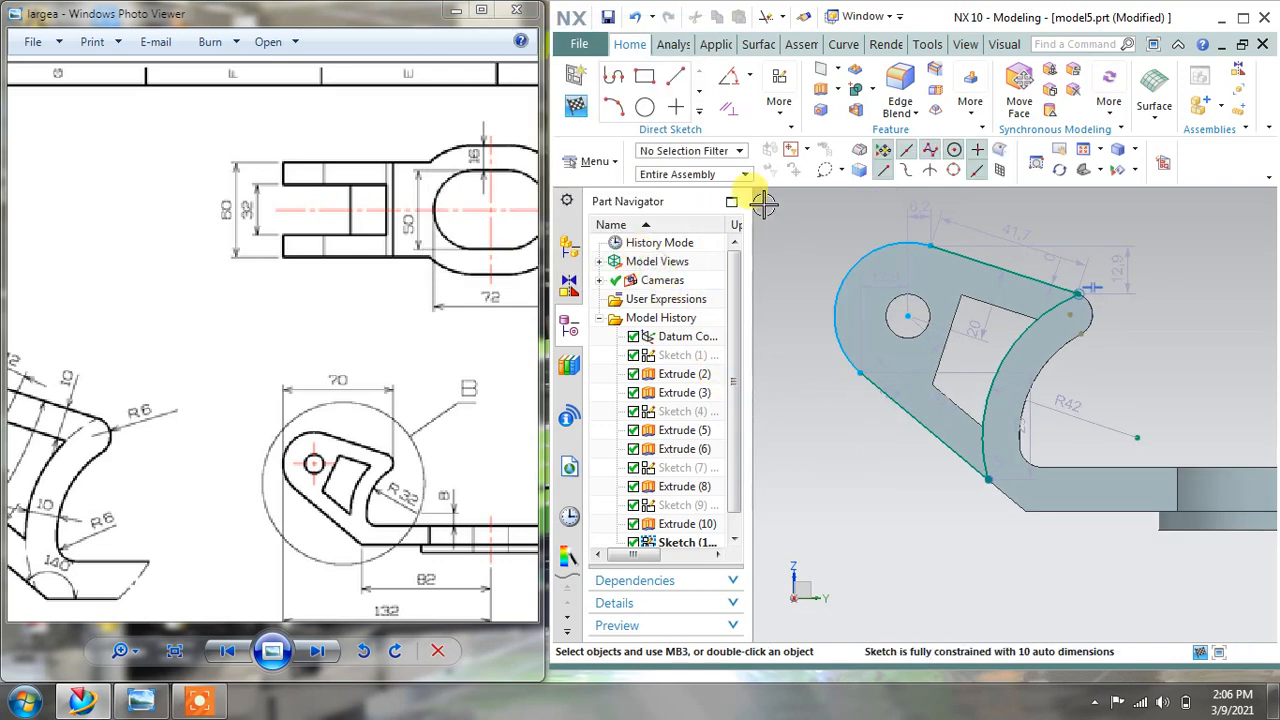
{"action": "left_click", "coordinate": [578, 106]}
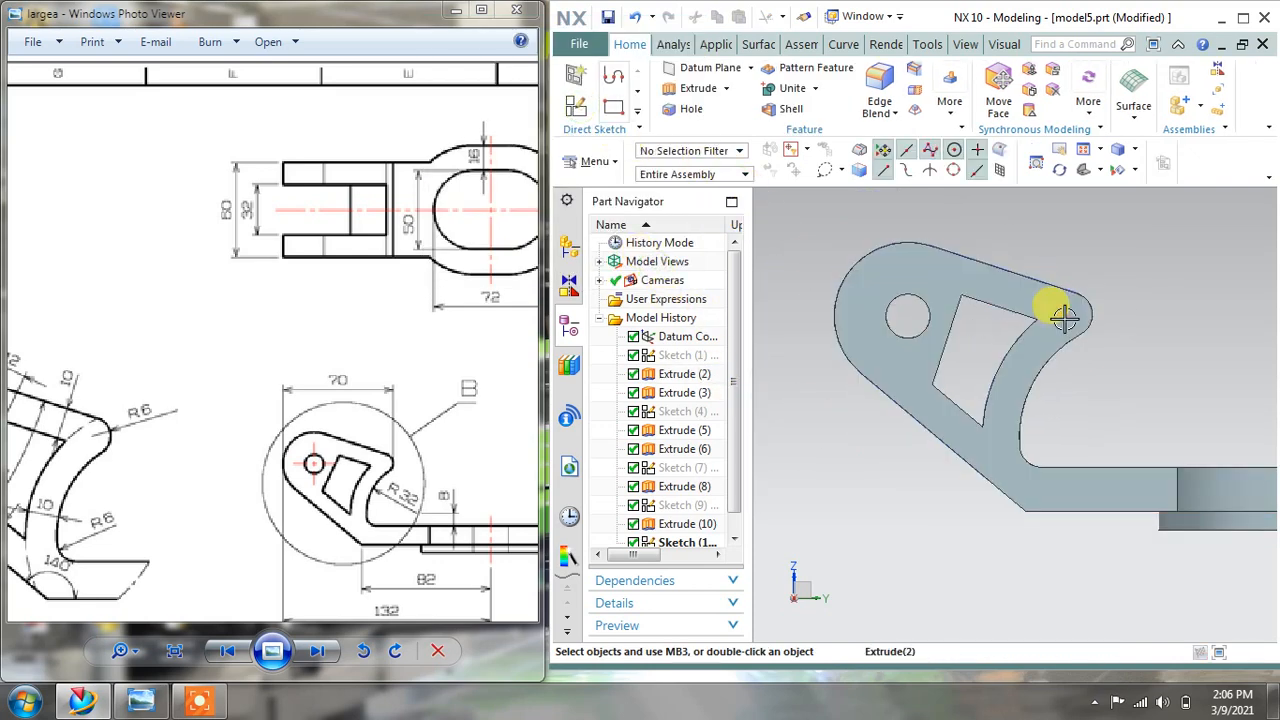
Try to subtract the slot profile from the fork with a symmetric extrusion of 32 mm, and undo the cut.
{"action": "mouse_move", "coordinate": [1063, 312]}
{"action": "middle_mouse_down"}
{"action": "mouse_move", "coordinate": [1052, 338]}
{"action": "mouse_move", "coordinate": [866, 323]}
{"action": "middle_mouse_up"}
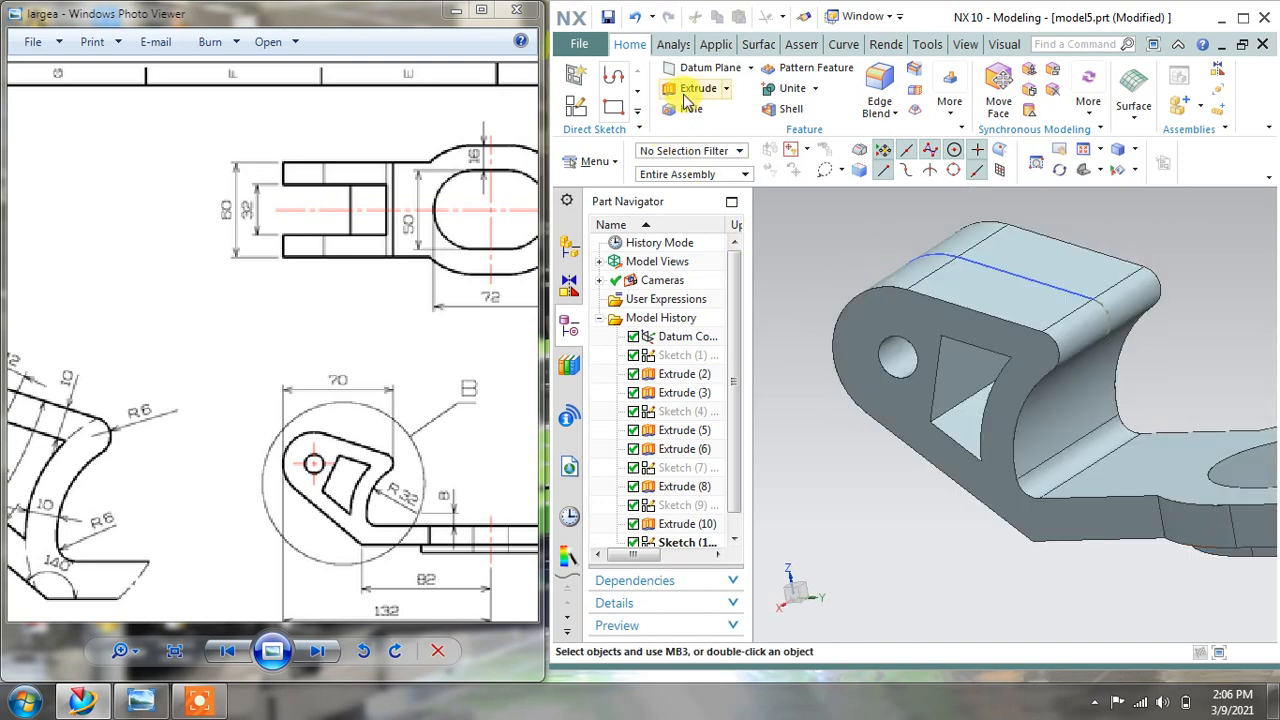
{"action": "left_click", "coordinate": [672, 88]}
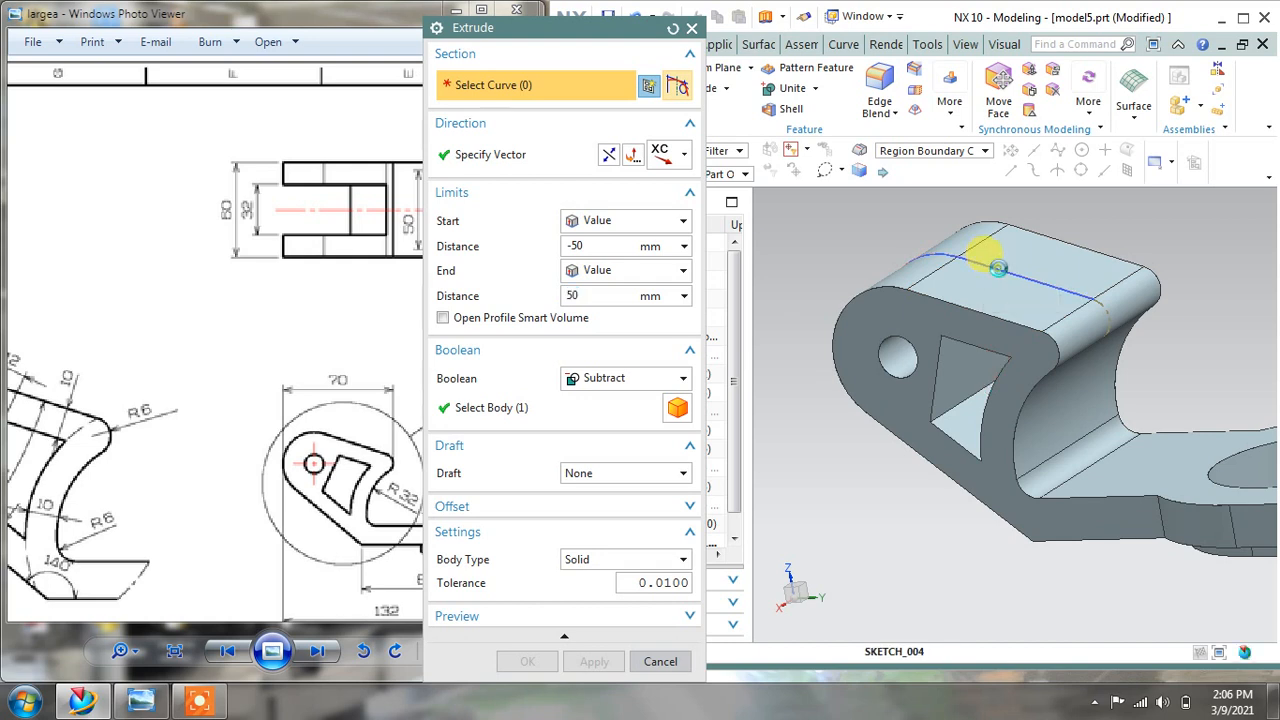
{"action": "left_click", "coordinate": [998, 264]}
{"action": "left_click", "coordinate": [588, 245]}
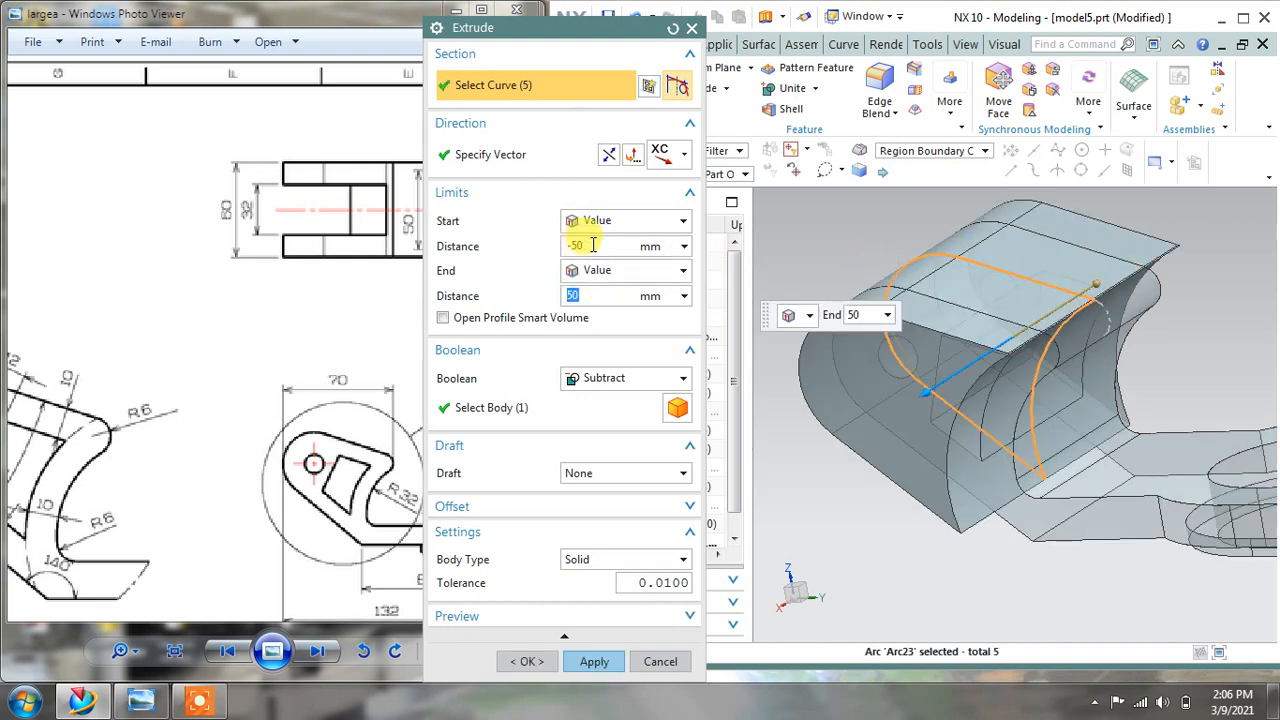
{"action": "left_click", "coordinate": [594, 245]}
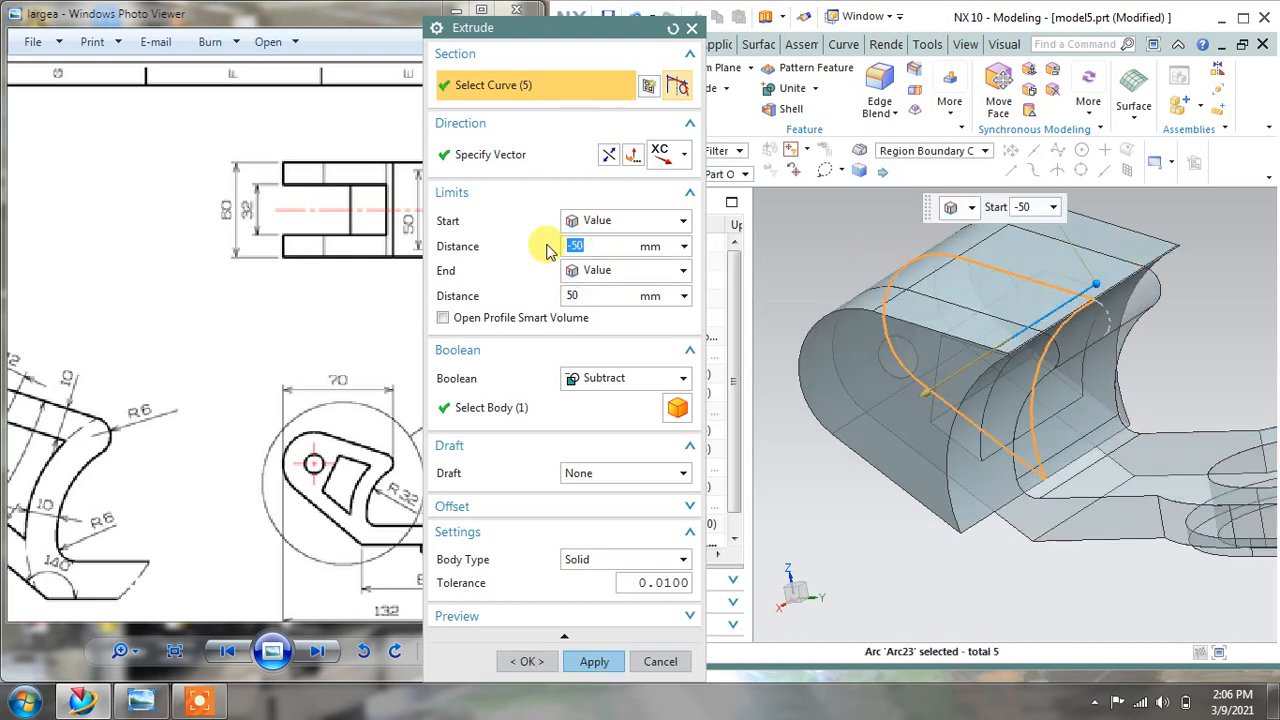
{"action": "left_click", "coordinate": [596, 293]}
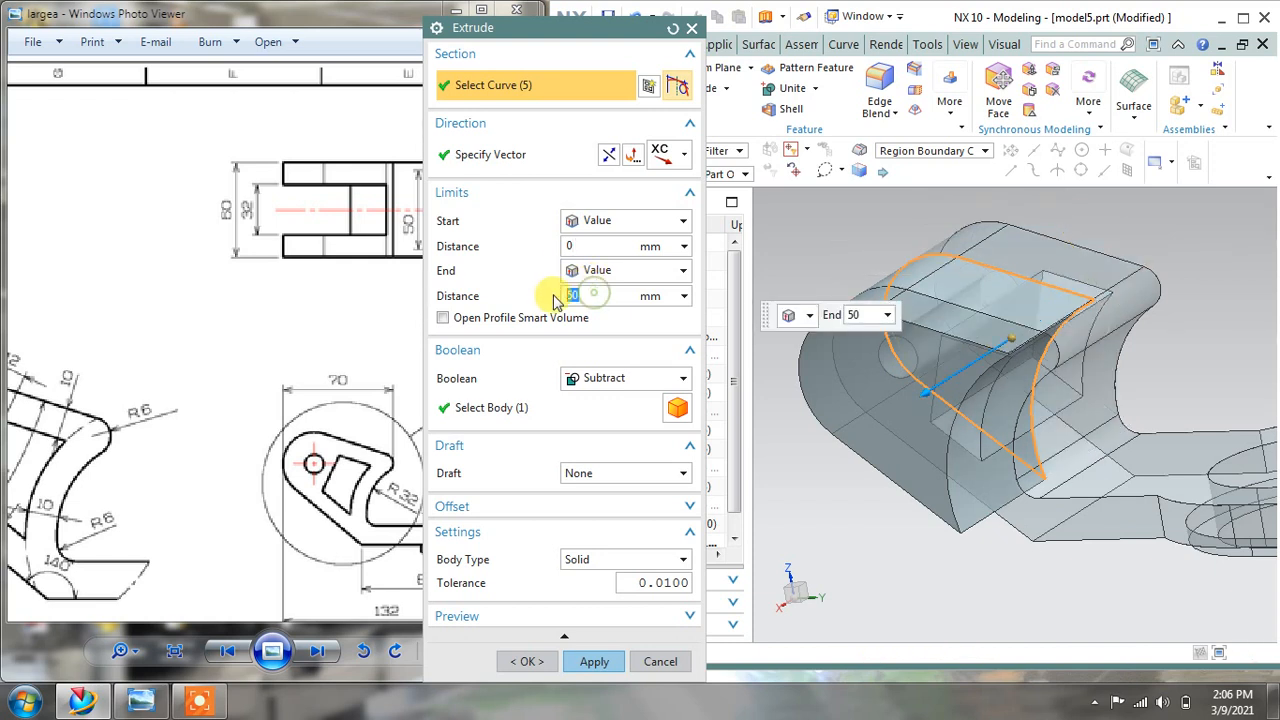
{"action": "left_click", "coordinate": [612, 271]}
{"action": "left_click", "coordinate": [610, 318]}
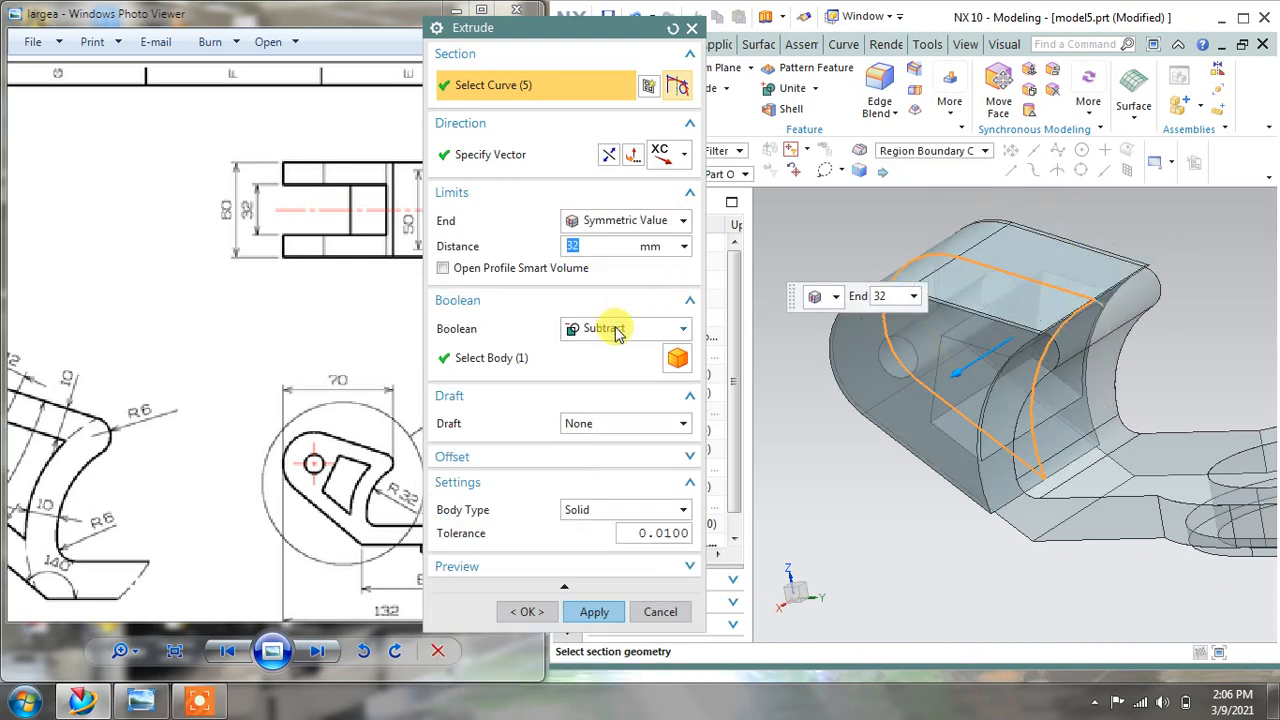
{"action": "middle_click", "coordinate": [912, 306]}
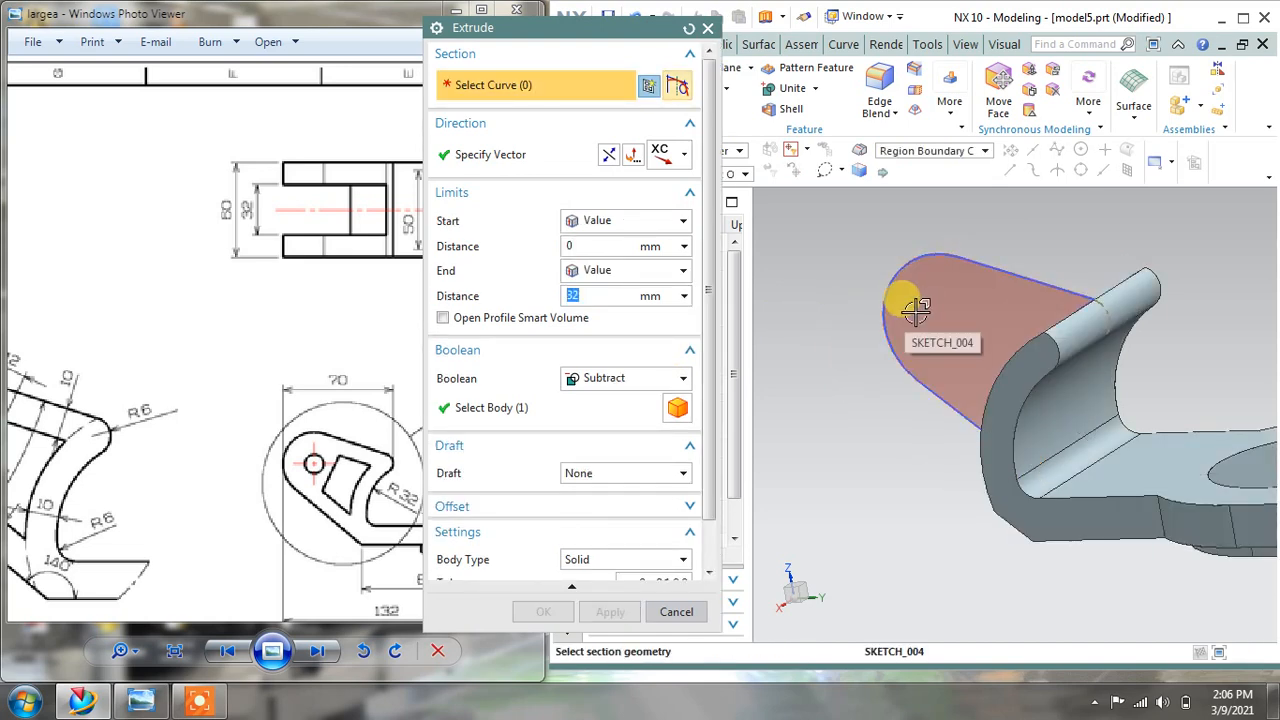
{"action": "key", "text": "ctrl+z"}
{"action": "key", "text": "ctrl+z"}
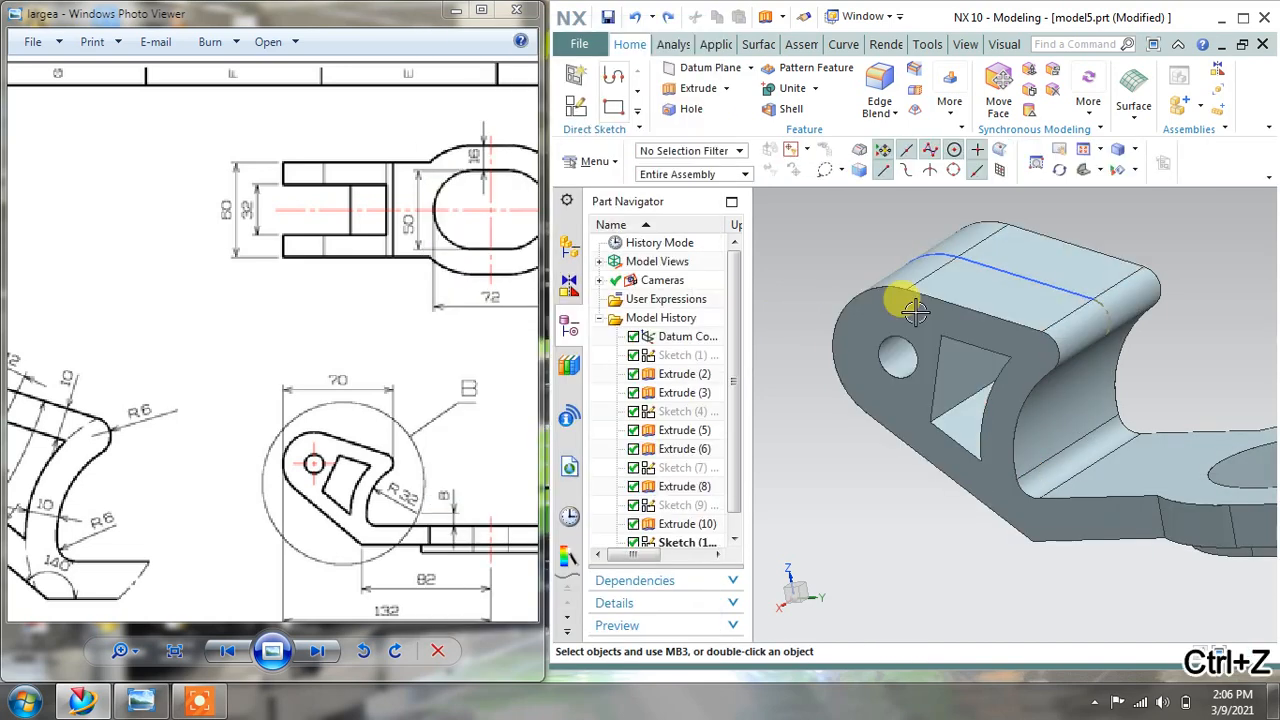
Extrude the slot profile with a symmetric value of 32/2 mm, subtracting it from the fork end.
{"action": "left_click", "coordinate": [690, 89]}
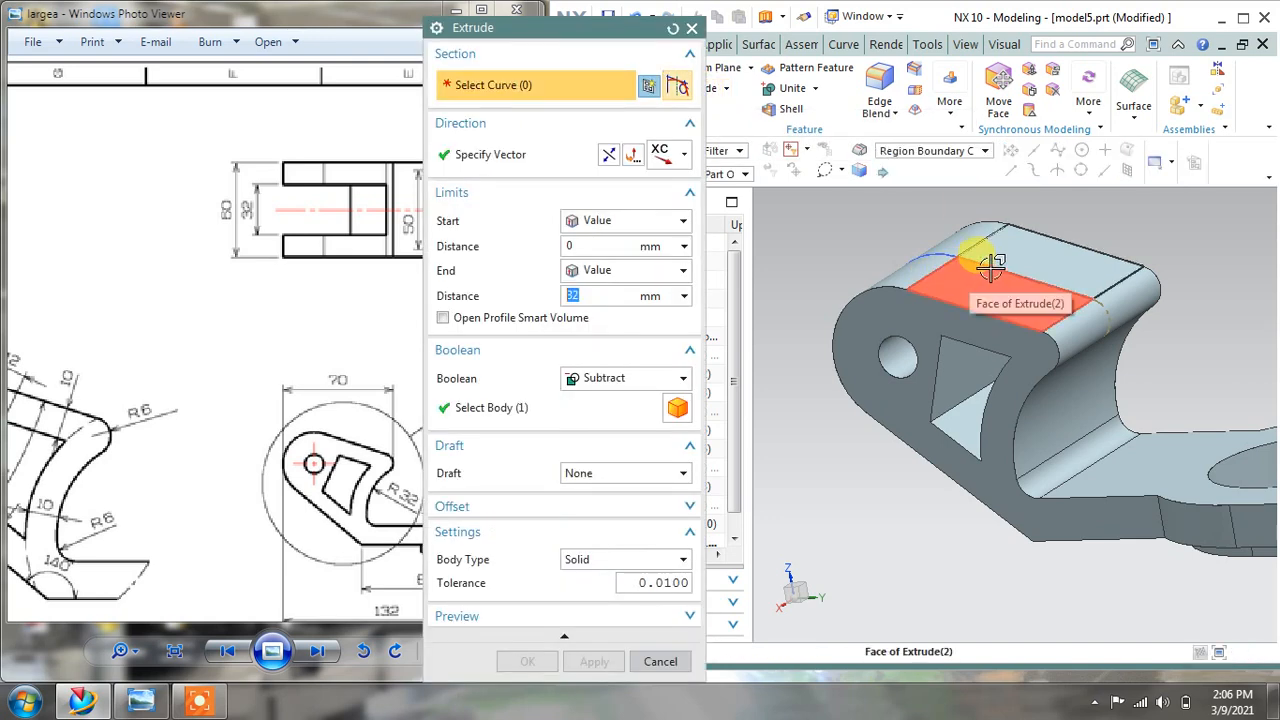
{"action": "left_click", "coordinate": [983, 253]}
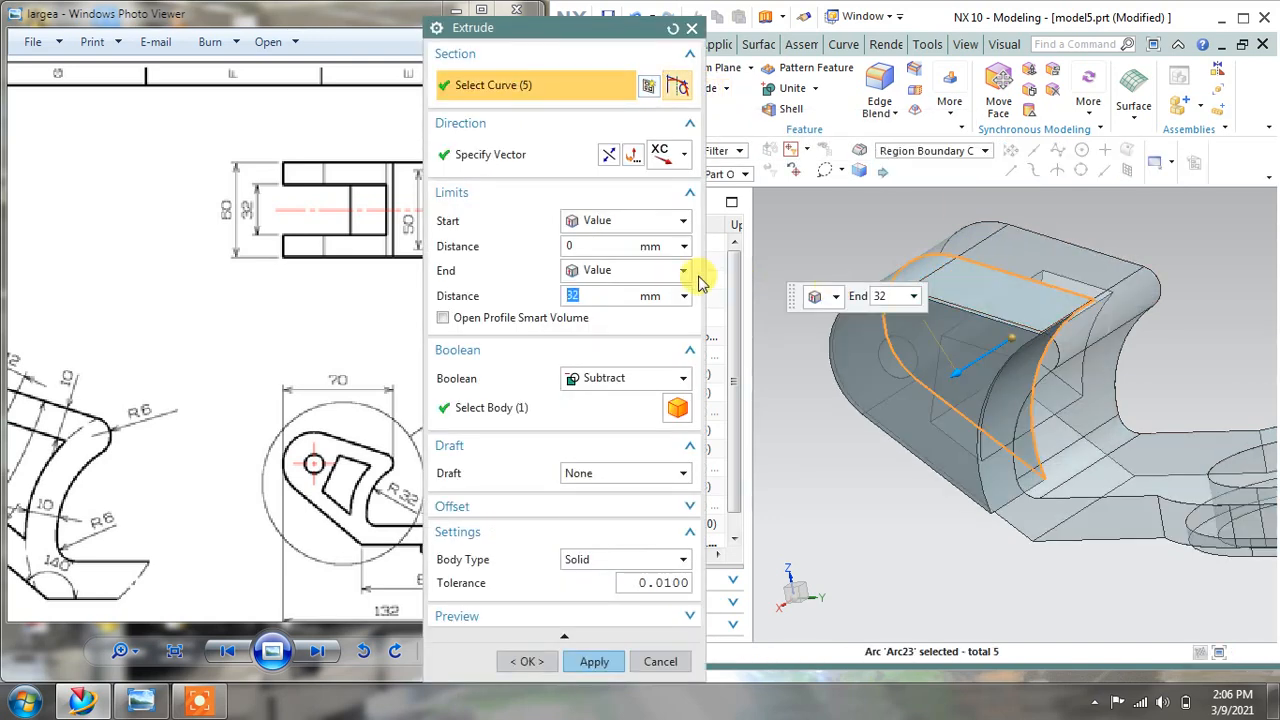
{"action": "left_click", "coordinate": [626, 271]}
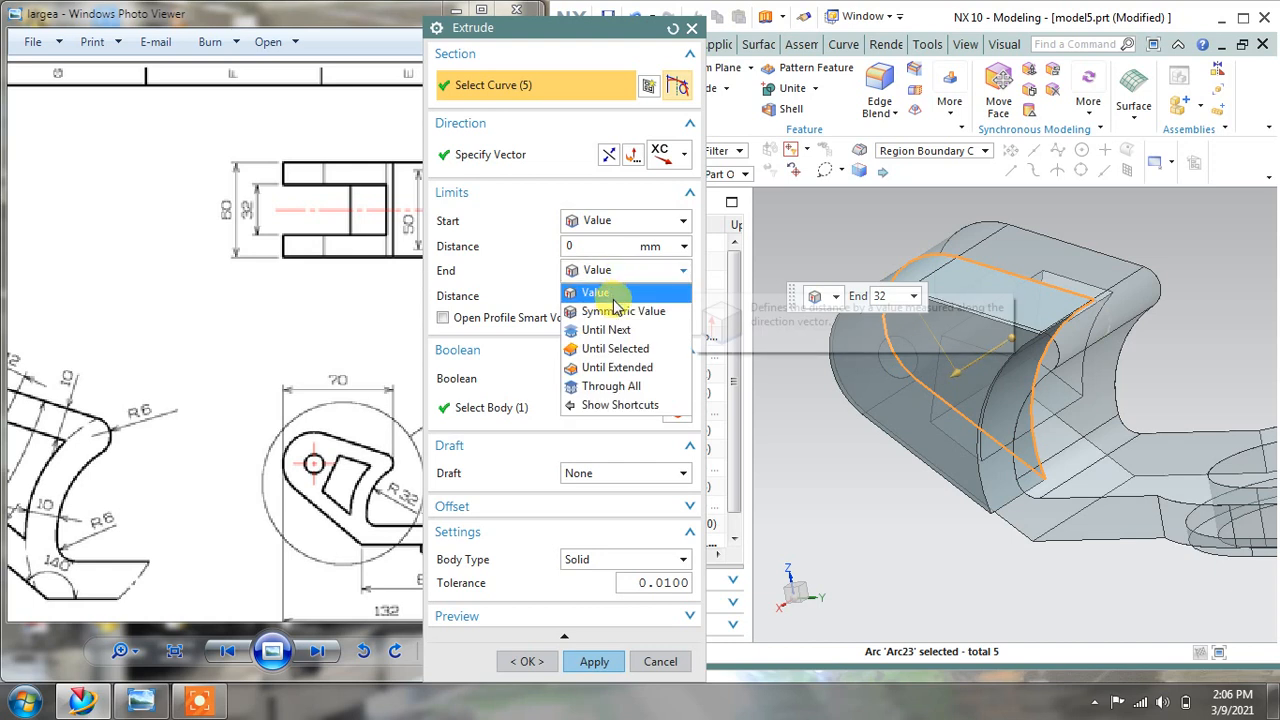
{"action": "left_click", "coordinate": [605, 291]}
{"action": "left_click_drag", "start_coordinate": [608, 290], "coordinate": [557, 298]}
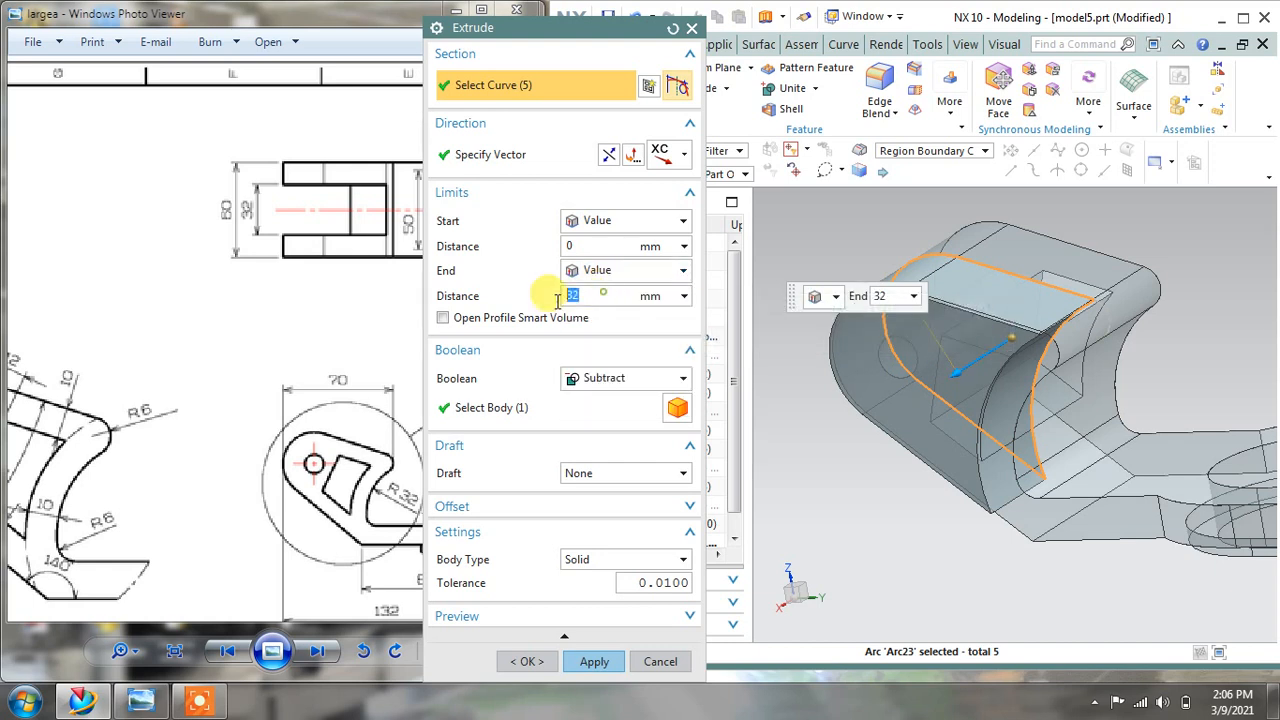
{"action": "type", "text": "/2"}
{"action": "key", "text": "Return"}
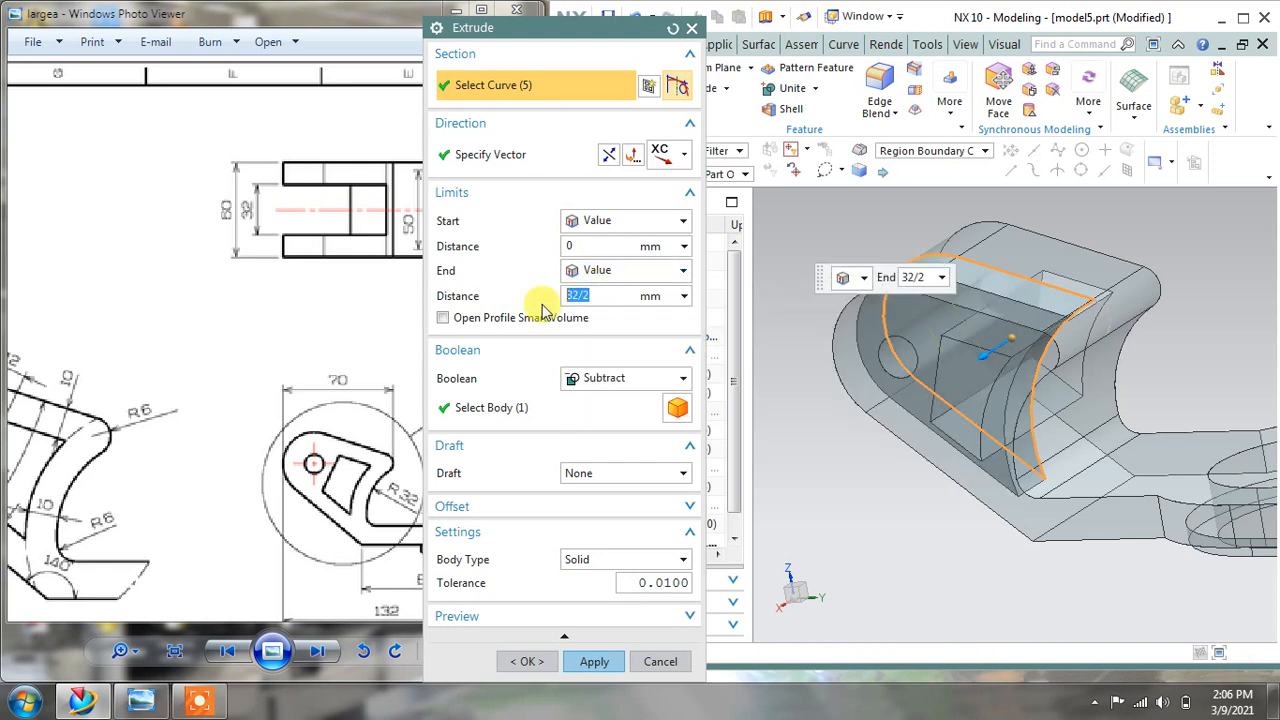
{"action": "left_click", "coordinate": [612, 287]}
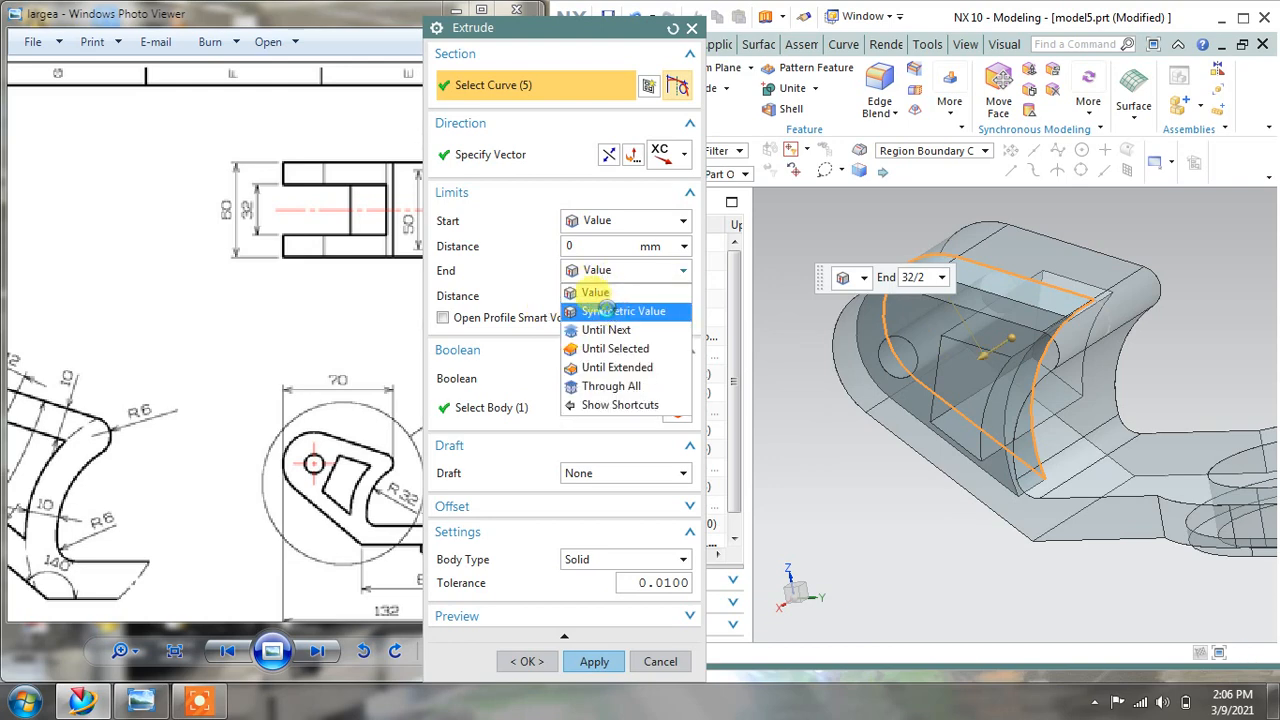
{"action": "left_click", "coordinate": [608, 311]}
{"action": "left_click", "coordinate": [594, 611]}
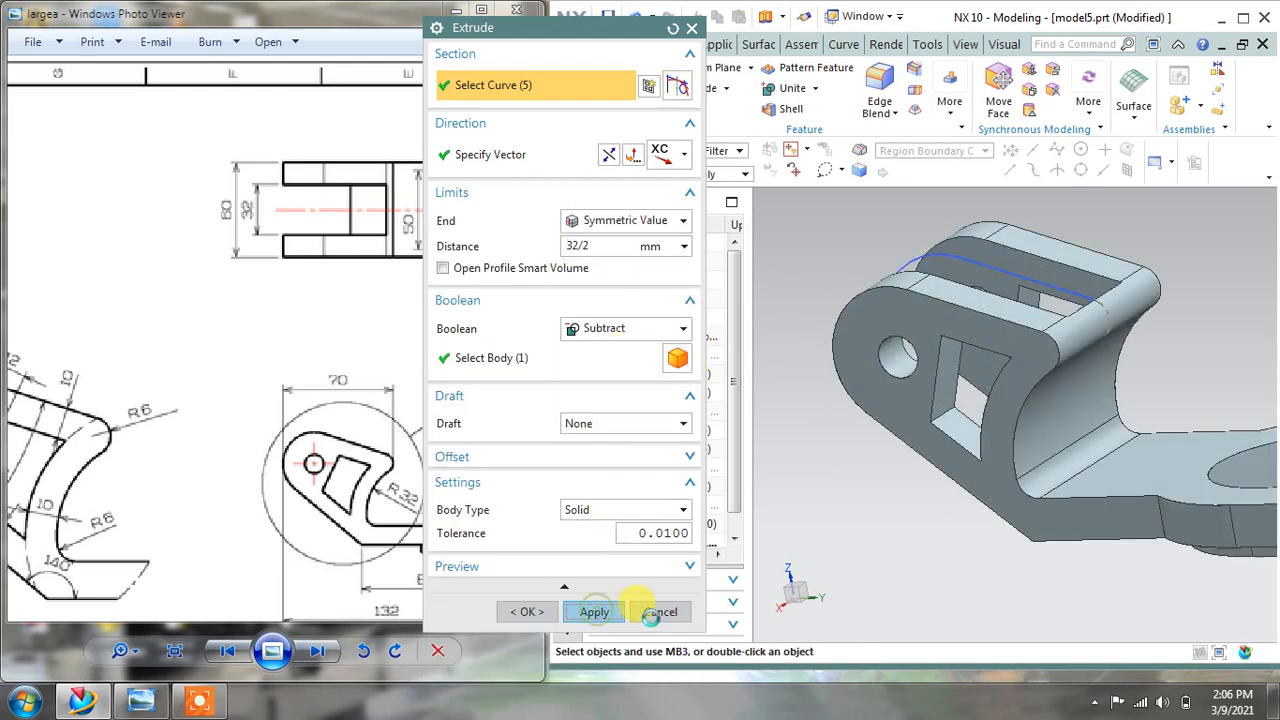
{"action": "left_click", "coordinate": [657, 611]}
Hide the slot sketch in the fork end.
{"action": "middle_click_drag", "start_coordinate": [880, 530], "coordinate": [926, 551]}
{"action": "left_click", "coordinate": [924, 280]}
{"action": "right_click", "coordinate": [920, 274]}
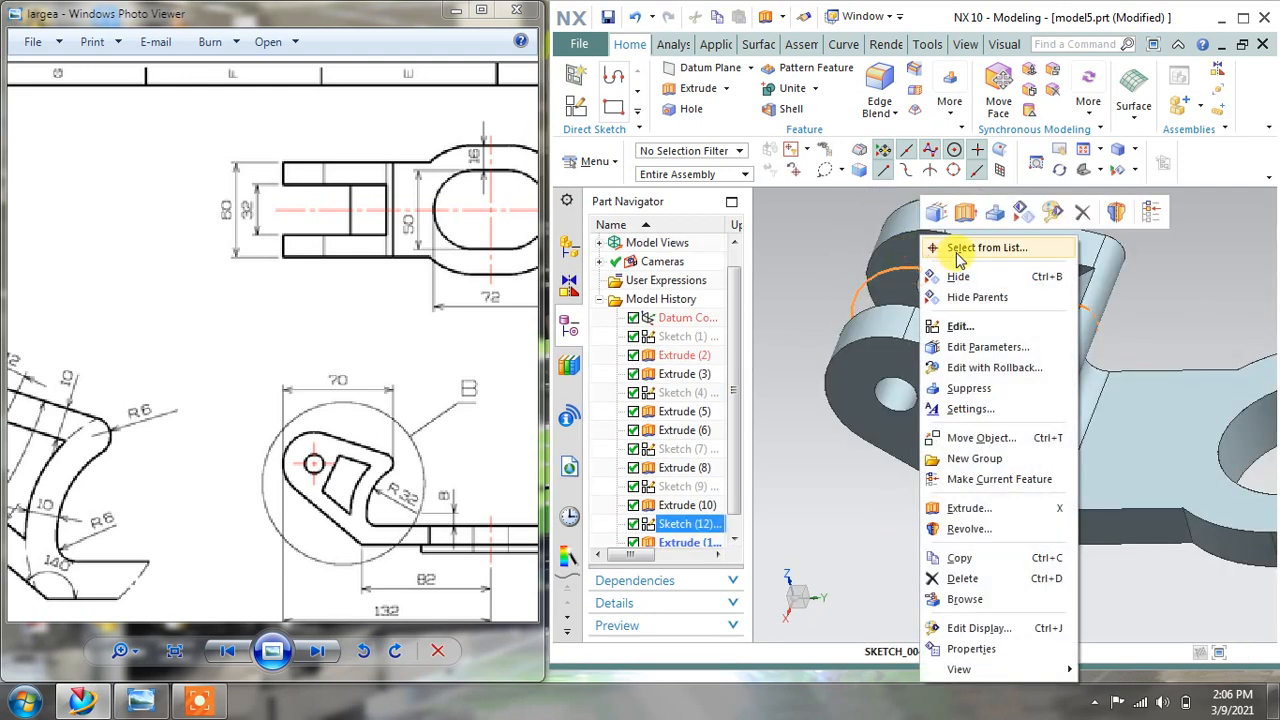
{"action": "left_click", "coordinate": [962, 279]}
{"action": "scroll", "coordinate": [1036, 368], "scroll_direction": "down", "scroll_amount": 1}
{"action": "middle_click_drag", "start_coordinate": [1120, 360], "coordinate": [928, 390]}
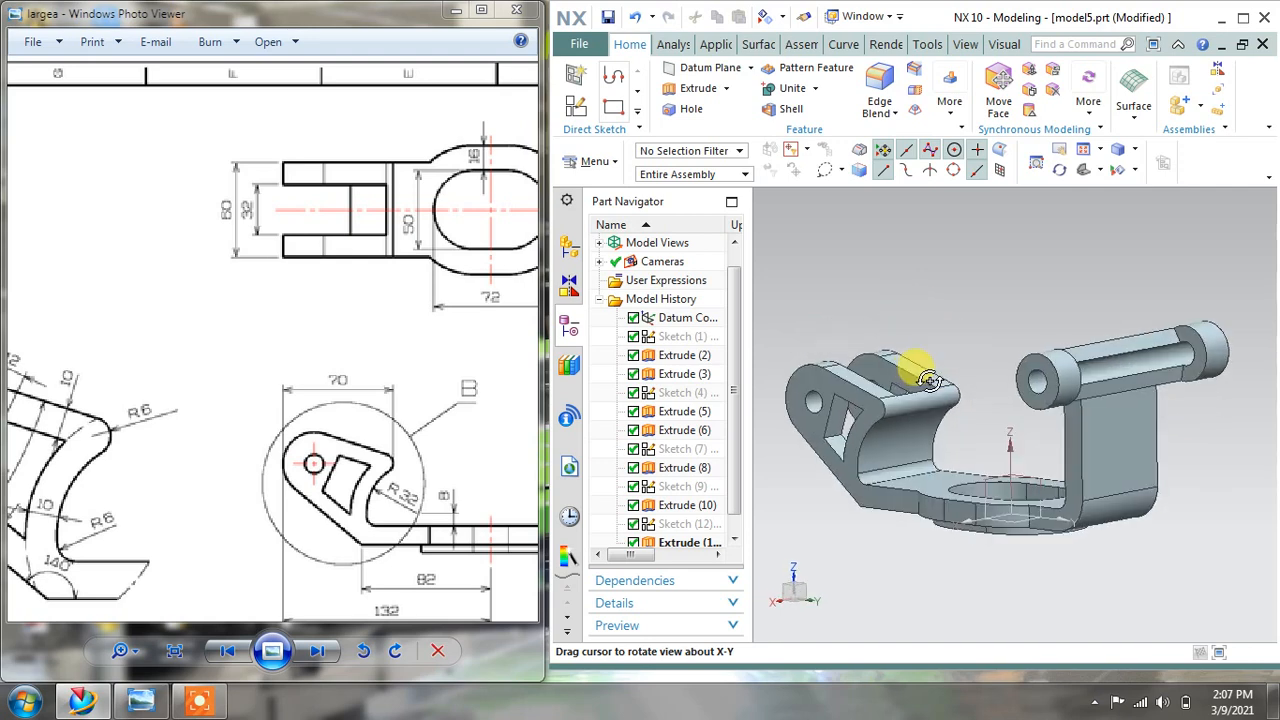
{"action": "scroll", "coordinate": [309, 371], "scroll_direction": "down", "scroll_amount": 3}
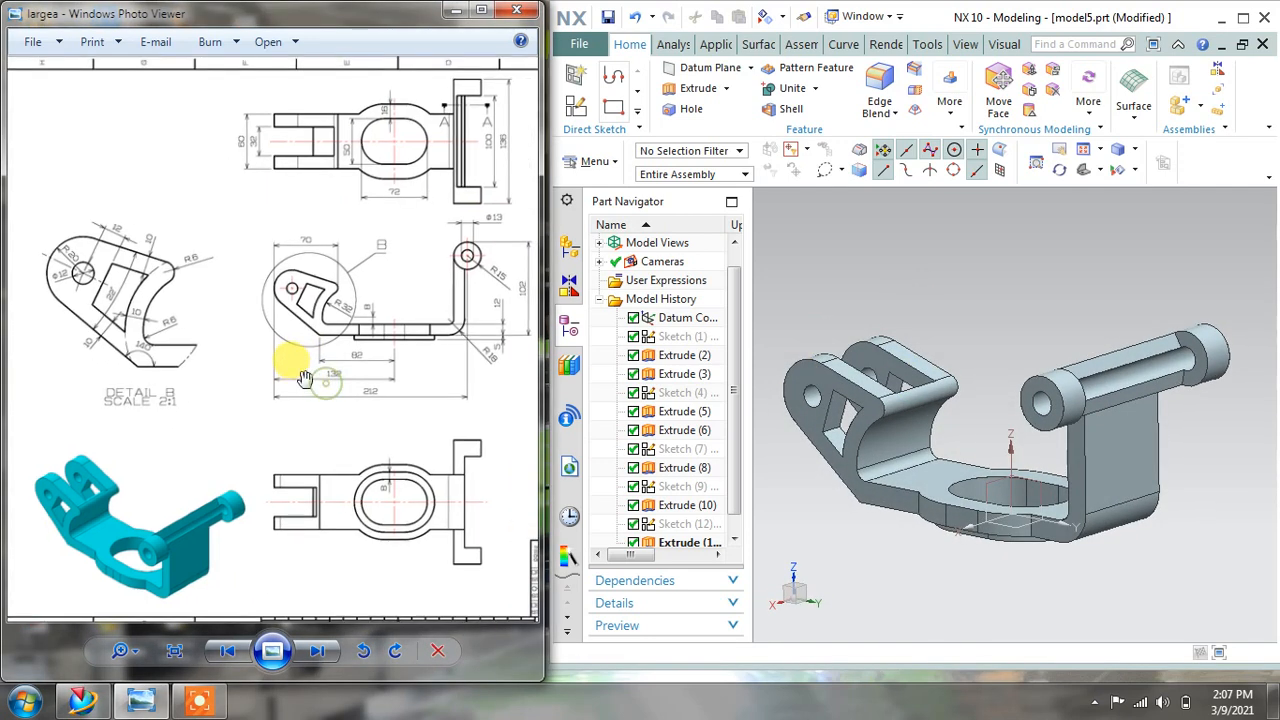
{"action": "middle_click_drag", "start_coordinate": [973, 568], "coordinate": [971, 460]}
{"action": "middle_click_drag", "start_coordinate": [984, 424], "coordinate": [938, 378]}
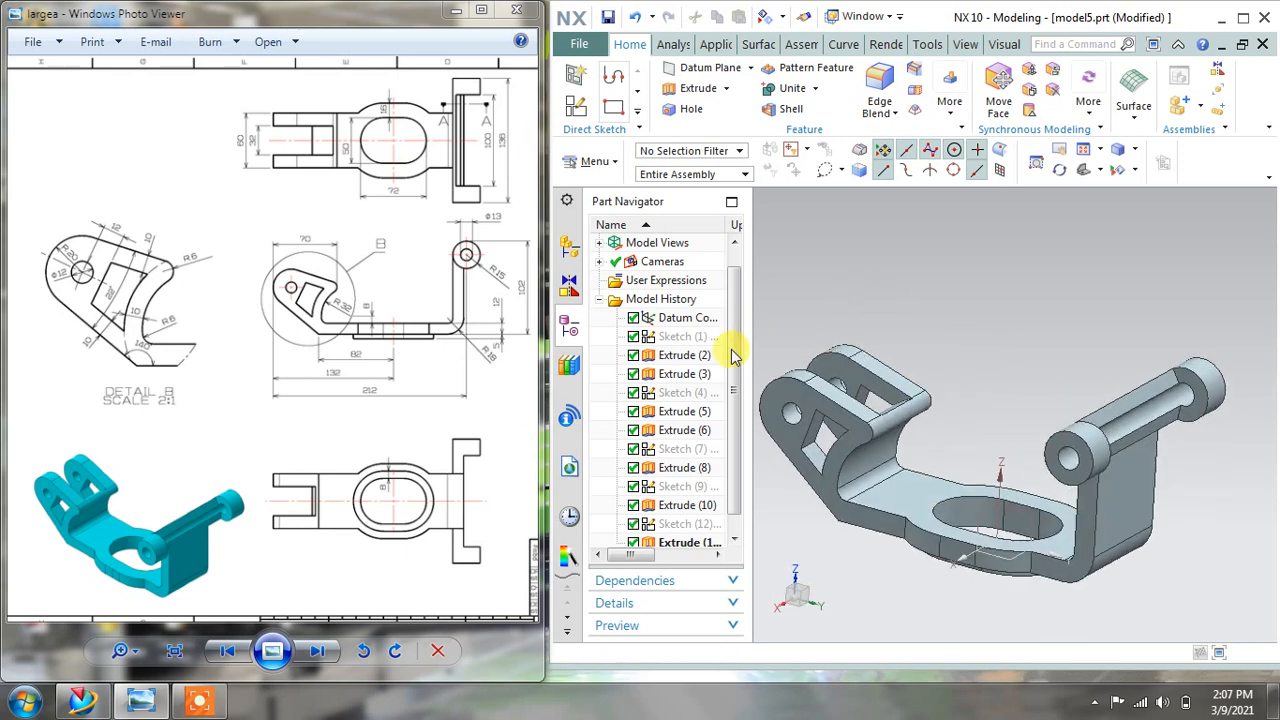
Assign a specified cyan face color to all seven Extrude features of the bracket.
{"action": "scroll", "coordinate": [705, 360], "scroll_direction": "down", "scroll_amount": 1}
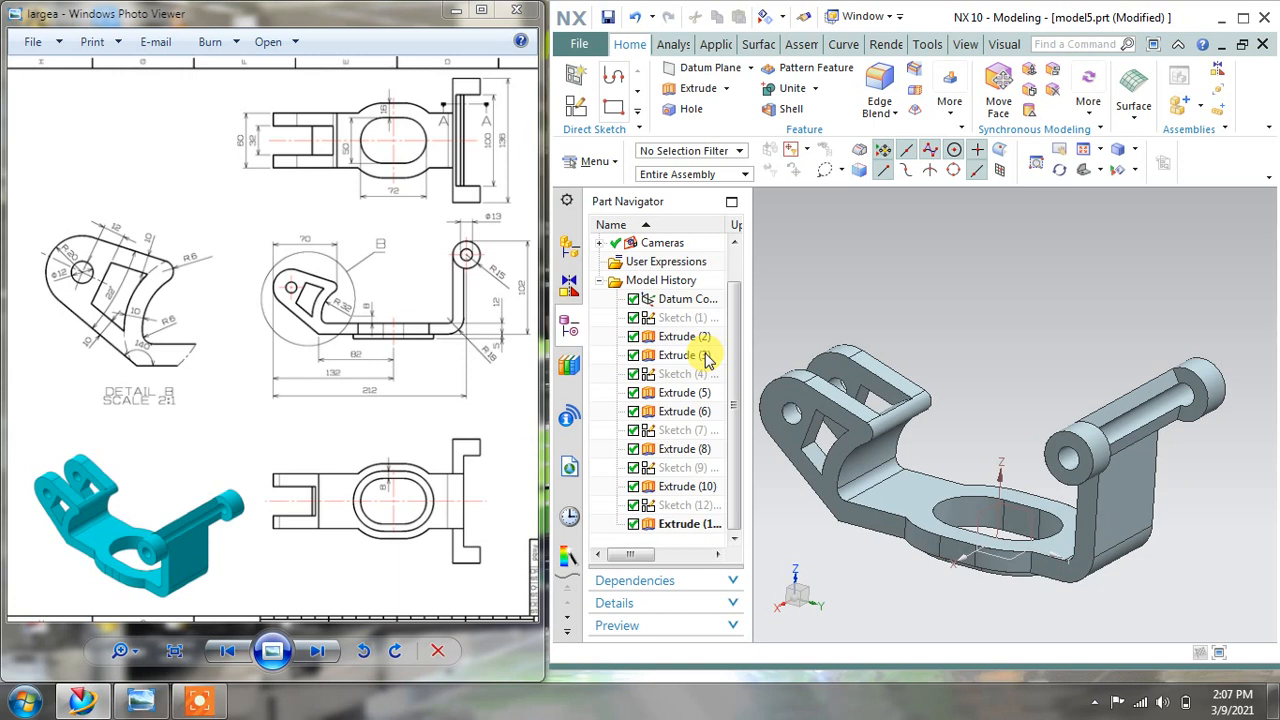
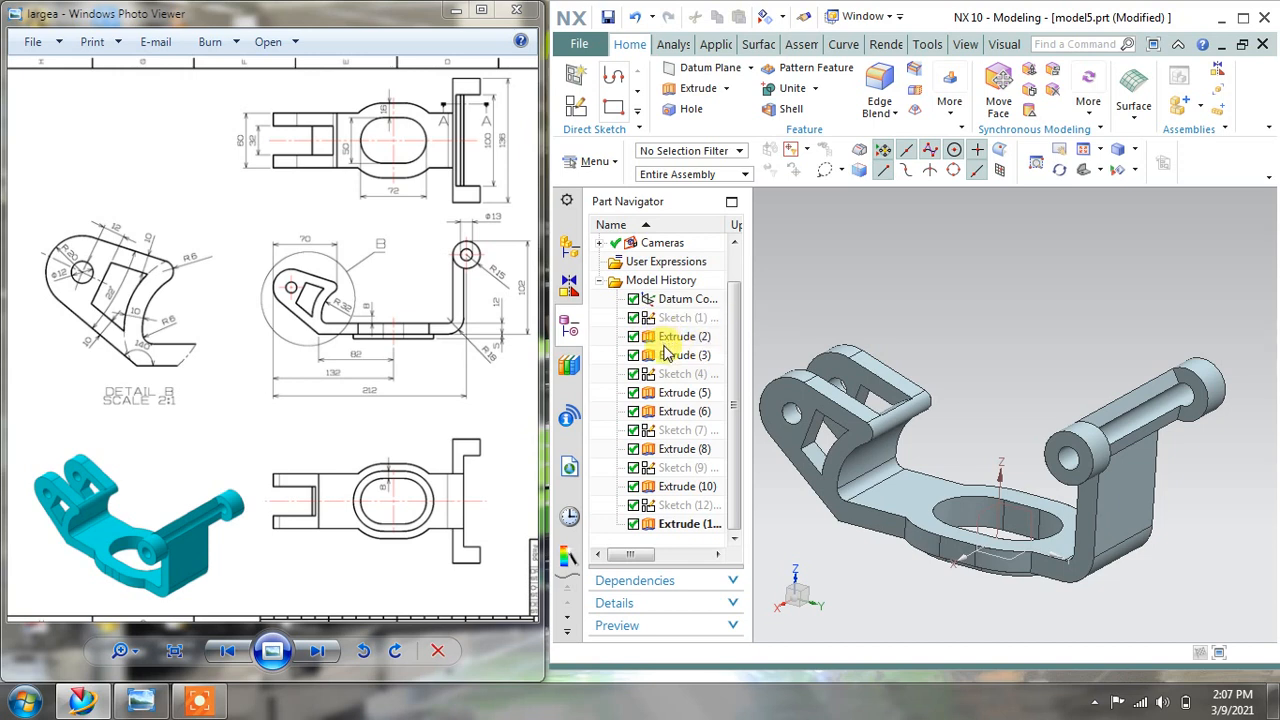
{"action": "left_click", "coordinate": [680, 337]}
{"action": "left_click", "coordinate": [680, 355], "text": "ctrl"}
{"action": "left_click", "coordinate": [680, 394], "text": "ctrl"}
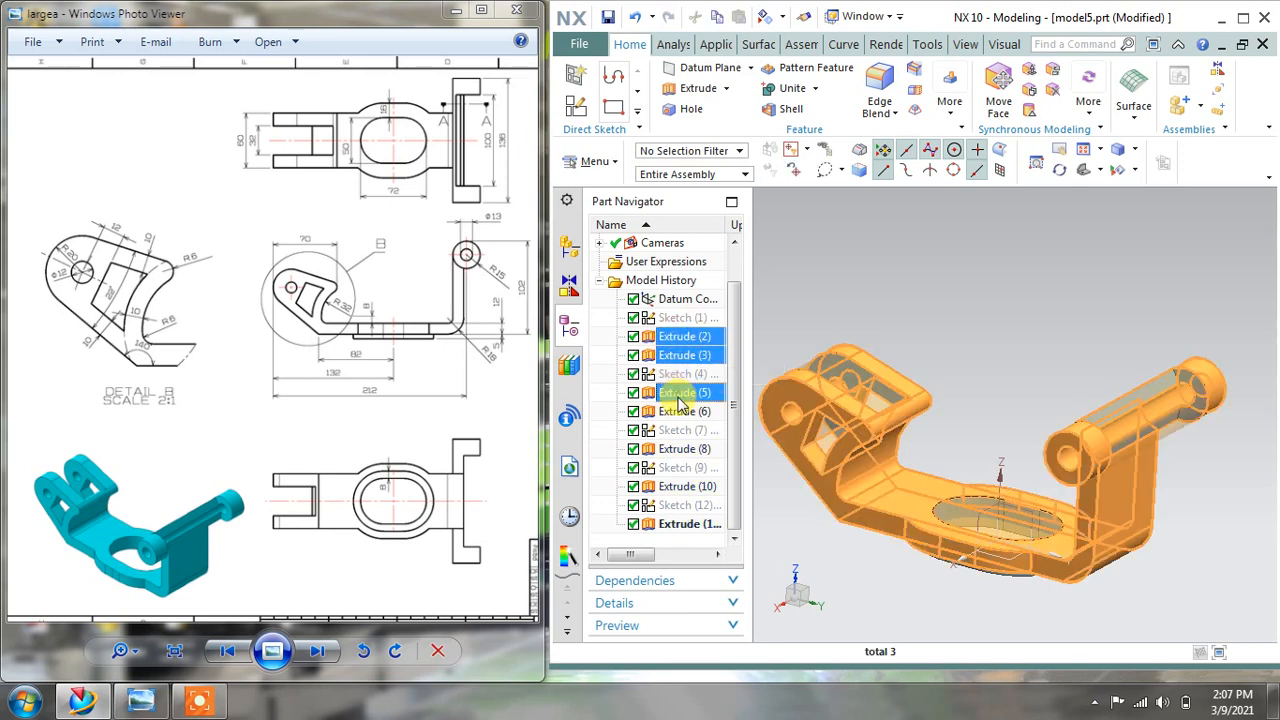
{"action": "left_click", "coordinate": [680, 411], "text": "ctrl"}
{"action": "left_click", "coordinate": [680, 449], "text": "ctrl"}
{"action": "left_click", "coordinate": [682, 486], "text": "ctrl"}
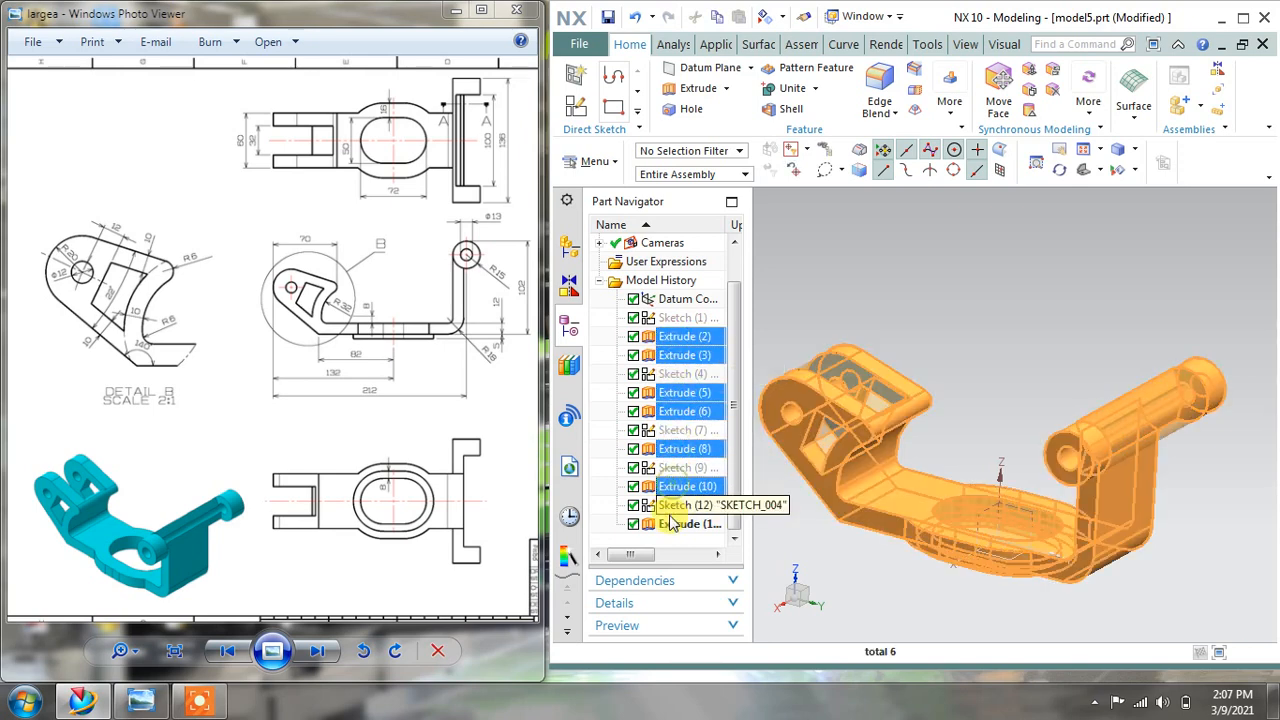
{"action": "left_click", "coordinate": [672, 524], "text": "ctrl"}
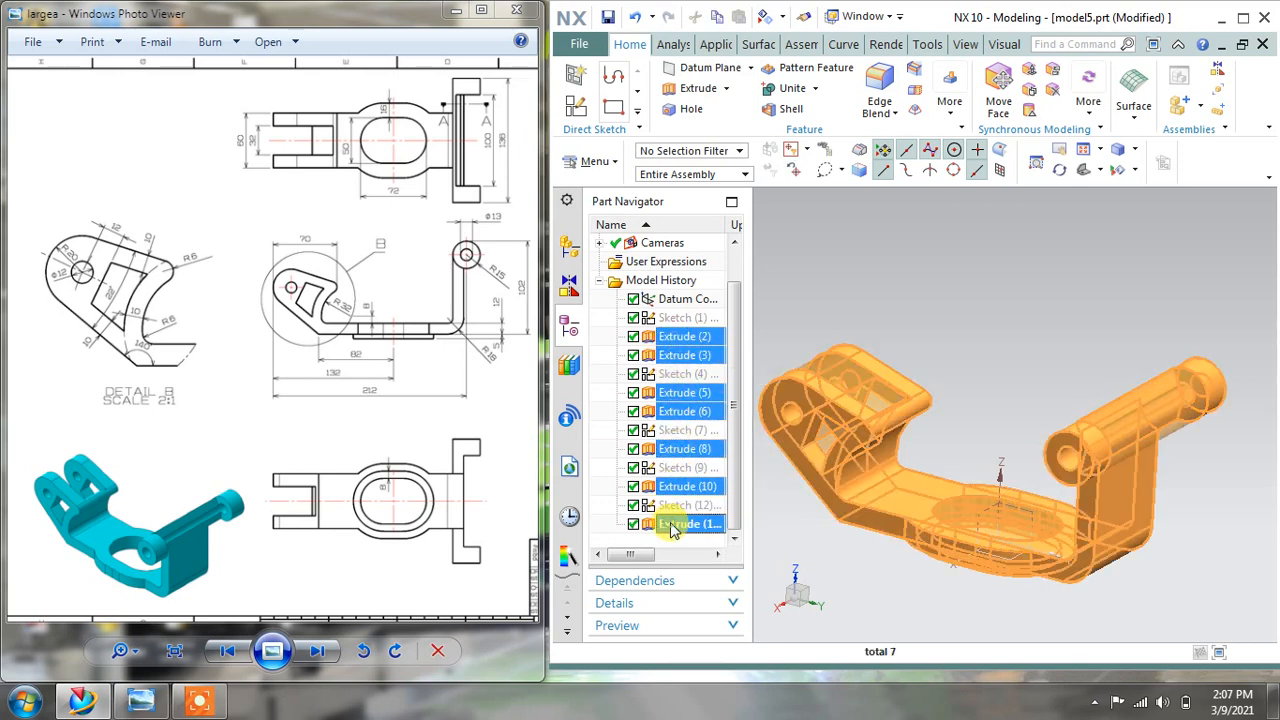
{"action": "right_click", "coordinate": [686, 337]}
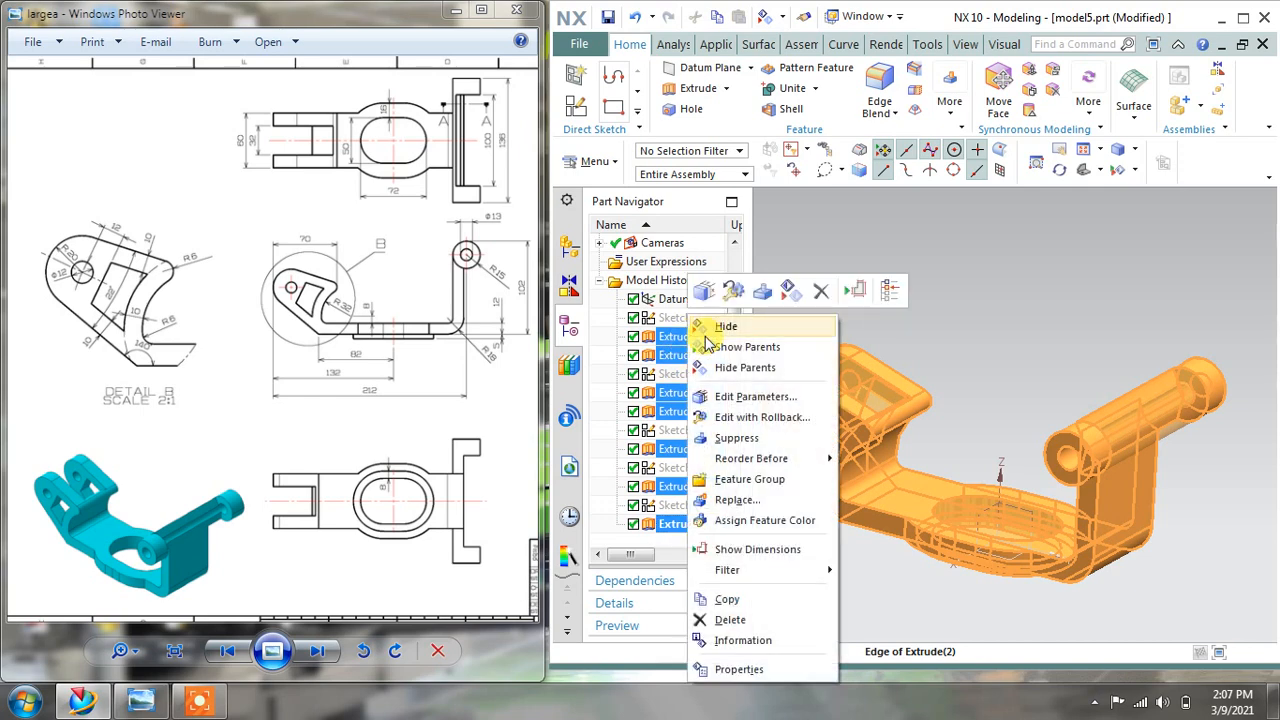
{"action": "left_click", "coordinate": [745, 520]}
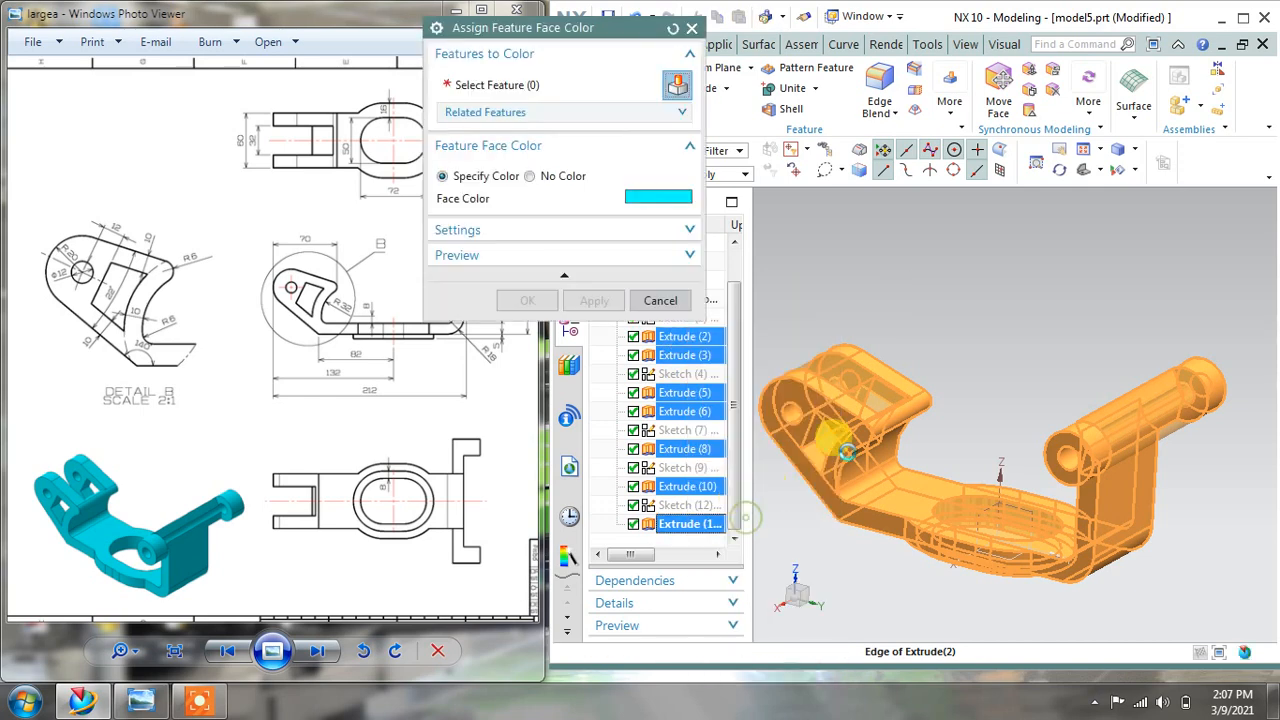
{"action": "left_click", "coordinate": [503, 180]}
{"action": "left_click", "coordinate": [640, 196]}
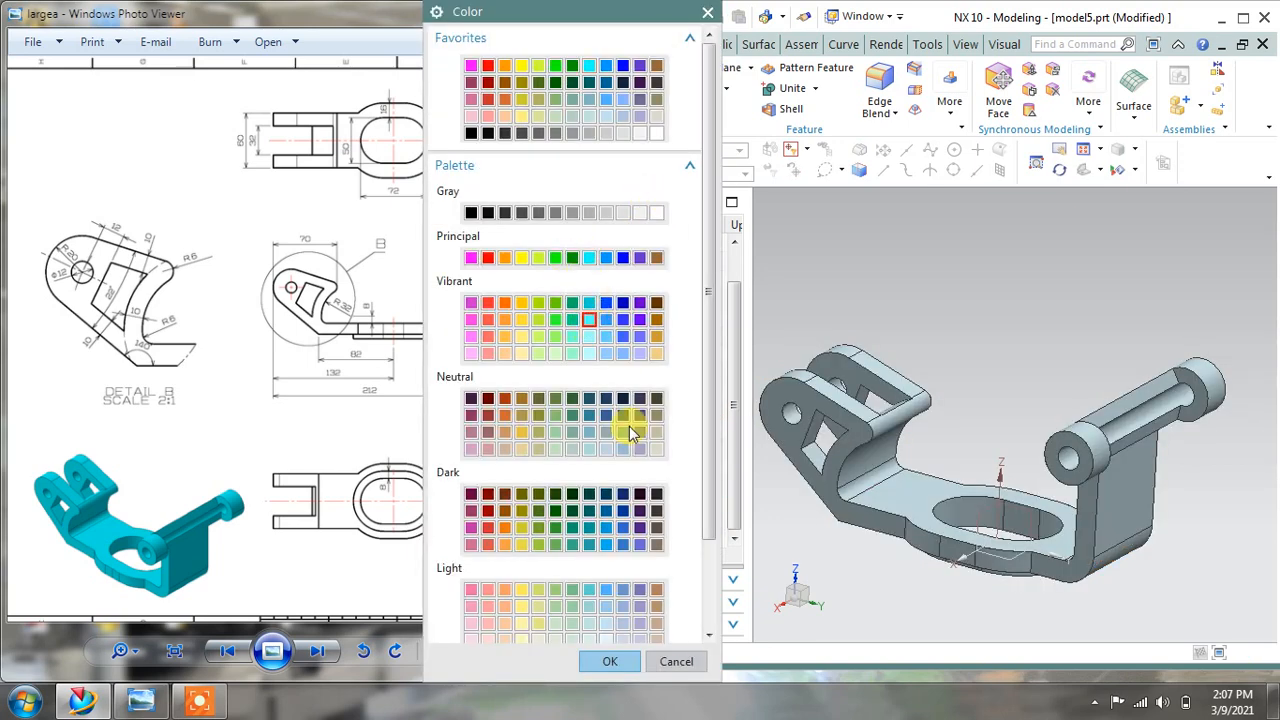
{"action": "left_click", "coordinate": [616, 660]}
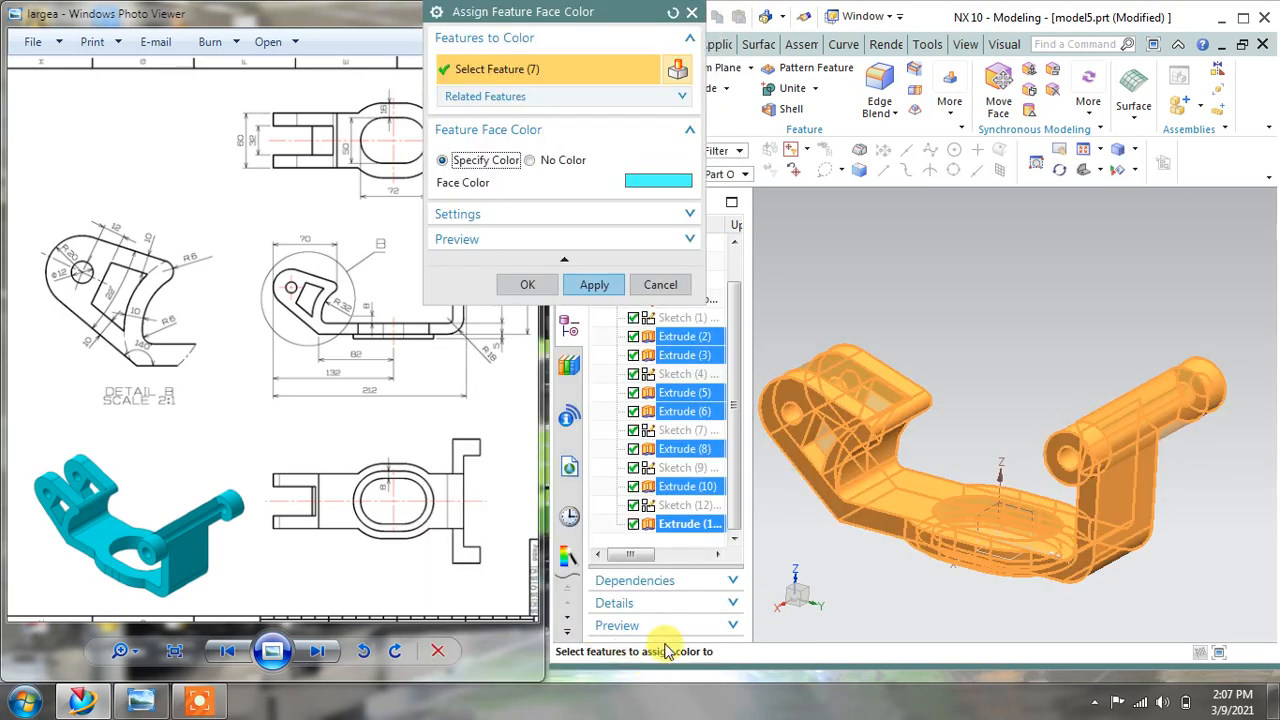
{"action": "left_click", "coordinate": [594, 284]}
{"action": "left_click", "coordinate": [656, 284]}
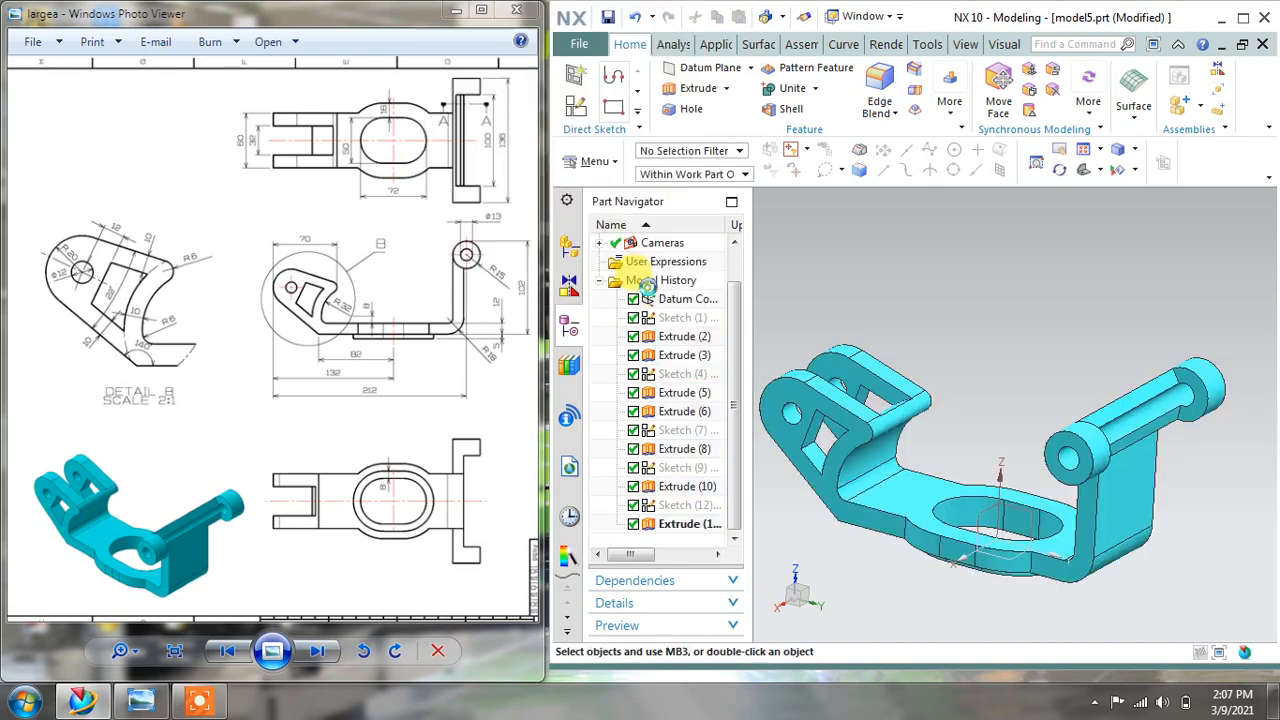
Turn on True Shading for the bracket display.
{"action": "scroll", "coordinate": [909, 337], "scroll_direction": "down", "scroll_amount": 2}
{"action": "right_click", "coordinate": [909, 337]}
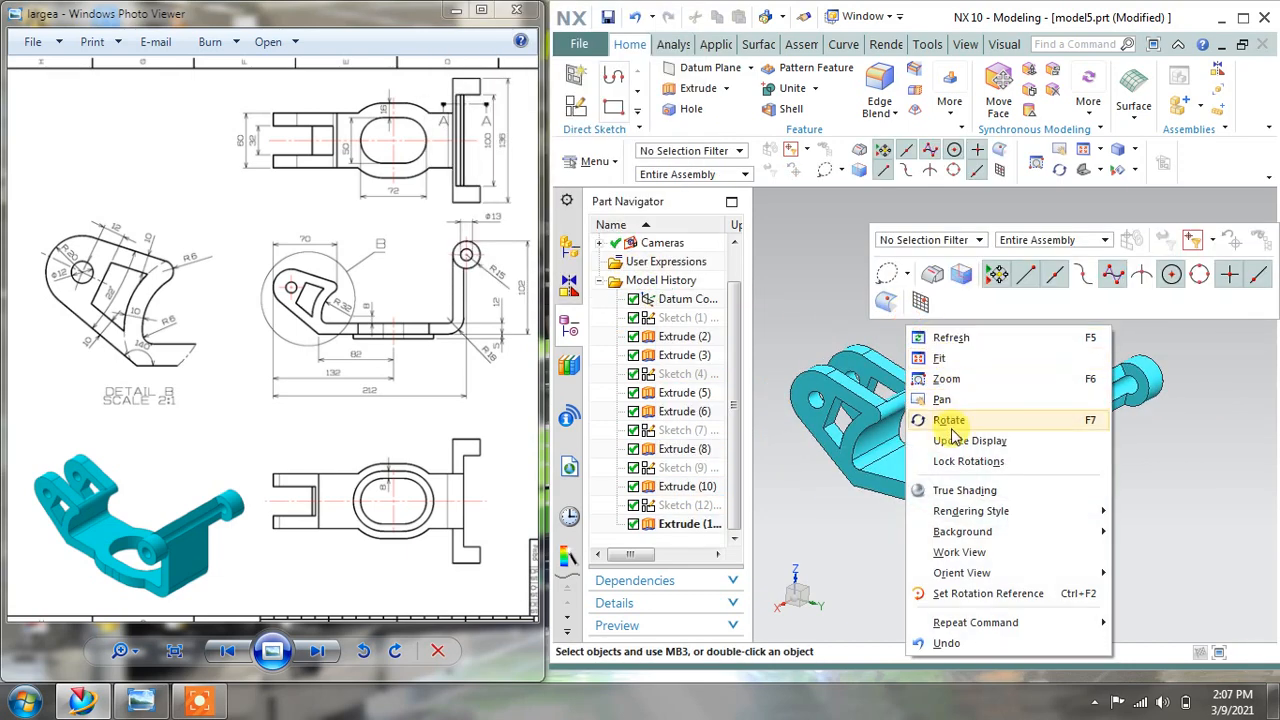
{"action": "left_click", "coordinate": [950, 490]}
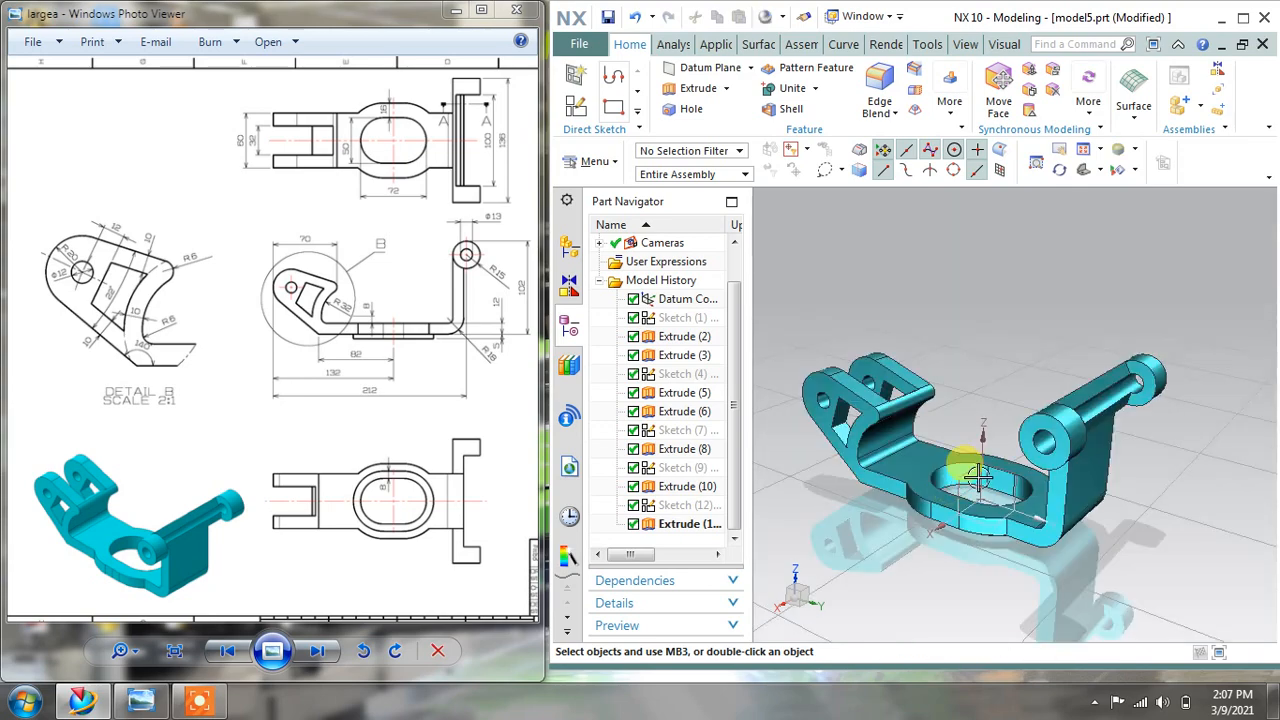
{"action": "mouse_move", "coordinate": [978, 348]}
{"action": "middle_mouse_down"}
{"action": "mouse_move", "coordinate": [920, 320]}
{"action": "mouse_move", "coordinate": [986, 329]}
{"action": "mouse_move", "coordinate": [989, 357]}
{"action": "mouse_move", "coordinate": [985, 329]}
{"action": "mouse_move", "coordinate": [940, 320]}
{"action": "middle_mouse_up"}
Narrow the modeling window and its Part Navigator, and widen the reference drawing window to show the drawing beside the model.
{"action": "scroll", "coordinate": [385, 325], "scroll_direction": "down", "scroll_amount": 3}
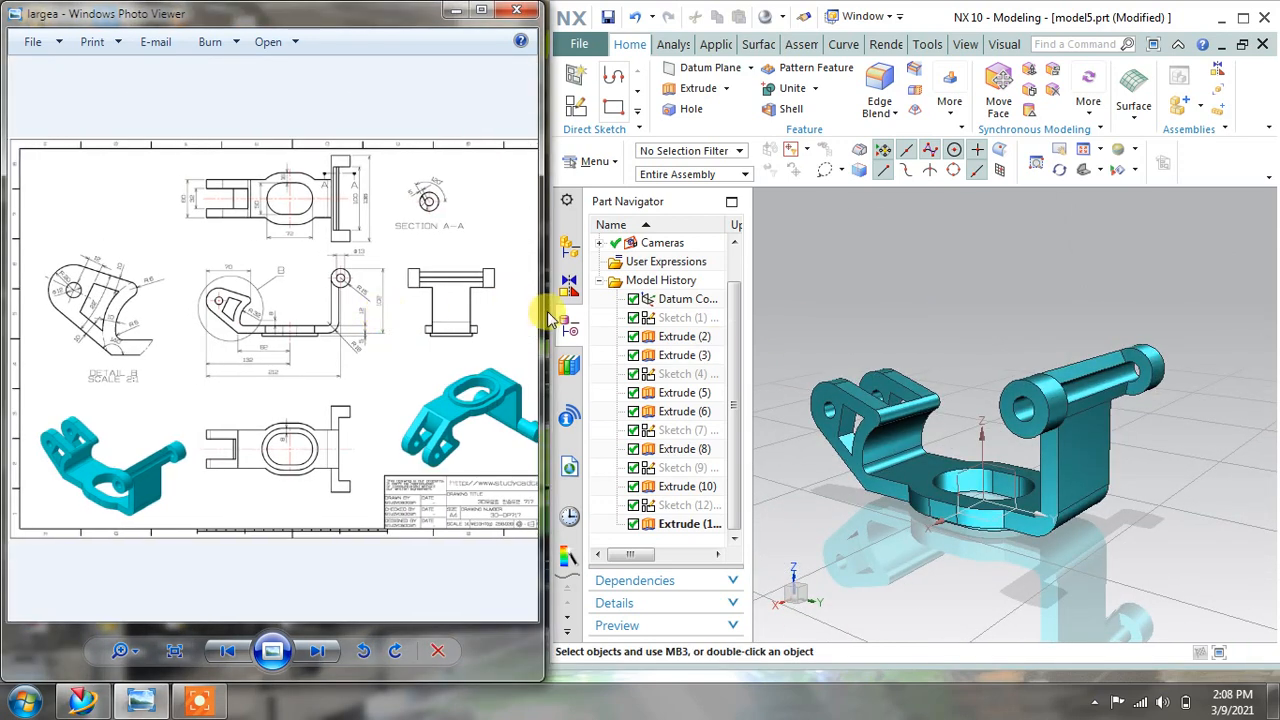
{"action": "left_click_drag", "start_coordinate": [546, 309], "coordinate": [657, 318]}
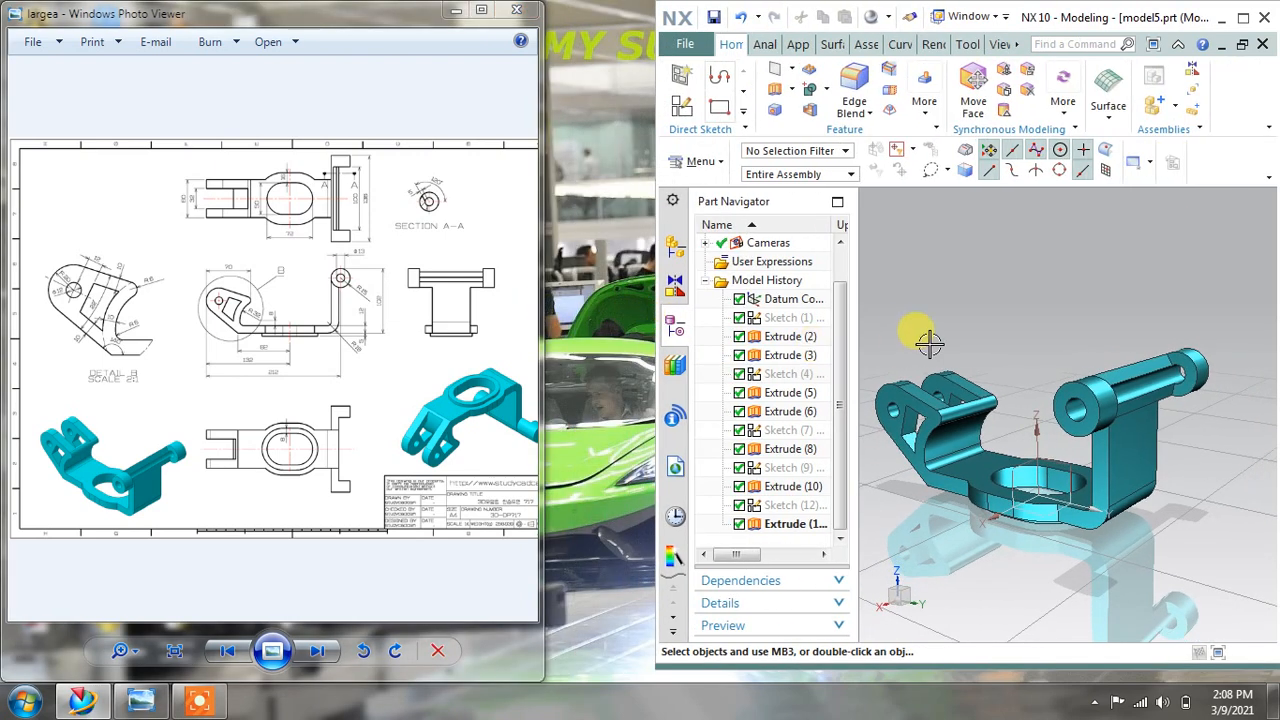
{"action": "left_click_drag", "start_coordinate": [857, 309], "coordinate": [730, 314]}
{"action": "scroll", "coordinate": [418, 304], "scroll_direction": "up", "scroll_amount": 2}
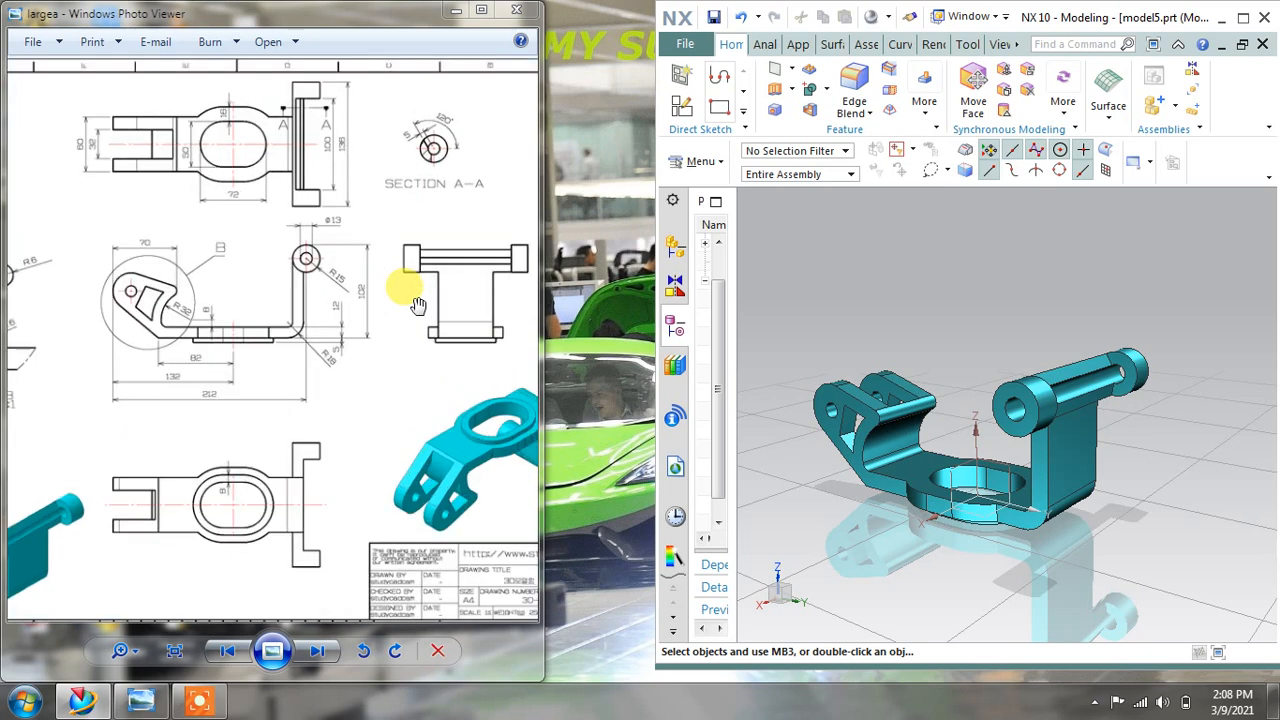
{"action": "scroll", "coordinate": [418, 304], "scroll_direction": "down", "scroll_amount": 2}
{"action": "left_click", "coordinate": [418, 304]}
{"action": "left_click_drag", "start_coordinate": [543, 291], "coordinate": [651, 300]}
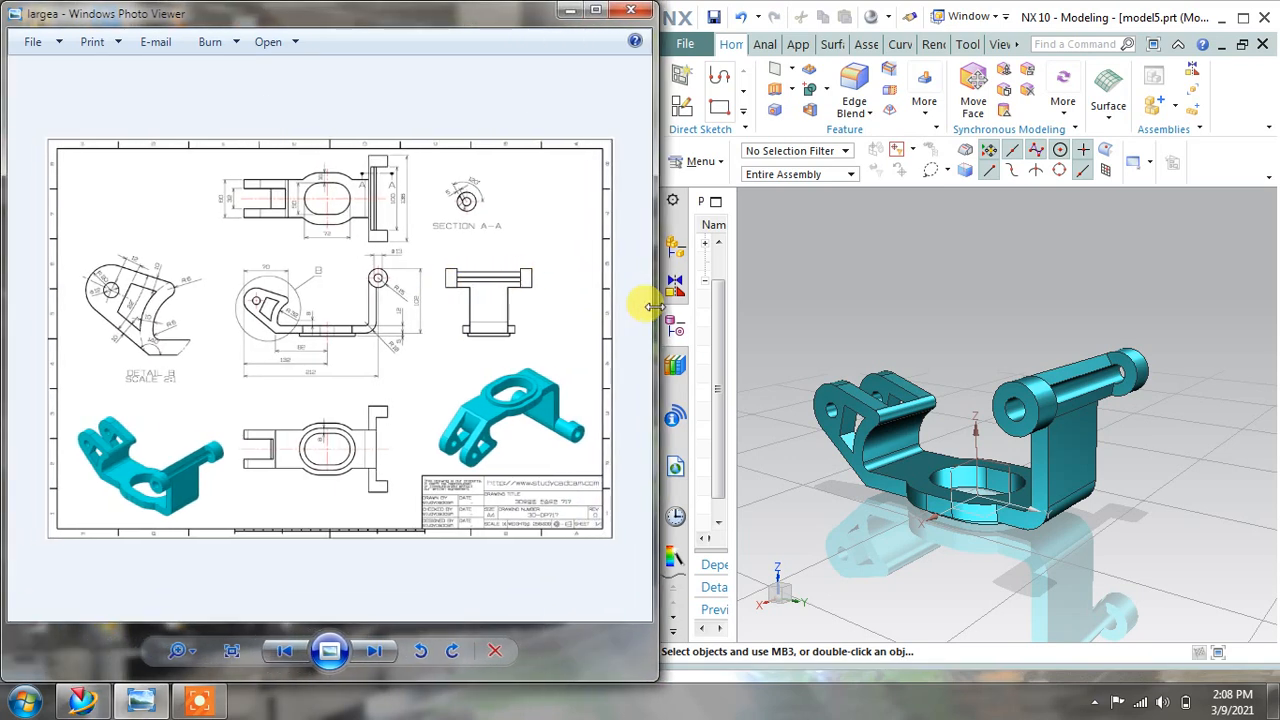
{"action": "scroll", "coordinate": [390, 298], "scroll_direction": "up", "scroll_amount": 1}
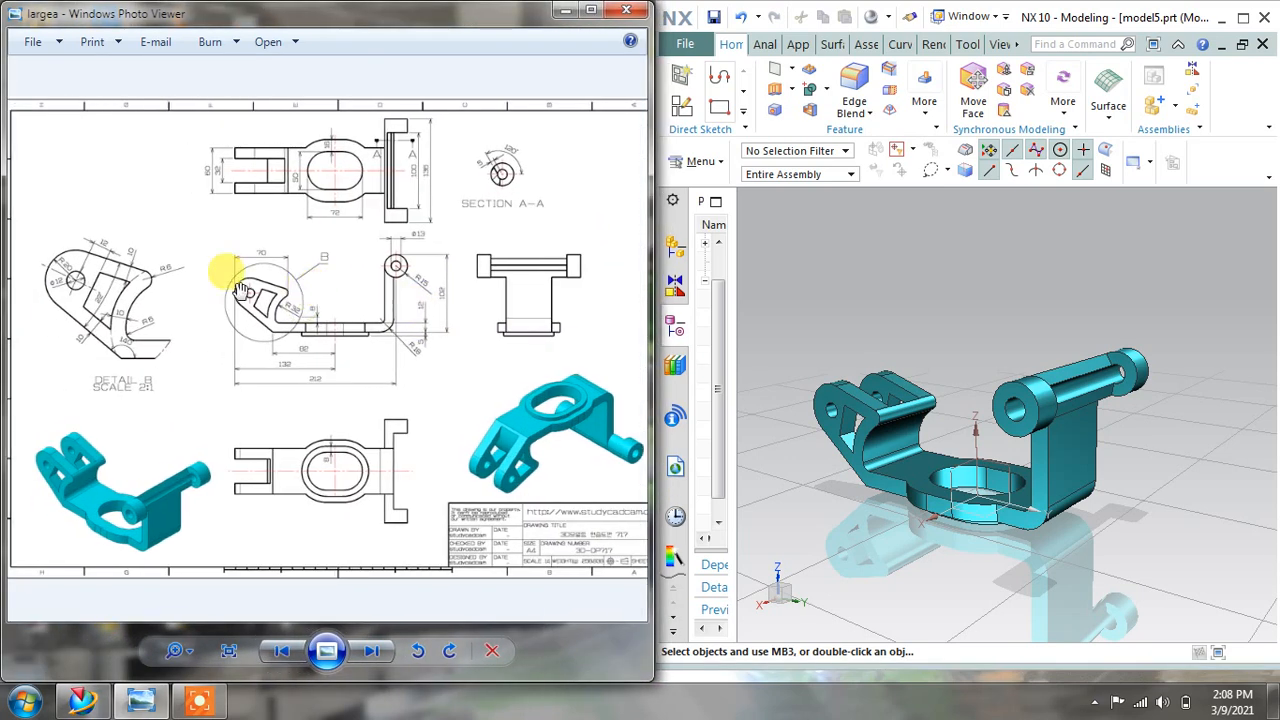
Fit the whole bracket in the narrowed graphics area beside the reference drawing.
{"action": "middle_click_drag", "start_coordinate": [777, 323], "coordinate": [857, 326]}
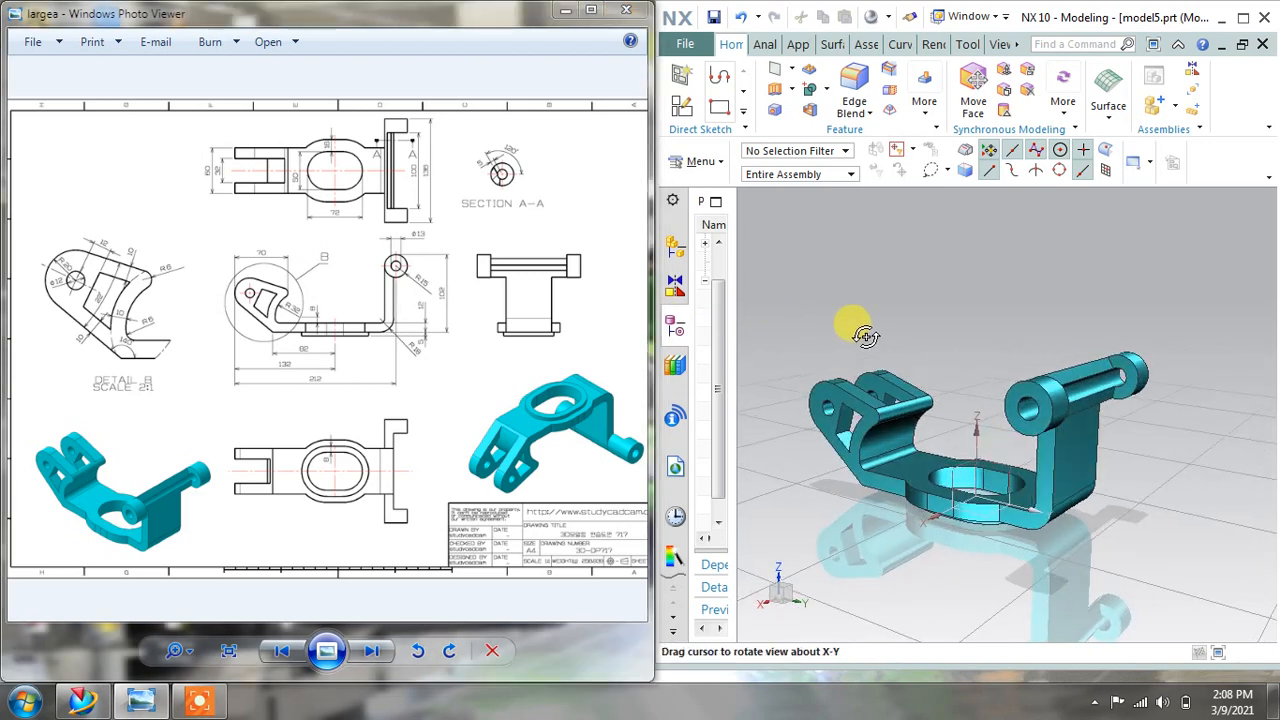
{"action": "right_click", "coordinate": [952, 311]}
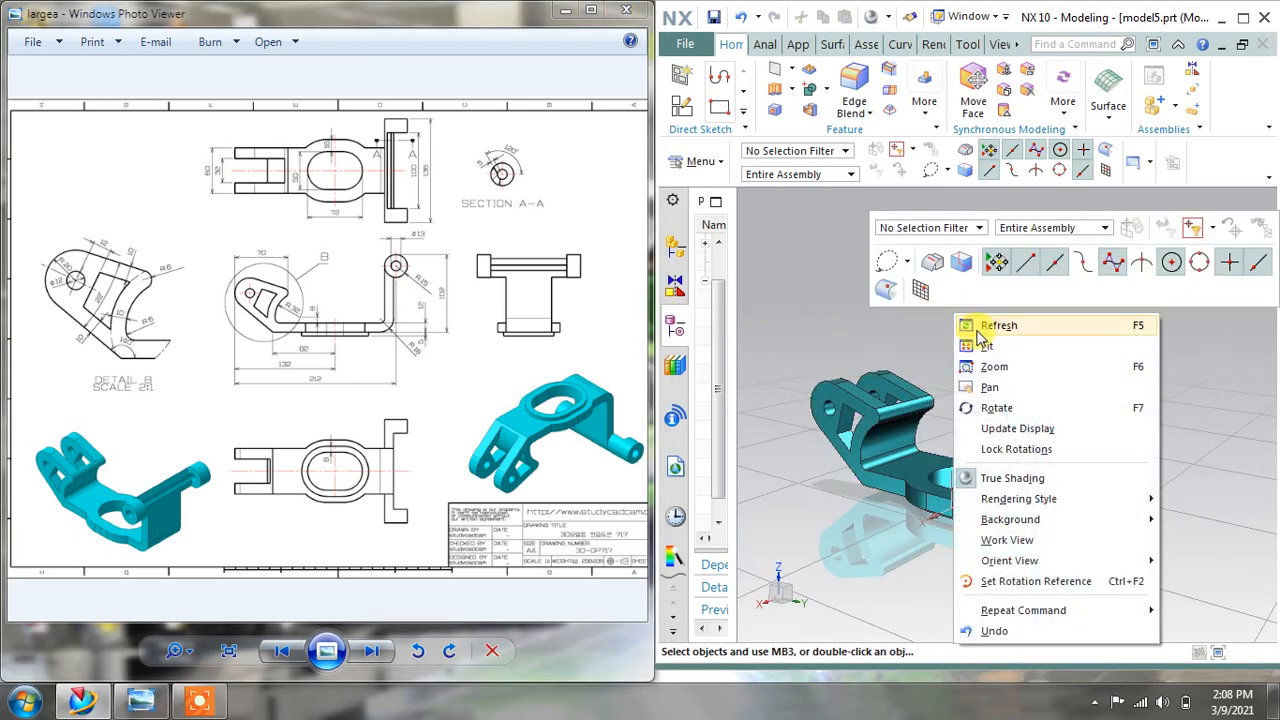
{"action": "scroll", "coordinate": [935, 365], "scroll_direction": "up", "scroll_amount": 5}
{"action": "scroll", "coordinate": [955, 365], "scroll_direction": "down", "scroll_amount": 3}
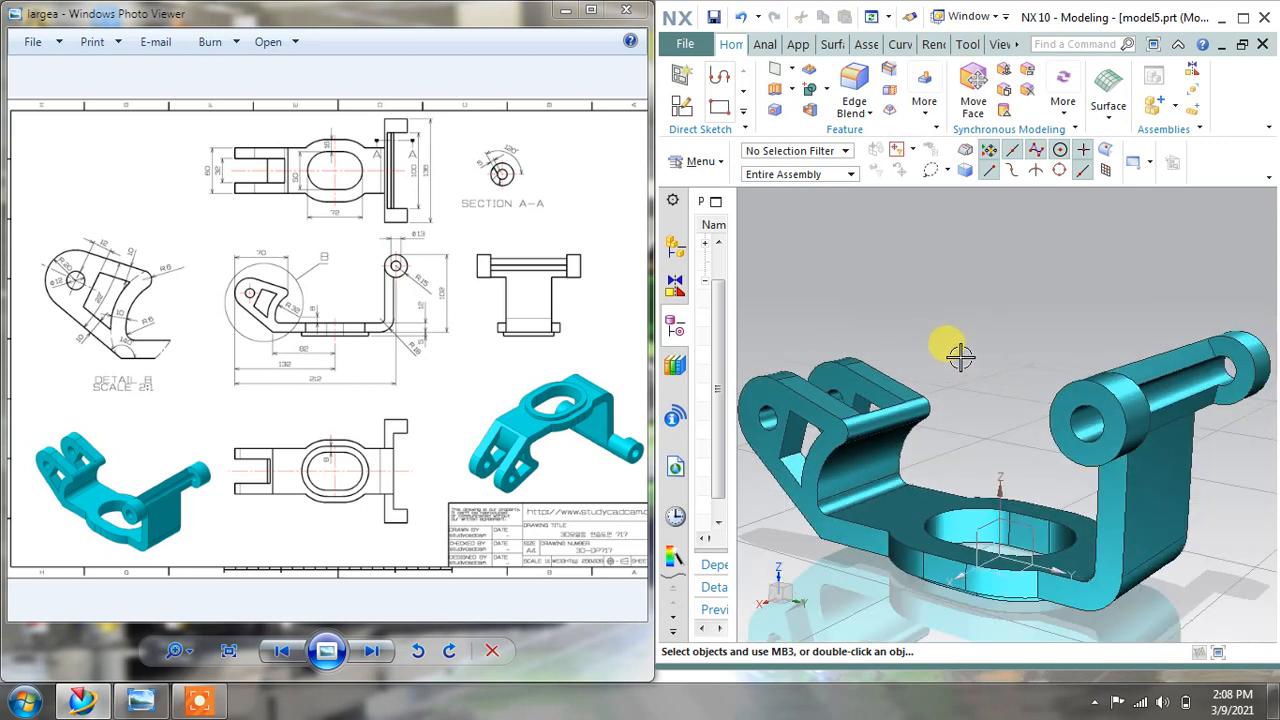
{"action": "middle_click_drag", "start_coordinate": [958, 358], "coordinate": [960, 354]}
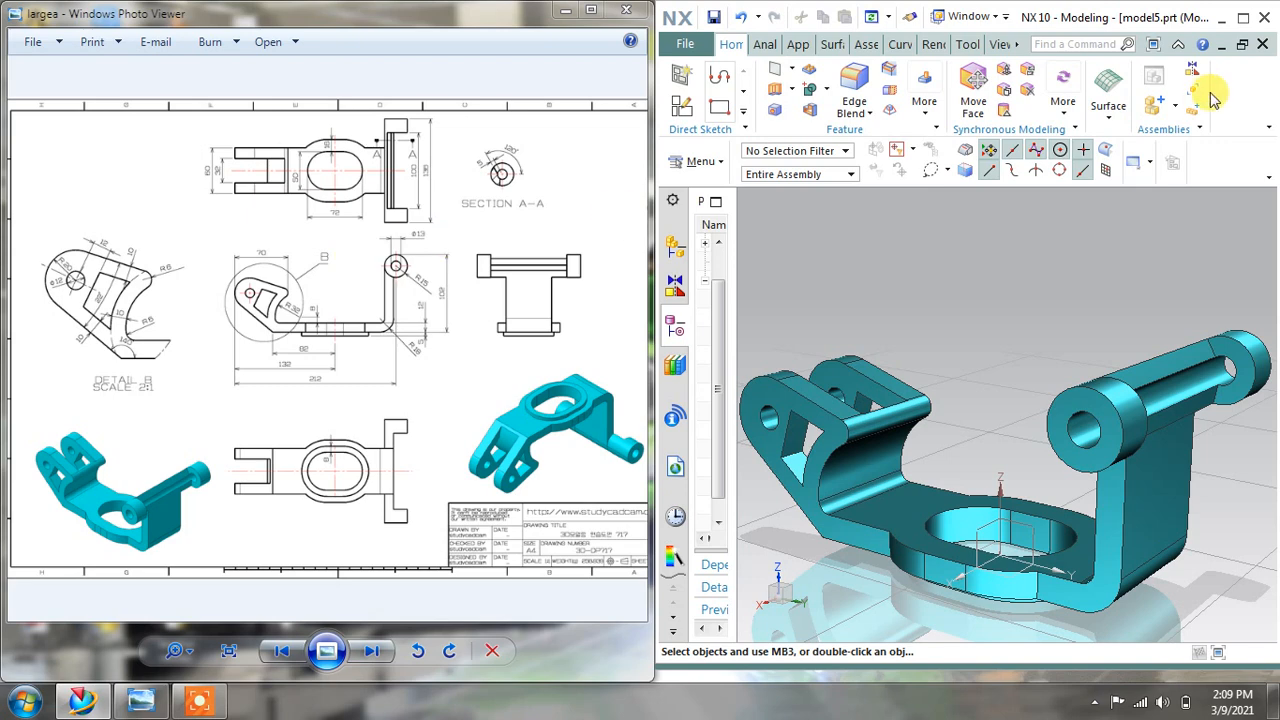
Maximize the modeling window and switch to full-screen display with the bracket filling the view.
{"action": "left_click", "coordinate": [1244, 28]}
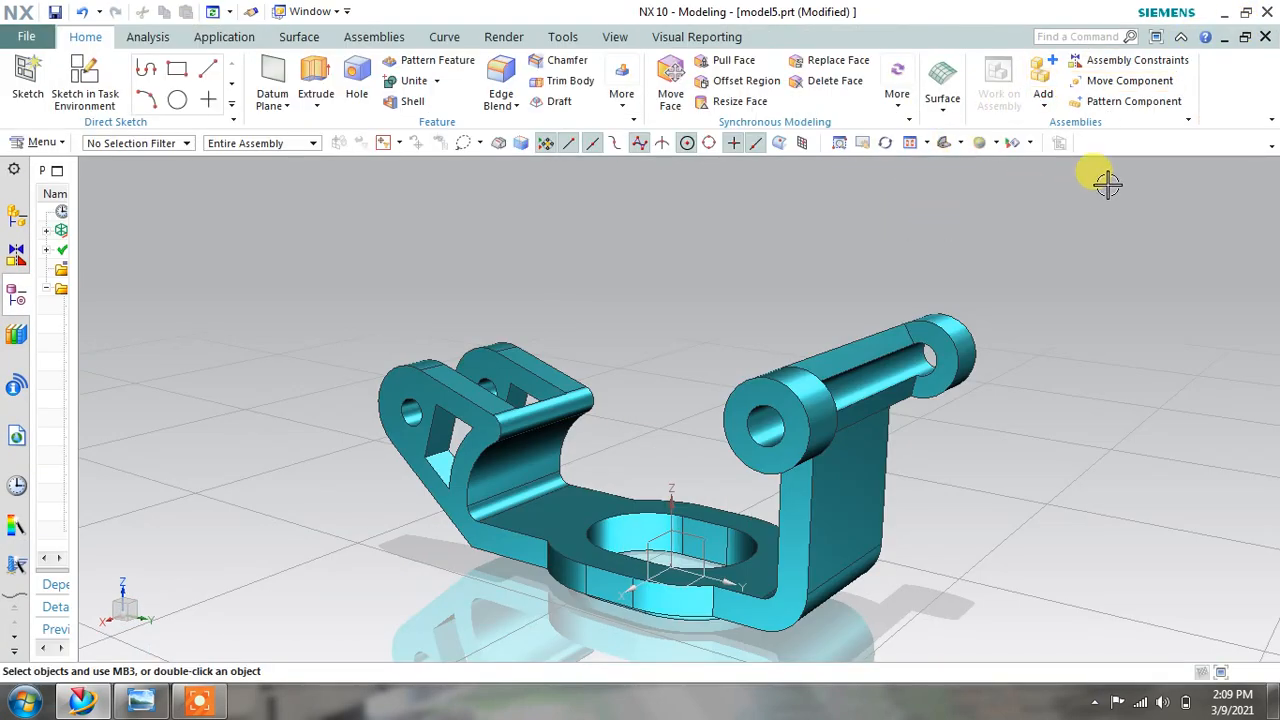
{"action": "key", "text": "alt+Return"}
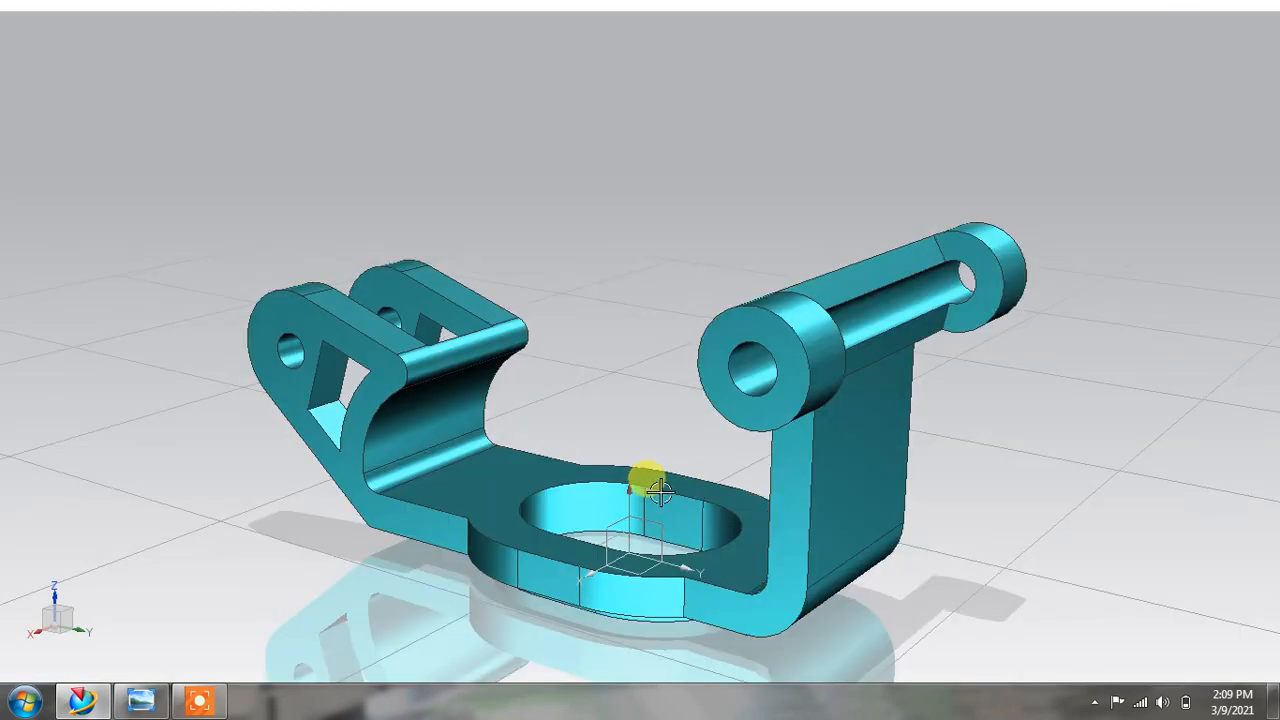
{"action": "middle_click_drag", "start_coordinate": [538, 538], "coordinate": [569, 451]}
{"action": "scroll", "coordinate": [582, 455], "scroll_direction": "up", "scroll_amount": 2}
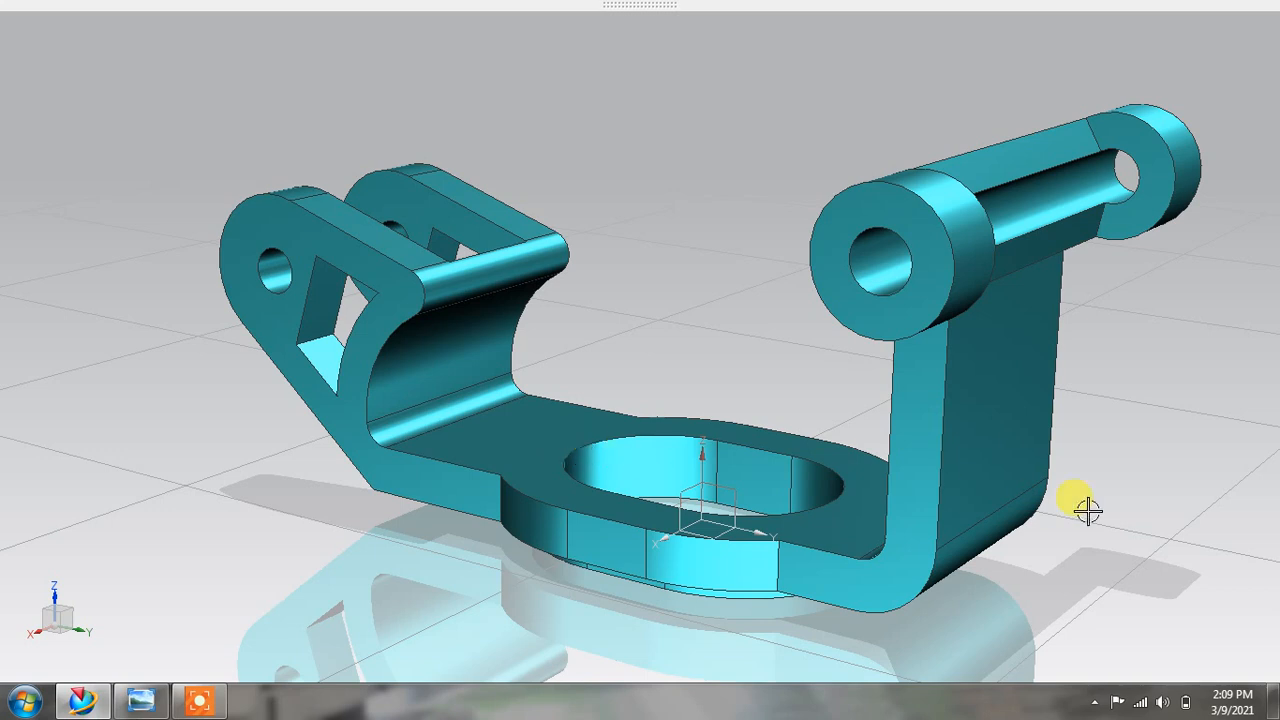
{"action": "right_click", "coordinate": [1187, 471]}
{"action": "right_click", "coordinate": [1181, 493]}
{"action": "left_click", "coordinate": [1181, 500]}
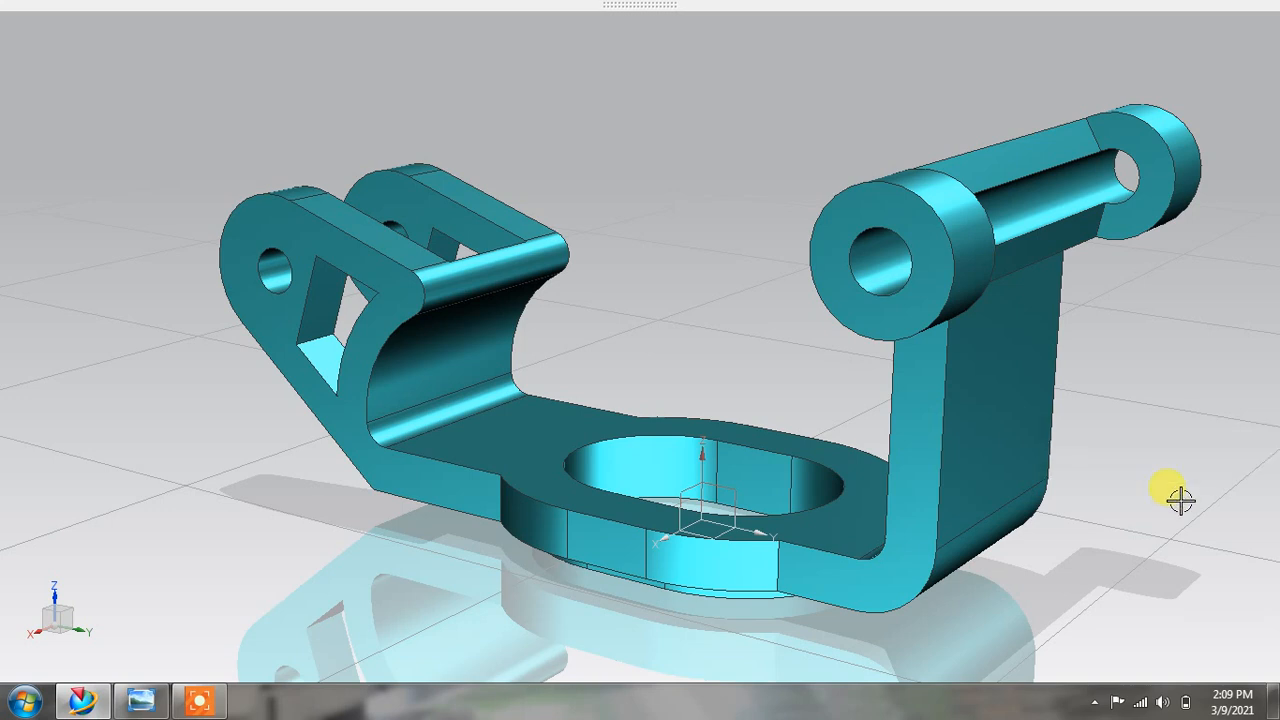